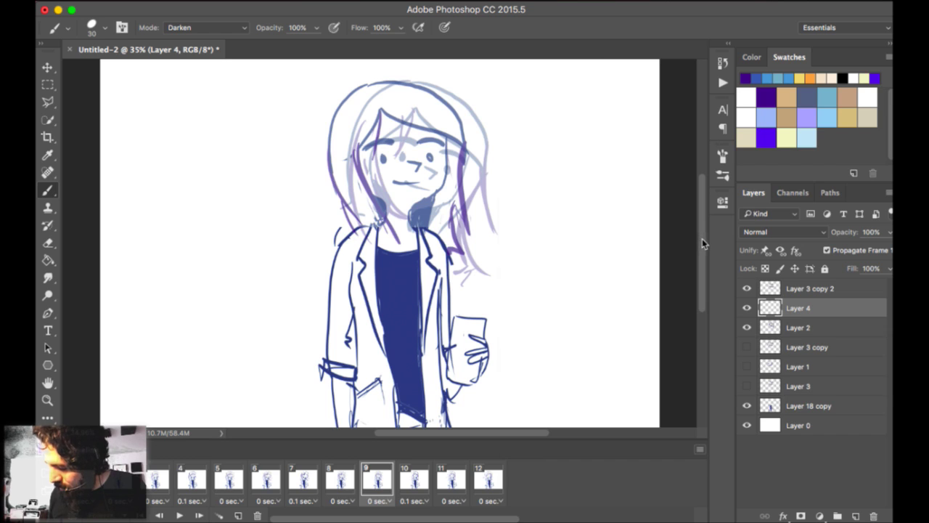
# Close the animation timeline to free up room for the artwork.
pyautogui.click(700, 450)
pyautogui.click(649, 500)
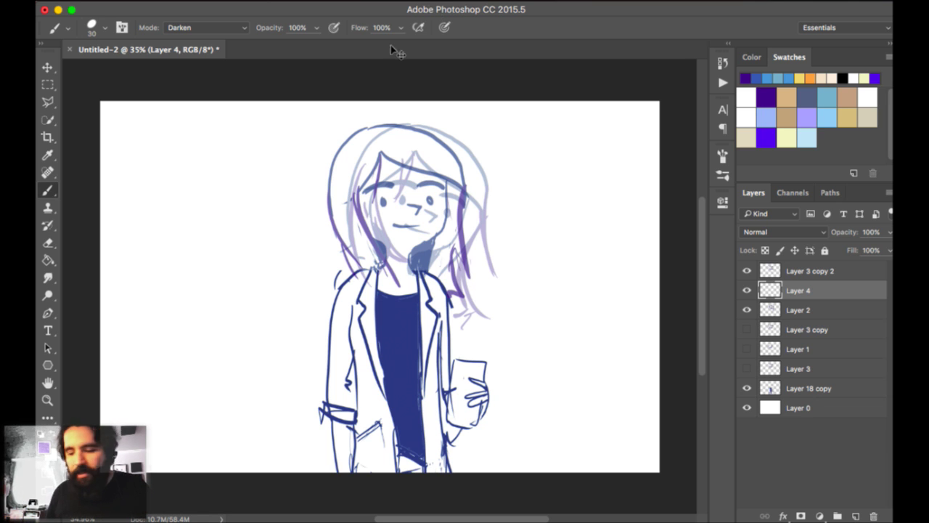
# Preview the character files in THE DESIGN TEAM's assets folder and open Paul.psd.
pyautogui.press('super+o')
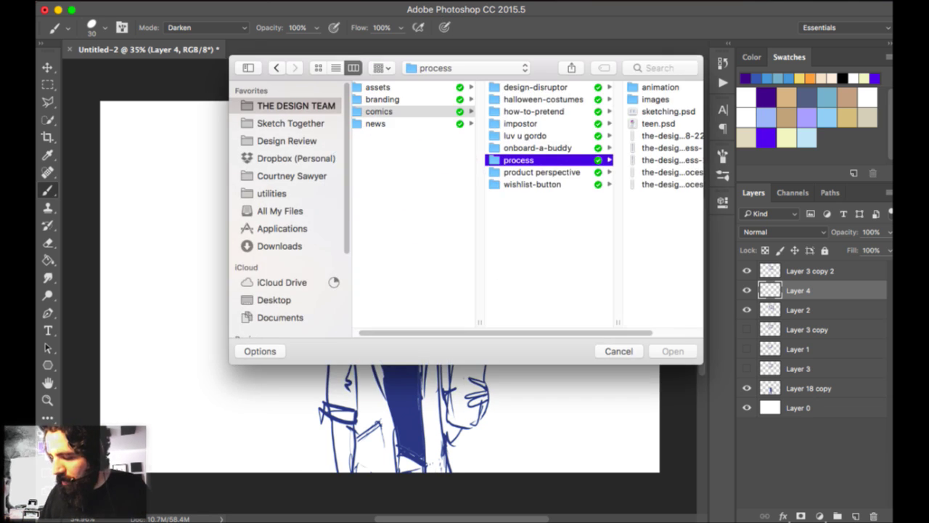
pyautogui.click(379, 87)
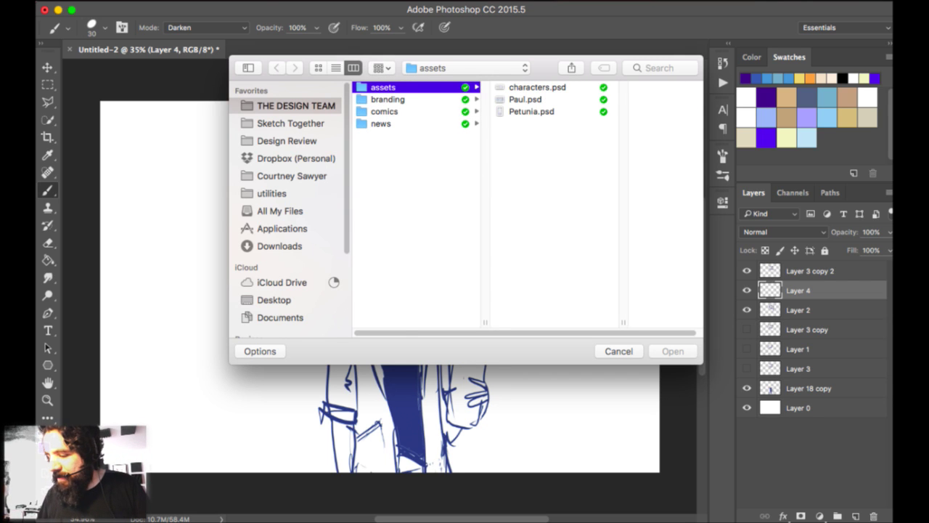
pyautogui.press('Right')
pyautogui.press('space')
pyautogui.press('space')
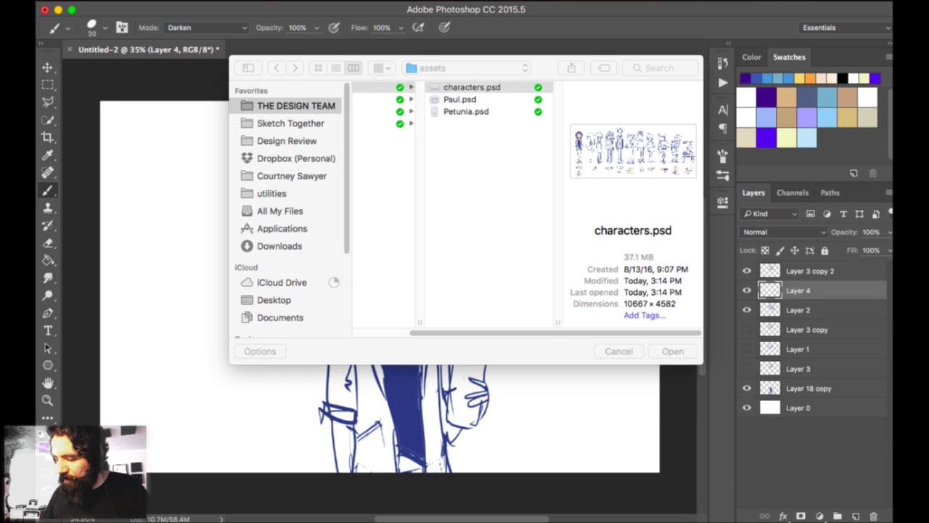
pyautogui.press('Down')
pyautogui.press('Down')
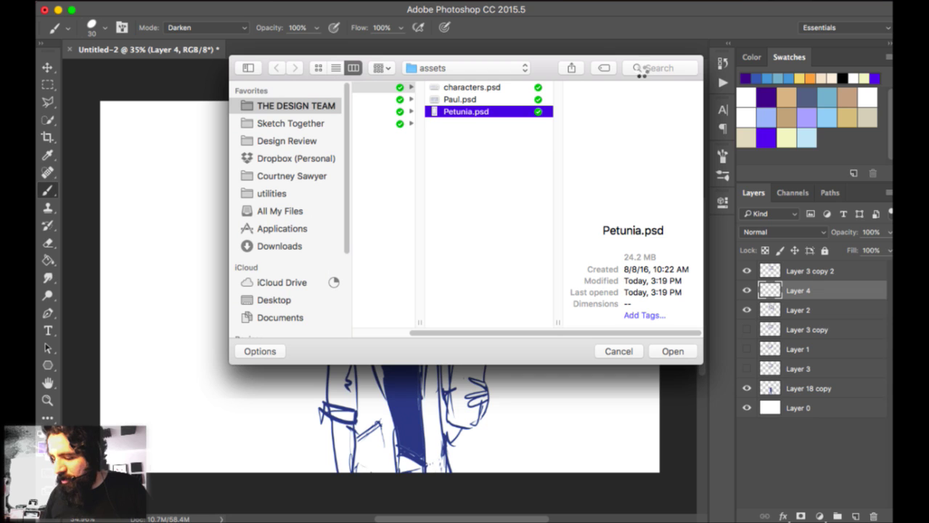
pyautogui.press('Return')
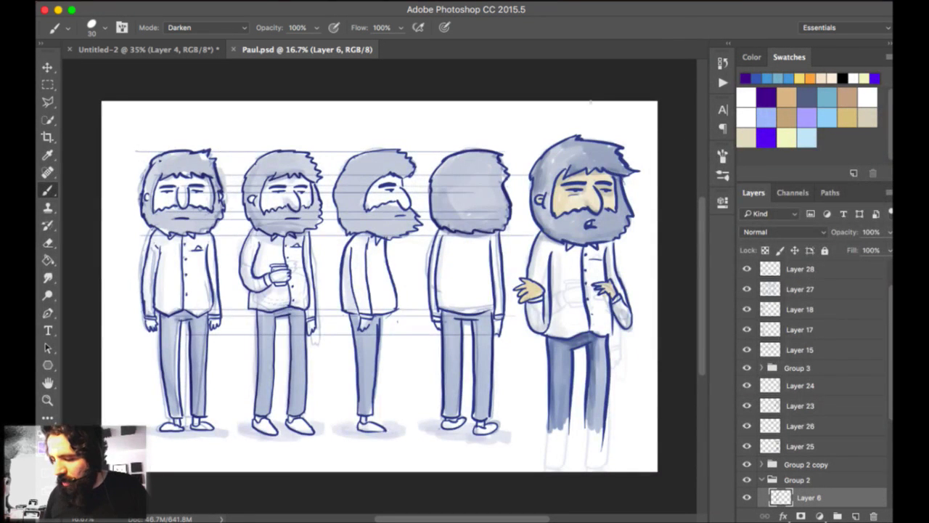
# Open Petunia.psd from the assets folder and view the row of full-body turnaround poses at 16.7%.
pyautogui.press('super+o')
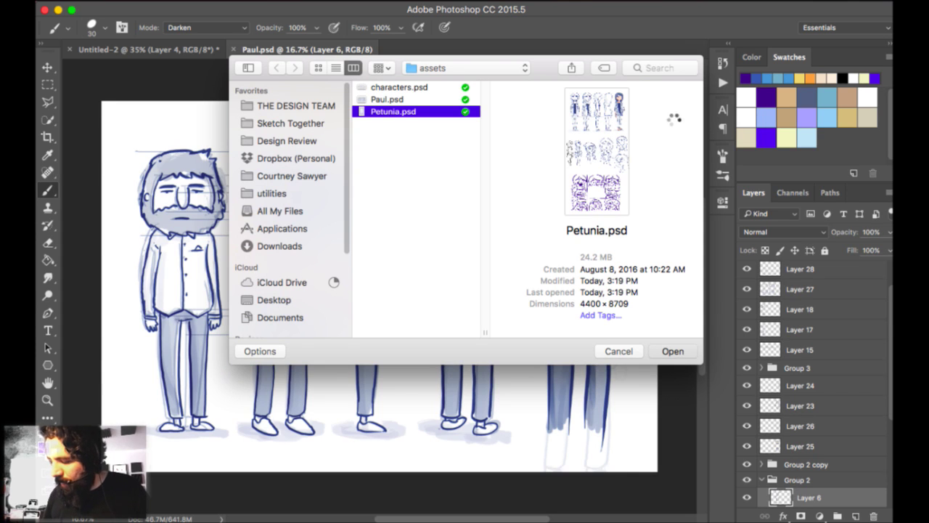
pyautogui.press('Return')
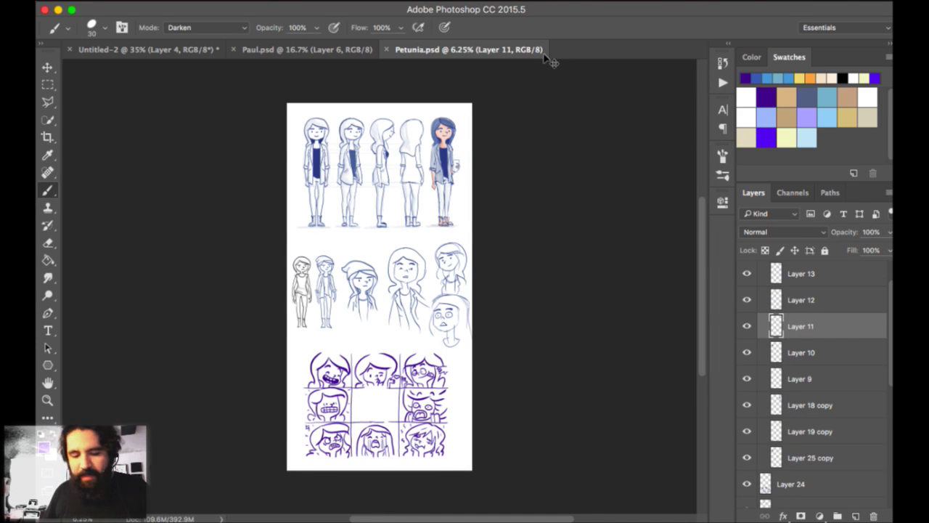
pyautogui.press('super+=')
pyautogui.press('super+=')
pyautogui.press('super+=')
pyautogui.moveTo(500, 102); pyautogui.dragTo(467, 322)
pyautogui.moveTo(473, 150); pyautogui.dragTo(511, 8)
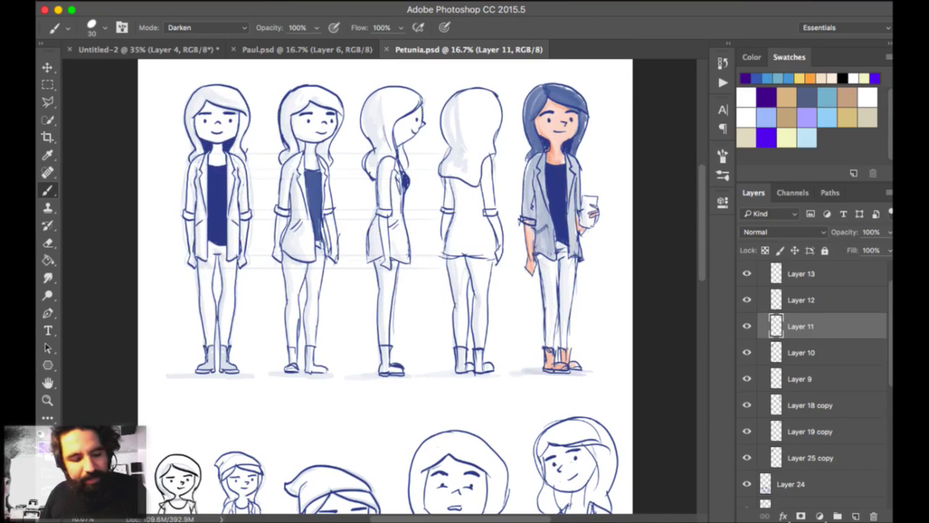
# Check the transform bounds of the front-view figure and of the background layer spanning all five poses, leaving both unchanged.
pyautogui.press('v')
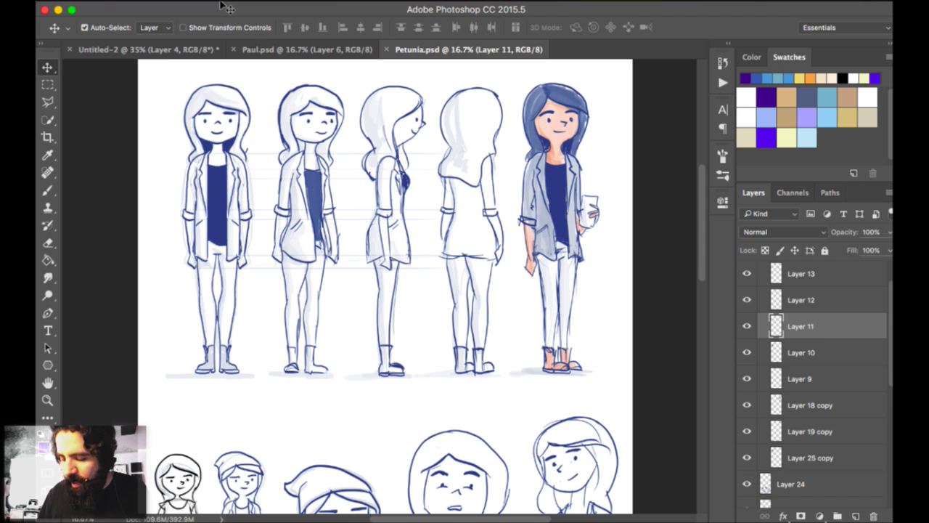
pyautogui.hotkey('alt', '[')
pyautogui.press('super+t')
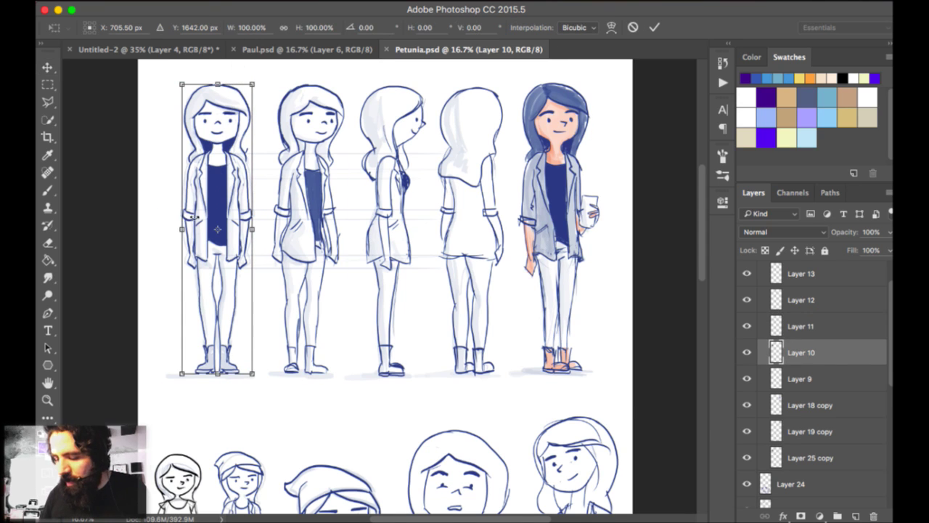
pyautogui.press('Return')
pyautogui.keyDown('super'); pyautogui.click(263, 219); pyautogui.keyUp('super')
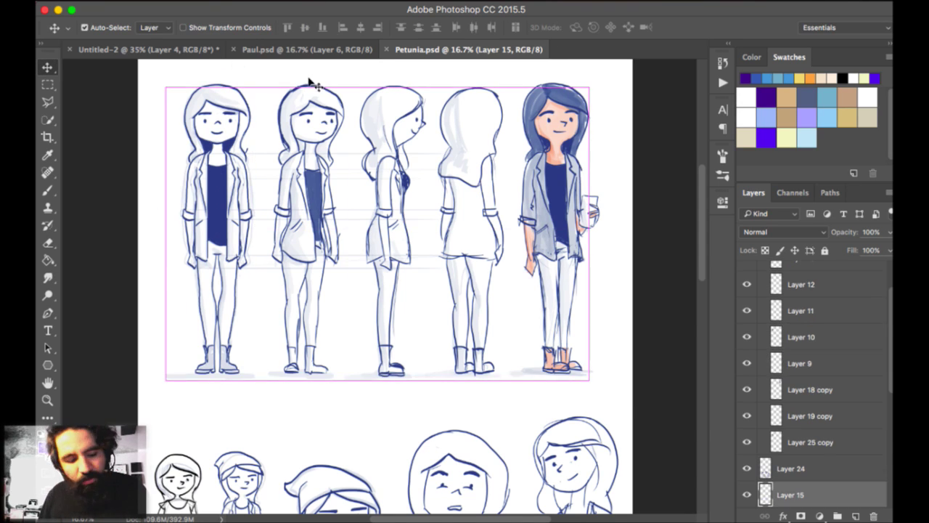
pyautogui.press('super+t')
pyautogui.press('Return')
# With auto-select set to Layer, try shifting the side-view figure's line art to the right, and undo the move.
pyautogui.click(149, 28)
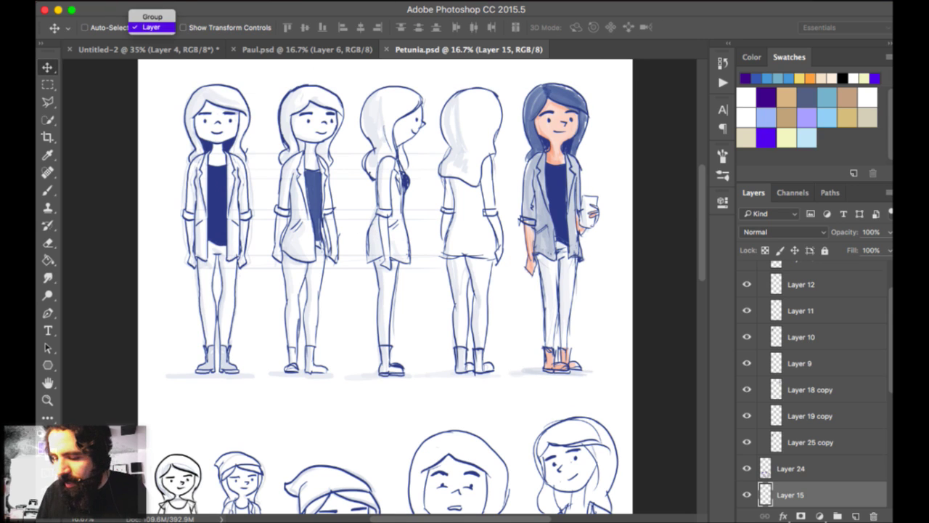
pyautogui.click(151, 27)
pyautogui.moveTo(392, 222); pyautogui.dragTo(406, 222)
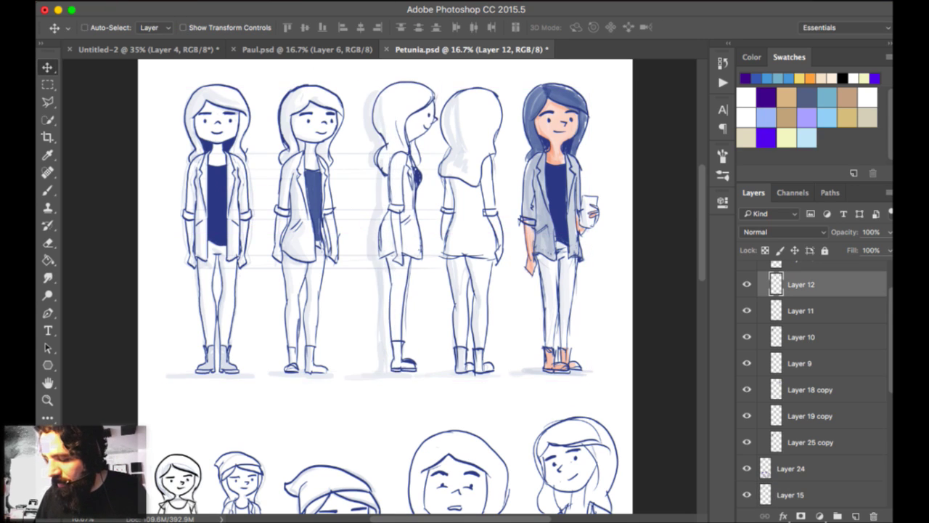
pyautogui.press('super+z')
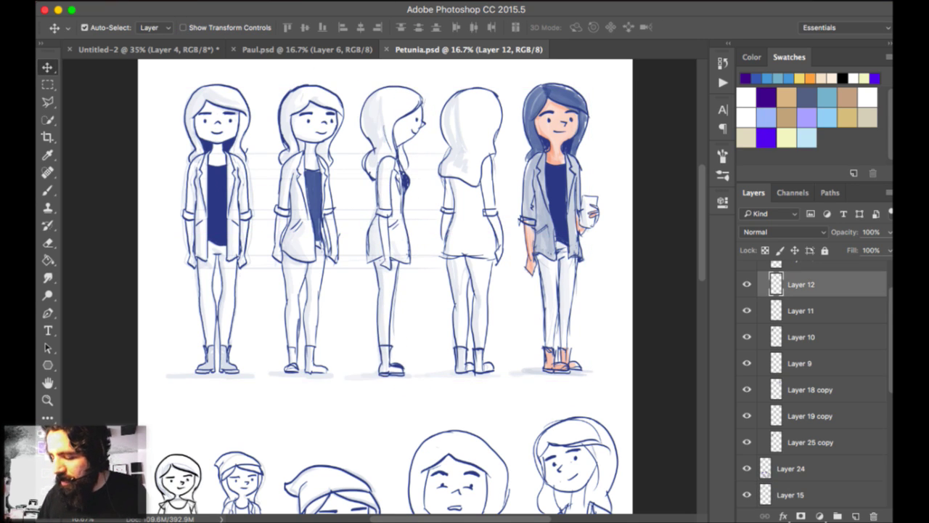
# Select the line-art layer of the back-view figure, Layer 13.
pyautogui.keyDown('super'); pyautogui.click(482, 173); pyautogui.keyUp('super')
pyautogui.moveTo(482, 172); pyautogui.dragTo(485, 171)
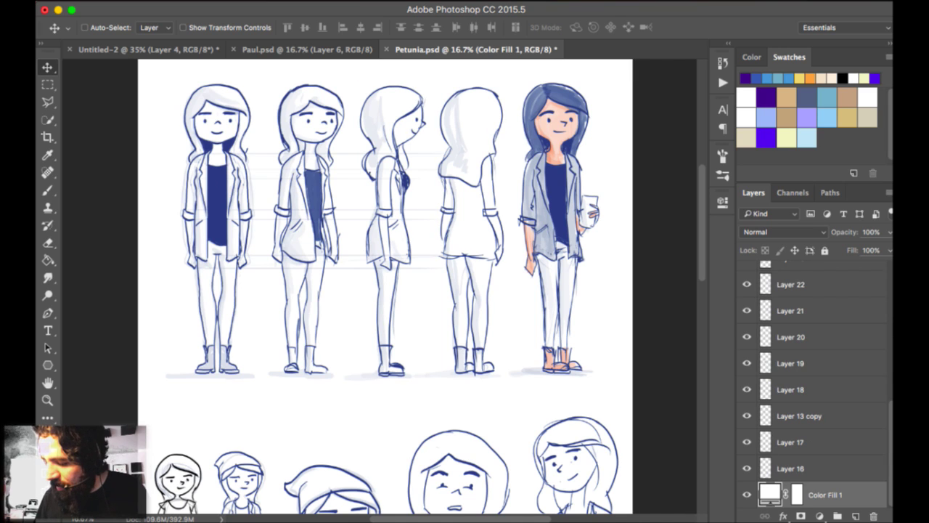
pyautogui.click(465, 166)
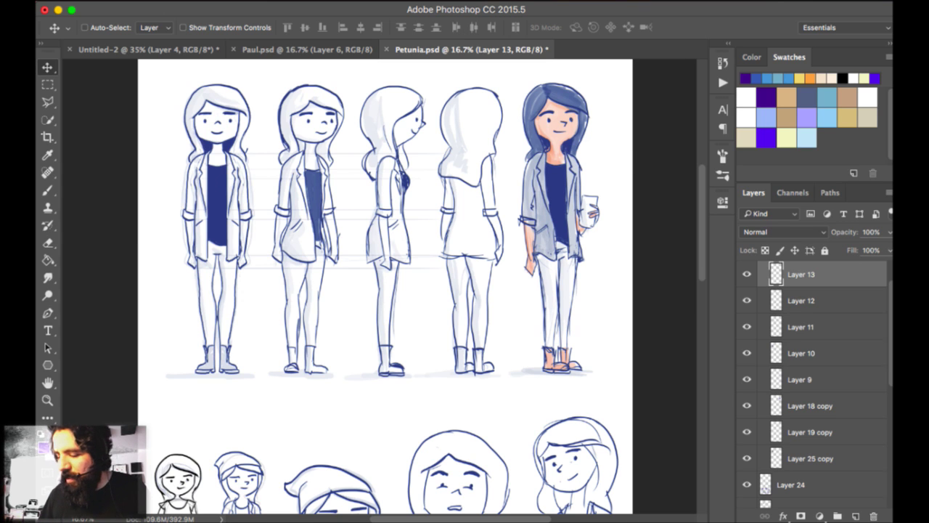
# Examine Petunia's pose and head sketches and the grid of facial expressions, and finish with the whole sheet in view.
pyautogui.scroll(-5, 490, 89)
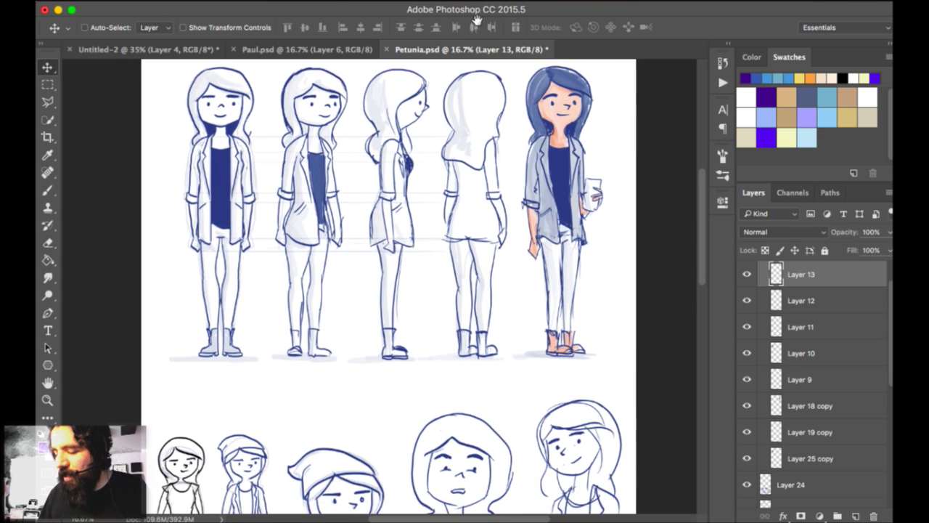
pyautogui.scroll(-8, 490, 89)
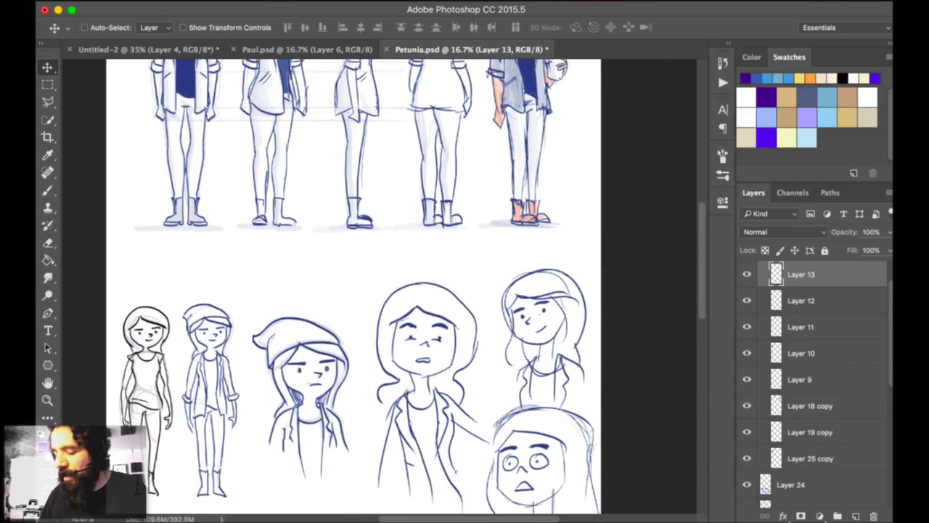
pyautogui.scroll(-5, 521, 93)
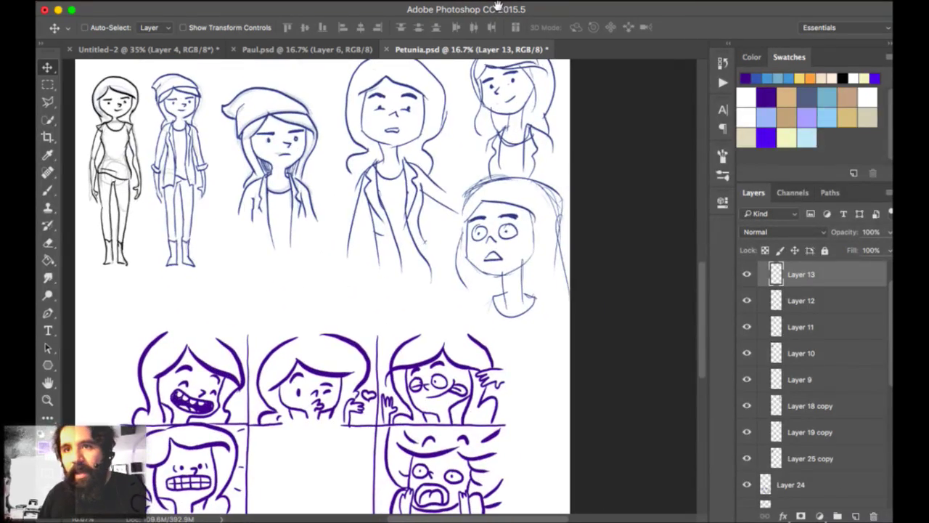
pyautogui.scroll(5, 506, 118)
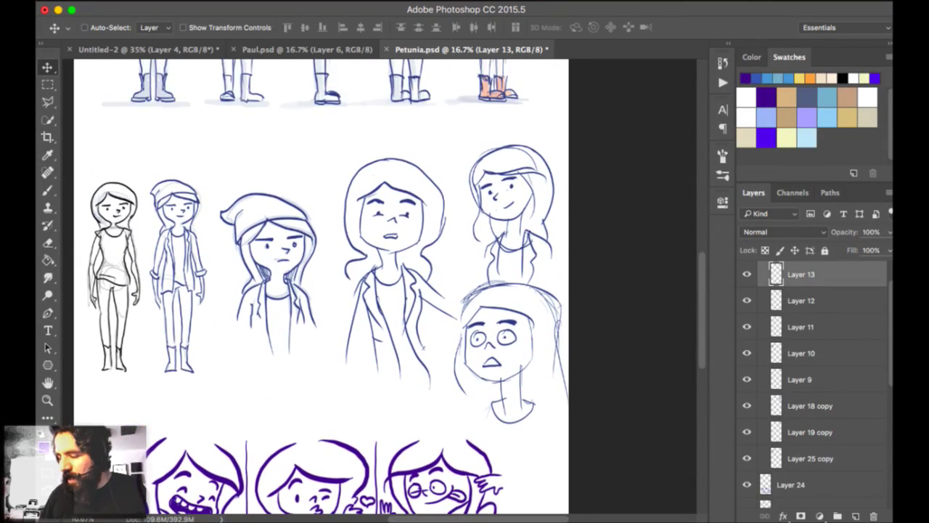
pyautogui.scroll(-3, 269, 123)
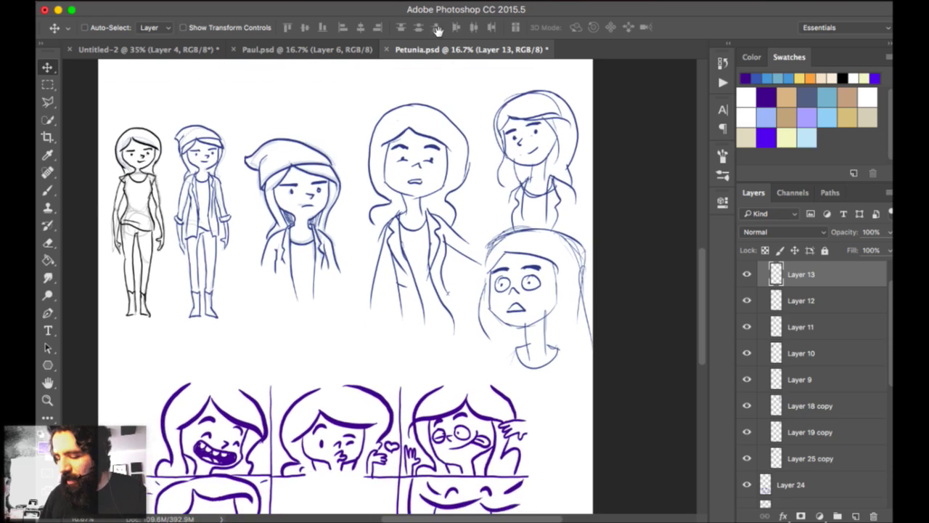
pyautogui.hscroll(-3, 546, 61)
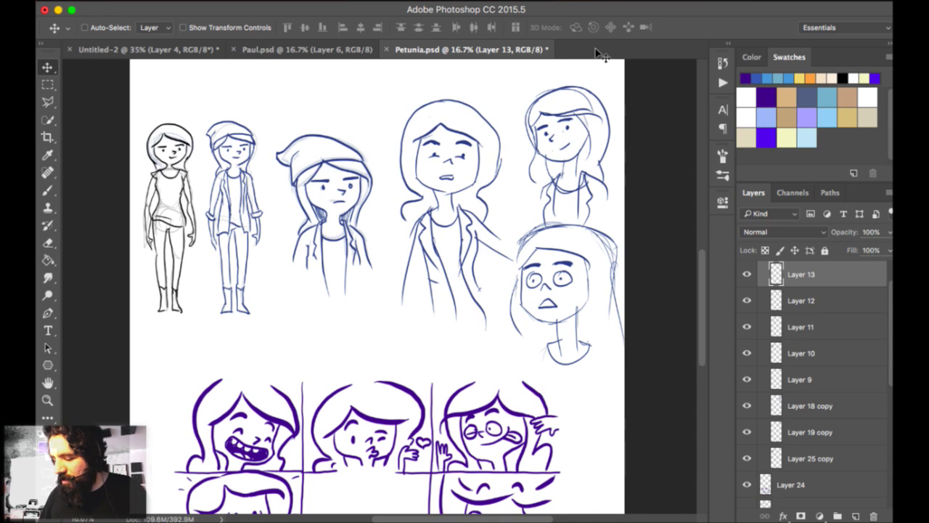
pyautogui.scroll(-5, 579, 92)
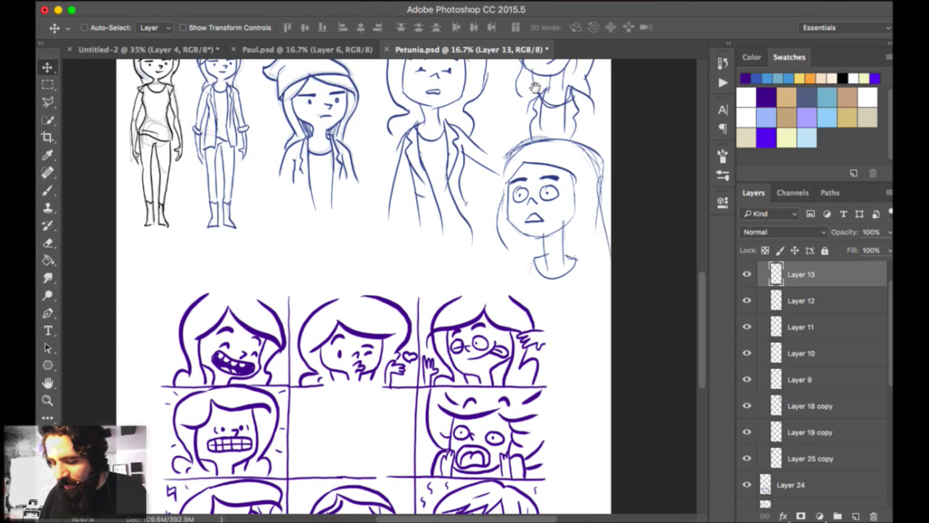
pyautogui.moveTo(537, 88)
pyautogui.mouseDown()
pyautogui.moveTo(537, 99)
pyautogui.moveTo(526, 0)
pyautogui.moveTo(546, 135)
pyautogui.mouseUp()
pyautogui.moveTo(551, 256); pyautogui.dragTo(610, 21)
pyautogui.press('super+plus')
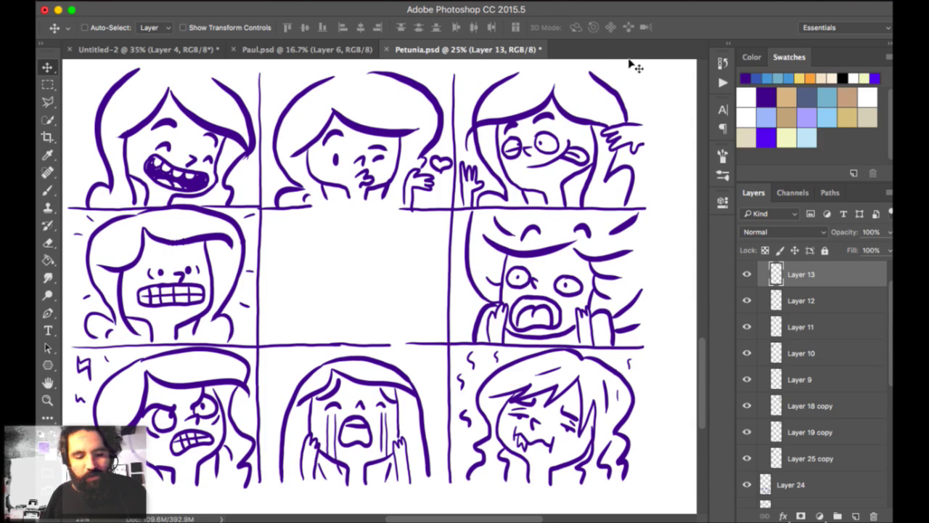
pyautogui.press('super+0')
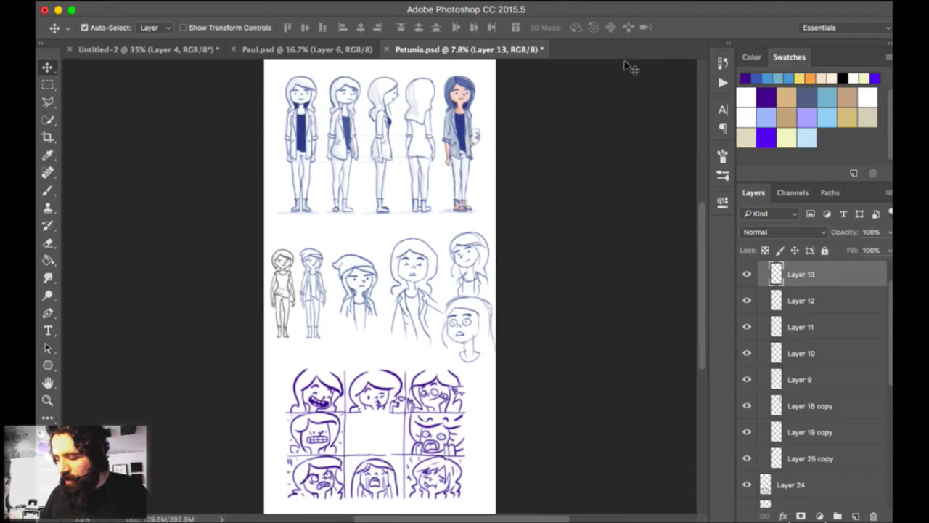
# Open characters.psd from the assets folder.
pyautogui.press('super+o')
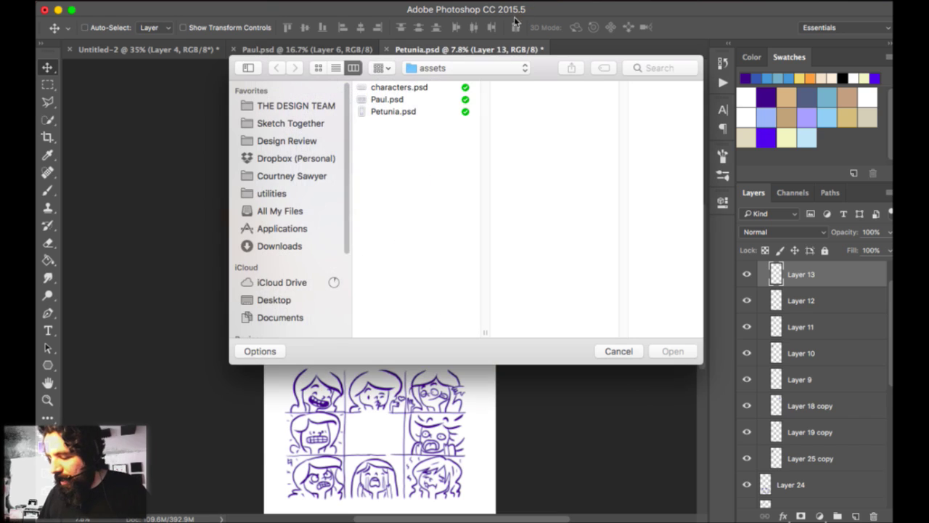
pyautogui.press('Down')
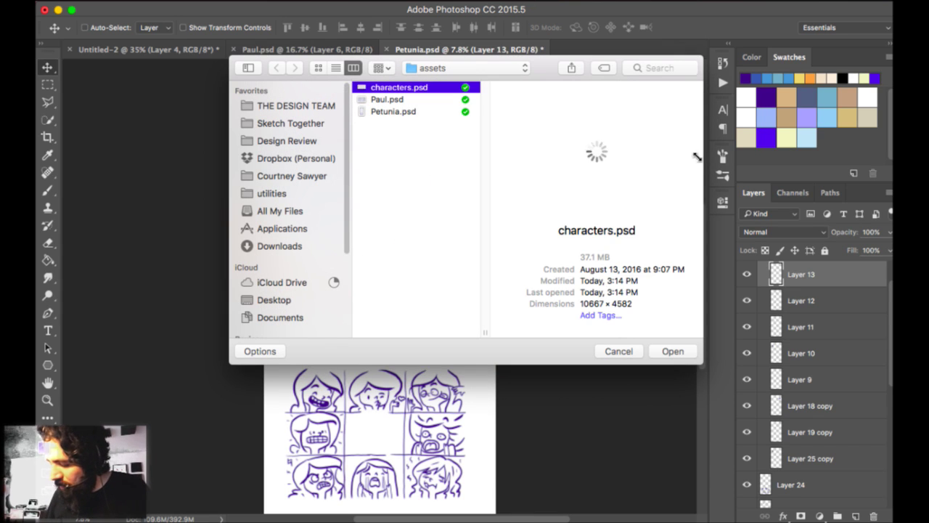
pyautogui.press('Return')
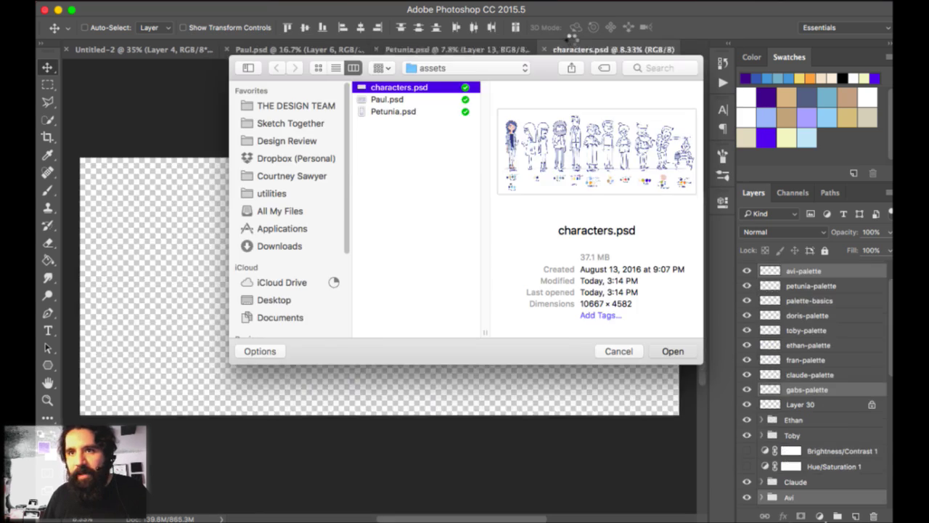
# Examine the character lineup at 16.7%, comparing the figures' heights and color palettes from Petunia through Avi.
pyautogui.press('super+plus')
pyautogui.press('super+plus')
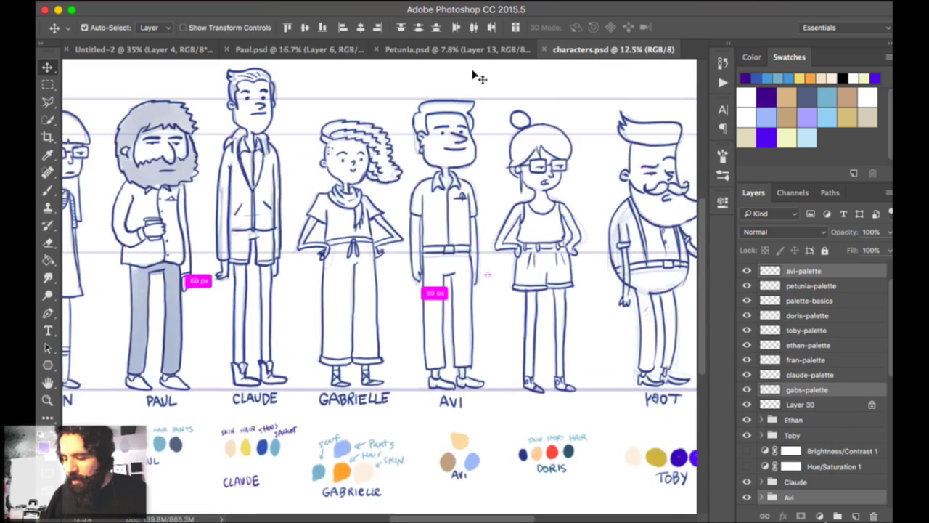
pyautogui.moveTo(296, 67); pyautogui.dragTo(419, 87)
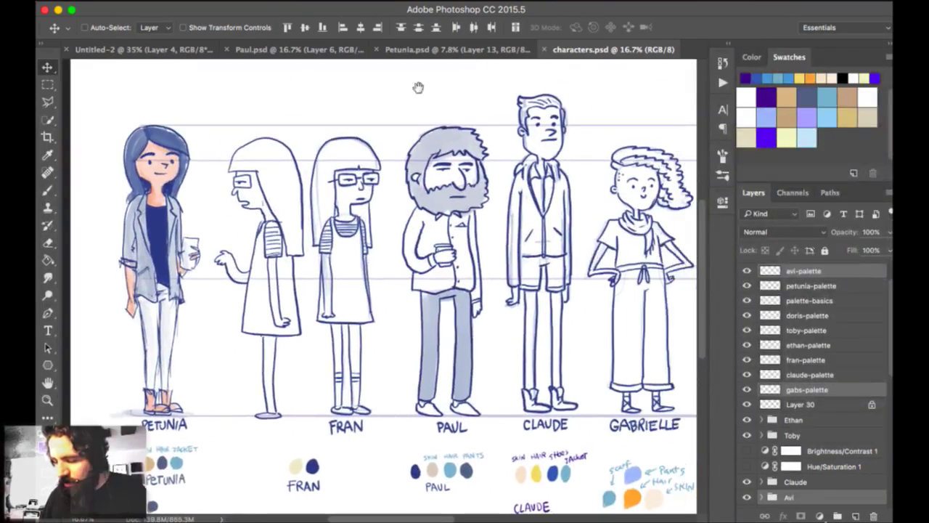
pyautogui.moveTo(491, 99); pyautogui.dragTo(510, 97)
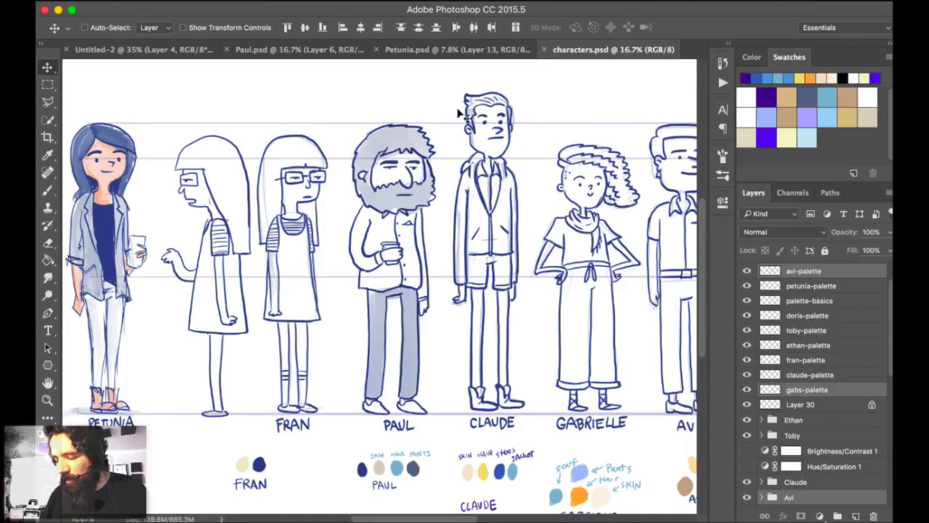
pyautogui.hscroll(10, 508, 117)
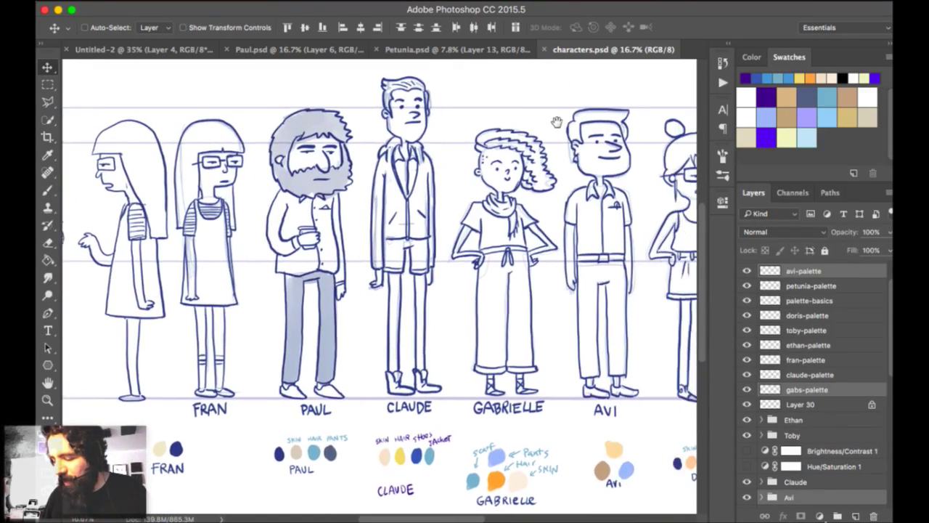
pyautogui.hscroll(-12, 501, 137)
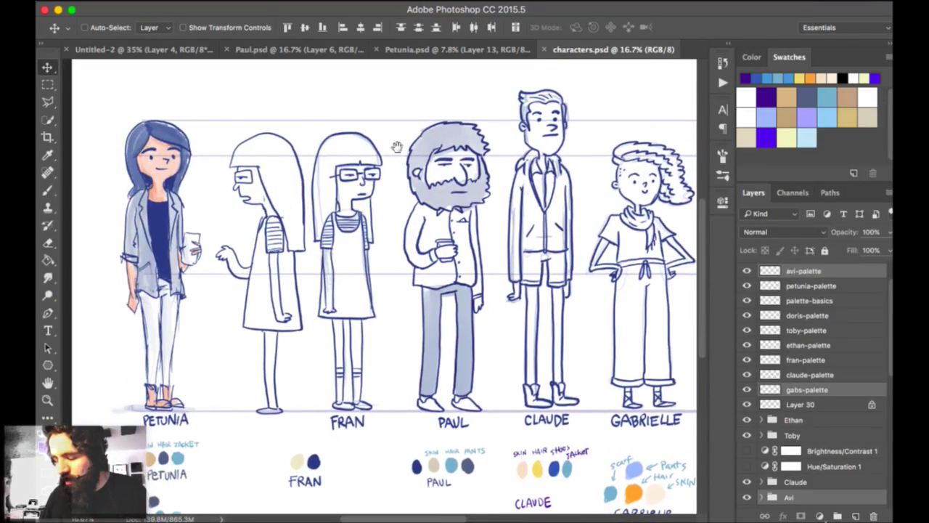
pyautogui.moveTo(527, 86); pyautogui.dragTo(517, 79)
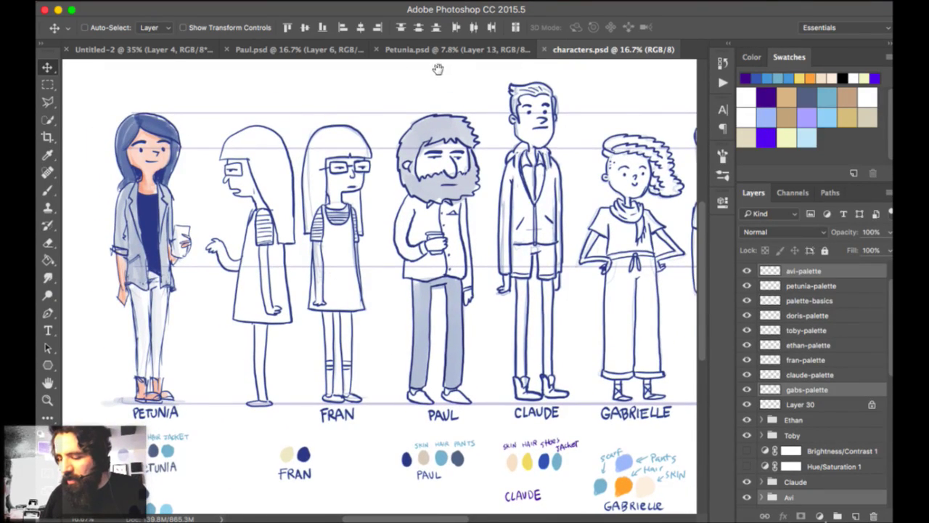
# Select the layer of Fran's front-view figure, try nudging it, and undo the move.
pyautogui.keyDown('super'); pyautogui.click(346, 166); pyautogui.keyUp('super')
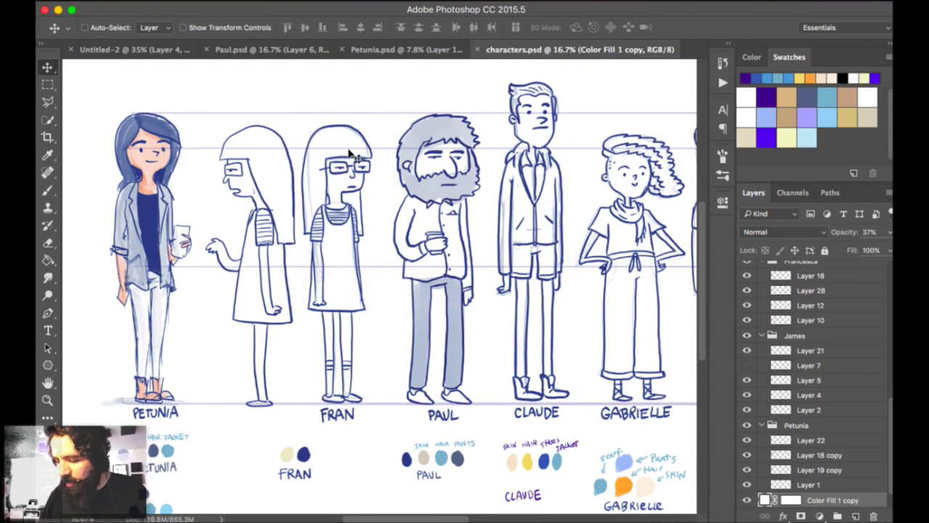
pyautogui.moveTo(345, 162)
pyautogui.mouseDown()
pyautogui.moveTo(347, 149)
pyautogui.moveTo(341, 158)
pyautogui.mouseUp()
pyautogui.keyDown('super'); pyautogui.click(348, 153); pyautogui.keyUp('super')
pyautogui.press('super+z')
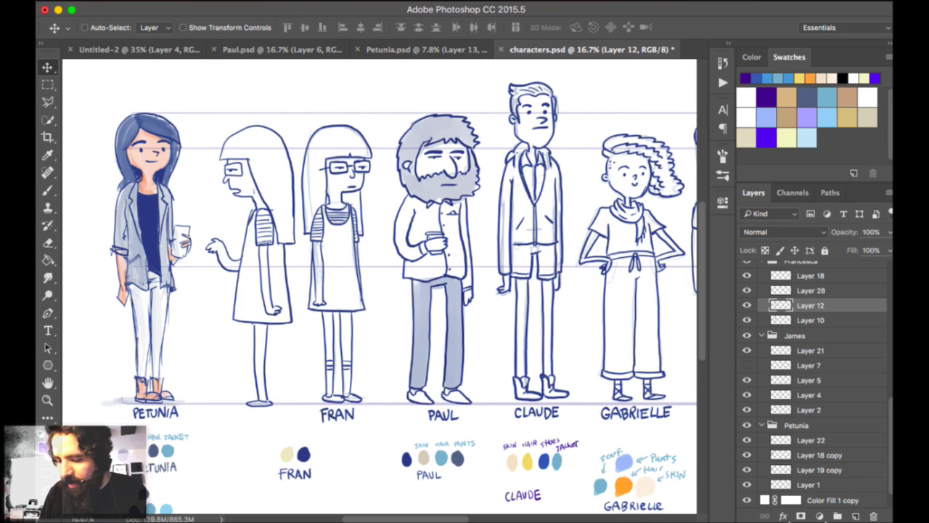
# Select the layer of Paul's figure, try nudging it, and undo the move.
pyautogui.keyDown('super'); pyautogui.click(461, 99); pyautogui.keyUp('super')
pyautogui.moveTo(461, 97); pyautogui.dragTo(451, 113)
pyautogui.press('super+z')
pyautogui.moveTo(563, 140); pyautogui.dragTo(446, 135)
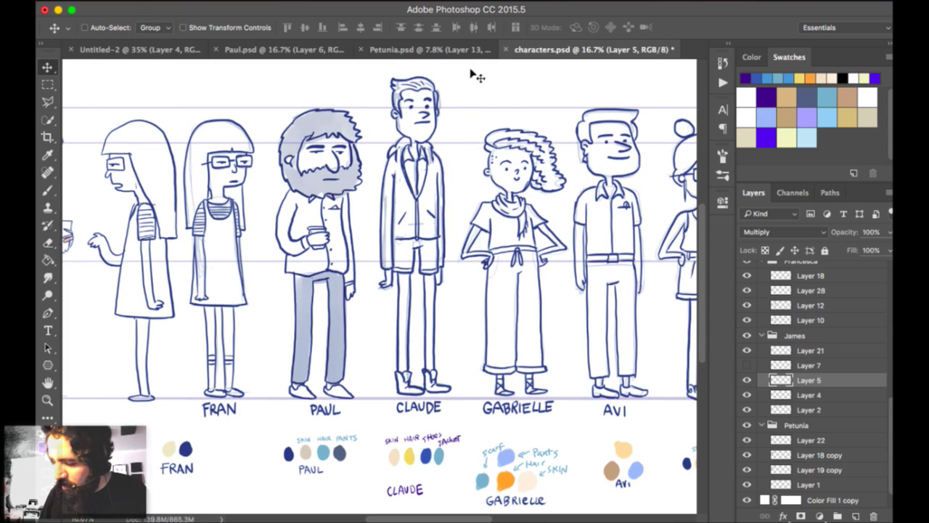
# Select Claude's group, try nudging the whole figure, and undo the move.
pyautogui.keyDown('super'); pyautogui.click(369, 235); pyautogui.keyUp('super')
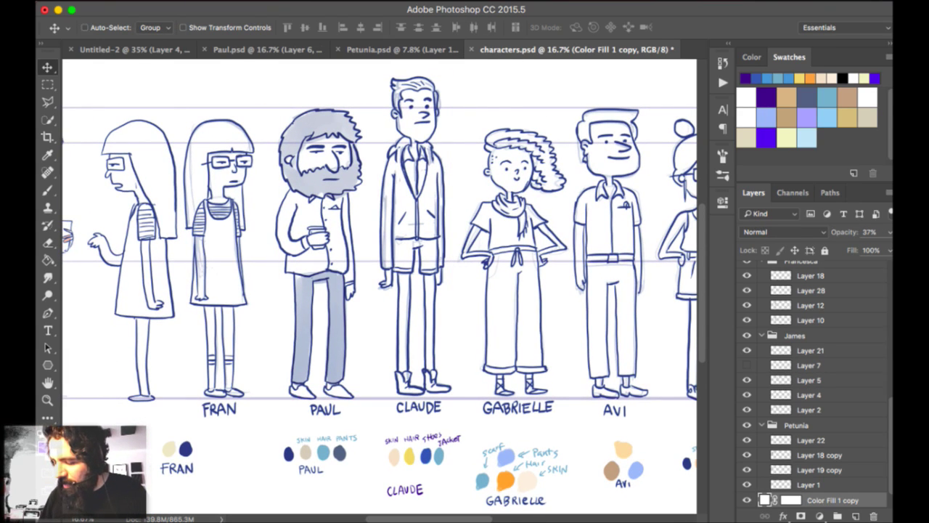
pyautogui.keyDown('super'); pyautogui.click(432, 158); pyautogui.keyUp('super')
pyautogui.moveTo(433, 158); pyautogui.dragTo(445, 147)
pyautogui.press('super+z')
pyautogui.moveTo(635, 137); pyautogui.dragTo(547, 132)
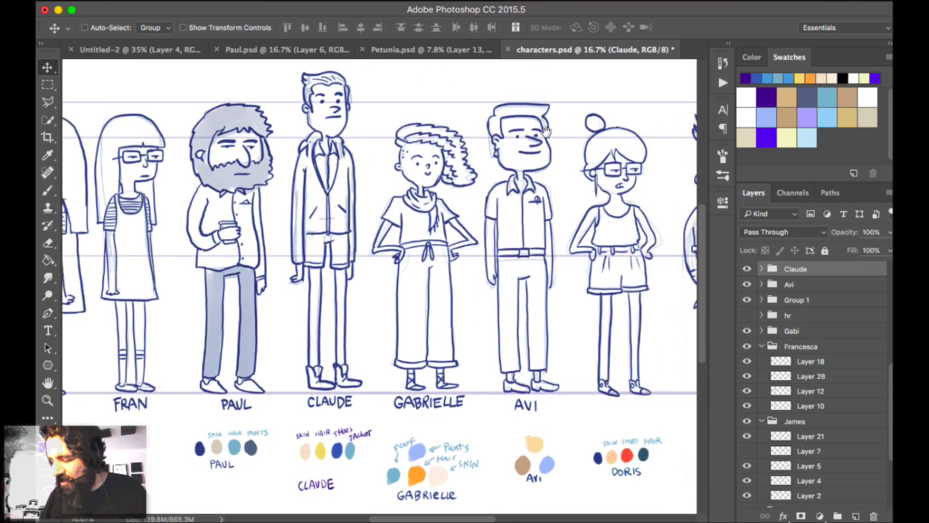
pyautogui.press('super')
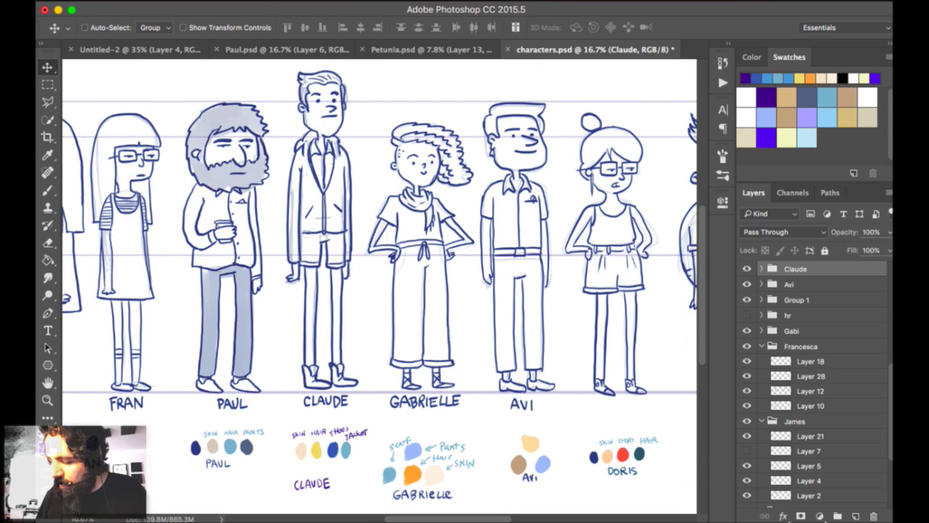
# Select Gabrielle's group, Gabi, try shifting the whole figure, and undo the move.
pyautogui.keyDown('super'); pyautogui.click(449, 143); pyautogui.keyUp('super')
pyautogui.moveTo(449, 142); pyautogui.dragTo(437, 139)
pyautogui.press('super+z')
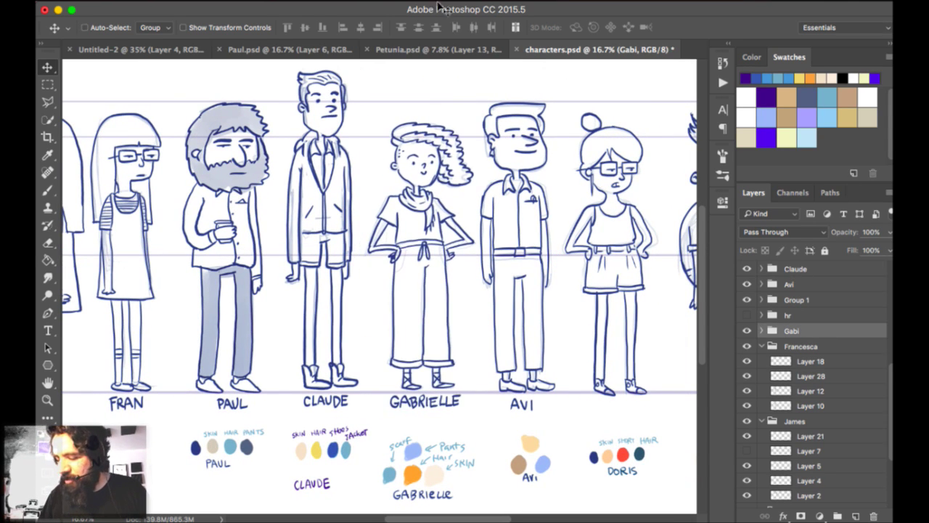
pyautogui.moveTo(539, 56); pyautogui.dragTo(506, 75)
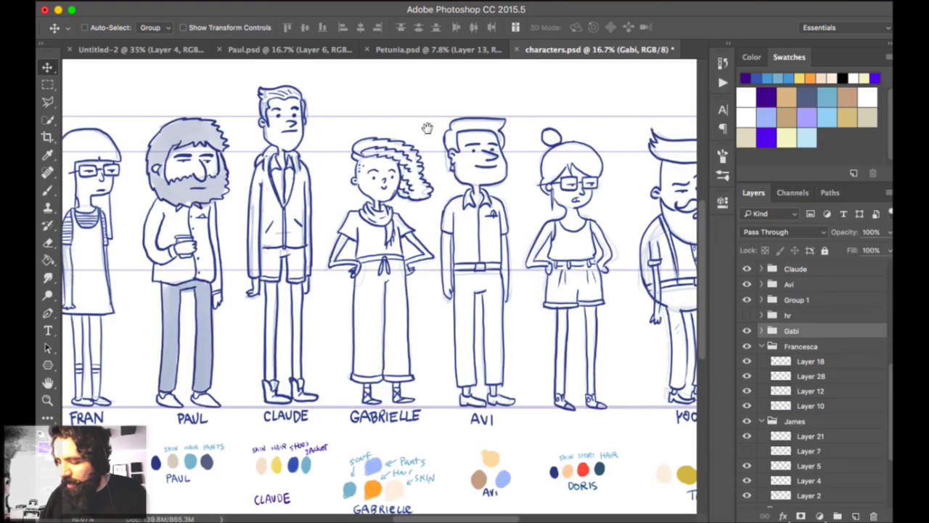
pyautogui.moveTo(406, 128)
pyautogui.mouseDown()
pyautogui.moveTo(389, 143)
pyautogui.moveTo(405, 128)
pyautogui.mouseUp()
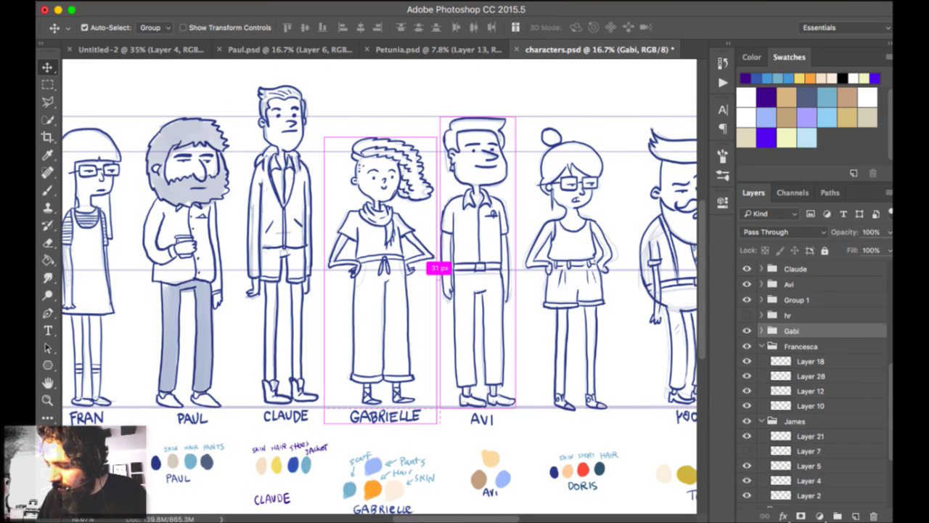
# Select Avi's group, then the Color Fill 1 copy background layer.
pyautogui.keyDown('super'); pyautogui.click(465, 149); pyautogui.keyUp('super')
pyautogui.moveTo(617, 146); pyautogui.dragTo(535, 129)
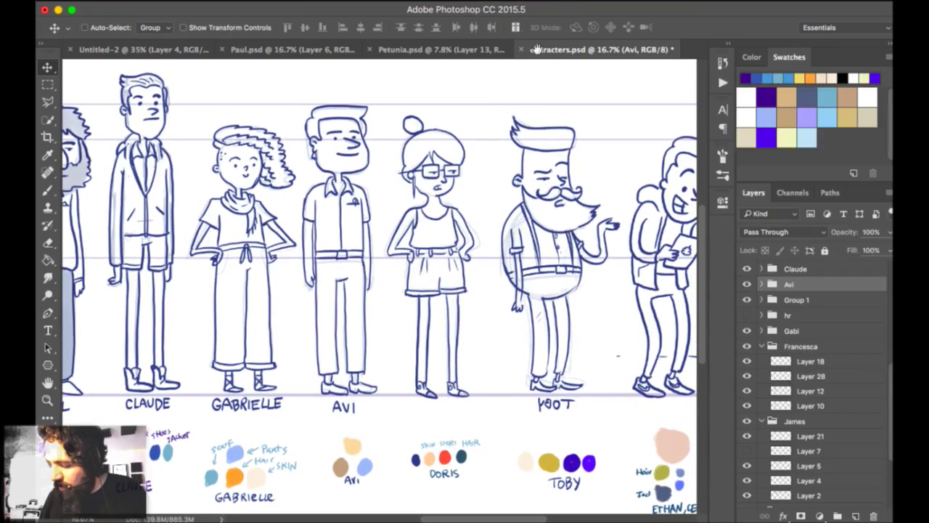
pyautogui.keyDown('super'); pyautogui.click(464, 160); pyautogui.keyUp('super')
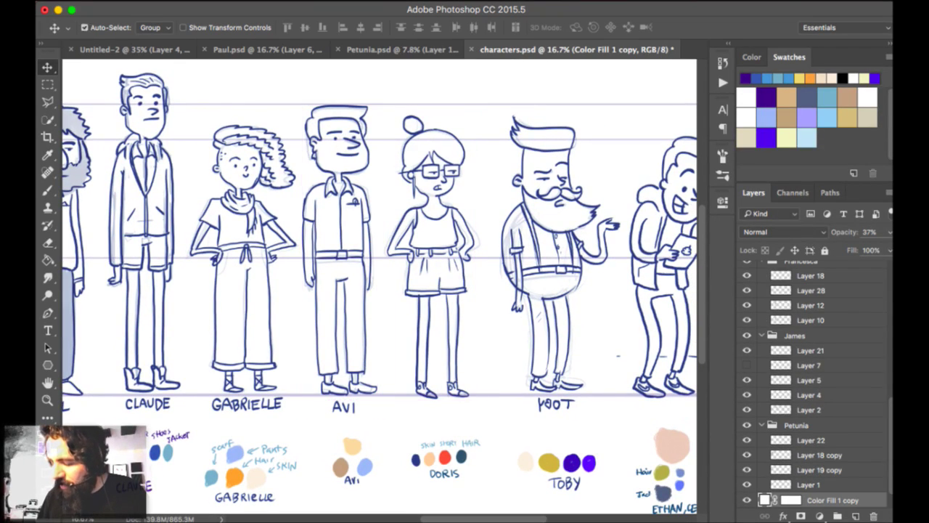
# Select Petunia's group at the start of the lineup.
pyautogui.moveTo(488, 107); pyautogui.dragTo(585, 93)
pyautogui.moveTo(304, 128); pyautogui.dragTo(585, 88)
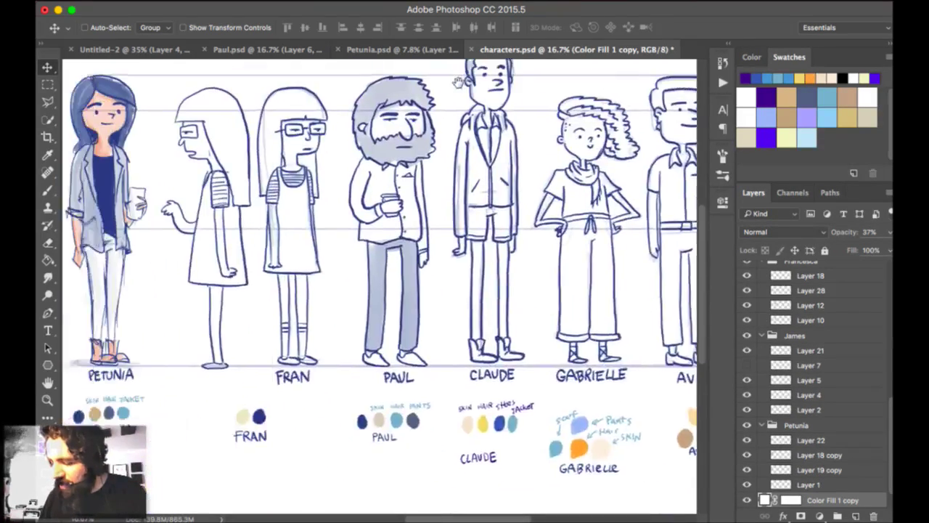
pyautogui.moveTo(315, 85); pyautogui.dragTo(442, 89)
pyautogui.scroll(5, 440, 88)
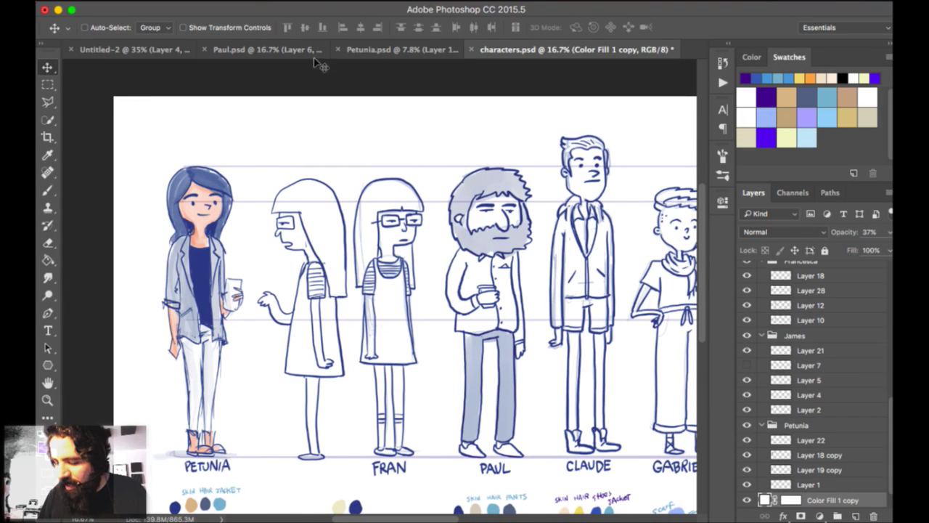
pyautogui.keyDown('super'); pyautogui.click(202, 66); pyautogui.keyUp('super')
pyautogui.moveTo(454, 93); pyautogui.dragTo(437, 62)
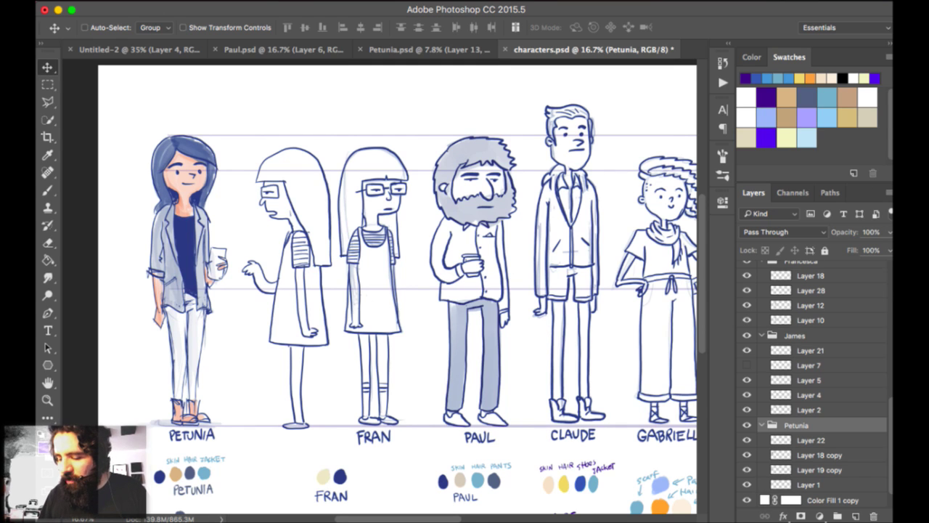
# Examine the lineup at 16.7%, comparing the figures from Petunia to Doris against the height guides and their palettes.
pyautogui.hscroll(5, 513, 79)
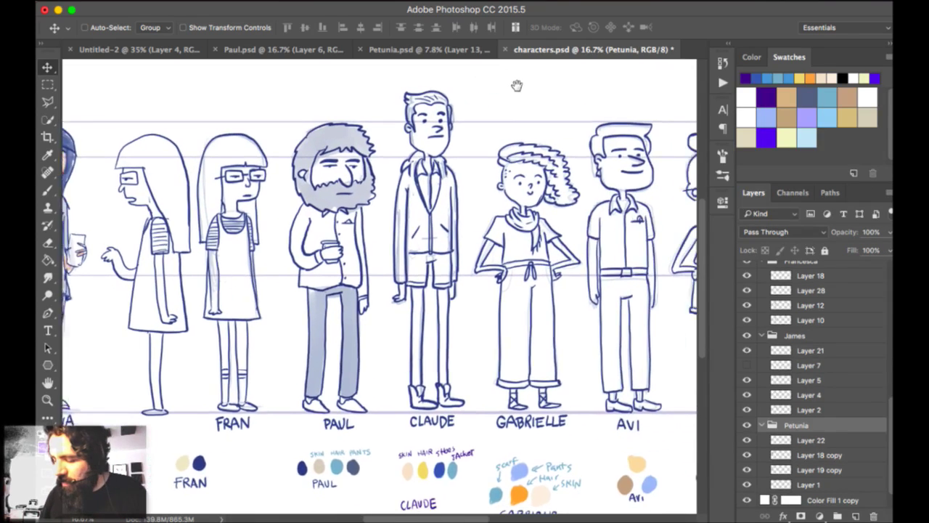
pyautogui.hscroll(-4, 577, 65)
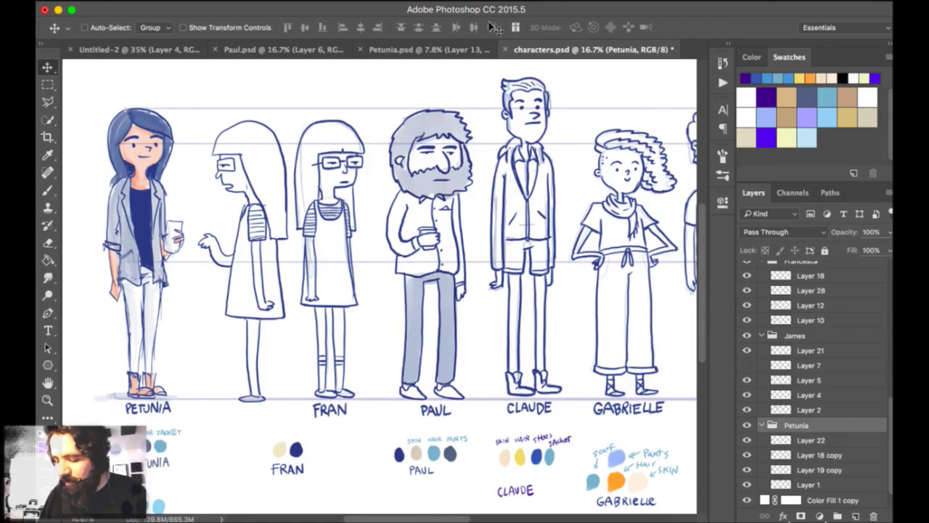
pyautogui.hscroll(6, 548, 102)
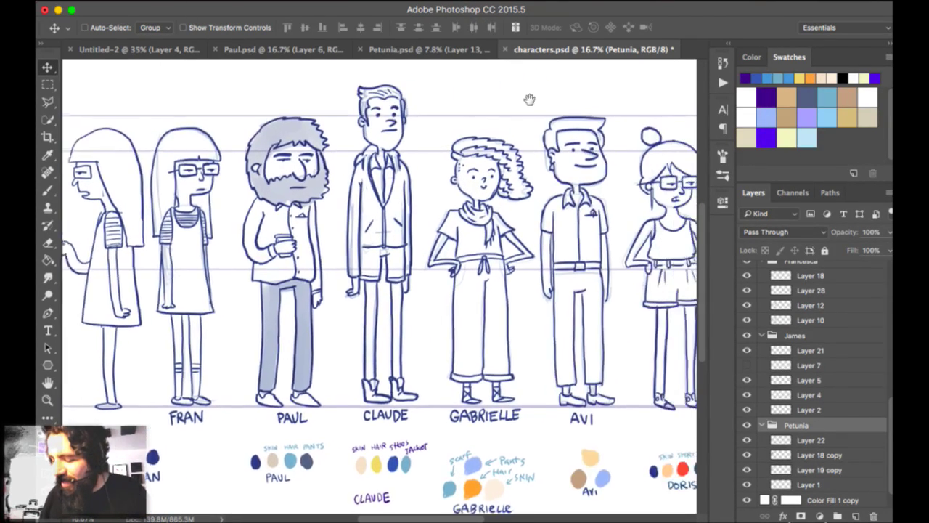
pyautogui.hscroll(-5, 554, 101)
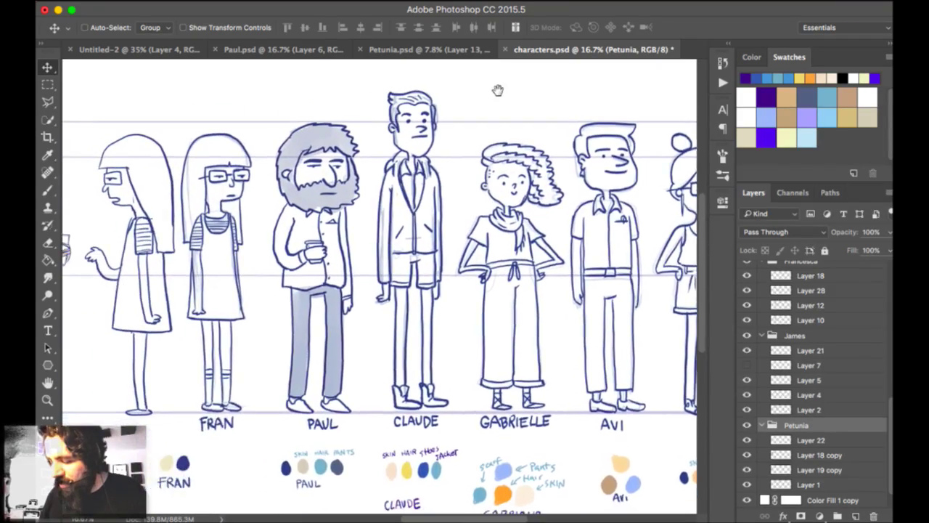
pyautogui.scroll(1, 479, 98)
pyautogui.scroll(-1, 471, 96)
pyautogui.hscroll(1, 471, 97)
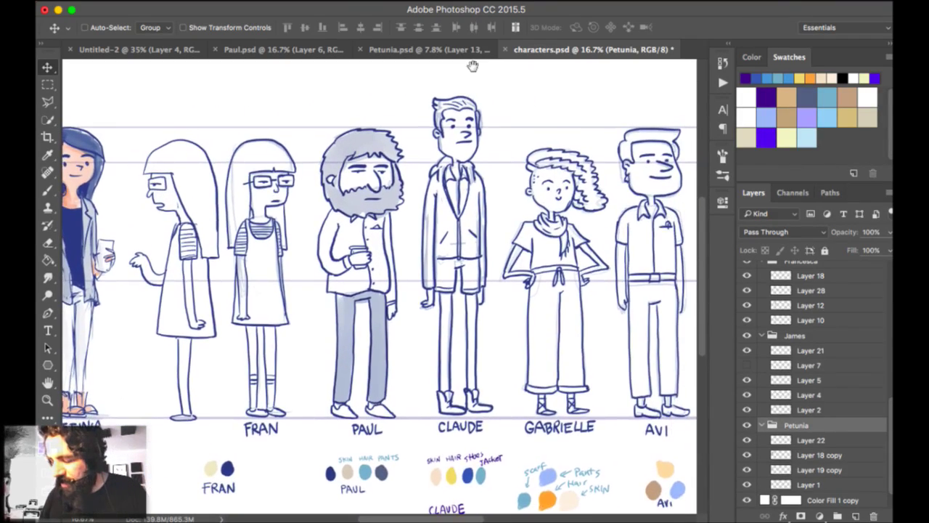
pyautogui.hscroll(-2, 553, 109)
pyautogui.scroll(-1, 553, 110)
pyautogui.scroll(-1, 543, 98)
pyautogui.hscroll(-3, 543, 98)
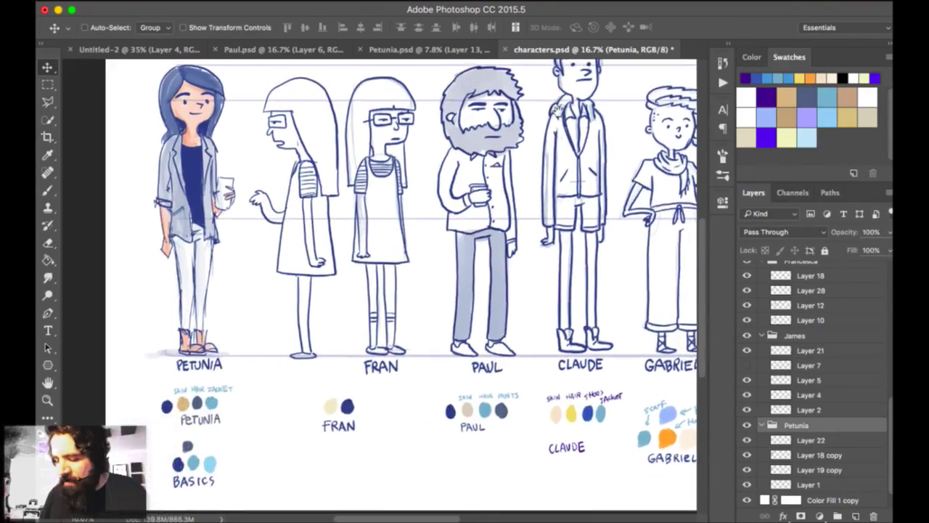
pyautogui.scroll(1, 526, 99)
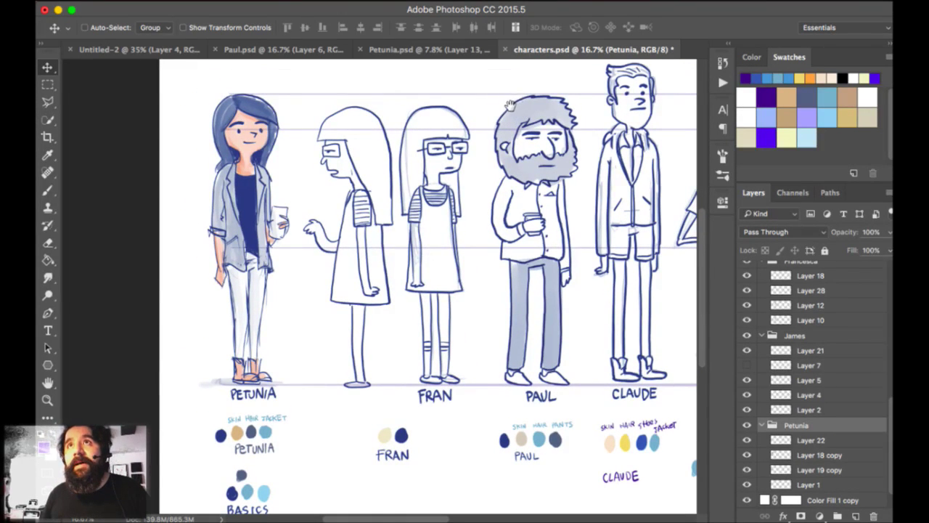
pyautogui.scroll(1, 532, 85)
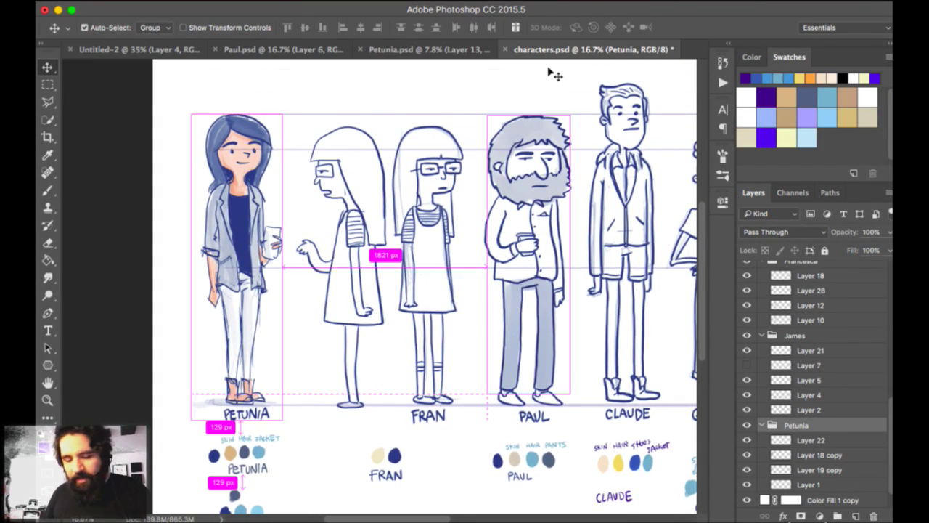
# Examine Fran, Paul and Claude at 25%, plus the Petunia, Fran, Paul and Basics palettes, and return to 16.7%.
pyautogui.press('super+equal')
pyautogui.hscroll(3, 554, 104)
pyautogui.scroll(1, 553, 103)
pyautogui.scroll(-1, 548, 112)
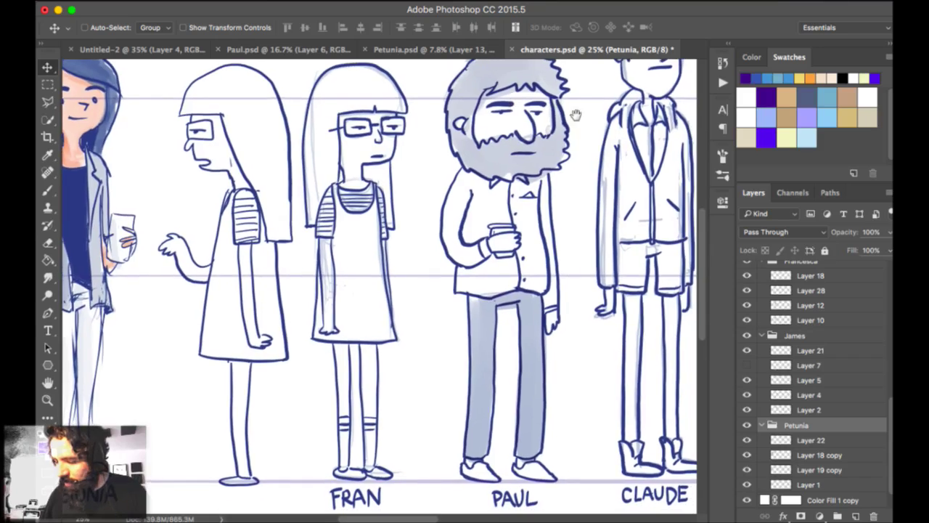
pyautogui.hscroll(4, 544, 124)
pyautogui.scroll(-5, 543, 123)
pyautogui.hscroll(-6, 543, 123)
pyautogui.press('super')
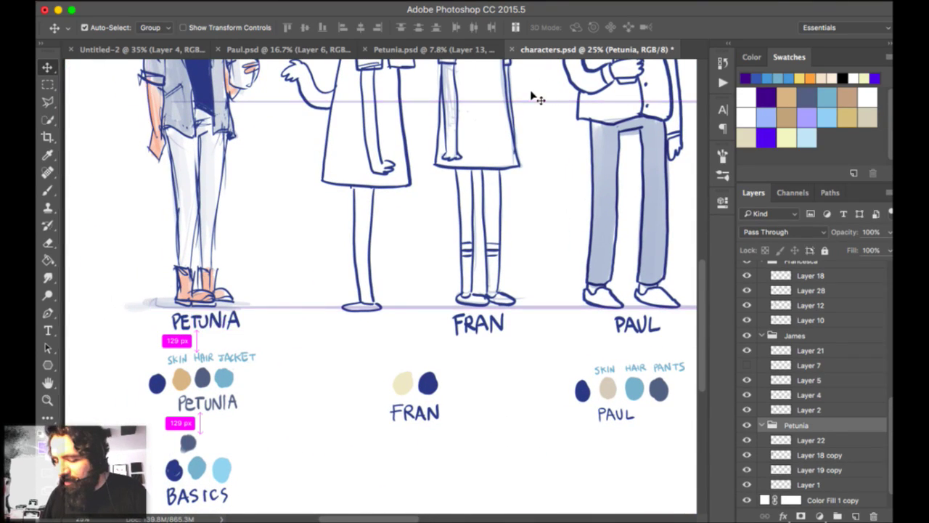
pyautogui.press('super+minus')
pyautogui.scroll(3, 537, 98)
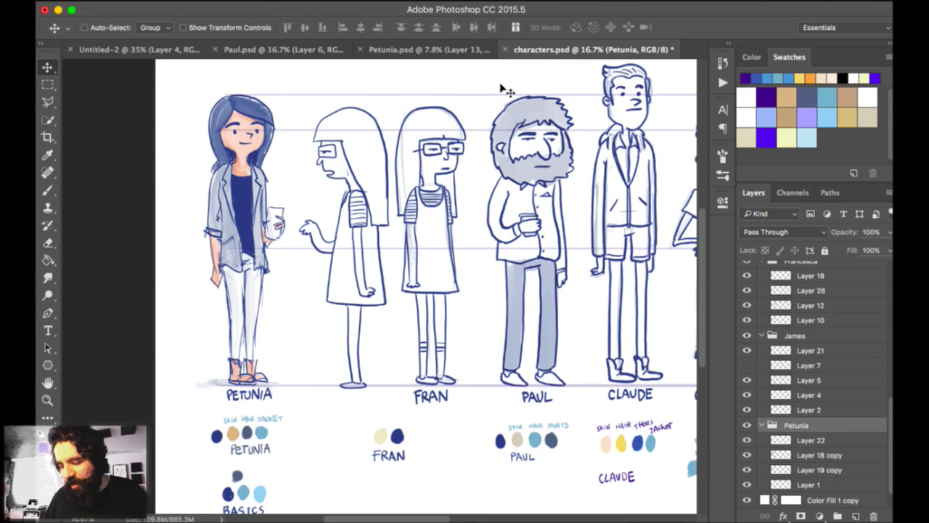
# Examine Petunia's figure at 25%, followed by the Petunia and Basics swatches below her.
pyautogui.press('super+plus')
pyautogui.moveTo(460, 46); pyautogui.dragTo(489, 76)
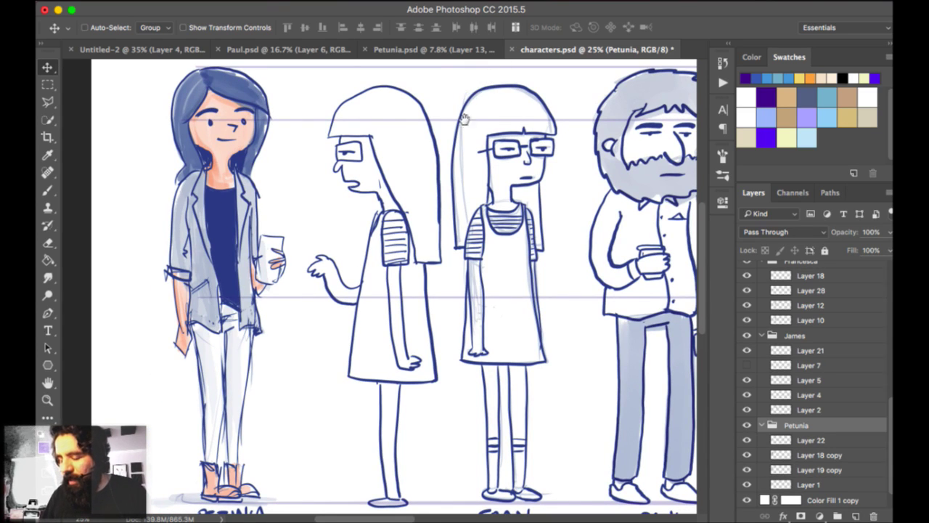
pyautogui.scroll(-5, 464, 118)
pyautogui.hscroll(-2, 464, 118)
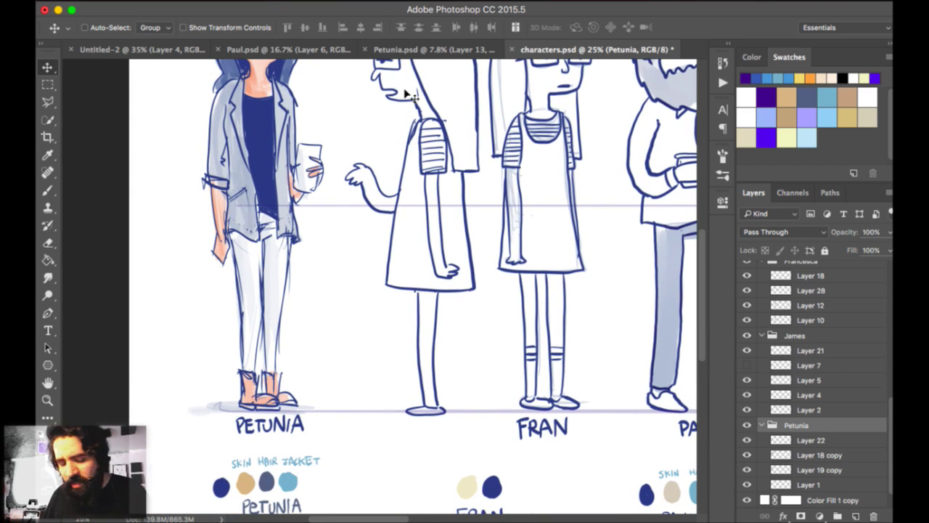
pyautogui.scroll(-8, 515, 131)
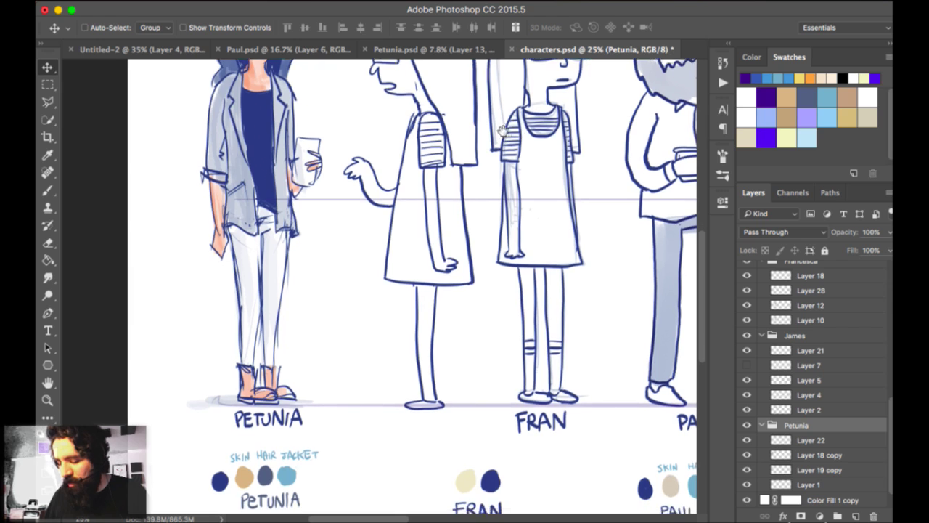
pyautogui.scroll(-3, 510, 75)
pyautogui.hscroll(-4, 510, 75)
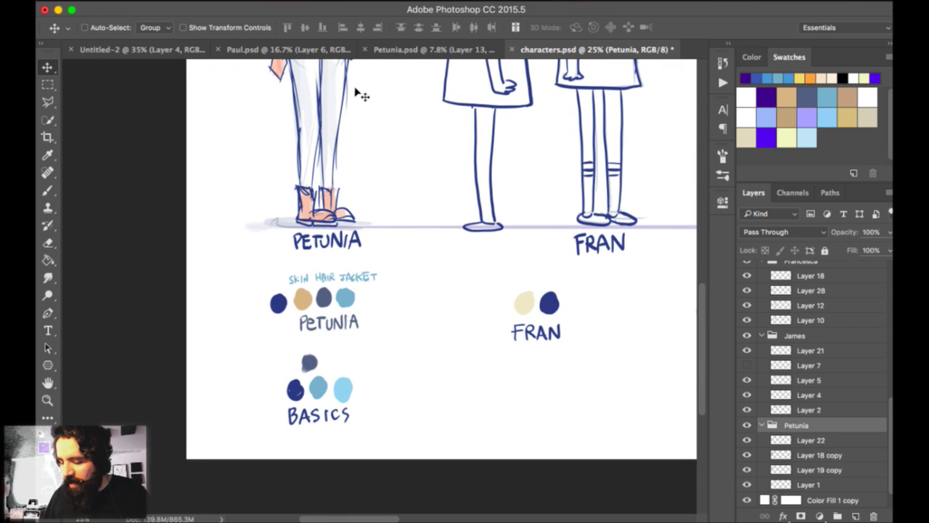
# Select the palette-basics layer and set the Move tool's auto-select to Layer.
pyautogui.moveTo(317, 178); pyautogui.dragTo(337, 172)
pyautogui.press('super+z')
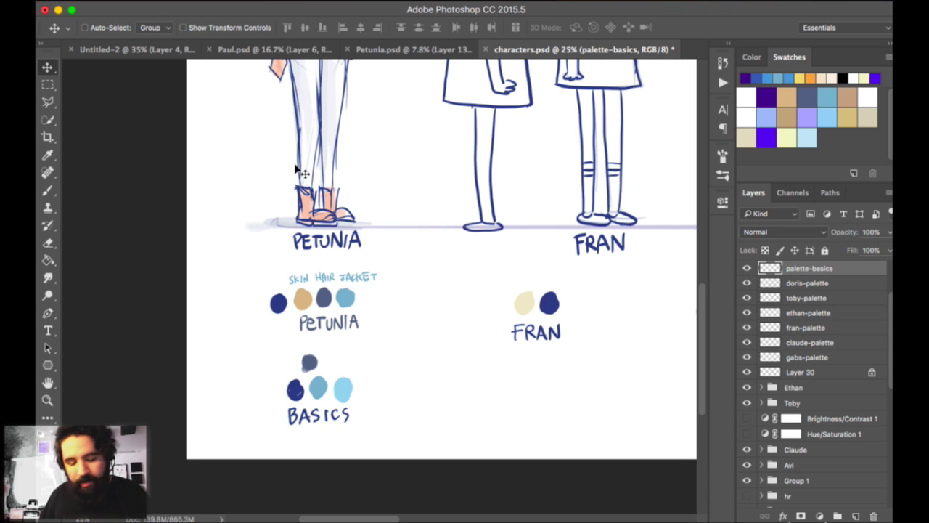
pyautogui.press('b')
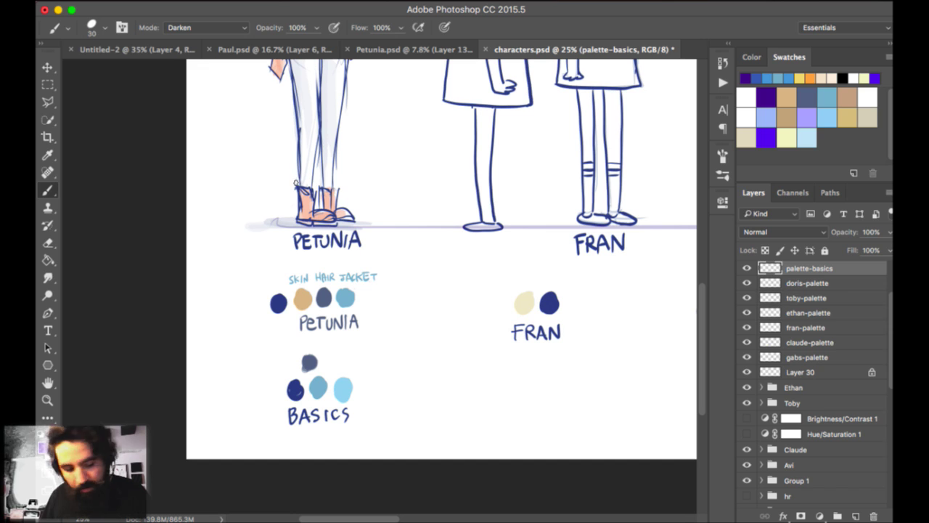
pyautogui.press('v')
pyautogui.click(150, 27)
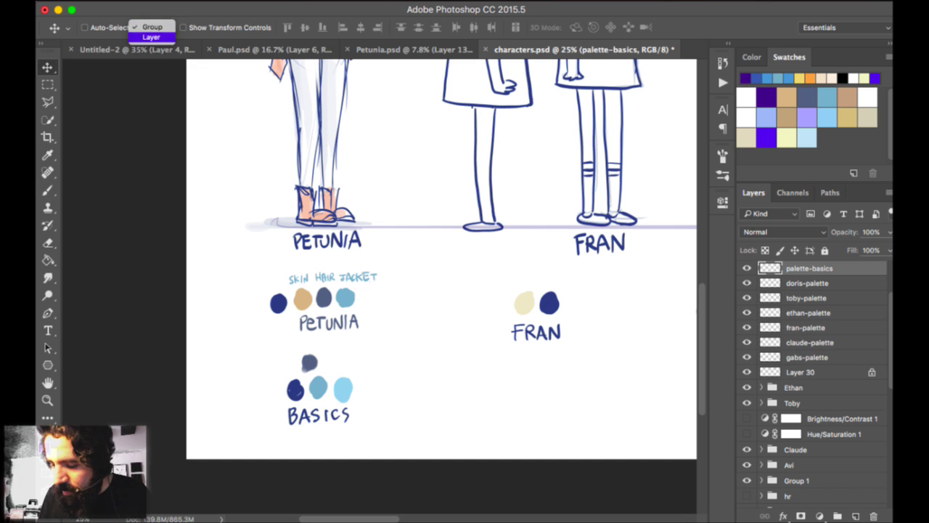
pyautogui.click(151, 40)
pyautogui.moveTo(305, 183)
pyautogui.mouseDown()
pyautogui.moveTo(324, 168)
pyautogui.moveTo(305, 183)
pyautogui.mouseUp()
# Sample the navy outline color from Petunia's boots with the Brush and repaint the navy Basics swatch slightly larger.
pyautogui.press('b')
pyautogui.keyDown('alt'); pyautogui.click(302, 192); pyautogui.keyUp('alt')
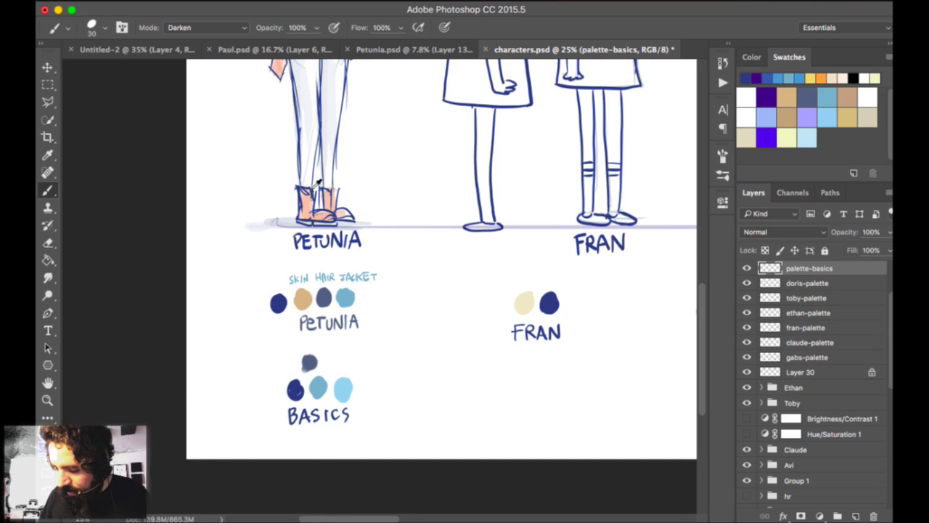
pyautogui.moveTo(407, 354)
pyautogui.mouseDown()
pyautogui.moveTo(390, 374)
pyautogui.moveTo(479, 402)
pyautogui.mouseUp()
pyautogui.press('super+z')
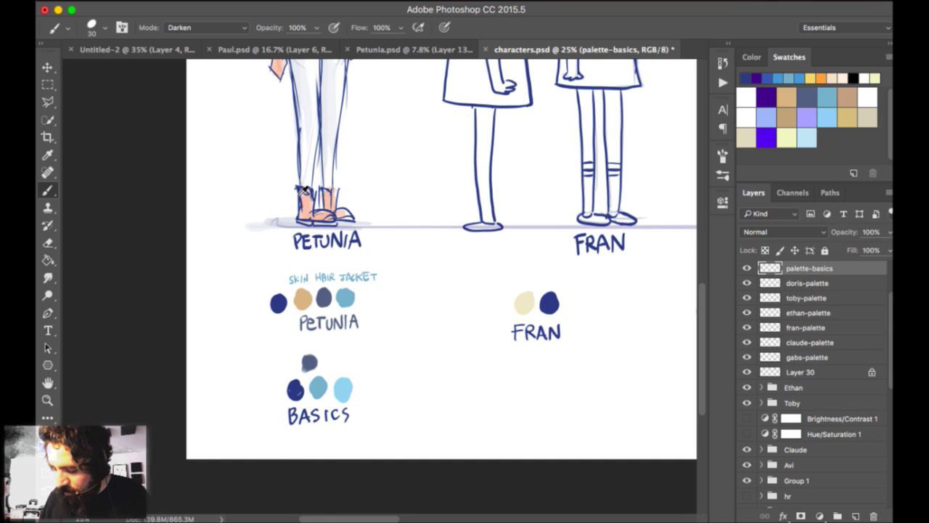
pyautogui.click(294, 389)
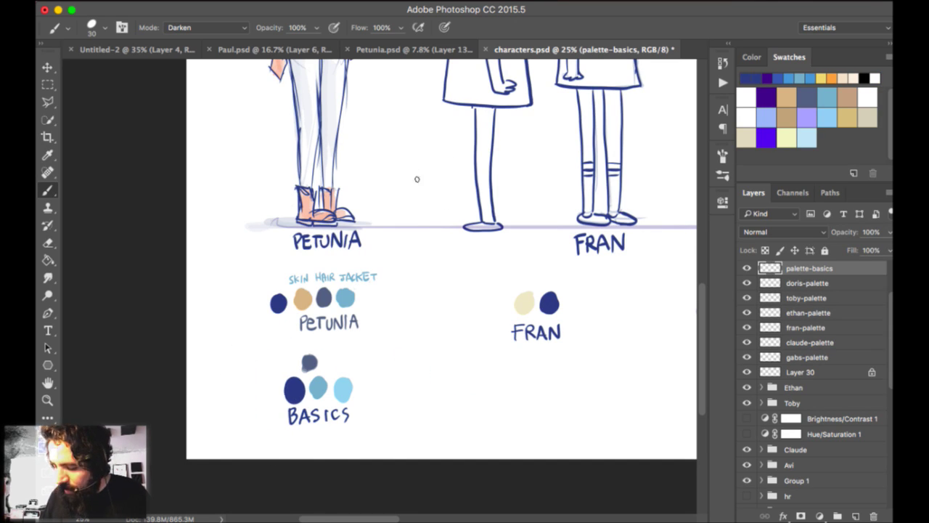
# Examine the figures of Petunia, Fran and Paul at 25% alongside their palettes and the Basics swatches.
pyautogui.moveTo(379, 372)
pyautogui.mouseDown()
pyautogui.moveTo(420, 349)
pyautogui.moveTo(451, 392)
pyautogui.moveTo(428, 376)
pyautogui.mouseUp()
pyautogui.press('super+z')
pyautogui.moveTo(478, 155); pyautogui.dragTo(471, 154)
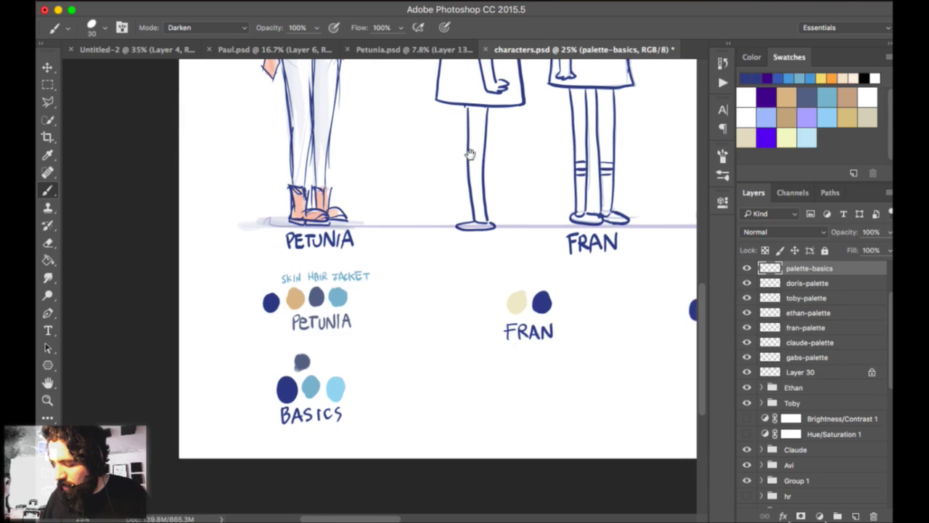
pyautogui.scroll(5, 471, 154)
pyautogui.hscroll(3, 470, 154)
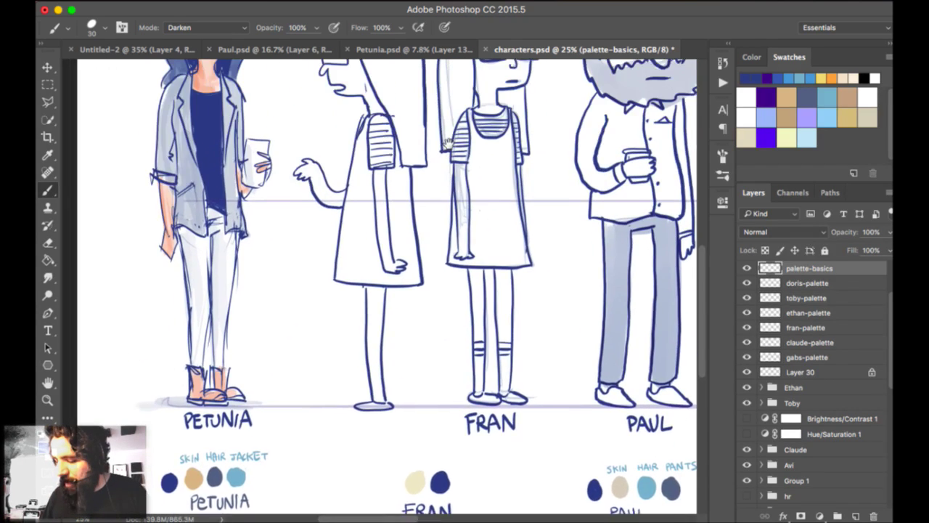
pyautogui.scroll(2, 460, 141)
pyautogui.scroll(-8, 473, 121)
pyautogui.hscroll(-3, 556, 73)
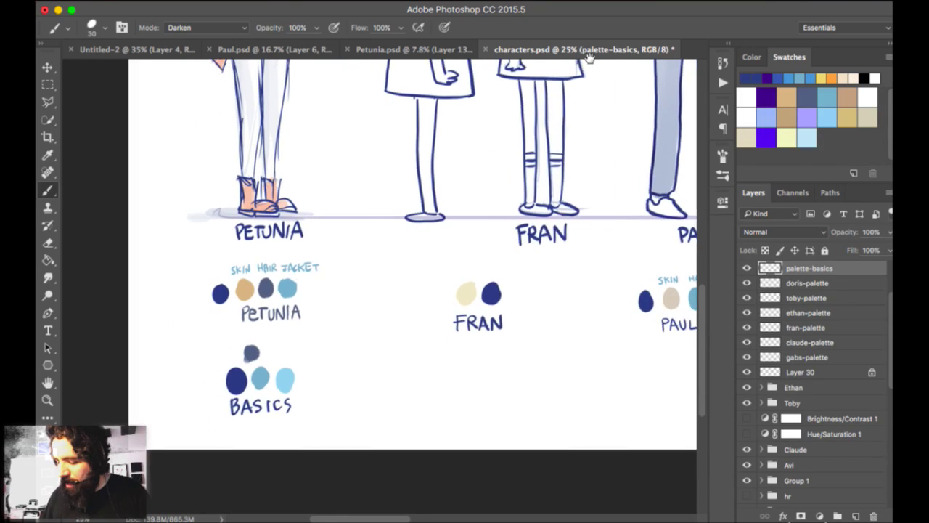
pyautogui.moveTo(589, 58); pyautogui.dragTo(607, 53)
pyautogui.moveTo(443, 114); pyautogui.dragTo(501, 157)
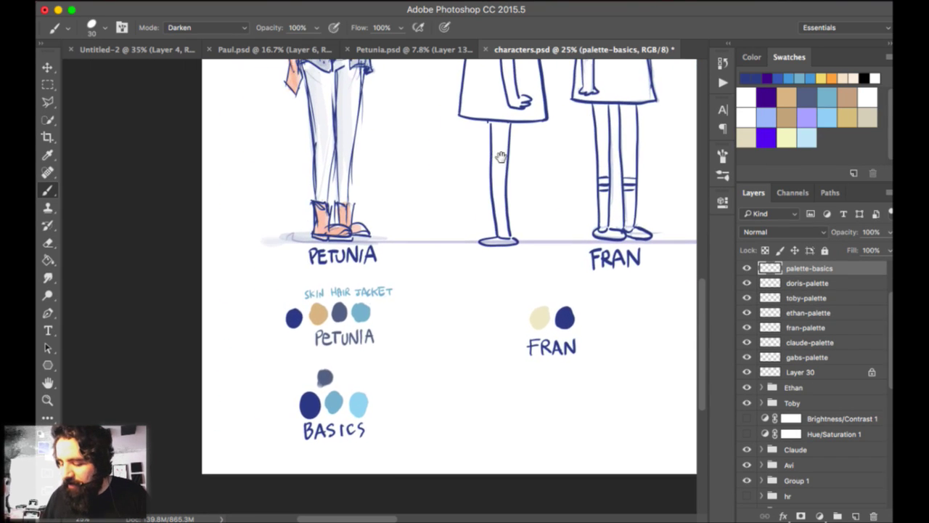
pyautogui.scroll(2, 501, 156)
pyautogui.hscroll(2, 501, 157)
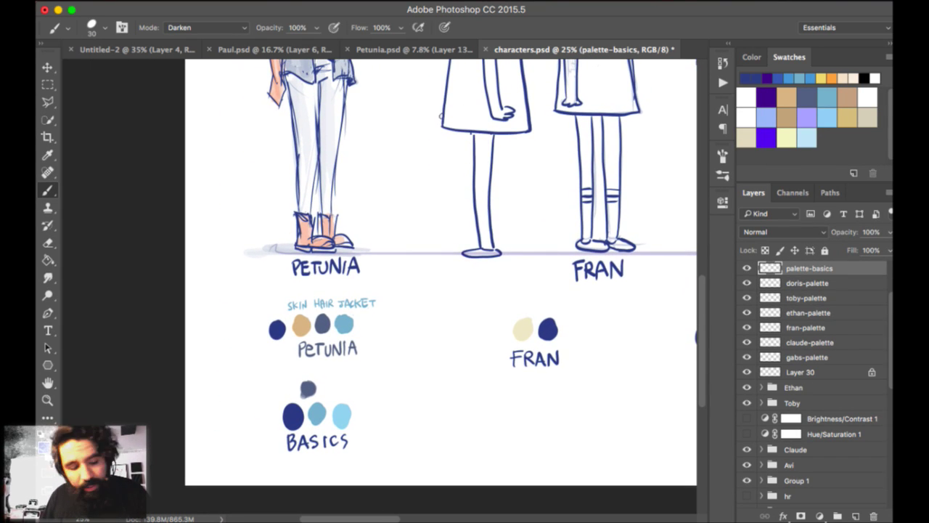
# Draw navy Brush arrows pointing at the slate, medium-blue and light-blue Basics swatches on the palette-basics layer.
pyautogui.press('v')
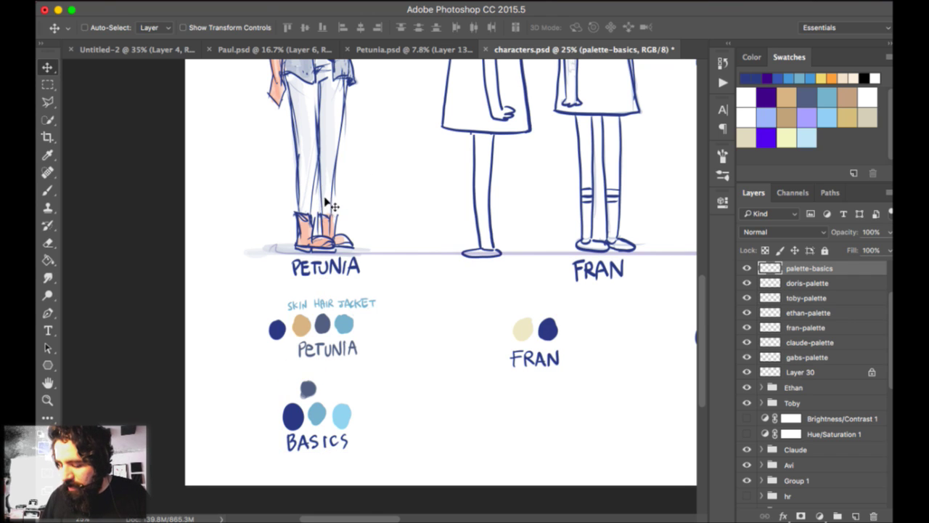
pyautogui.press('super')
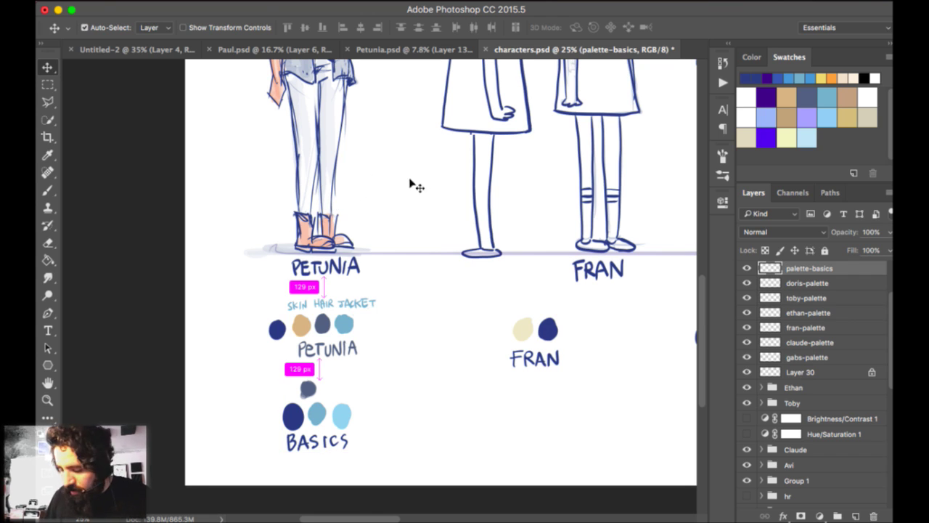
pyautogui.press('super+plus')
pyautogui.moveTo(456, 148); pyautogui.dragTo(485, 78)
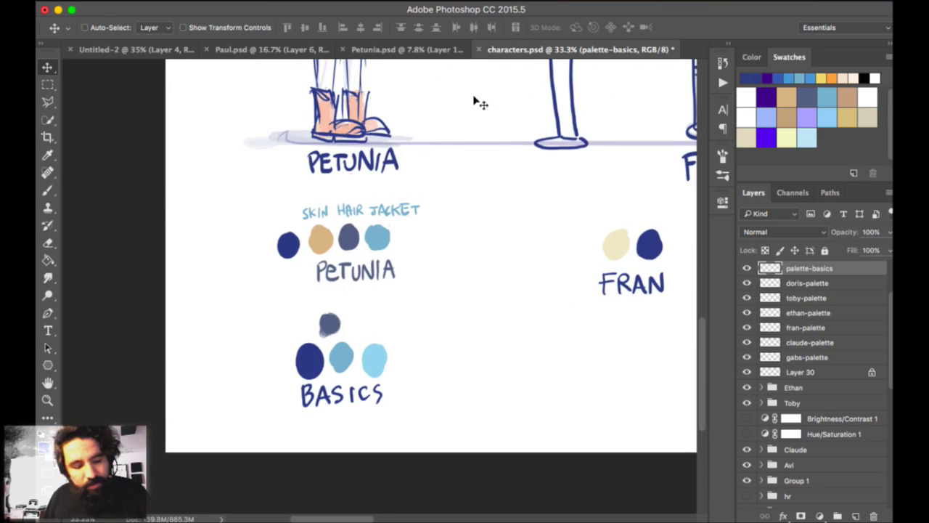
pyautogui.press('b')
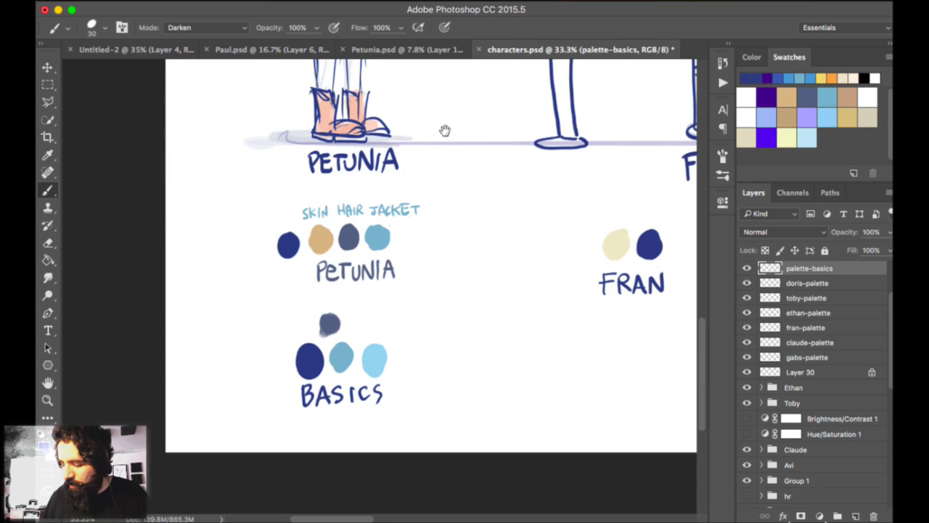
pyautogui.moveTo(445, 130); pyautogui.dragTo(460, 123)
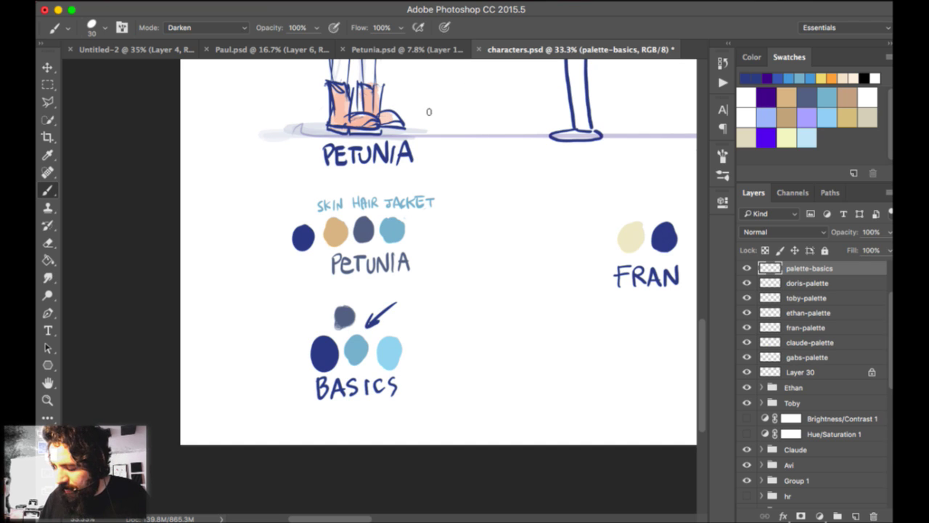
pyautogui.moveTo(444, 313); pyautogui.dragTo(406, 339)
pyautogui.moveTo(409, 328); pyautogui.dragTo(405, 341)
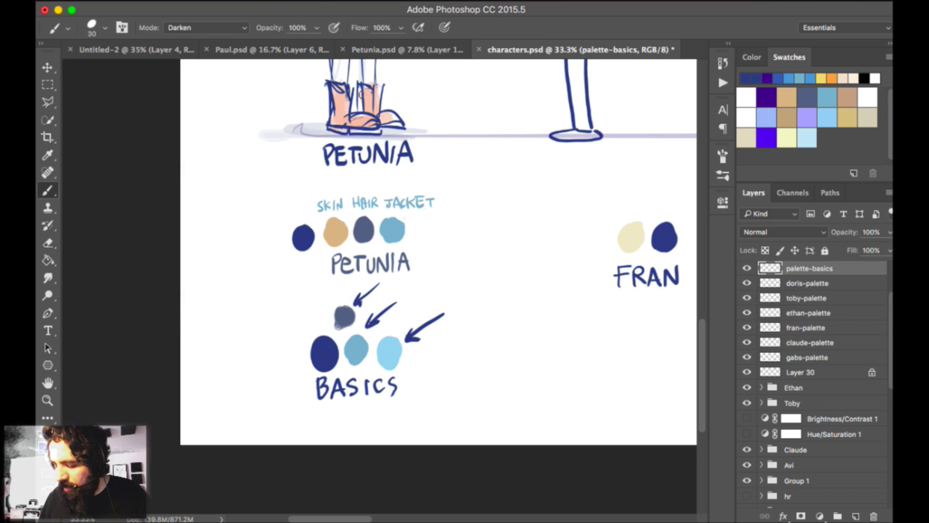
# Select the petunia-palette layer by auto-select and move Petunia's palette slightly up, closer to the name under her feet.
pyautogui.scroll(5, 457, 147)
pyautogui.hscroll(1, 457, 148)
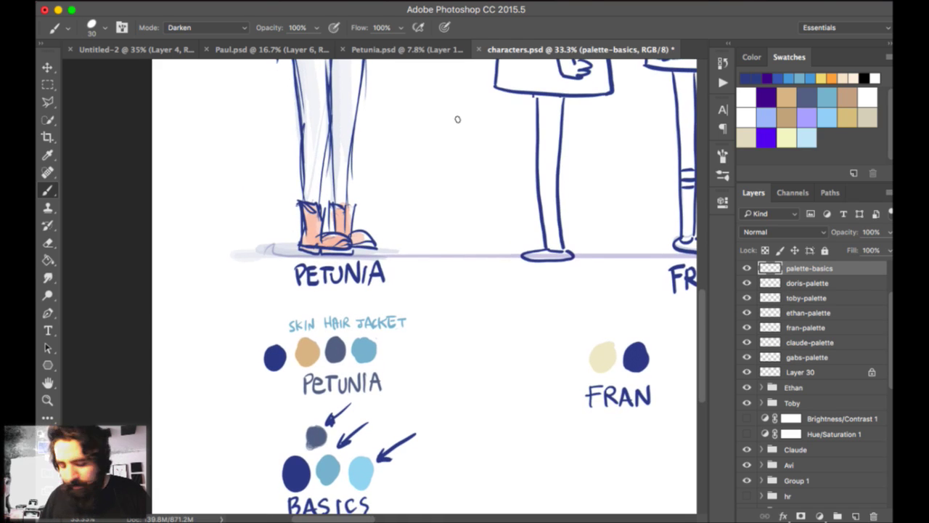
pyautogui.press('v')
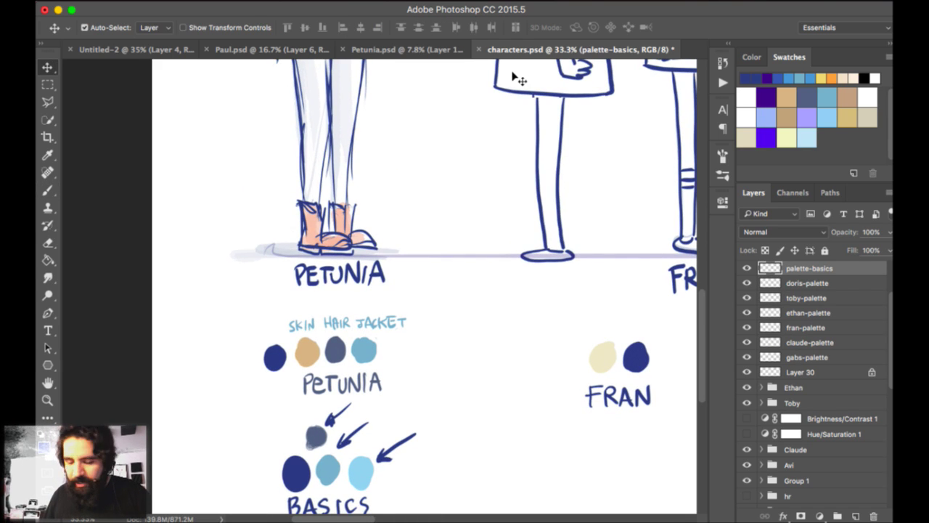
pyautogui.press('super+minus')
pyautogui.moveTo(369, 115); pyautogui.dragTo(372, 107)
pyautogui.press('super+plus')
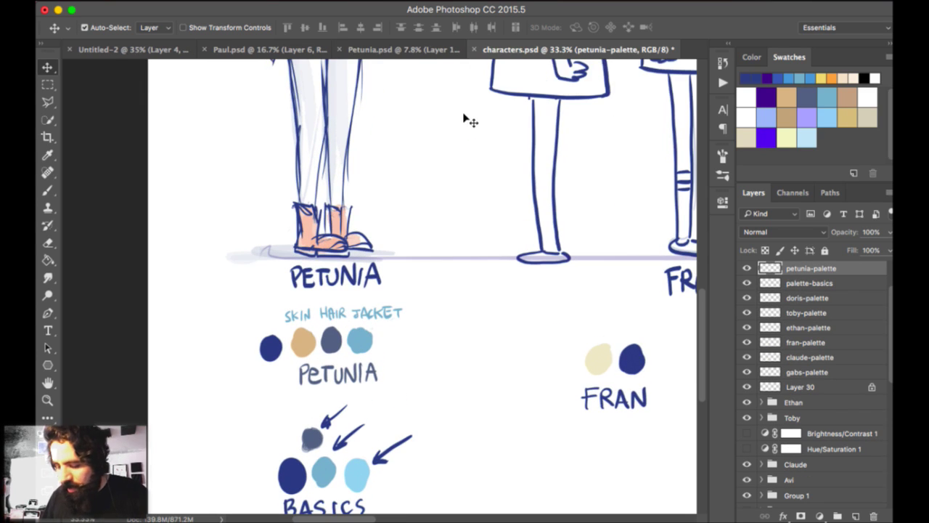
# Circle Petunia's tan skin swatch in navy with the Brush on the petunia-palette layer.
pyautogui.press('super+plus')
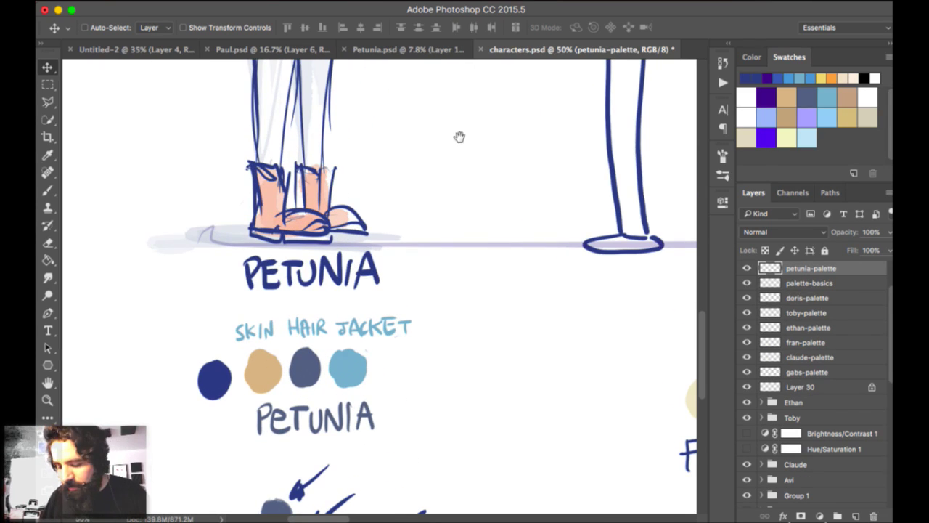
pyautogui.moveTo(459, 136); pyautogui.dragTo(501, 109)
pyautogui.moveTo(421, 108)
pyautogui.mouseDown()
pyautogui.moveTo(435, 79)
pyautogui.moveTo(419, 112)
pyautogui.moveTo(420, 103)
pyautogui.mouseUp()
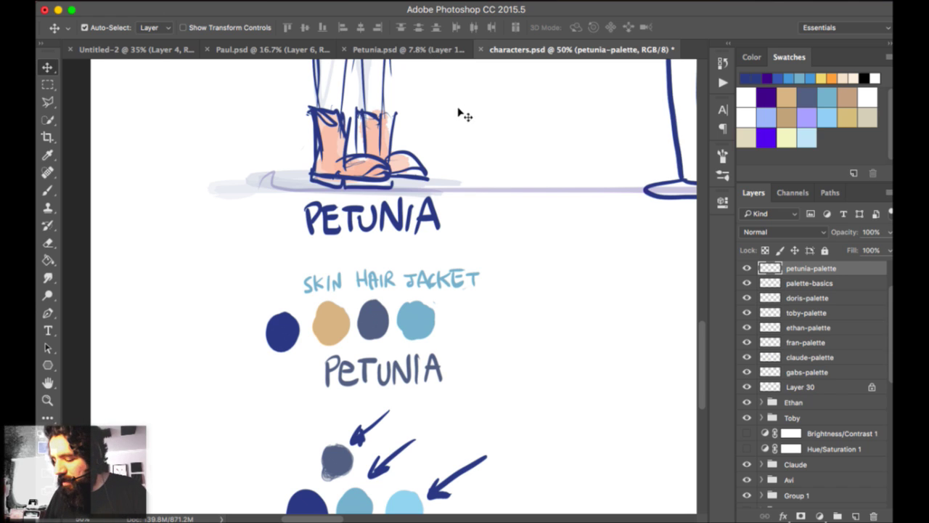
pyautogui.press('super+minus')
pyautogui.press('super+equal')
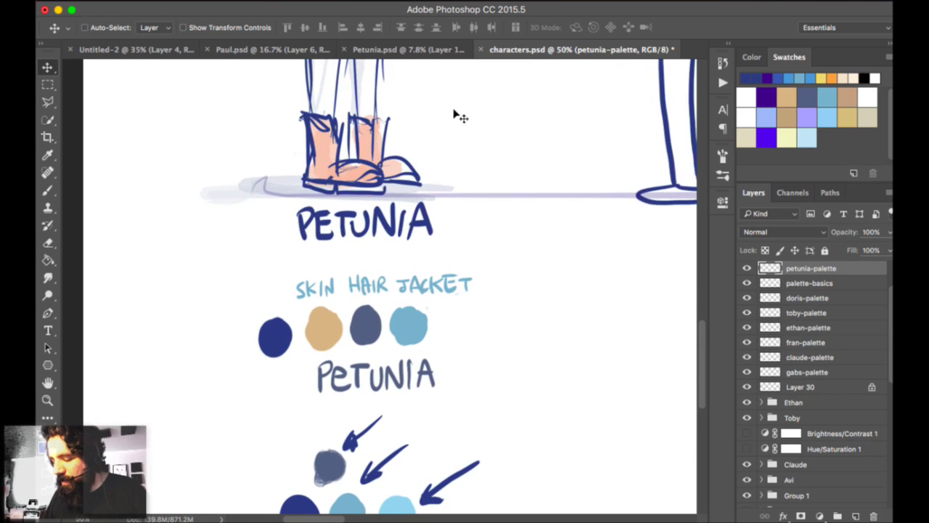
pyautogui.press('b')
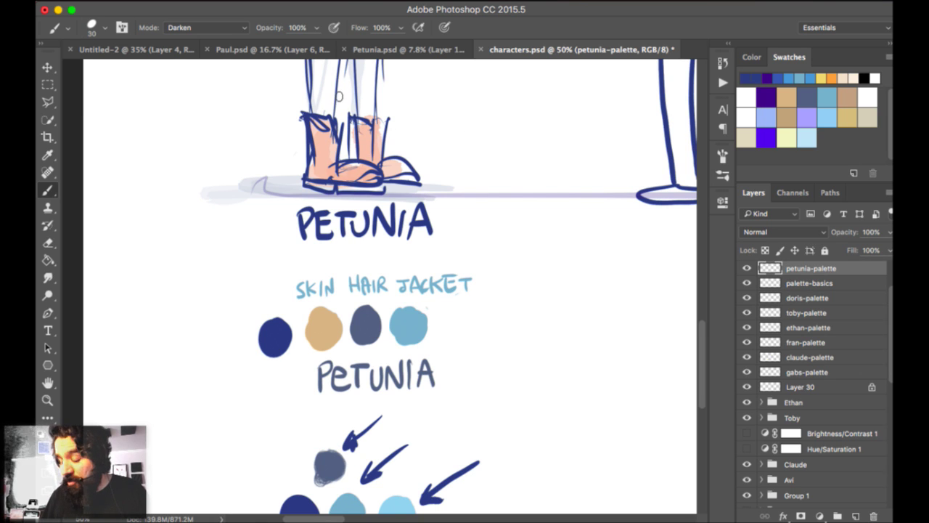
pyautogui.hscroll(5, 481, 119)
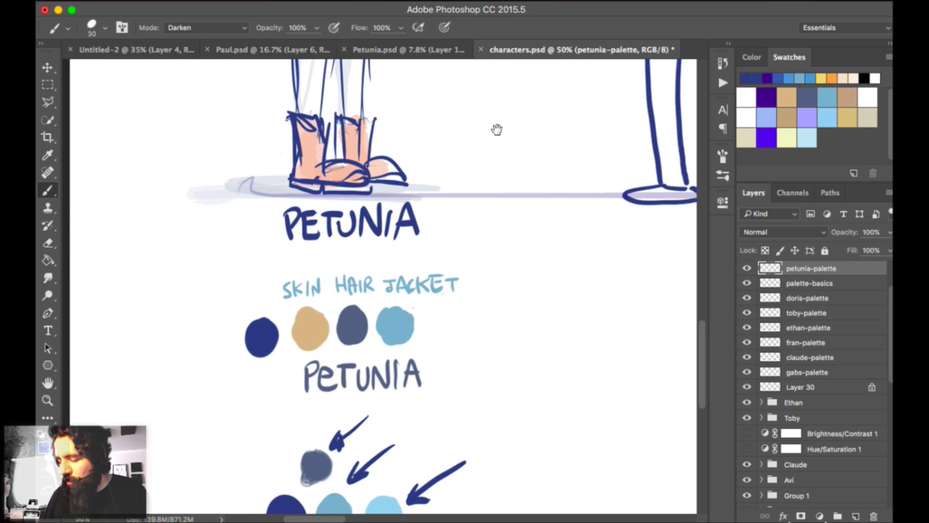
pyautogui.moveTo(520, 128); pyautogui.dragTo(518, 129)
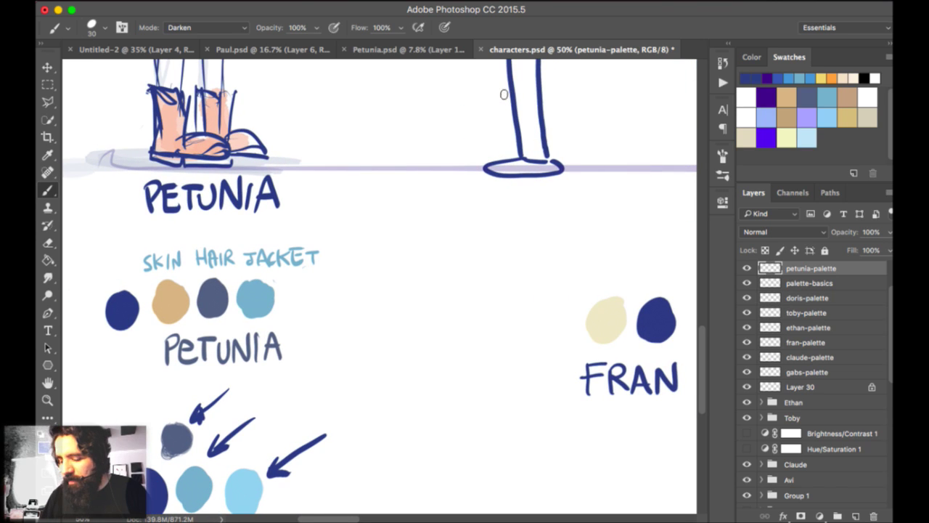
pyautogui.moveTo(165, 276); pyautogui.dragTo(156, 280)
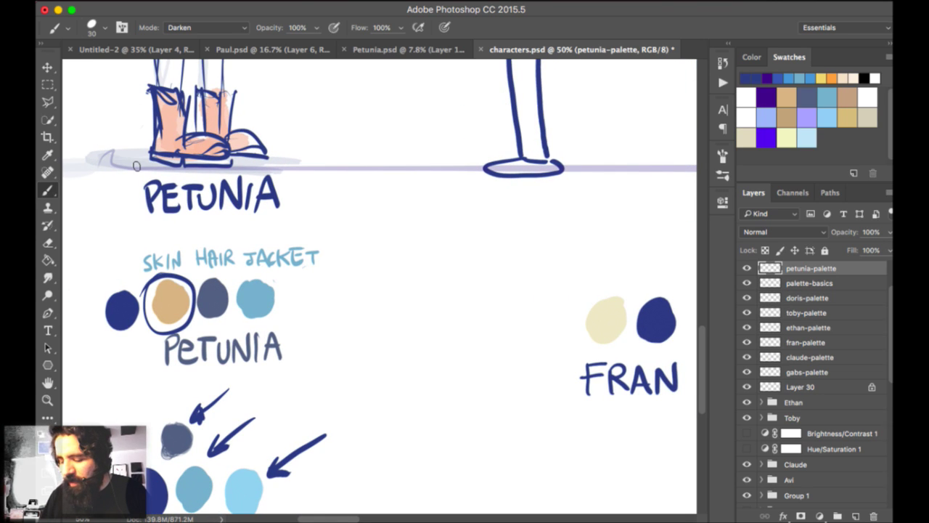
# Examine Fran's and Paul's palettes, followed by the figures from Petunia to Claude at 25%.
pyautogui.scroll(2, 388, 143)
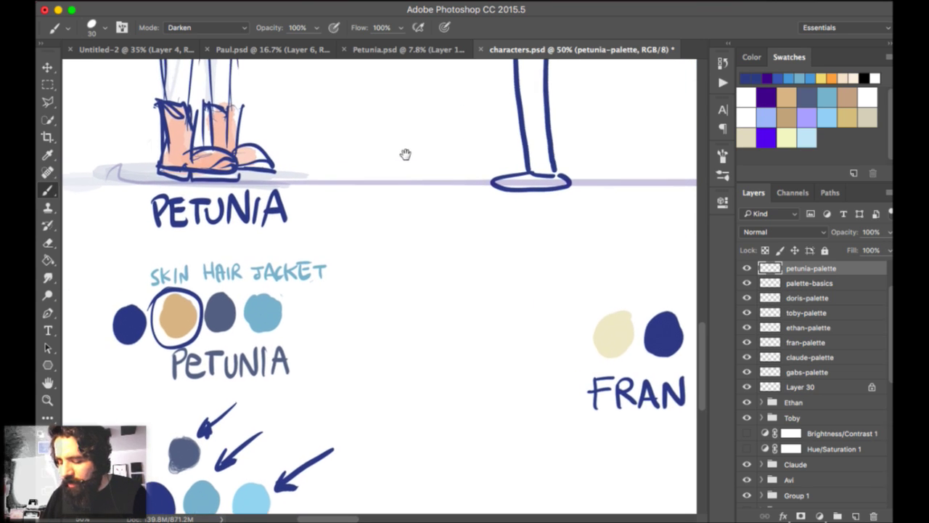
pyautogui.hscroll(8, 407, 141)
pyautogui.hscroll(6, 450, 129)
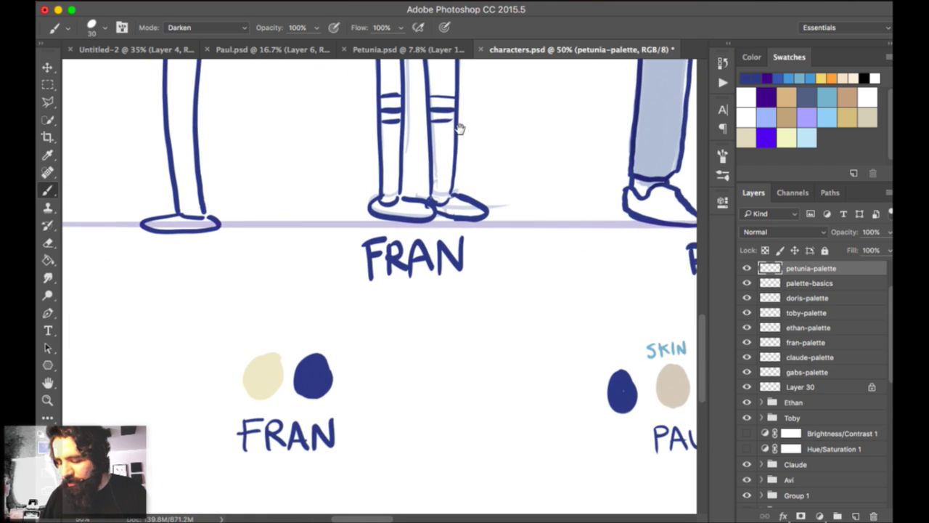
pyautogui.hscroll(-2, 489, 68)
pyautogui.press('v')
pyautogui.press('super+minus')
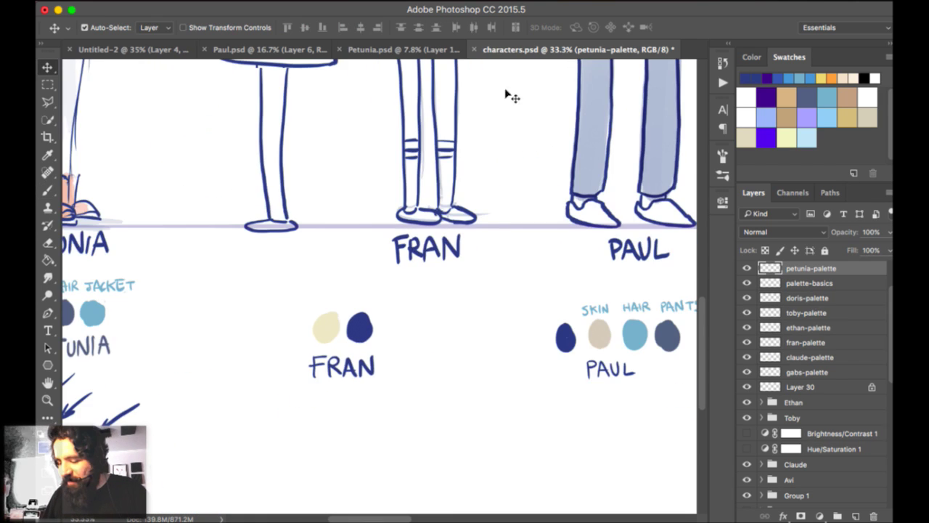
pyautogui.scroll(5, 504, 94)
pyautogui.press('super+minus')
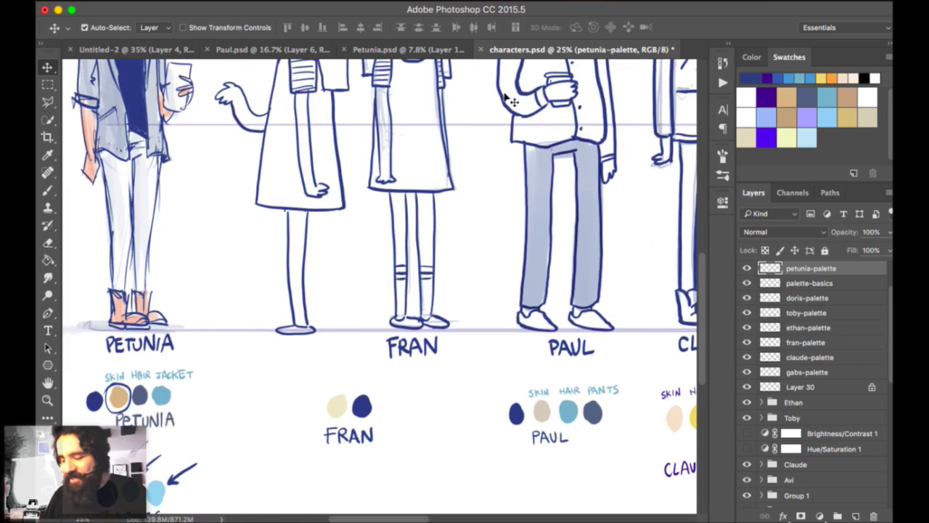
pyautogui.scroll(6, 499, 98)
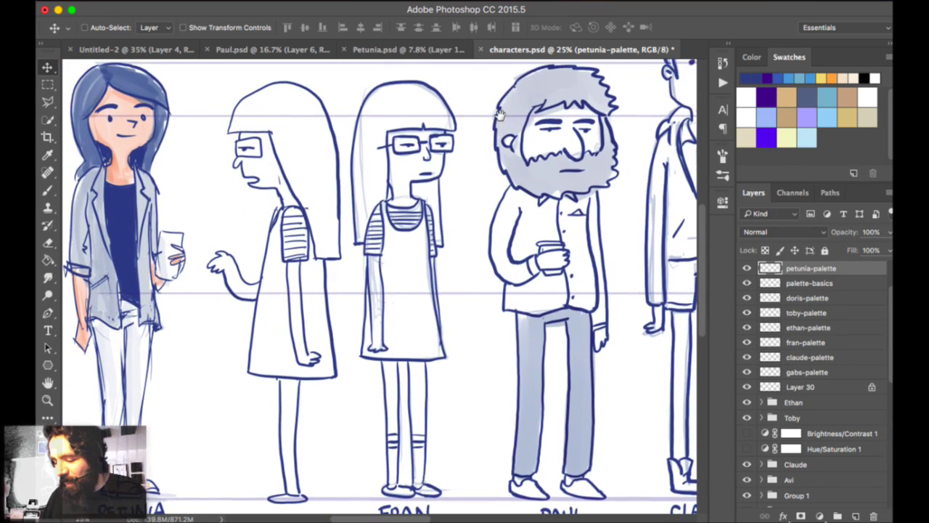
pyautogui.hscroll(2, 500, 115)
pyautogui.scroll(-2, 501, 122)
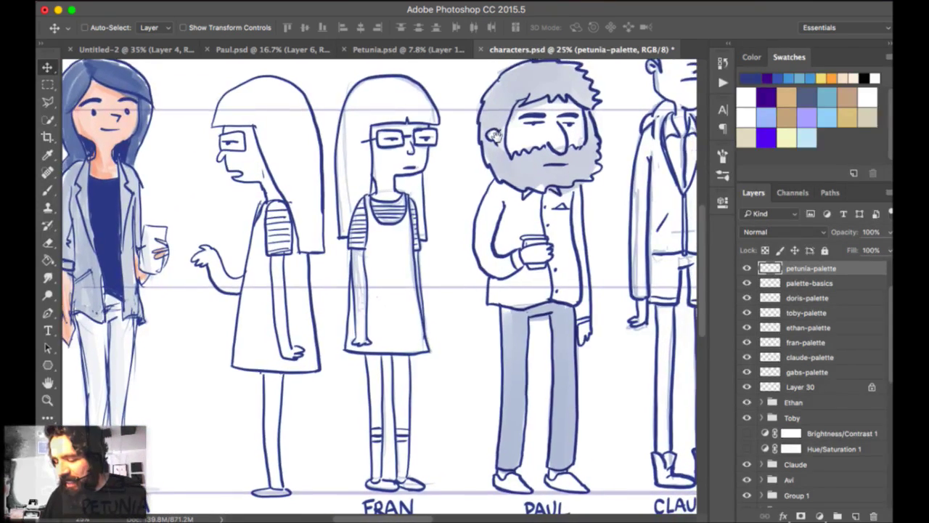
pyautogui.hscroll(-2, 500, 124)
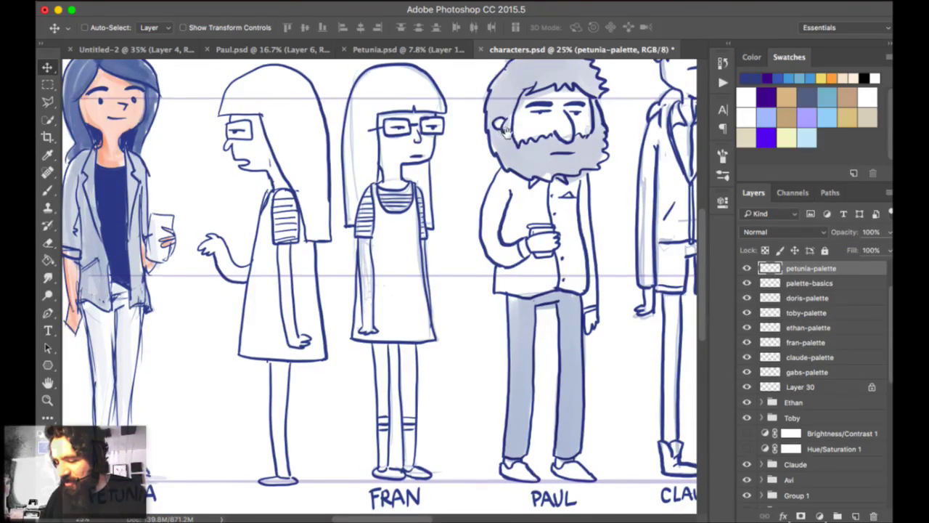
pyautogui.scroll(-3, 506, 130)
# Show the lineup full screen without the interface and examine Fran, Paul and Claude with the palettes beneath them.
pyautogui.press('f')
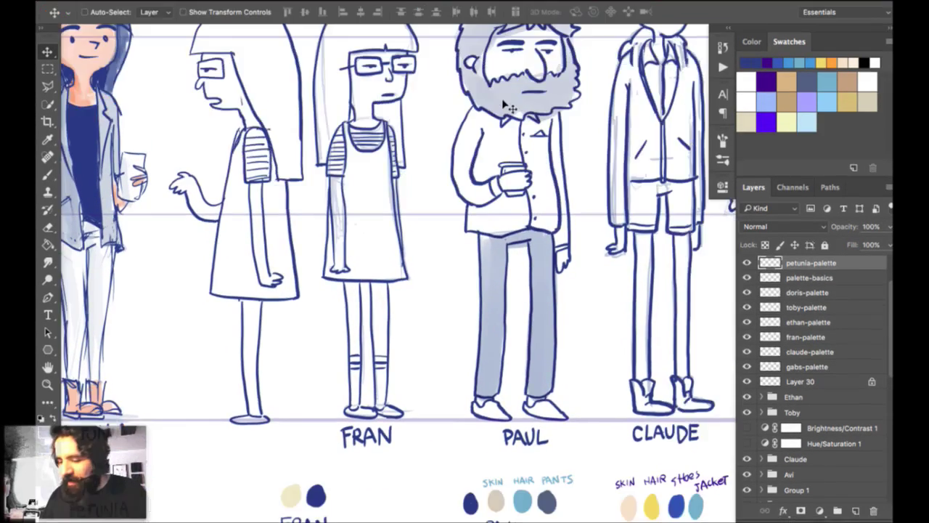
pyautogui.press('f')
pyautogui.scroll(3, 506, 106)
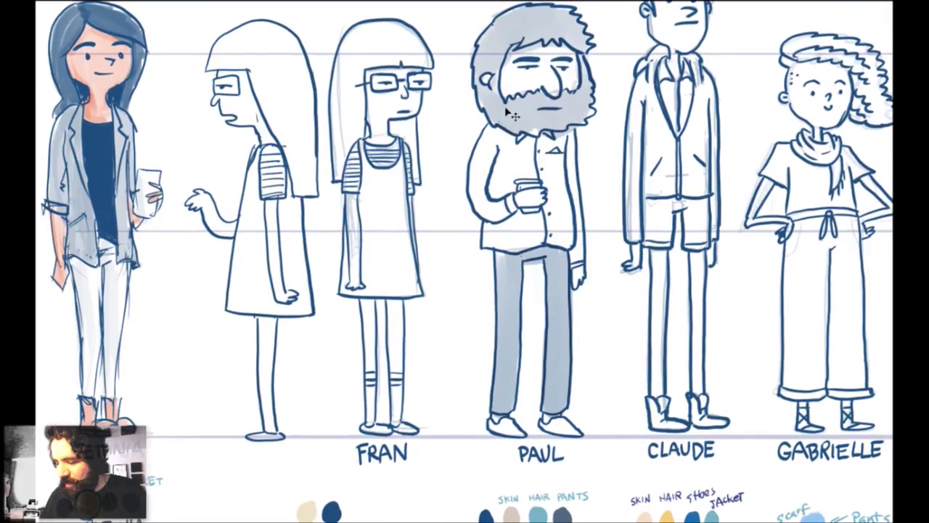
pyautogui.scroll(3, 508, 100)
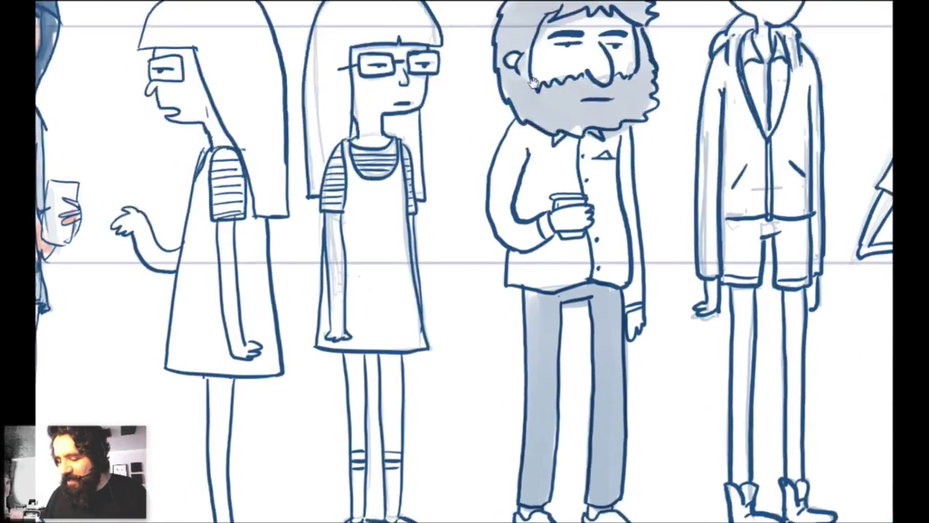
pyautogui.moveTo(516, 157); pyautogui.dragTo(524, 117)
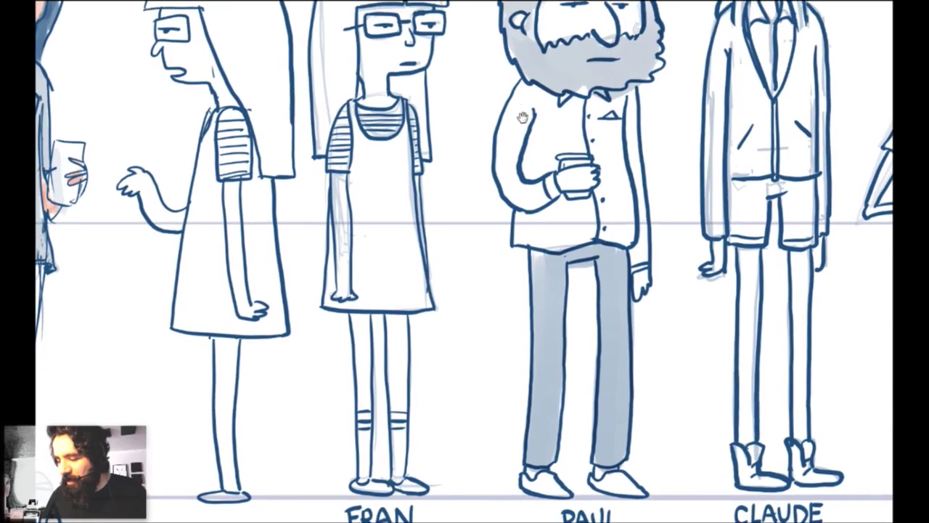
pyautogui.moveTo(521, 277); pyautogui.dragTo(590, 27)
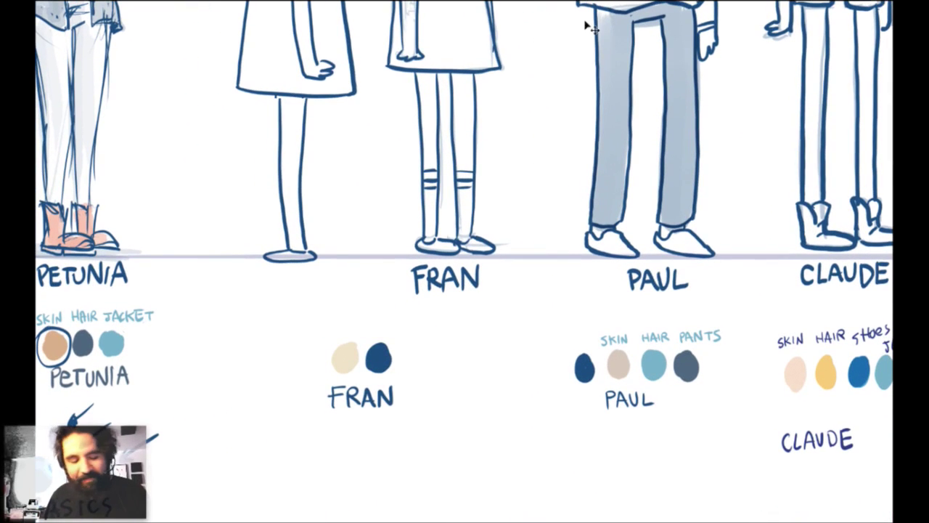
pyautogui.moveTo(412, 131); pyautogui.dragTo(425, 237)
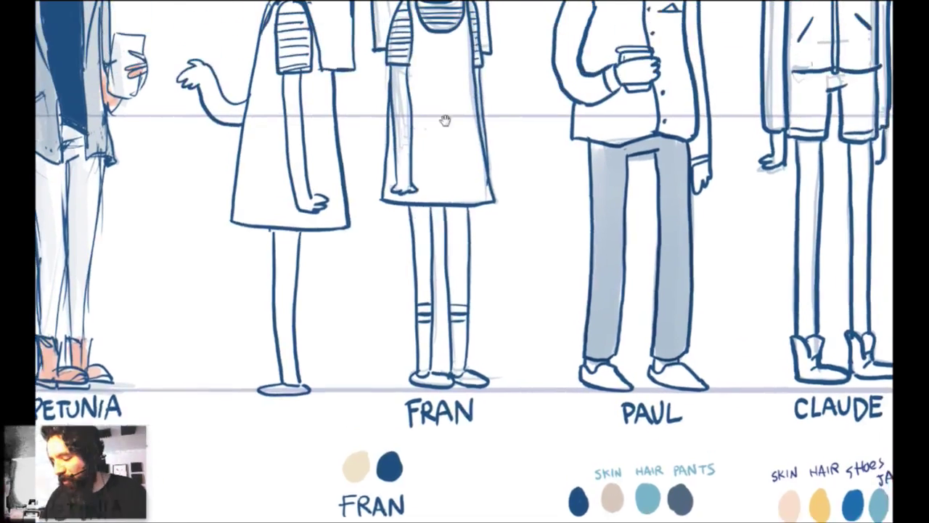
pyautogui.moveTo(446, 120); pyautogui.dragTo(444, 211)
pyautogui.moveTo(545, 58); pyautogui.dragTo(527, 30)
pyautogui.moveTo(546, 198); pyautogui.dragTo(555, 33)
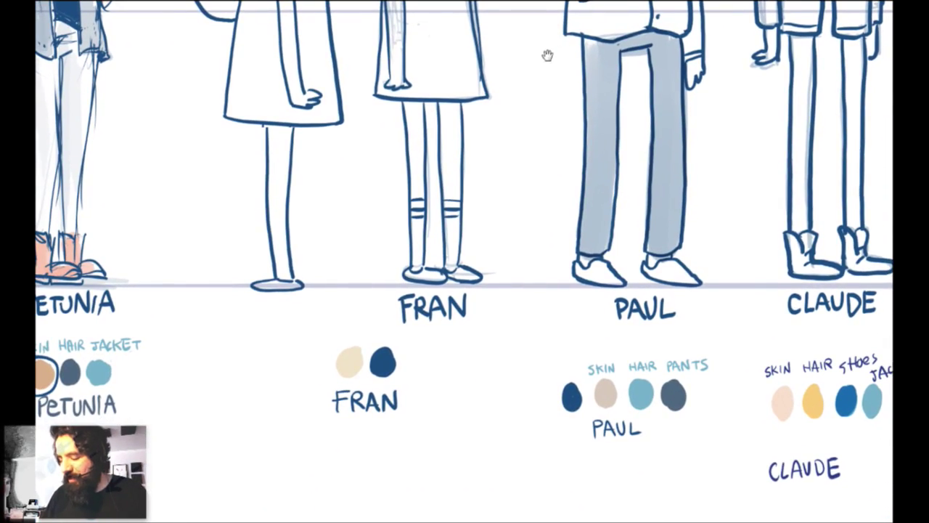
# Restore the interface and examine the figures and palettes from Petunia to Gabrielle at 25%, followed by Paul's swatches at 50%.
pyautogui.press('f')
pyautogui.scroll(-3, 555, 98)
pyautogui.hscroll(4, 556, 98)
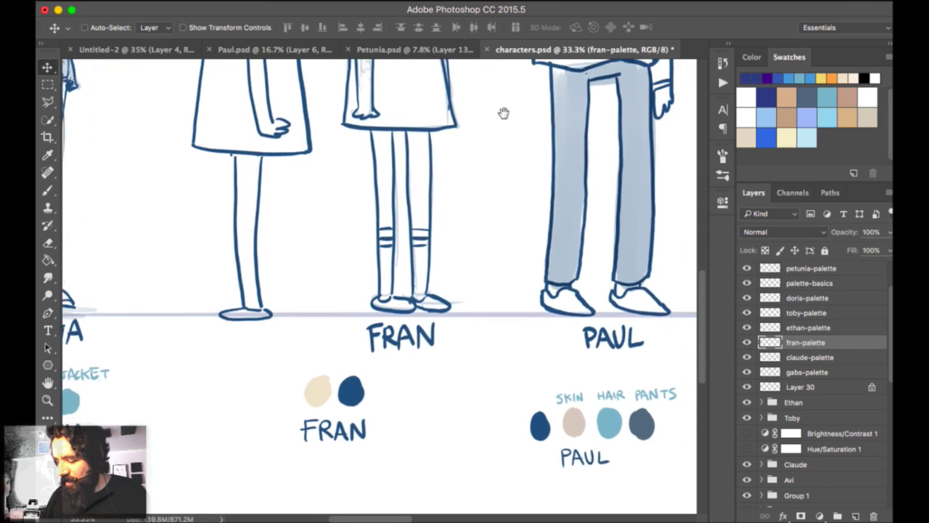
pyautogui.press('super+minus')
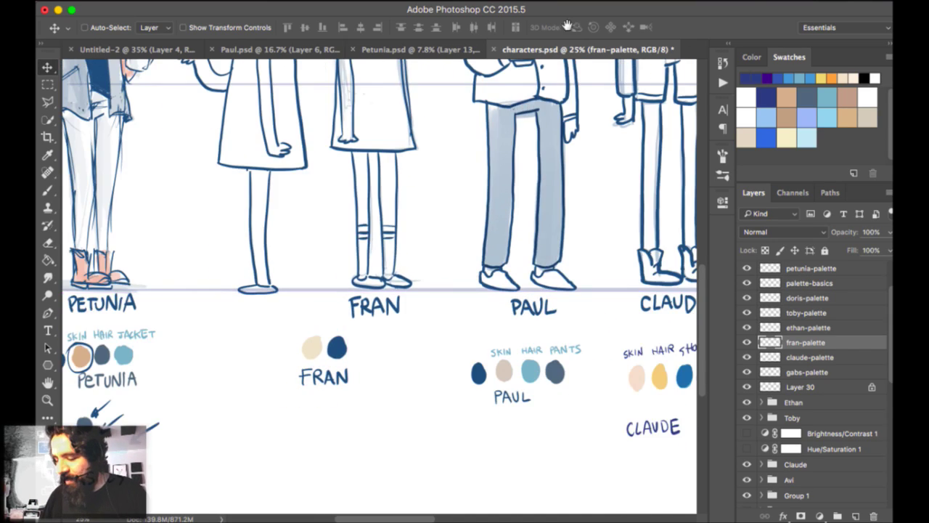
pyautogui.scroll(5, 506, 73)
pyautogui.hscroll(5, 506, 73)
pyautogui.scroll(-5, 506, 70)
pyautogui.scroll(5, 505, 73)
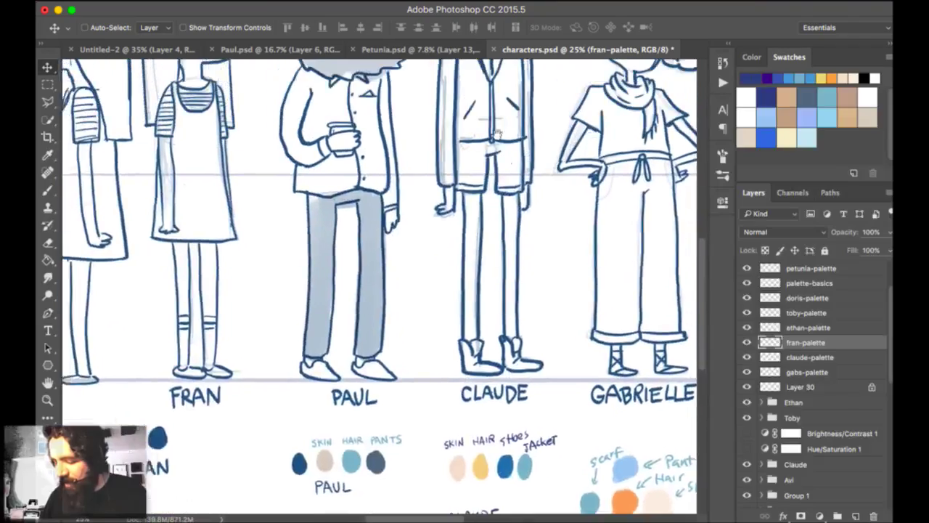
pyautogui.scroll(-5, 504, 73)
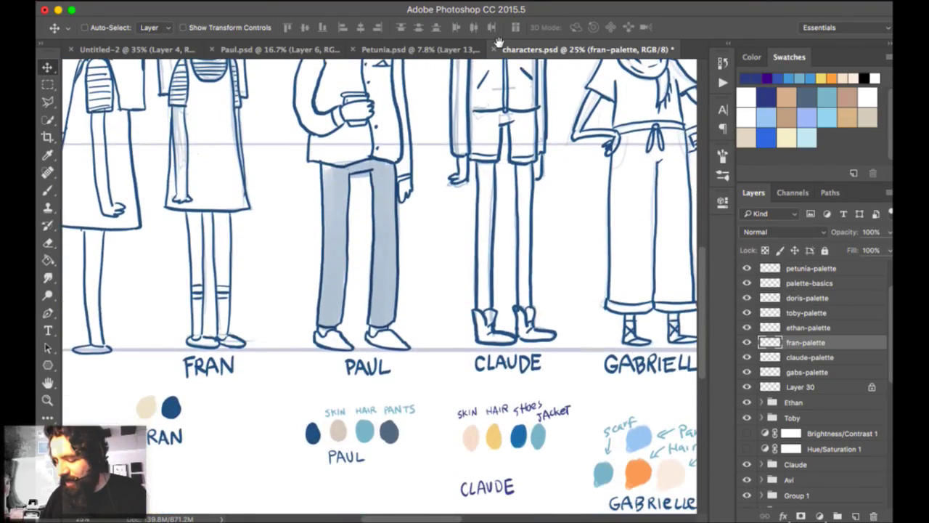
pyautogui.scroll(6, 506, 103)
pyautogui.scroll(-5, 506, 104)
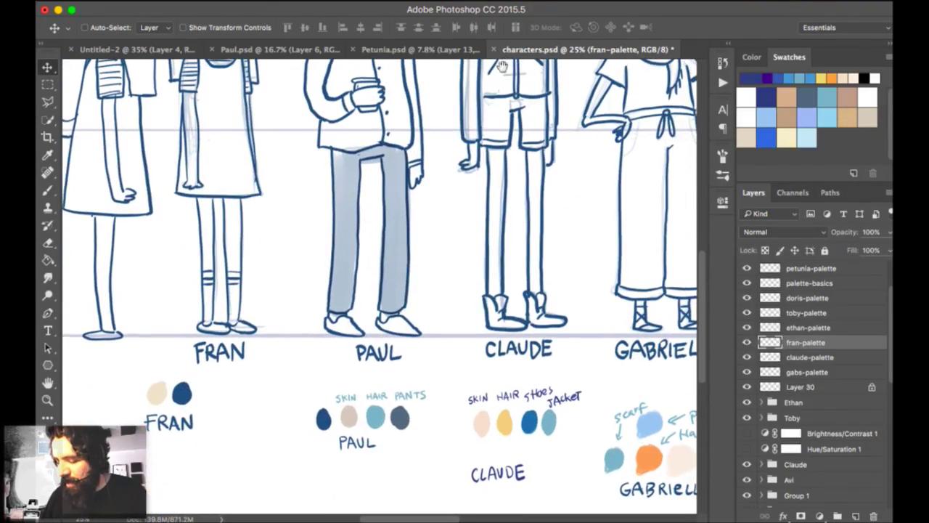
pyautogui.press('super+plus')
pyautogui.press('super+plus')
pyautogui.scroll(-3, 508, 69)
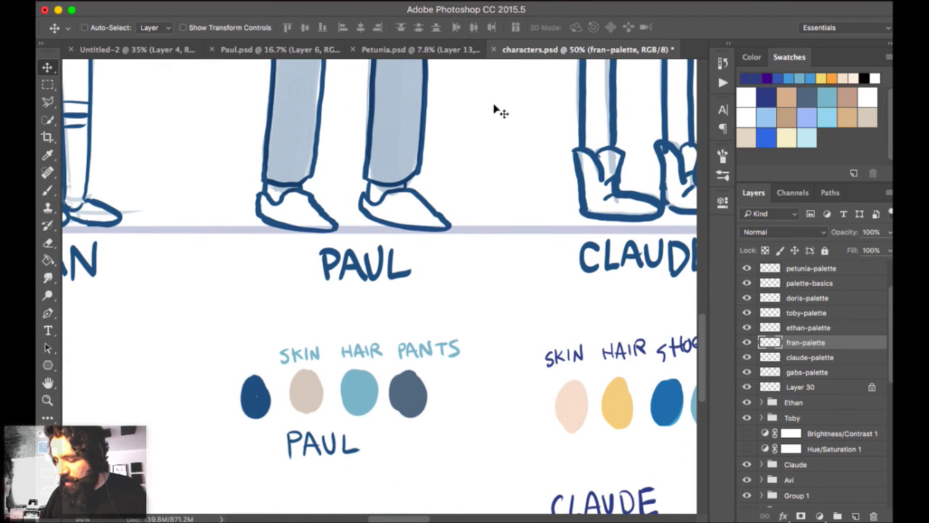
pyautogui.press('super+minus')
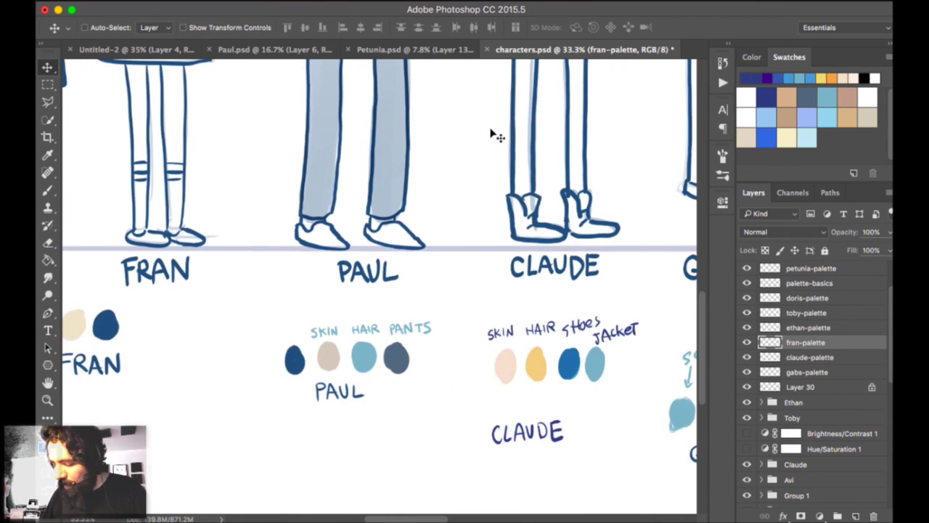
pyautogui.moveTo(492, 108)
pyautogui.mouseDown()
pyautogui.moveTo(486, 132)
pyautogui.moveTo(474, 114)
pyautogui.moveTo(490, 159)
pyautogui.moveTo(498, 137)
pyautogui.mouseUp()
pyautogui.moveTo(360, 204); pyautogui.dragTo(365, 211)
pyautogui.press('super+z')
pyautogui.press('super+z')
# Select the paul-palette layer by auto-select and move Paul's palette slightly up and to the right, beneath the name under his feet.
pyautogui.press('super+minus')
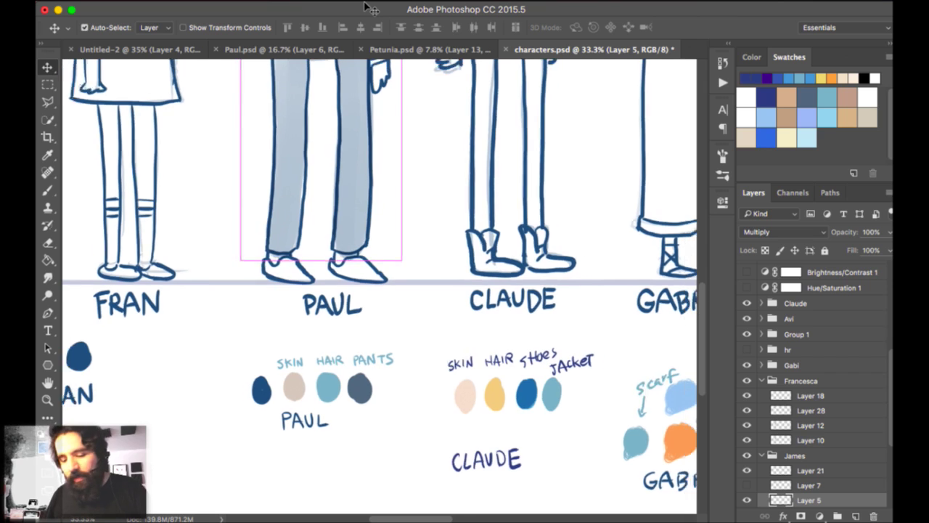
pyautogui.moveTo(471, 133); pyautogui.dragTo(449, 144)
pyautogui.keyDown('super'); pyautogui.click(350, 169); pyautogui.keyUp('super')
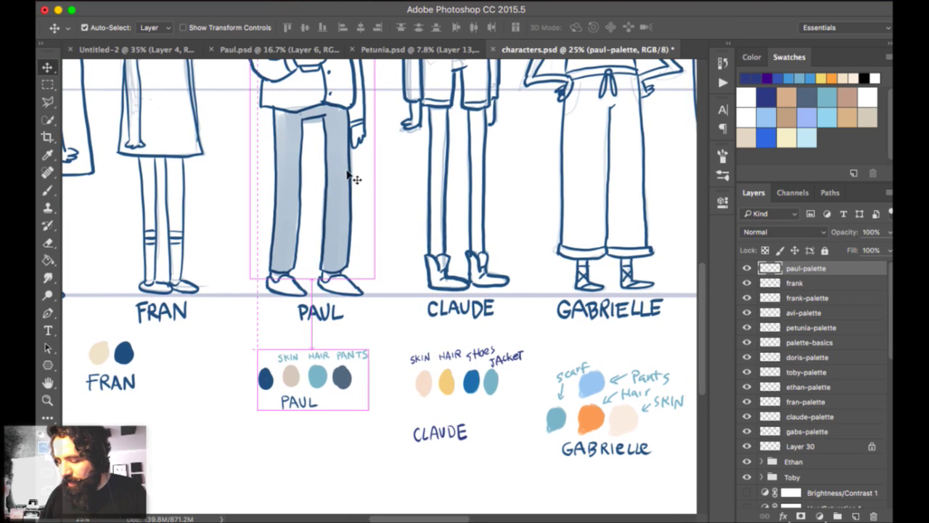
pyautogui.moveTo(341, 197)
pyautogui.mouseDown()
pyautogui.moveTo(339, 176)
pyautogui.moveTo(344, 191)
pyautogui.mouseUp()
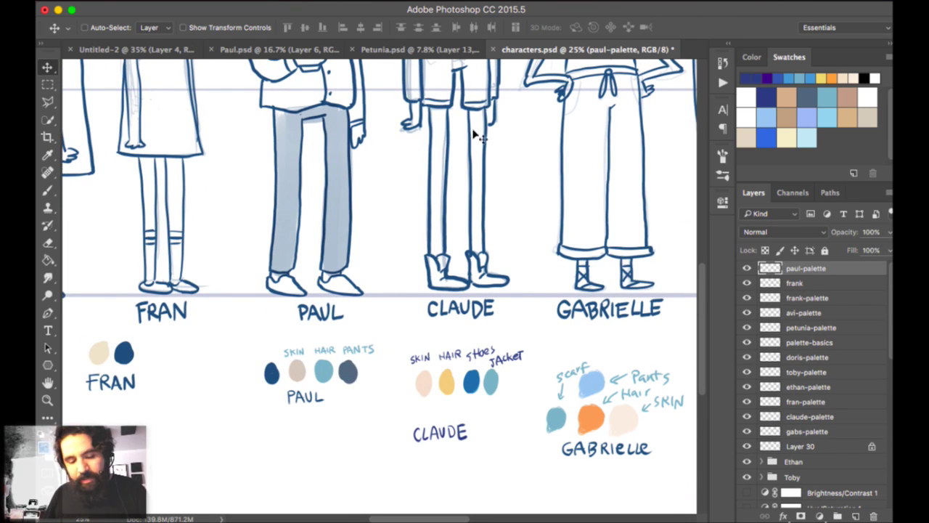
# Try to move Claude's palette on the claude-palette layer up toward the name under the figure's feet.
pyautogui.hscroll(5, 533, 127)
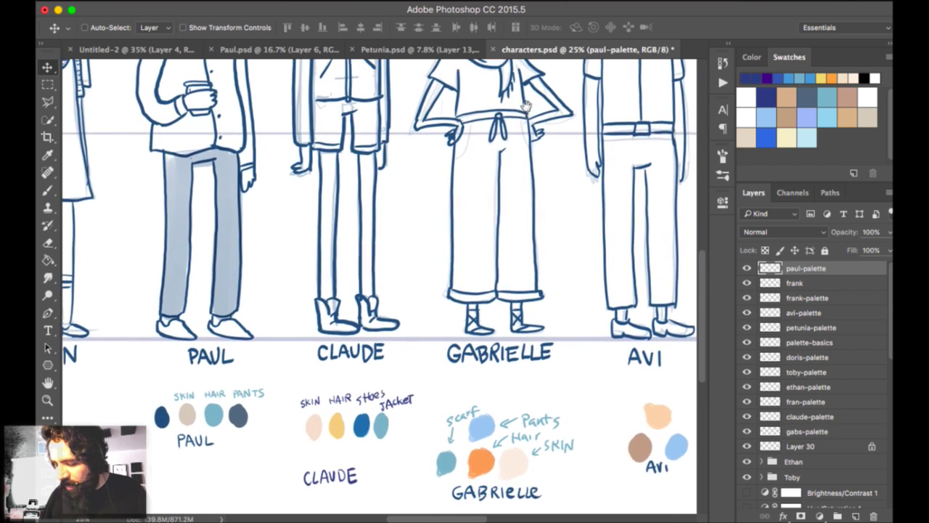
pyautogui.scroll(-5, 525, 106)
pyautogui.hotkey('ctrl', '+')
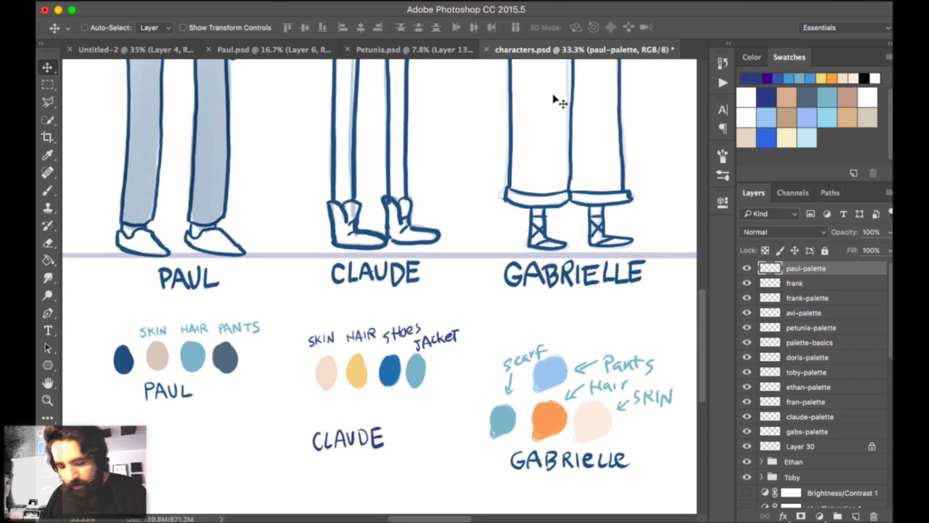
pyautogui.hotkey('ctrl', '+')
pyautogui.scroll(-5, 541, 94)
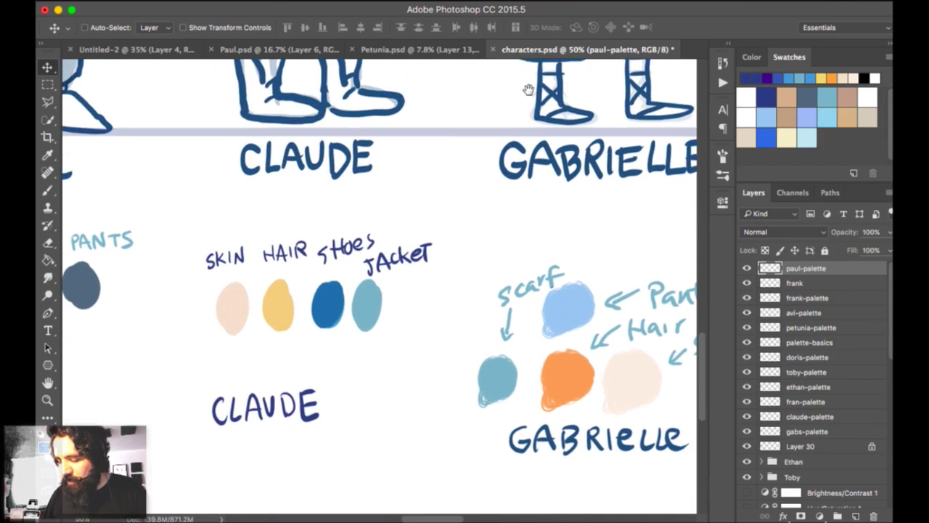
pyautogui.moveTo(372, 103); pyautogui.dragTo(415, 81)
pyautogui.press('super+z')
pyautogui.moveTo(496, 159); pyautogui.dragTo(455, 148)
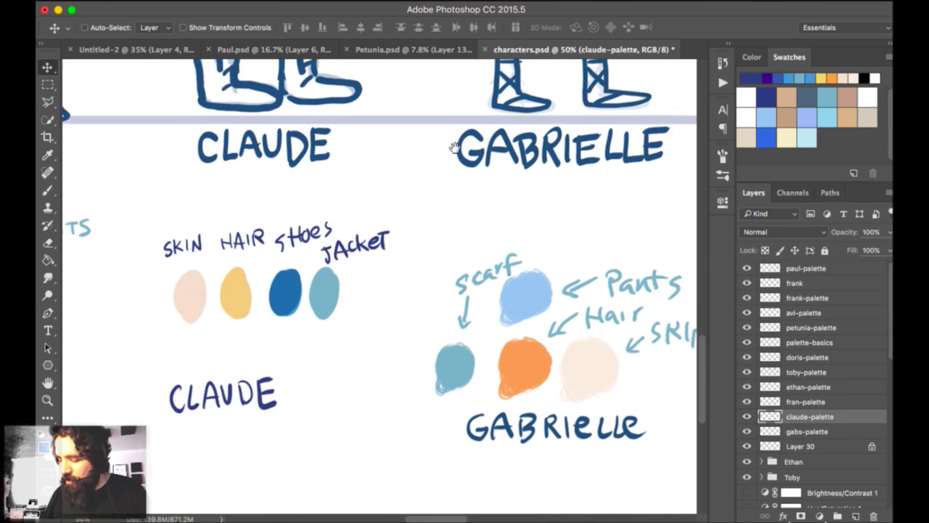
# Select the gabs-palette layer and try to move Gabrielle's palette up and to the right.
pyautogui.hscroll(5, 461, 151)
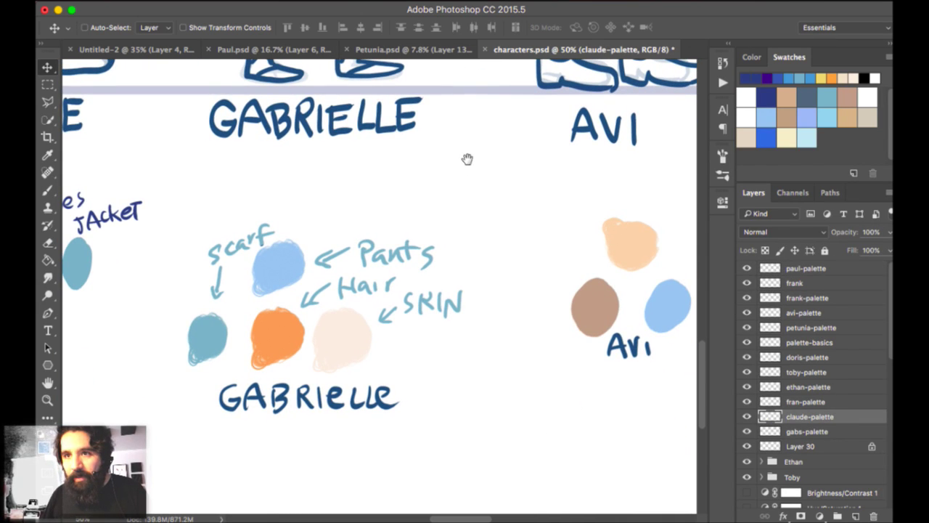
pyautogui.hotkey('alt', '[')
pyautogui.moveTo(365, 133); pyautogui.dragTo(396, 112)
pyautogui.press('super+z')
pyautogui.hscroll(-4, 491, 126)
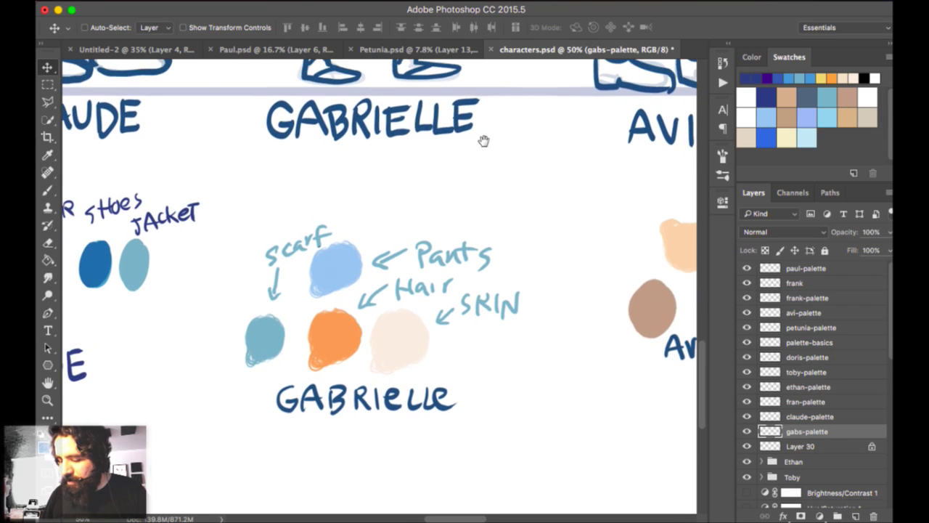
# Compare the figures from Claude to Doris at 25% and try another small upward shift of Gabrielle's palette.
pyautogui.hotkey('ctrl', '-')
pyautogui.hotkey('ctrl', '-')
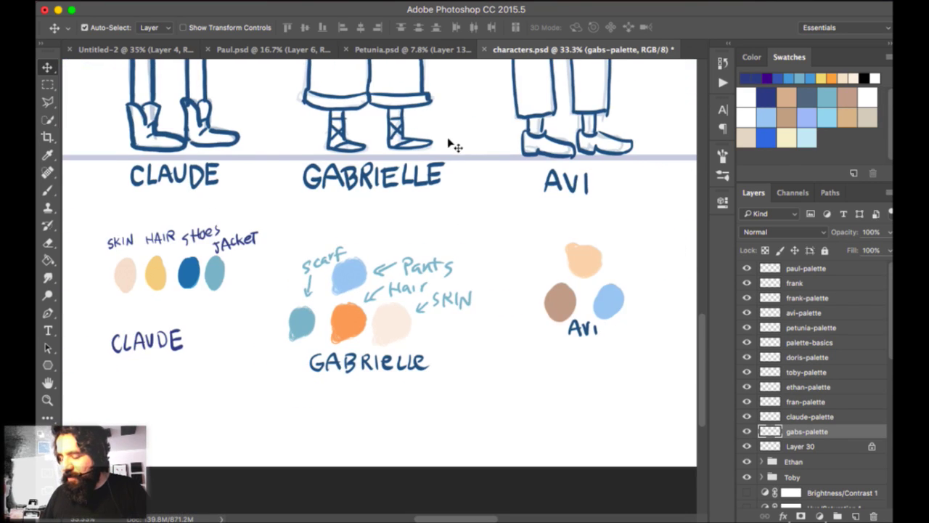
pyautogui.scroll(2, 494, 85)
pyautogui.scroll(3, 495, 85)
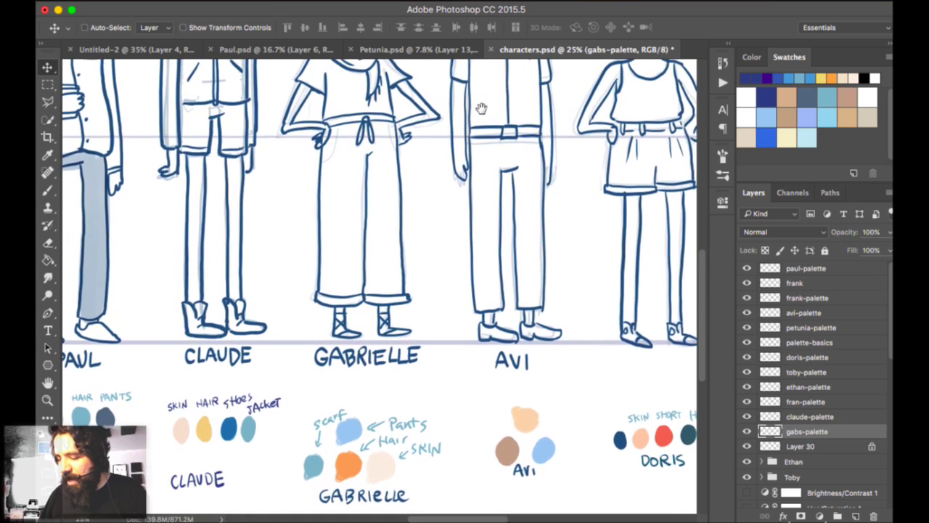
pyautogui.scroll(-1, 498, 37)
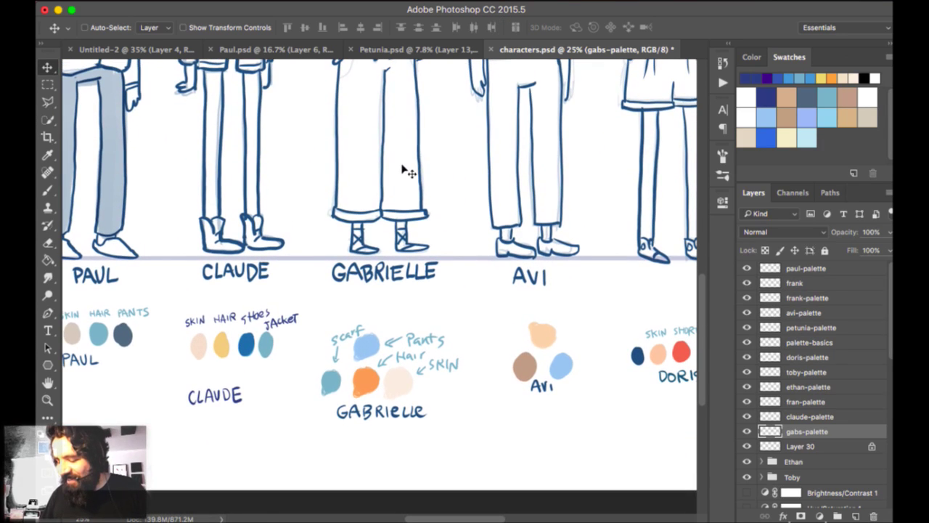
pyautogui.moveTo(402, 167); pyautogui.dragTo(411, 158)
pyautogui.press('super+z')
# Examine the palettes of Claude, Gabrielle, Avi and Doris beneath their figures at 33.3%.
pyautogui.moveTo(500, 89); pyautogui.dragTo(473, 112)
pyautogui.scroll(-5, 473, 109)
pyautogui.hscroll(-3, 473, 109)
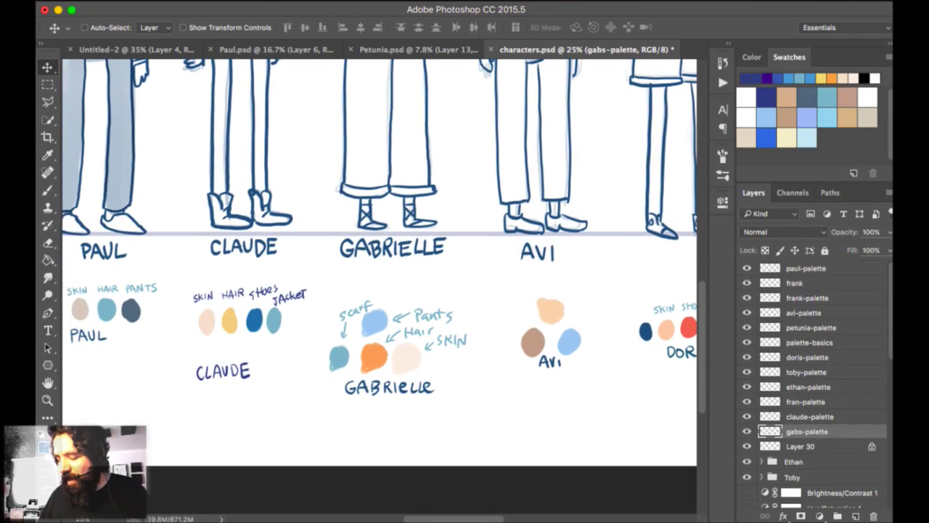
pyautogui.press('super+equal')
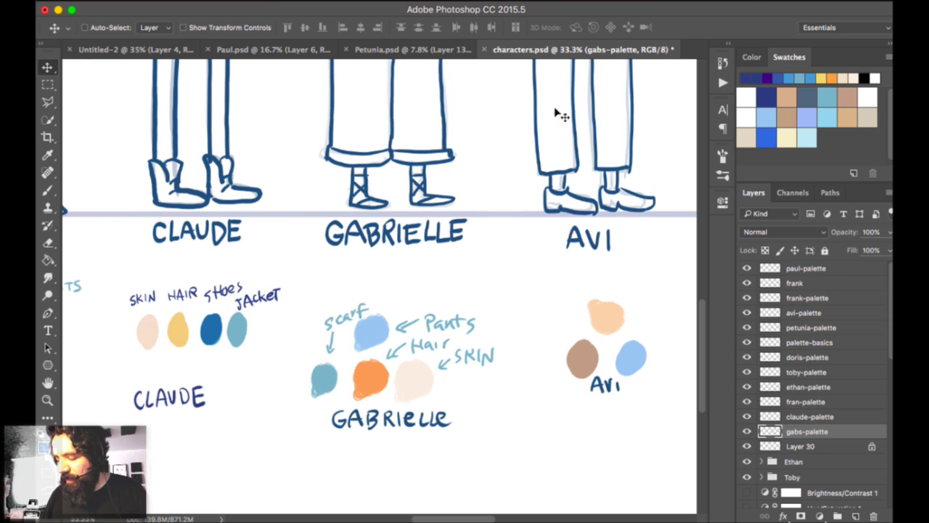
pyautogui.hscroll(5, 559, 116)
pyautogui.hscroll(-3, 552, 113)
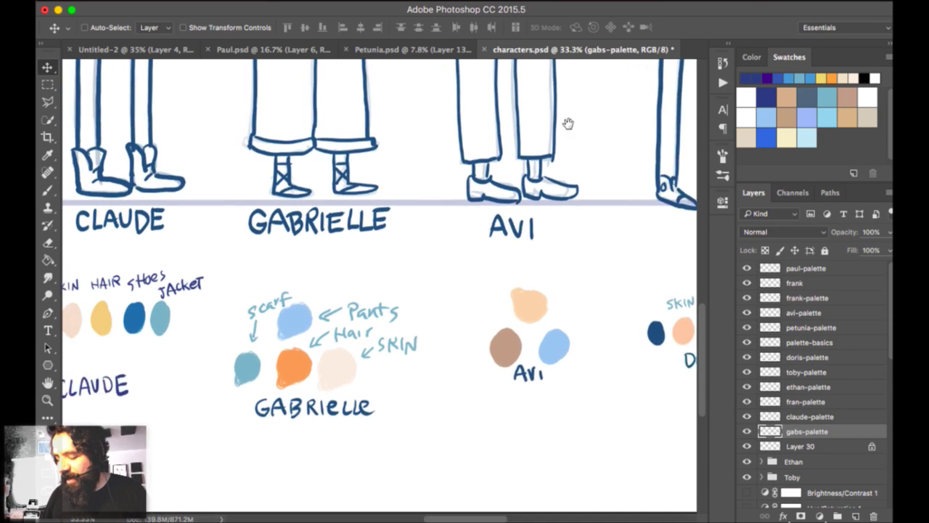
pyautogui.moveTo(363, 165); pyautogui.dragTo(416, 146)
pyautogui.moveTo(538, 102); pyautogui.dragTo(465, 130)
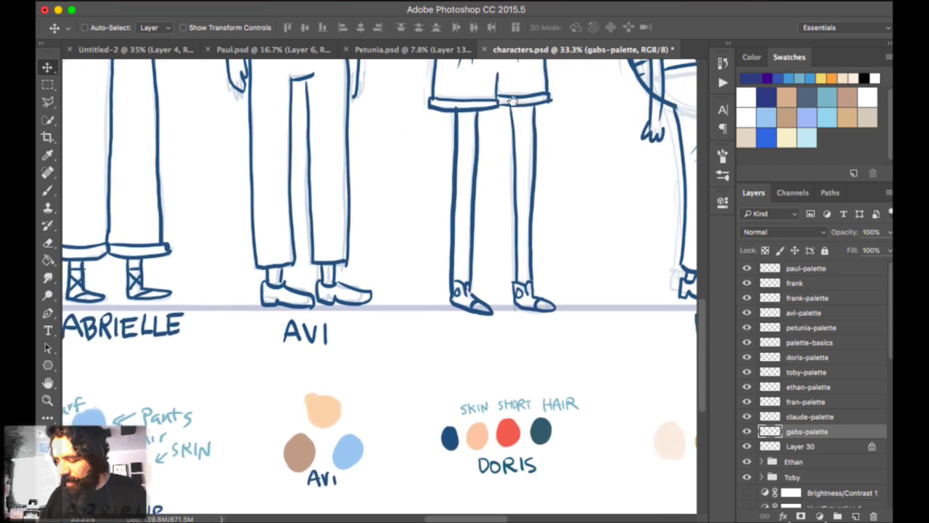
# Select the avi-palette layer by auto-select and move Avi's palette slightly up and to the right, closer to the name under his feet.
pyautogui.moveTo(519, 85); pyautogui.dragTo(548, 66)
pyautogui.keyDown('super'); pyautogui.click(333, 193); pyautogui.keyUp('super')
pyautogui.moveTo(334, 193); pyautogui.dragTo(341, 163)
pyautogui.press('super+z')
pyautogui.moveTo(518, 114); pyautogui.dragTo(556, 35)
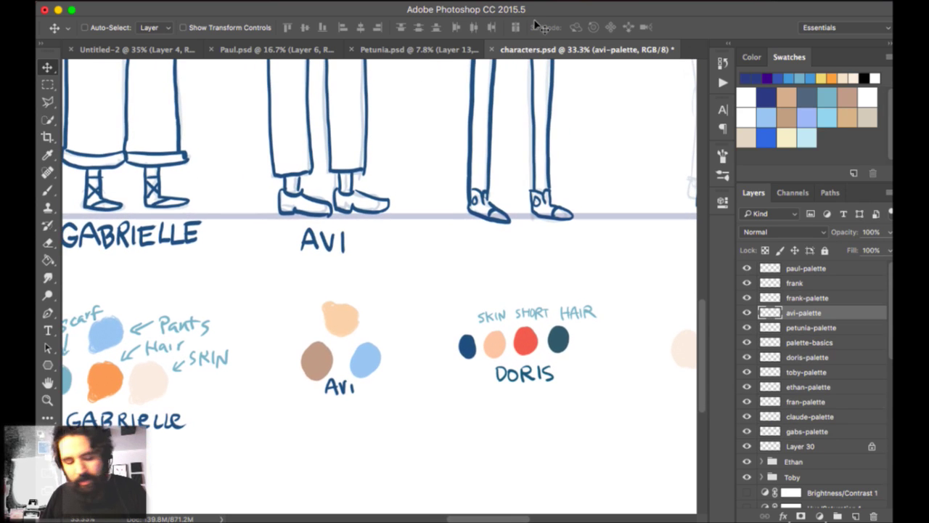
pyautogui.moveTo(345, 180); pyautogui.dragTo(359, 164)
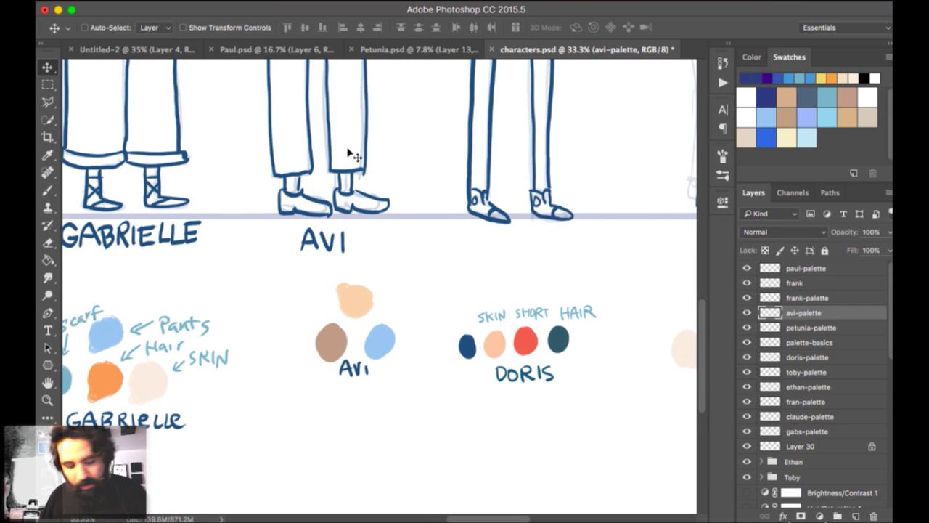
# Hand-letter "skin" beside Avi's brown swatch and "Pants" with an arrow beside the peach one, using the navy Brush.
pyautogui.press('b')
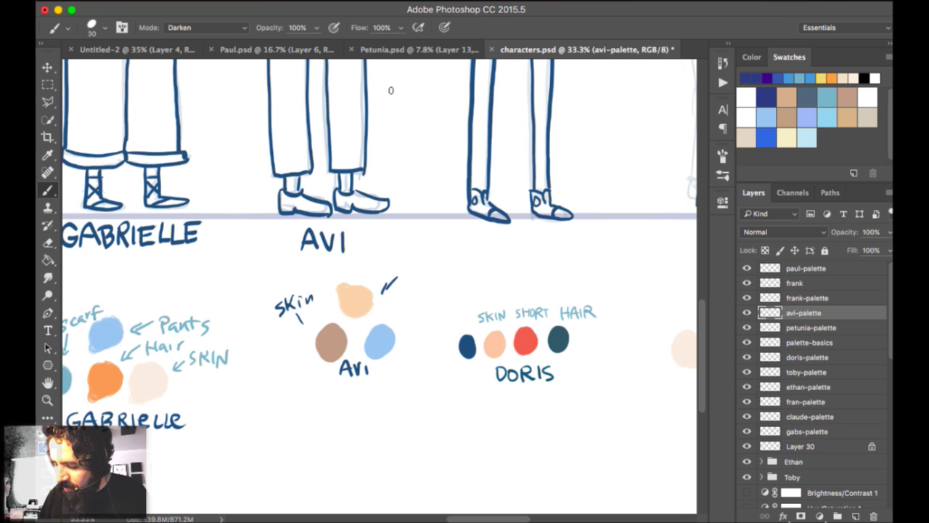
pyautogui.moveTo(405, 266)
pyautogui.mouseDown()
pyautogui.moveTo(405, 279)
pyautogui.moveTo(439, 282)
pyautogui.mouseUp()
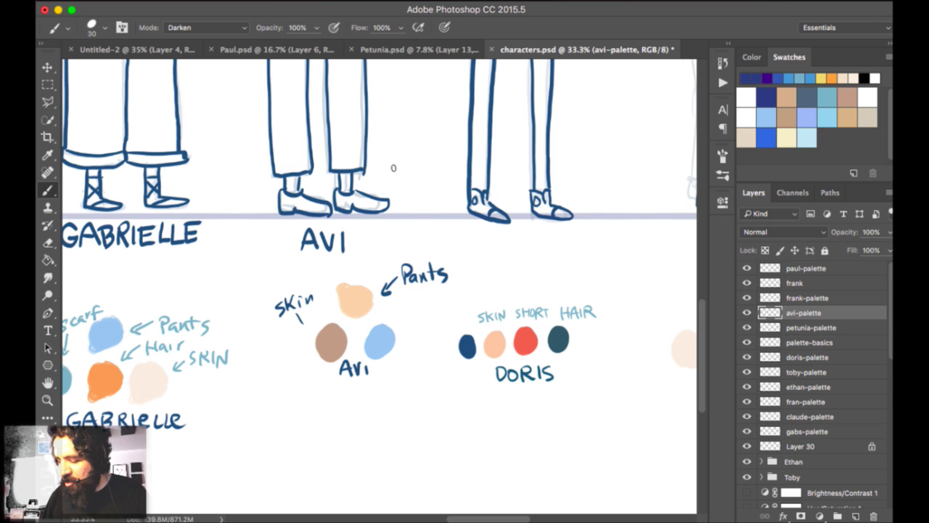
# Check Avi's figure and try to scribble over his blue swatch in navy with the Brush.
pyautogui.scroll(10, 397, 151)
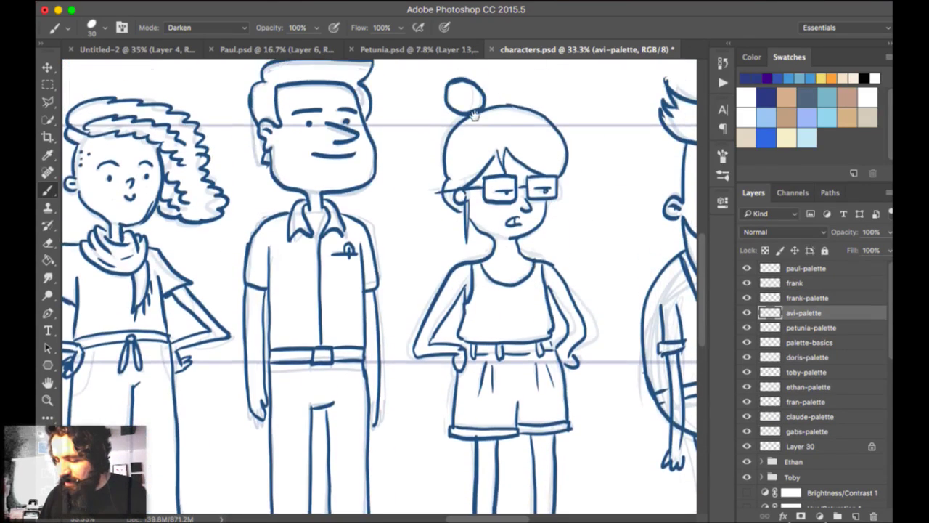
pyautogui.scroll(-14, 480, 84)
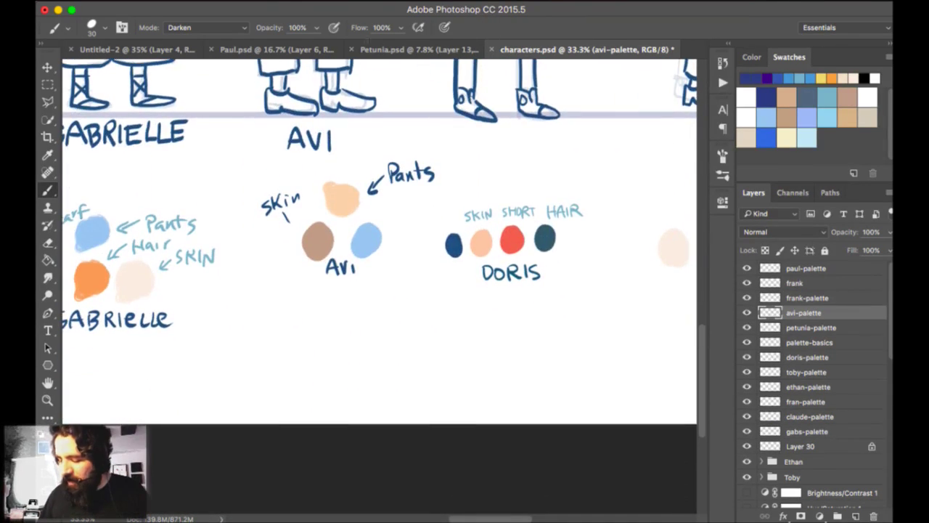
pyautogui.moveTo(375, 226); pyautogui.dragTo(385, 259)
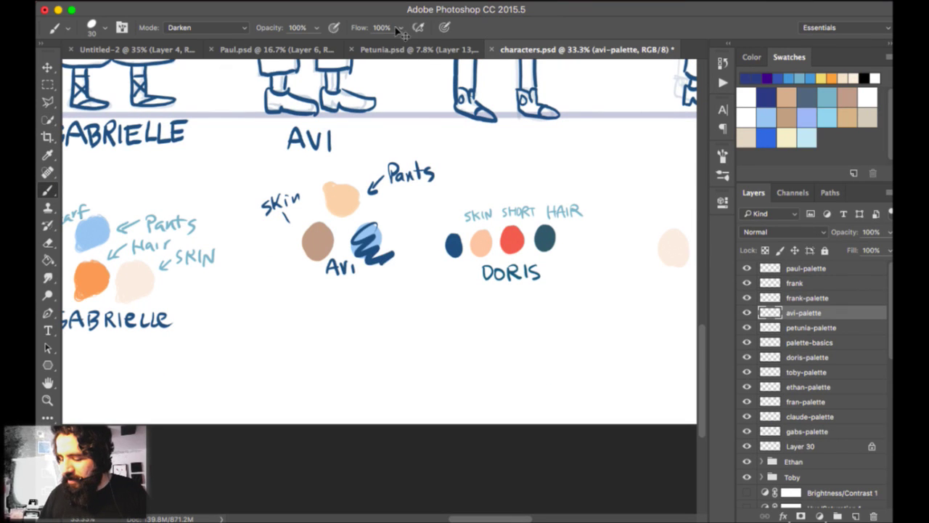
pyautogui.press('super+z')
# Cross out Avi's blue swatch with a navy X and circle his skin and pants swatches together.
pyautogui.scroll(5, 390, 68)
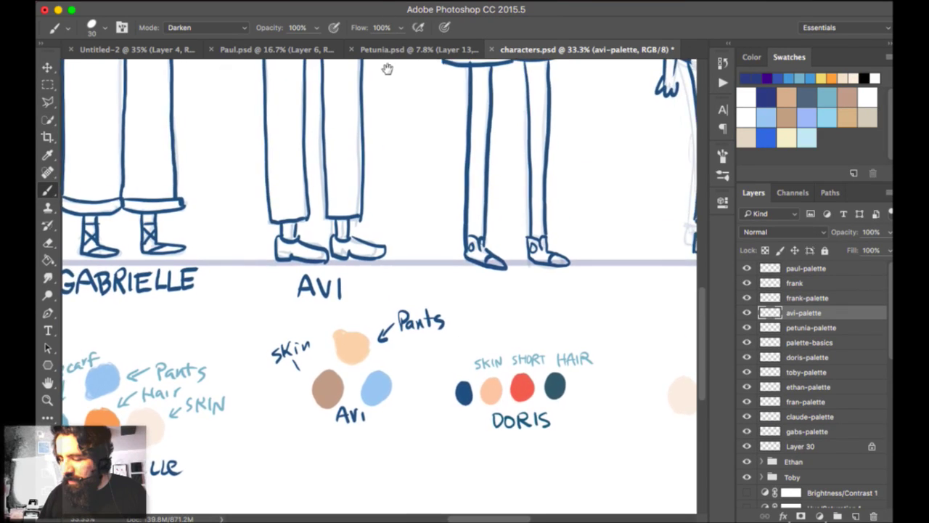
pyautogui.scroll(-2, 390, 68)
pyautogui.moveTo(379, 314); pyautogui.dragTo(355, 346)
pyautogui.moveTo(351, 314); pyautogui.dragTo(388, 348)
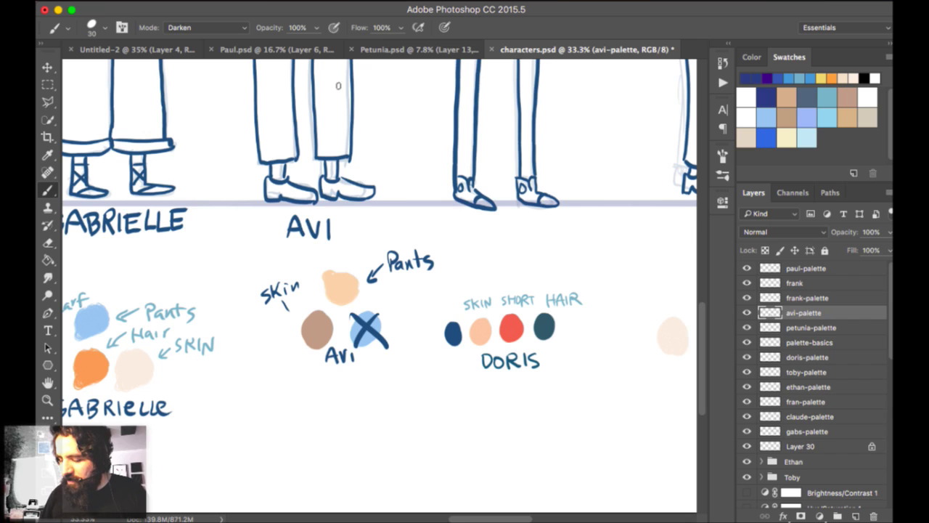
pyautogui.moveTo(333, 259)
pyautogui.mouseDown()
pyautogui.moveTo(323, 351)
pyautogui.moveTo(311, 286)
pyautogui.mouseUp()
# Select the doris-palette layer and paint a thick navy Brush stroke from Doris's hair swatch diagonally down past her name.
pyautogui.moveTo(539, 250); pyautogui.dragTo(392, 291)
pyautogui.hscroll(3, 498, 73)
pyautogui.scroll(-1, 498, 72)
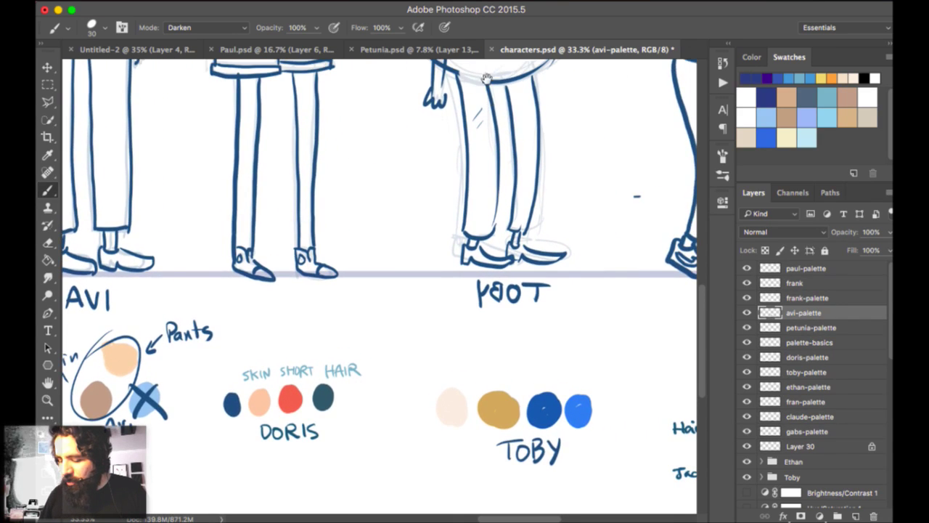
pyautogui.moveTo(514, 242); pyautogui.dragTo(541, 161)
pyautogui.press('v')
pyautogui.moveTo(336, 265)
pyautogui.mouseDown()
pyautogui.moveTo(355, 260)
pyautogui.moveTo(415, 321)
pyautogui.mouseUp()
pyautogui.press('super+z')
pyautogui.press('b')
# Examine the figures of Doris and Toby and compare them with the palettes beneath their feet.
pyautogui.scroll(12, 544, 44)
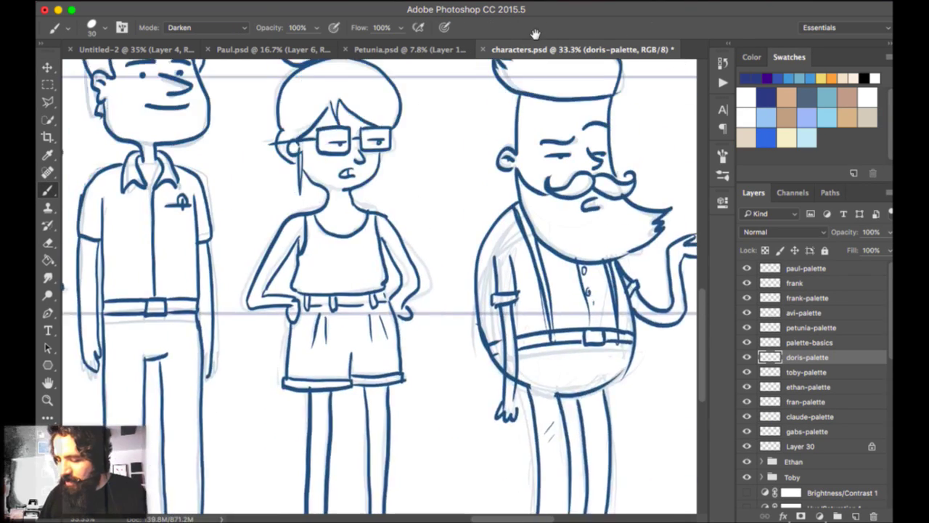
pyautogui.scroll(-2, 532, 25)
pyautogui.moveTo(532, 22); pyautogui.dragTo(544, 63)
pyautogui.scroll(-10, 543, 64)
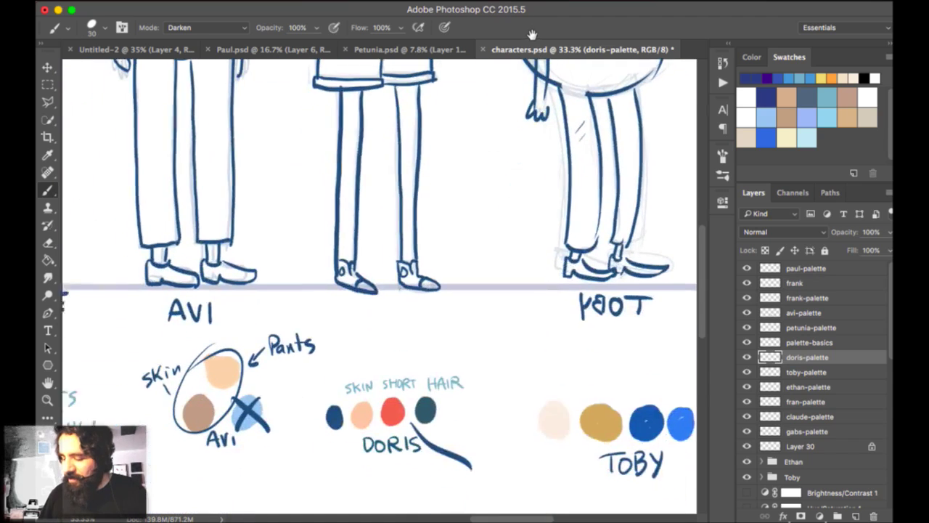
pyautogui.scroll(-2, 533, 26)
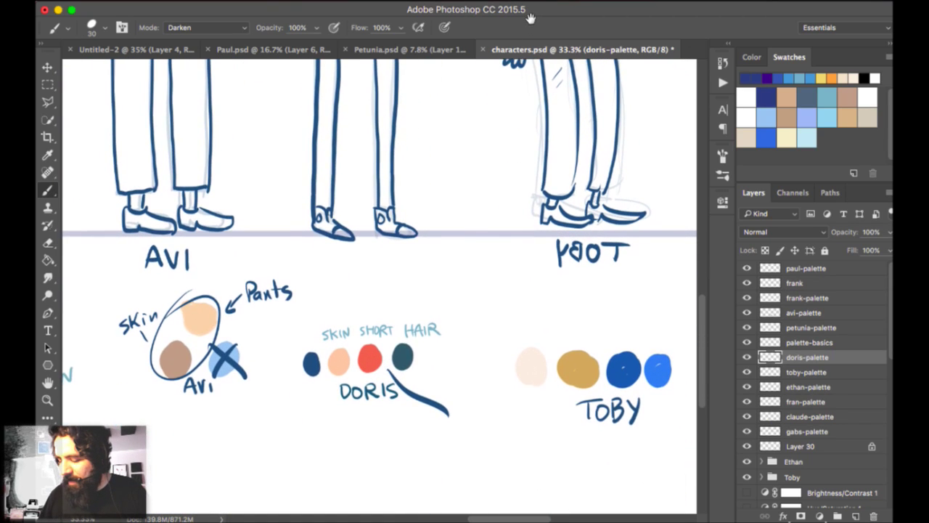
pyautogui.scroll(-1, 523, 18)
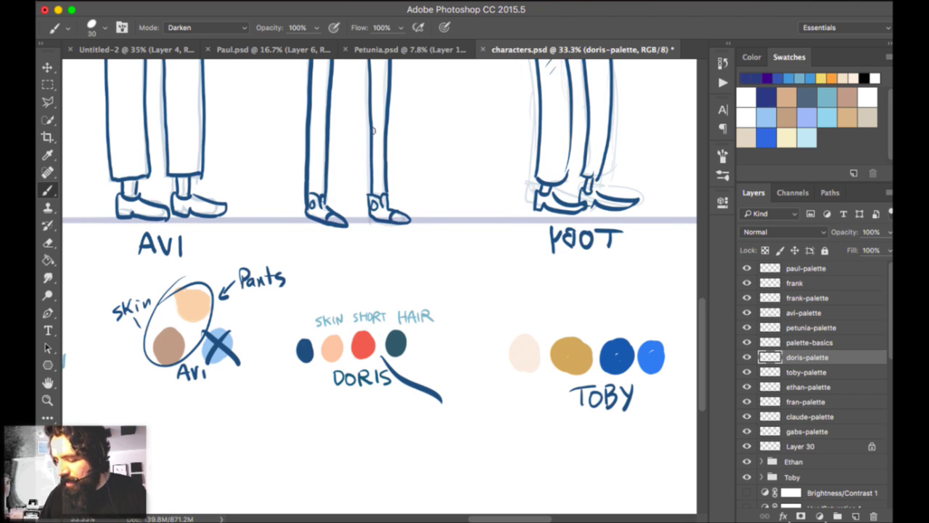
pyautogui.hscroll(5, 551, 109)
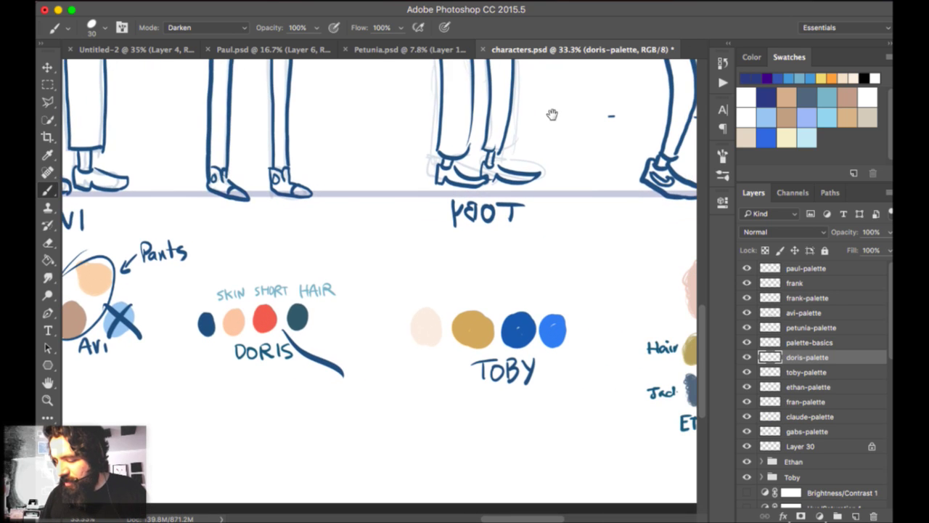
pyautogui.scroll(10, 544, 87)
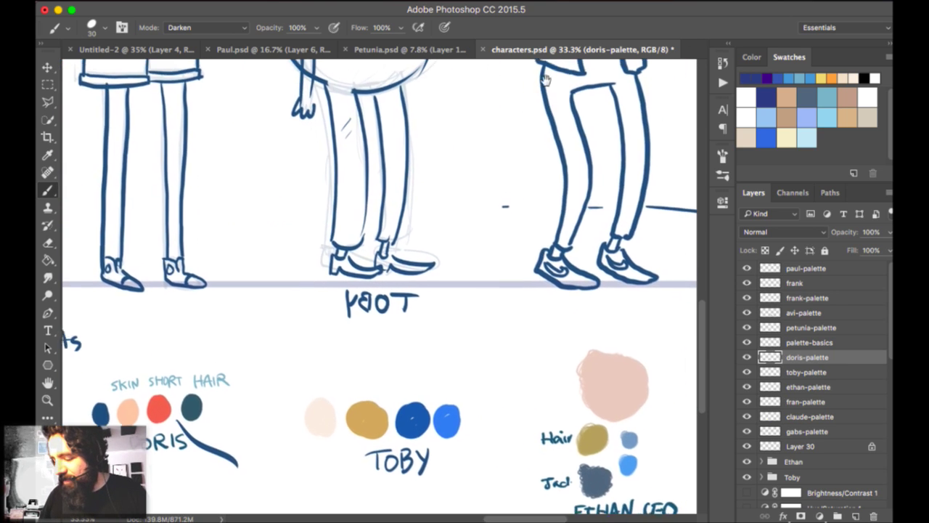
pyautogui.scroll(2, 537, 74)
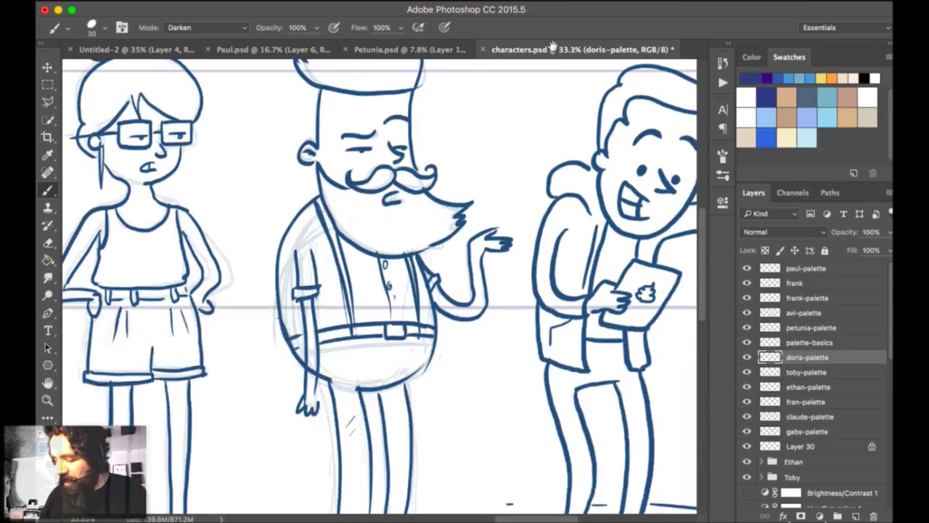
pyautogui.scroll(-10, 552, 73)
pyautogui.moveTo(557, 73); pyautogui.dragTo(558, 58)
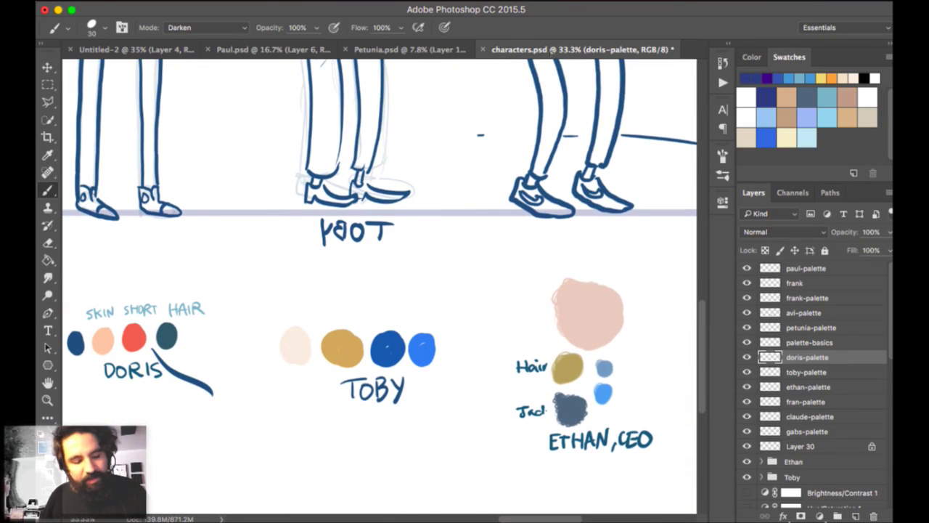
# Move Toby's palette slightly up and to the left, and draw a small navy arrow pointing to its bright blue swatch.
pyautogui.press('v')
pyautogui.moveTo(402, 348); pyautogui.dragTo(402, 341)
pyautogui.moveTo(401, 132); pyautogui.dragTo(395, 120)
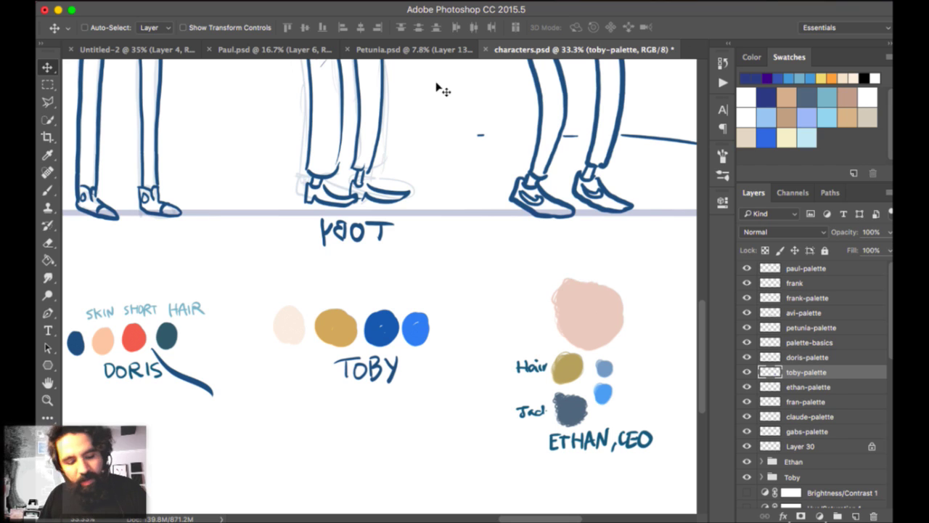
pyautogui.press('b')
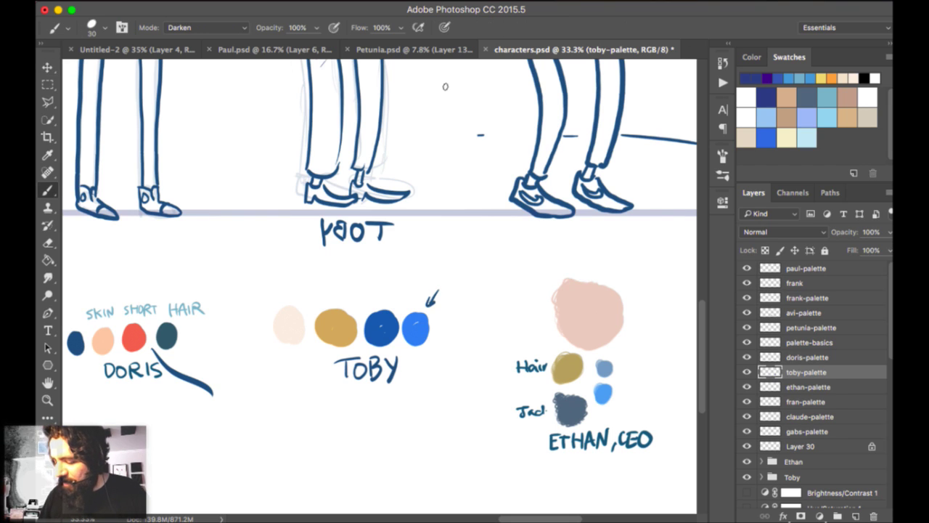
pyautogui.press('super+z')
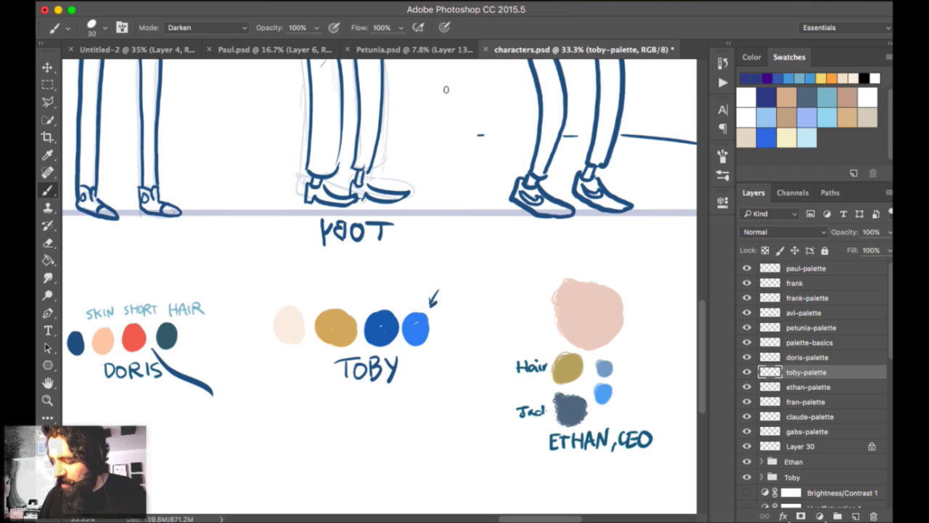
# Check Toby's clothing, draw a navy arrow to his dark blue swatch, and undo the "Ja" lettered above it.
pyautogui.scroll(10, 441, 114)
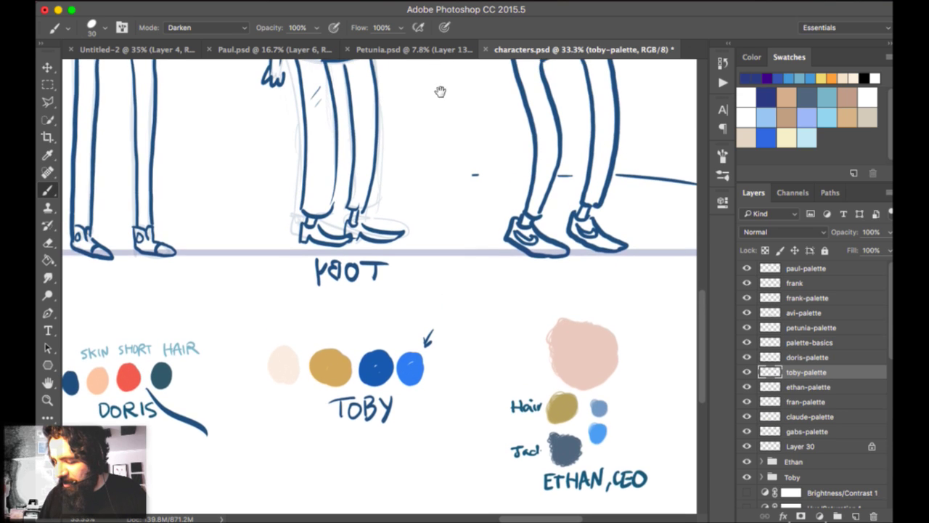
pyautogui.scroll(3, 440, 113)
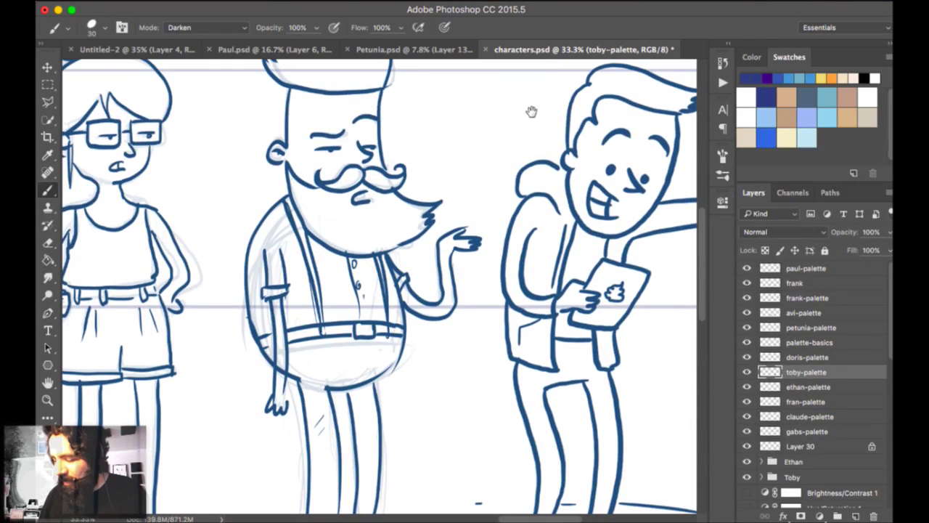
pyautogui.scroll(1, 505, 96)
pyautogui.moveTo(508, 93); pyautogui.dragTo(555, 107)
pyautogui.scroll(-3, 544, 105)
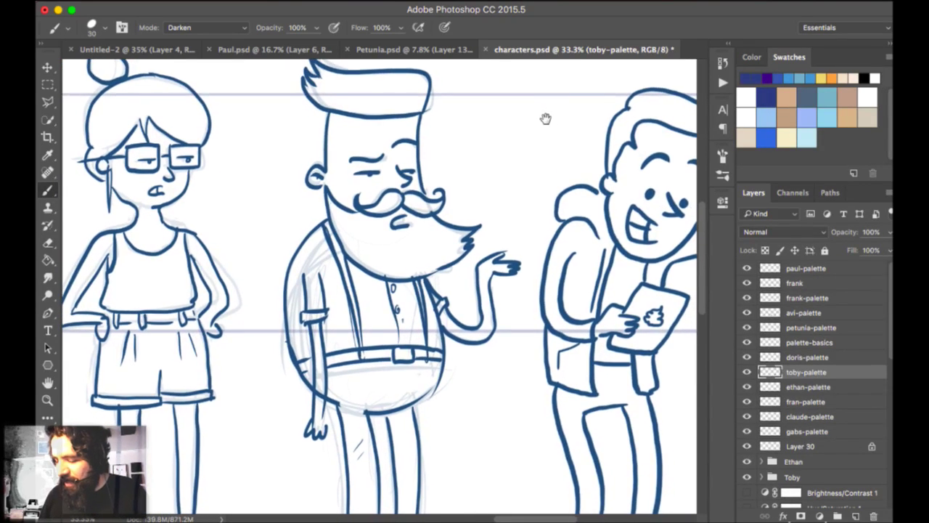
pyautogui.scroll(-8, 541, 96)
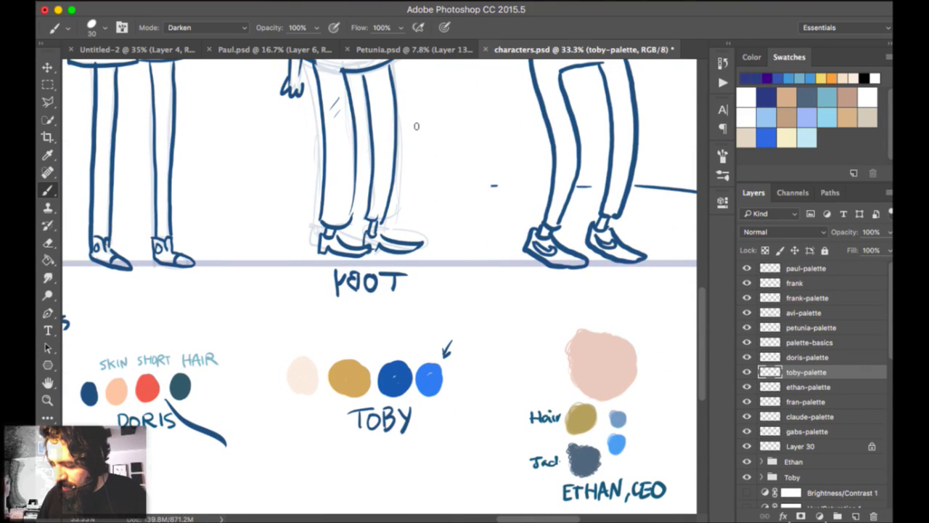
pyautogui.moveTo(417, 327); pyautogui.dragTo(405, 355)
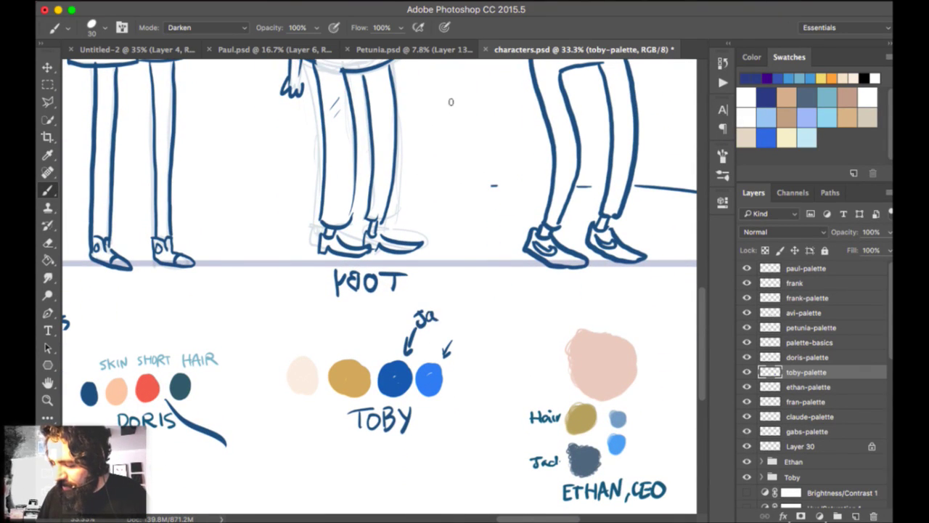
pyautogui.press('super+z')
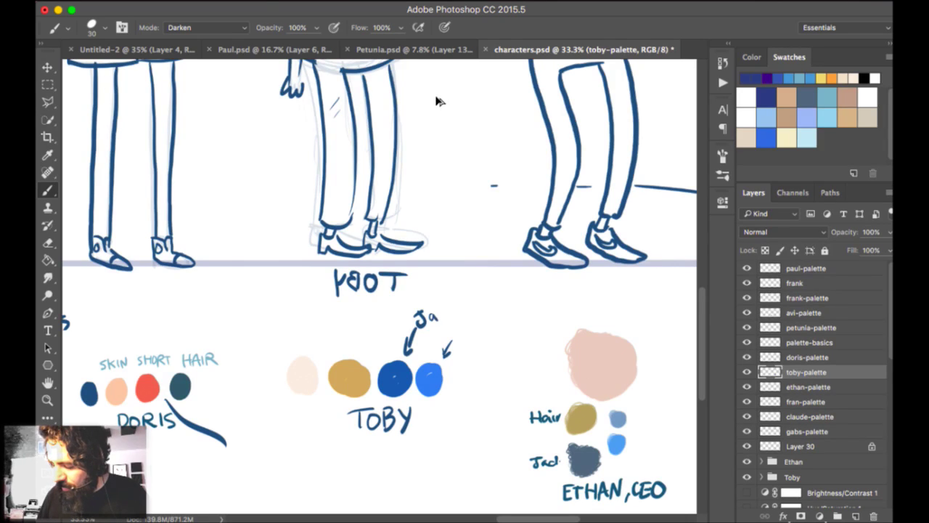
pyautogui.press('super+z')
pyautogui.press('super+z')
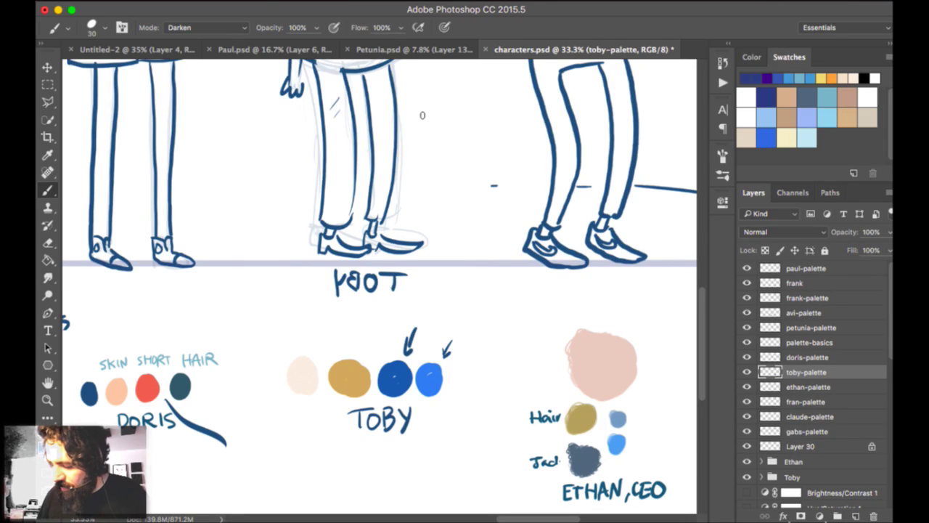
# Hand-letter "Pants" and "Jacket" at the arrows of Toby's two blue swatches and "Hair" with an arrow to the ochre one.
pyautogui.moveTo(423, 309); pyautogui.dragTo(423, 328)
pyautogui.moveTo(421, 309); pyautogui.dragTo(445, 311)
pyautogui.moveTo(449, 298); pyautogui.dragTo(456, 372)
pyautogui.moveTo(473, 357); pyautogui.dragTo(480, 365)
pyautogui.moveTo(490, 341)
pyautogui.mouseDown()
pyautogui.moveTo(495, 361)
pyautogui.moveTo(515, 346)
pyautogui.mouseUp()
pyautogui.moveTo(524, 332); pyautogui.dragTo(525, 353)
pyautogui.moveTo(518, 167); pyautogui.dragTo(483, 108)
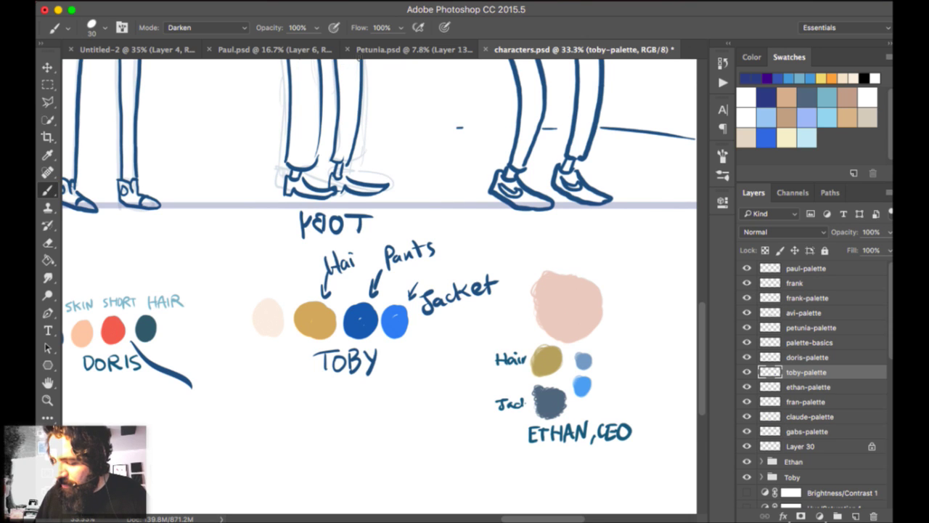
# Check Ethan's figure and try to circle his large pink swatch in navy with the Brush.
pyautogui.moveTo(566, 73); pyautogui.dragTo(508, 254)
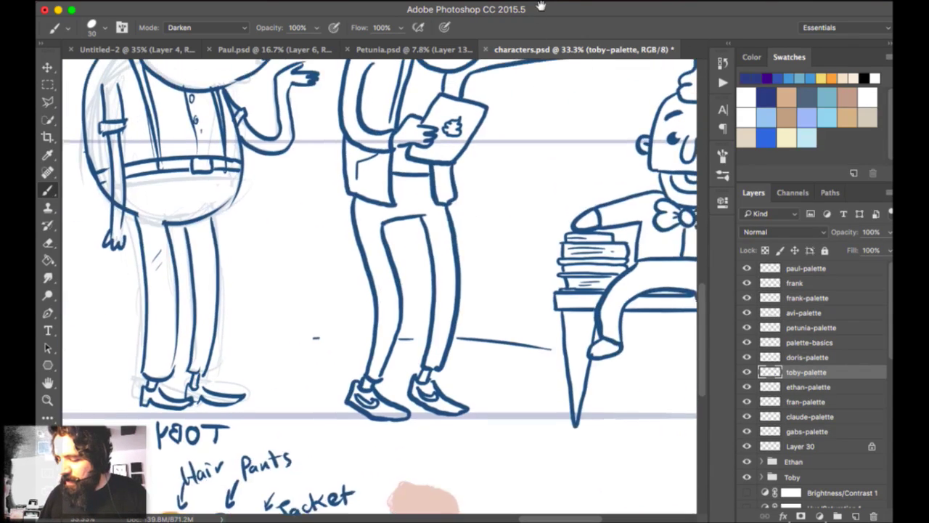
pyautogui.moveTo(530, 64); pyautogui.dragTo(454, 209)
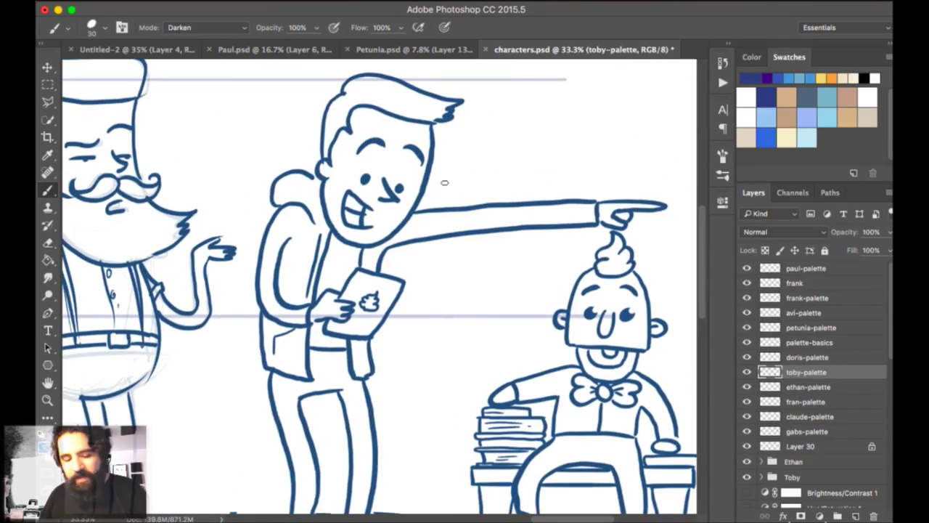
pyautogui.press('super+minus')
pyautogui.moveTo(580, 281); pyautogui.dragTo(569, 37)
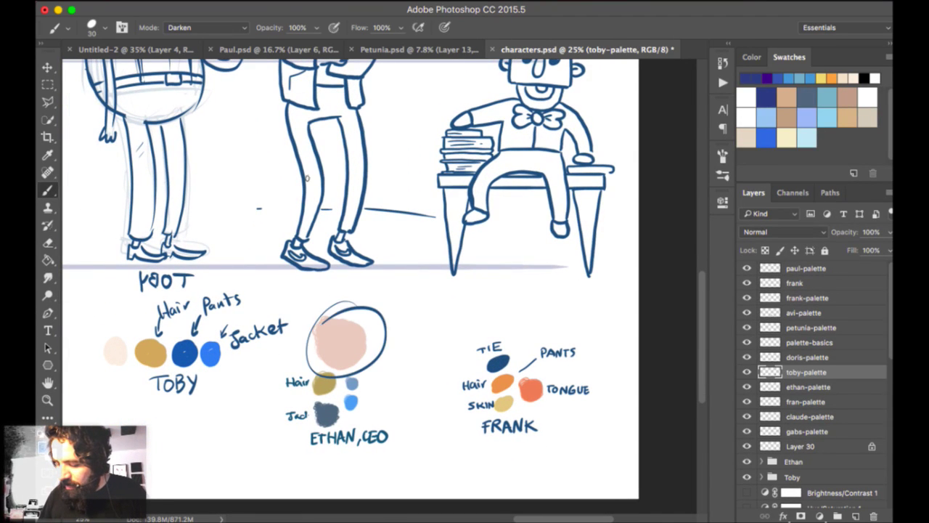
pyautogui.hscroll(-4, 396, 116)
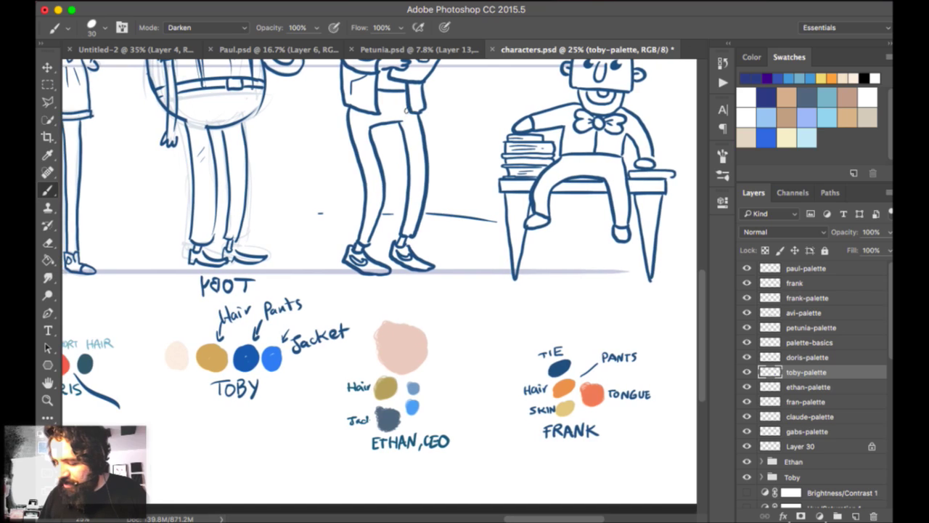
# Label Ethan's two small blue swatches in navy with arrows, "Pants" for the upper one and "shoes" for the lower one.
pyautogui.scroll(5, 530, 125)
pyautogui.scroll(-7, 525, 95)
pyautogui.hscroll(-3, 525, 95)
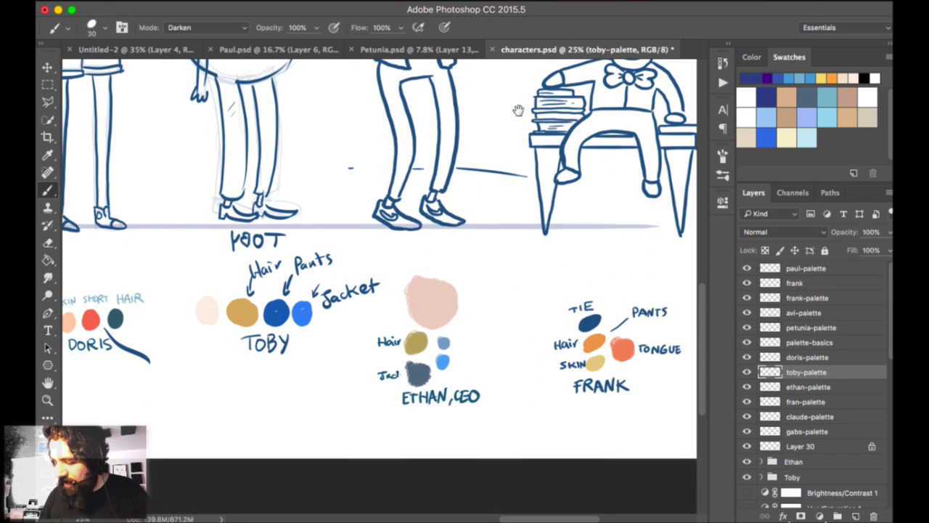
pyautogui.scroll(4, 518, 110)
pyautogui.hscroll(2, 518, 109)
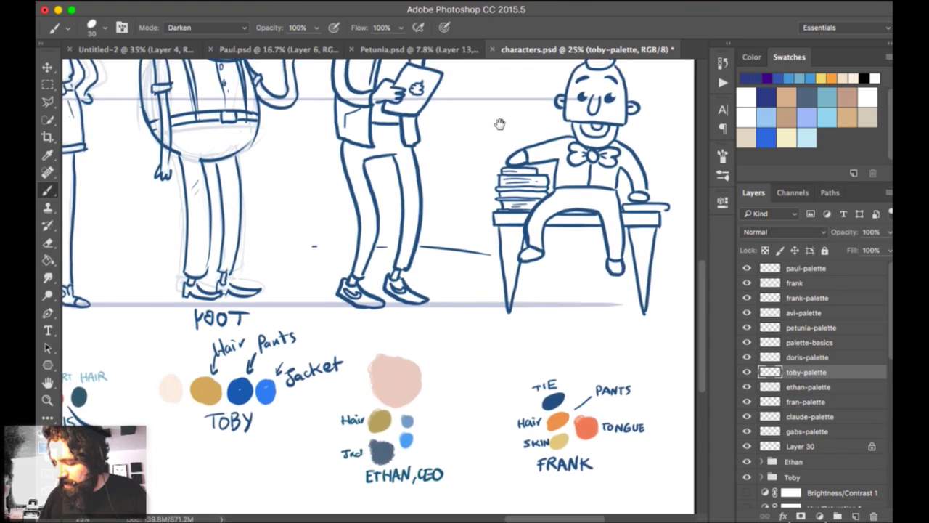
pyautogui.scroll(-3, 499, 124)
pyautogui.hscroll(-1, 500, 124)
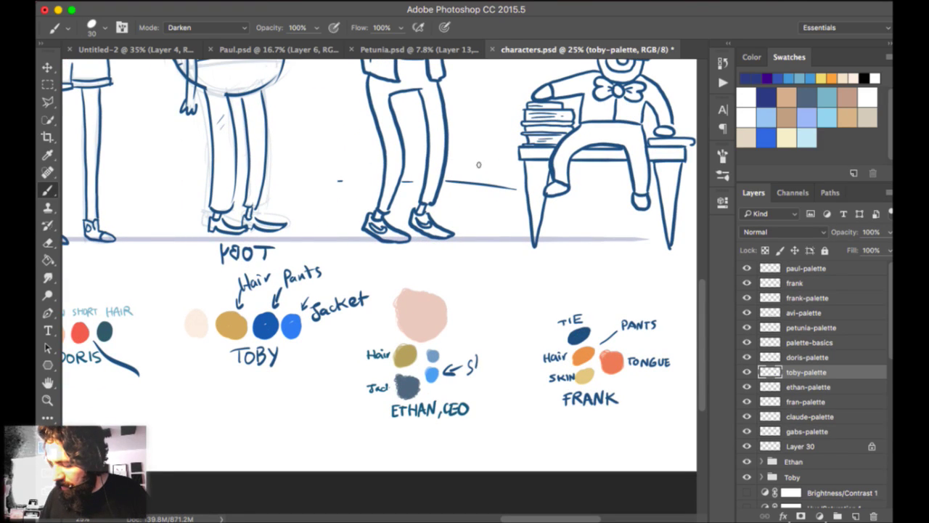
pyautogui.moveTo(491, 363); pyautogui.dragTo(500, 368)
pyautogui.moveTo(507, 356); pyautogui.dragTo(501, 369)
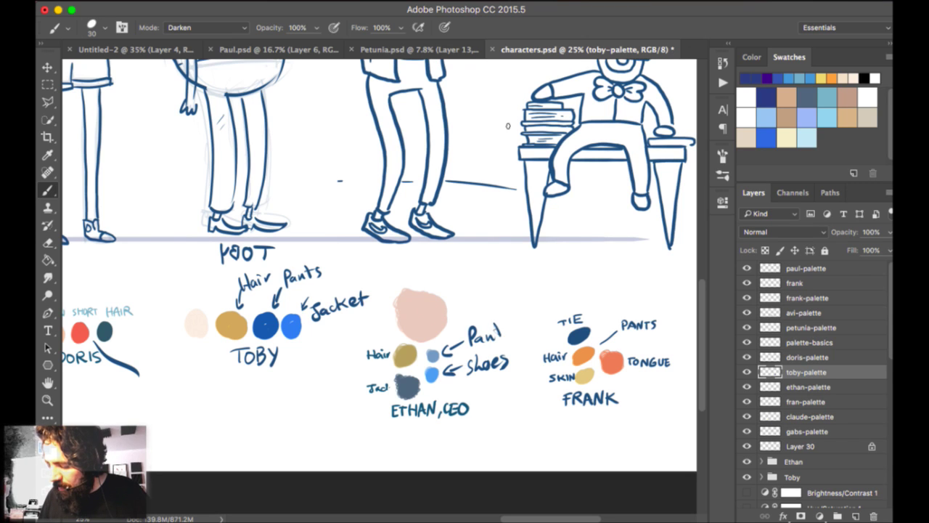
# Examine Frank's seated figure and the labeled tie, hair, skin, pants and tongue swatches beneath him.
pyautogui.scroll(12, 565, 48)
pyautogui.hscroll(2, 564, 48)
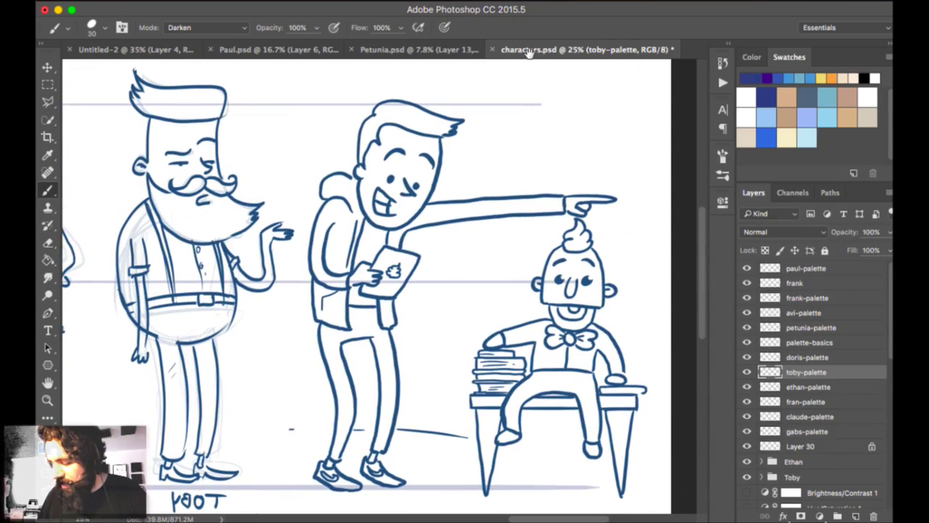
pyautogui.moveTo(579, 65); pyautogui.dragTo(566, 13)
pyautogui.moveTo(591, 109); pyautogui.dragTo(471, 65)
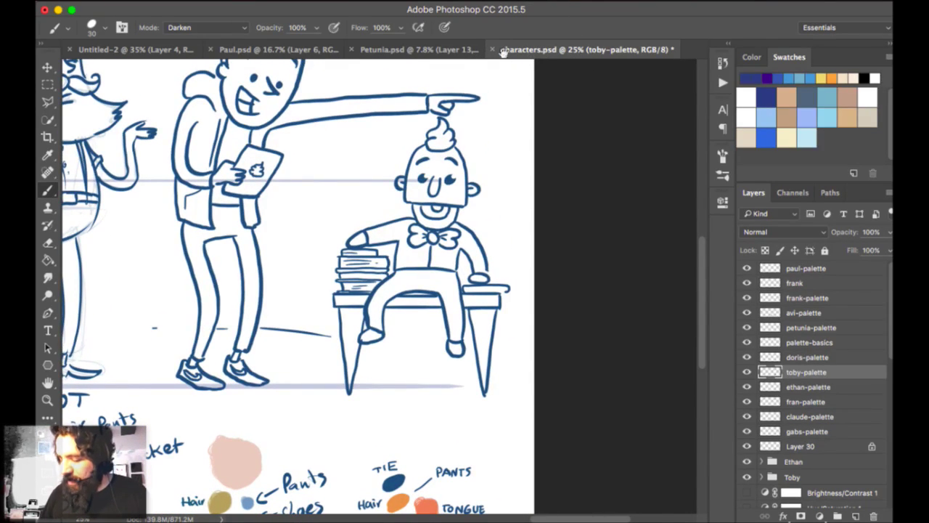
pyautogui.scroll(-3, 479, 80)
pyautogui.hscroll(2, 479, 79)
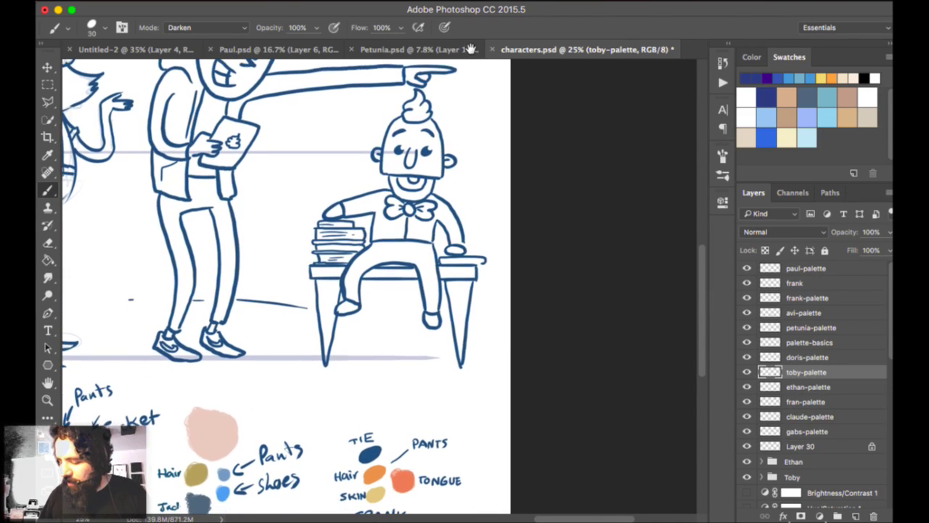
pyautogui.hscroll(2, 471, 49)
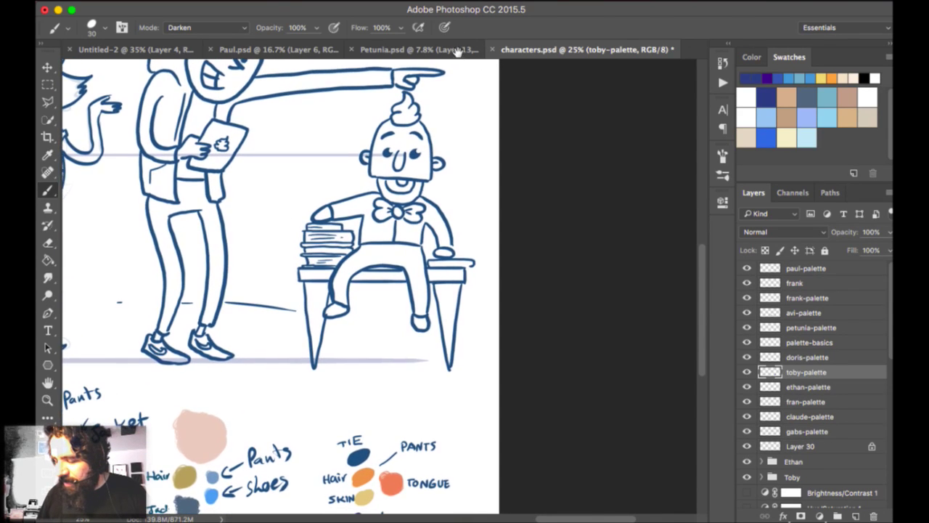
pyautogui.scroll(-4, 458, 50)
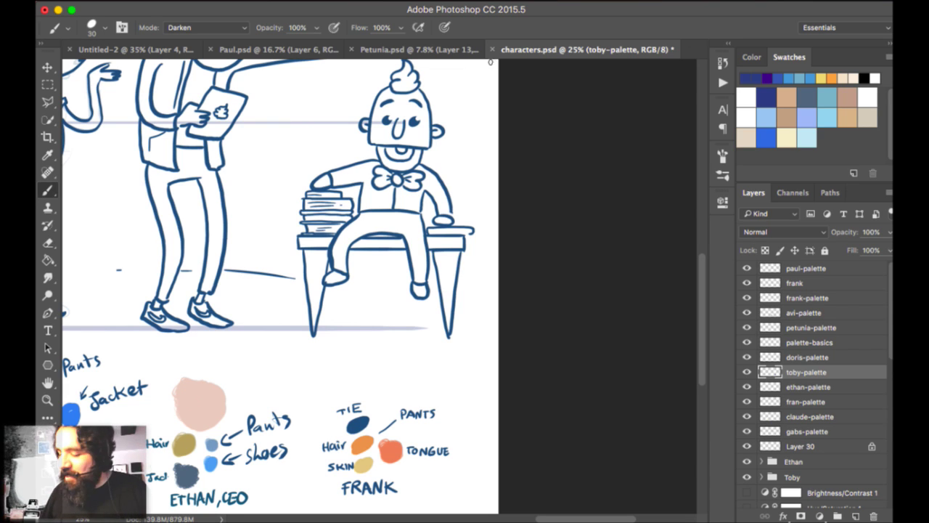
pyautogui.press('v')
pyautogui.press('super+plus')
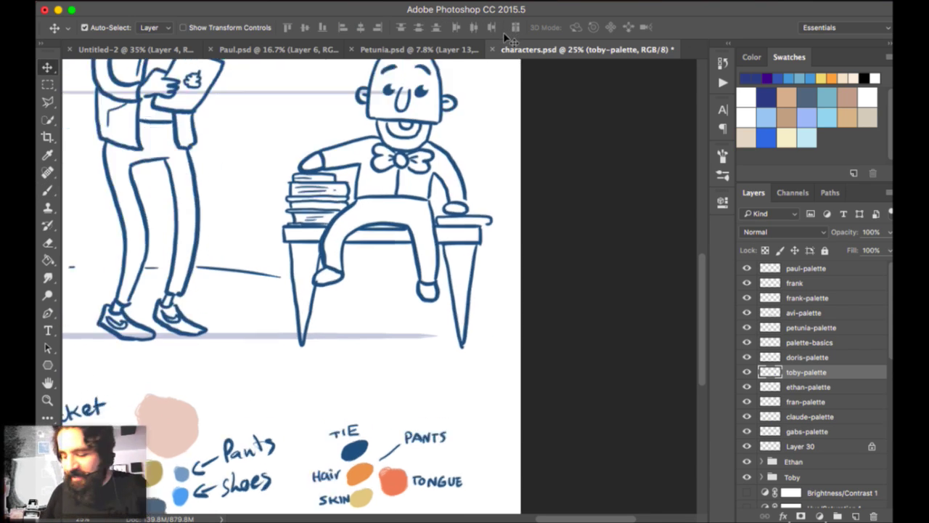
pyautogui.moveTo(489, 41); pyautogui.dragTo(488, 115)
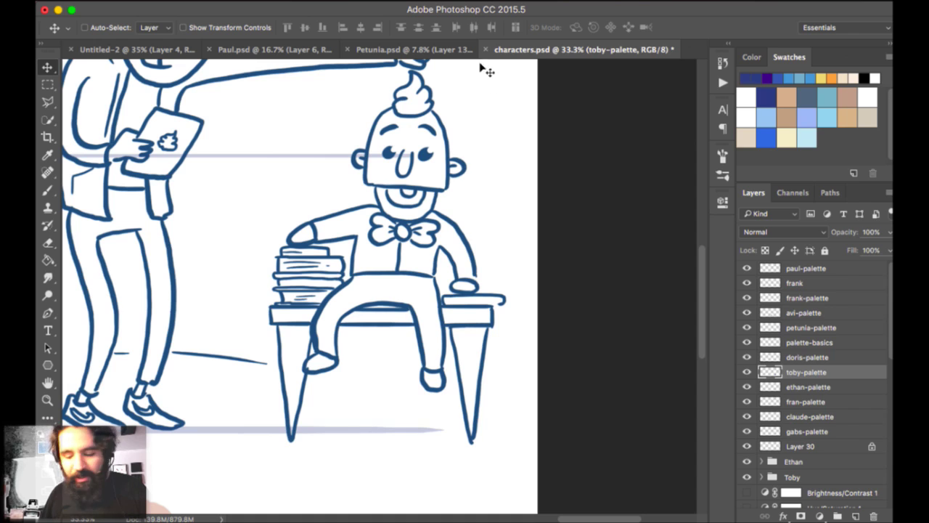
# Look over the full character lineup from Petunia to Frank with all the palettes beneath the figures.
pyautogui.keyDown('super'); pyautogui.click(437, 9); pyautogui.keyUp('super')
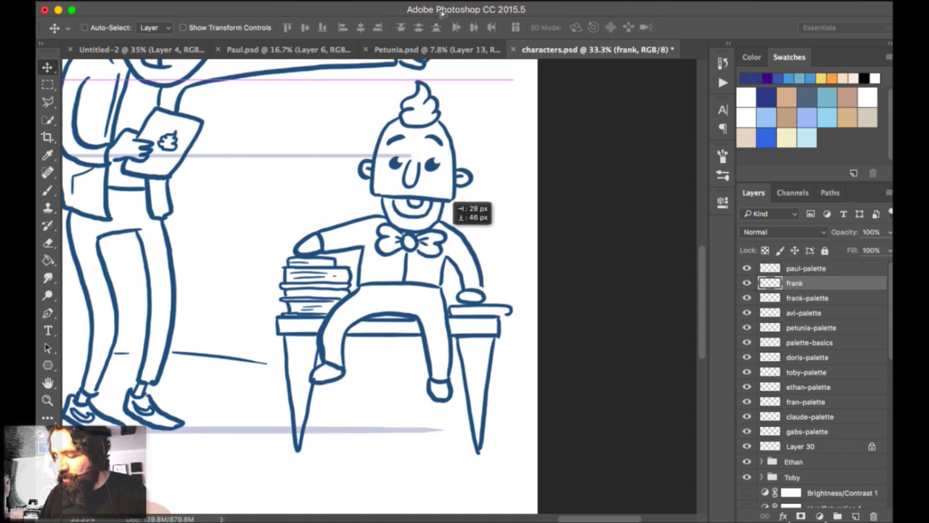
pyautogui.hotkey('ctrl', '-')
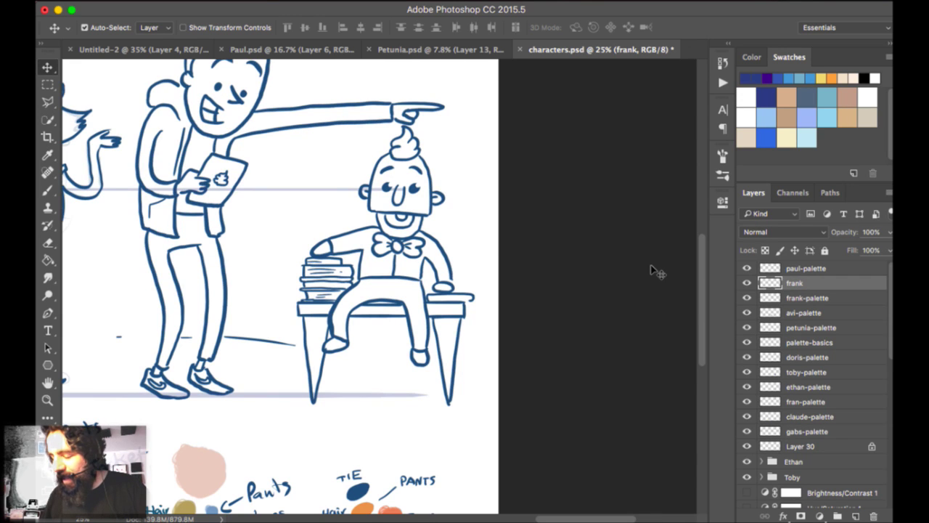
pyautogui.hotkey('ctrl', '-')
pyautogui.hotkey('ctrl', '-')
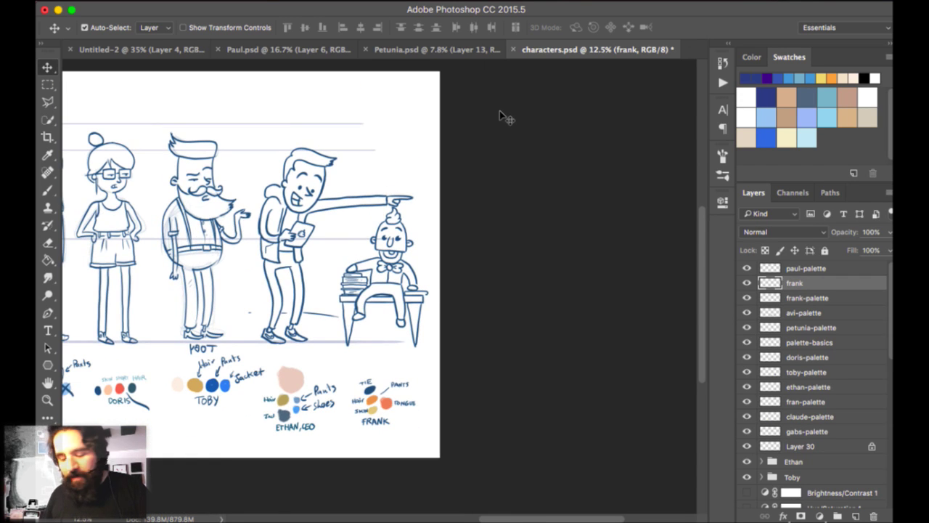
pyautogui.hotkey('ctrl', '0')
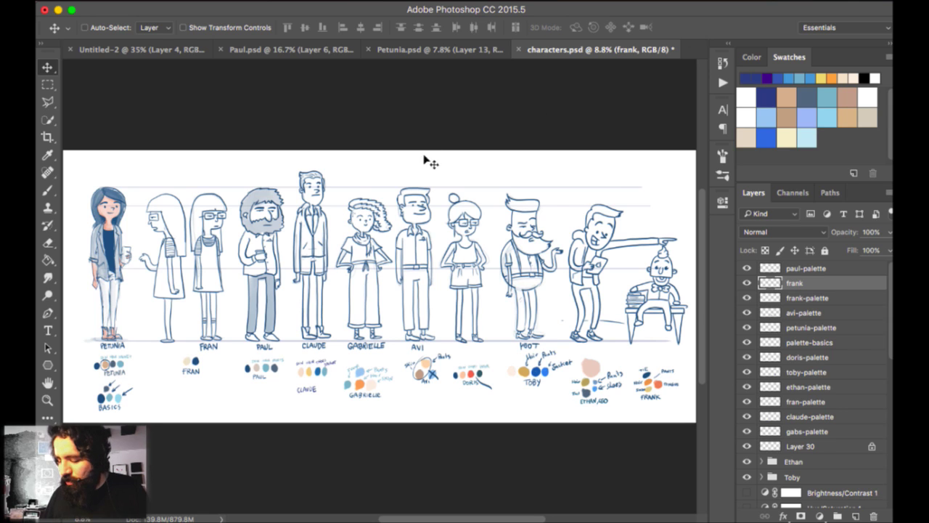
pyautogui.moveTo(359, 175)
pyautogui.mouseDown()
pyautogui.moveTo(415, 102)
pyautogui.moveTo(380, 160)
pyautogui.moveTo(361, 161)
pyautogui.mouseUp()
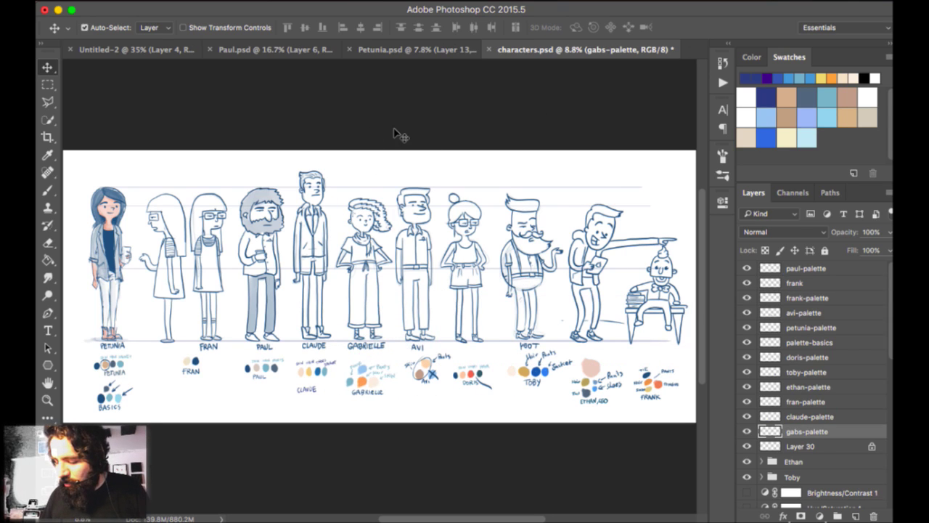
pyautogui.keyDown('super'); pyautogui.click(376, 109); pyautogui.keyUp('super')
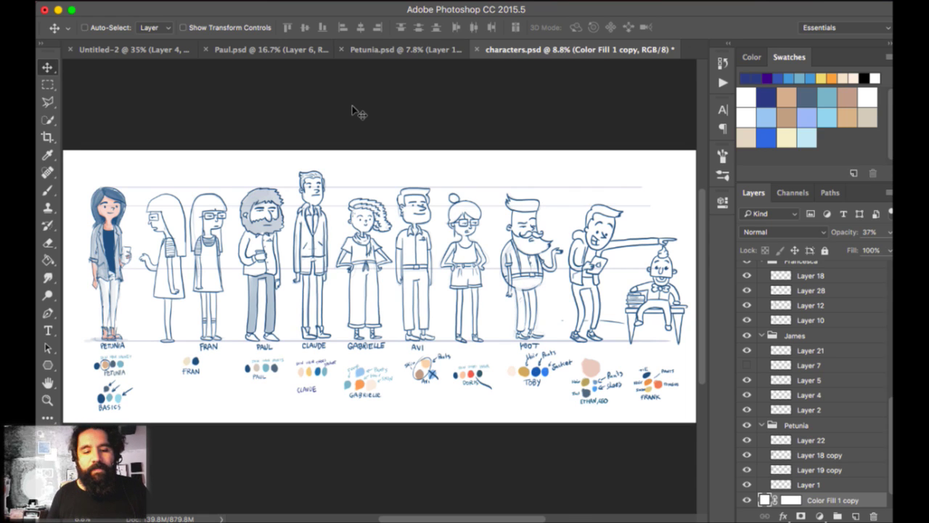
# Start opening another document and browse to the process folder inside comics.
pyautogui.press('super+o')
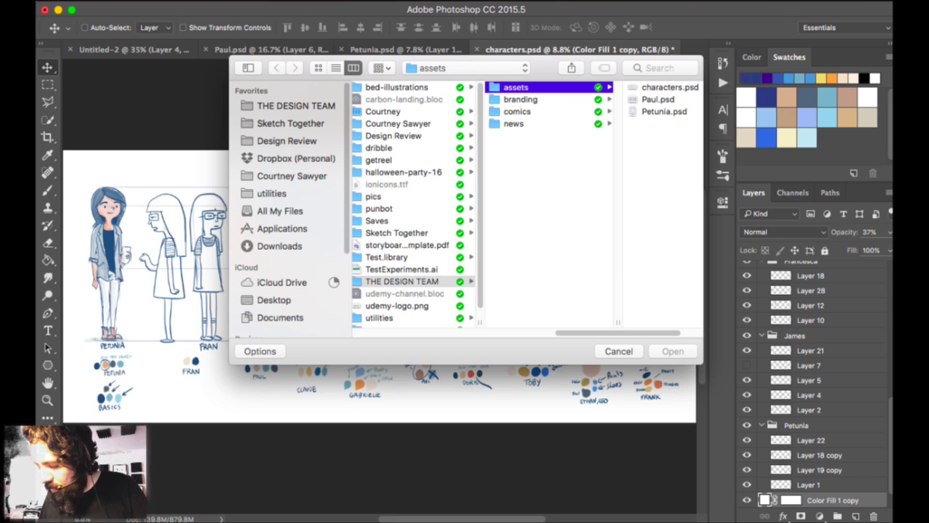
pyautogui.click(518, 112)
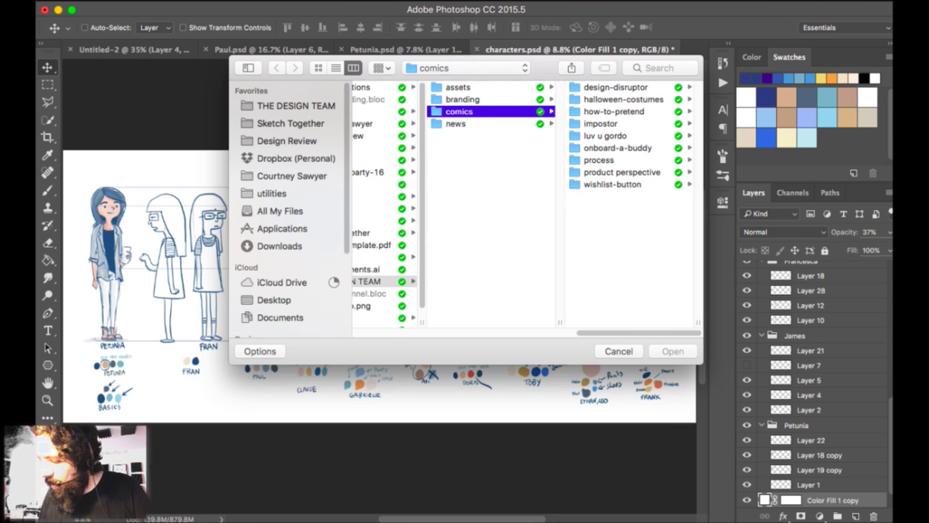
pyautogui.moveTo(544, 67); pyautogui.dragTo(468, 68)
pyautogui.moveTo(626, 167); pyautogui.dragTo(632, 186)
pyautogui.click(563, 161)
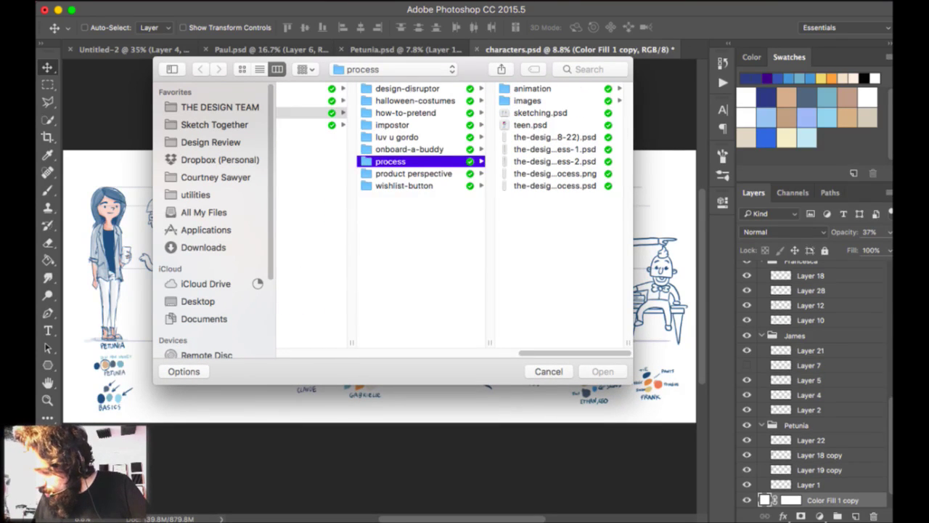
# Preview the 2016-08-22 conflicted copy of the-design-process PSD, open it and look at the comic strip up close.
pyautogui.click(555, 138)
pyautogui.press('space')
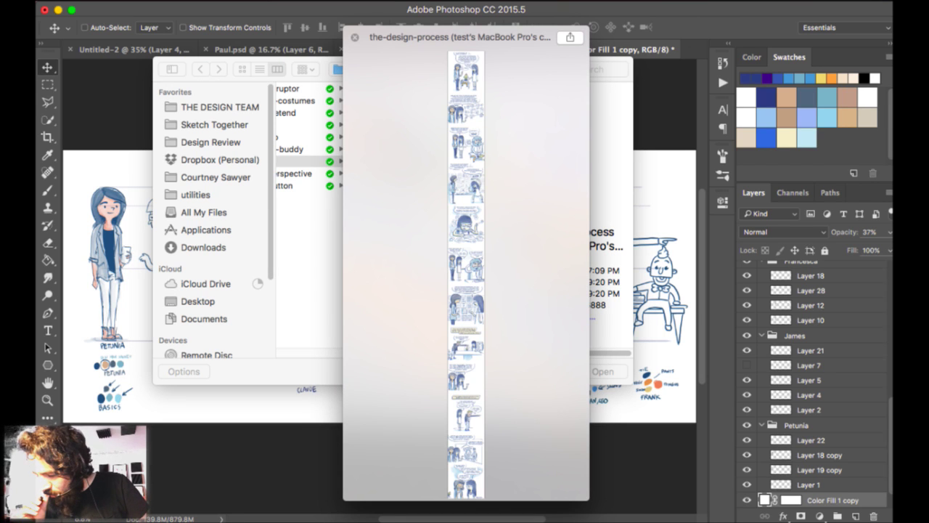
pyautogui.press('space')
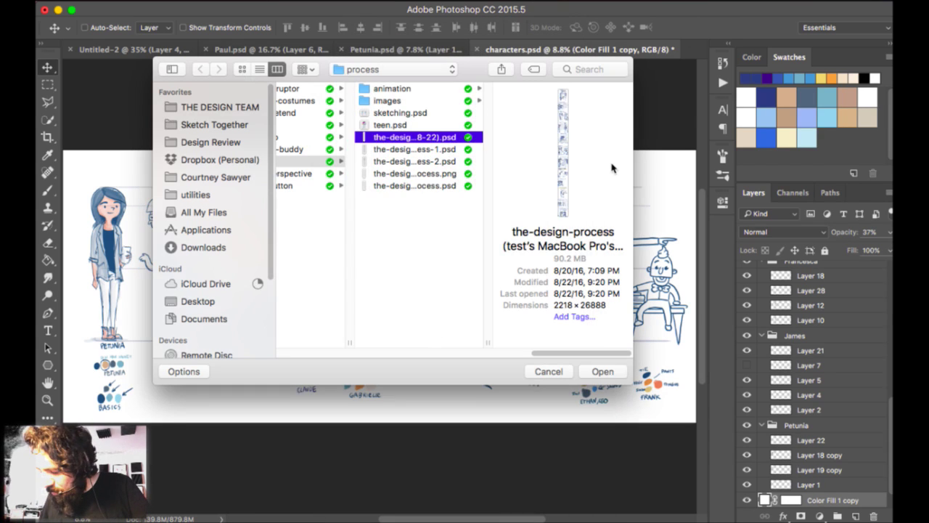
pyautogui.press('Return')
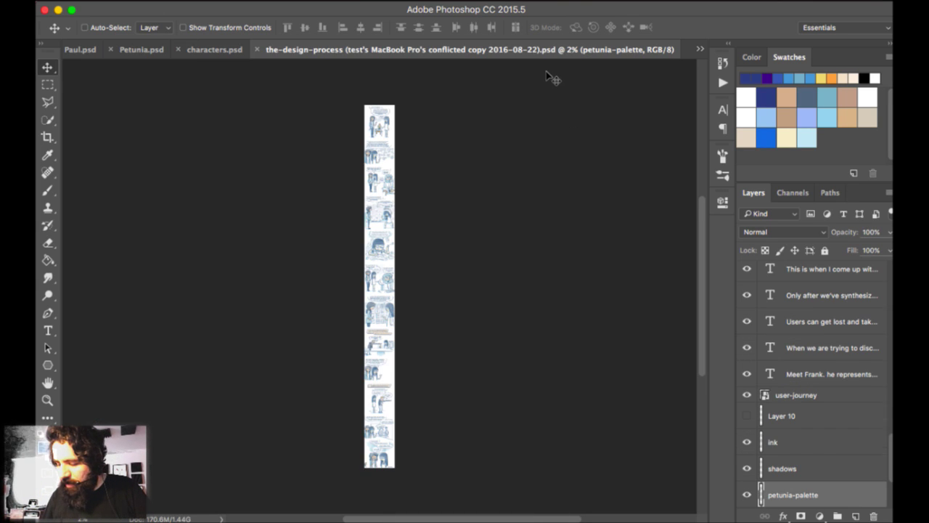
pyautogui.press('super+plus')
pyautogui.press('super+plus')
pyautogui.press('super+plus')
pyautogui.press('super+plus')
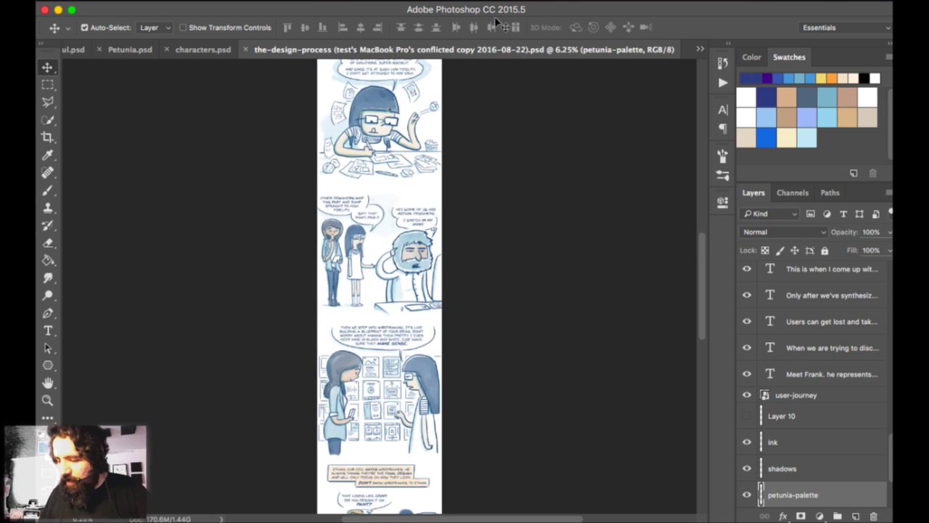
# Close characters.psd and Petunia.psd without saving their changes, and close Paul.psd as well.
pyautogui.click(205, 50)
pyautogui.press('super+w')
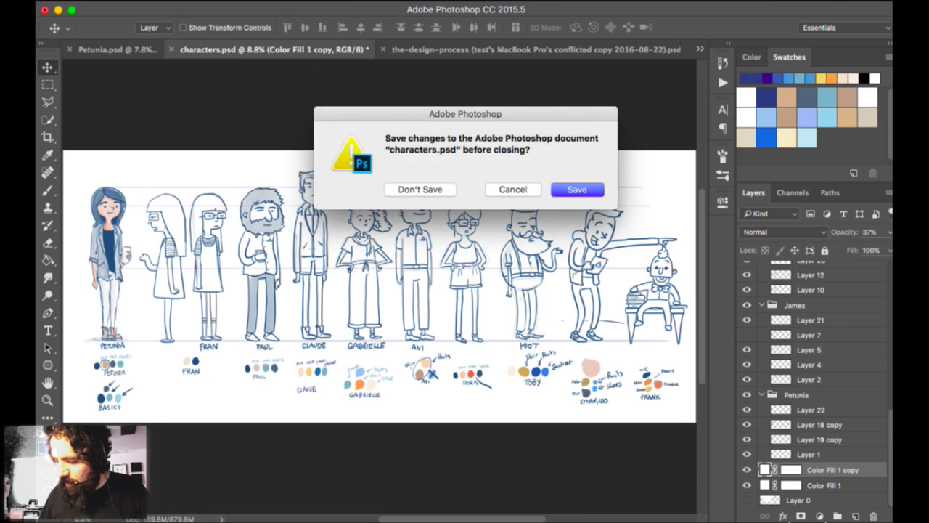
pyautogui.press('super+d')
pyautogui.click(208, 50)
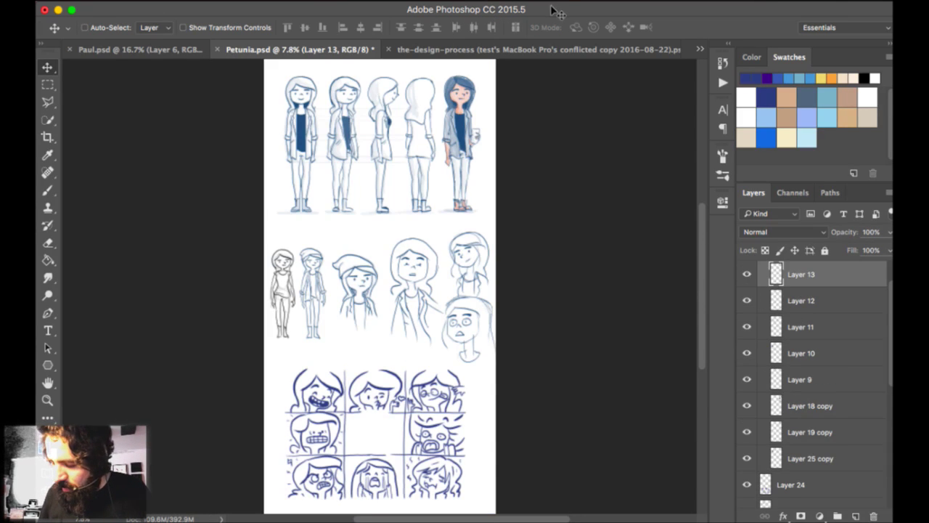
pyautogui.press('super+w')
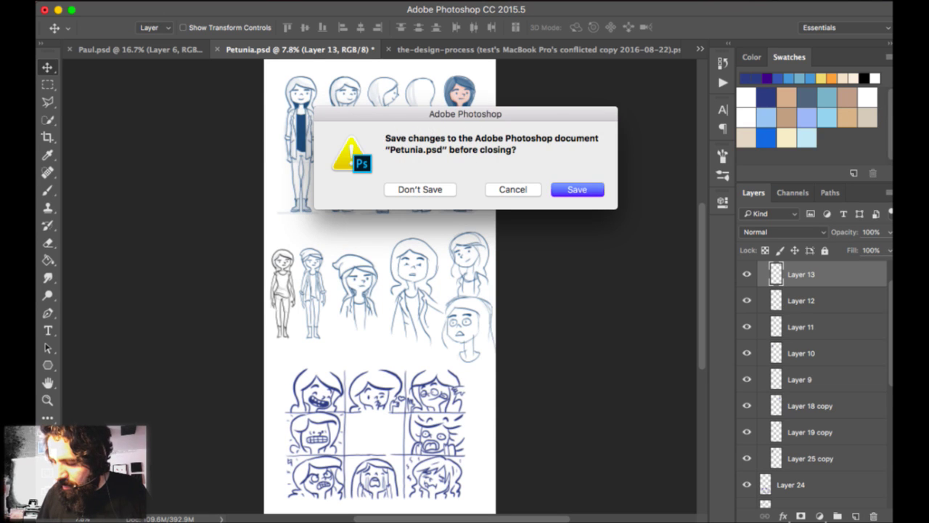
pyautogui.press('super+d')
pyautogui.click(185, 49)
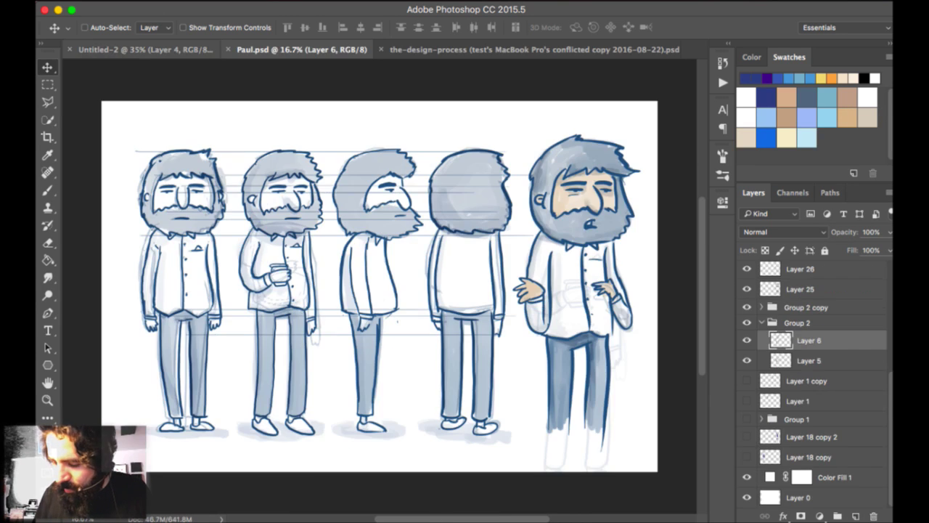
pyautogui.press('super+w')
pyautogui.click(145, 49)
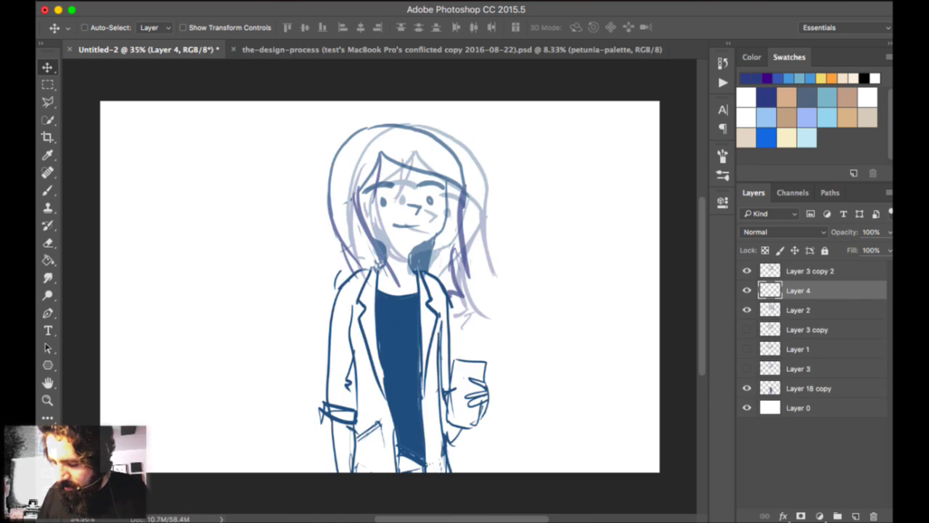
# Return to the the-design-process comic and examine its panels up to the opening one that introduces Frank.
pyautogui.click(485, 50)
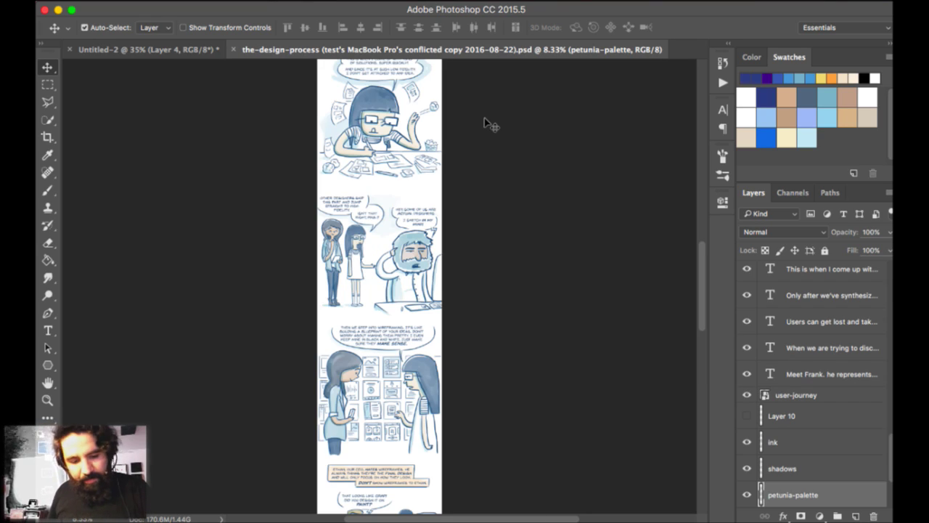
pyautogui.press('super+equal')
pyautogui.press('super+equal')
pyautogui.press('super+equal')
pyautogui.moveTo(427, 81); pyautogui.dragTo(424, 501)
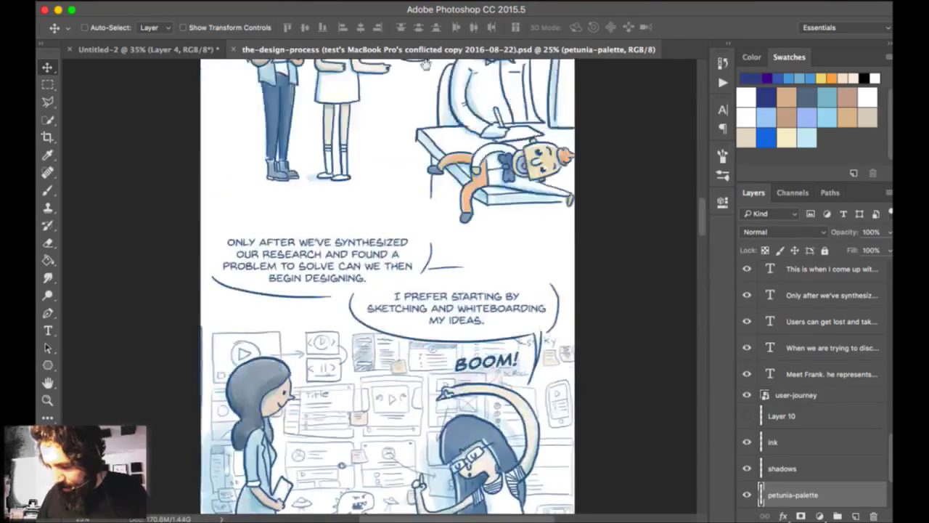
pyautogui.moveTo(426, 63); pyautogui.dragTo(440, 290)
pyautogui.moveTo(446, 103); pyautogui.dragTo(443, 407)
pyautogui.moveTo(436, 72); pyautogui.dragTo(443, 414)
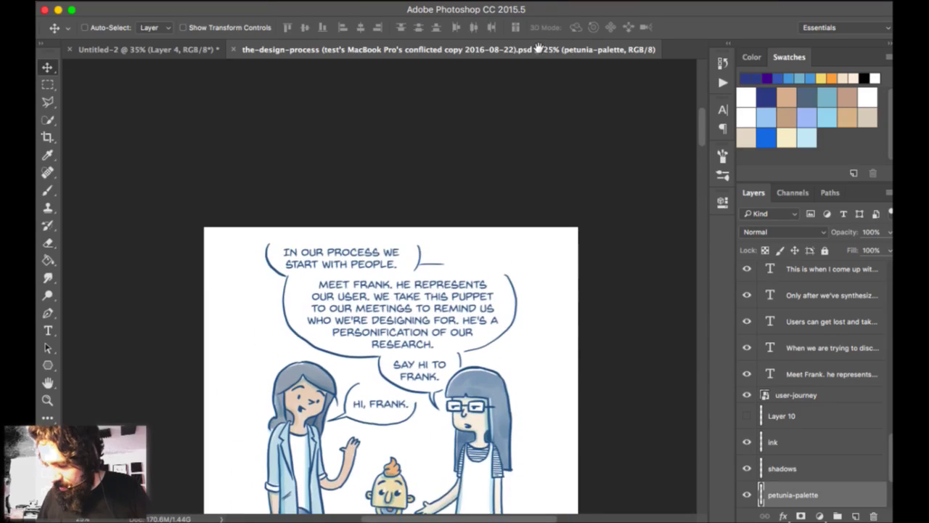
pyautogui.moveTo(464, 291); pyautogui.dragTo(435, 163)
# Make the hidden Group 1 of sketch layers visible and expand it.
pyautogui.scroll(-5, 891, 305)
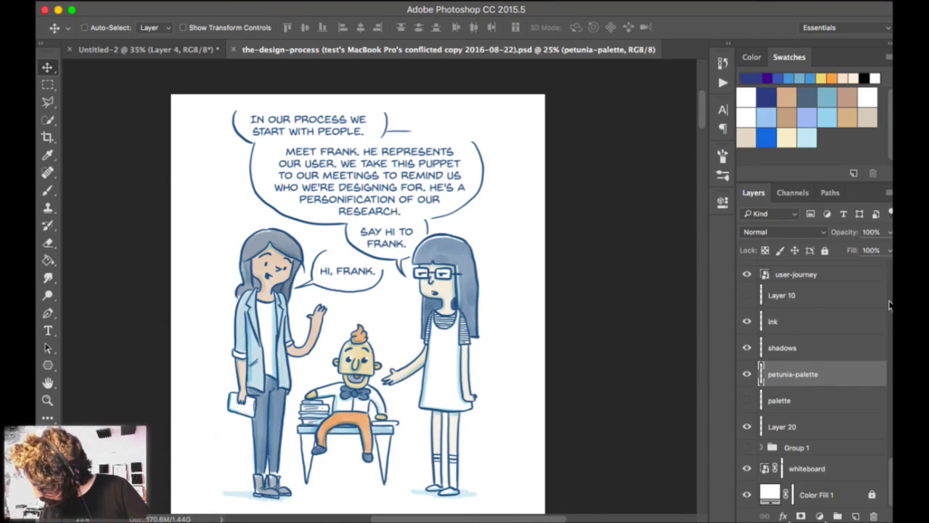
pyautogui.click(806, 448)
pyautogui.click(746, 447)
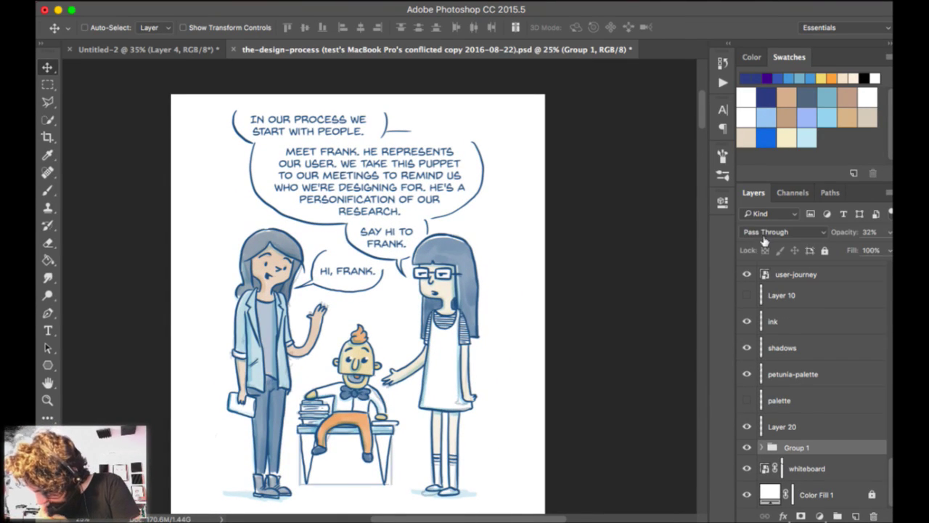
pyautogui.click(762, 447)
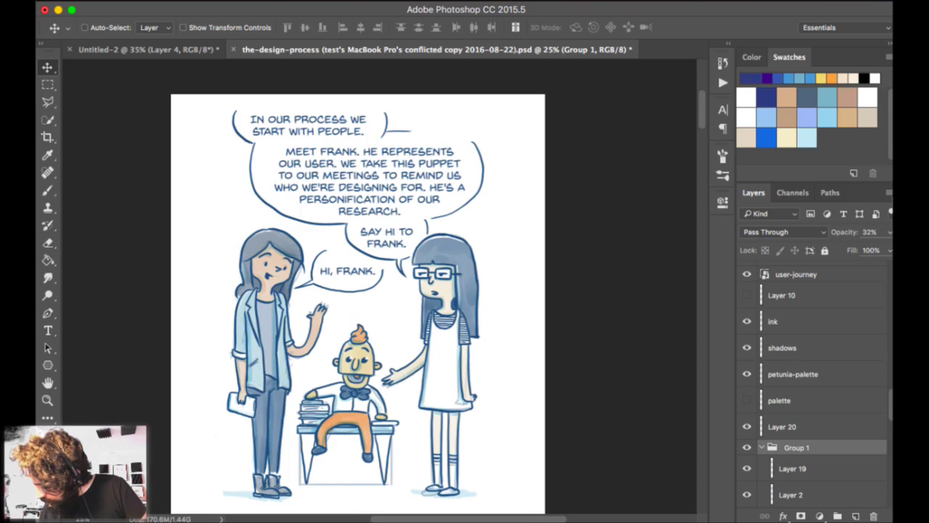
# Group all layers above Group 1, from Layer 20 to the topmost text layer, and hide that new group.
pyautogui.click(824, 426)
pyautogui.moveTo(890, 405); pyautogui.dragTo(891, 274)
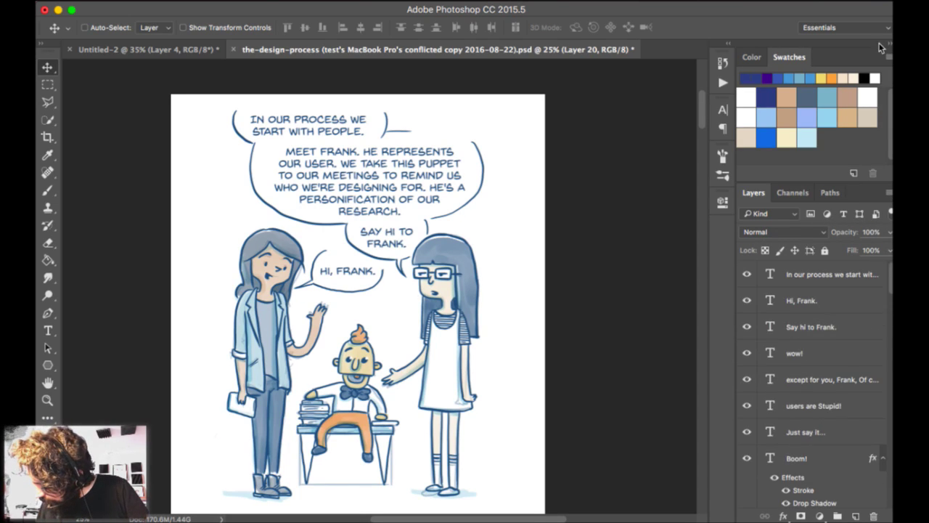
pyautogui.press('super+alt+a')
pyautogui.press('super+g')
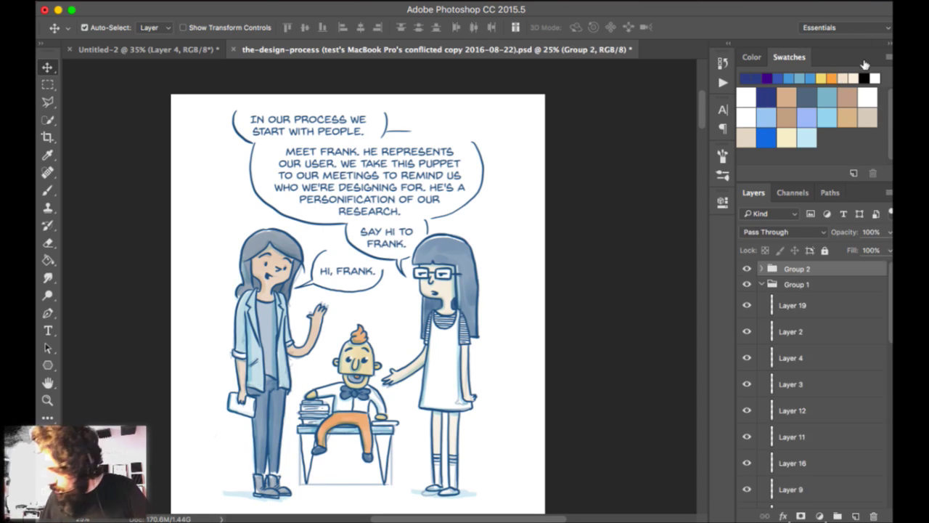
pyautogui.press('super+comma')
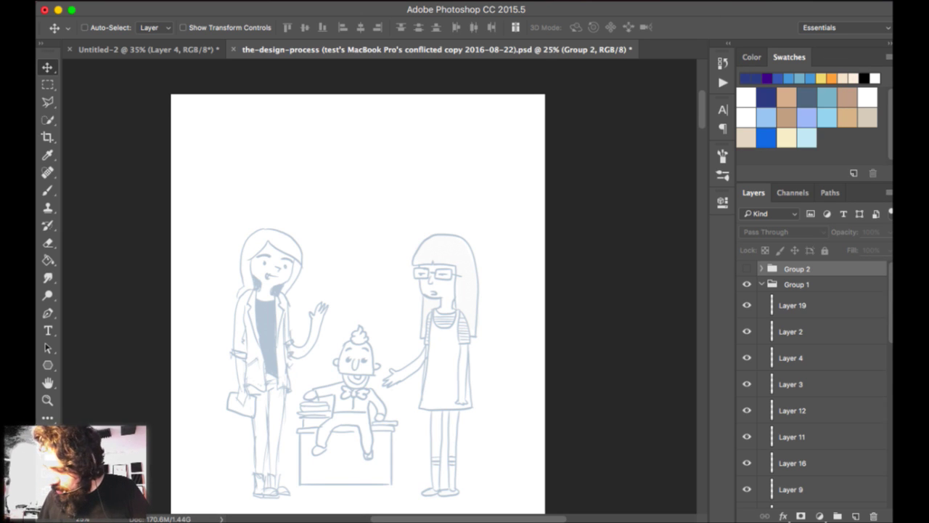
# Look over the rough panel sketches and try moving Fran's figure closer to Frank in the opening panel.
pyautogui.scroll(-15, 358, 303)
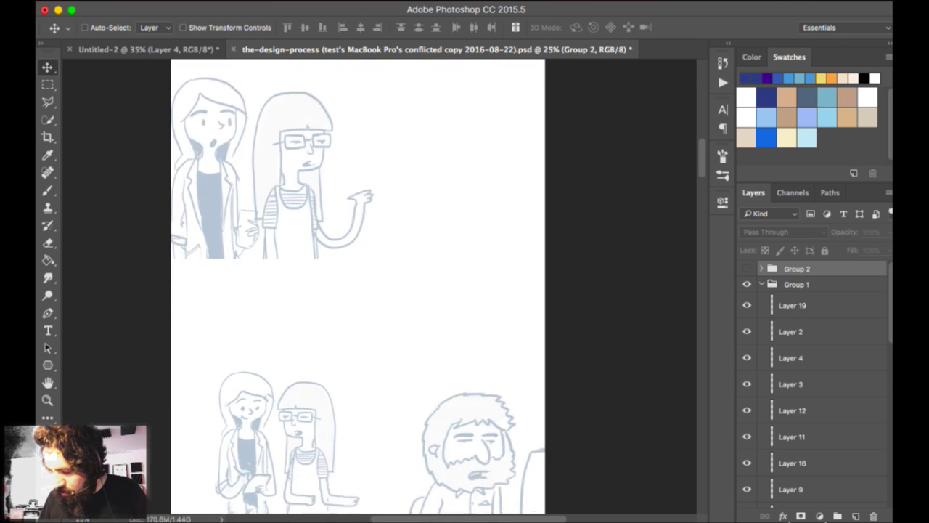
pyautogui.scroll(-10, 358, 287)
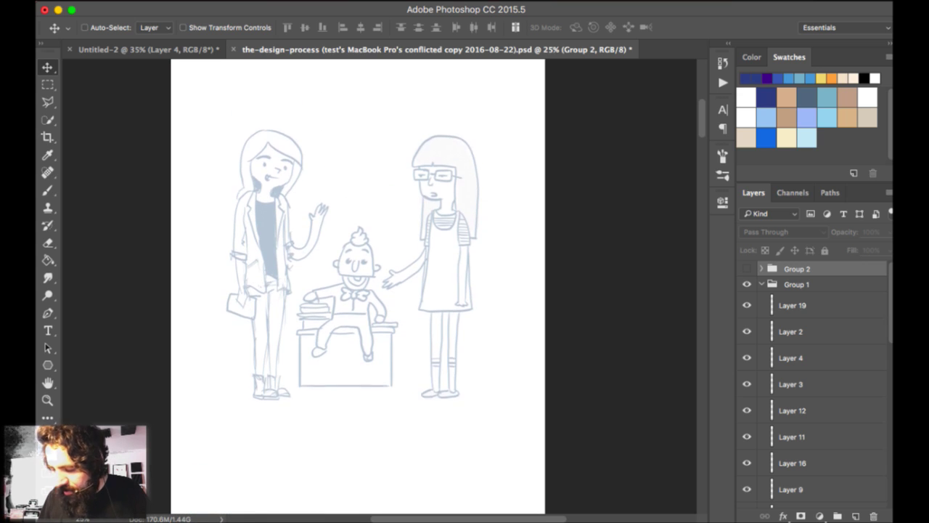
pyautogui.press('super+plus')
pyautogui.moveTo(543, 73); pyautogui.dragTo(587, 104)
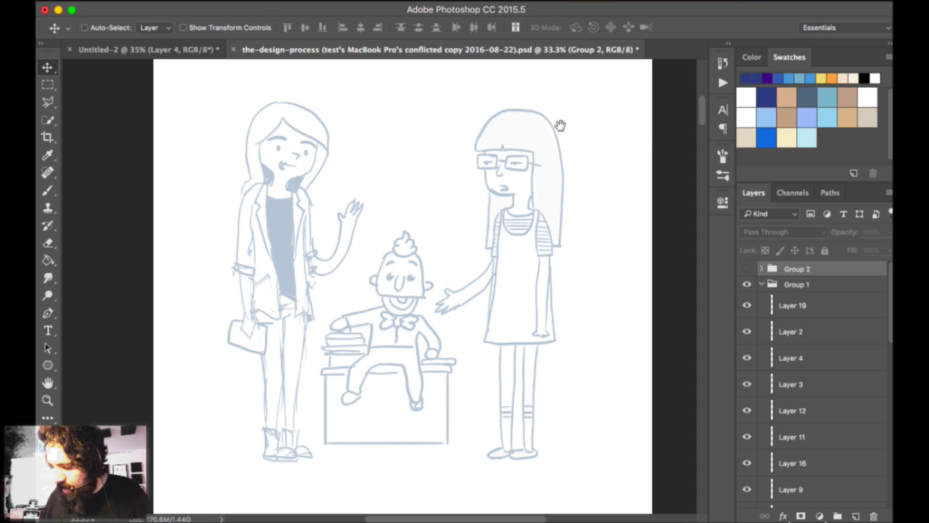
pyautogui.keyDown('super'); pyautogui.click(518, 290); pyautogui.keyUp('super')
pyautogui.moveTo(518, 291); pyautogui.dragTo(495, 291)
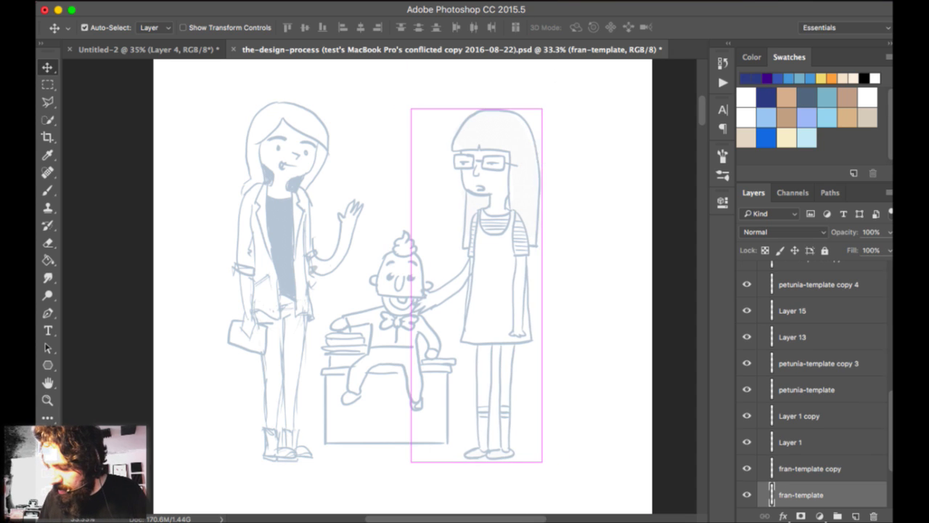
pyautogui.press('super+z')
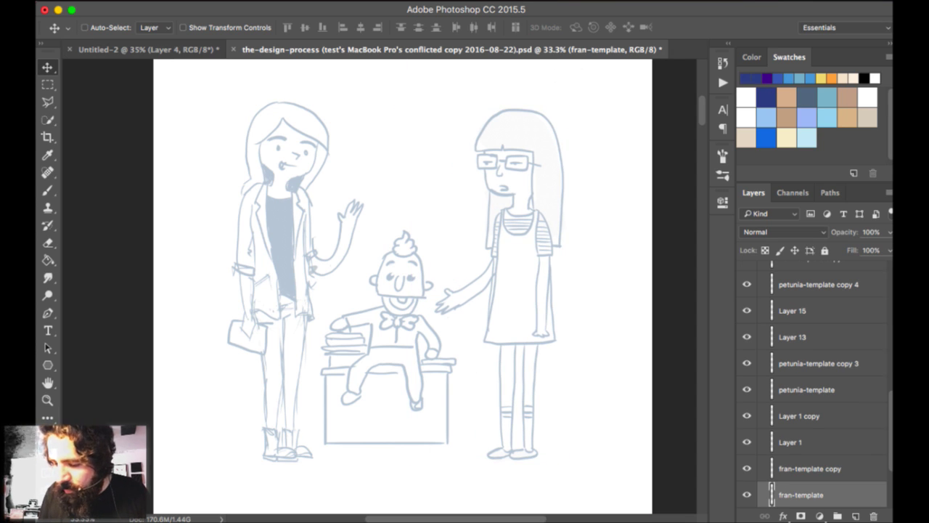
# Reopen characters.psd from the recent files, try shifting part of the lineup, and return to the comic document.
pyautogui.click(158, 1)
pyautogui.moveTo(231, 60)
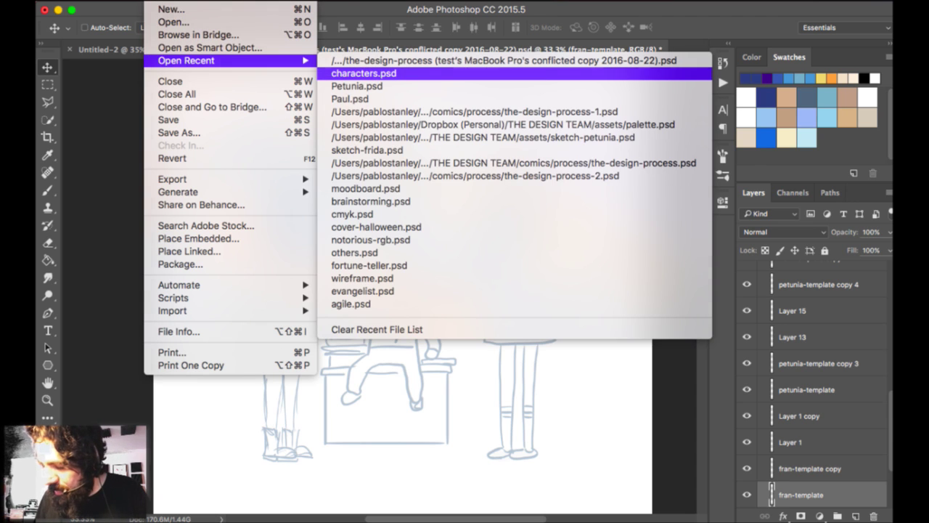
pyautogui.click(365, 73)
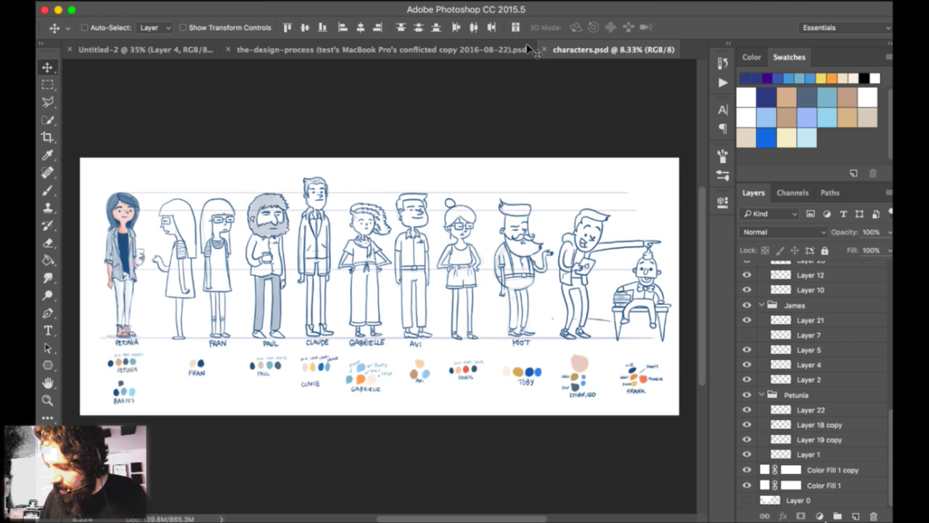
pyautogui.moveTo(533, 262); pyautogui.dragTo(527, 232)
pyautogui.press('super+z')
pyautogui.click(521, 49)
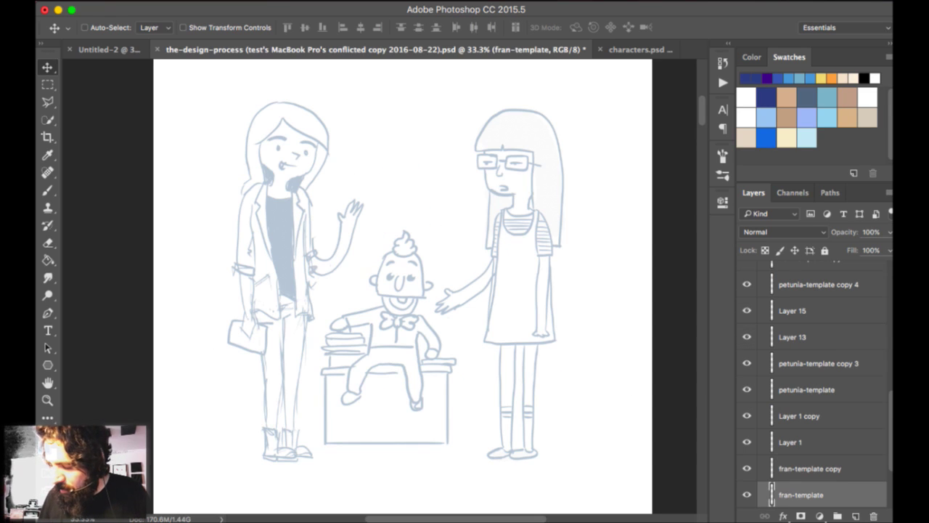
# Review the rough template-based sketches of Petunia and Fran from the desk scene with Frank through the panel with Paul.
pyautogui.scroll(-8, 591, 118)
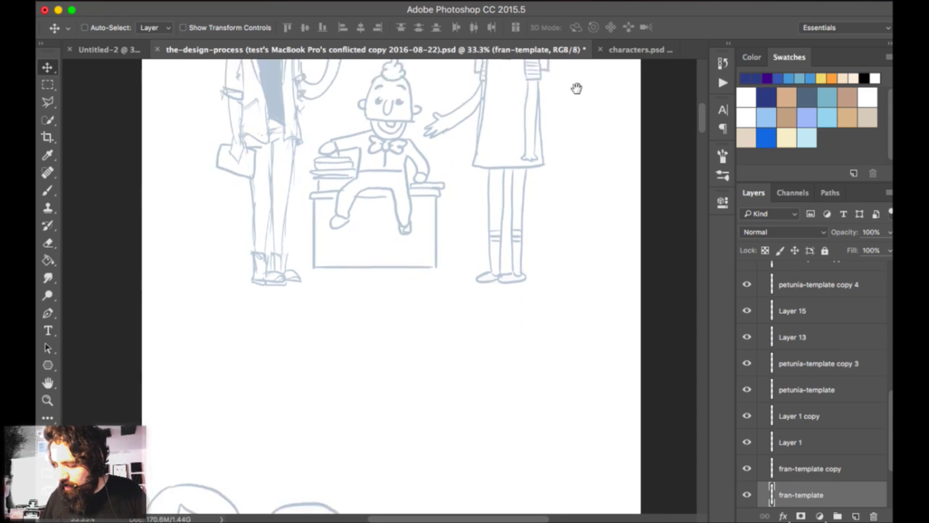
pyautogui.scroll(-8, 580, 94)
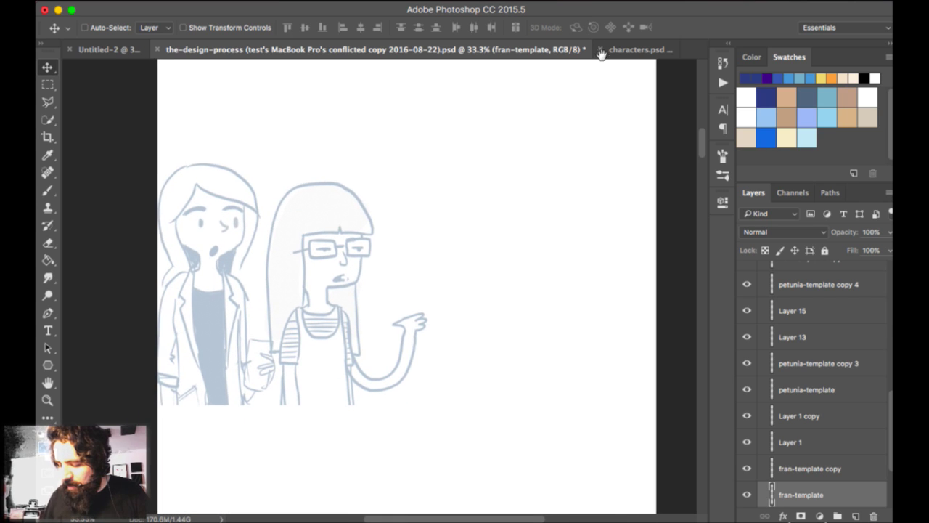
pyautogui.keyDown('super'); pyautogui.click(218, 171); pyautogui.keyUp('super')
pyautogui.scroll(-10, 546, 148)
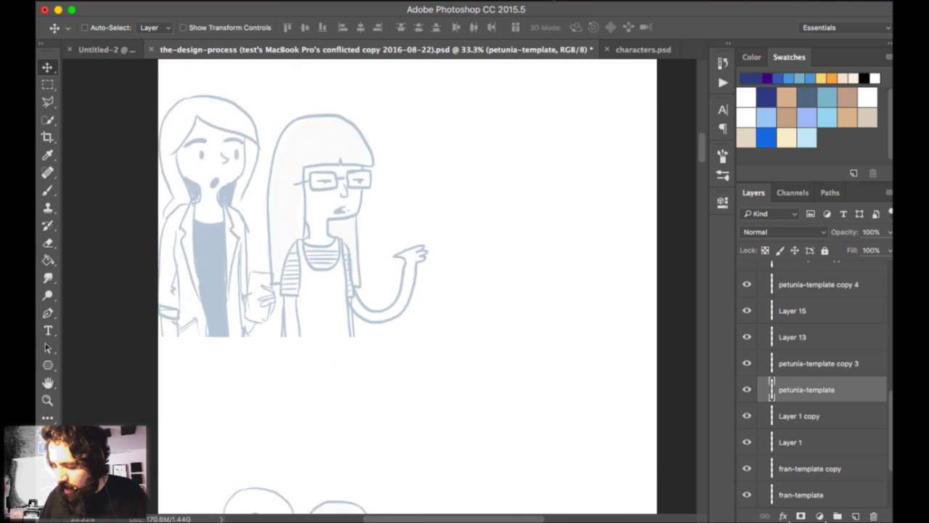
pyautogui.hscroll(2, 575, 131)
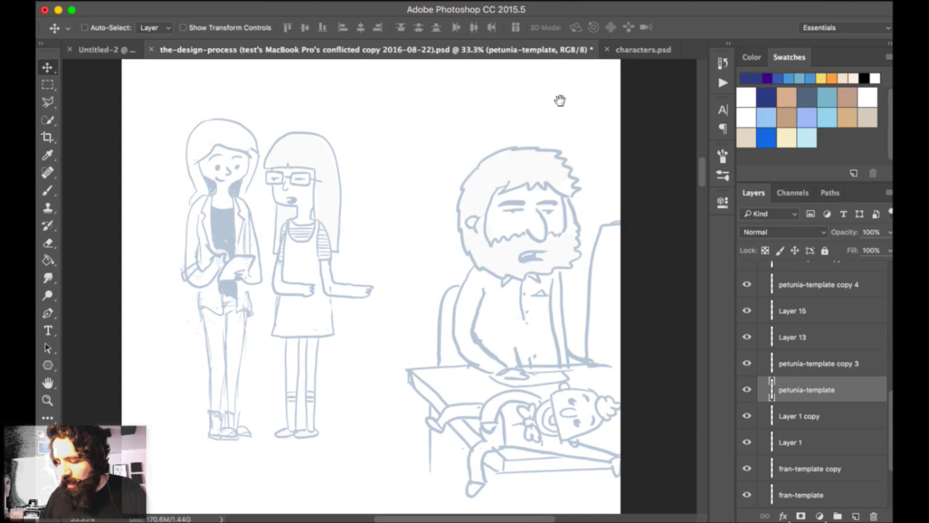
pyautogui.scroll(-2, 563, 99)
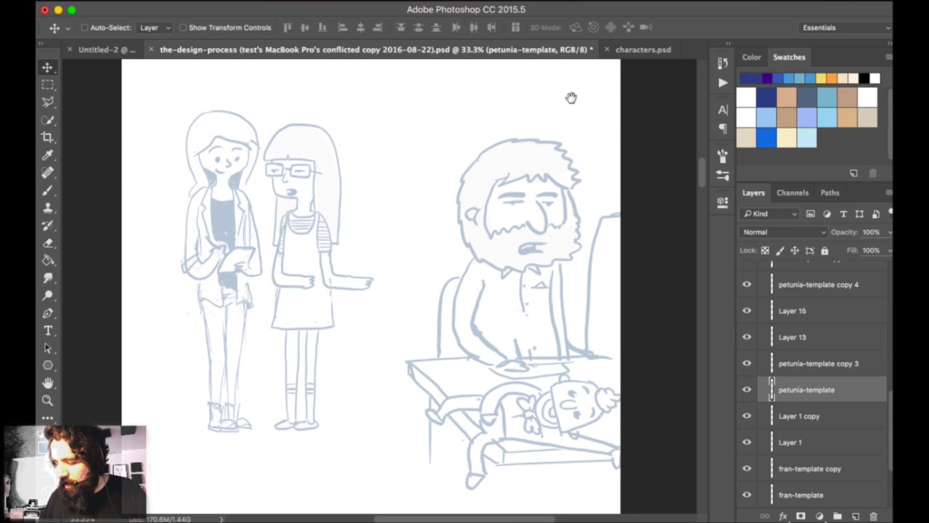
# Select Petunia's sketch in the panel with Paul and try moving Fran's template copy beside her.
pyautogui.keyDown('super'); pyautogui.click(228, 125); pyautogui.keyUp('super')
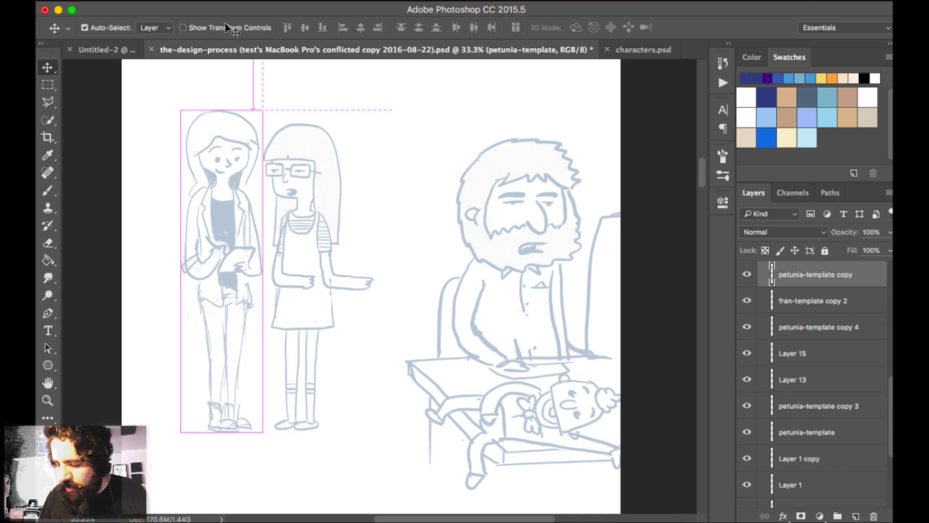
pyautogui.press('super+plus')
pyautogui.moveTo(406, 69); pyautogui.dragTo(488, 75)
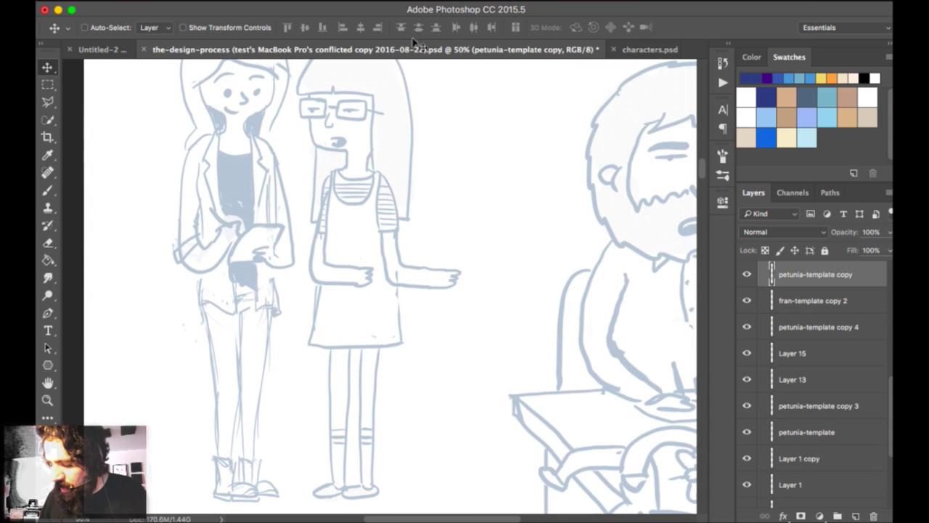
pyautogui.keyDown('super'); pyautogui.click(392, 247); pyautogui.keyUp('super')
pyautogui.moveTo(392, 247); pyautogui.dragTo(401, 233)
pyautogui.press('super+z')
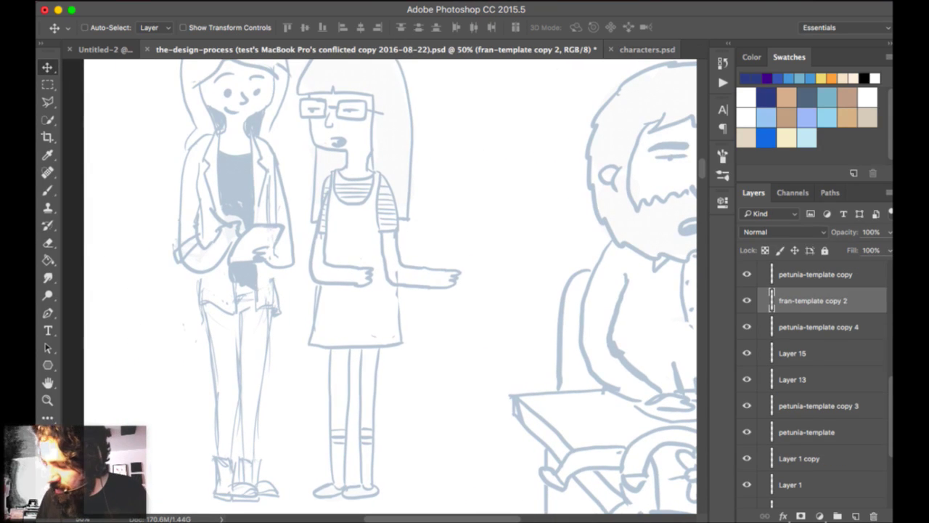
# Examine Fran's reference poses up close in characters.psd and return to the comic document.
pyautogui.click(643, 49)
pyautogui.press('super+plus')
pyautogui.press('super+plus')
pyautogui.press('super+plus')
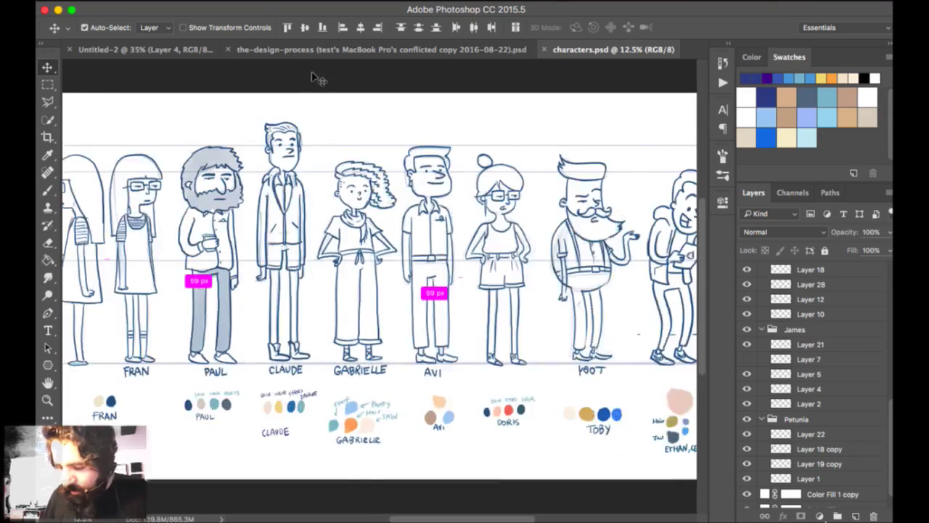
pyautogui.moveTo(294, 62); pyautogui.dragTo(465, 34)
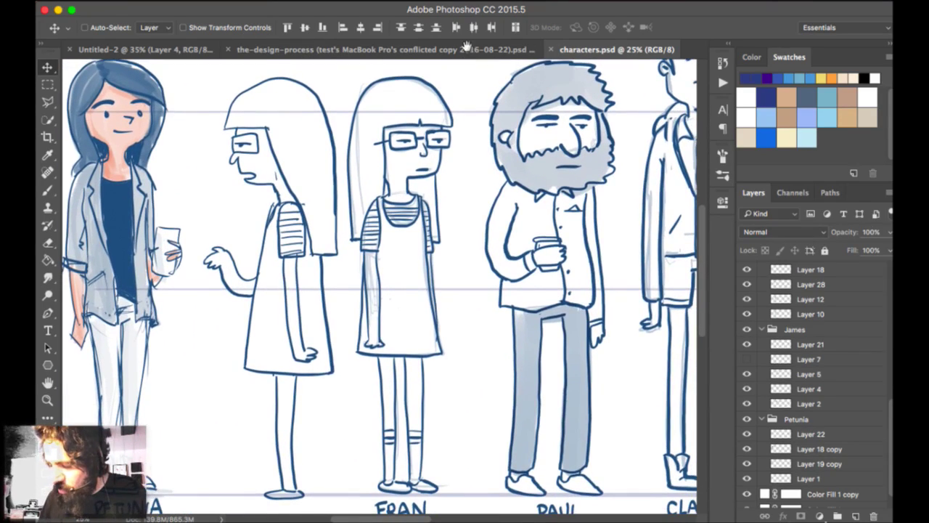
pyautogui.click(465, 49)
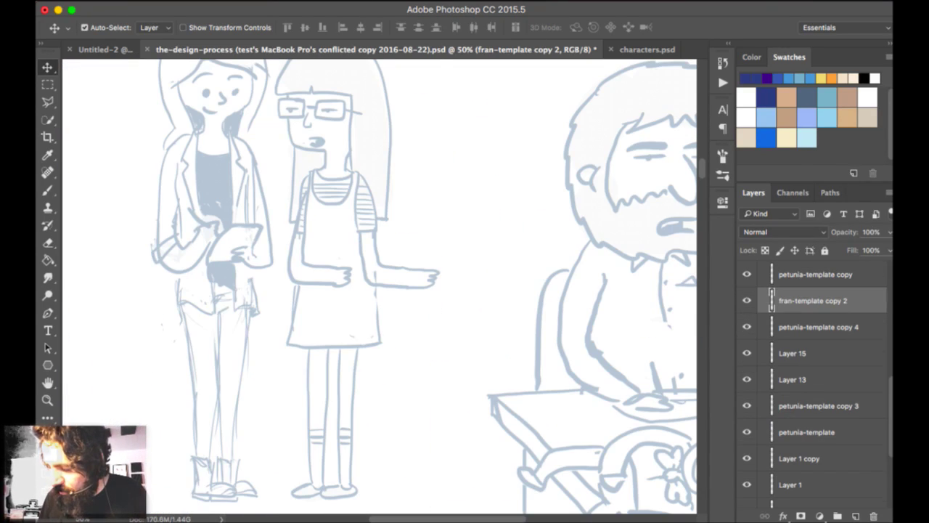
# Look over the remaining rough sketches, from the whiteboard scene and Fran drawing at her desk to the side-view conversation.
pyautogui.press('e')
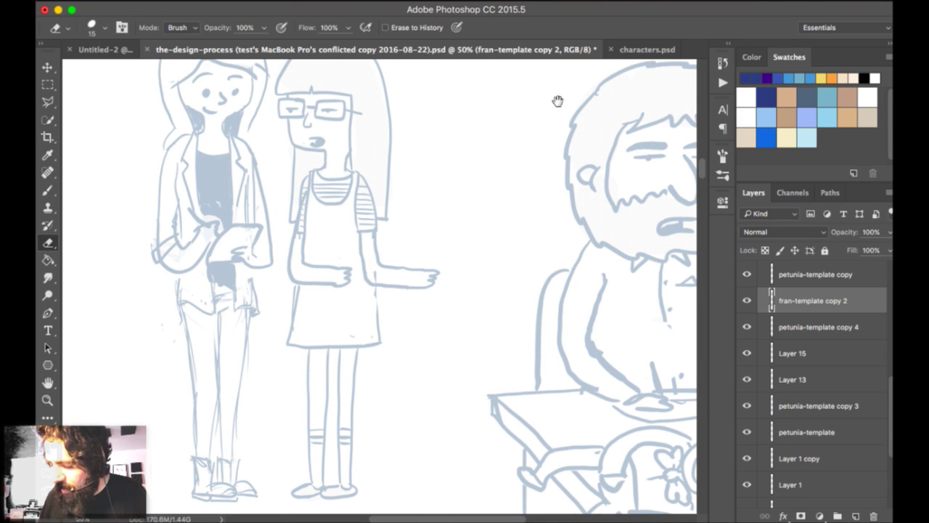
pyautogui.scroll(-10, 557, 101)
pyautogui.hscroll(3, 557, 101)
pyautogui.press('super+minus')
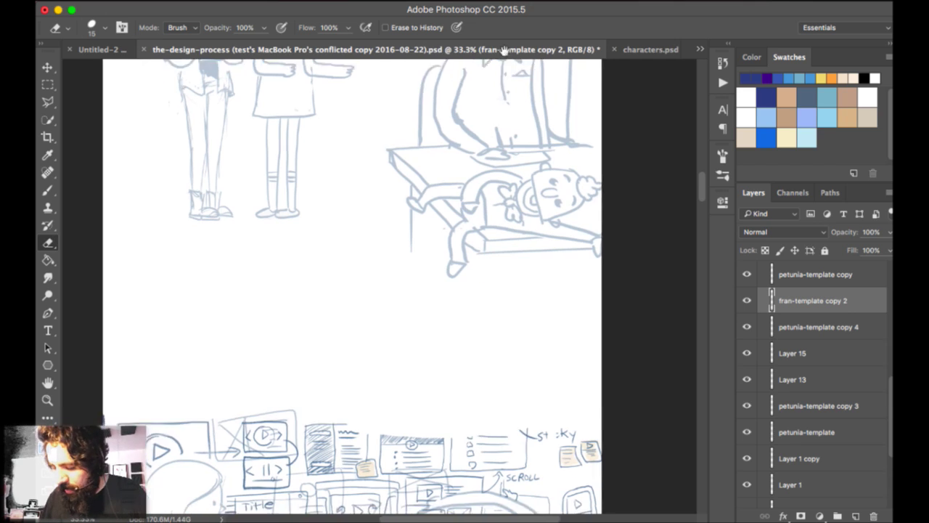
pyautogui.scroll(-10, 508, 92)
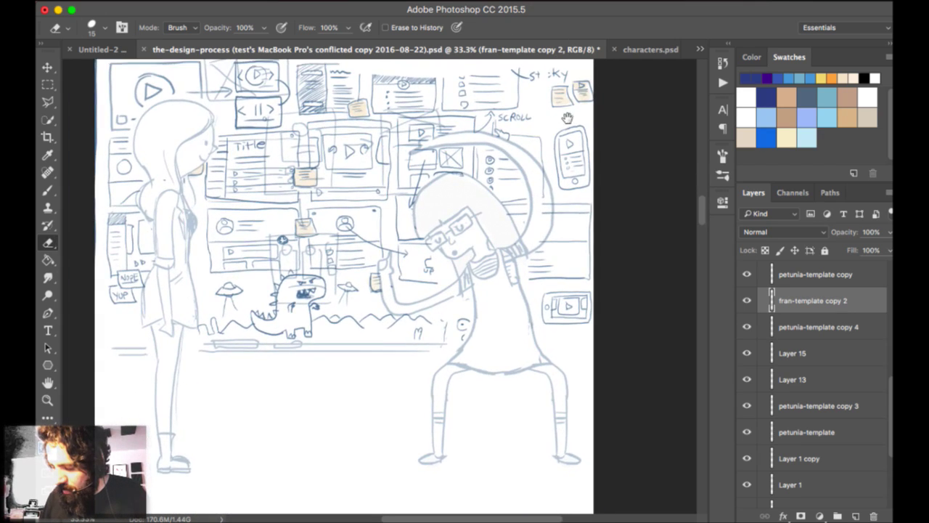
pyautogui.scroll(-10, 567, 117)
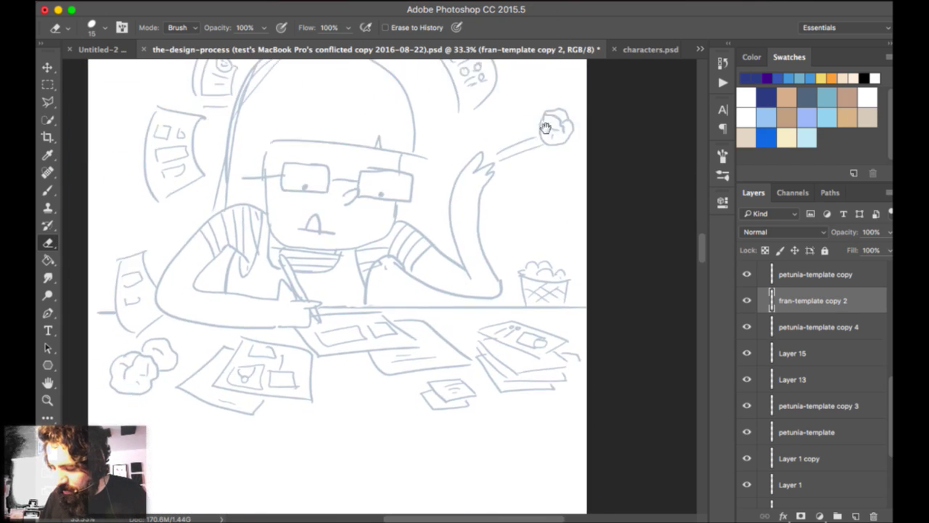
pyautogui.scroll(-6, 546, 128)
pyautogui.scroll(5, 508, 208)
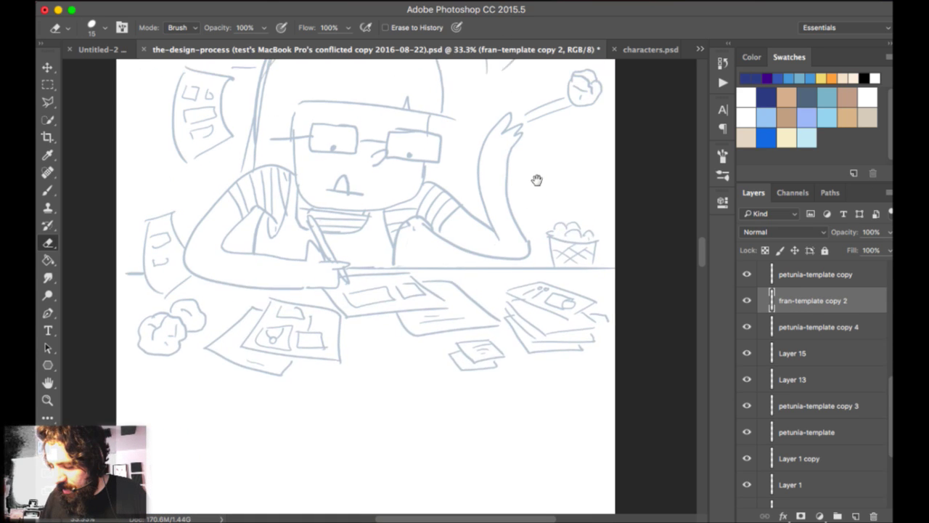
pyautogui.scroll(4, 535, 177)
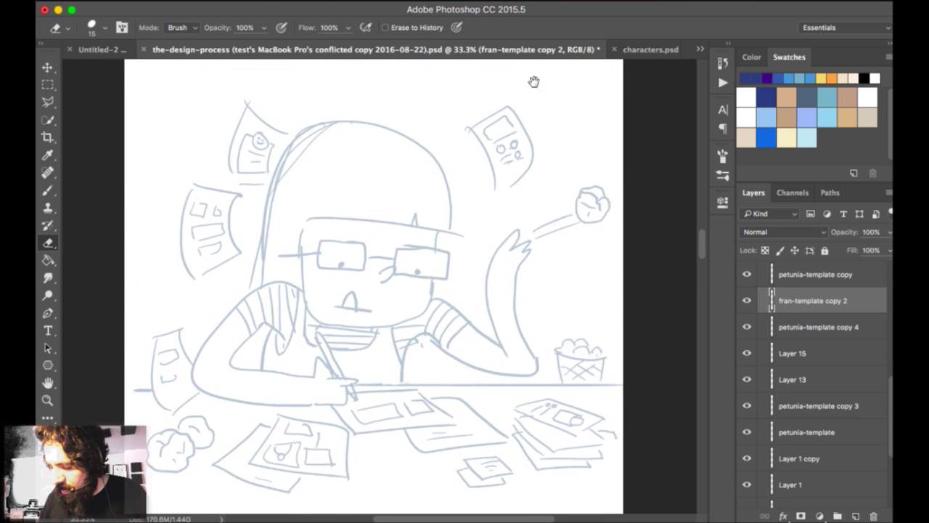
pyautogui.scroll(-15, 533, 81)
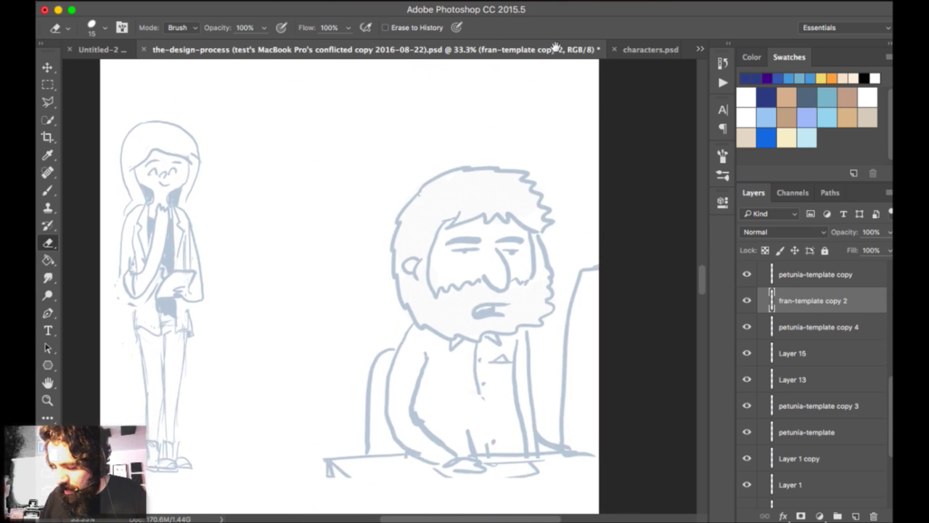
pyautogui.scroll(-15, 508, 124)
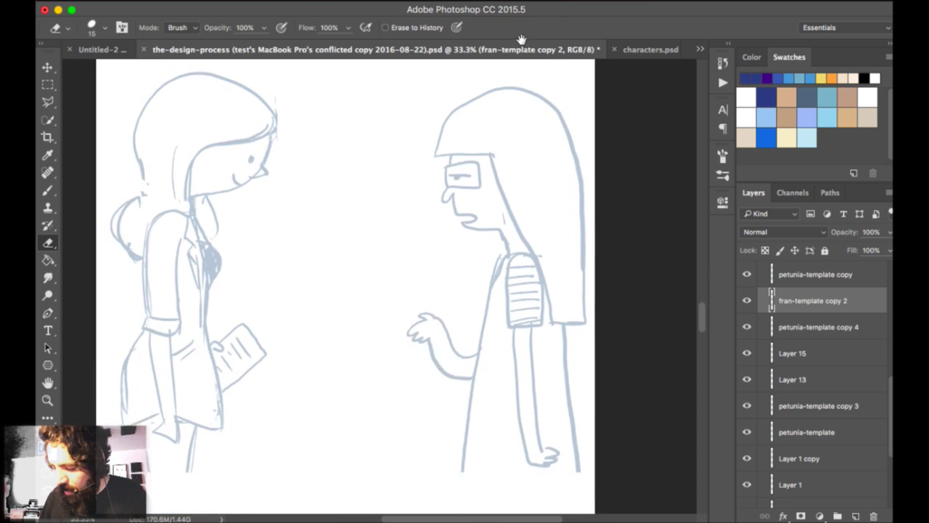
pyautogui.moveTo(521, 40); pyautogui.dragTo(522, 33)
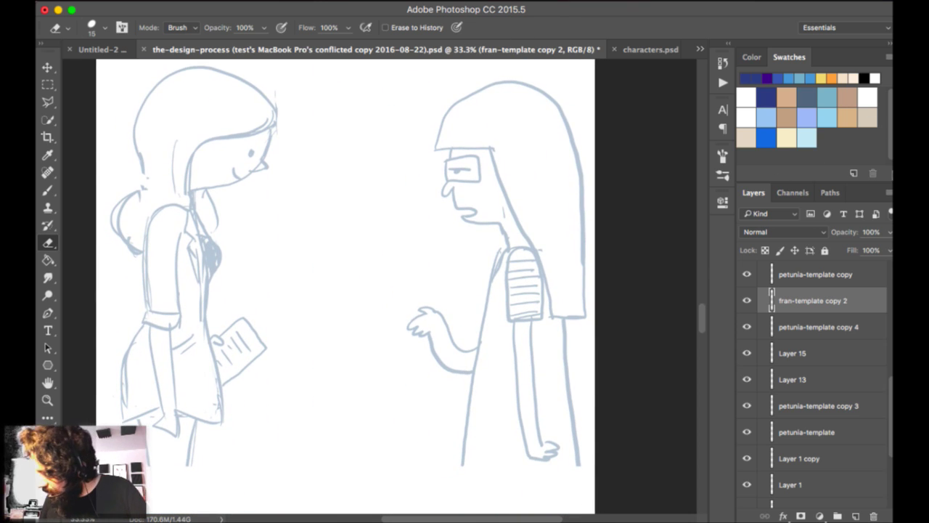
# Collapse and hide the Group 1 sketches, then show Group 2 with the finished artwork and expand it.
pyautogui.moveTo(890, 415); pyautogui.dragTo(890, 77)
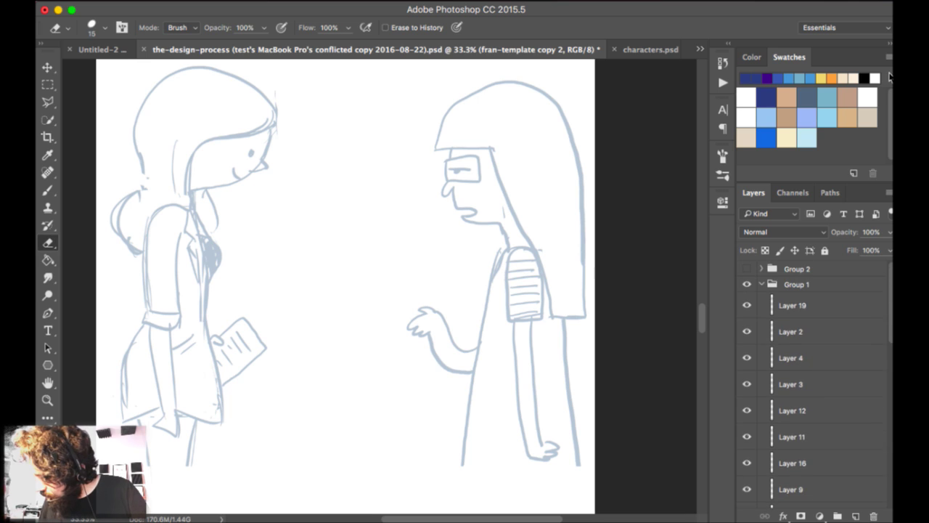
pyautogui.click(762, 284)
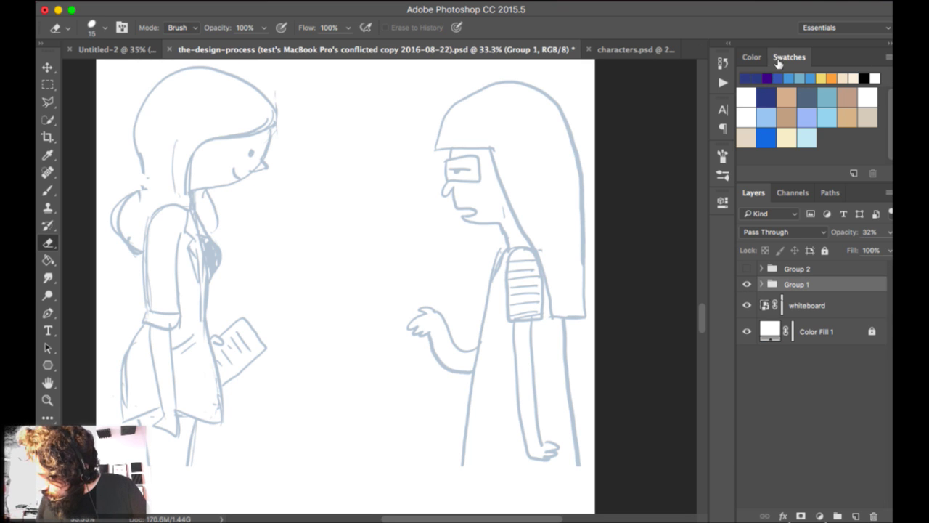
pyautogui.click(747, 284)
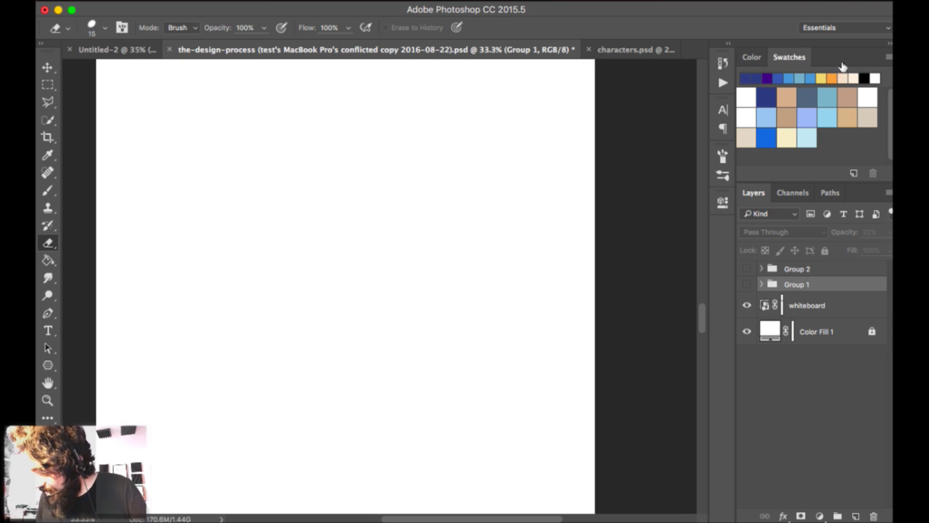
pyautogui.click(747, 268)
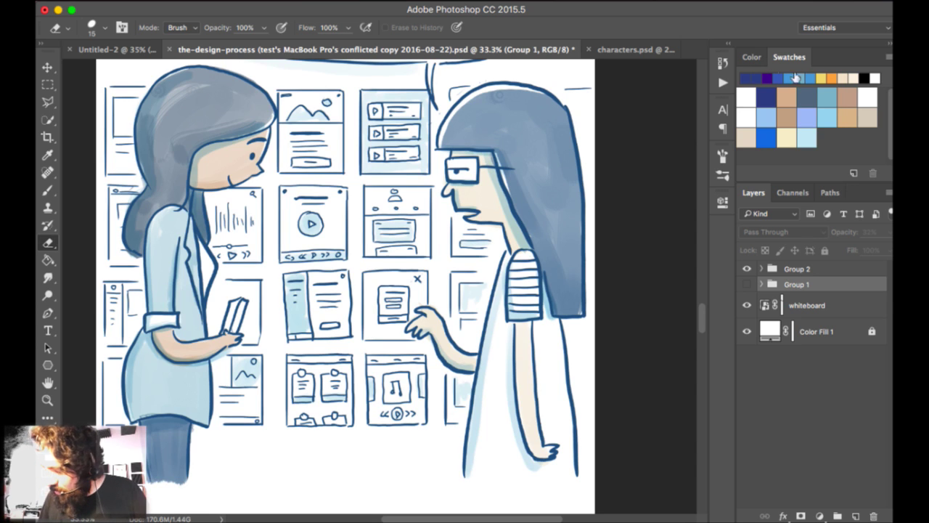
pyautogui.click(762, 269)
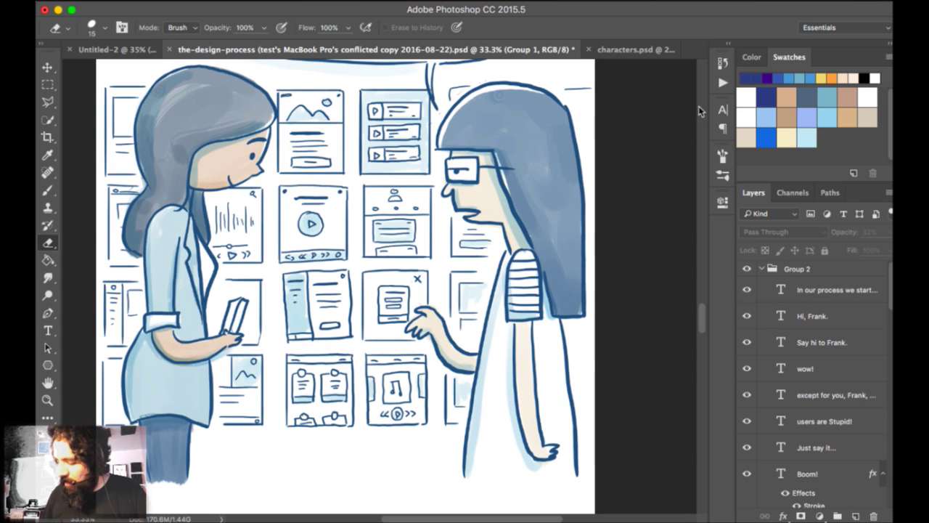
# Select the petunia-palette color layer from the artwork in the finished "Isn't that right, Paul?" panel with the Move tool.
pyautogui.scroll(-10, 699, 110)
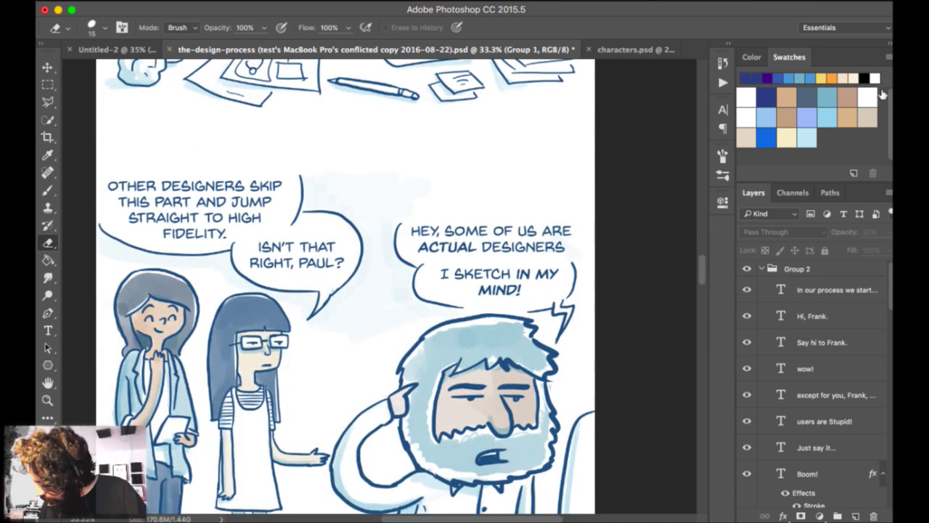
pyautogui.click(181, 27)
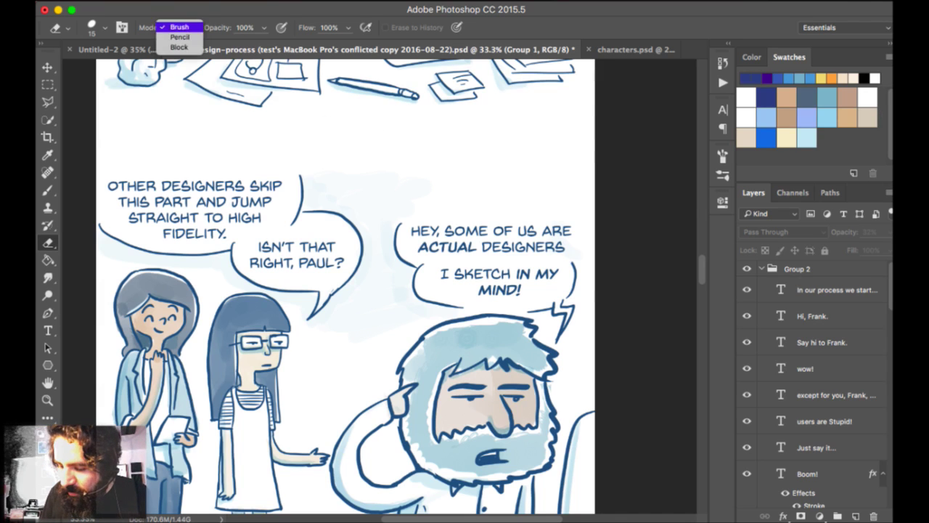
pyautogui.click(122, 28)
pyautogui.press('v')
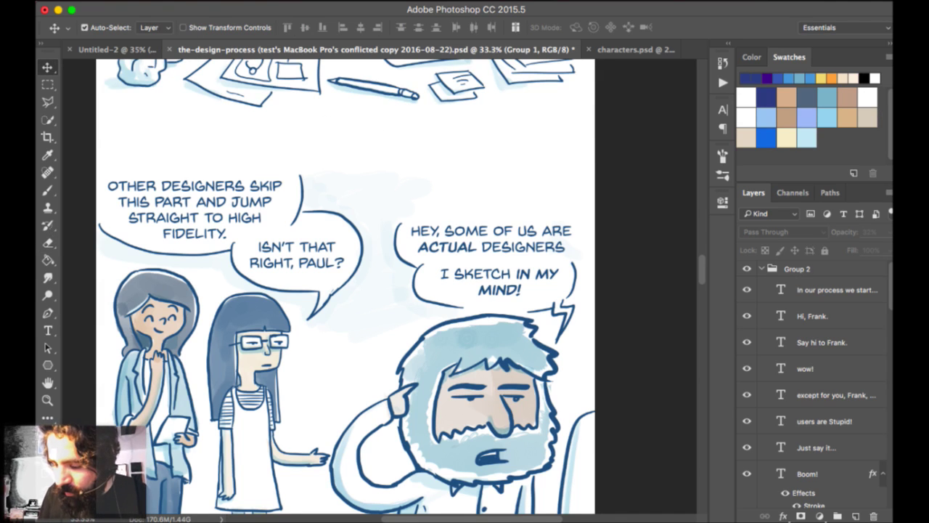
pyautogui.click(154, 27)
pyautogui.click(149, 28)
pyautogui.click(254, 103)
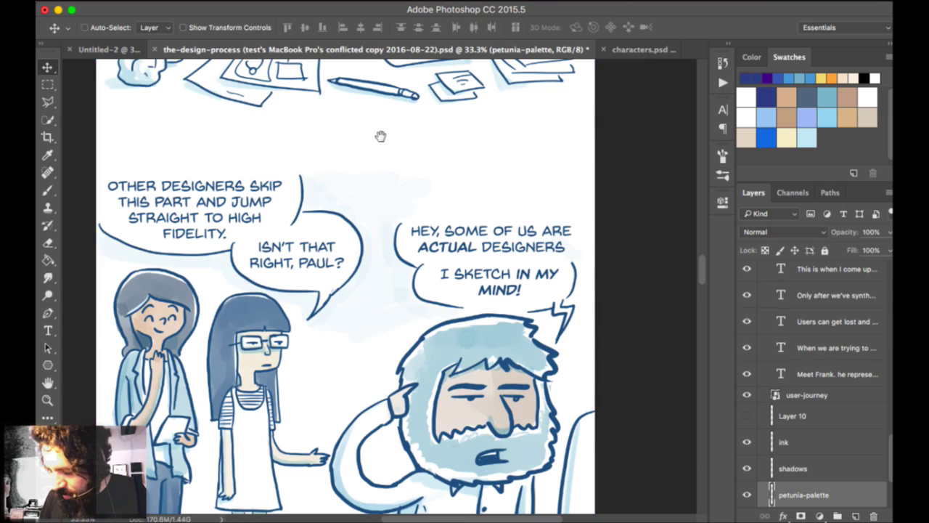
# Hide the petunia-palette and shadows layers in the panel with Paul to isolate its ink lines.
pyautogui.scroll(-5, 380, 135)
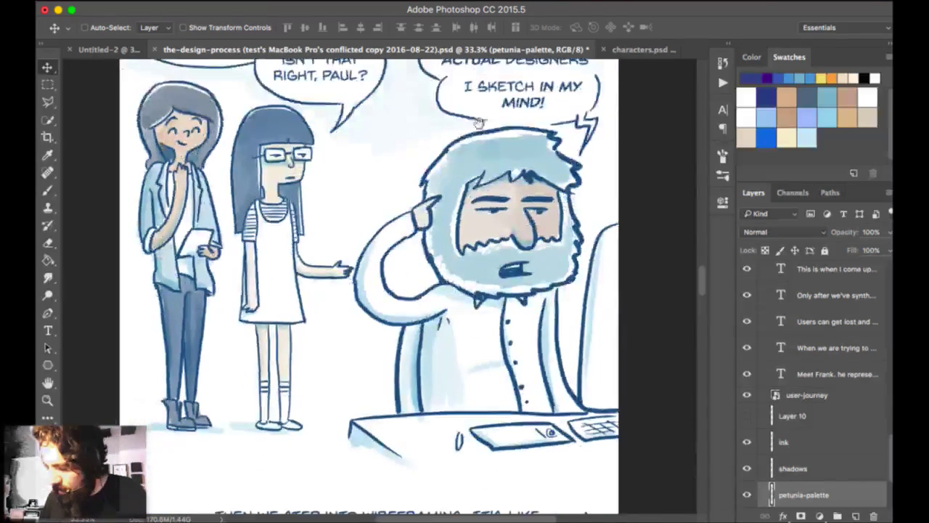
pyautogui.moveTo(479, 124); pyautogui.dragTo(476, 122)
pyautogui.press('super+comma')
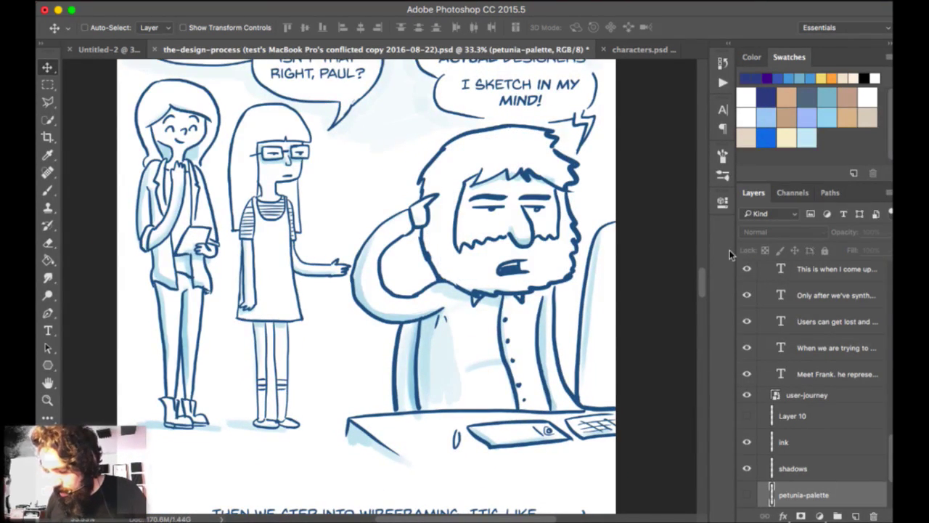
pyautogui.hotkey('alt', ']')
pyautogui.press('super+comma')
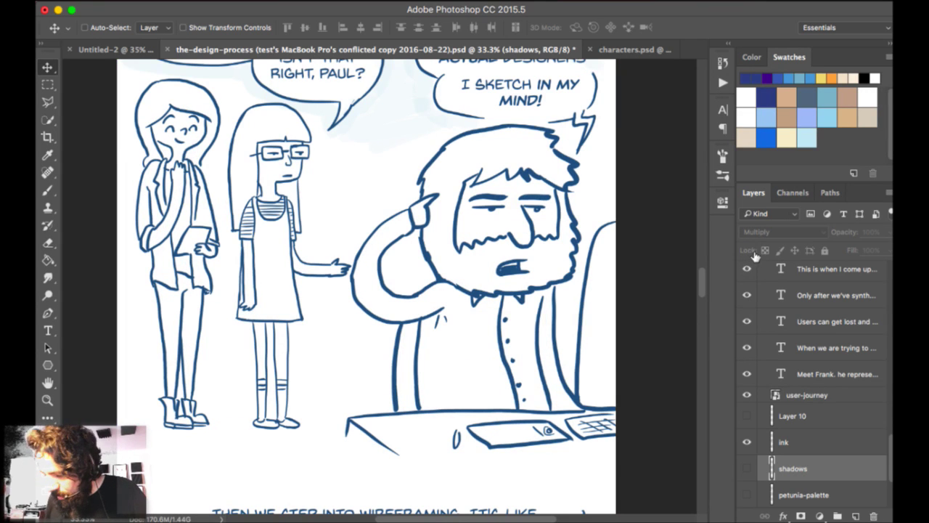
# Examine the inked linework of Petunia and Fran up close and select the ink layer.
pyautogui.scroll(3, 557, 145)
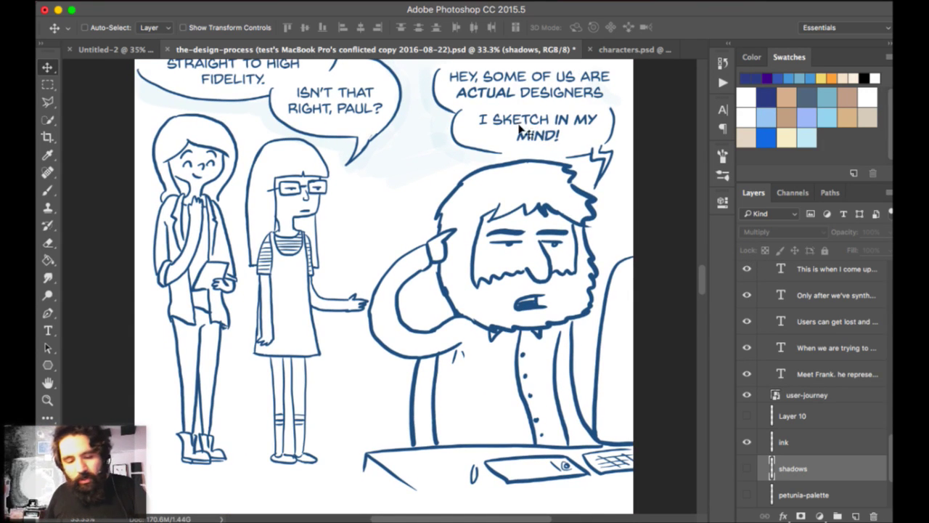
pyautogui.press('super+equal')
pyautogui.hscroll(-5, 437, 96)
pyautogui.scroll(4, 438, 96)
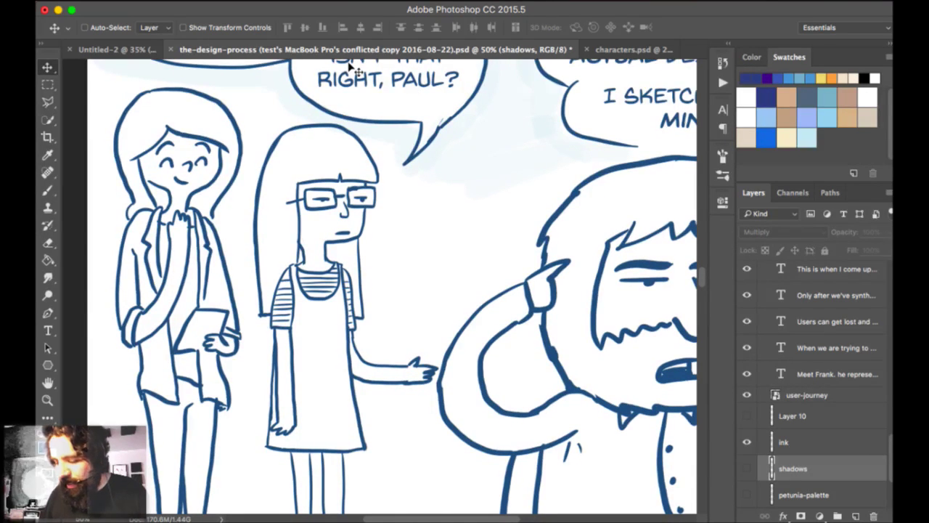
pyautogui.press('super+minus')
pyautogui.hotkey('alt', ']')
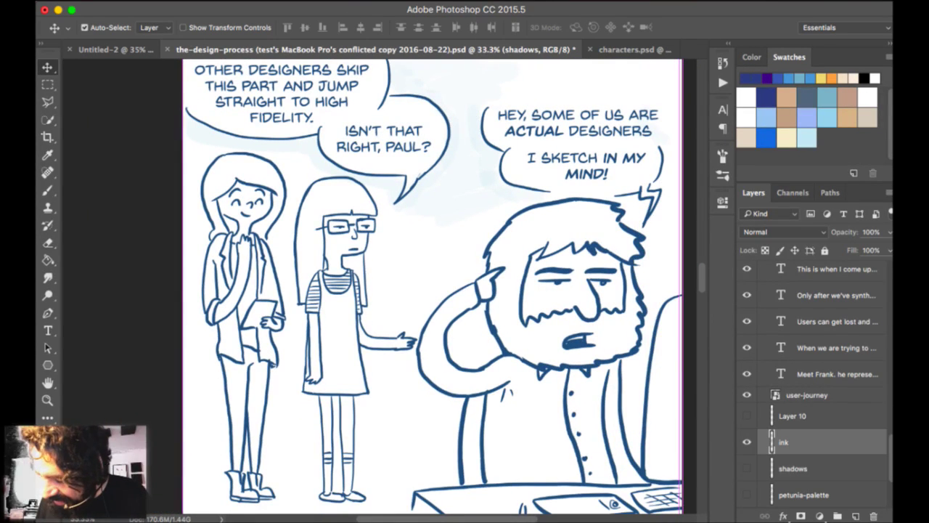
# Show the Group 1 sketches beneath the ink linework in the panel with Paul.
pyautogui.scroll(-4, 579, 70)
pyautogui.hscroll(3, 579, 71)
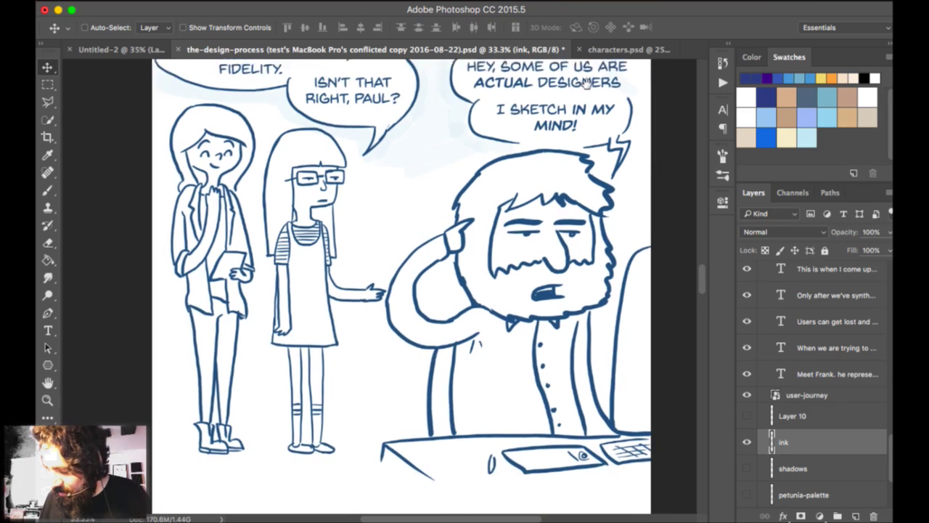
pyautogui.scroll(-1, 579, 70)
pyautogui.hscroll(1, 579, 70)
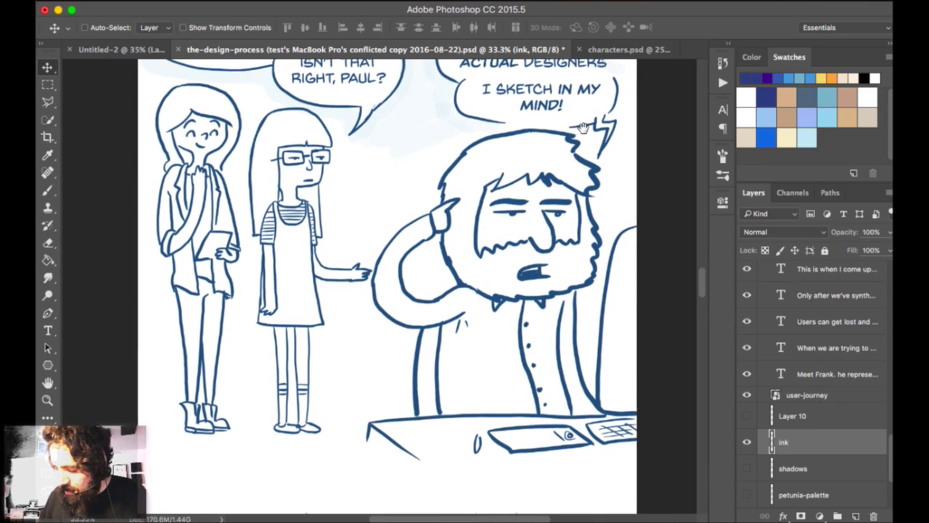
pyautogui.scroll(-1, 583, 127)
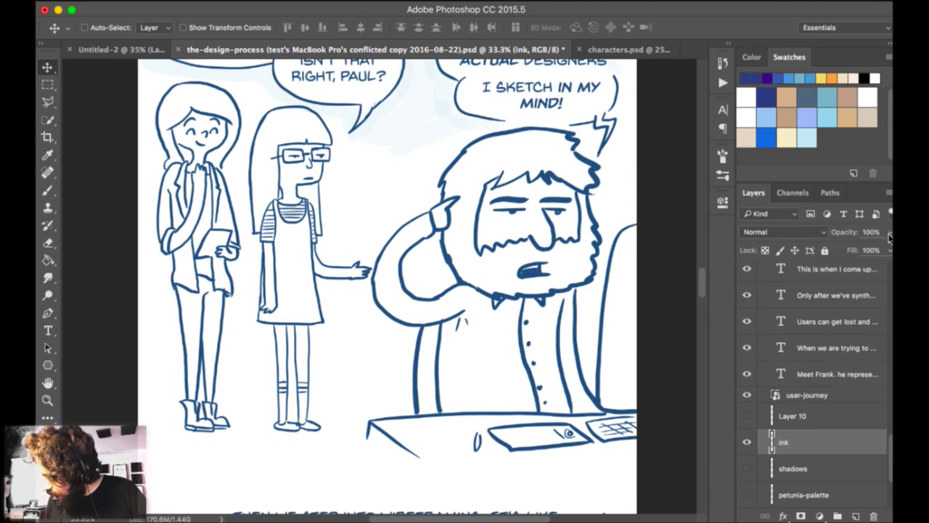
pyautogui.scroll(-5, 891, 314)
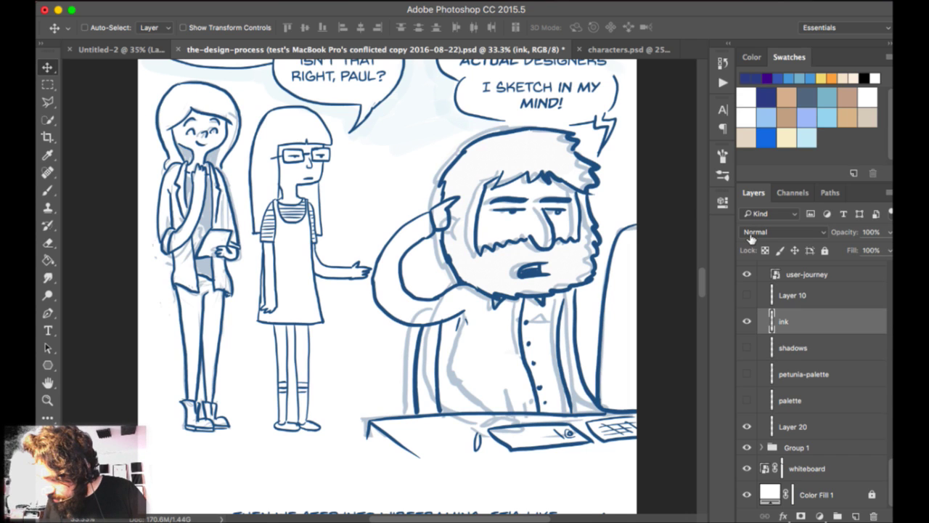
# Examine how the ink lines follow the underlying sketches in the panel with Paul, the wireframing panel and the desk-sketching panel.
pyautogui.press('super+equal')
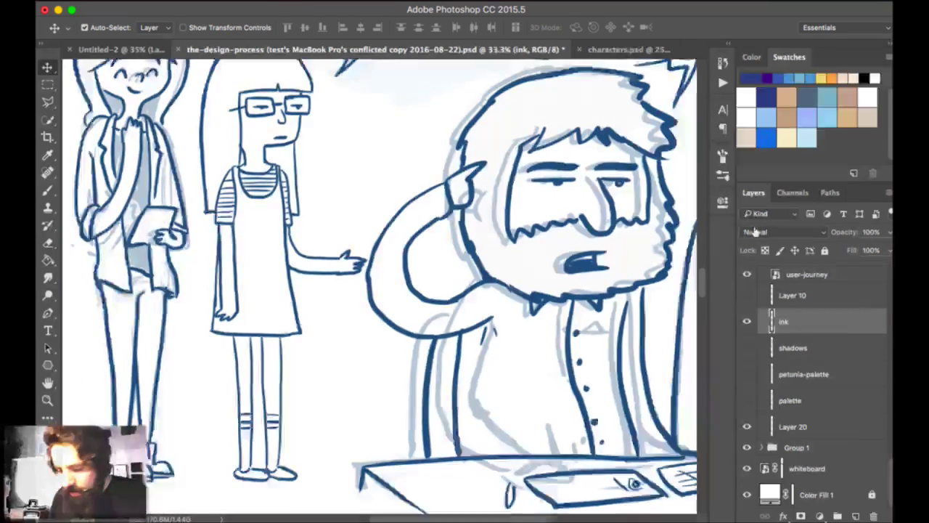
pyautogui.moveTo(530, 190); pyautogui.dragTo(638, 274)
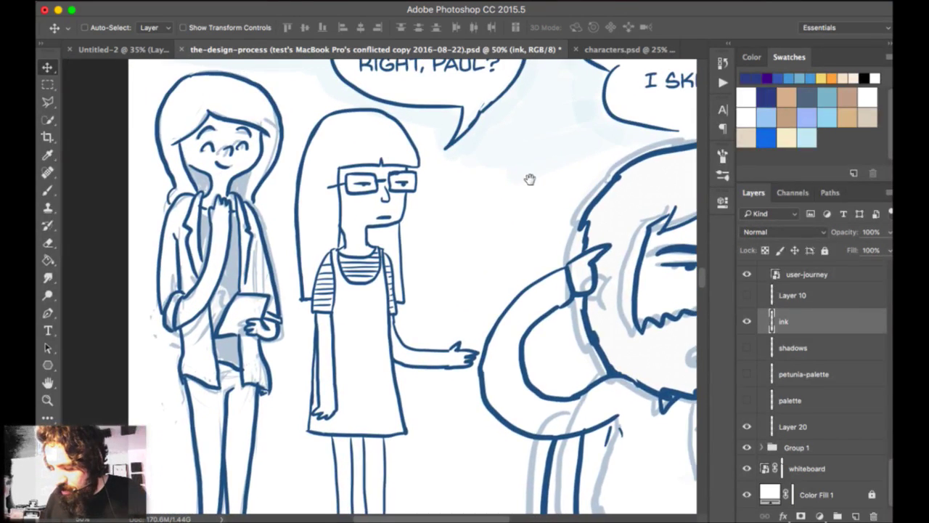
pyautogui.moveTo(529, 181); pyautogui.dragTo(408, 40)
pyautogui.moveTo(593, 104); pyautogui.dragTo(553, 5)
pyautogui.scroll(-10, 585, 166)
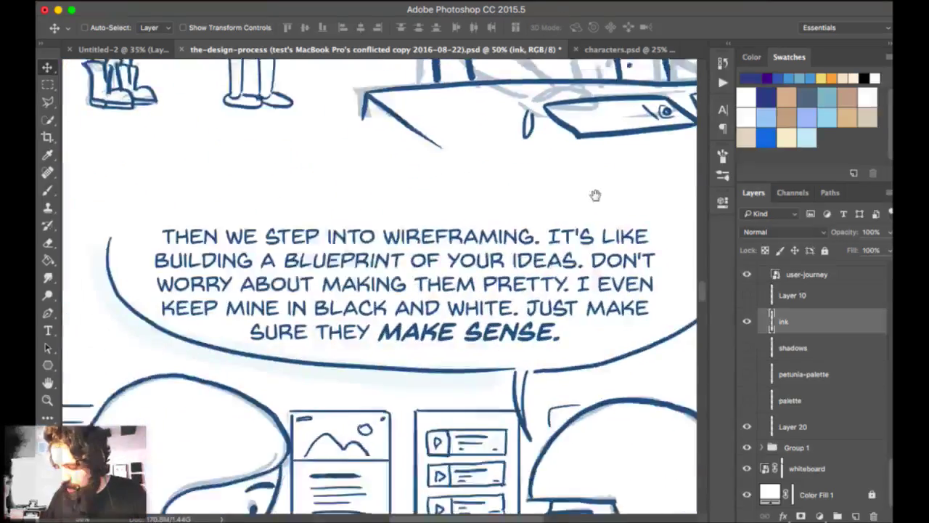
pyautogui.scroll(-5, 603, 152)
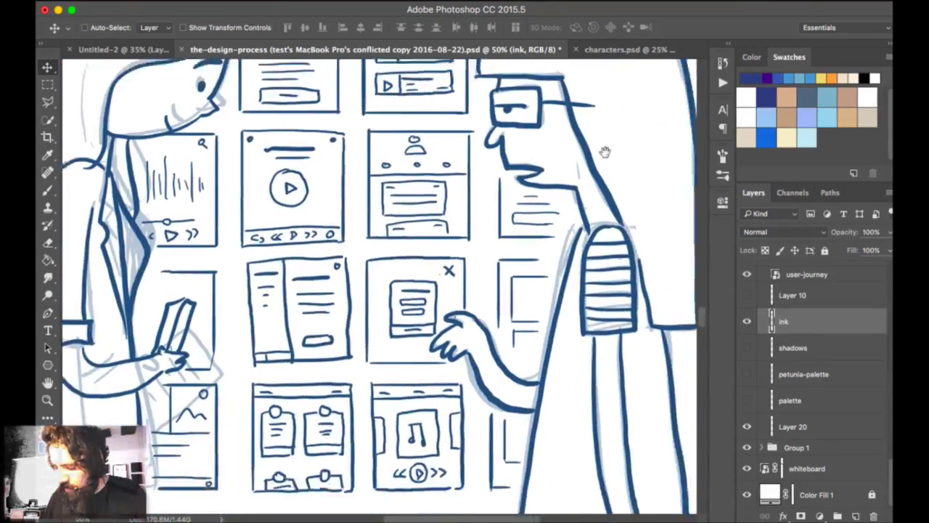
pyautogui.press('super+minus')
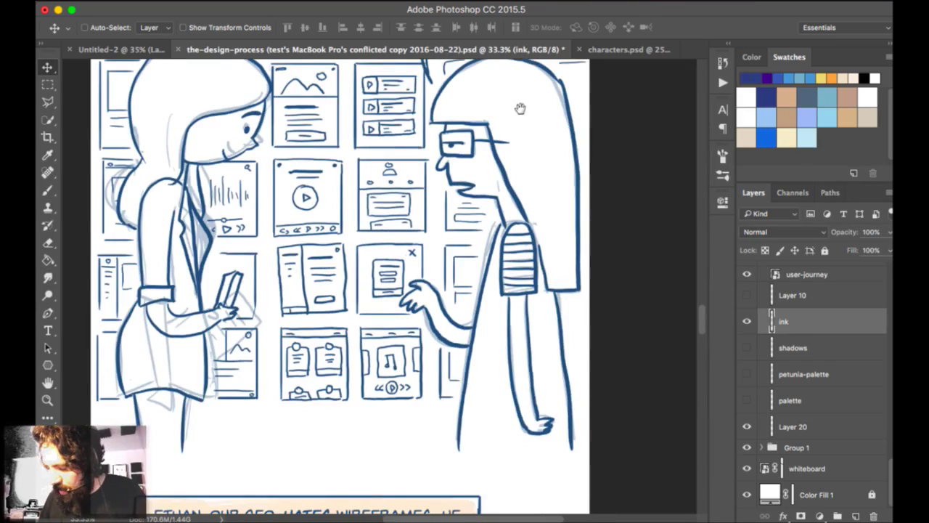
pyautogui.scroll(10, 521, 108)
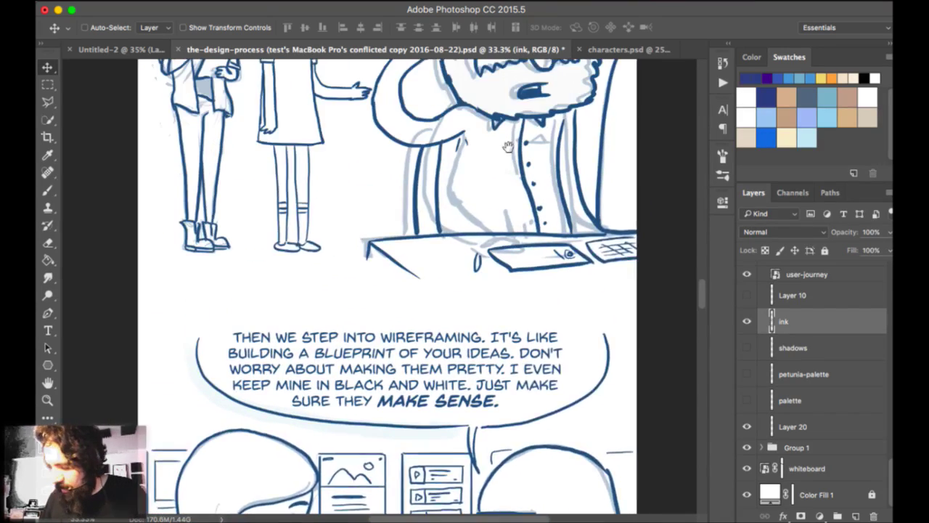
pyautogui.scroll(2, 508, 147)
pyautogui.scroll(15, 527, 81)
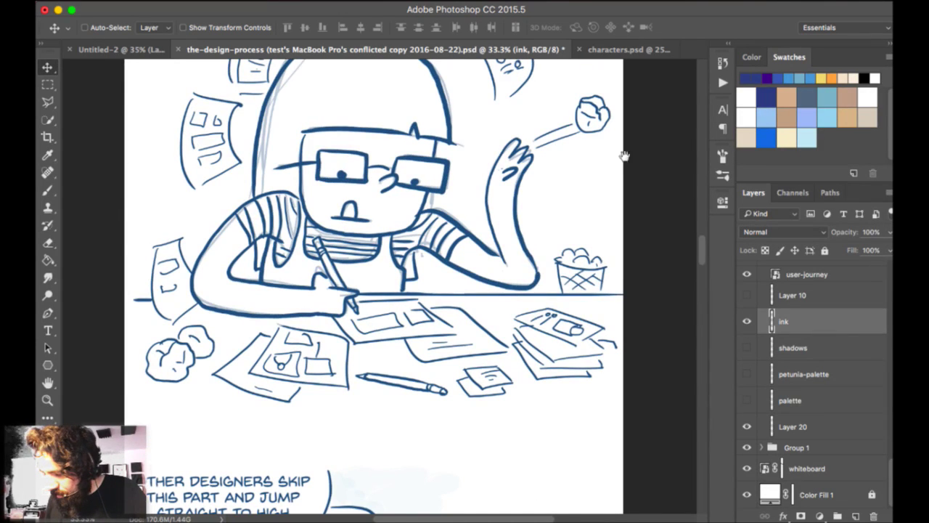
pyautogui.scroll(5, 560, 162)
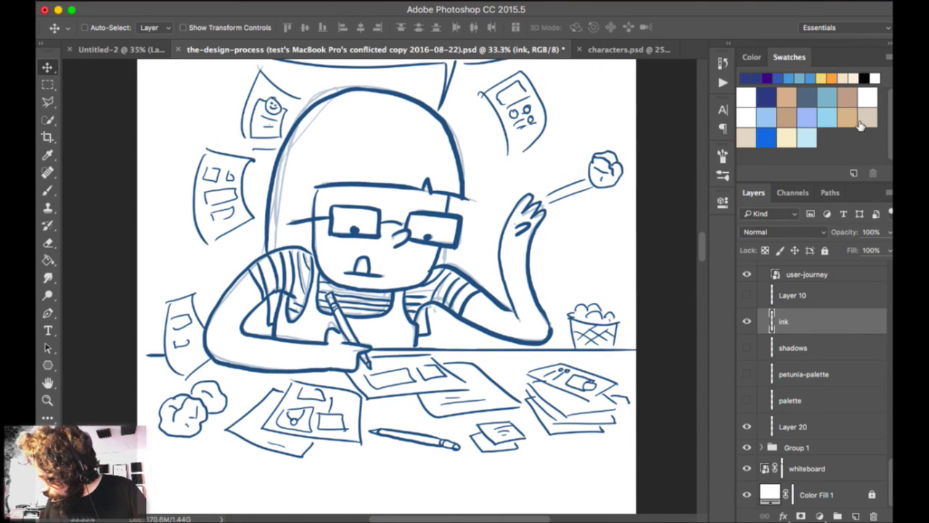
# Collapse Group 2 and switch its visibility off and on to compare the desk-sketching panel's ink with its sketch.
pyautogui.click(887, 265)
pyautogui.click(762, 269)
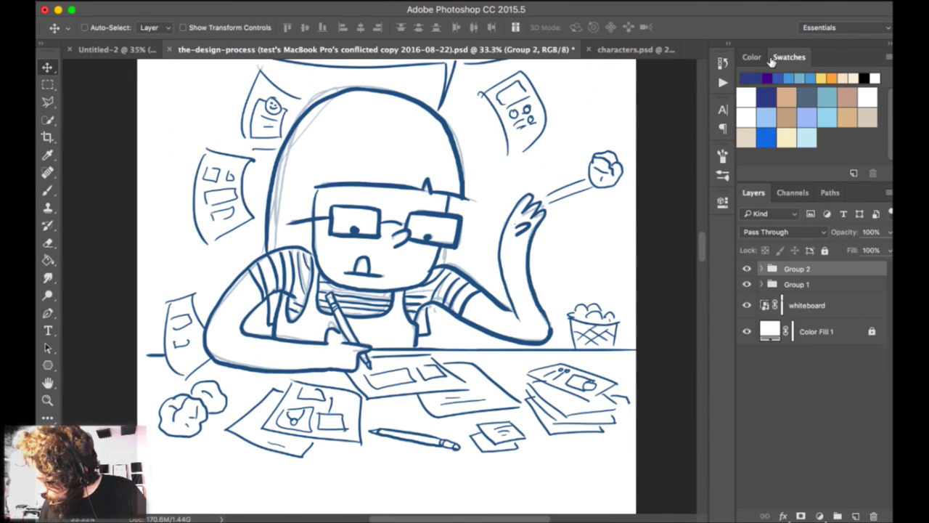
pyautogui.click(747, 268)
pyautogui.click(747, 268)
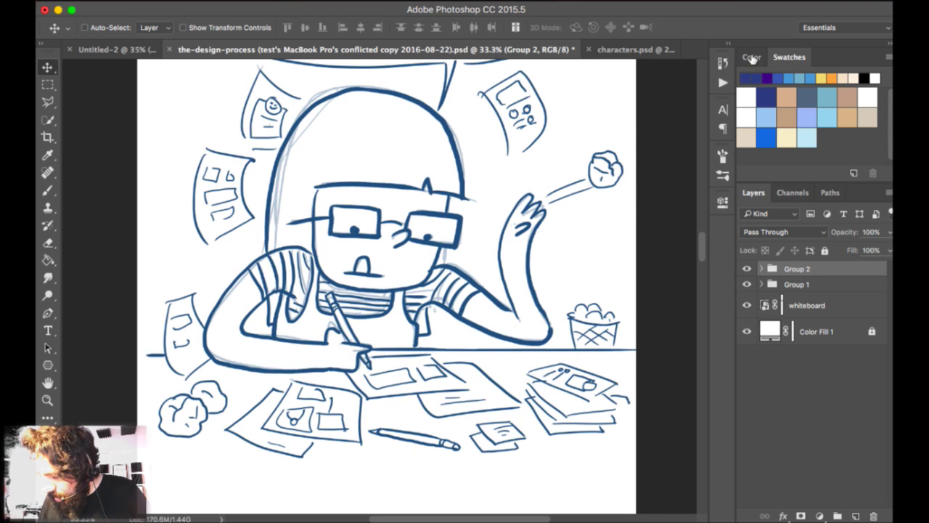
# Compare ink and sketch in the "BOOM!" whiteboard panel by toggling the visibility of Group 1 and Group 2.
pyautogui.scroll(15, 592, 89)
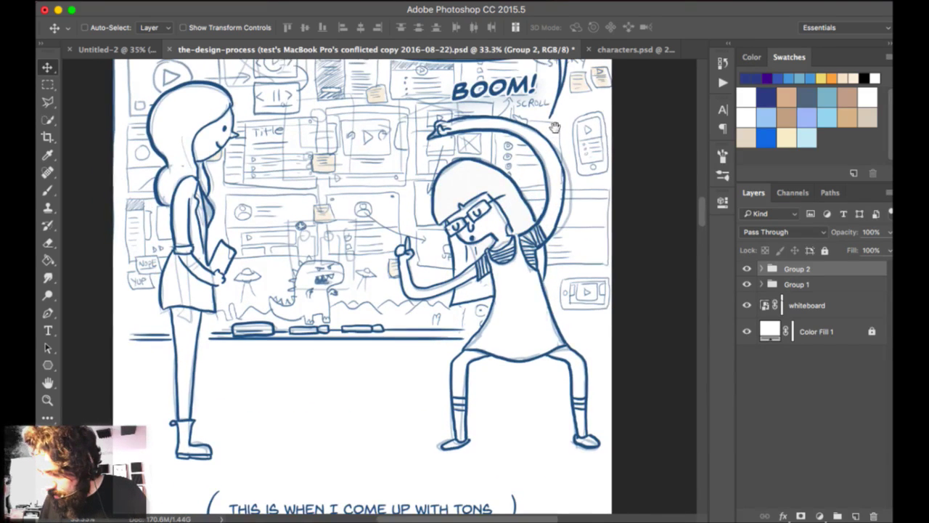
pyautogui.click(747, 284)
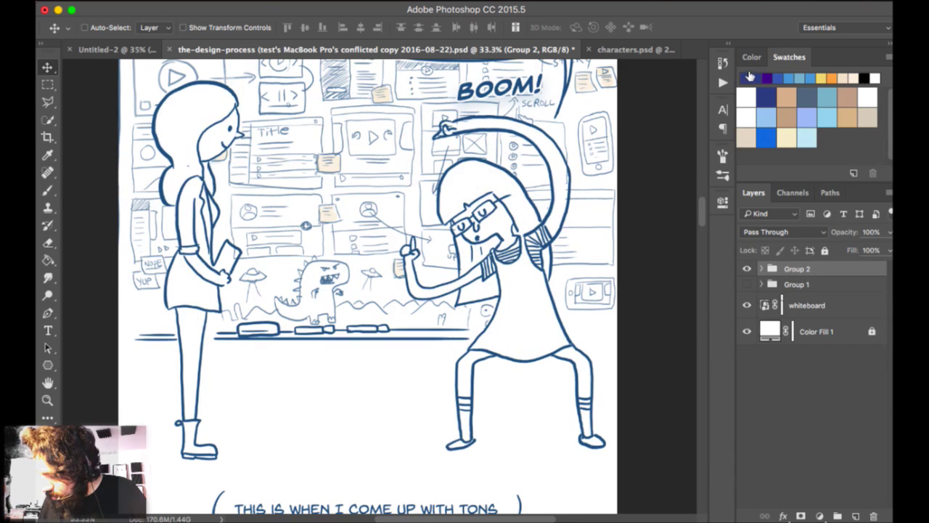
pyautogui.click(747, 269)
pyautogui.click(747, 285)
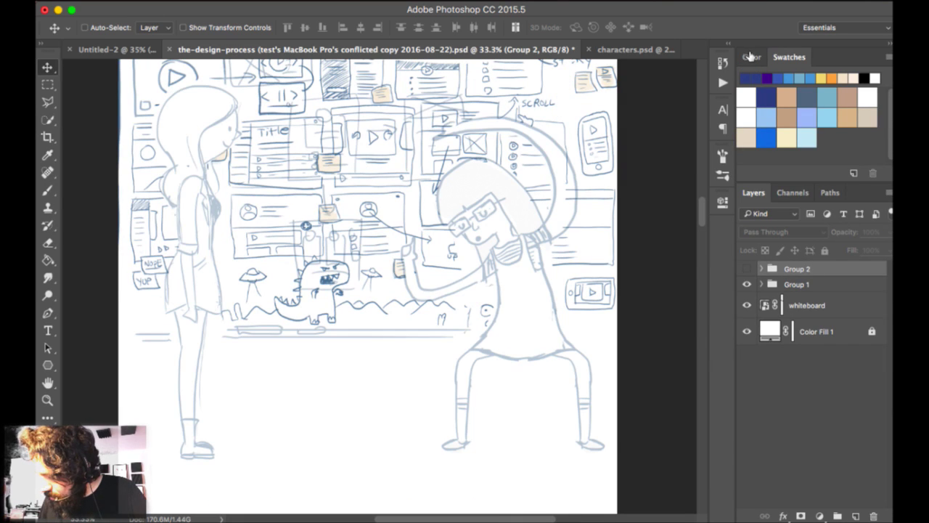
pyautogui.click(747, 268)
# Compare the sketch with the ink in the "Users are stupid!" panel, leaving only Group 2's finished linework shown and Group 1 hidden.
pyautogui.scroll(15, 371, 291)
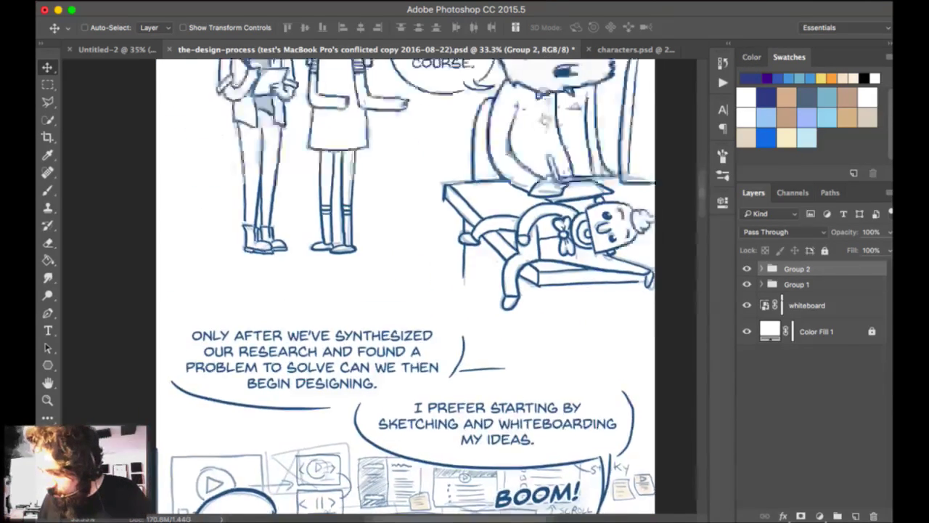
pyautogui.press('super+comma')
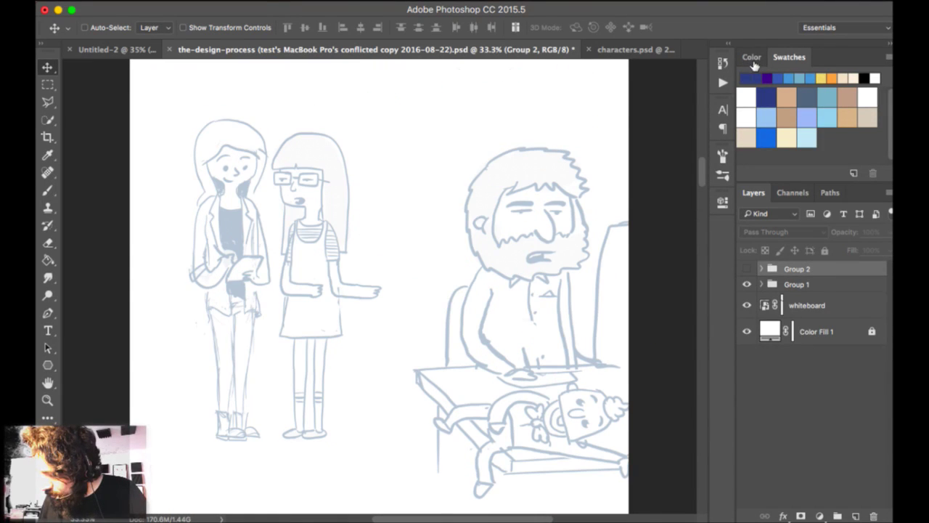
pyautogui.click(747, 284)
pyautogui.click(747, 284)
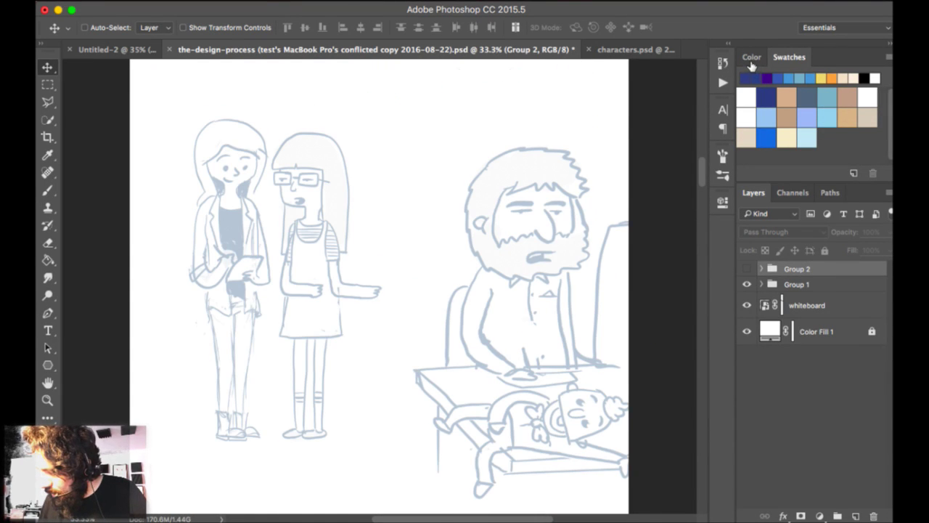
pyautogui.click(747, 284)
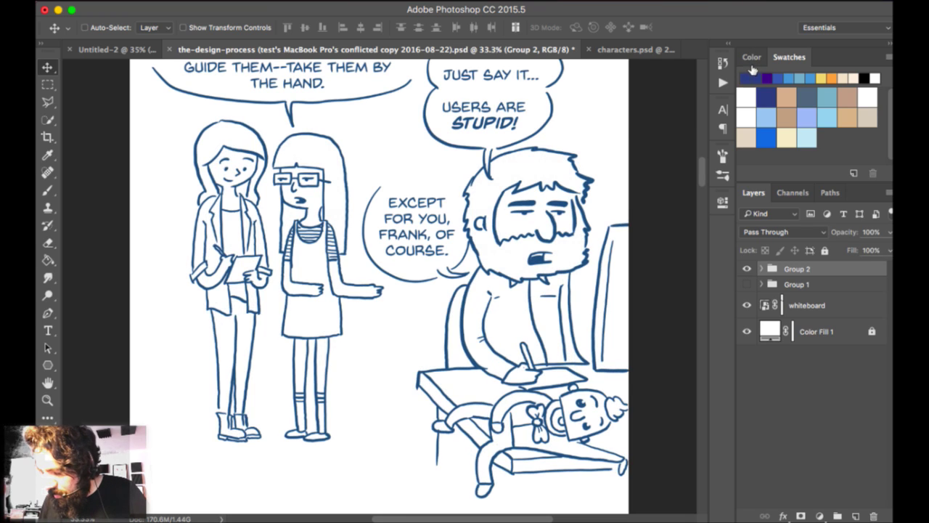
# Compare sketch and ink in the user-journey "Wow!" panel by toggling both groups, ending with Group 2 shown and Group 1 hidden.
pyautogui.scroll(10, 378, 290)
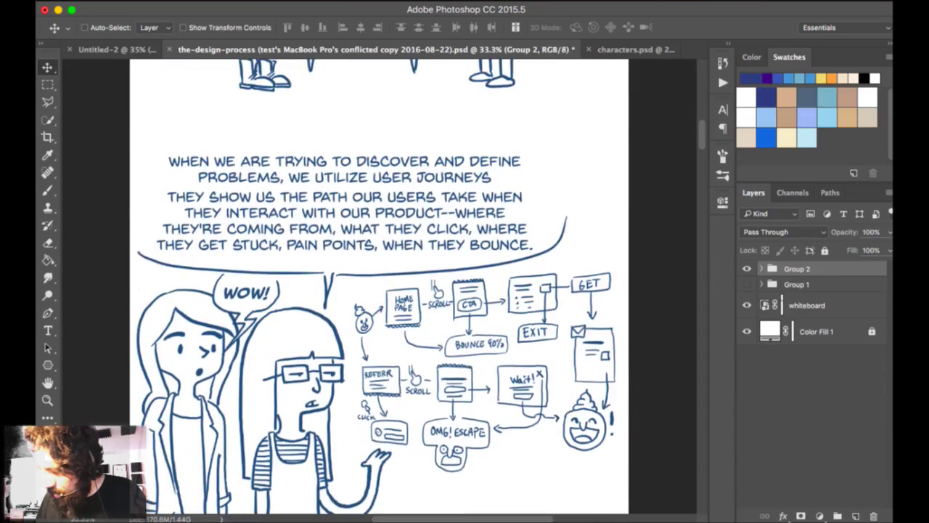
pyautogui.scroll(-3, 378, 291)
pyautogui.click(747, 285)
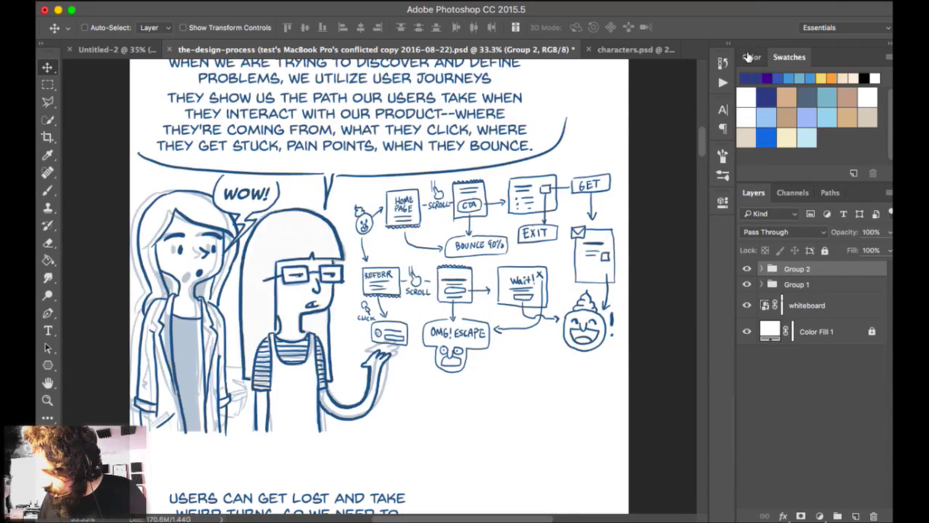
pyautogui.click(747, 269)
pyautogui.click(747, 269)
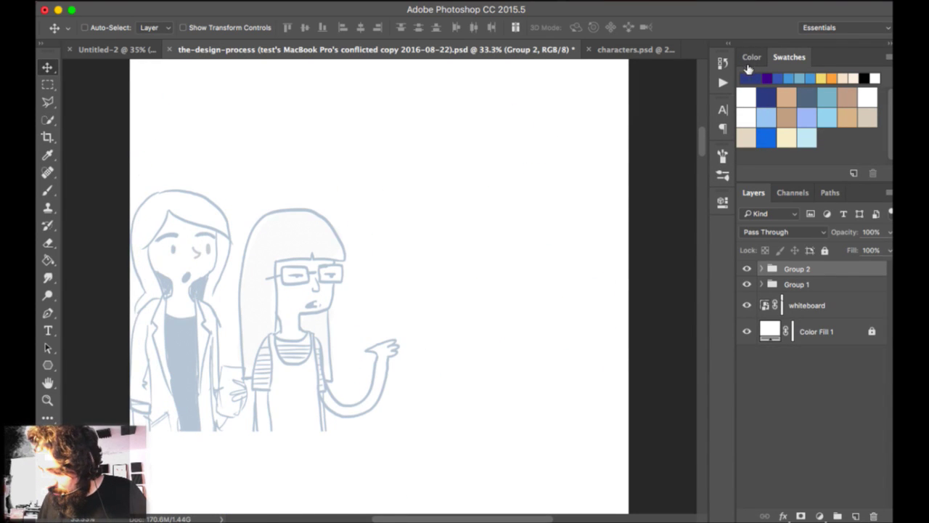
pyautogui.click(747, 284)
# Review the inked "Hi, Frank." panel and switch to characters.psd to compare its figures with the Petunia and Fran templates.
pyautogui.scroll(15, 595, 150)
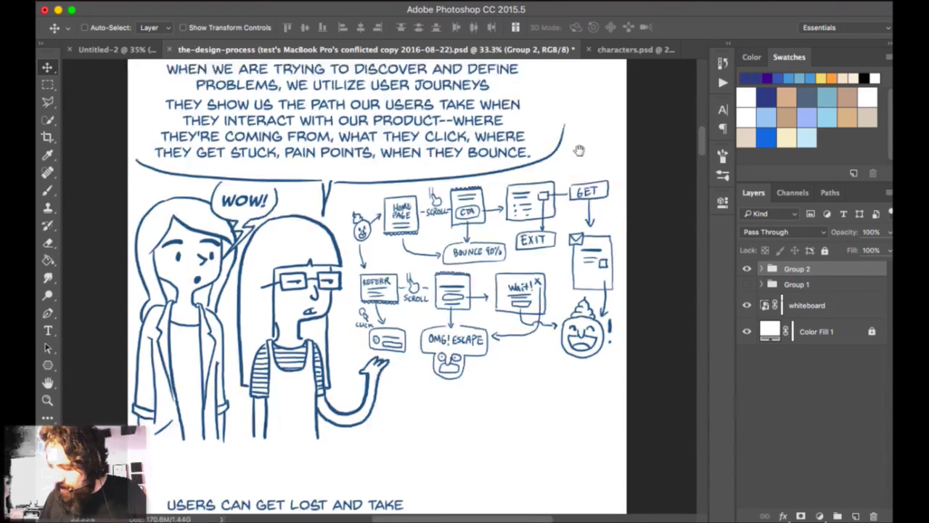
pyautogui.scroll(-5, 587, 122)
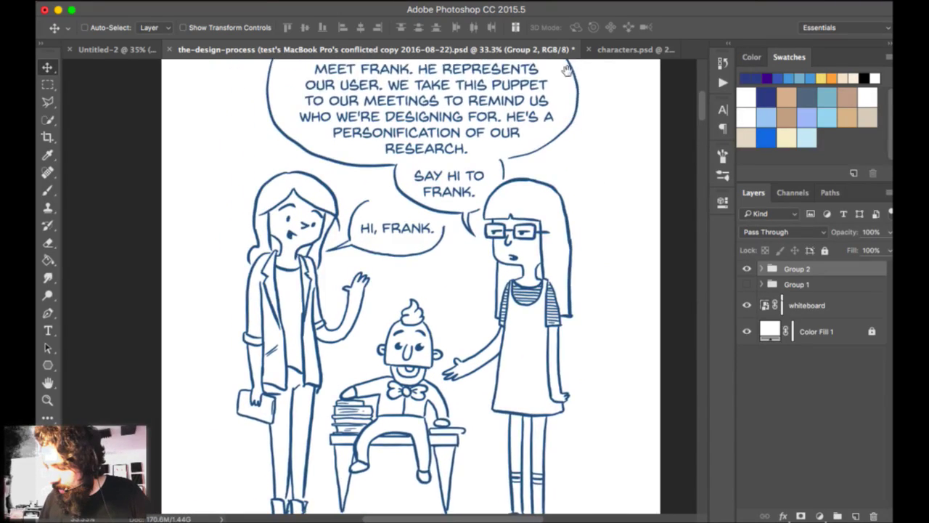
pyautogui.scroll(-3, 588, 130)
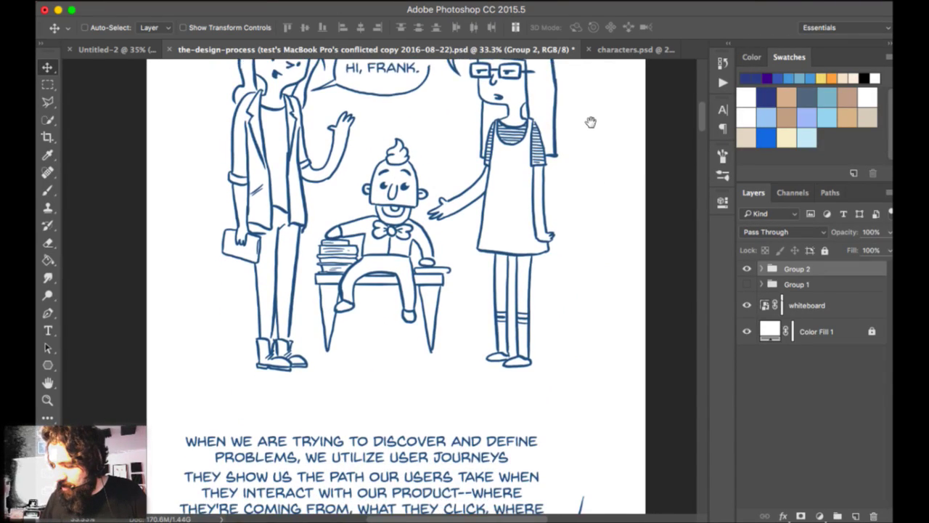
pyautogui.click(597, 50)
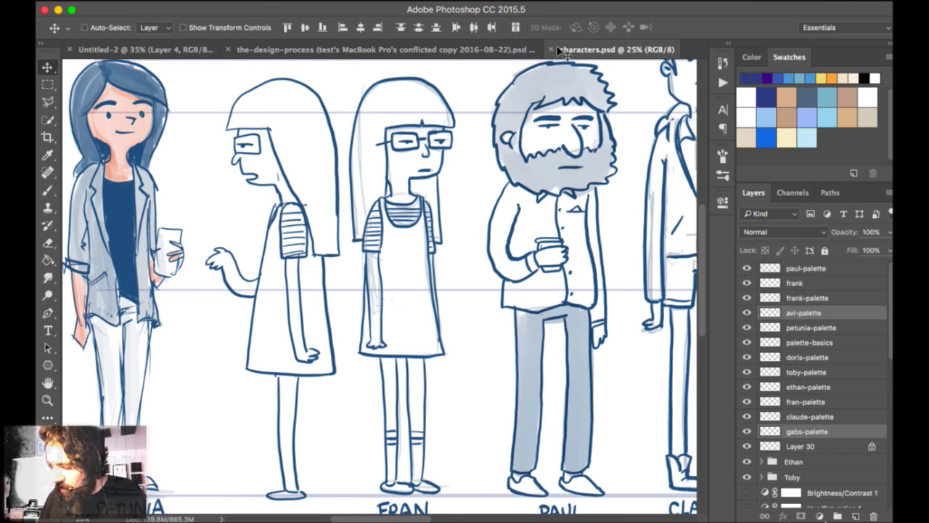
pyautogui.moveTo(437, 271); pyautogui.dragTo(486, 253)
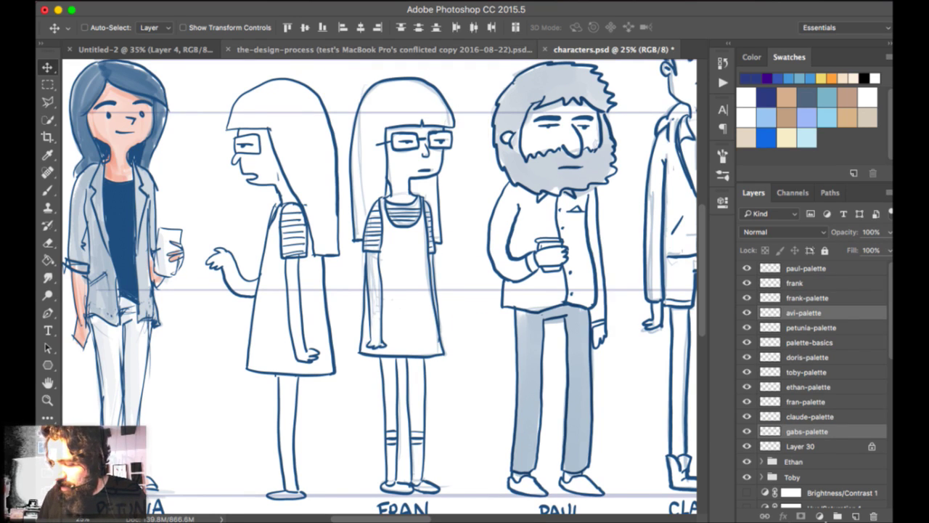
# Return to the design-process comic and expand Group 2 to locate its ink, shadows and palette layers.
pyautogui.click(523, 50)
pyautogui.scroll(6, 566, 102)
pyautogui.scroll(-4, 566, 106)
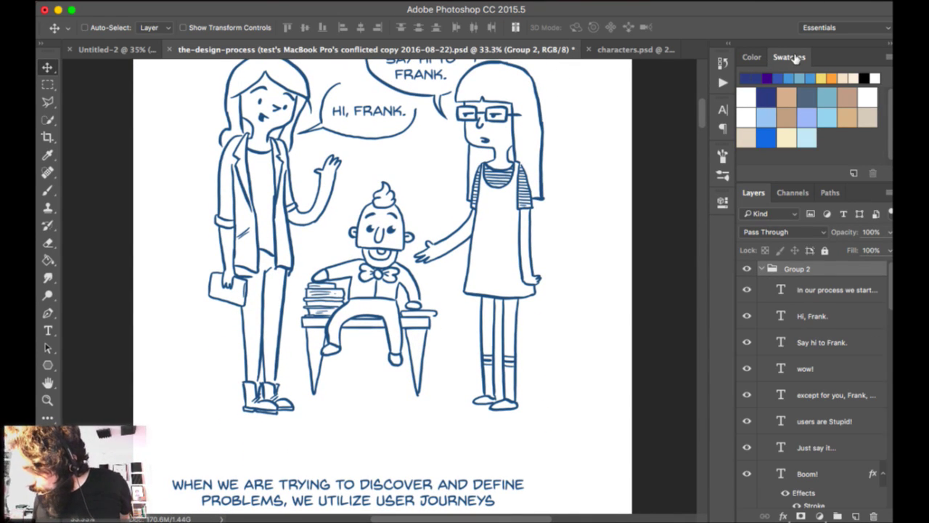
pyautogui.scroll(-10, 813, 385)
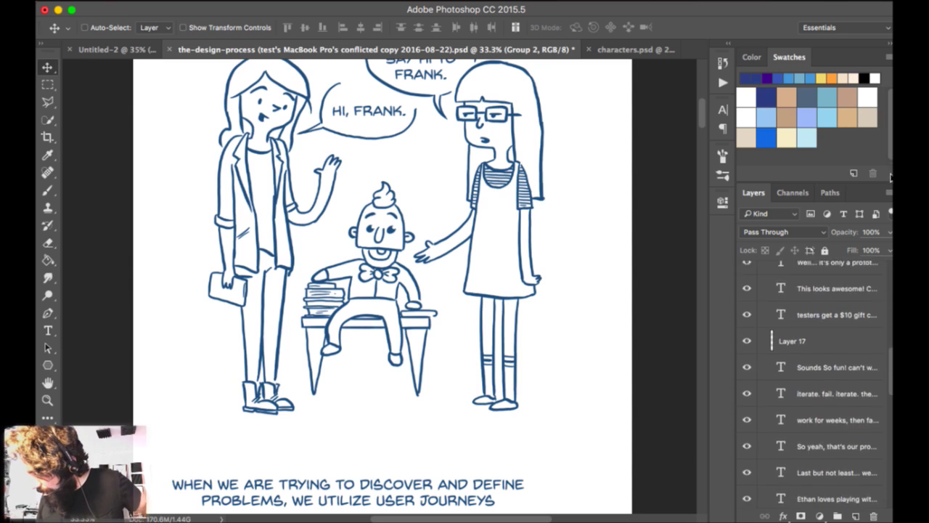
pyautogui.scroll(-5, 886, 290)
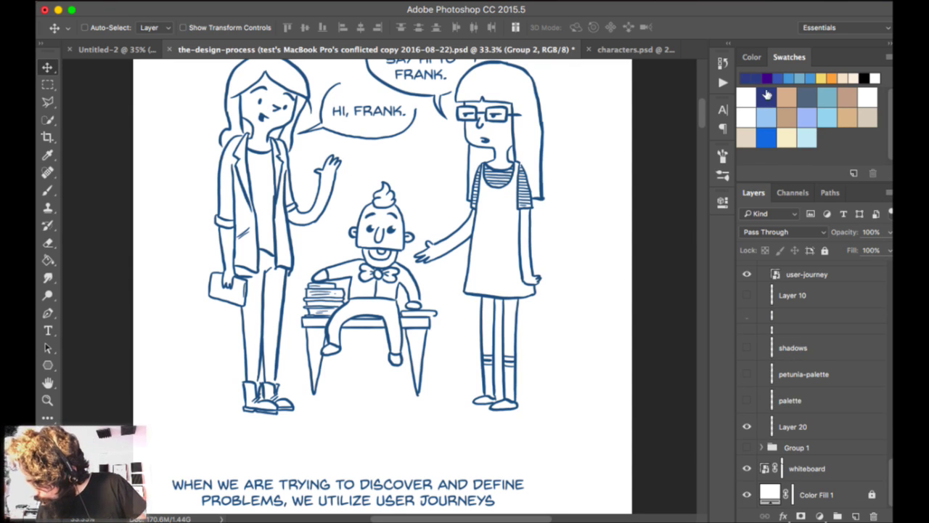
# Toggle the ink, shadows and petunia-palette layers in turn to demonstrate the separate layers of the "Hi, Frank." panel.
pyautogui.click(747, 321)
pyautogui.click(747, 321)
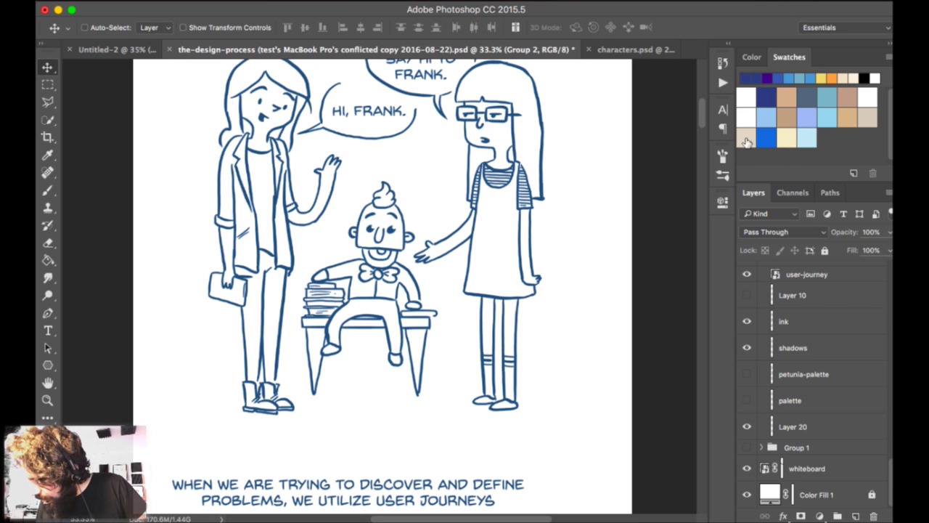
pyautogui.click(747, 347)
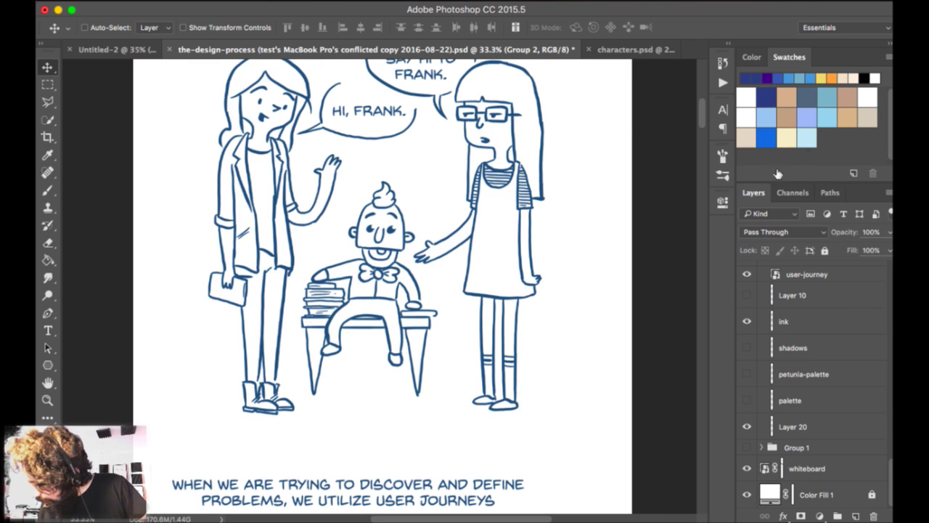
pyautogui.click(747, 374)
pyautogui.click(747, 374)
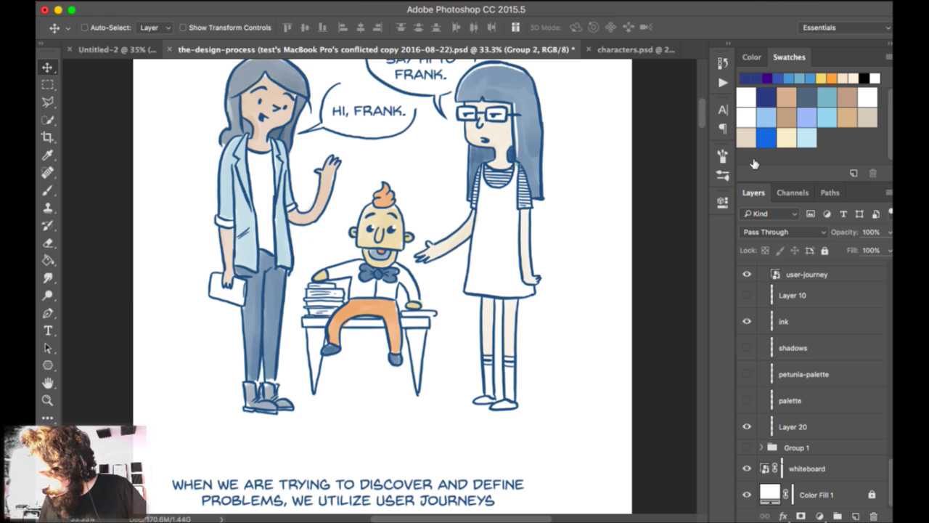
# Select the petunia-palette layer and show it together with the ink in the "Hi, Frank." panel.
pyautogui.click(804, 373)
pyautogui.click(747, 374)
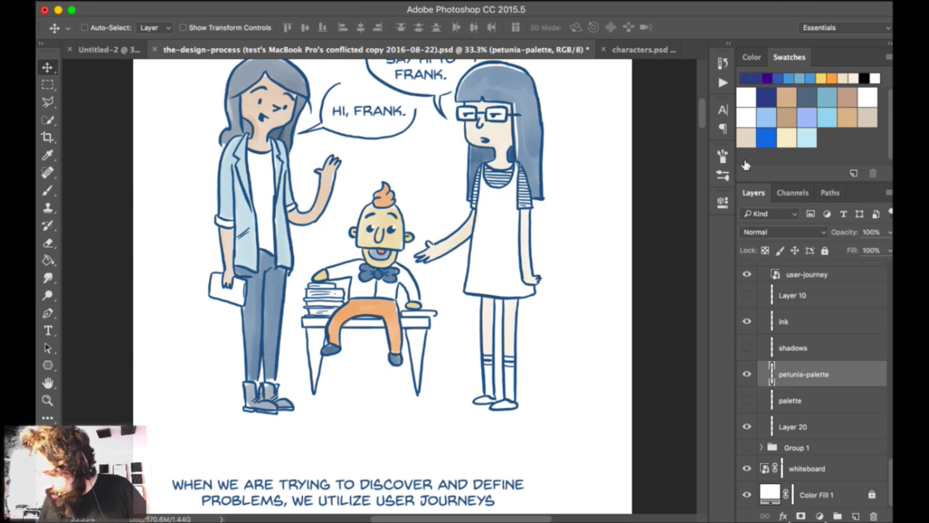
pyautogui.scroll(2, 564, 104)
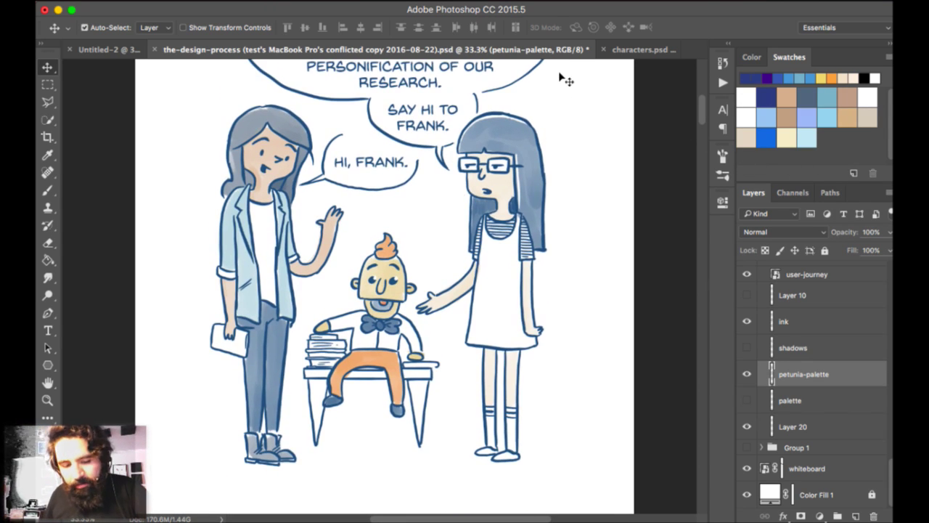
pyautogui.press('super+equal')
pyautogui.press('super+minus')
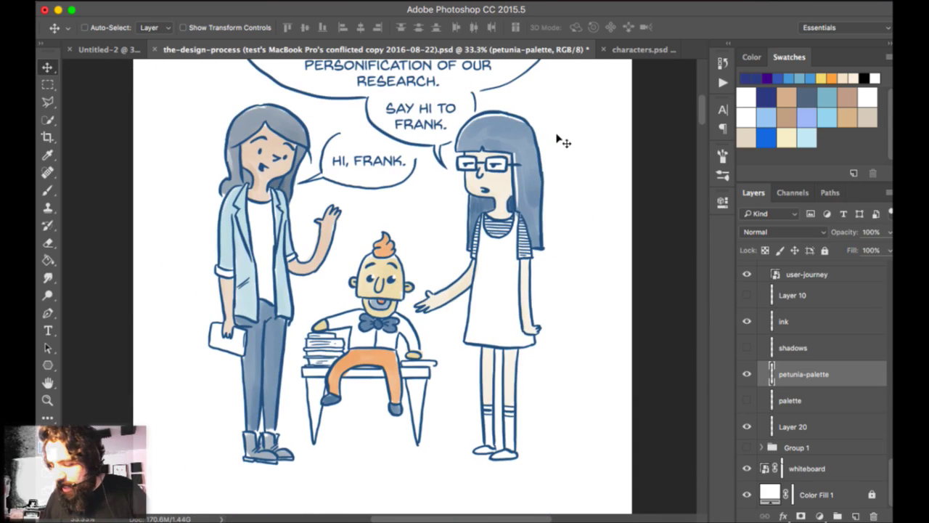
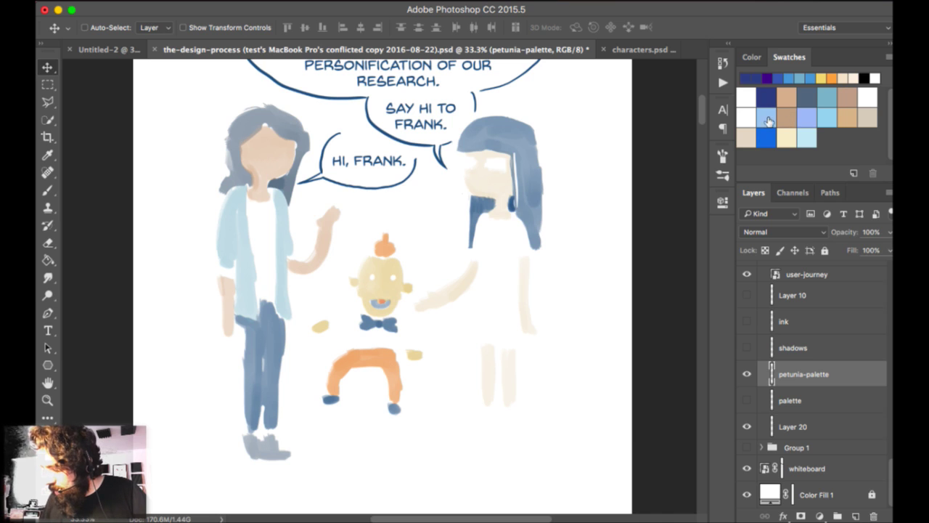
# Toggle the ink and petunia-palette layers in turn to compare flat colors and line art in the "Hi, Frank." panel.
pyautogui.hotkey('alt', ']')
pyautogui.hotkey('alt', ']')
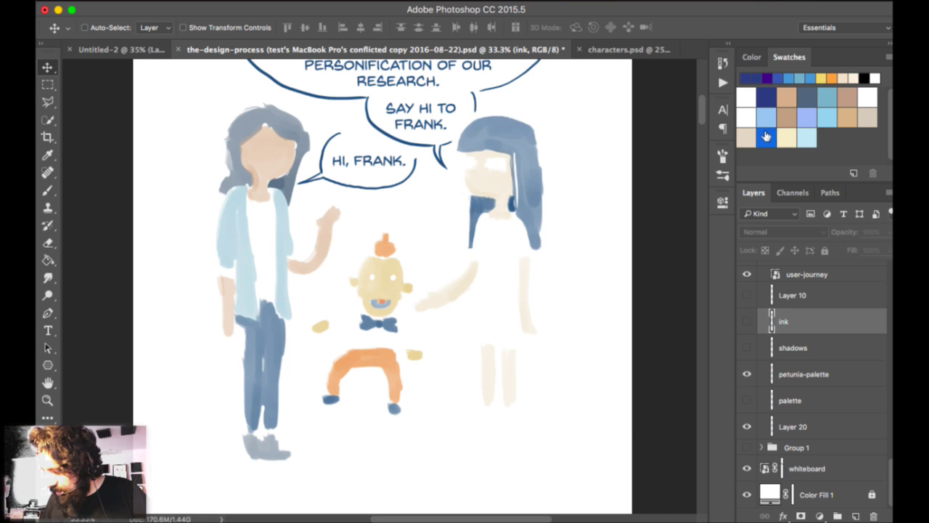
pyautogui.press('super+')
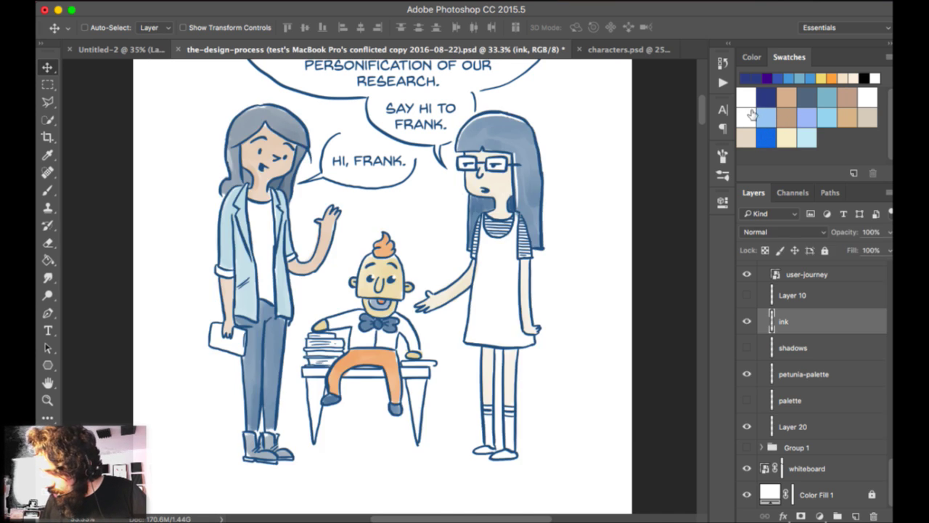
pyautogui.press('super+')
pyautogui.press('super+')
pyautogui.press('super+z')
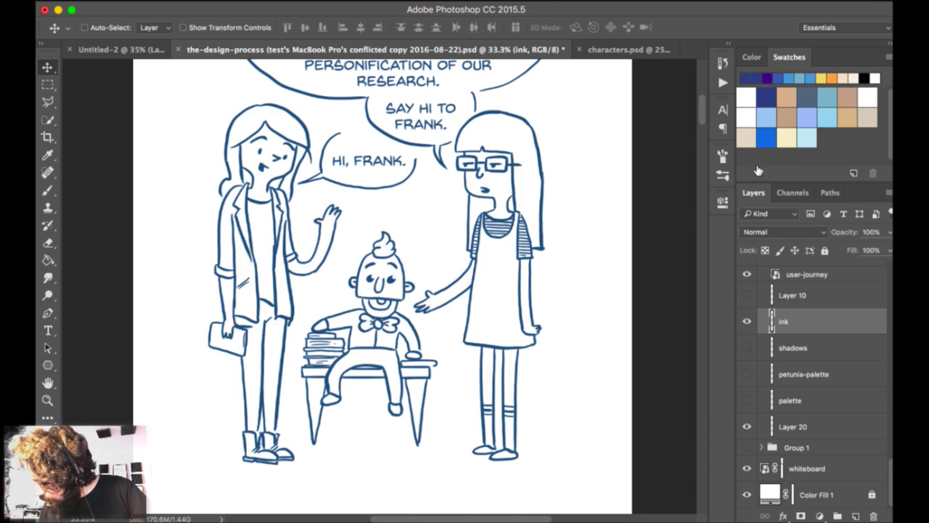
pyautogui.press('super+z')
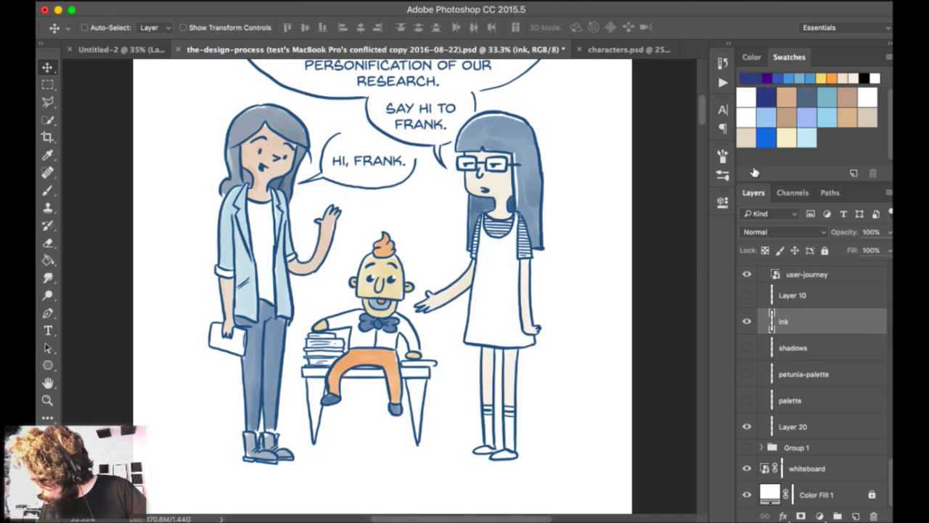
# Rename the petunia-palette layer to colors.
pyautogui.press('super+z')
pyautogui.hotkey('alt', '[')
pyautogui.press('super+r')
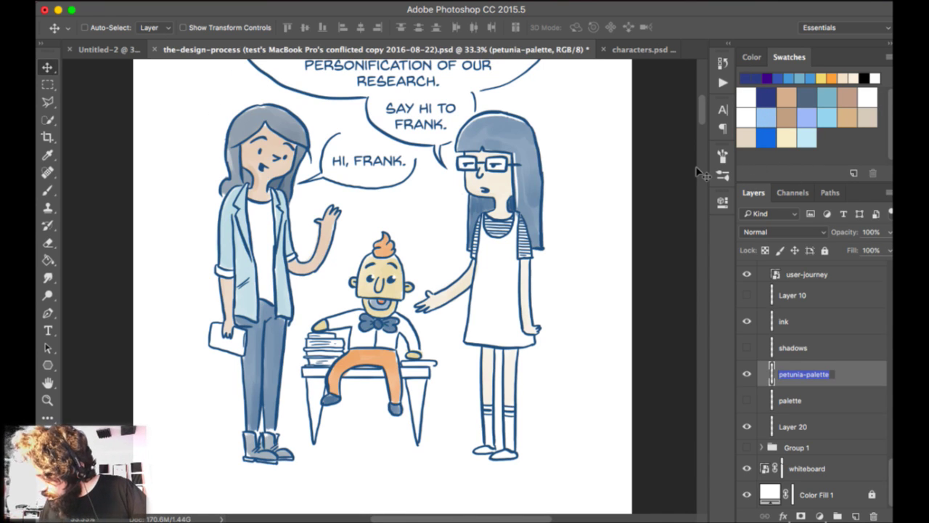
pyautogui.write('dolors')
pyautogui.press('Return')
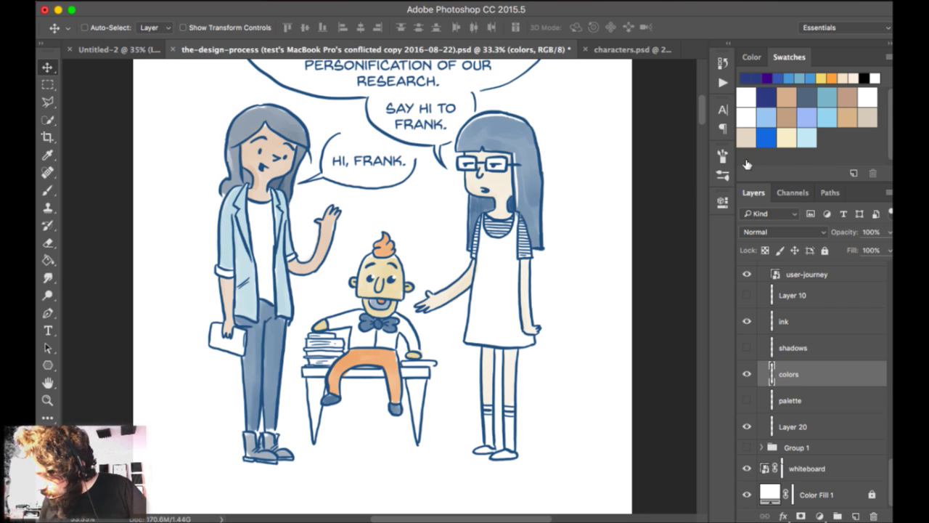
# Toggle the colors layer and hide the ink to examine the flat colors alone in the "Hi, Frank." panel.
pyautogui.click(747, 374)
pyautogui.click(747, 374)
pyautogui.click(747, 321)
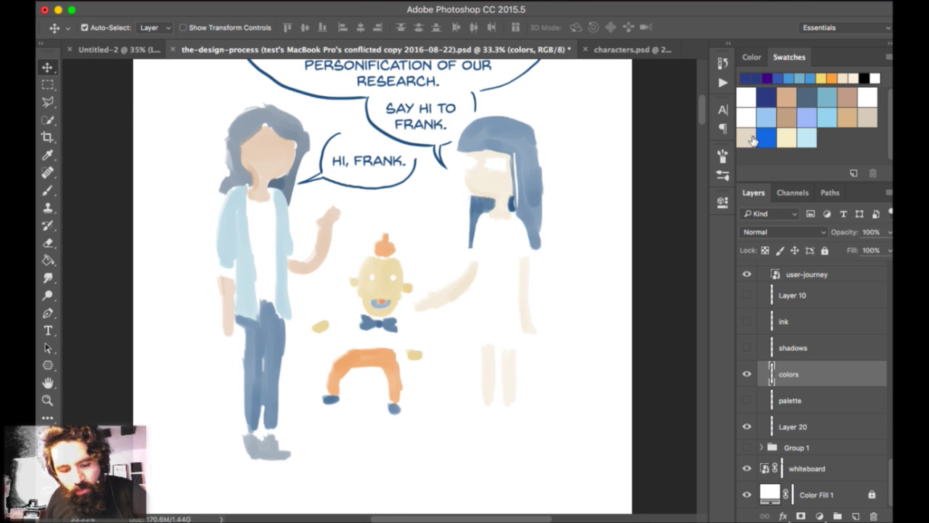
pyautogui.press('super+plus')
pyautogui.moveTo(555, 67); pyautogui.dragTo(575, 137)
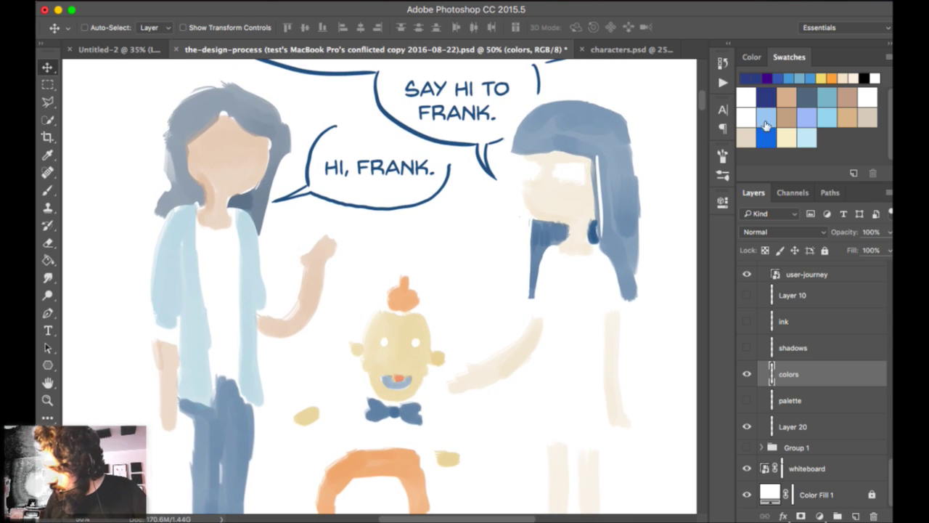
# Hide the colors layer, show the shadows layer, and examine its strokes in the "Hi, Frank." and "Wow!" panels.
pyautogui.press('super+comma')
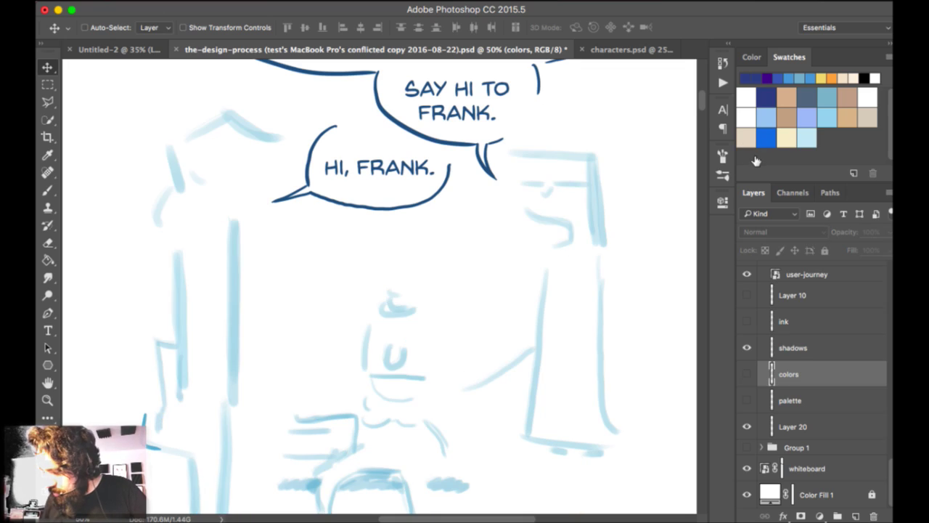
pyautogui.scroll(-15, 617, 175)
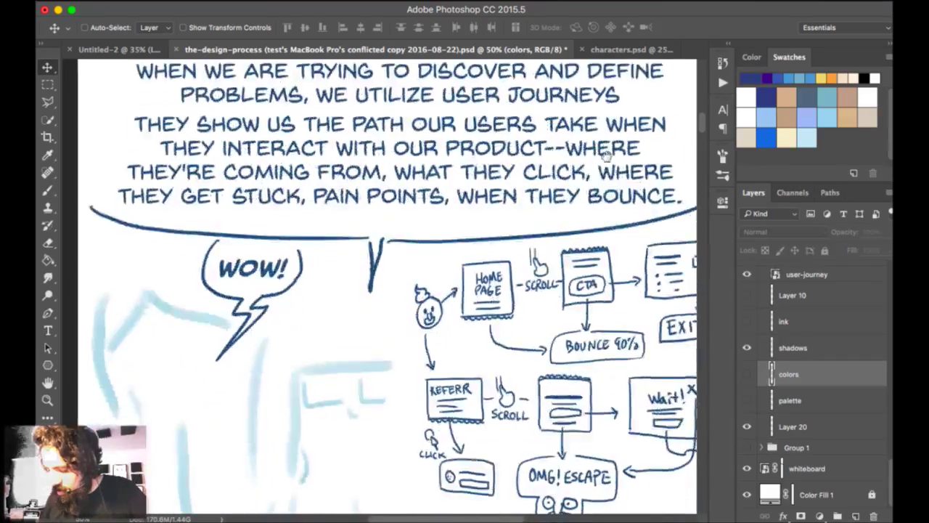
pyautogui.scroll(-8, 628, 88)
pyautogui.hscroll(-3, 629, 88)
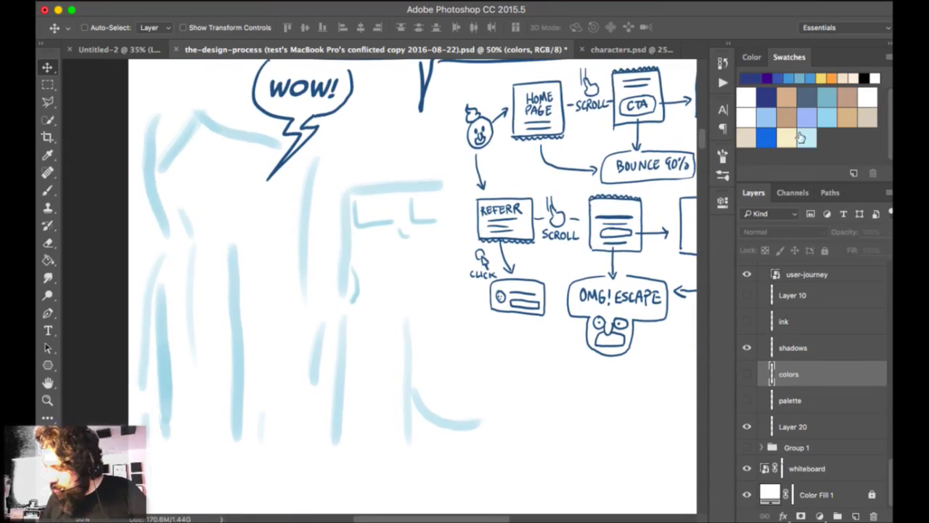
# Select the shadows layer and try a periwinkle stroke with the 30 px brush beside the "Wow!" figures, undoing it.
pyautogui.hotkey('alt', ']')
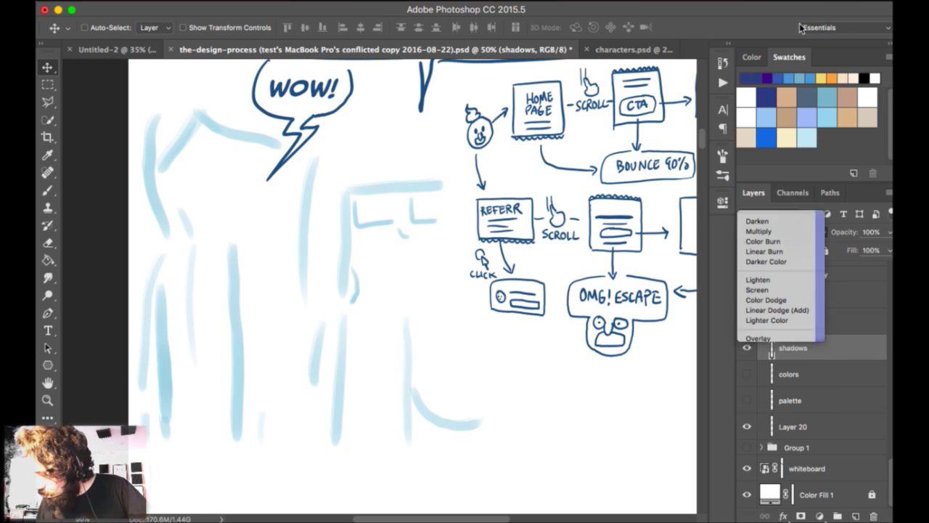
pyautogui.press('b')
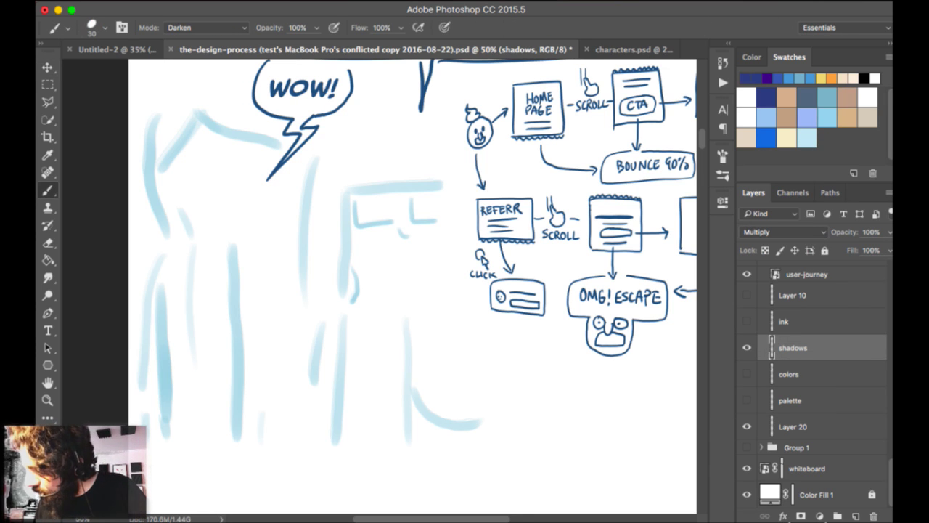
pyautogui.click(807, 118)
pyautogui.moveTo(482, 348)
pyautogui.mouseDown()
pyautogui.moveTo(543, 390)
pyautogui.moveTo(581, 397)
pyautogui.mouseUp()
pyautogui.press('super+z')
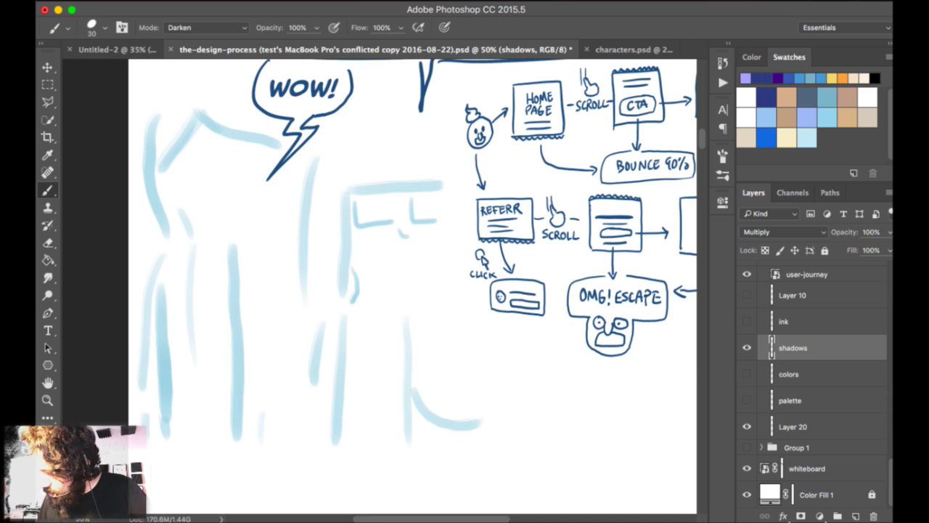
# Switch to the 174 px textured brush preset and try a stroke on the shadows layer, undoing it.
pyautogui.rightClick(492, 205)
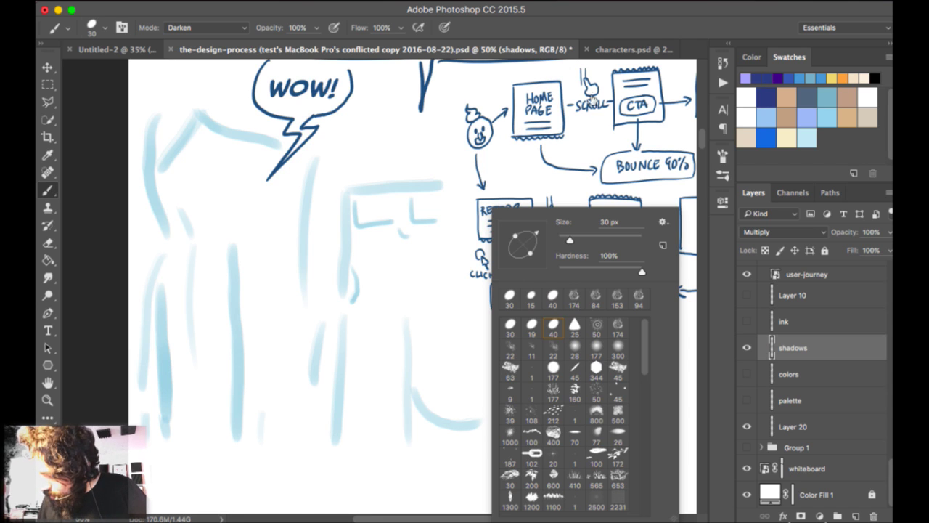
pyautogui.click(573, 298)
pyautogui.moveTo(465, 336); pyautogui.dragTo(507, 376)
pyautogui.press('super+z')
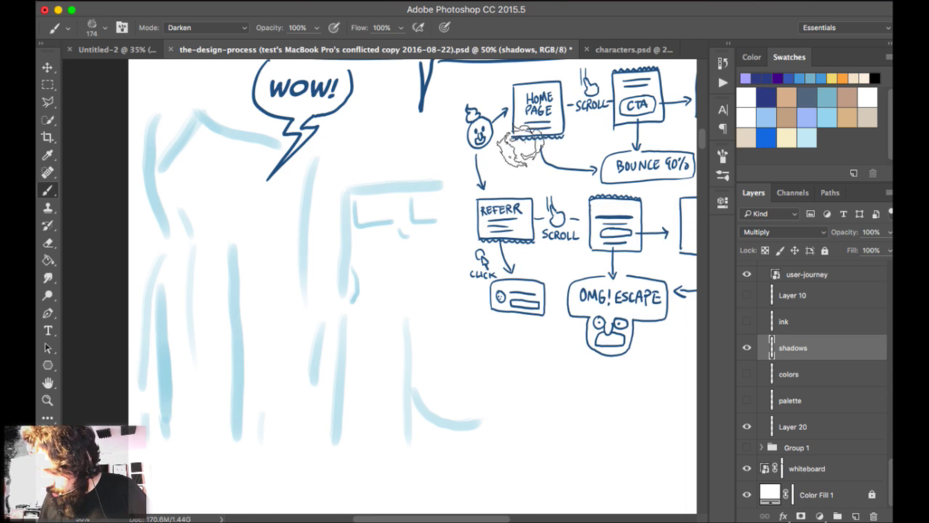
# Switch to the 50 px brush and try lavender and light blue shadow strokes near the "Wow!" figures, undoing them.
pyautogui.rightClick(528, 149)
pyautogui.click(633, 327)
pyautogui.moveTo(472, 348); pyautogui.dragTo(523, 397)
pyautogui.press('super+z')
pyautogui.press('x')
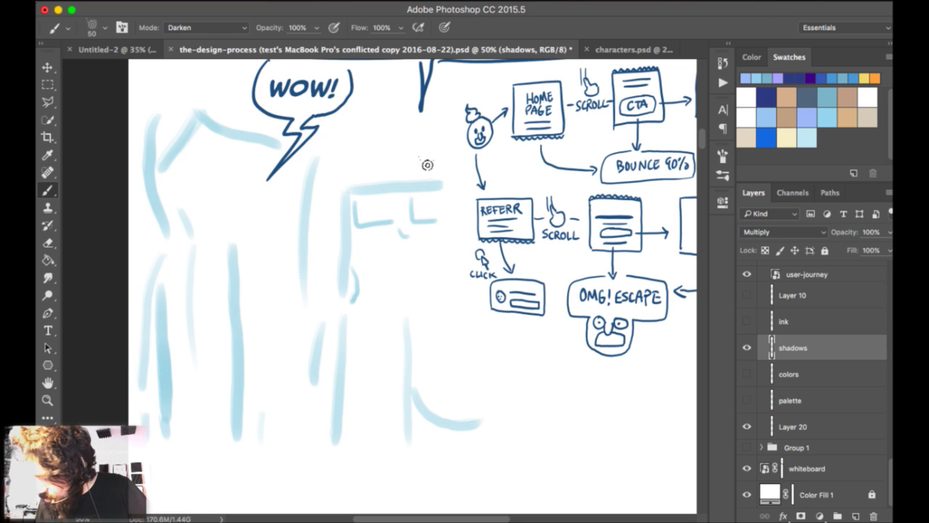
pyautogui.moveTo(423, 361); pyautogui.dragTo(459, 412)
pyautogui.press('super+z')
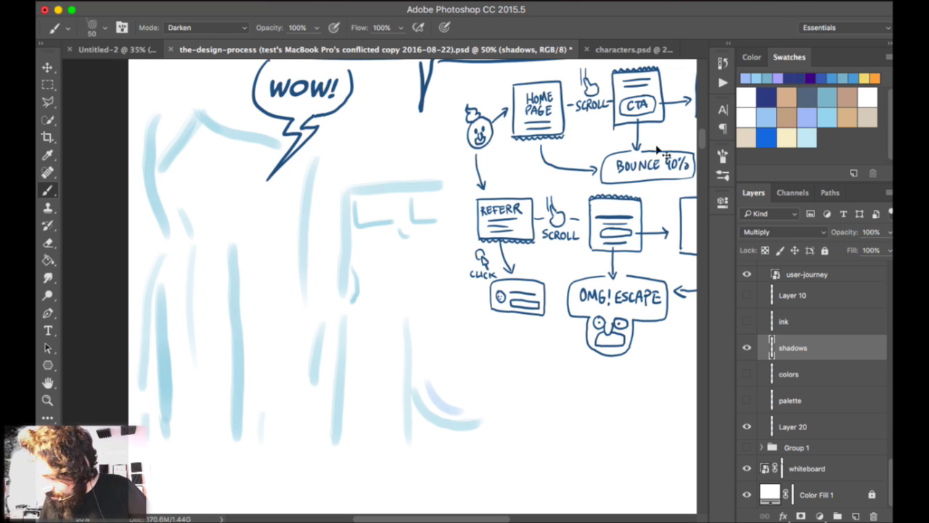
pyautogui.press('super+z')
pyautogui.press('super+z')
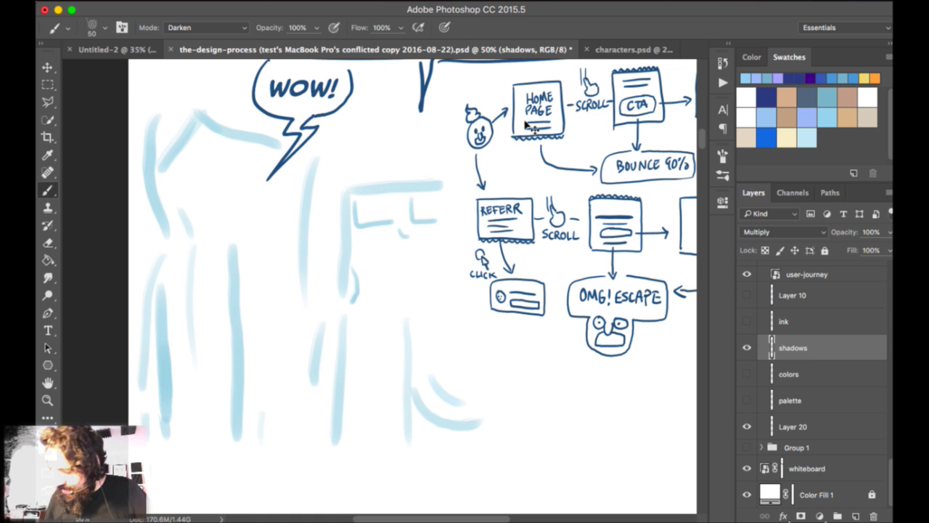
pyautogui.press('super+z')
# Try shadow strokes beside the jacketed figure in the "Hi, Frank." panel, undo them, and show the colors layer.
pyautogui.scroll(15, 581, 105)
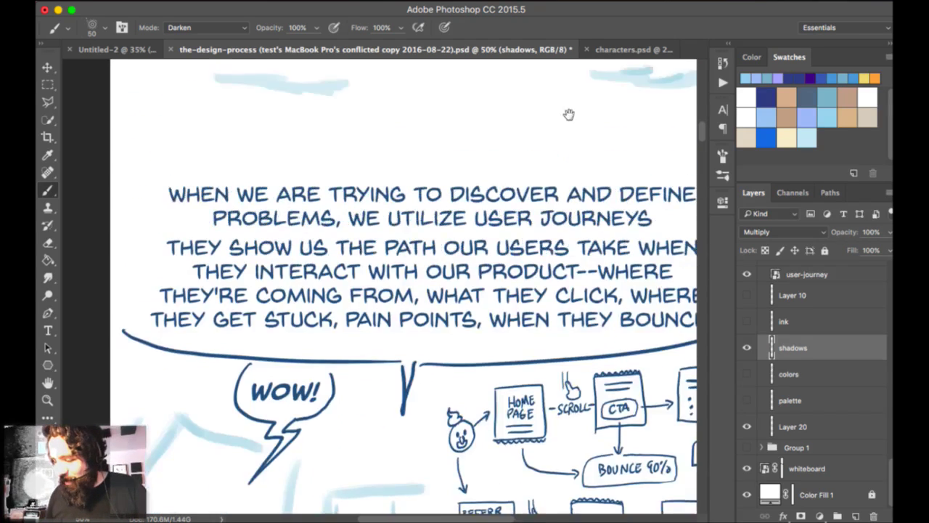
pyautogui.scroll(4, 535, 47)
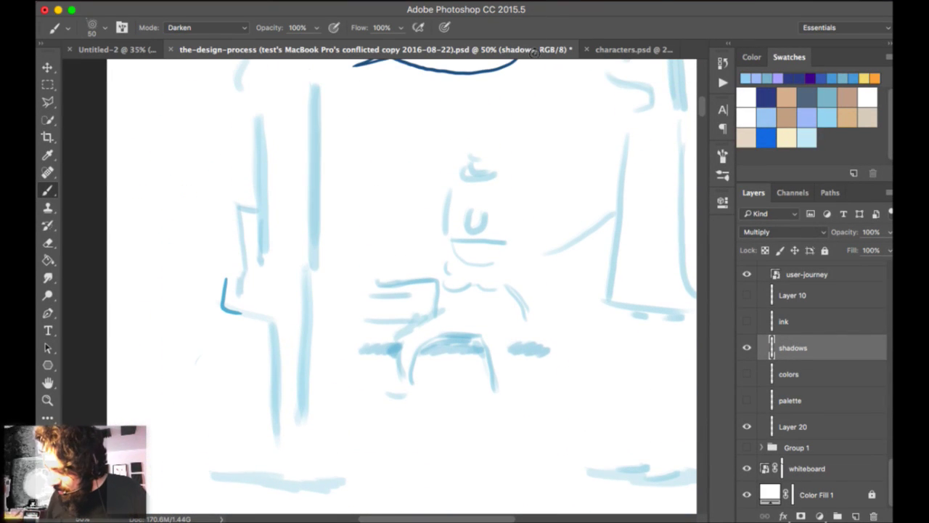
pyautogui.moveTo(337, 221); pyautogui.dragTo(356, 371)
pyautogui.press('super+z')
pyautogui.moveTo(327, 284); pyautogui.dragTo(331, 410)
pyautogui.press('super+z')
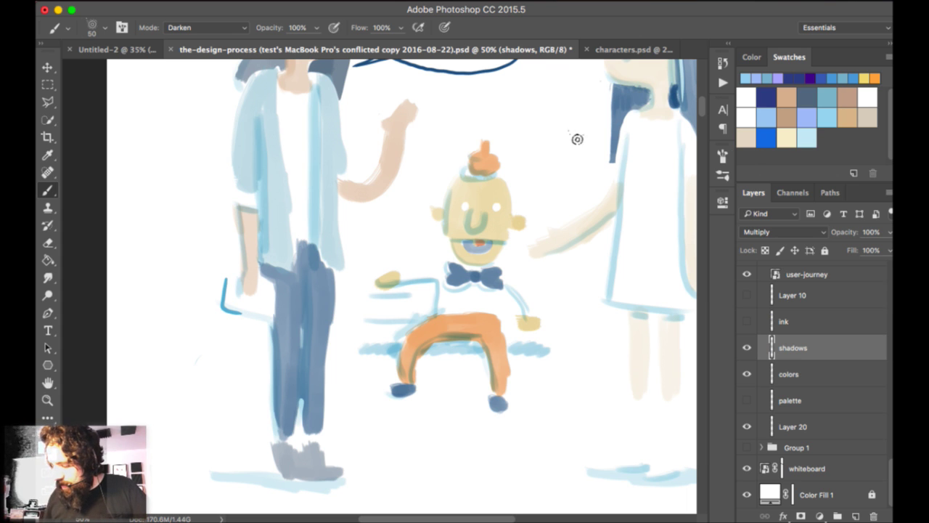
# Examine how shadows and colors combine without ink on the figures in the "Hi, Frank." and "Wow!" panels.
pyautogui.moveTo(581, 108); pyautogui.dragTo(570, 147)
pyautogui.scroll(-5, 577, 117)
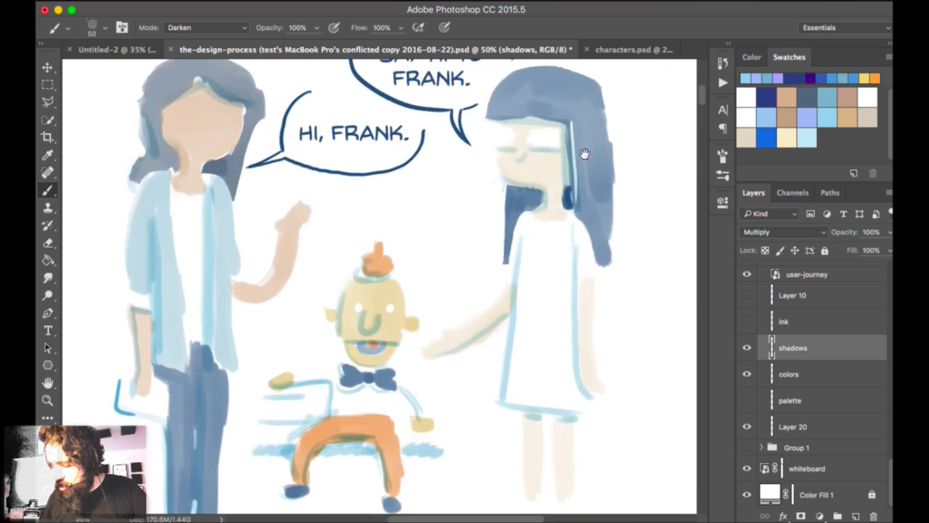
pyautogui.scroll(-15, 610, 113)
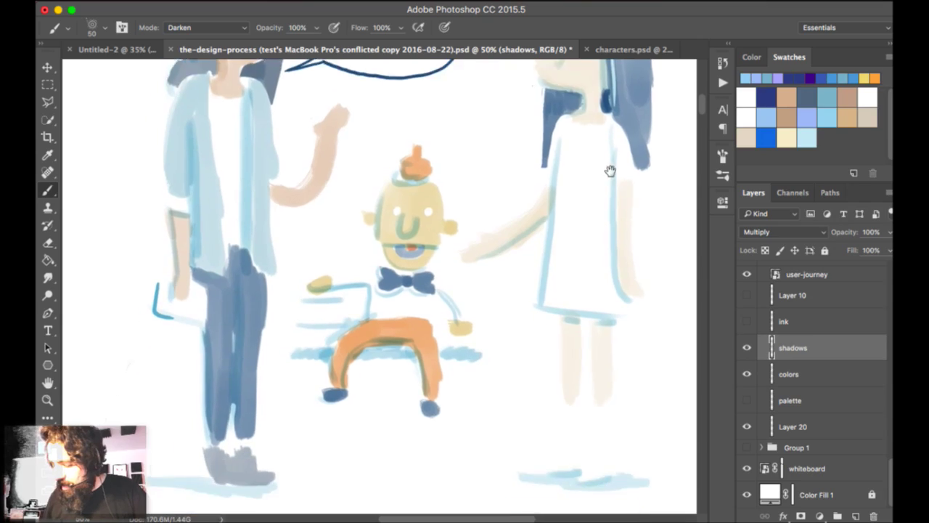
pyautogui.scroll(-4, 586, 156)
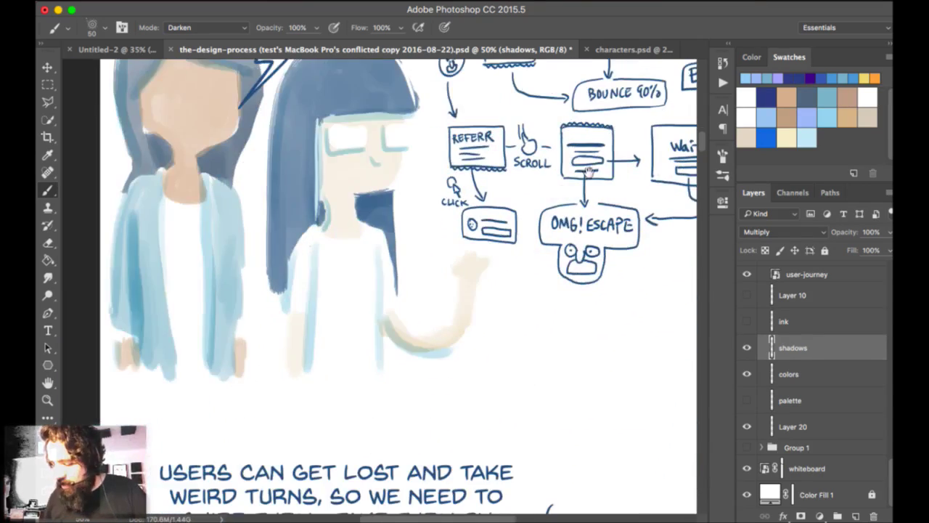
pyautogui.hscroll(-3, 595, 167)
pyautogui.scroll(4, 600, 175)
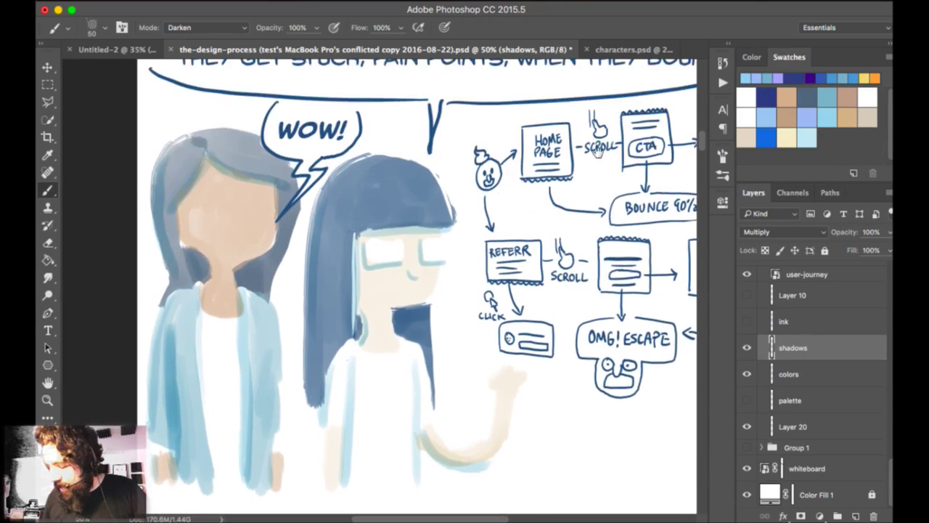
pyautogui.scroll(-2, 612, 127)
pyautogui.hscroll(-1, 612, 126)
pyautogui.scroll(-1, 612, 126)
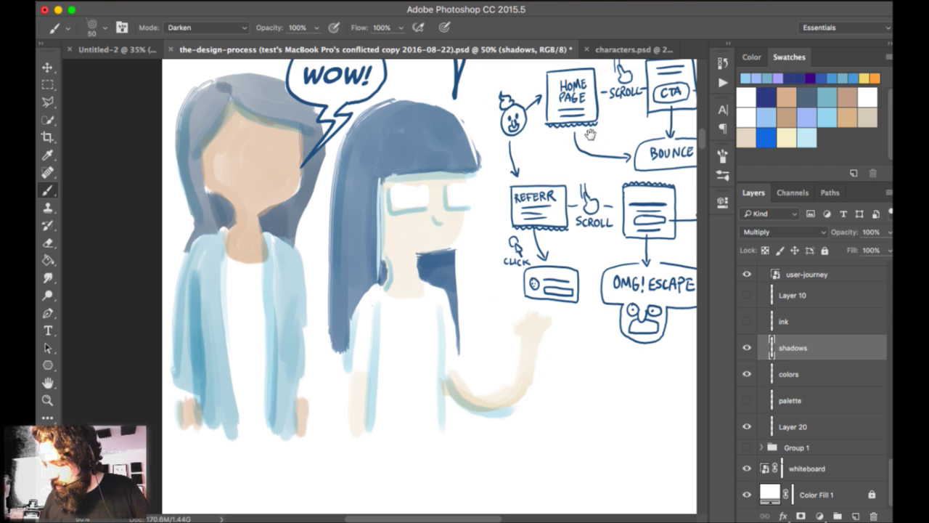
# Show the ink layer over the colors and shadows to review the finished figures in the "Wow!" panel.
pyautogui.moveTo(587, 137); pyautogui.dragTo(558, 79)
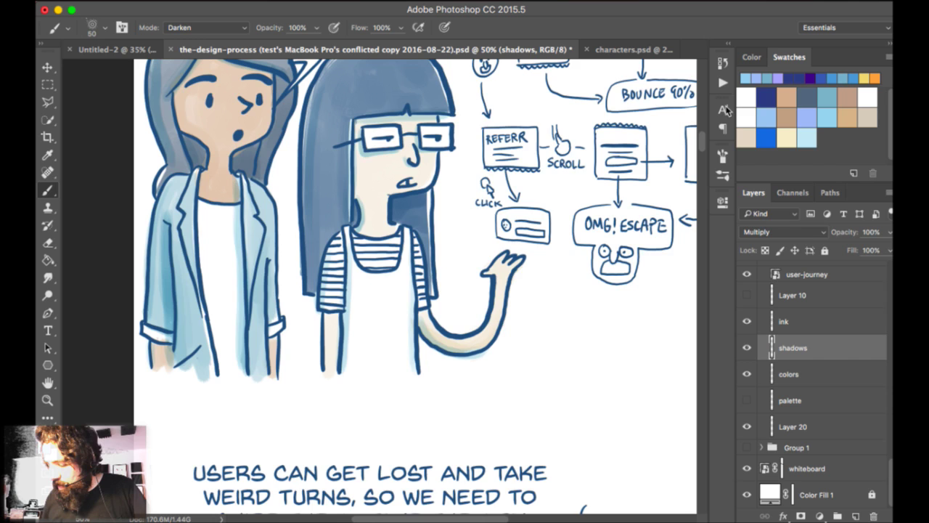
pyautogui.scroll(5, 565, 89)
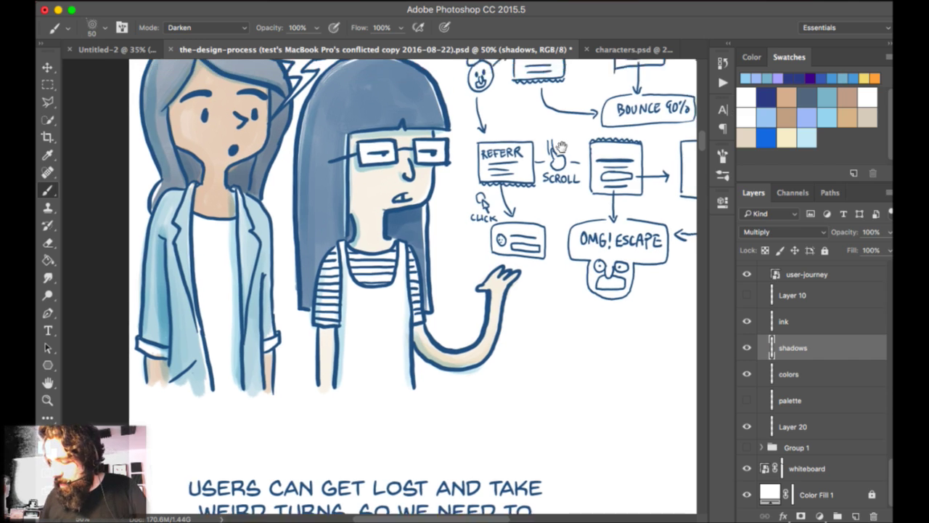
pyautogui.scroll(-2, 563, 82)
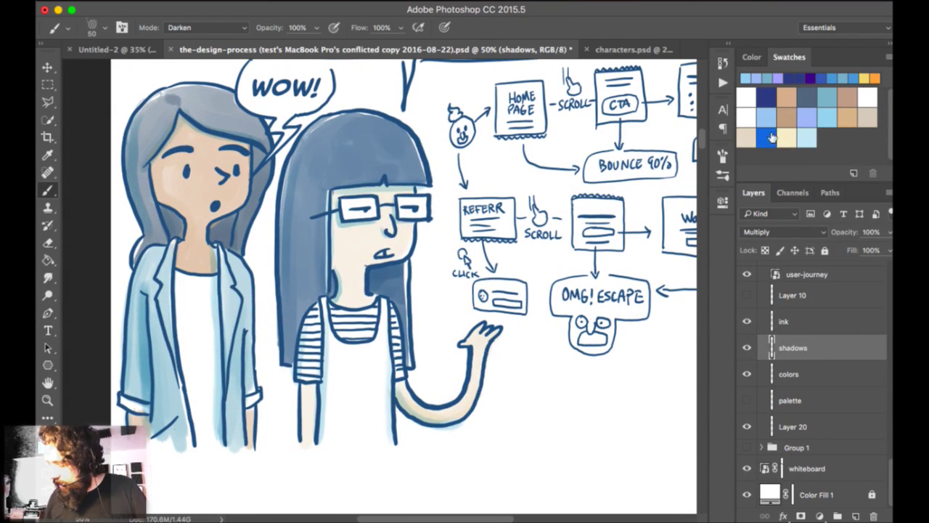
# Toggle the ink, colors and shadows layers in the "Wow!" panel, ending with colors and shadows hidden and ink shown.
pyautogui.click(748, 321)
pyautogui.click(747, 374)
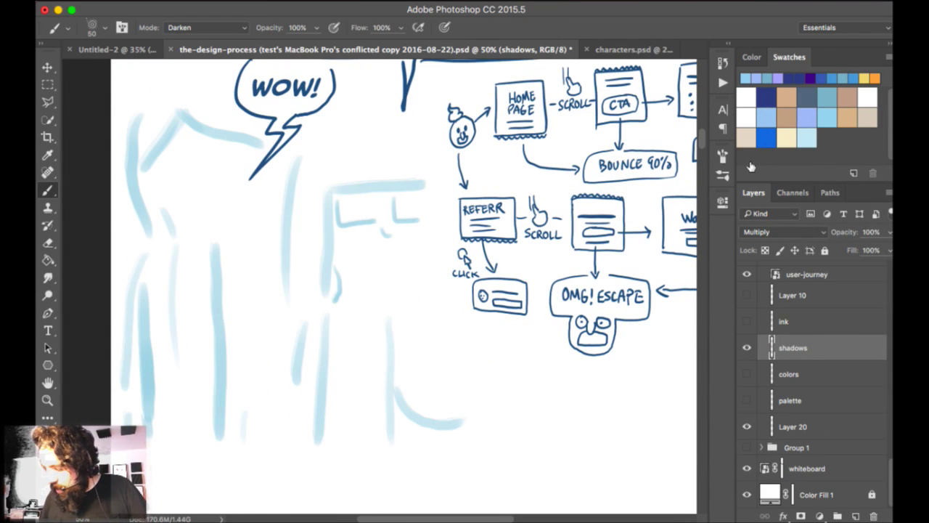
pyautogui.click(747, 373)
pyautogui.click(747, 348)
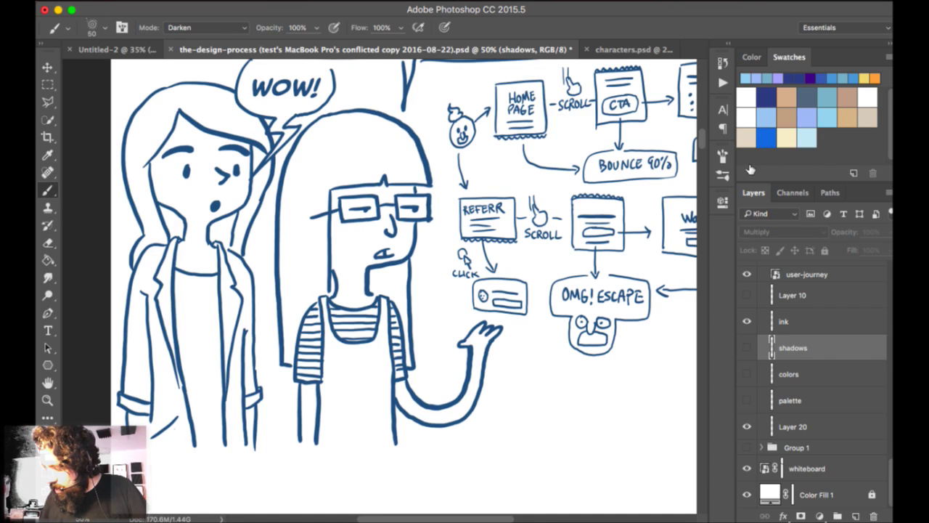
# Select and show the colors layer, and hide the ink layer so the characters' flat colours appear without line art.
pyautogui.hotkey('alt', '[')
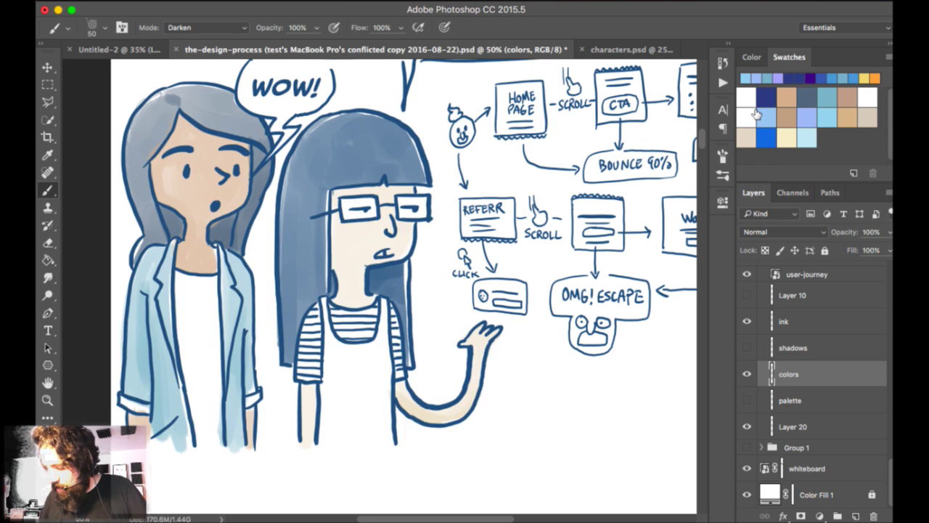
pyautogui.moveTo(577, 173); pyautogui.dragTo(605, 176)
pyautogui.press('super+z')
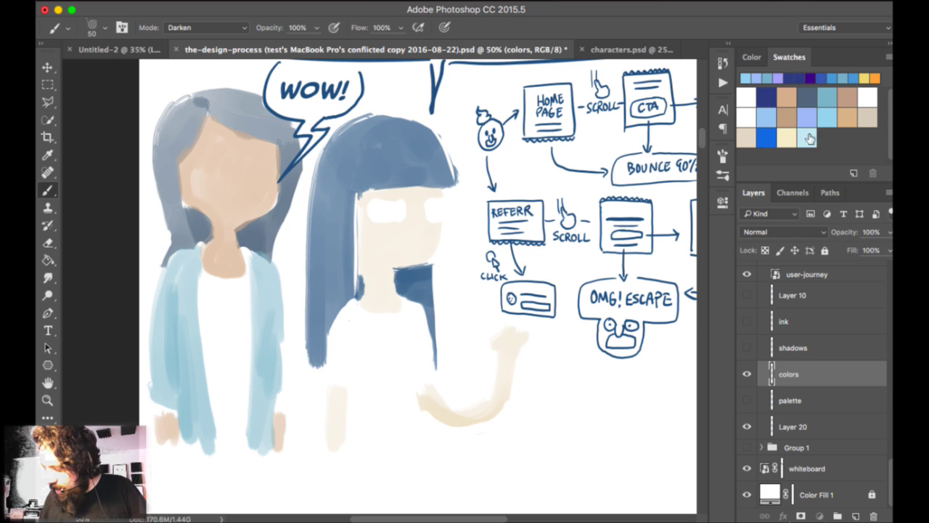
# Toggle the shadows layer over the flat colours for comparison, leave it visible, and turn the ink layer back on.
pyautogui.hotkey('alt', ']')
pyautogui.press('super+comma')
pyautogui.press('super+comma')
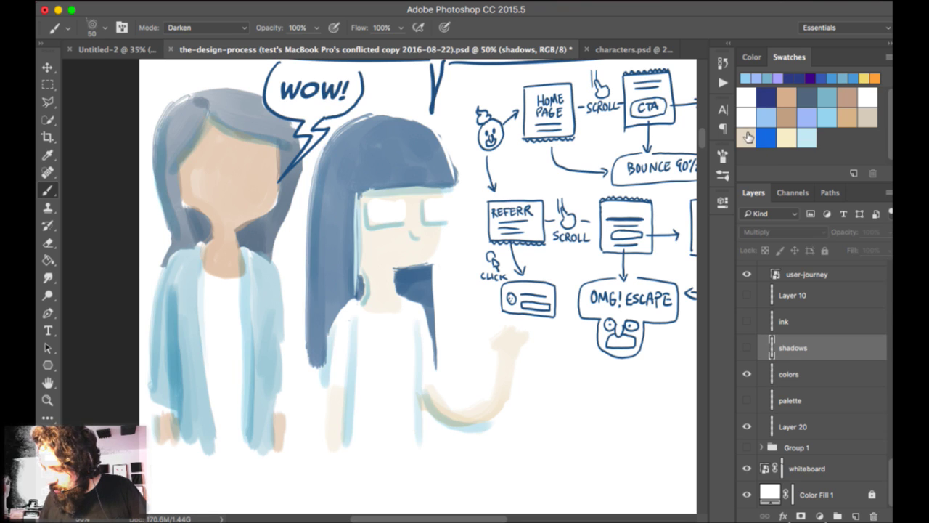
pyautogui.press('super+comma')
pyautogui.press('super+comma')
pyautogui.press('super+comma')
pyautogui.press('super+comma')
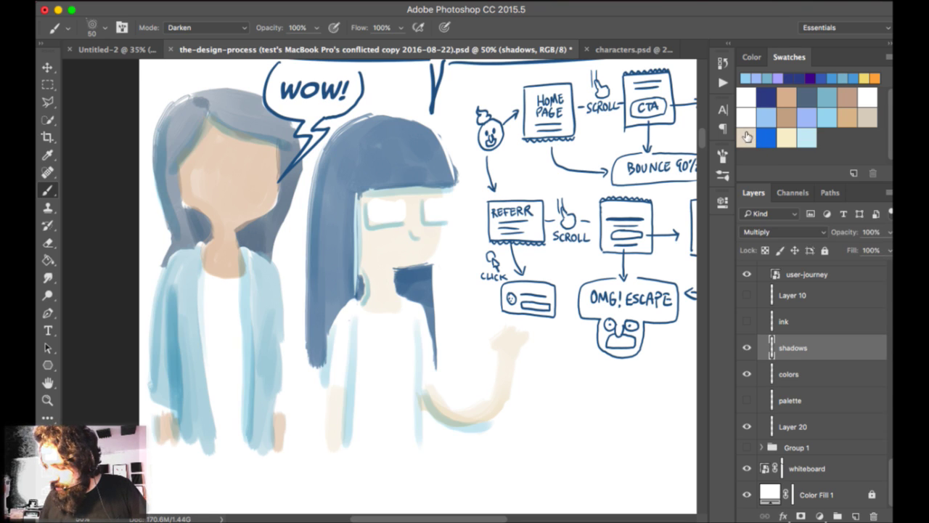
pyautogui.click(747, 321)
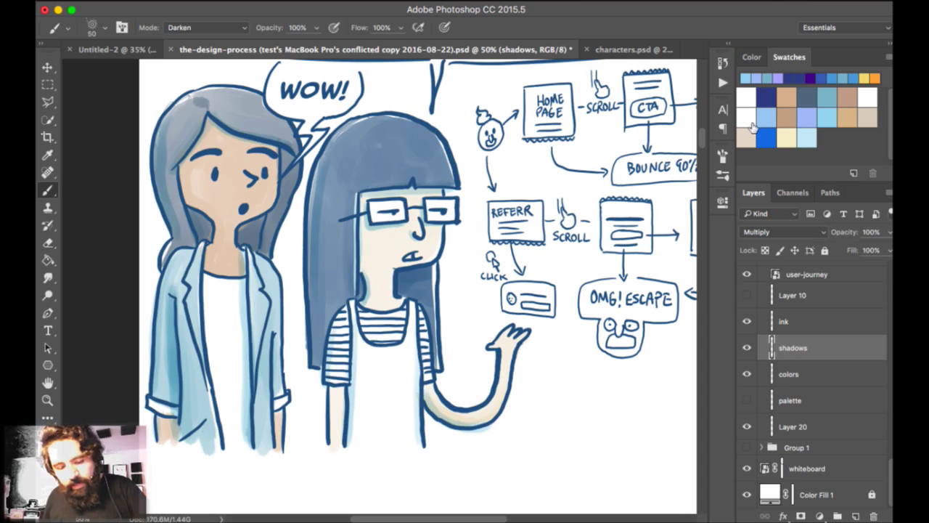
# Look through the coloured comic panels from the user-journey scene down to the whiteboard scene, ending with the colors layer selected.
pyautogui.press('super+minus')
pyautogui.press('super+comma')
pyautogui.press('super+comma')
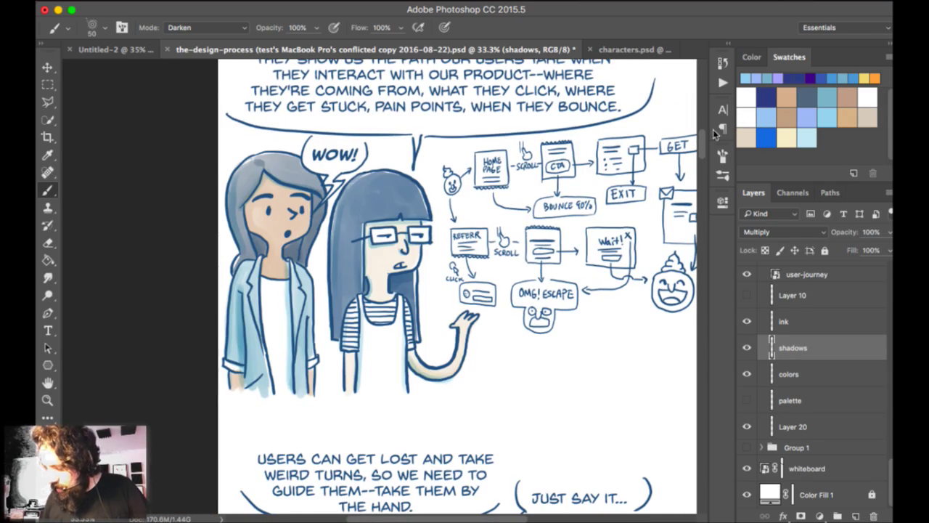
pyautogui.scroll(-10, 649, 141)
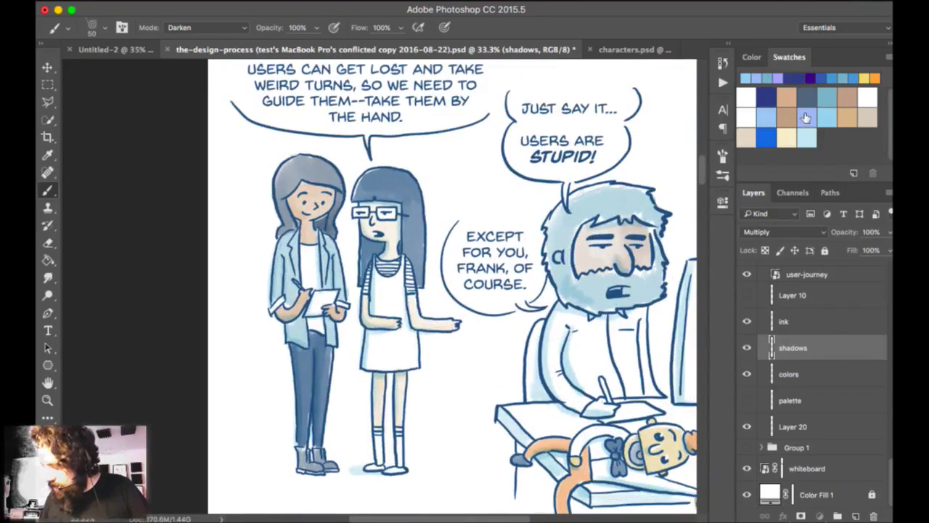
pyautogui.hotkey('alt', ']')
pyautogui.scroll(-3, 587, 131)
pyautogui.hscroll(2, 587, 130)
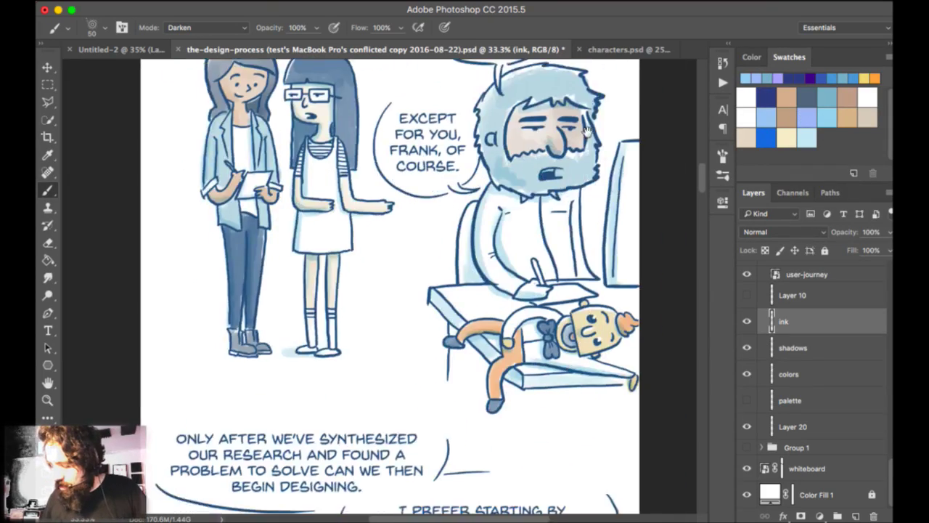
pyautogui.scroll(-10, 586, 131)
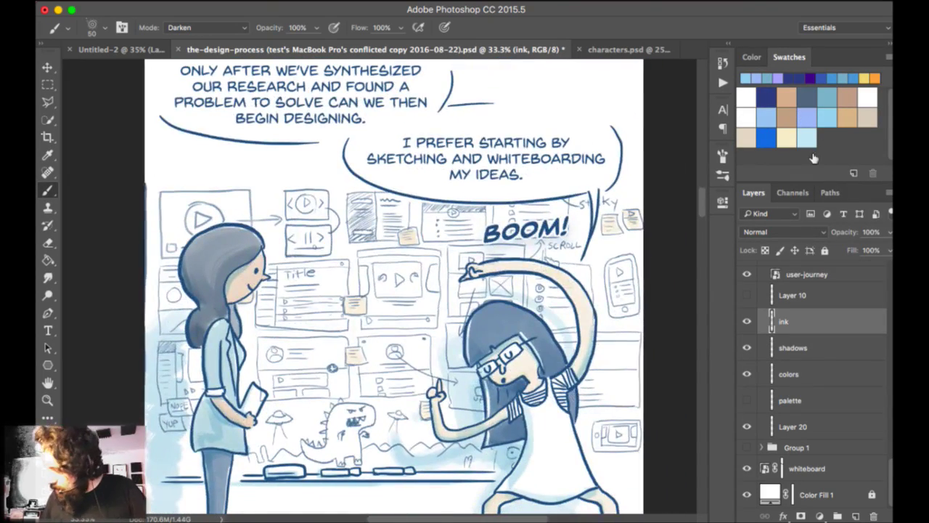
pyautogui.hotkey('alt', '[')
pyautogui.hotkey('alt', '[')
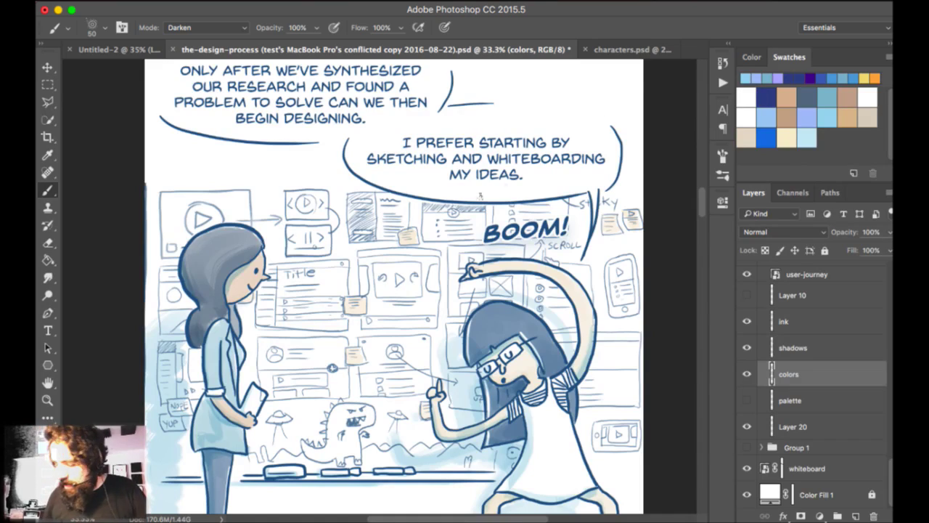
# Review the coloured panels from the whiteboard scene back up to the opening panel that introduces the puppet.
pyautogui.press('super+minus')
pyautogui.scroll(9, 387, 290)
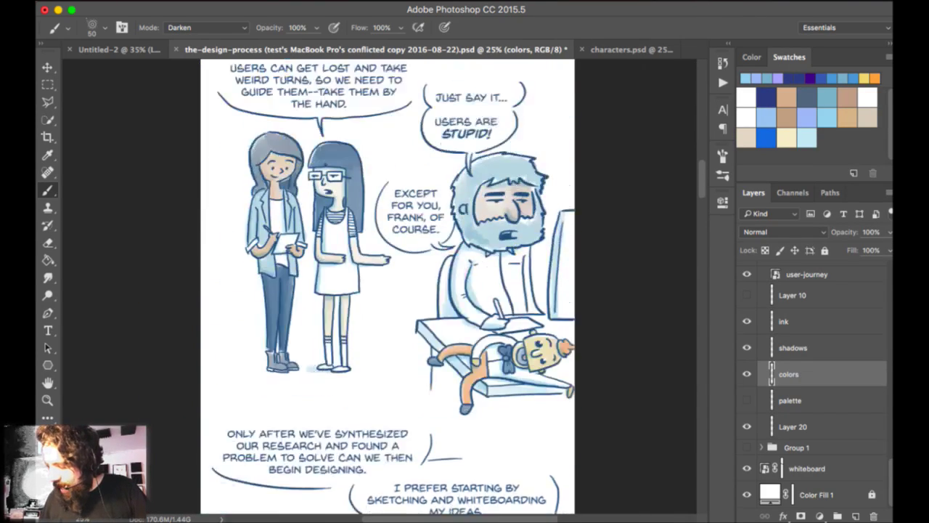
pyautogui.scroll(-6, 388, 290)
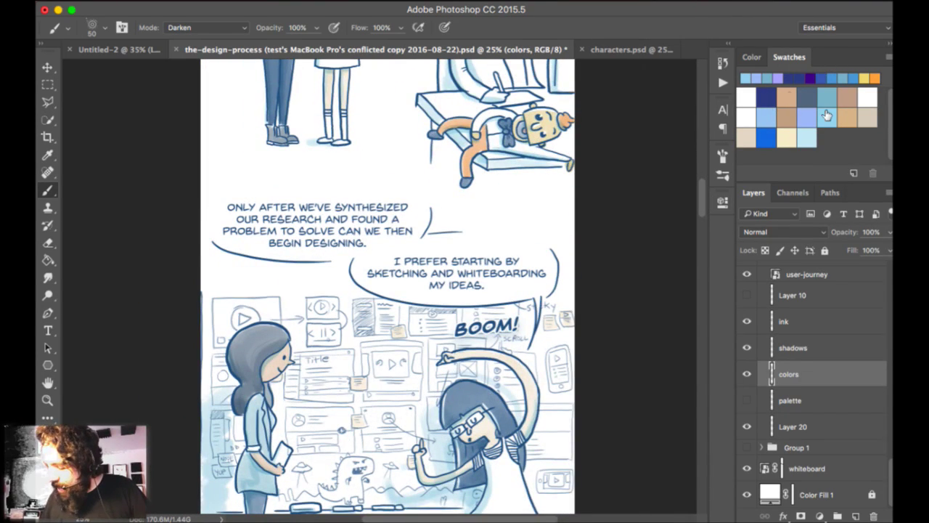
pyautogui.press('super+equal')
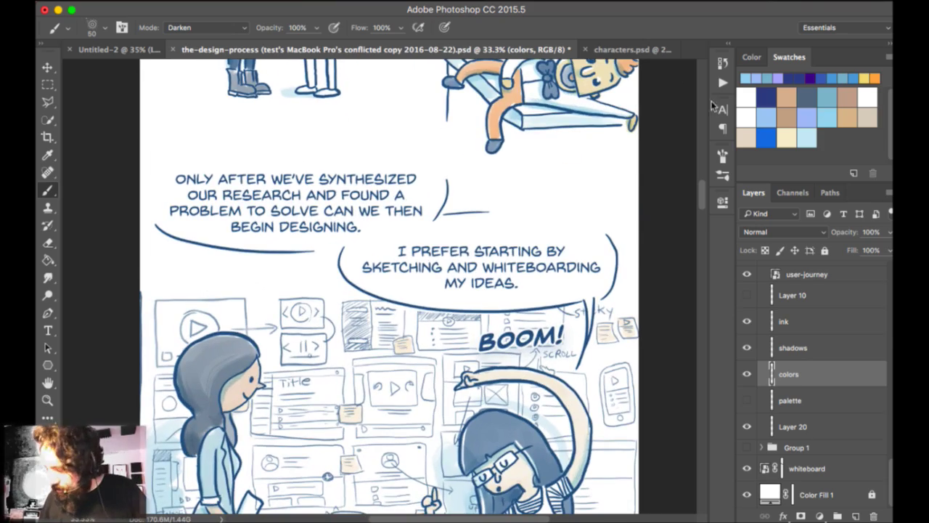
pyautogui.scroll(10, 389, 286)
pyautogui.scroll(-6, 389, 286)
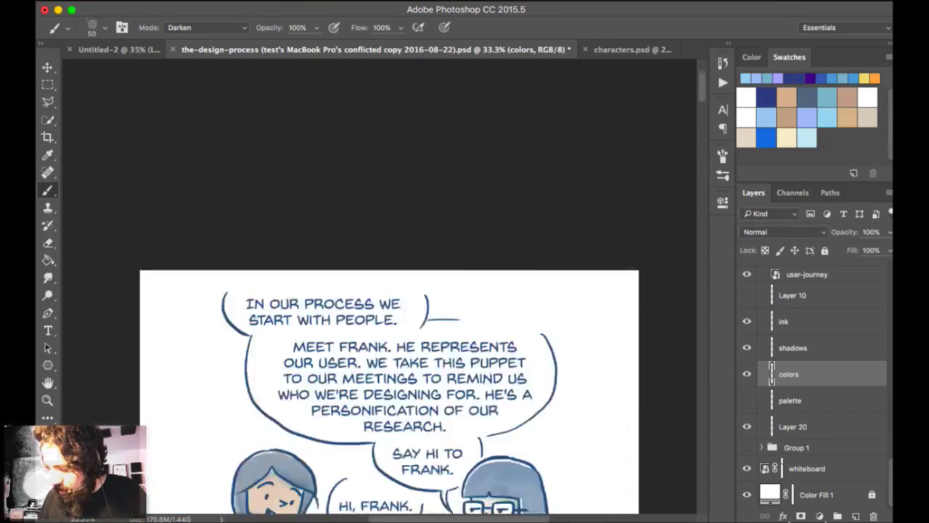
pyautogui.scroll(12, 389, 286)
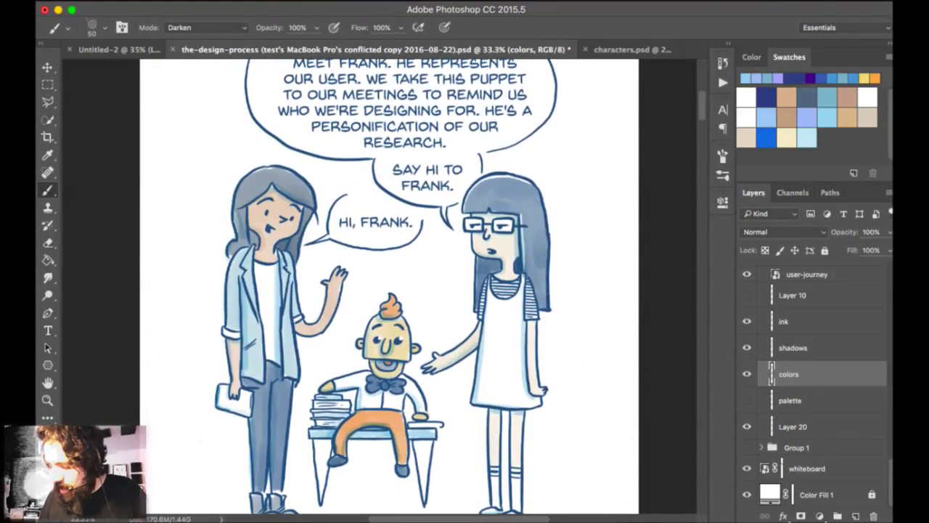
pyautogui.scroll(-12, 390, 287)
pyautogui.scroll(12, 389, 286)
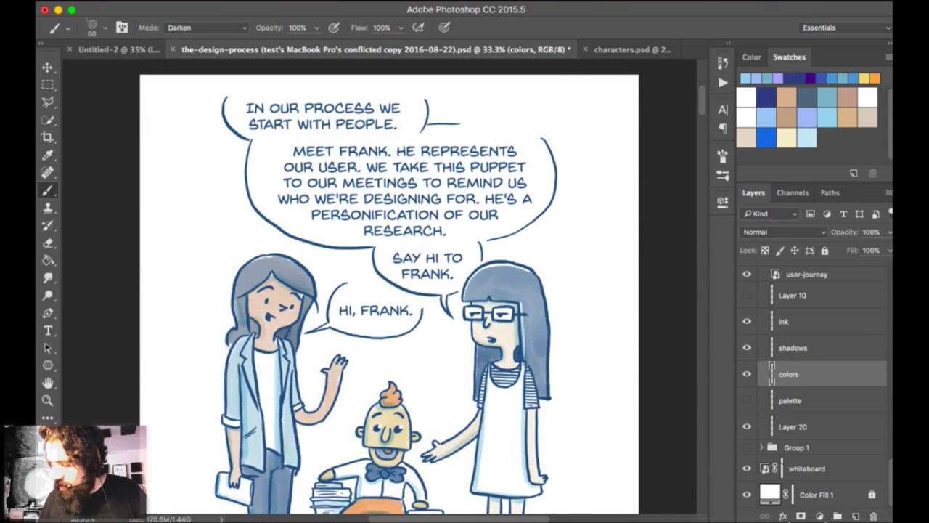
pyautogui.scroll(-2, 389, 290)
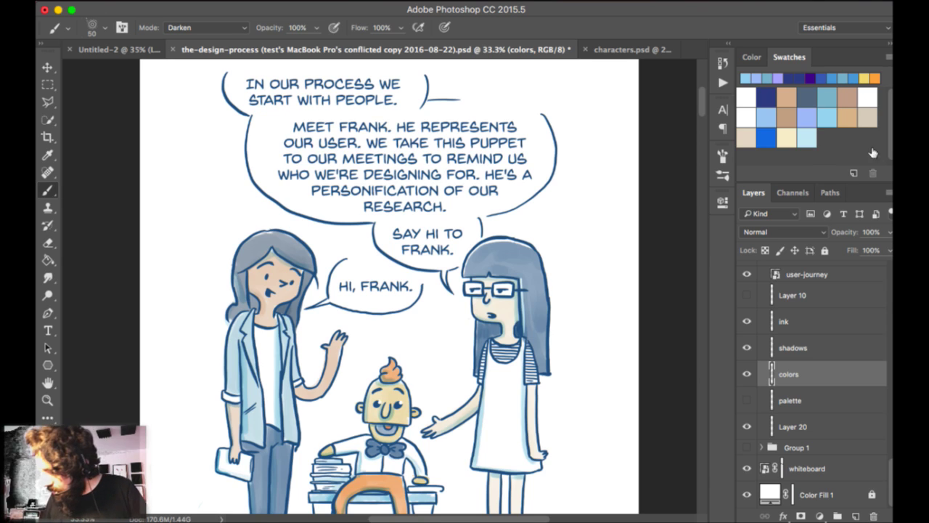
# Group the ink, shadows and colors layers together and hide the group so only the lettering and balloons remain.
pyautogui.hotkey('shift', 'alt', ']')
pyautogui.hotkey('shift', 'alt', ']')
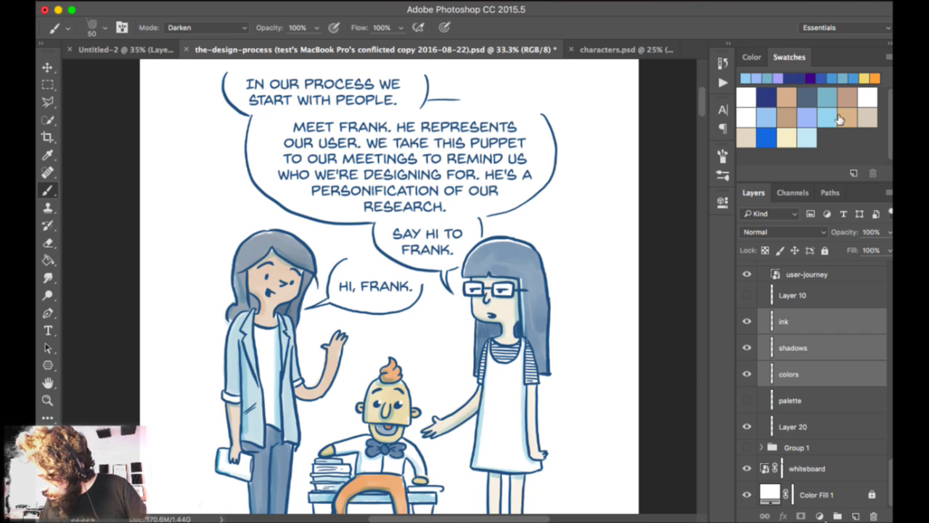
pyautogui.hotkey('ctrl', 'g')
pyautogui.hotkey('ctrl', ',')
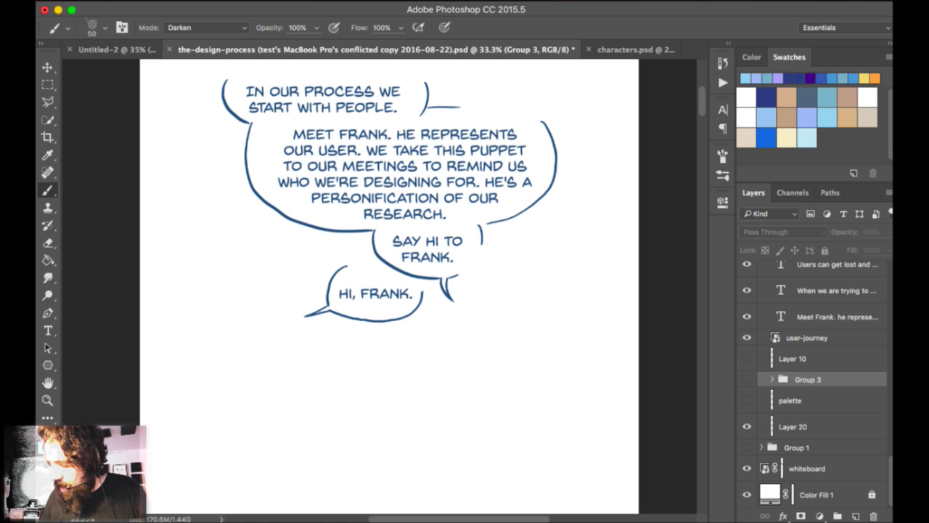
pyautogui.scroll(2, 389, 291)
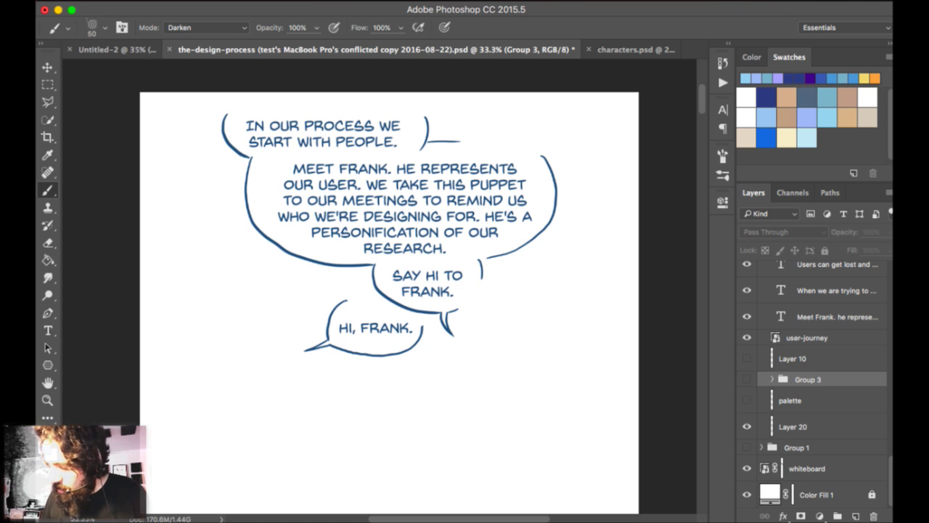
# Select the "Meet Frank" text layer and look over the lettering down to the user-journey panel.
pyautogui.click(821, 317)
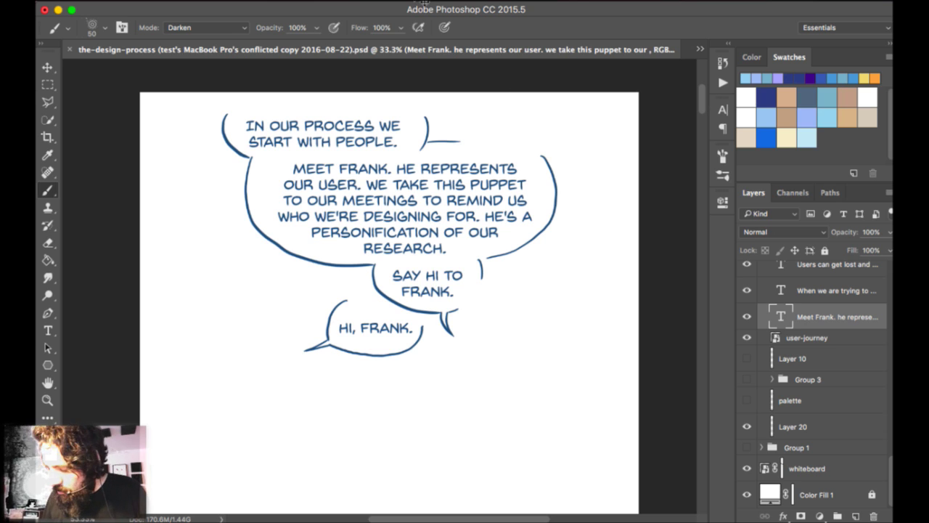
pyautogui.moveTo(427, 200); pyautogui.dragTo(444, 185)
pyautogui.press('super+z')
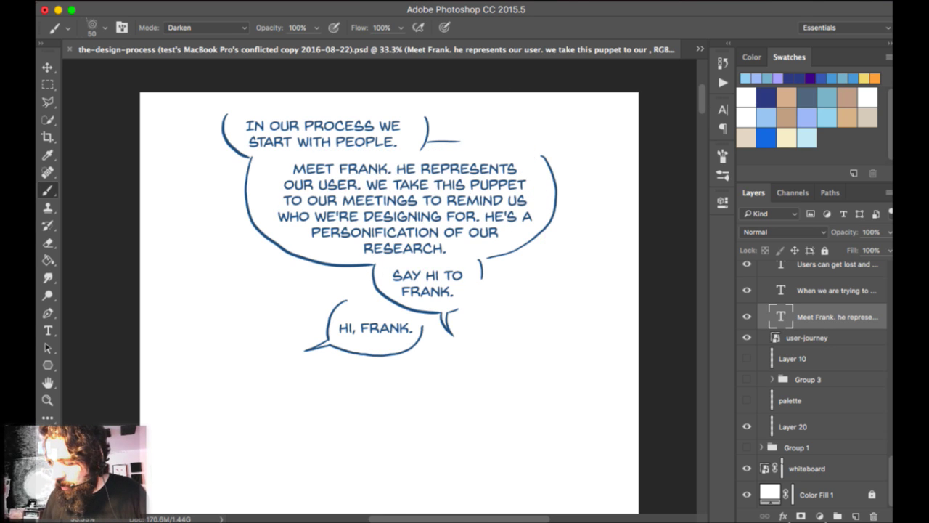
pyautogui.scroll(-15, 571, 116)
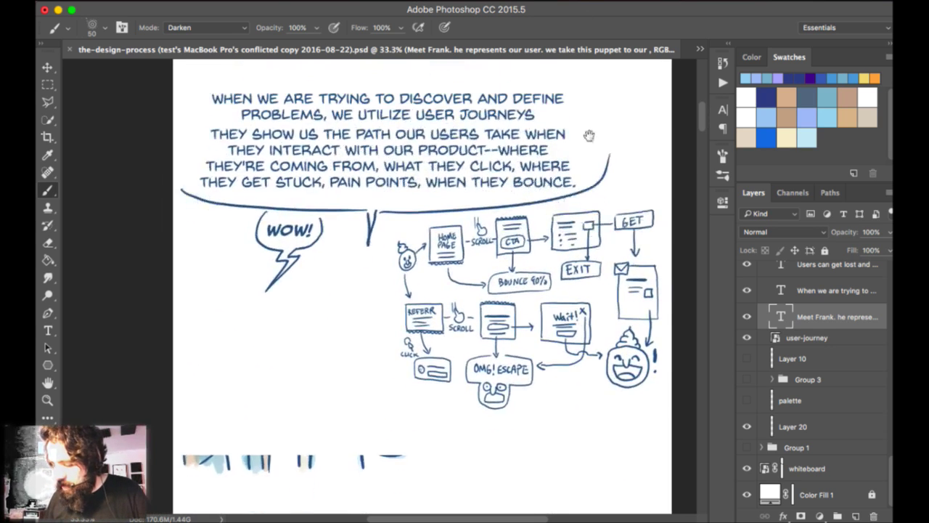
pyautogui.scroll(5, 588, 130)
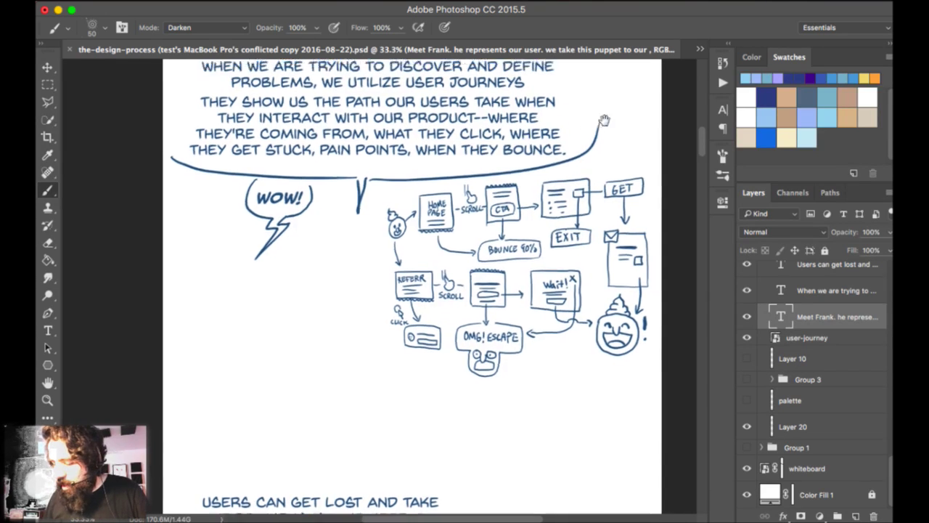
pyautogui.scroll(2, 600, 163)
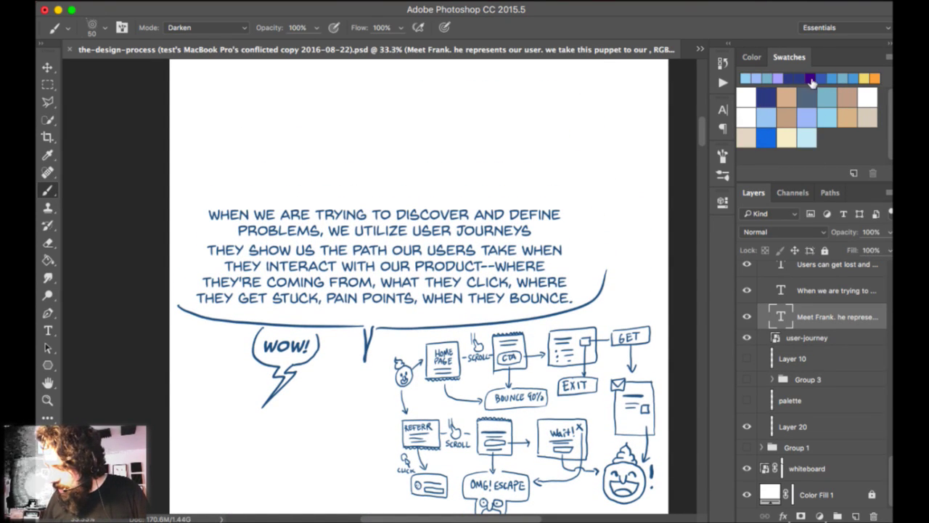
# With the Move tool, select the "When we are trying to discover and define problems" text layer on the canvas.
pyautogui.hotkey('alt', ']')
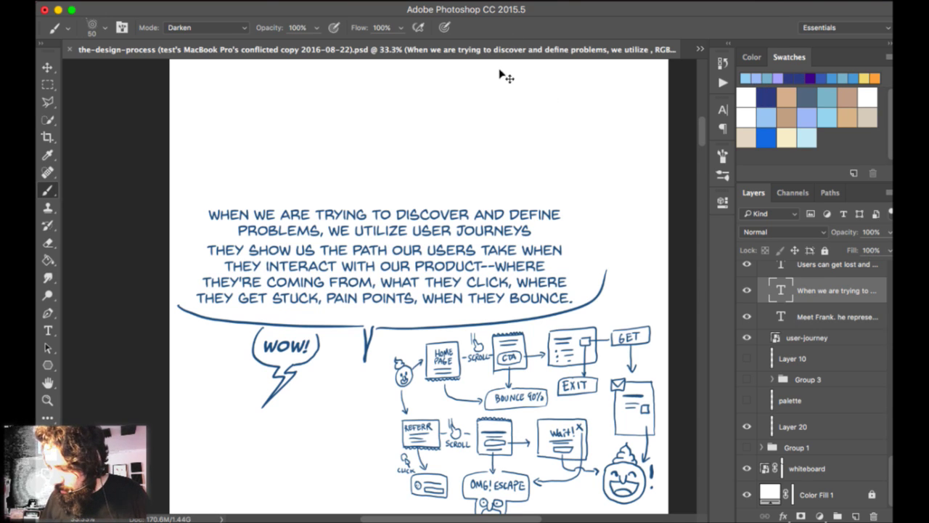
pyautogui.scroll(15, 813, 377)
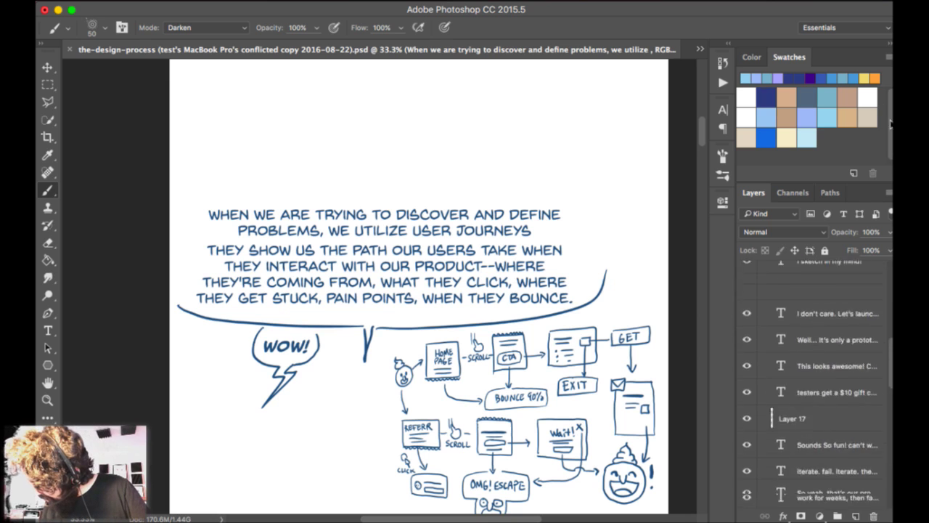
pyautogui.hotkey('alt', '.')
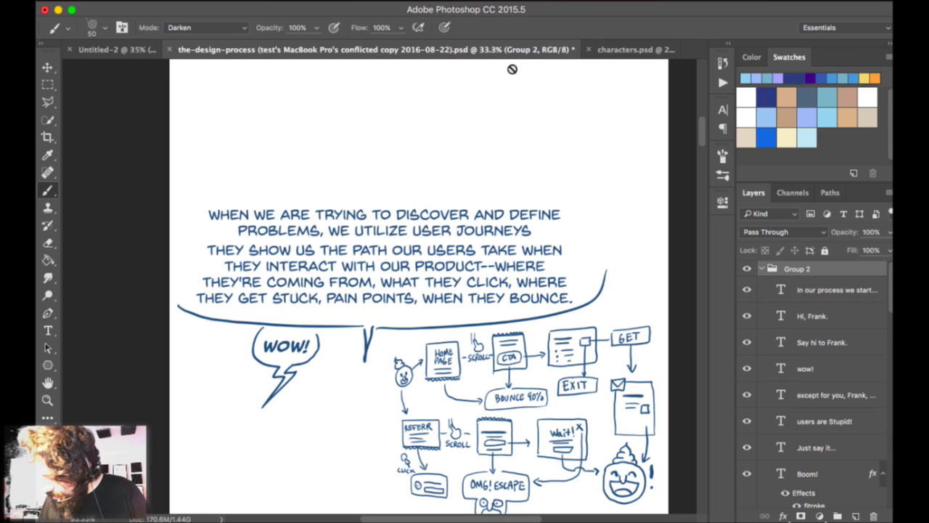
pyautogui.press('v')
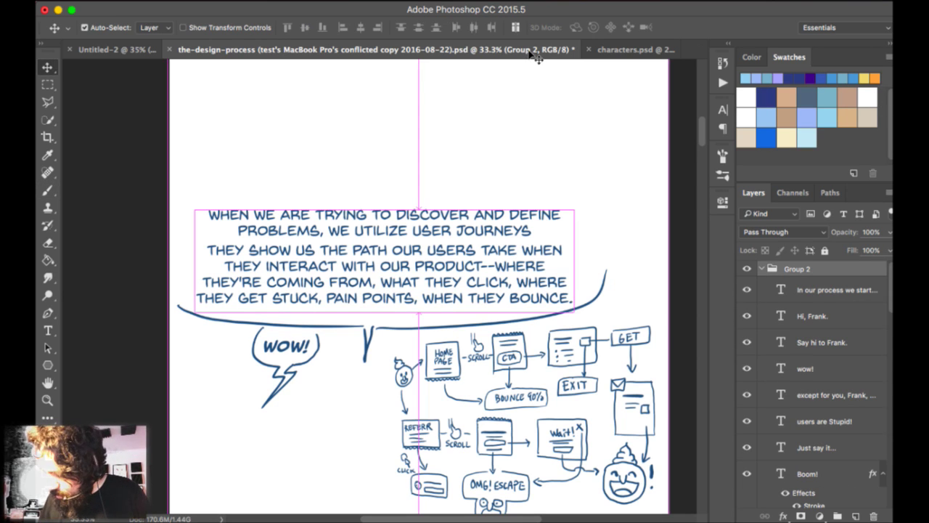
pyautogui.keyDown('super'); pyautogui.click(534, 55); pyautogui.keyUp('super')
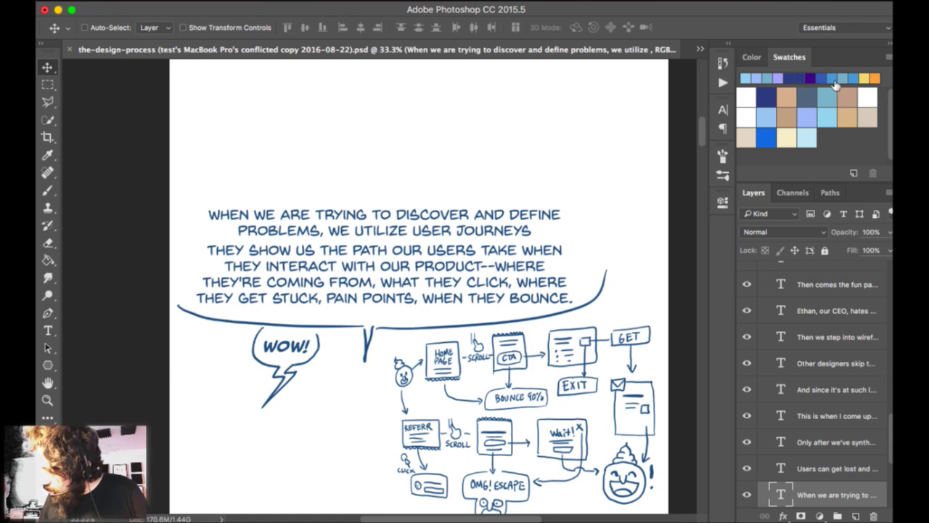
# Open the character settings of the selected text layer and examine its font name.
pyautogui.click(723, 110)
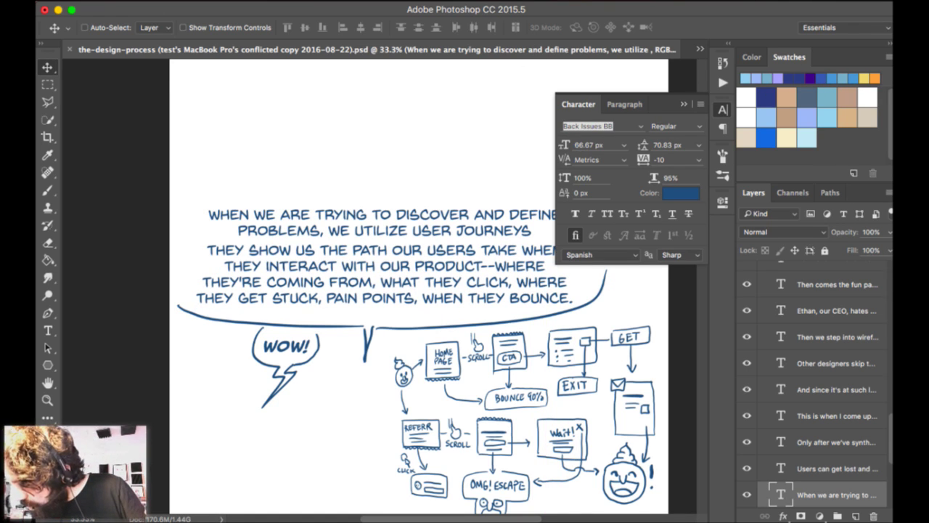
pyautogui.click(588, 126)
pyautogui.click(613, 126)
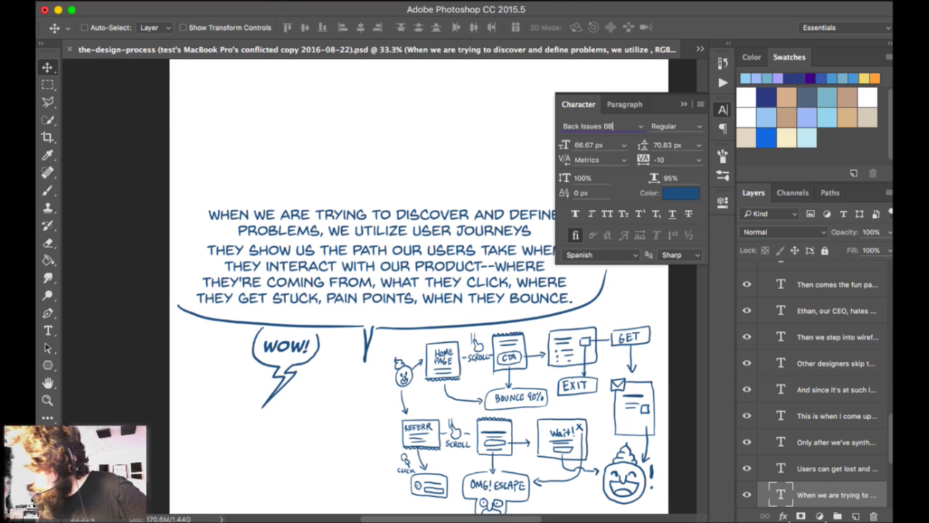
pyautogui.click(722, 110)
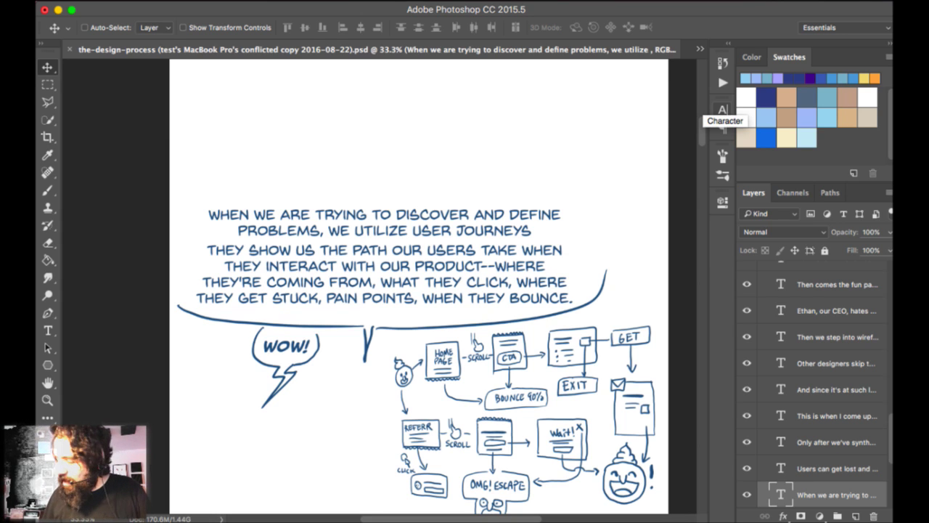
pyautogui.click(723, 109)
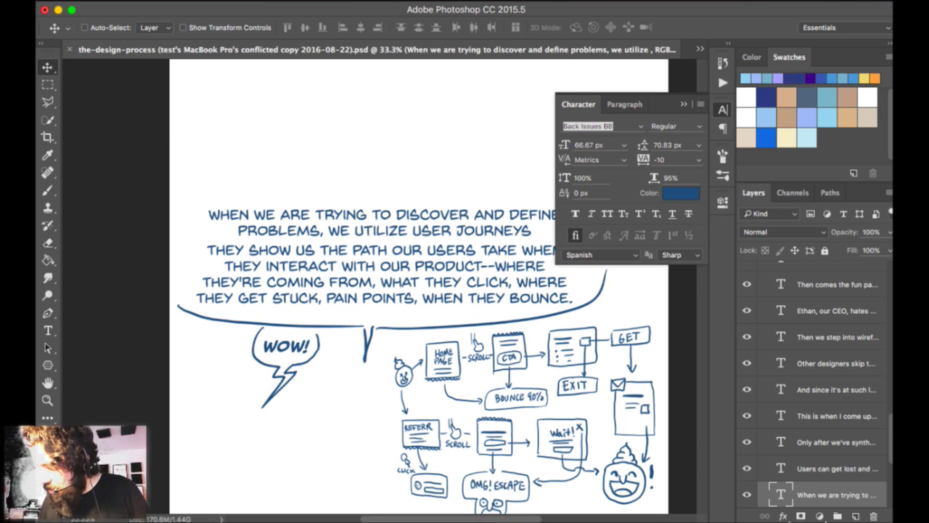
pyautogui.click(600, 125)
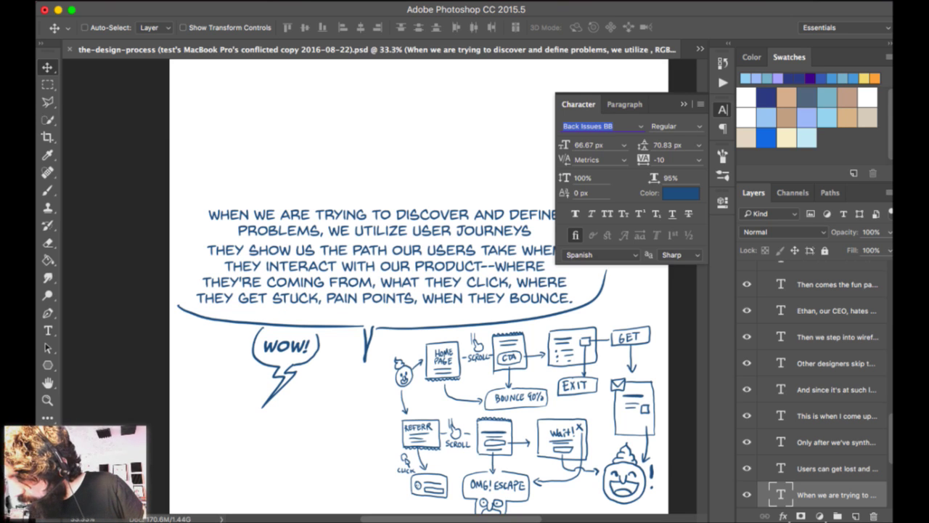
# Close the character settings and look over the lettering from the user-journey text down to the "Users can get lost" balloon.
pyautogui.click(613, 126)
pyautogui.click(722, 110)
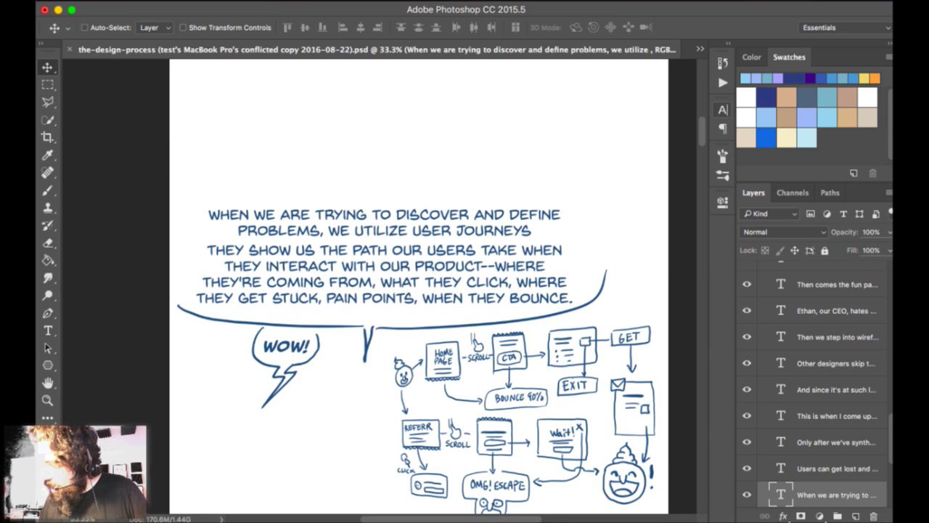
pyautogui.press('super+equal')
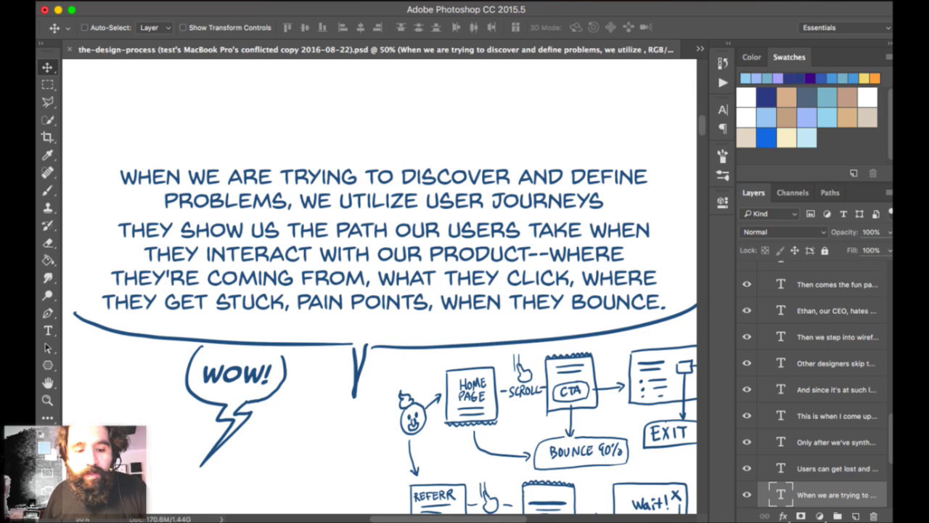
pyautogui.press('super')
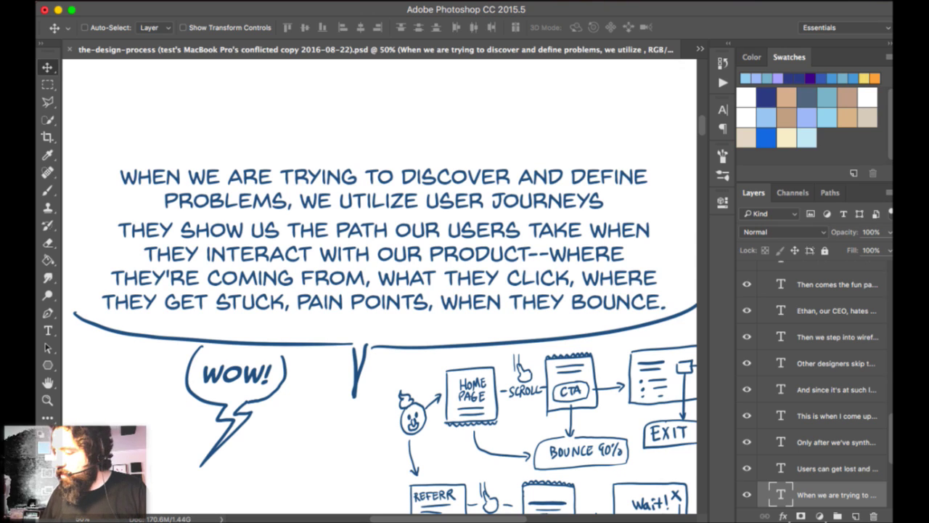
pyautogui.scroll(-5, 379, 286)
pyautogui.press('super+minus')
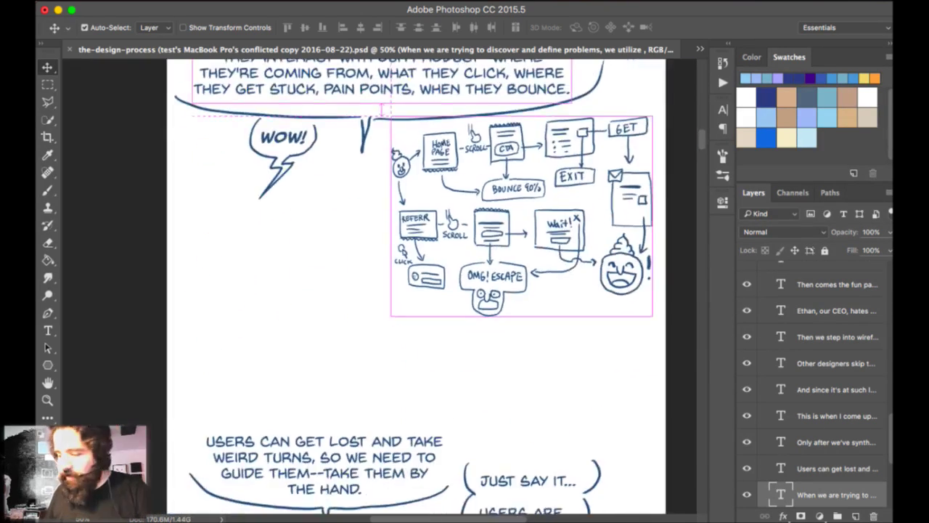
pyautogui.press('super+minus')
pyautogui.press('super+minus')
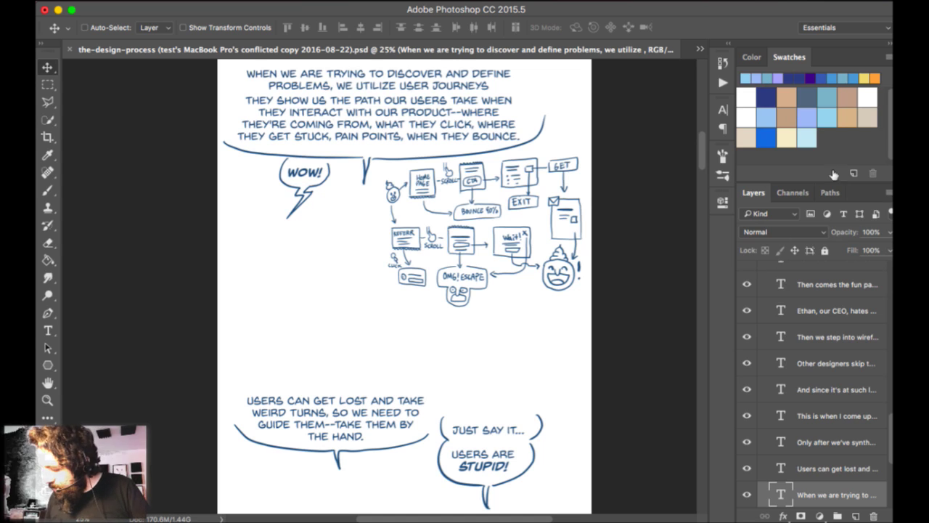
pyautogui.moveTo(531, 0); pyautogui.dragTo(543, 30)
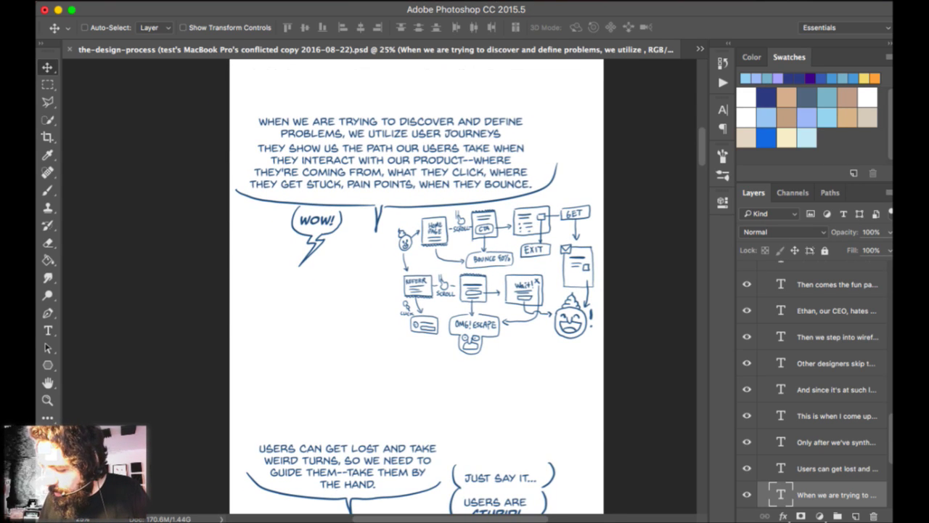
# Select the layer holding the balloon outlines on the canvas and undo its accidental move.
pyautogui.keyDown('super'); pyautogui.click(498, 3); pyautogui.keyUp('super')
pyautogui.click(498, 6)
pyautogui.press('Return')
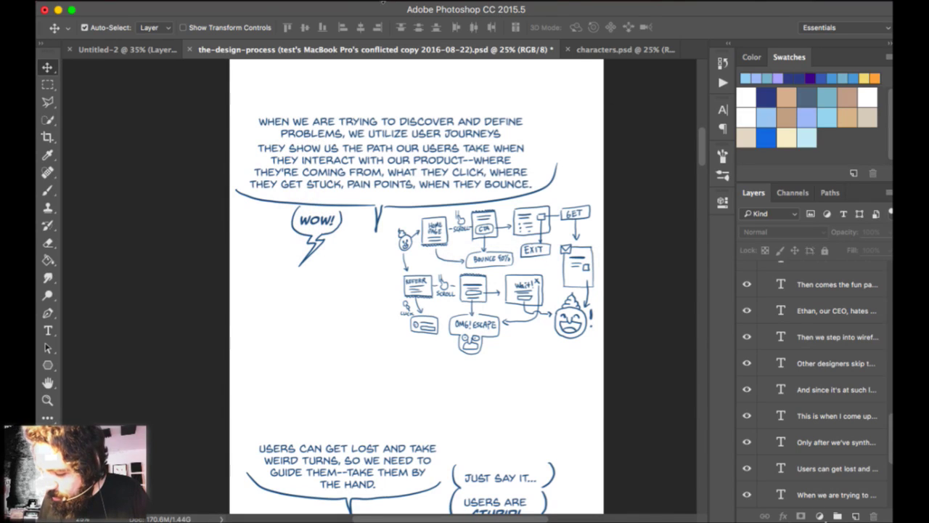
pyautogui.moveTo(358, 206); pyautogui.dragTo(360, 232)
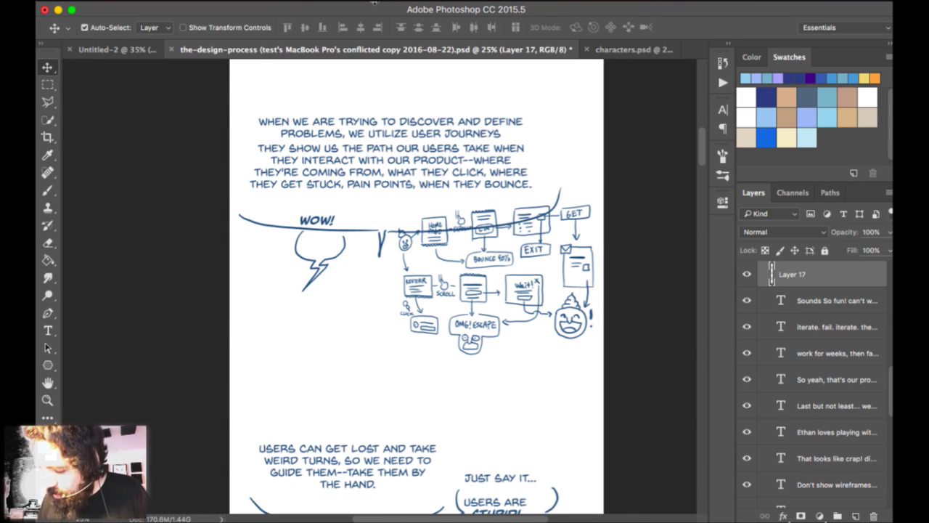
pyautogui.press('super+z')
pyautogui.press('super+plus')
pyautogui.press('super+plus')
pyautogui.moveTo(493, 46); pyautogui.dragTo(472, 171)
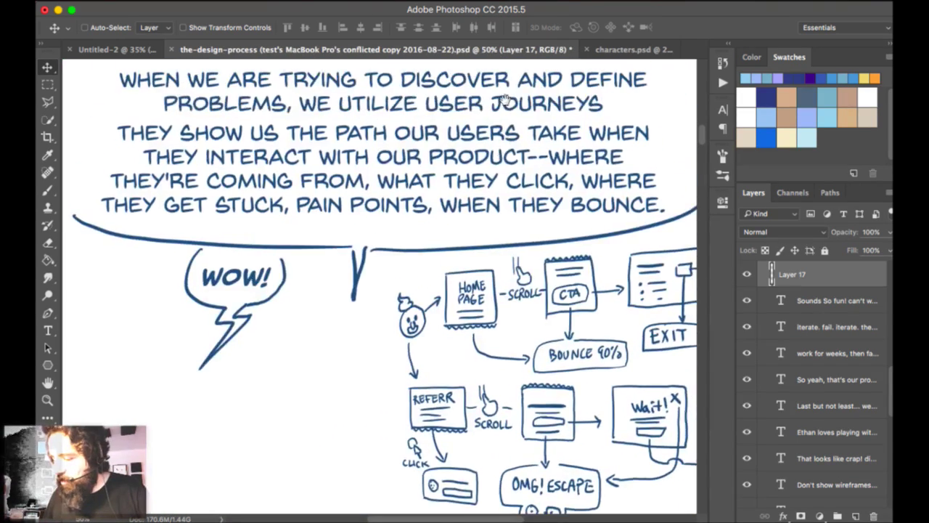
pyautogui.moveTo(603, 16); pyautogui.dragTo(596, 34)
pyautogui.press('super+z')
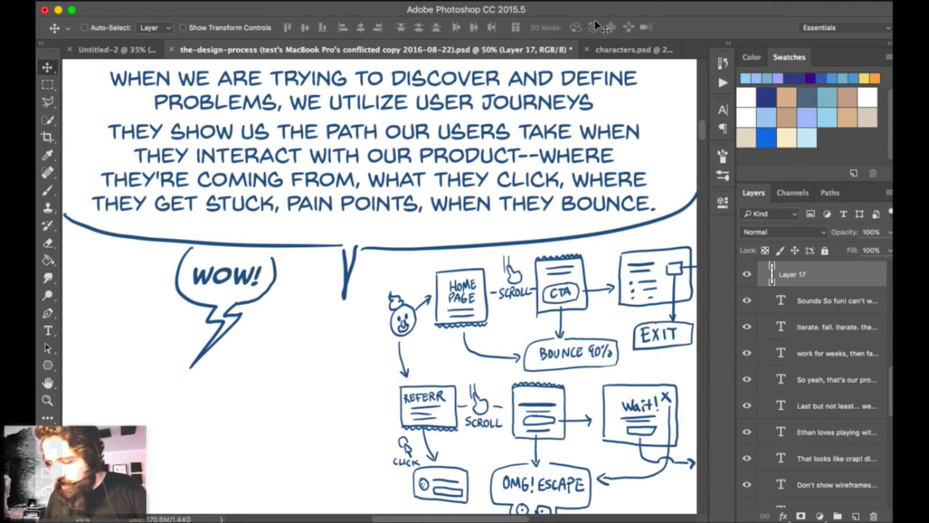
# Switch to the Brush tool and rename the balloon outline layer, Layer 17, as "speech bubbles".
pyautogui.press('super+minus')
pyautogui.press('b')
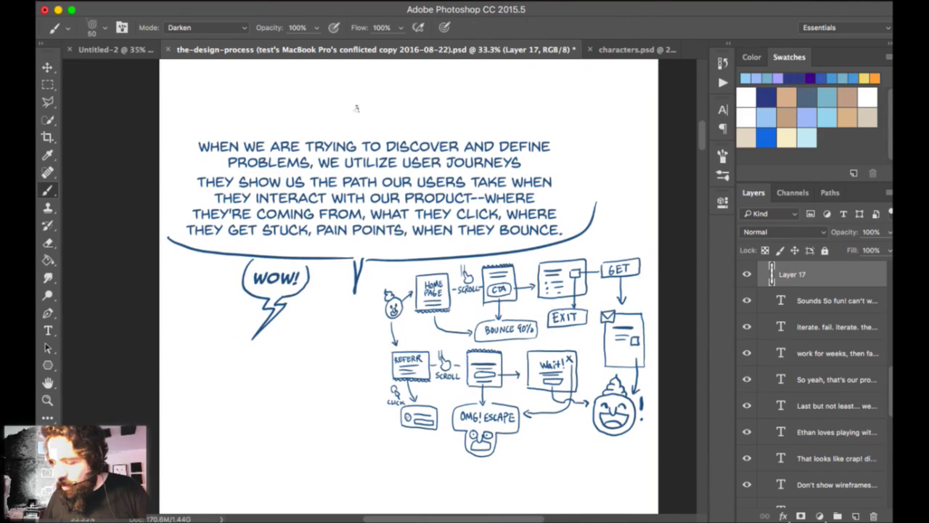
pyautogui.moveTo(527, 126); pyautogui.dragTo(527, 112)
pyautogui.scroll(-15, 527, 112)
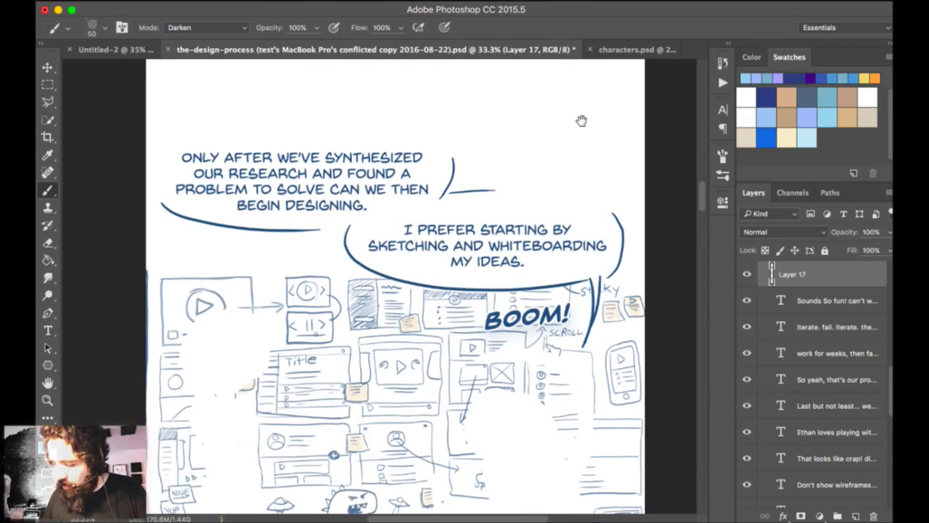
pyautogui.doubleClick(792, 275)
pyautogui.write('sp')
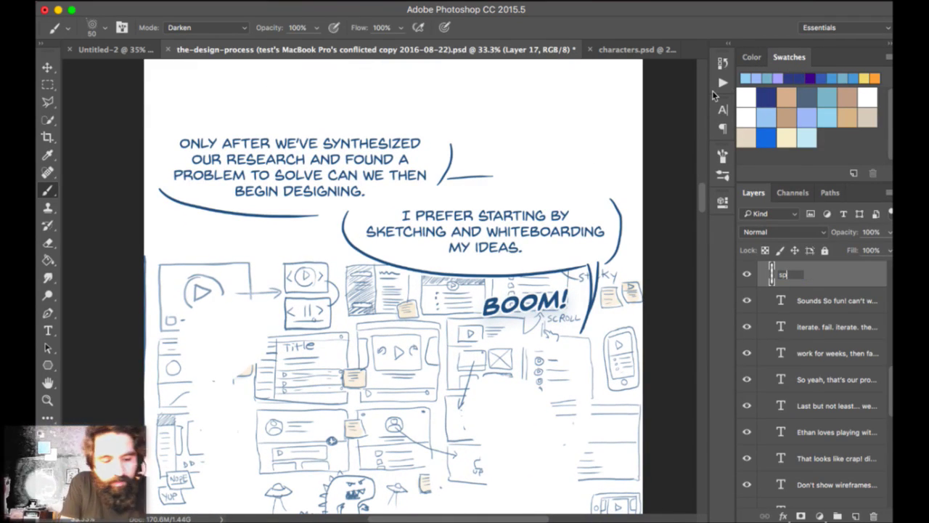
pyautogui.write('eech bub')
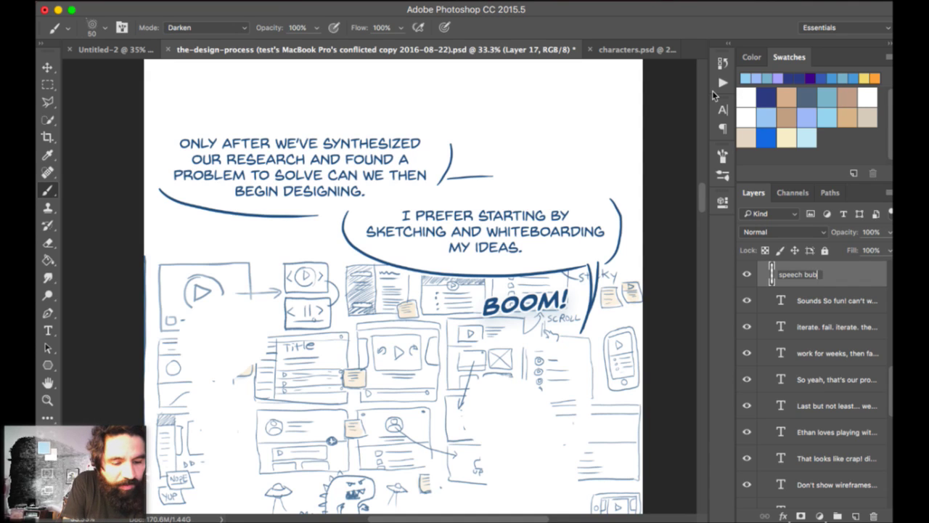
pyautogui.write('bles')
pyautogui.press('Return')
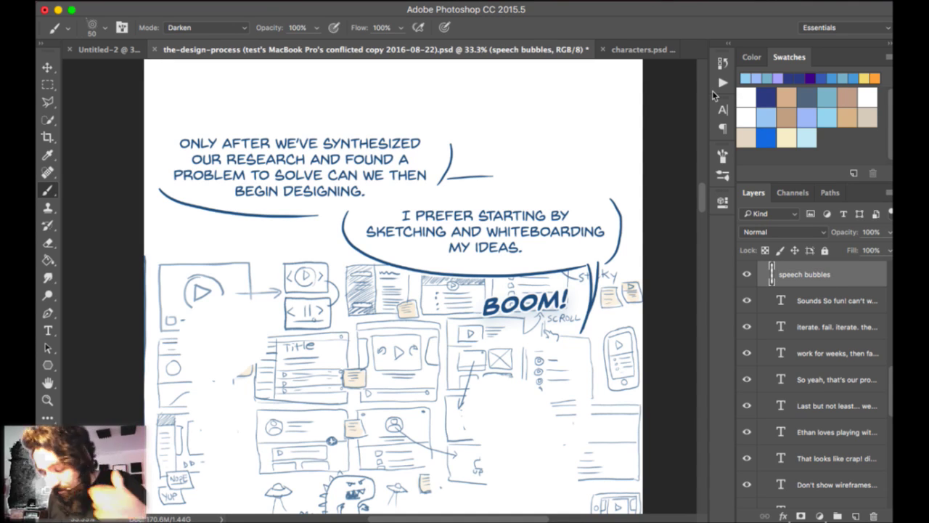
# Toggle the speech bubbles layer off and on and look through the balloons and lettering down to the prototype panels.
pyautogui.scroll(-7, 717, 71)
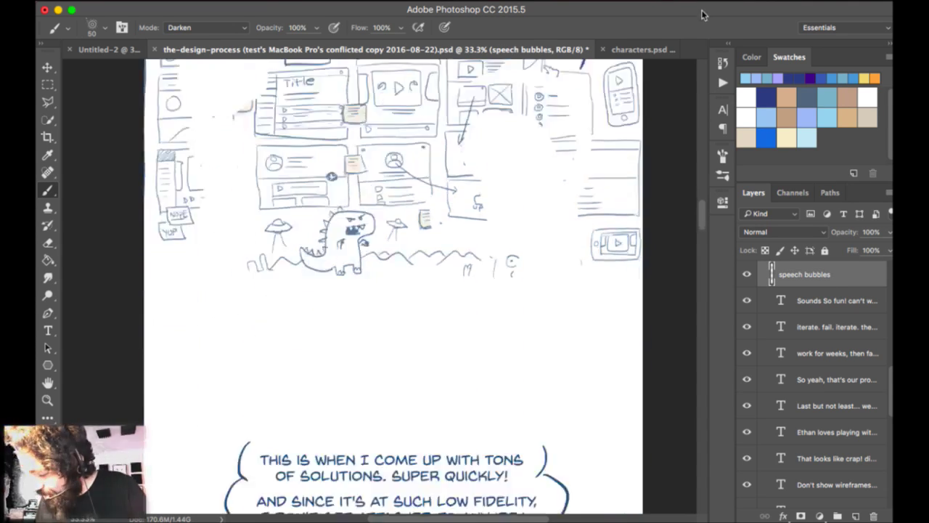
pyautogui.scroll(-9, 704, 23)
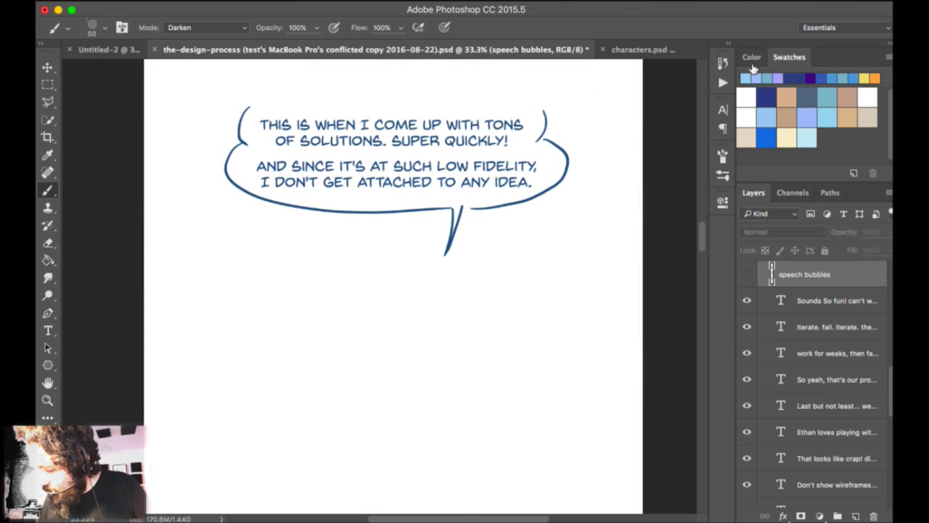
pyautogui.press('super+comma')
pyautogui.scroll(-8, 703, 26)
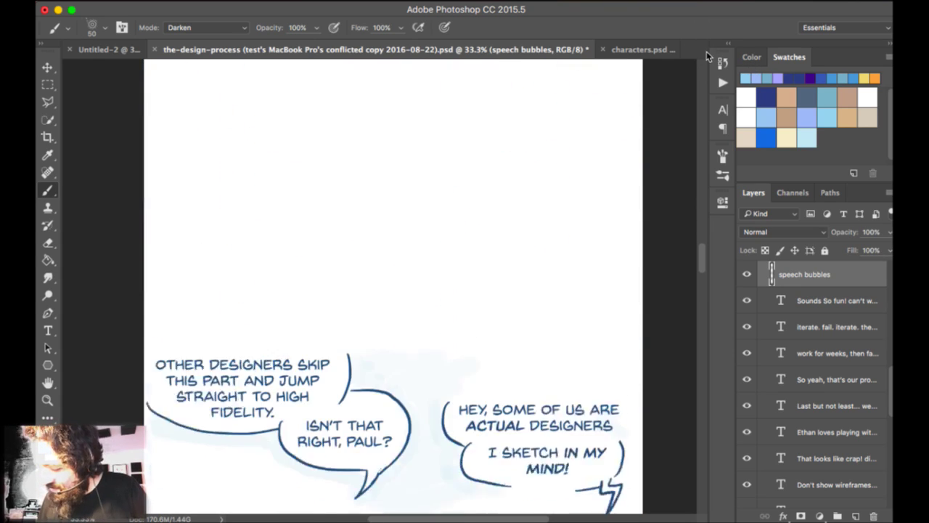
pyautogui.scroll(-8, 707, 58)
pyautogui.scroll(3, 707, 61)
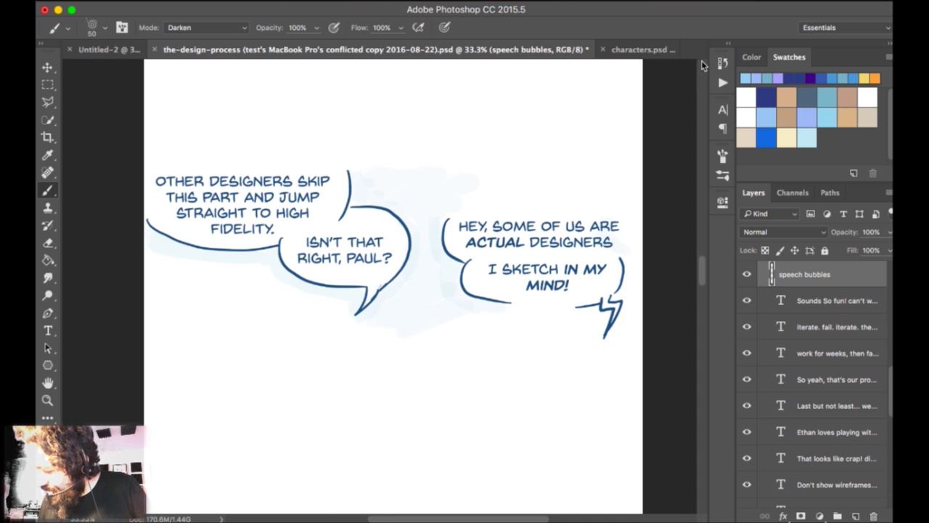
pyautogui.scroll(-20, 699, 178)
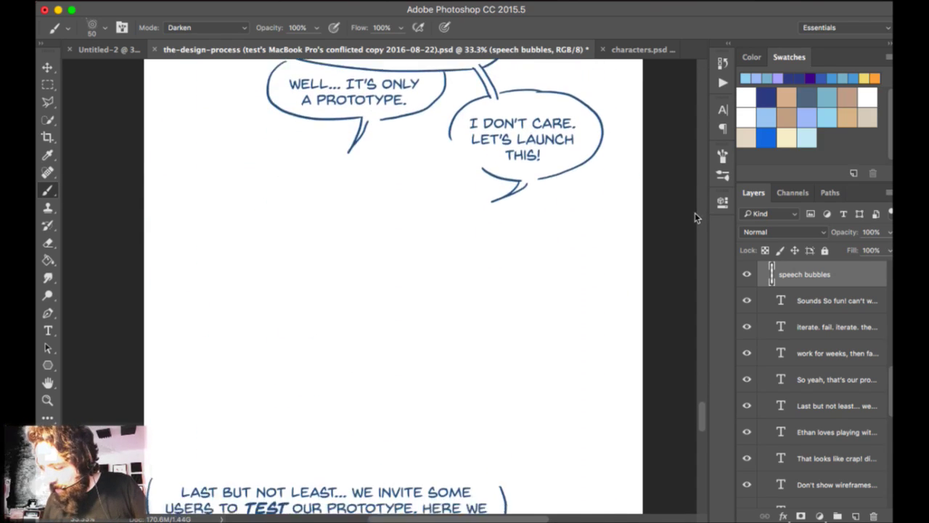
pyautogui.scroll(8, 697, 206)
# Show Group 3 with the artwork again and bring the comic's opening Frank panel into view.
pyautogui.scroll(-15, 878, 262)
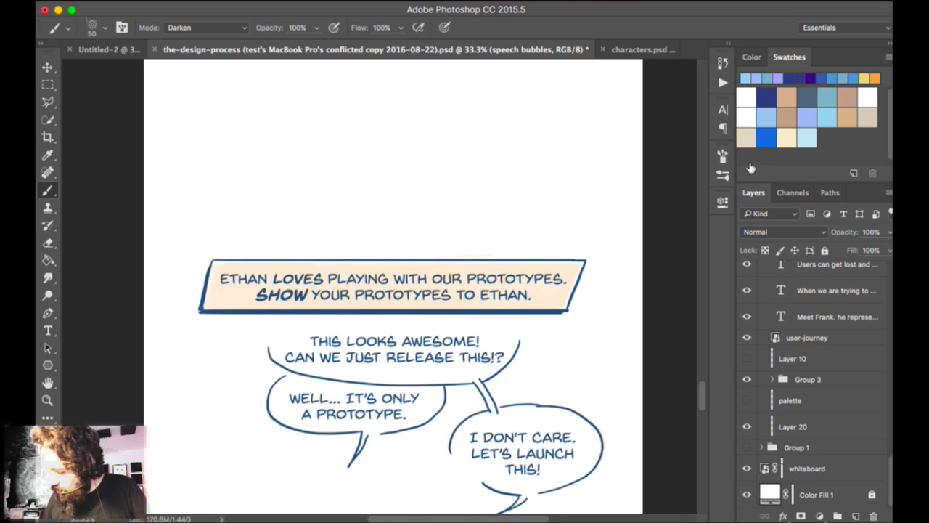
pyautogui.click(747, 379)
pyautogui.scroll(20, 702, 188)
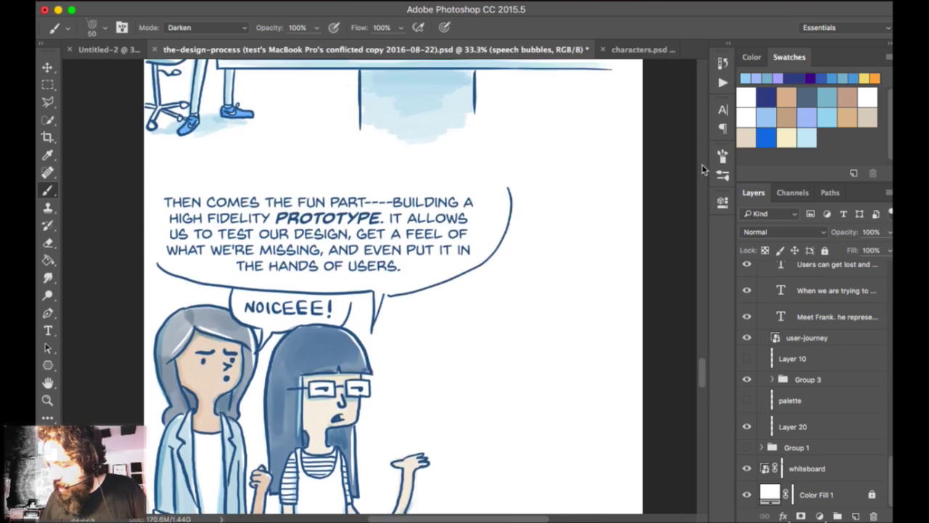
pyautogui.scroll(10, 393, 290)
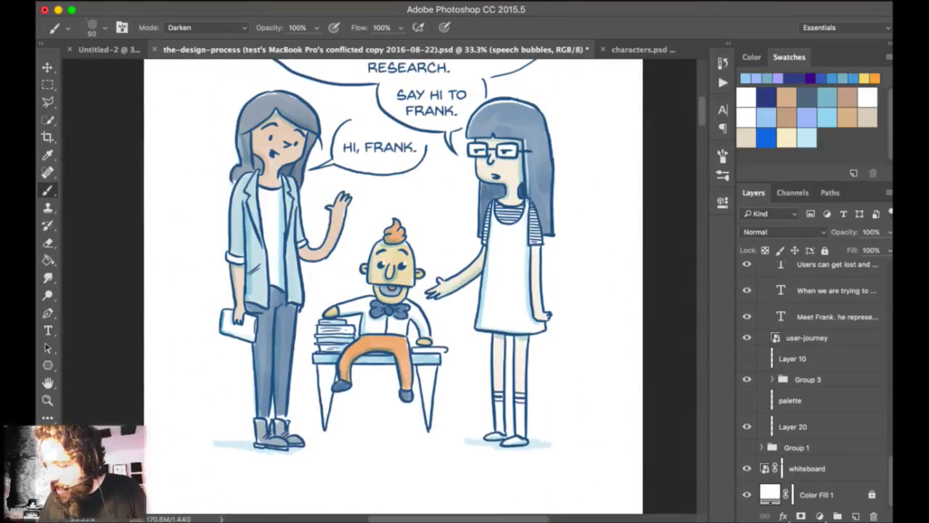
pyautogui.scroll(-3, 392, 291)
pyautogui.scroll(1, 392, 290)
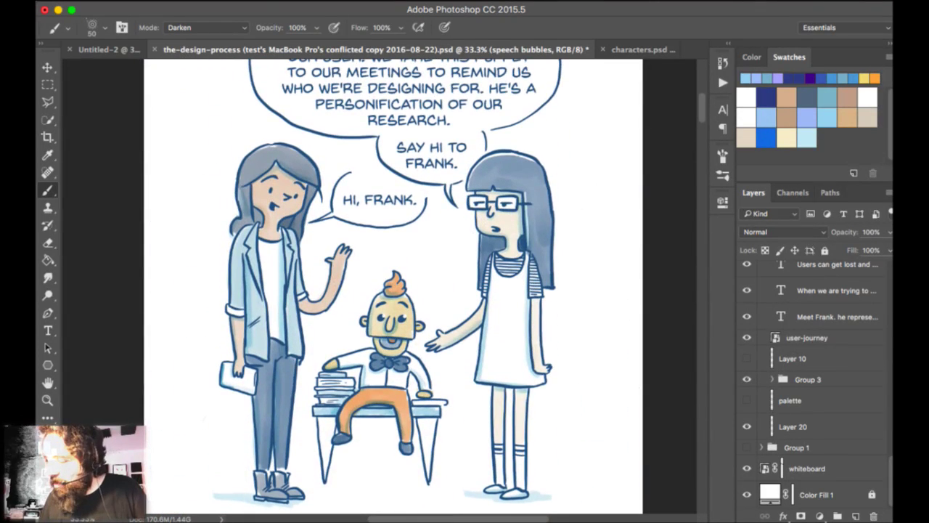
pyautogui.hotkey('ctrl', '-')
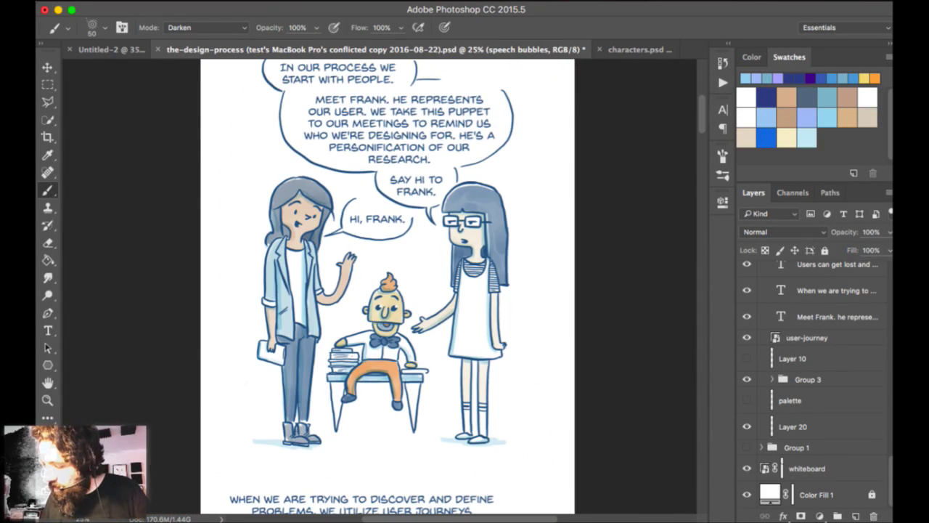
pyautogui.scroll(3, 387, 291)
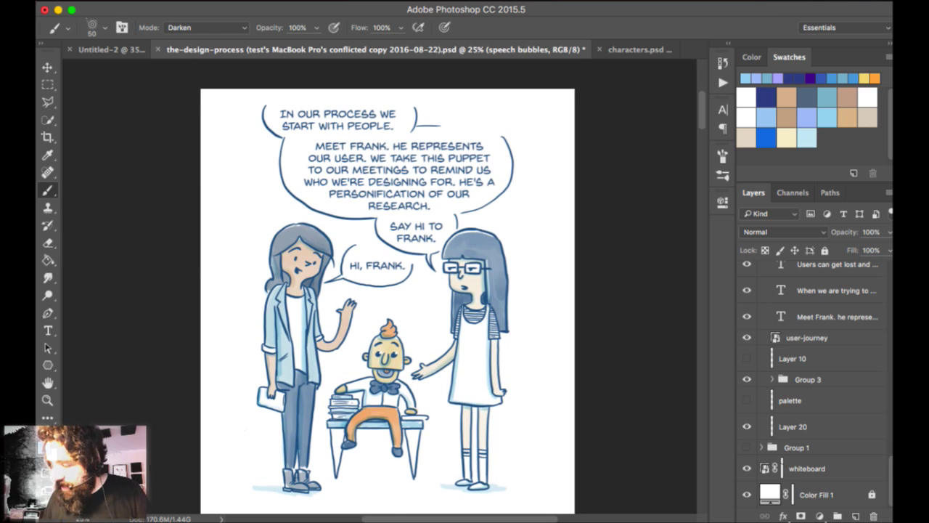
pyautogui.scroll(-2, 388, 281)
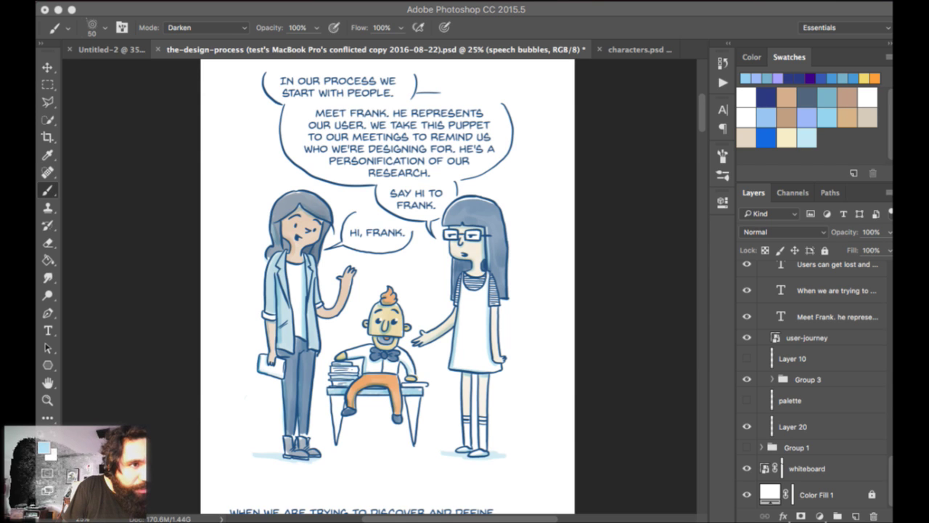
# Switch to the "Halloween Costumes for Designers" note in Evernote, skim it to the end and enlarge its window.
pyautogui.moveTo(44, 465); pyautogui.dragTo(307, 20)
pyautogui.scroll(-15, 300, 237)
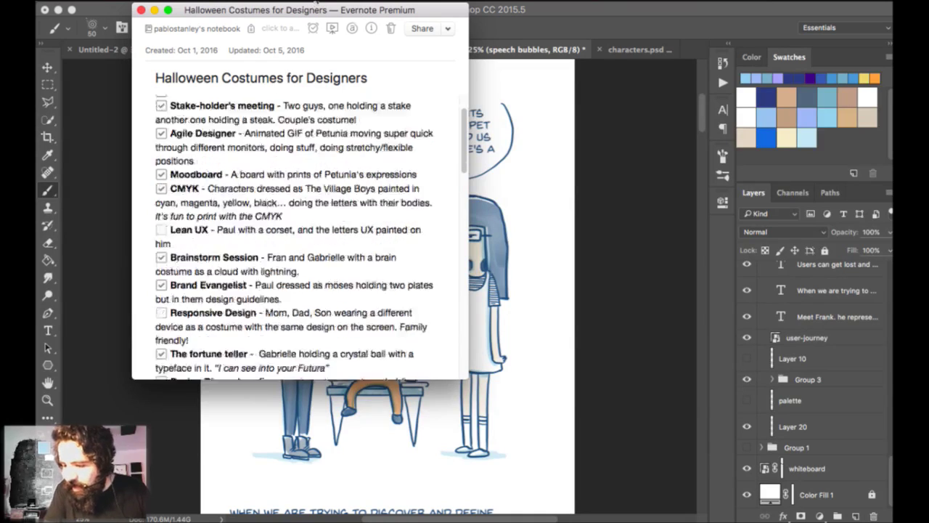
pyautogui.scroll(-2, 300, 237)
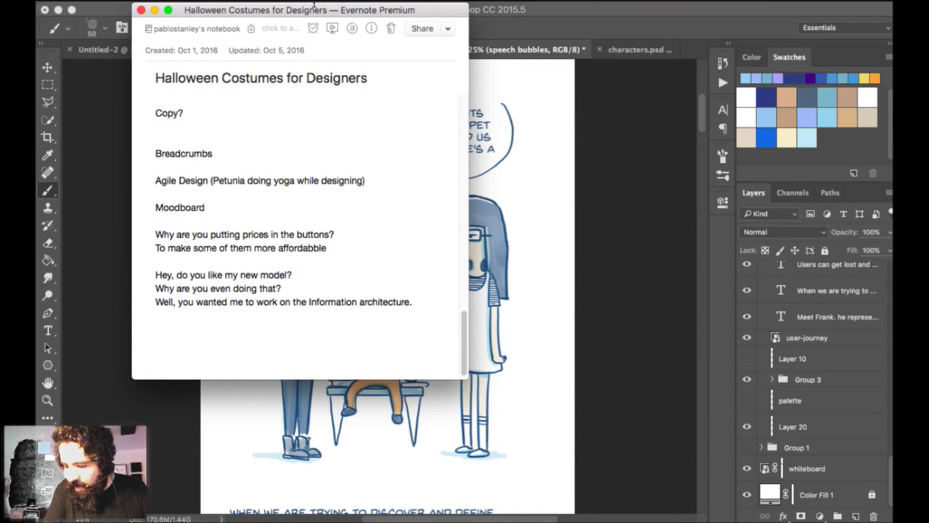
pyautogui.scroll(20, 396, 192)
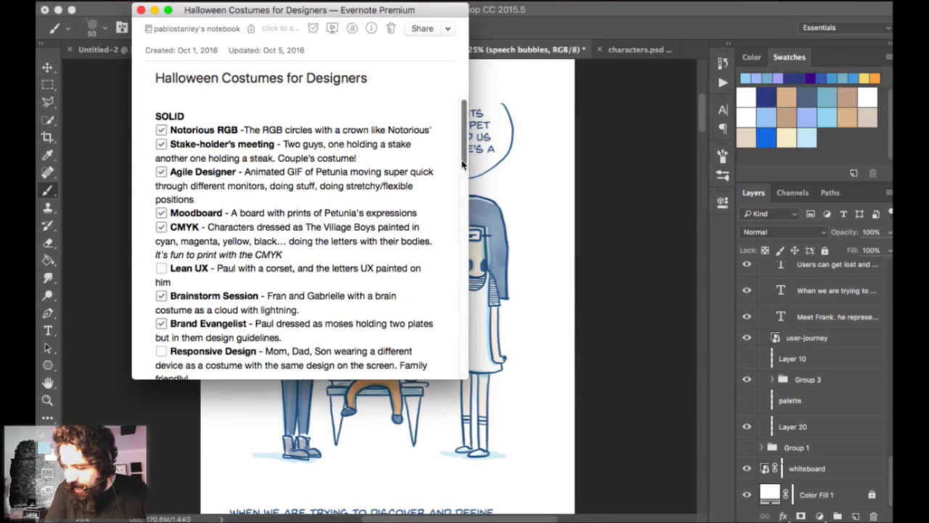
pyautogui.moveTo(466, 177); pyautogui.dragTo(653, 285)
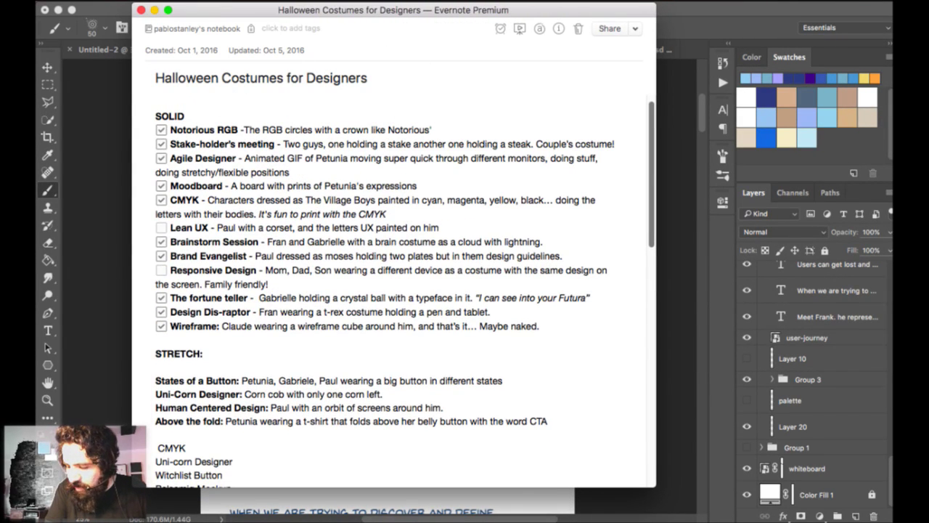
# Read through the SOLID and STRETCH costume ideas in the Halloween note.
pyautogui.scroll(-2, 396, 290)
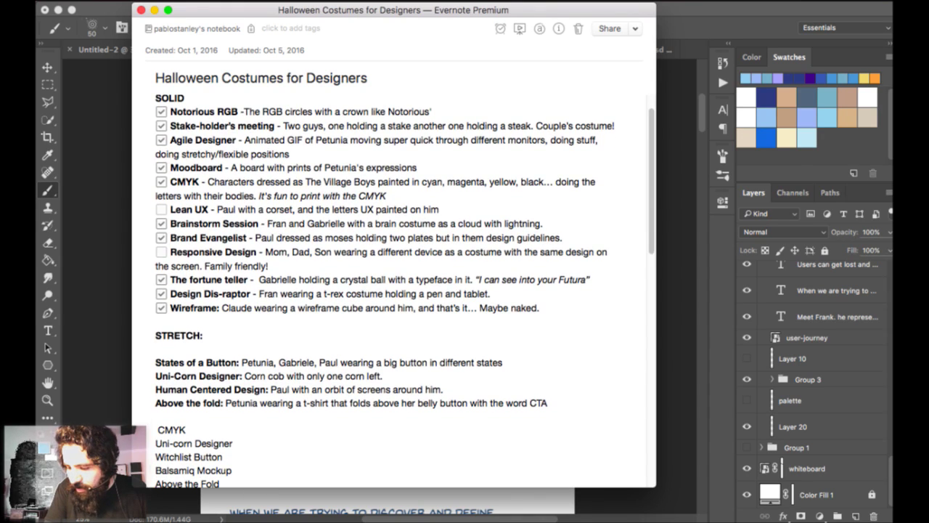
pyautogui.scroll(-1, 396, 291)
pyautogui.scroll(3, 396, 290)
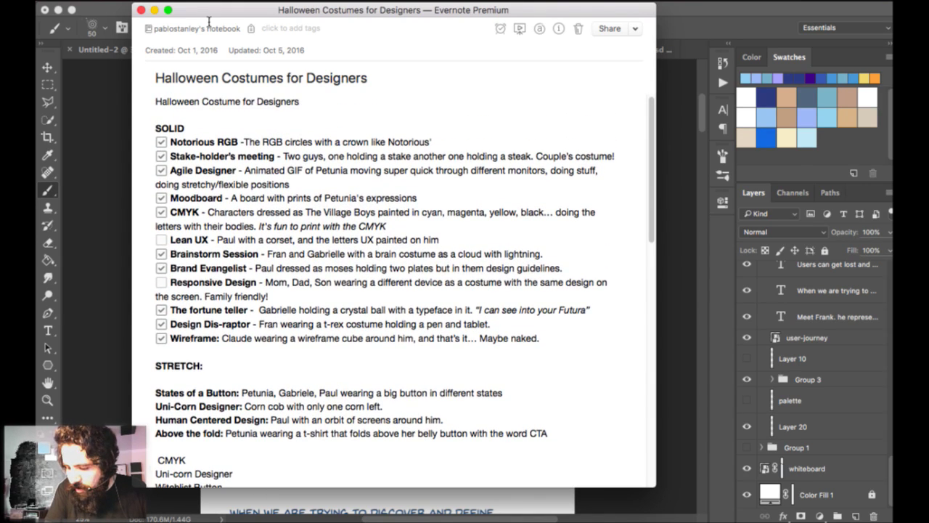
pyautogui.scroll(-1, 209, 21)
pyautogui.click(275, 96)
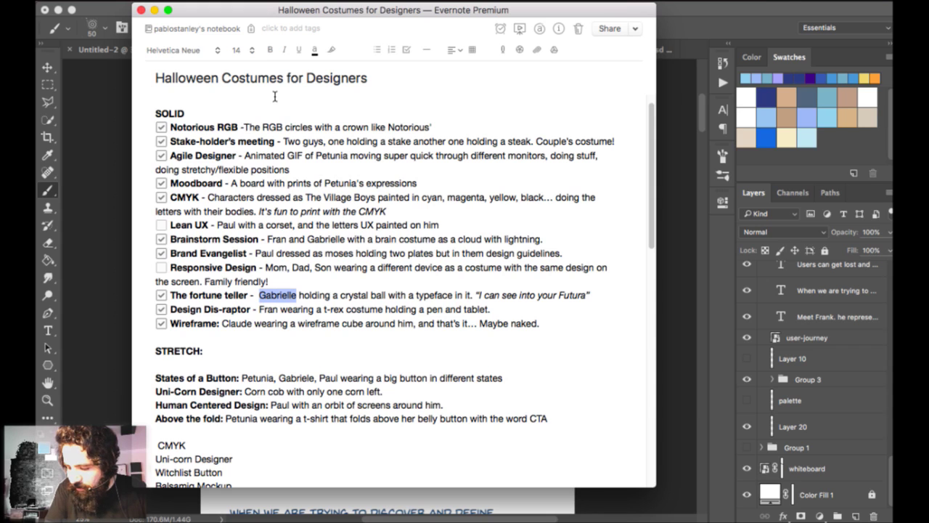
pyautogui.scroll(-5, 284, 99)
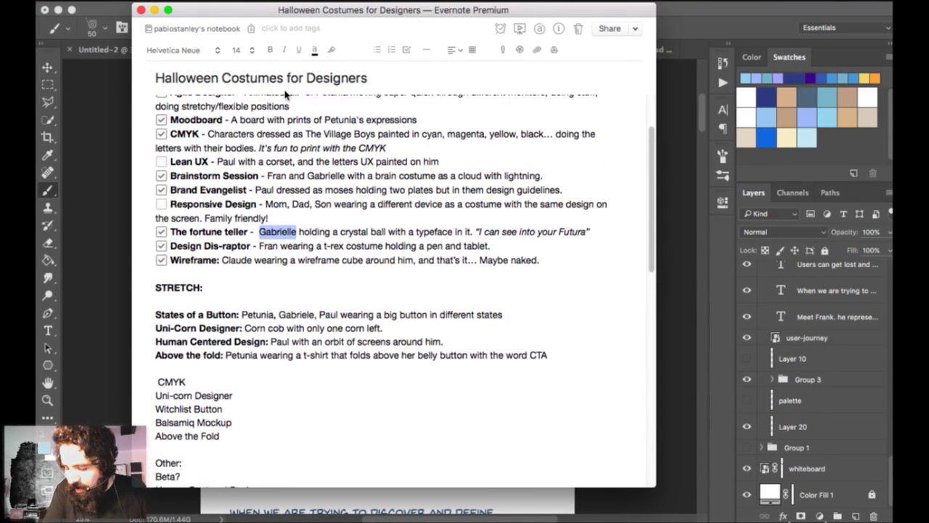
# Read through the costume lists and dialogue drafts in the Halloween note, highlight the ideas, and close the note.
pyautogui.scroll(-7, 284, 98)
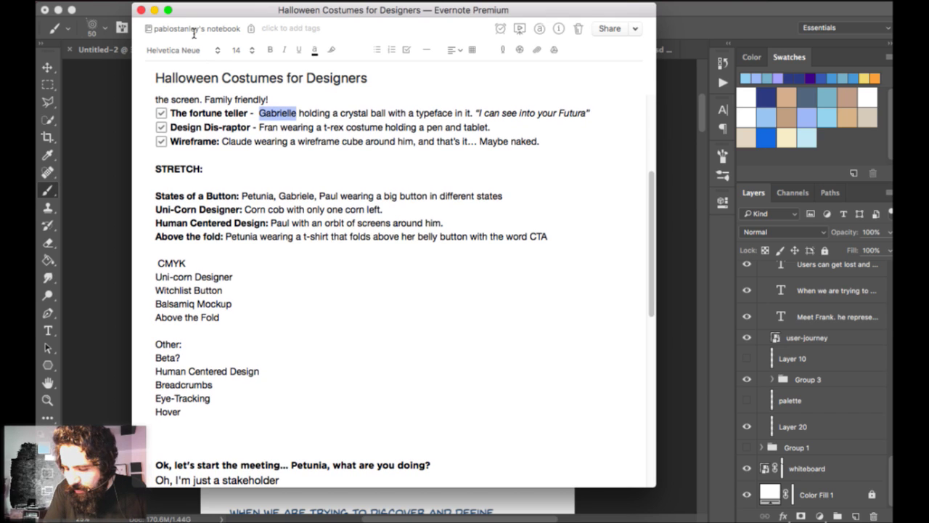
pyautogui.moveTo(180, 412); pyautogui.dragTo(156, 166)
pyautogui.scroll(-10, 230, 48)
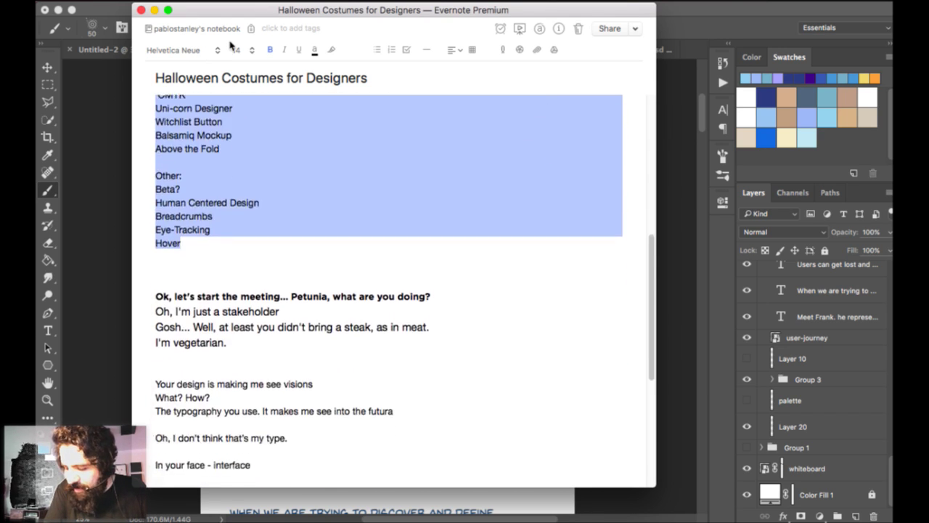
pyautogui.scroll(15, 229, 47)
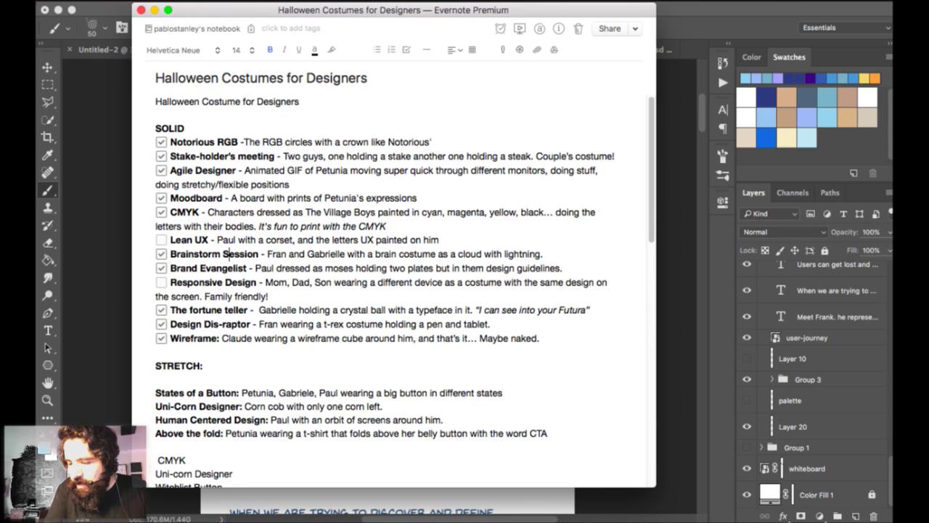
pyautogui.moveTo(170, 142); pyautogui.dragTo(363, 393)
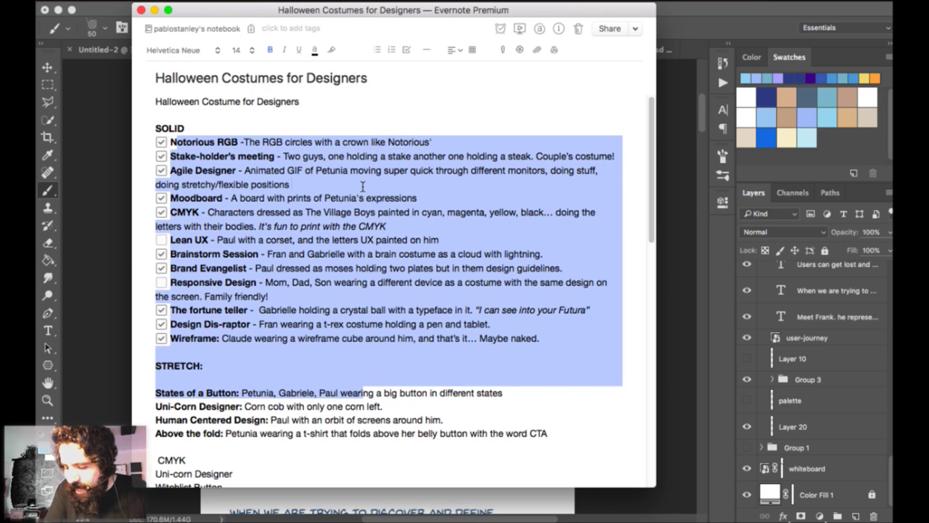
pyautogui.click(306, 213)
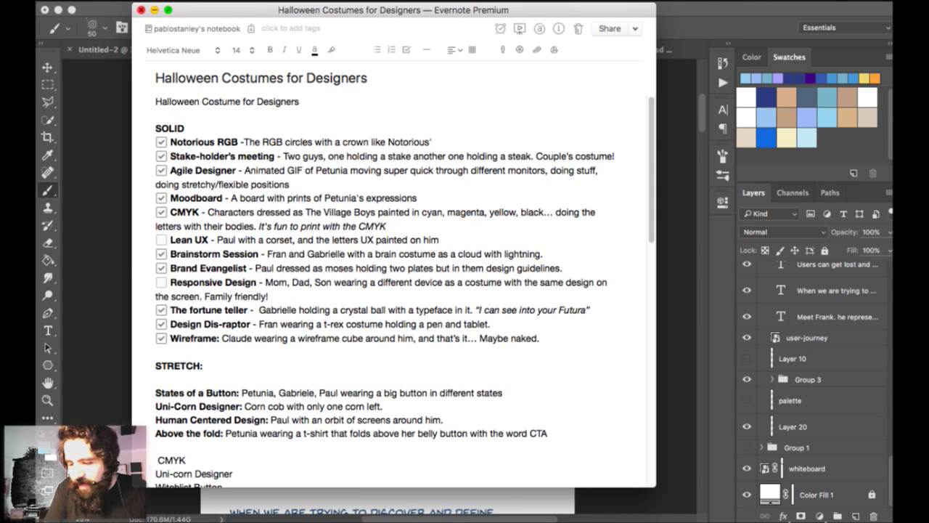
pyautogui.click(142, 10)
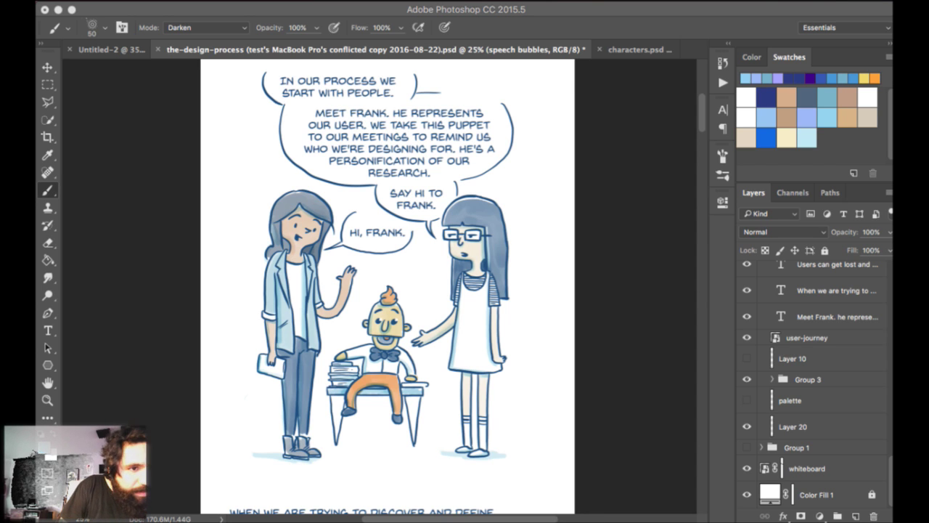
# Bring up the Evernote note "The Engineer" and skim the dialogue between Petunia and Jansen.
pyautogui.moveTo(44, 352); pyautogui.dragTo(376, 39)
pyautogui.scroll(-12, 322, 10)
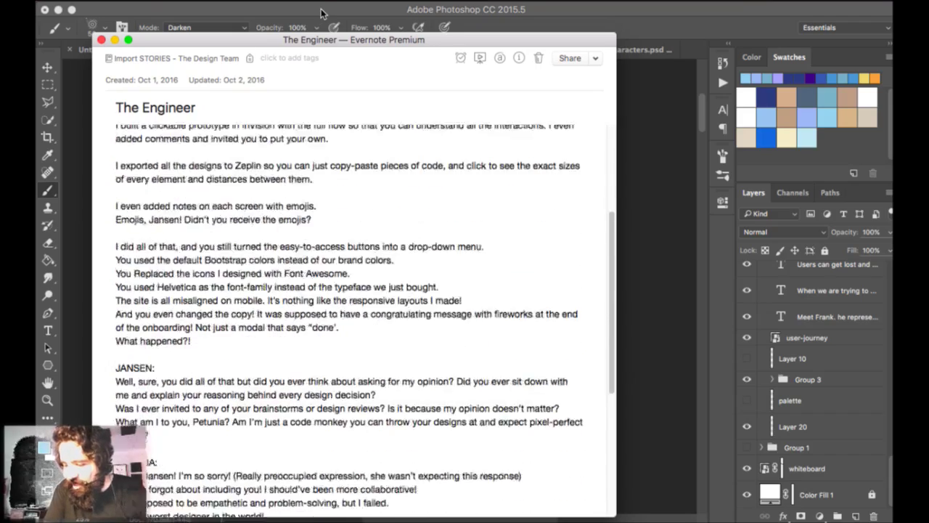
pyautogui.scroll(10, 322, 13)
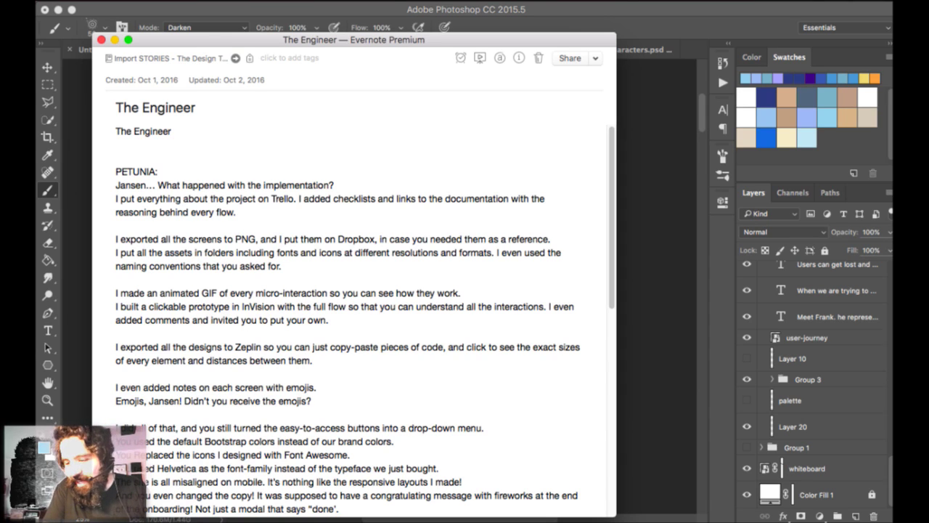
# Switch back to Photoshop and look over the comic's opening Frank panel.
pyautogui.press('super+Tab')
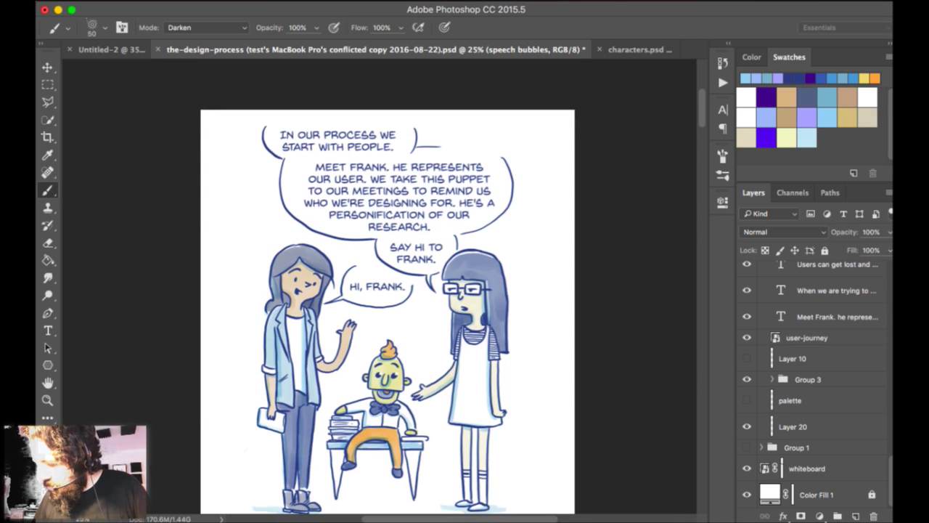
pyautogui.scroll(-3, 387, 290)
pyautogui.scroll(3, 388, 290)
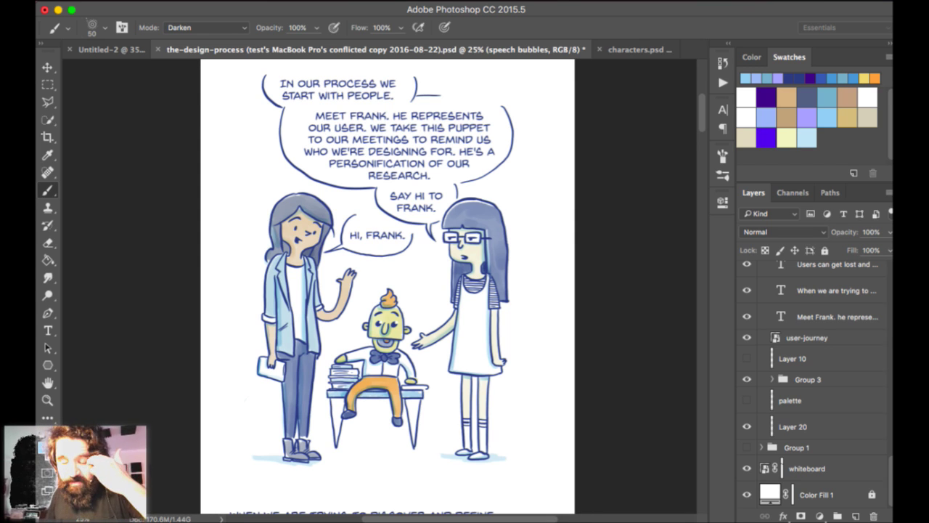
pyautogui.scroll(-5, 388, 291)
pyautogui.scroll(4, 387, 290)
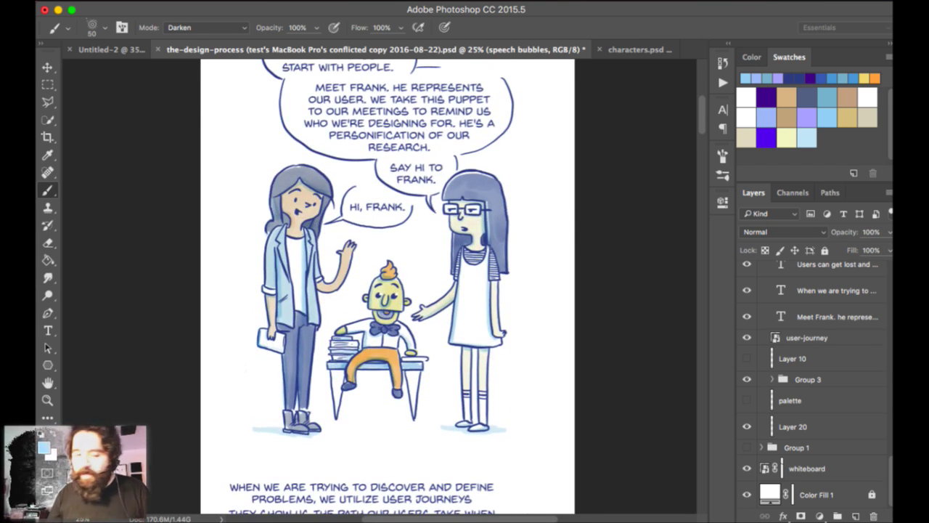
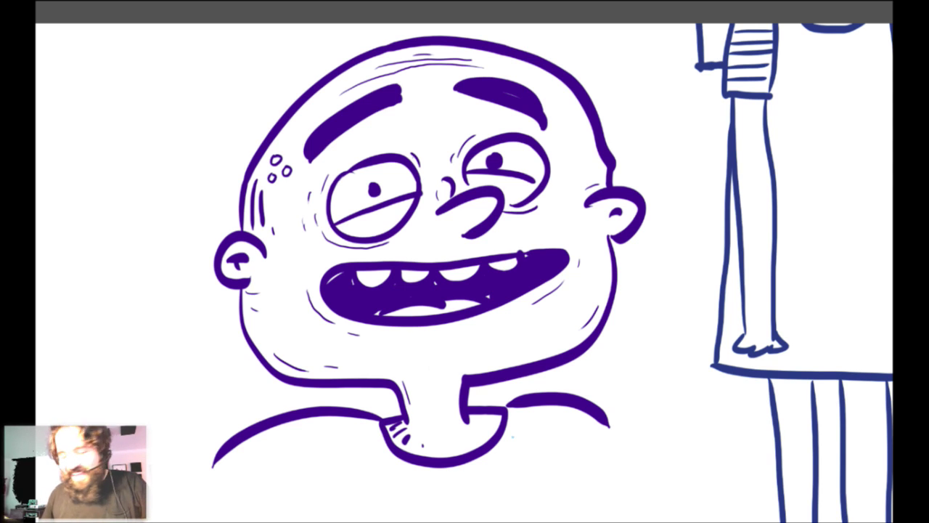
# Show the interface panels again and view the bald man's sketch together with the full Fran and Doris figures.
pyautogui.press('Tab')
pyautogui.press('super+minus')
pyautogui.press('super+minus')
pyautogui.press('super+minus')
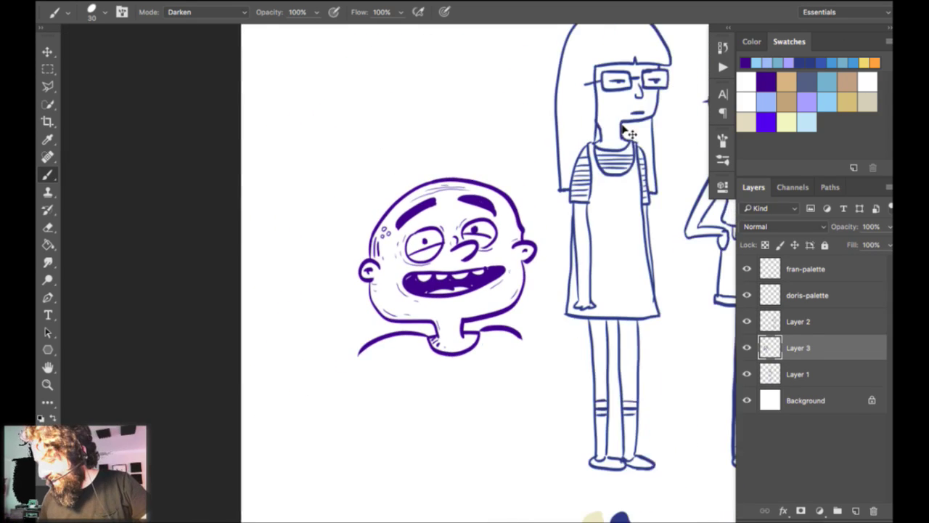
pyautogui.moveTo(644, 168)
pyautogui.mouseDown()
pyautogui.moveTo(589, 156)
pyautogui.moveTo(630, 125)
pyautogui.moveTo(637, 94)
pyautogui.mouseUp()
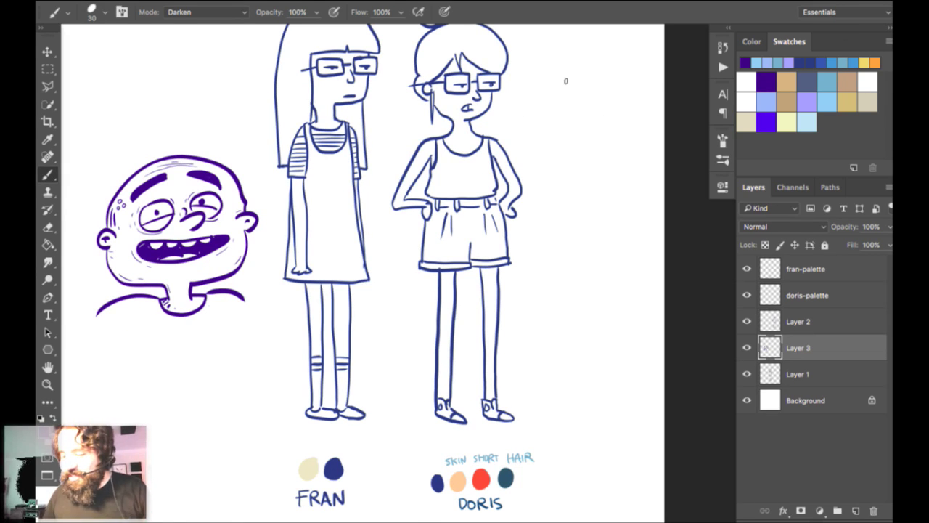
pyautogui.scroll(3, 571, 87)
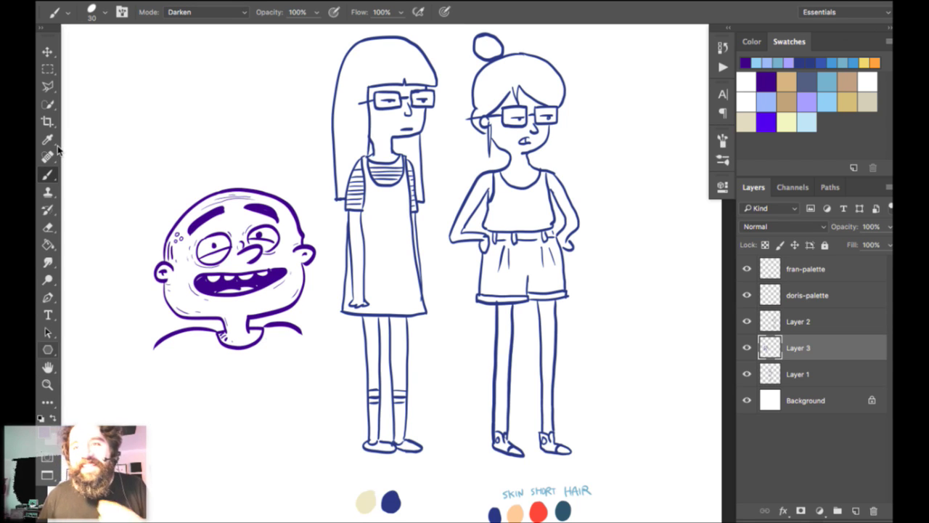
pyautogui.press('super+space')
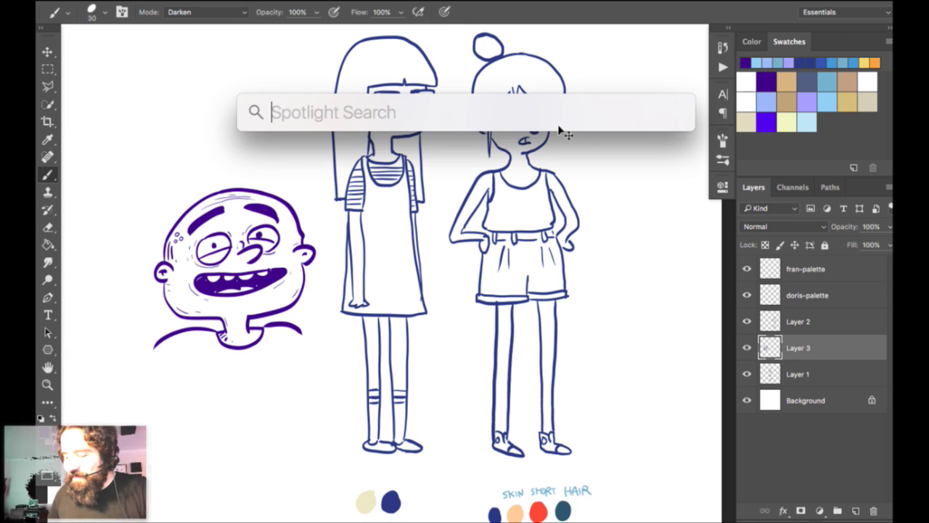
pyautogui.press('Escape')
pyautogui.hscroll(-3, 446, 64)
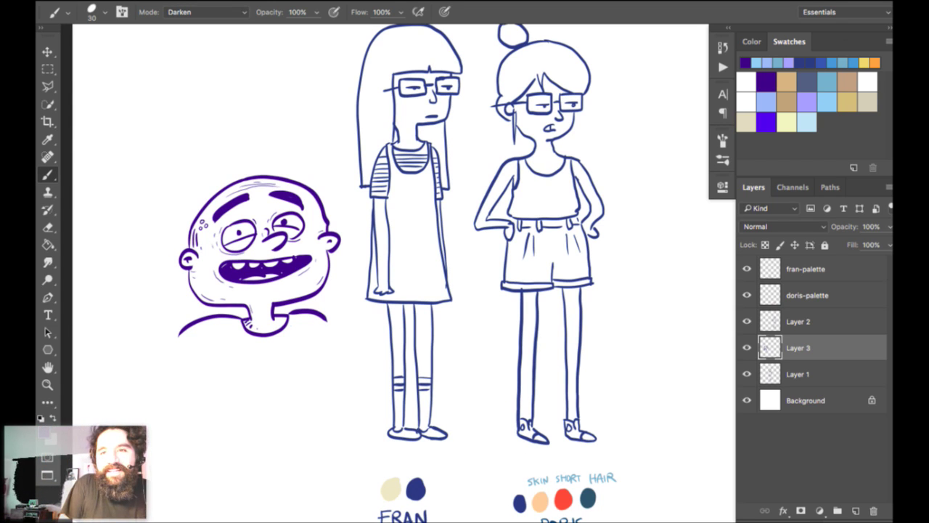
pyautogui.press('Tab')
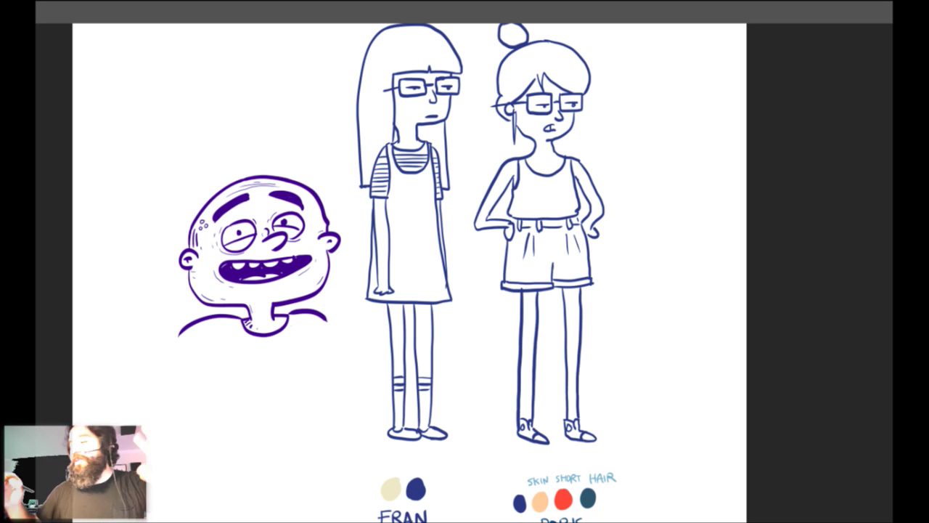
pyautogui.press('Tab')
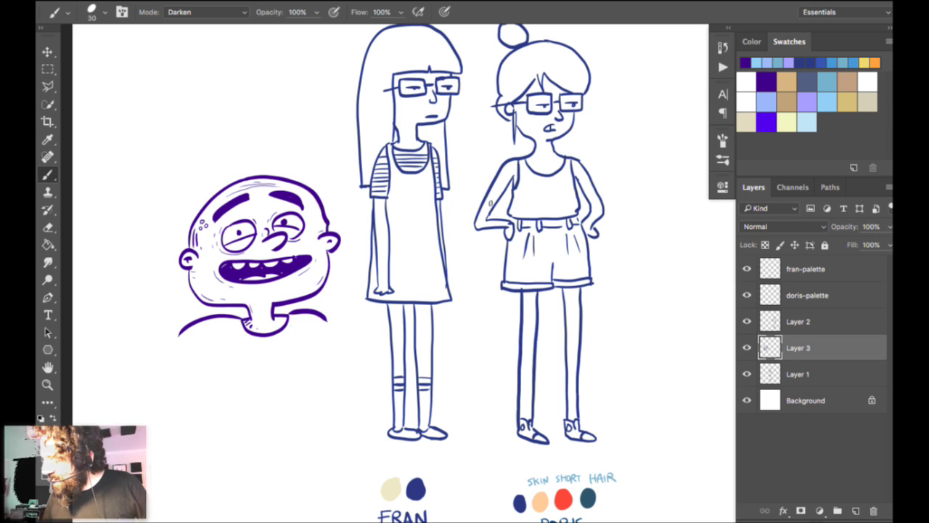
# Check Layer 3 by hiding and showing it, and look through the available brush presets.
pyautogui.click(747, 348)
pyautogui.click(747, 348)
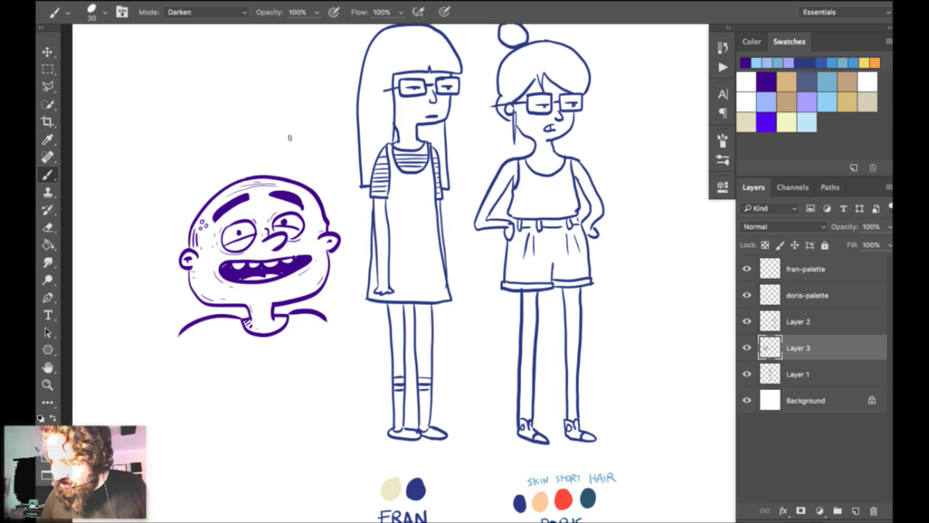
pyautogui.rightClick(308, 114)
pyautogui.click(248, 150)
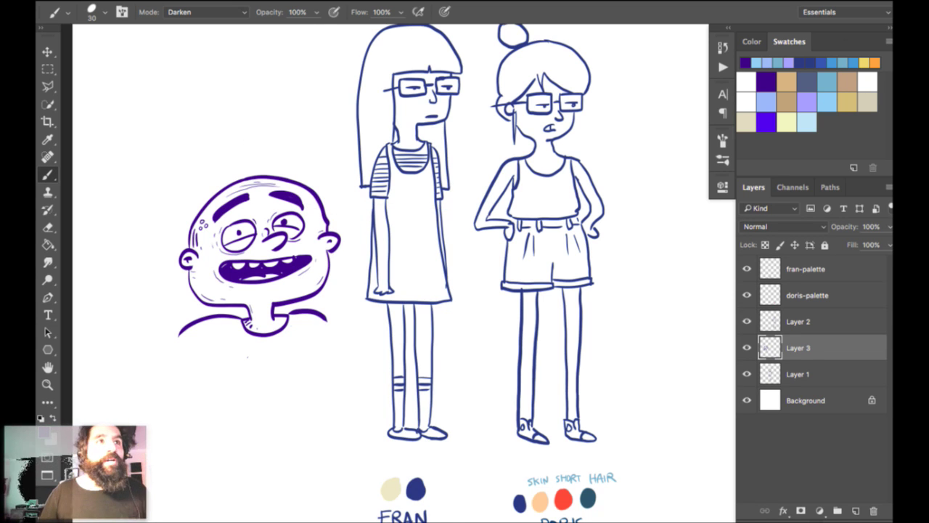
pyautogui.rightClick(222, 134)
pyautogui.click(177, 166)
pyautogui.rightClick(237, 106)
pyautogui.scroll(-8, 389, 132)
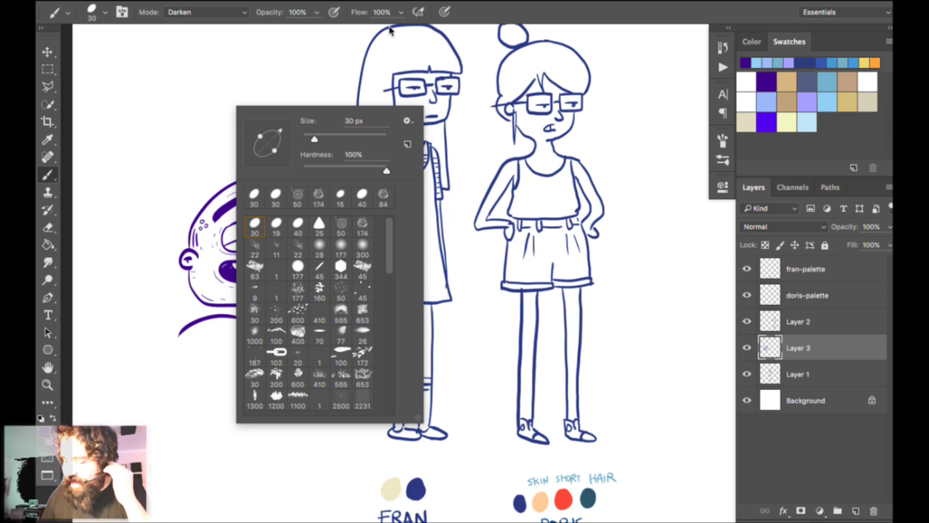
pyautogui.click(198, 147)
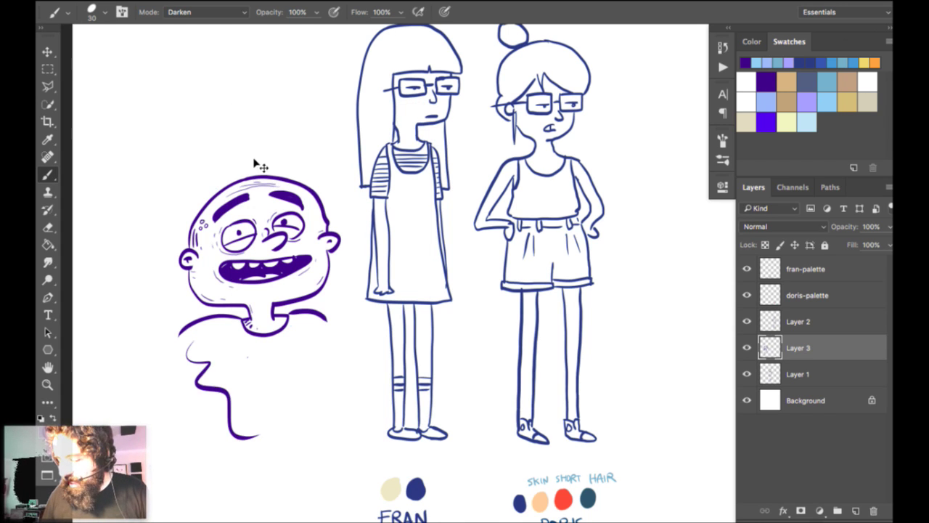
# Enlarge the bald man's head and examine the preset of the 30 px inking brush.
pyautogui.press('super+plus')
pyautogui.keyDown('space'); pyautogui.moveTo(407, 100); pyautogui.dragTo(507, 50); pyautogui.keyUp('space')
pyautogui.rightClick(289, 206)
pyautogui.press('.')
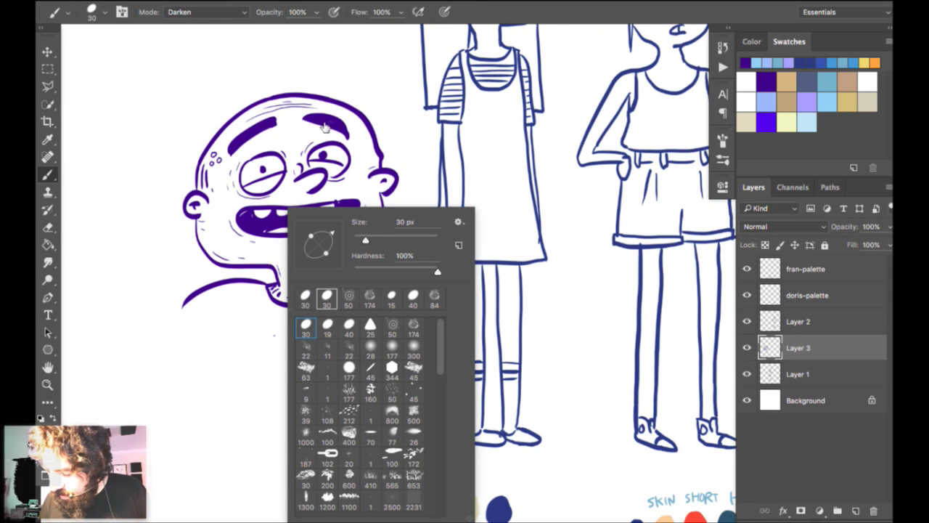
pyautogui.press('.')
pyautogui.press(',')
pyautogui.press(',')
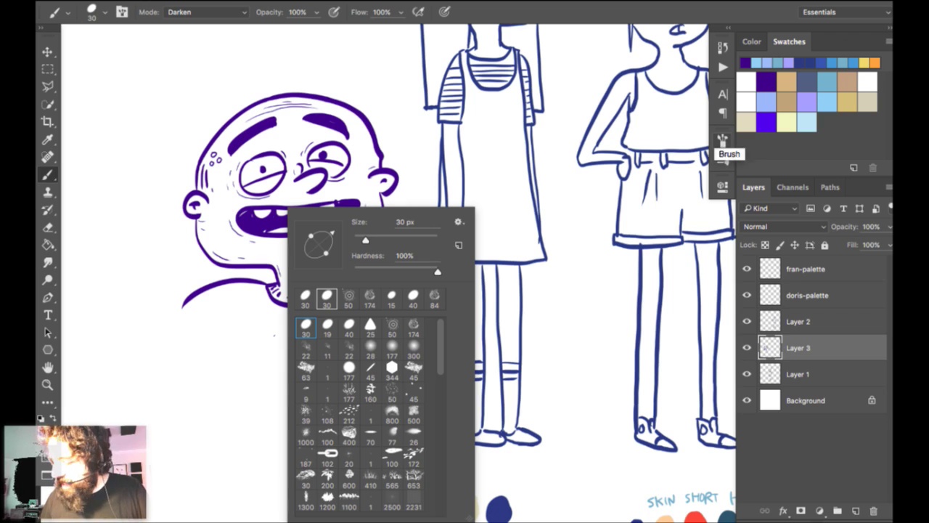
# In the inking brush's tip shape settings, set the angle to 45° and the roundness to 68%.
pyautogui.click(722, 140)
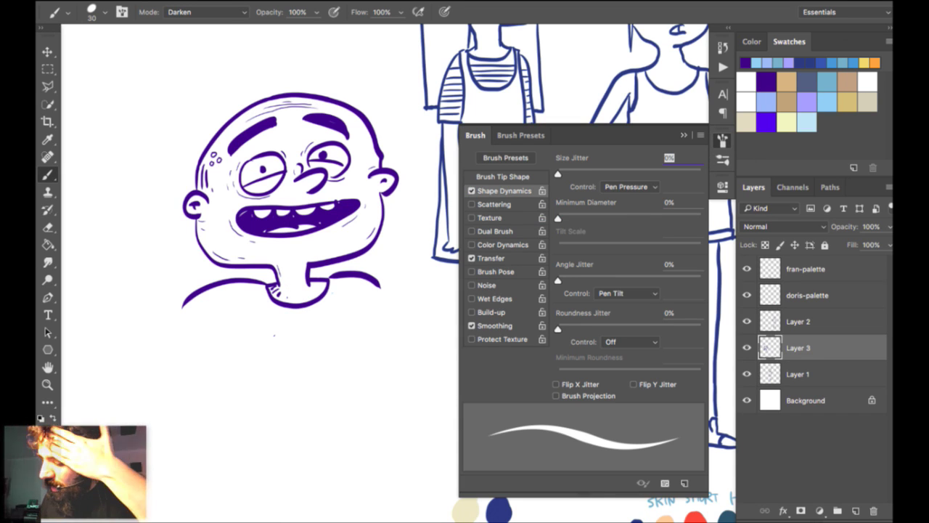
pyautogui.click(502, 176)
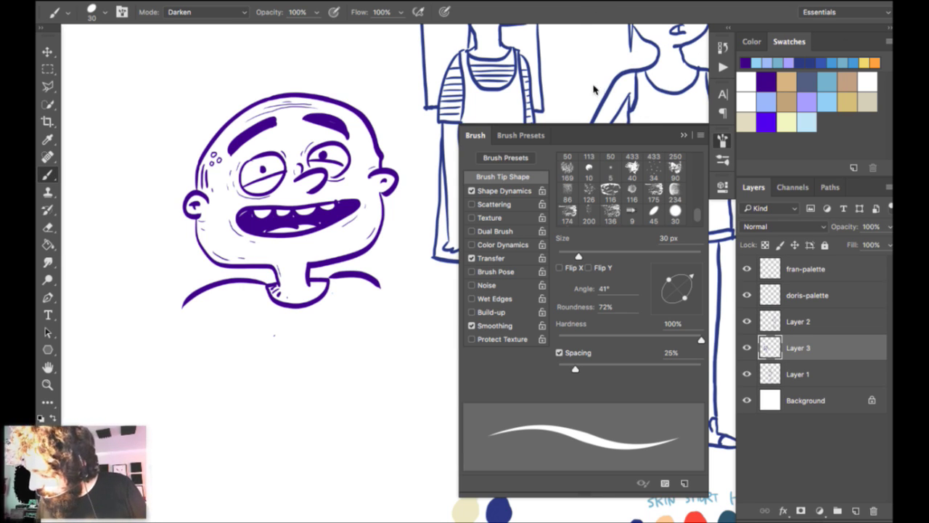
pyautogui.moveTo(583, 83)
pyautogui.mouseDown()
pyautogui.moveTo(572, 82)
pyautogui.moveTo(602, 82)
pyautogui.moveTo(580, 88)
pyautogui.moveTo(588, 105)
pyautogui.moveTo(600, 92)
pyautogui.mouseUp()
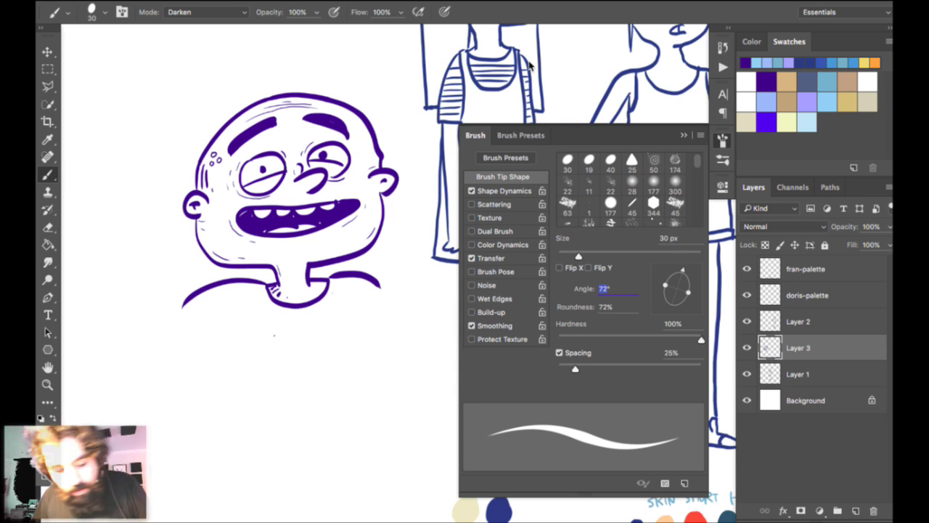
pyautogui.write('3')
pyautogui.press('BackSpace')
pyautogui.write('45')
pyautogui.press('Return')
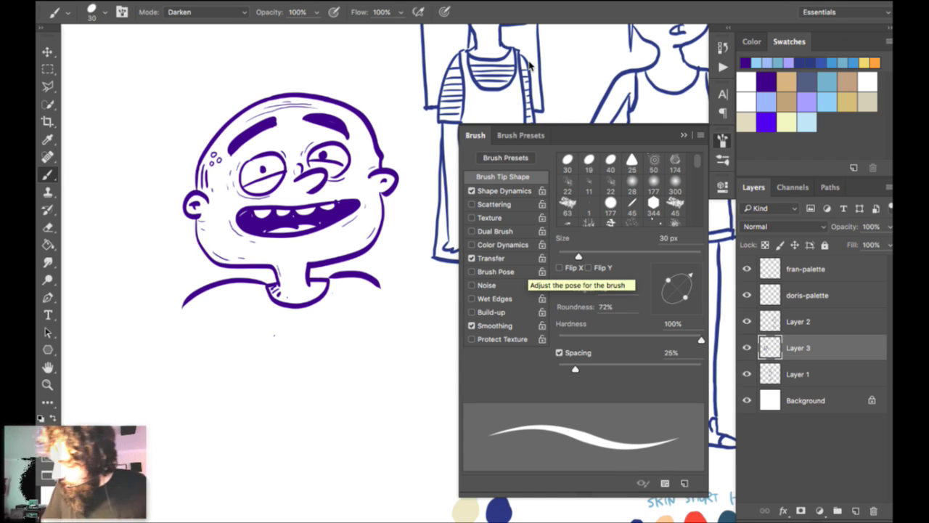
pyautogui.moveTo(576, 102)
pyautogui.mouseDown()
pyautogui.moveTo(630, 106)
pyautogui.moveTo(591, 109)
pyautogui.moveTo(607, 109)
pyautogui.mouseUp()
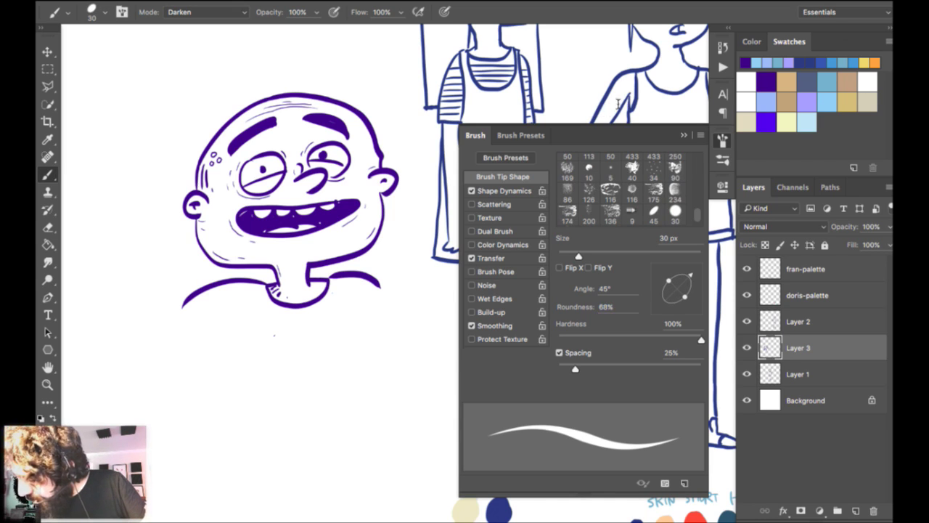
pyautogui.moveTo(583, 165)
pyautogui.mouseDown()
pyautogui.moveTo(593, 166)
pyautogui.moveTo(576, 167)
pyautogui.mouseUp()
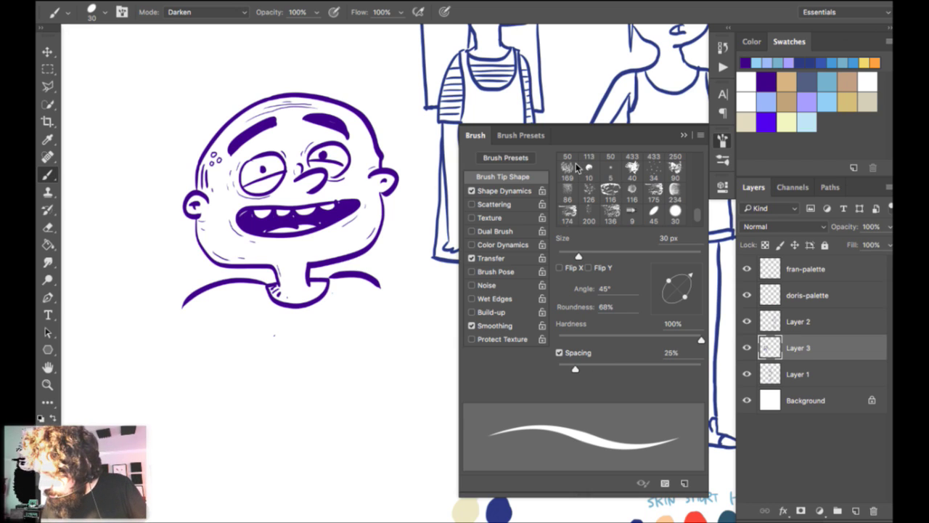
# Examine the brush's Shape Dynamics, including the Size Jitter control options and the minimum diameter.
pyautogui.click(473, 191)
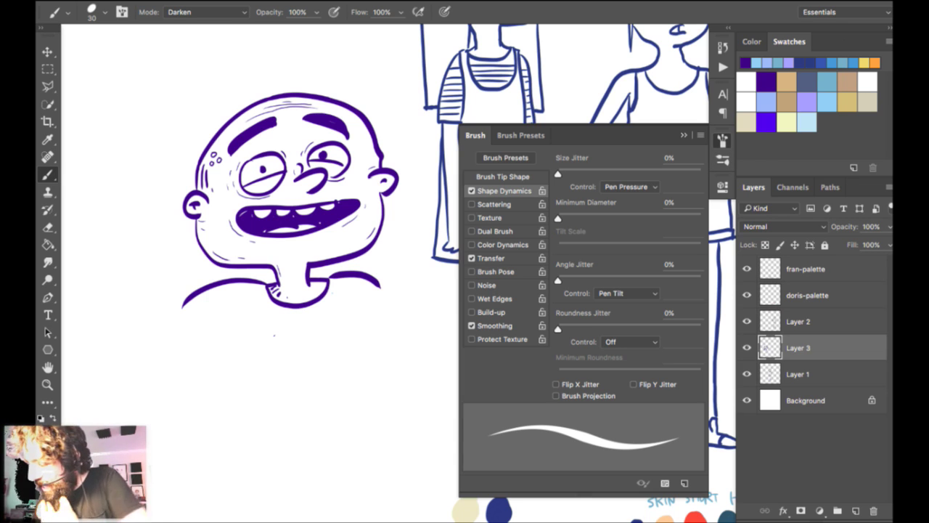
pyautogui.click(630, 186)
pyautogui.click(629, 187)
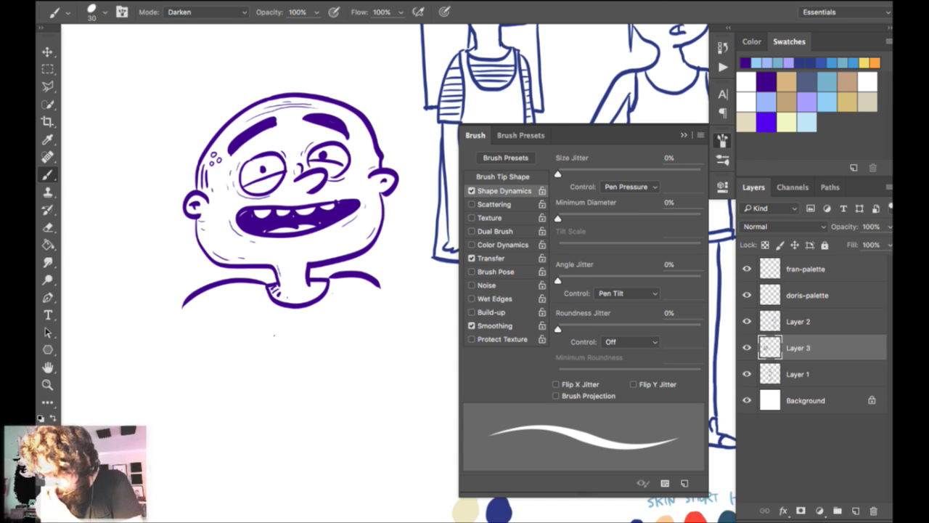
pyautogui.moveTo(558, 218); pyautogui.dragTo(578, 218)
pyautogui.moveTo(580, 13); pyautogui.dragTo(539, 20)
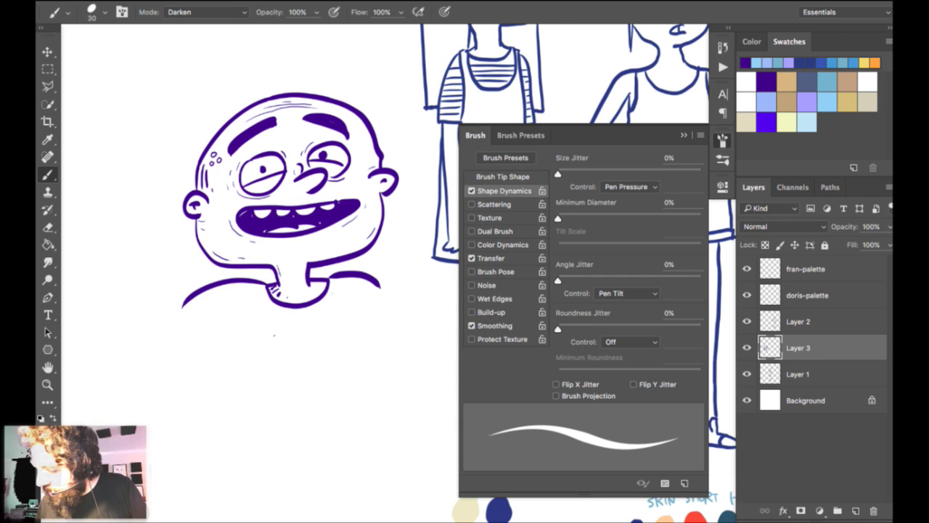
pyautogui.click(629, 187)
pyautogui.click(608, 14)
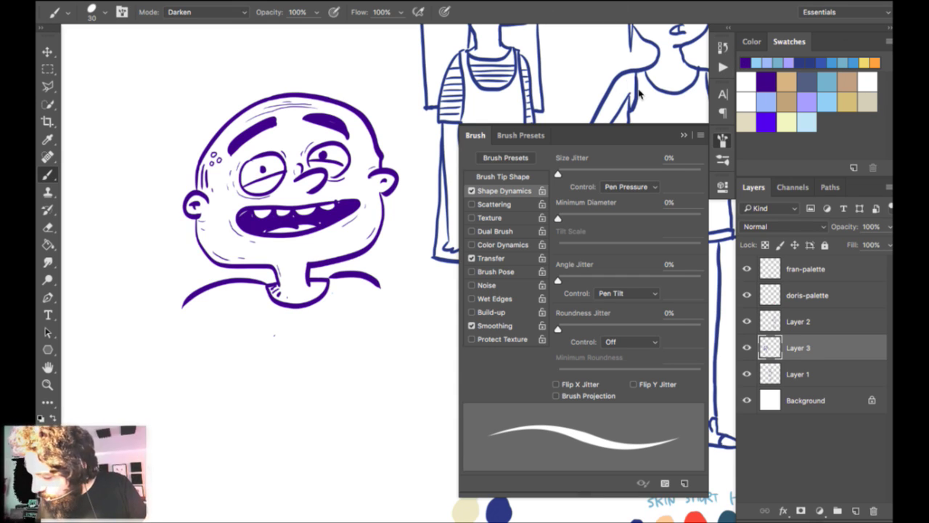
# Examine the brush's Angle Jitter control options, Transfer settings and tip shape, and close the brush settings.
pyautogui.click(625, 294)
pyautogui.click(667, 73)
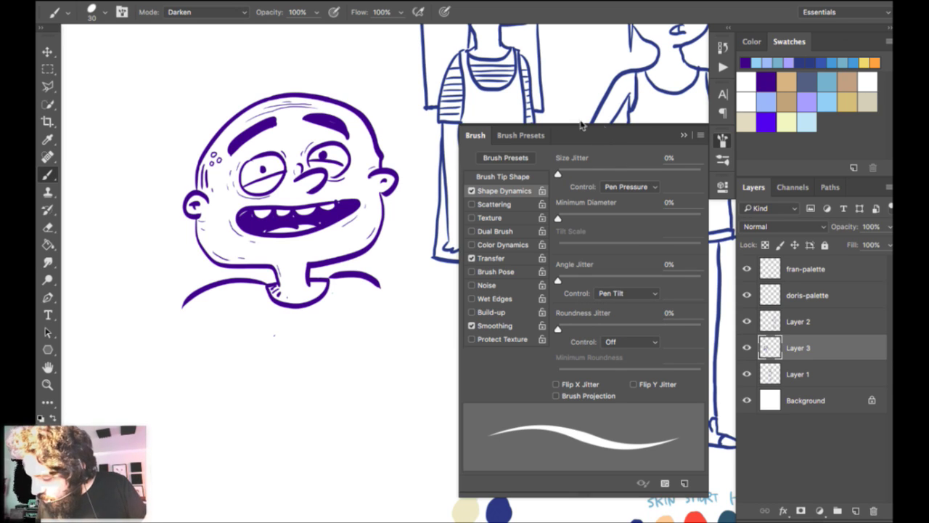
pyautogui.click(506, 258)
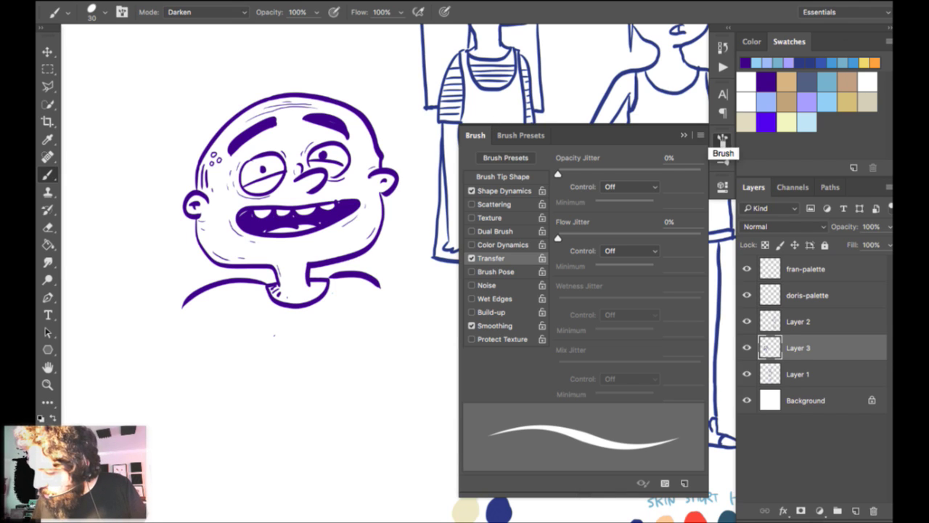
pyautogui.click(502, 176)
pyautogui.click(722, 141)
# Try several freehand test strokes in the blank area below the bald man's head, undoing each one.
pyautogui.moveTo(368, 156); pyautogui.dragTo(475, 41)
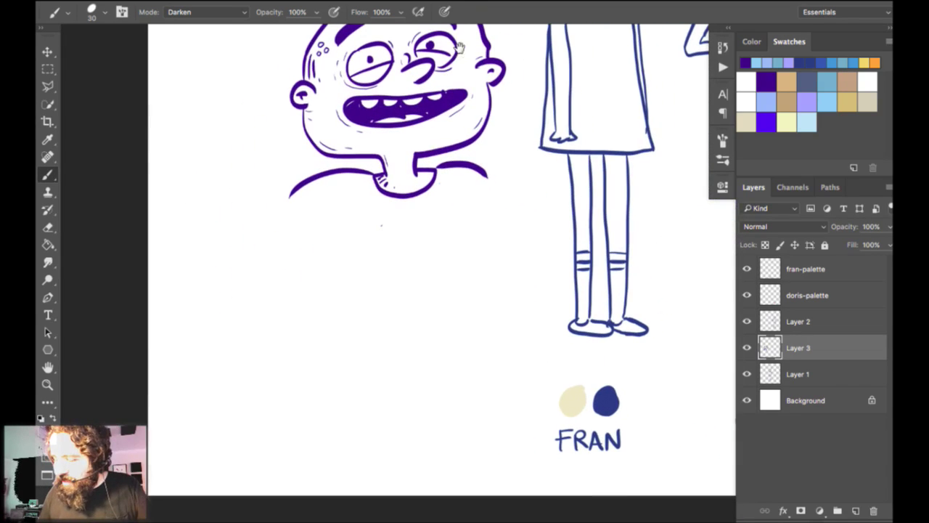
pyautogui.press('super+plus')
pyautogui.scroll(2, 452, 98)
pyautogui.hscroll(-2, 452, 97)
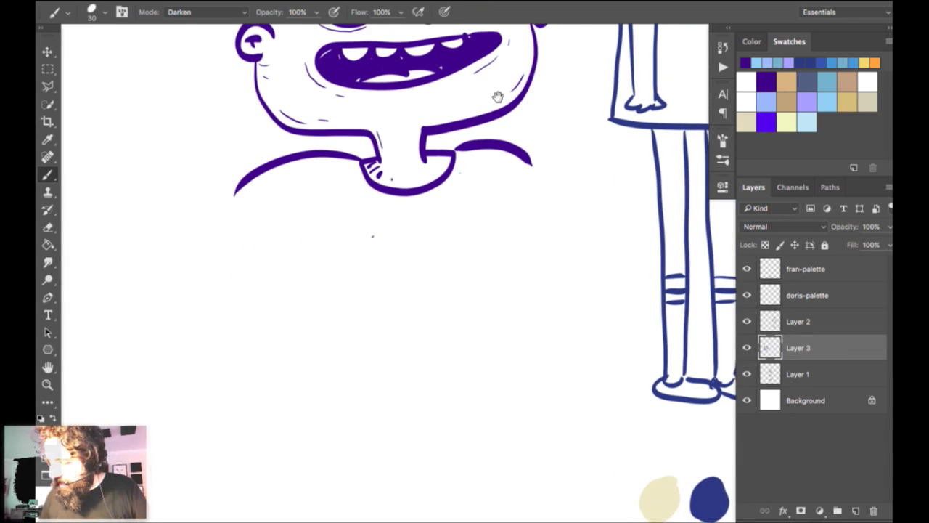
pyautogui.moveTo(195, 293)
pyautogui.mouseDown()
pyautogui.moveTo(233, 298)
pyautogui.moveTo(400, 247)
pyautogui.mouseUp()
pyautogui.hotkey('ctrl', 'z')
pyautogui.moveTo(213, 312)
pyautogui.mouseDown()
pyautogui.moveTo(307, 332)
pyautogui.moveTo(478, 305)
pyautogui.mouseUp()
pyautogui.hotkey('ctrl', 'z')
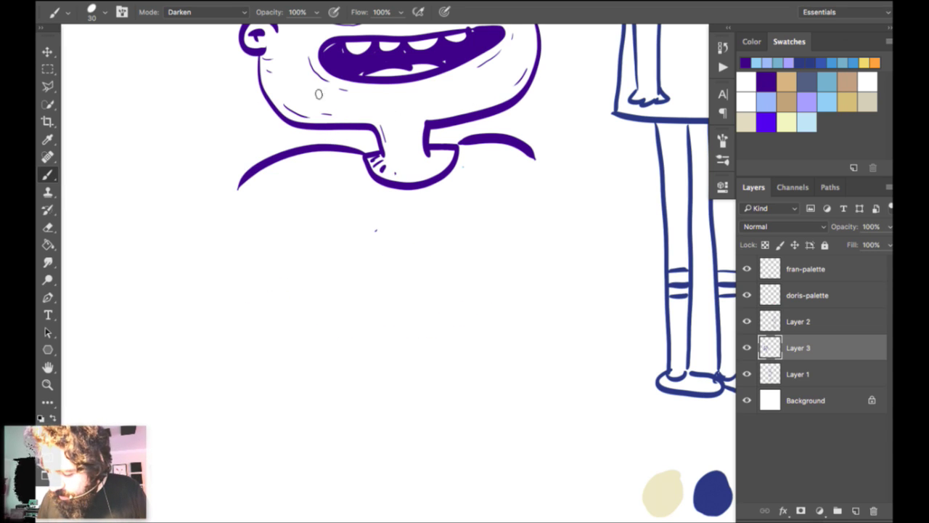
pyautogui.moveTo(254, 315)
pyautogui.mouseDown()
pyautogui.moveTo(367, 295)
pyautogui.moveTo(296, 346)
pyautogui.moveTo(326, 286)
pyautogui.moveTo(310, 310)
pyautogui.moveTo(335, 294)
pyautogui.mouseUp()
pyautogui.hotkey('ctrl', 'z')
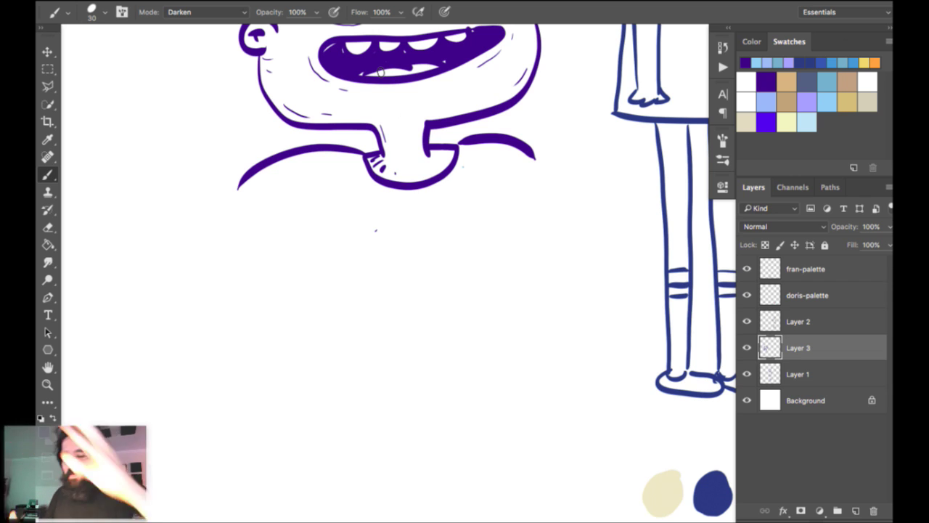
pyautogui.moveTo(257, 312); pyautogui.dragTo(410, 284)
pyautogui.press('super+z')
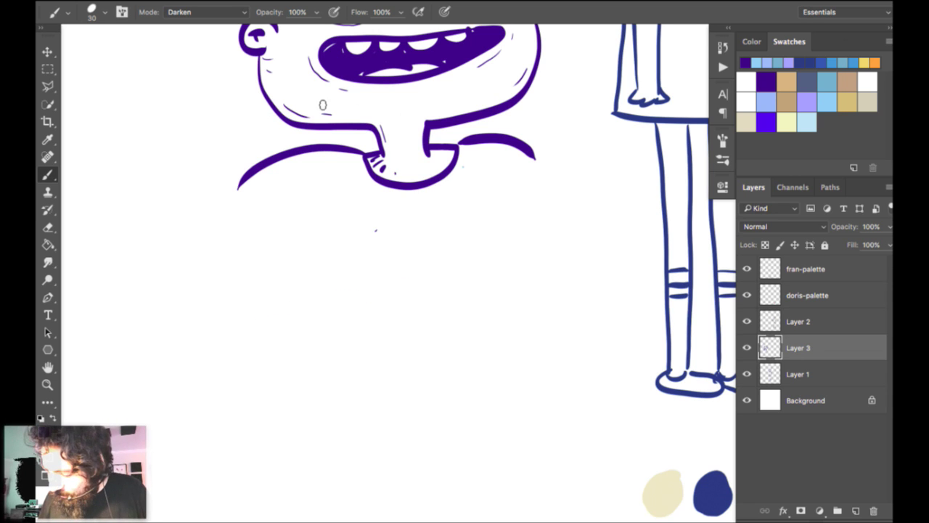
pyautogui.moveTo(288, 273)
pyautogui.mouseDown()
pyautogui.moveTo(255, 318)
pyautogui.moveTo(289, 375)
pyautogui.mouseUp()
pyautogui.press('super+z')
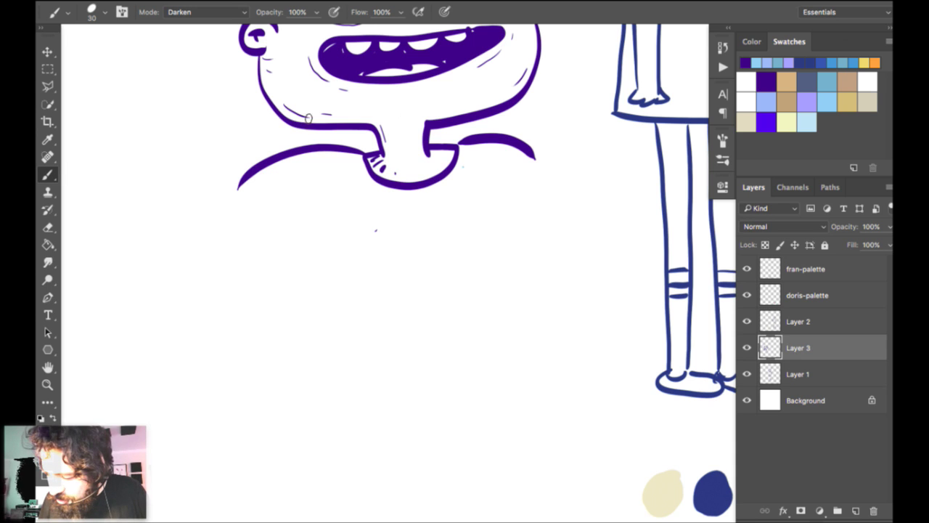
# Draw a loose oval spiral of thin, light-pressure lines in the blank area below the bald man's shoulders.
pyautogui.moveTo(279, 289); pyautogui.dragTo(286, 358)
pyautogui.moveTo(428, 337)
pyautogui.mouseDown()
pyautogui.moveTo(371, 276)
pyautogui.moveTo(278, 321)
pyautogui.mouseUp()
pyautogui.press('super+=')
pyautogui.press('space')
pyautogui.moveTo(285, 119); pyautogui.dragTo(357, 51)
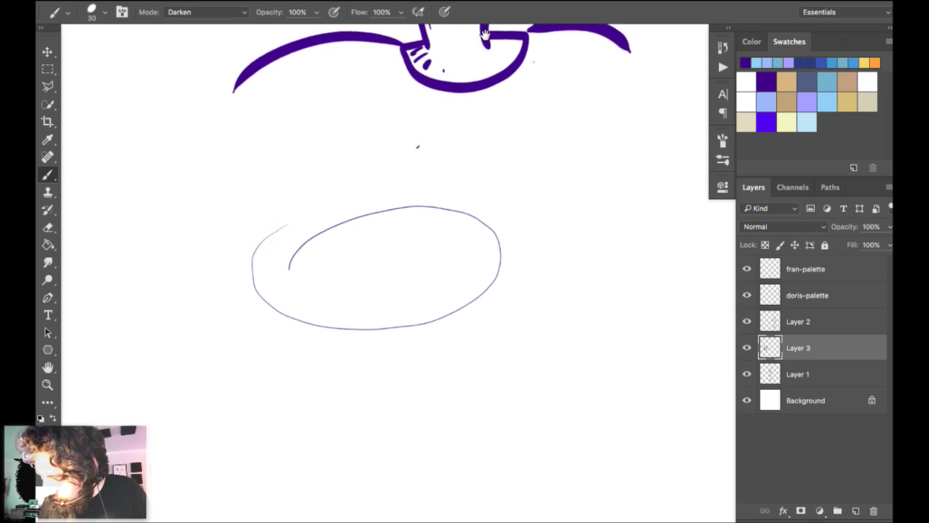
pyautogui.moveTo(354, 247)
pyautogui.mouseDown()
pyautogui.moveTo(325, 286)
pyautogui.moveTo(406, 302)
pyautogui.moveTo(461, 266)
pyautogui.moveTo(386, 260)
pyautogui.moveTo(427, 260)
pyautogui.mouseUp()
pyautogui.moveTo(295, 203)
pyautogui.mouseDown()
pyautogui.moveTo(476, 194)
pyautogui.moveTo(521, 260)
pyautogui.moveTo(433, 373)
pyautogui.moveTo(337, 381)
pyautogui.moveTo(219, 327)
pyautogui.moveTo(233, 213)
pyautogui.moveTo(396, 151)
pyautogui.moveTo(493, 184)
pyautogui.moveTo(551, 257)
pyautogui.moveTo(527, 351)
pyautogui.moveTo(379, 415)
pyautogui.moveTo(279, 408)
pyautogui.moveTo(175, 327)
pyautogui.moveTo(216, 188)
pyautogui.moveTo(389, 124)
pyautogui.moveTo(501, 151)
pyautogui.moveTo(573, 245)
pyautogui.moveTo(565, 351)
pyautogui.moveTo(486, 416)
pyautogui.moveTo(370, 442)
pyautogui.moveTo(234, 416)
pyautogui.moveTo(216, 173)
pyautogui.mouseUp()
pyautogui.press('super+minus')
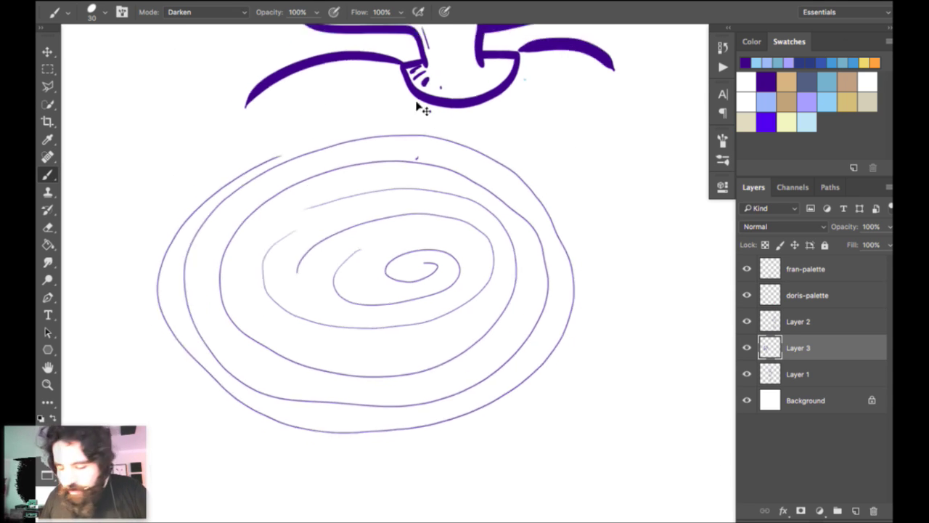
# Draw a sweeping curve around the spiral that starts thick above it and thins out beneath it.
pyautogui.moveTo(328, 270)
pyautogui.mouseDown()
pyautogui.moveTo(379, 232)
pyautogui.moveTo(444, 226)
pyautogui.moveTo(475, 241)
pyautogui.mouseUp()
pyautogui.hotkey('ctrl', 'z')
pyautogui.moveTo(275, 396)
pyautogui.mouseDown()
pyautogui.moveTo(361, 426)
pyautogui.moveTo(472, 425)
pyautogui.mouseUp()
pyautogui.hotkey('ctrl', 'z')
pyautogui.moveTo(151, 230)
pyautogui.mouseDown()
pyautogui.moveTo(427, 220)
pyautogui.moveTo(486, 205)
pyautogui.moveTo(537, 177)
pyautogui.moveTo(576, 124)
pyautogui.moveTo(585, 70)
pyautogui.moveTo(577, 29)
pyautogui.moveTo(465, 18)
pyautogui.moveTo(247, 29)
pyautogui.moveTo(138, 120)
pyautogui.mouseUp()
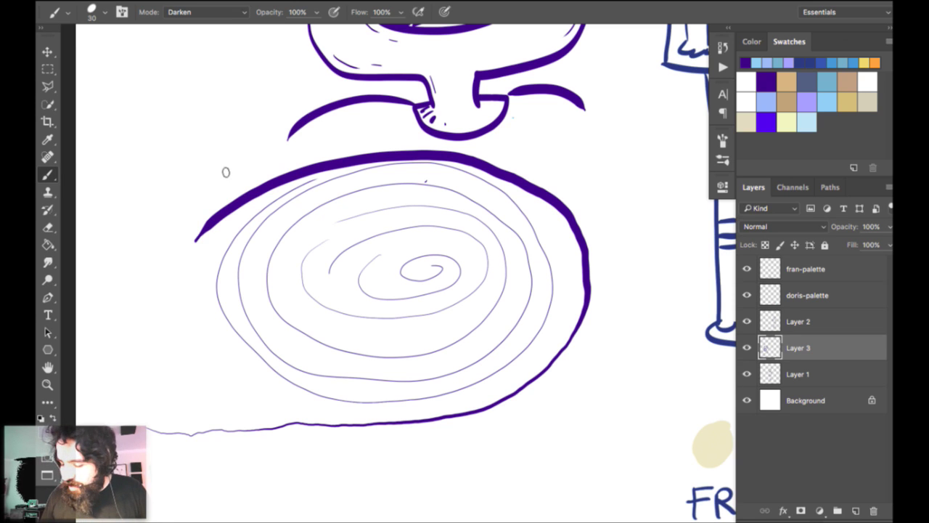
pyautogui.hotkey('ctrl', 'z')
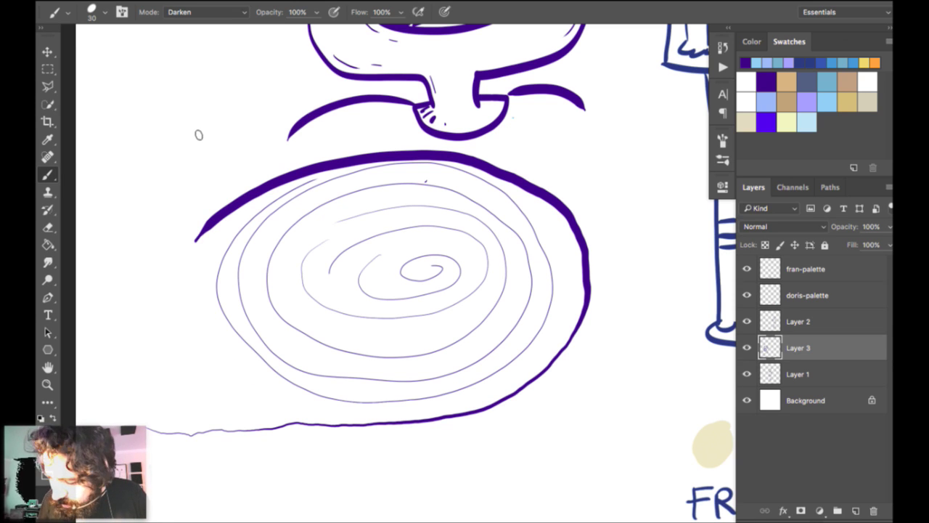
# Add small hatch marks, a round eye with a pupil, a nose and a gritted-teeth mouth beside the spiral.
pyautogui.press('super+=')
pyautogui.moveTo(499, 99); pyautogui.dragTo(605, 25)
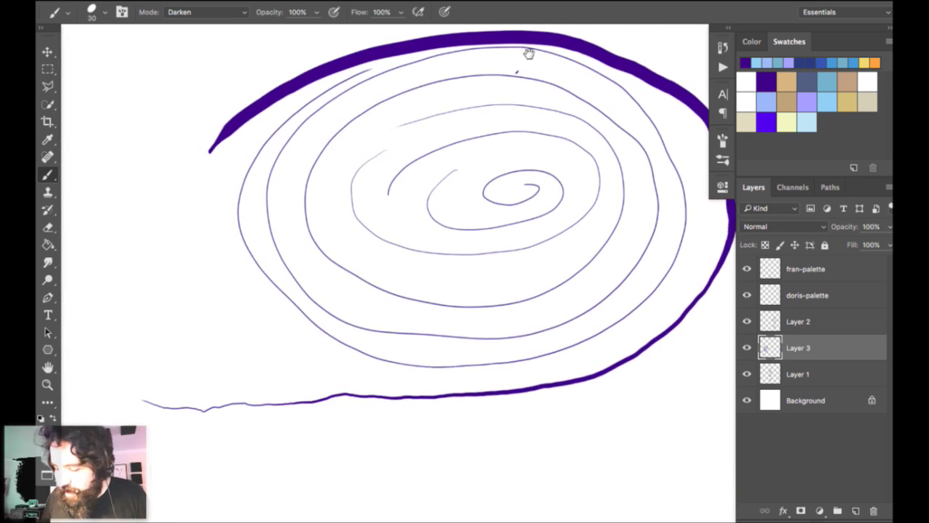
pyautogui.moveTo(230, 205); pyautogui.dragTo(233, 255)
pyautogui.moveTo(220, 223); pyautogui.dragTo(218, 246)
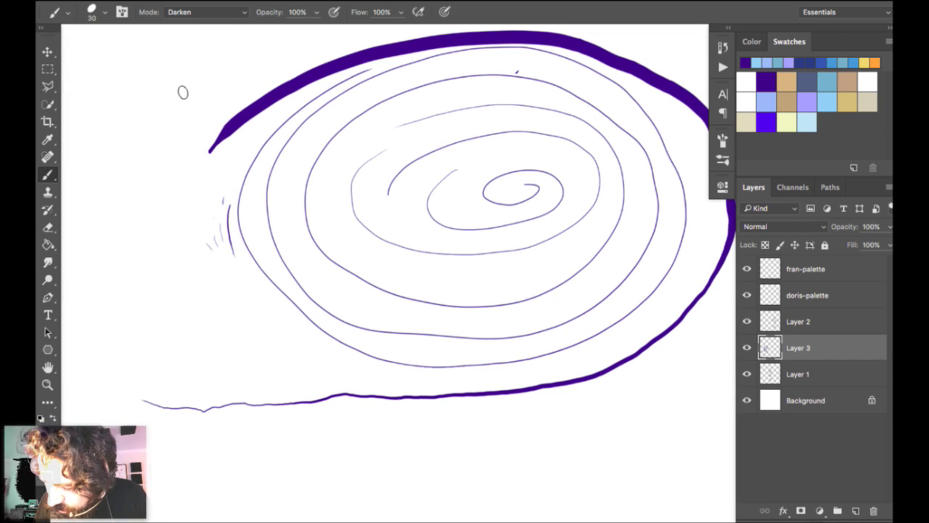
pyautogui.moveTo(182, 231); pyautogui.dragTo(231, 194)
pyautogui.moveTo(290, 218); pyautogui.dragTo(272, 187)
pyautogui.moveTo(225, 221)
pyautogui.mouseDown()
pyautogui.moveTo(231, 239)
pyautogui.moveTo(243, 232)
pyautogui.mouseUp()
pyautogui.moveTo(183, 298)
pyautogui.mouseDown()
pyautogui.moveTo(310, 247)
pyautogui.moveTo(350, 279)
pyautogui.mouseUp()
pyautogui.moveTo(311, 305); pyautogui.dragTo(318, 354)
pyautogui.moveTo(338, 300); pyautogui.dragTo(347, 350)
pyautogui.moveTo(378, 289); pyautogui.dragTo(372, 347)
pyautogui.moveTo(316, 331); pyautogui.dragTo(425, 295)
# Select the spiral practice sketch below the bald man's shoulders with a rectangular marquee, delete it and deselect.
pyautogui.press('super+minus')
pyautogui.press('super+minus')
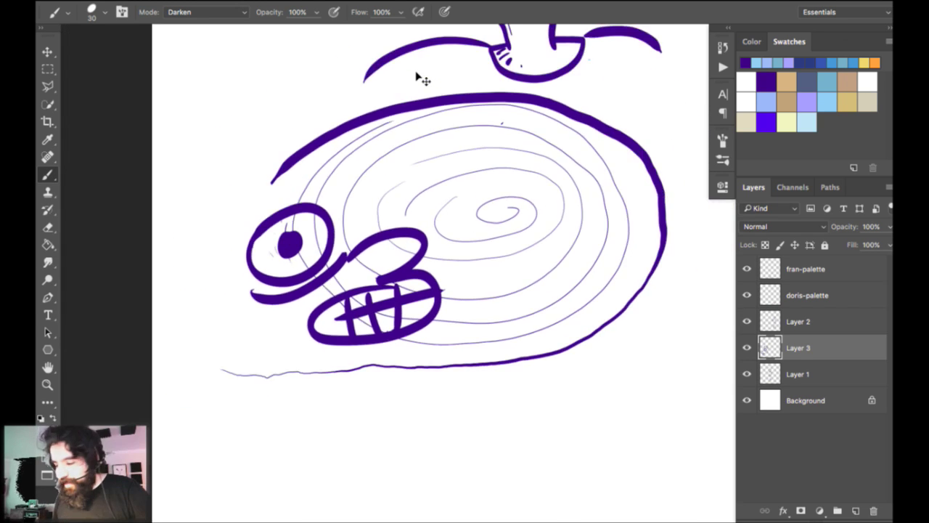
pyautogui.scroll(-2, 424, 80)
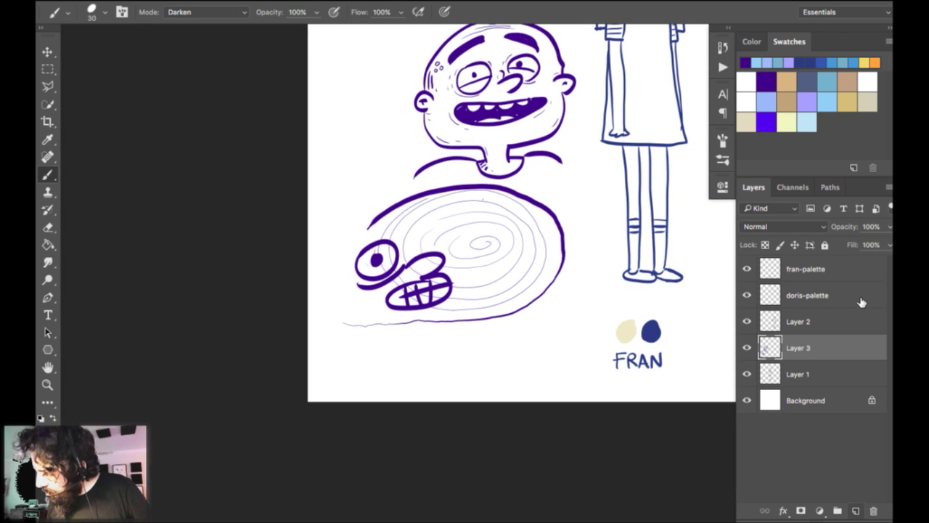
pyautogui.moveTo(589, 69); pyautogui.dragTo(574, 44)
pyautogui.moveTo(544, 138); pyautogui.dragTo(537, 48)
pyautogui.press('m')
pyautogui.moveTo(280, 406); pyautogui.dragTo(538, 40)
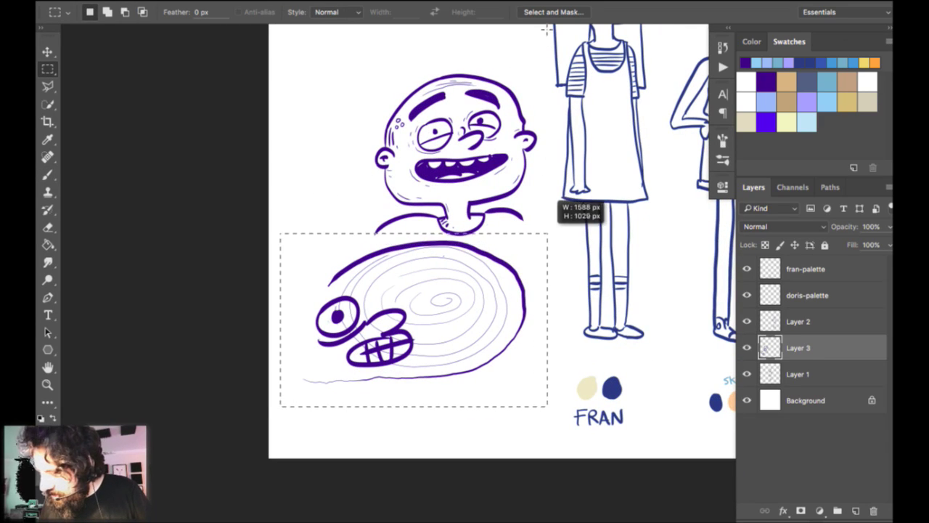
pyautogui.press('Delete')
pyautogui.hotkey('ctrl', 'd')
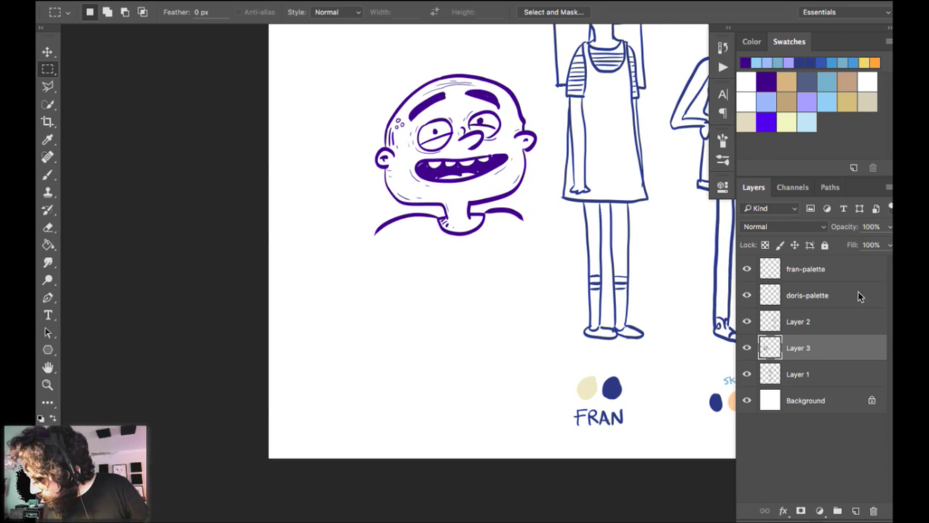
# Add a new layer above Layer 3, hide Layer 3 and switch to the Brush tool.
pyautogui.click(855, 511)
pyautogui.click(747, 374)
pyautogui.press('super+plus')
pyautogui.press('super+plus')
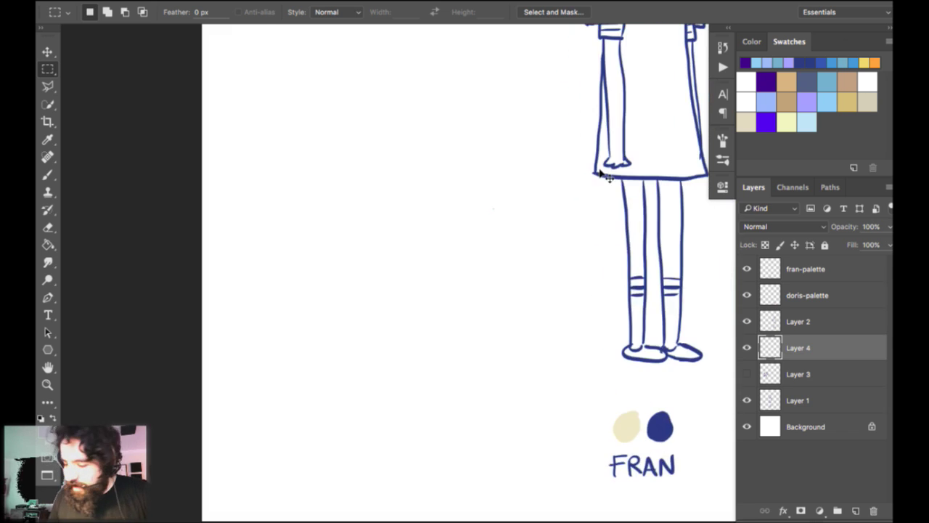
pyautogui.moveTo(518, 23); pyautogui.dragTo(494, 122)
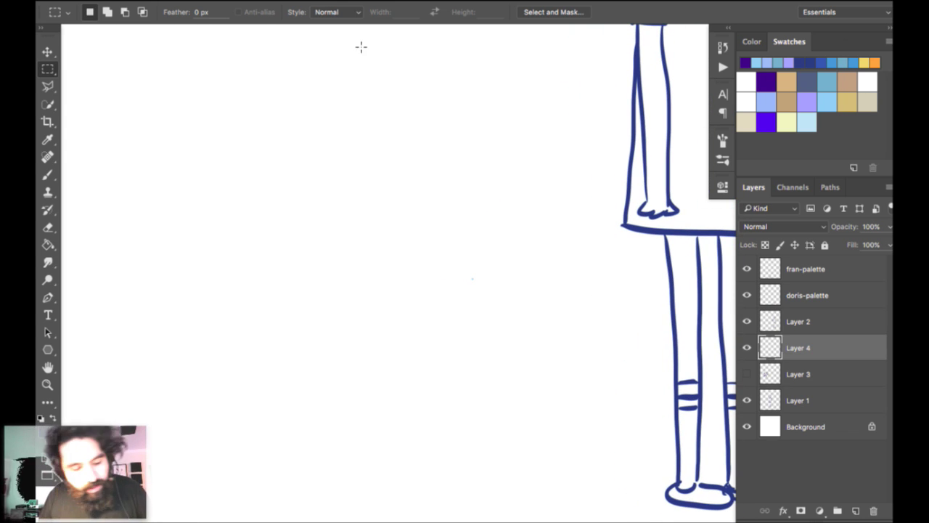
pyautogui.press('b')
pyautogui.moveTo(296, 161)
pyautogui.mouseDown()
pyautogui.moveTo(318, 244)
pyautogui.moveTo(324, 349)
pyautogui.mouseUp()
pyautogui.press('super+z')
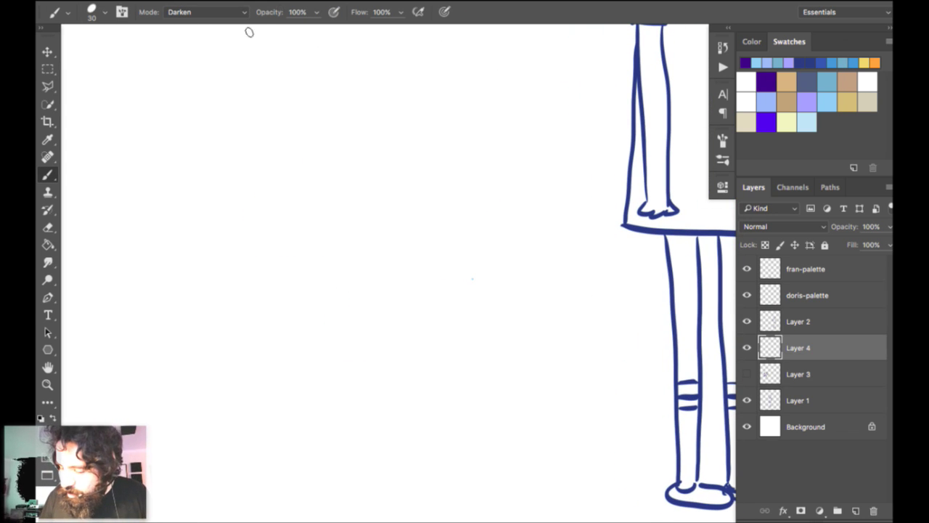
pyautogui.moveTo(250, 251)
pyautogui.mouseDown()
pyautogui.moveTo(230, 182)
pyautogui.moveTo(422, 227)
pyautogui.mouseUp()
pyautogui.moveTo(248, 241); pyautogui.dragTo(247, 292)
pyautogui.press('super+z')
pyautogui.press('super+z')
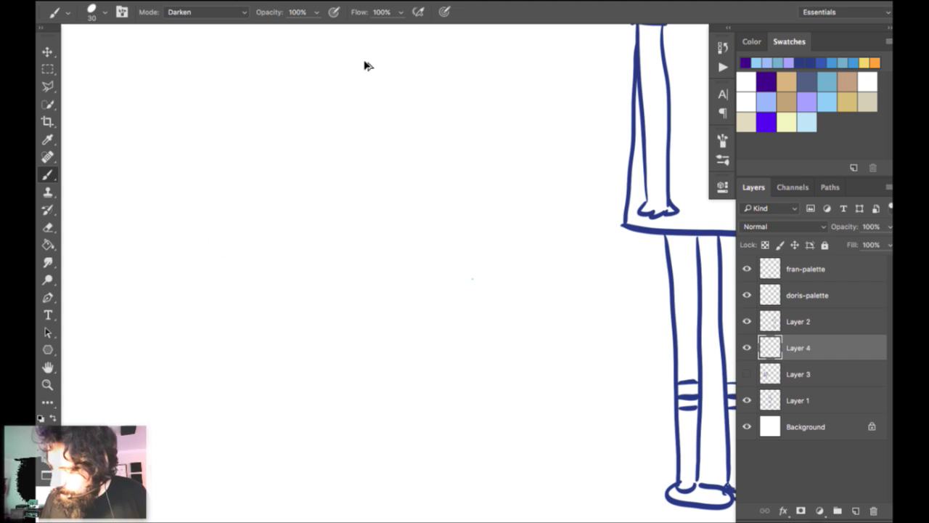
# Draw two round, half-lidded cartoon eyes and a curved nose between them in the blank area beside Fran.
pyautogui.moveTo(236, 209)
pyautogui.mouseDown()
pyautogui.moveTo(260, 201)
pyautogui.moveTo(243, 206)
pyautogui.mouseUp()
pyautogui.moveTo(223, 261)
pyautogui.mouseDown()
pyautogui.moveTo(301, 230)
pyautogui.moveTo(398, 237)
pyautogui.moveTo(350, 262)
pyautogui.mouseUp()
pyautogui.click(260, 226)
pyautogui.moveTo(352, 211)
pyautogui.mouseDown()
pyautogui.moveTo(424, 194)
pyautogui.moveTo(401, 227)
pyautogui.moveTo(423, 191)
pyautogui.mouseUp()
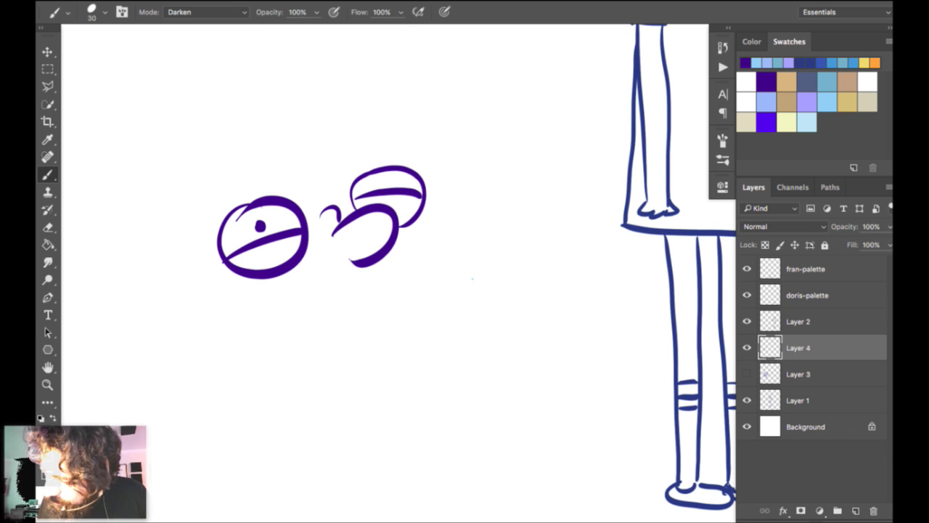
# Draw a wide open mouth beneath the nose, with four rounded upper teeth and a tongue.
pyautogui.moveTo(380, 273)
pyautogui.mouseDown()
pyautogui.moveTo(363, 358)
pyautogui.moveTo(355, 276)
pyautogui.mouseUp()
pyautogui.moveTo(254, 294)
pyautogui.mouseDown()
pyautogui.moveTo(308, 297)
pyautogui.moveTo(415, 269)
pyautogui.mouseUp()
pyautogui.moveTo(258, 359); pyautogui.dragTo(411, 331)
pyautogui.moveTo(273, 344); pyautogui.dragTo(251, 364)
pyautogui.moveTo(408, 327); pyautogui.dragTo(418, 337)
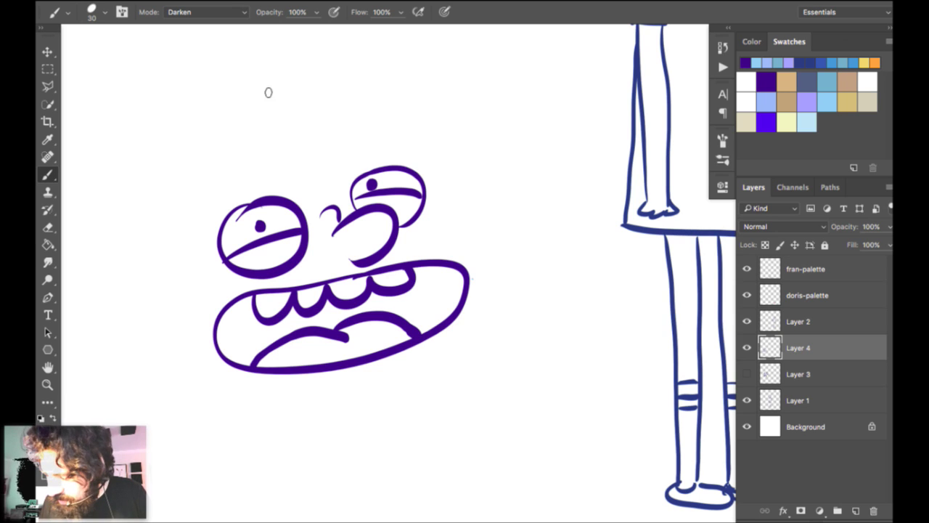
# Fill the inside of the mouth with solid purple, leaving the teeth and tongue white.
pyautogui.moveTo(234, 300)
pyautogui.mouseDown()
pyautogui.moveTo(224, 318)
pyautogui.moveTo(232, 312)
pyautogui.moveTo(231, 332)
pyautogui.moveTo(244, 343)
pyautogui.moveTo(249, 325)
pyautogui.moveTo(230, 312)
pyautogui.moveTo(242, 304)
pyautogui.mouseUp()
pyautogui.press('super+z')
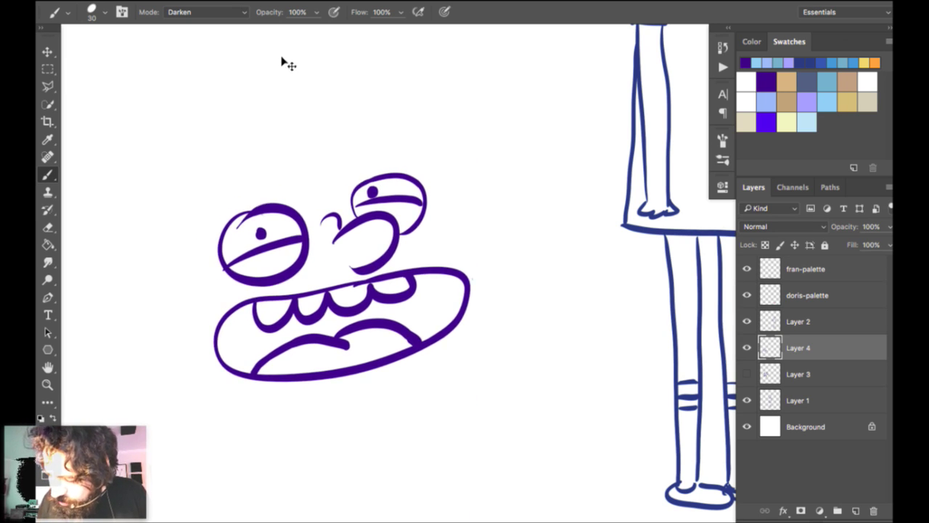
pyautogui.moveTo(388, 109); pyautogui.dragTo(413, 85)
pyautogui.moveTo(277, 280); pyautogui.dragTo(251, 301)
pyautogui.moveTo(253, 100)
pyautogui.mouseDown()
pyautogui.moveTo(263, 128)
pyautogui.moveTo(283, 123)
pyautogui.moveTo(283, 102)
pyautogui.moveTo(246, 122)
pyautogui.moveTo(275, 133)
pyautogui.moveTo(275, 146)
pyautogui.moveTo(309, 106)
pyautogui.moveTo(323, 109)
pyautogui.moveTo(363, 76)
pyautogui.moveTo(374, 94)
pyautogui.moveTo(357, 86)
pyautogui.moveTo(361, 105)
pyautogui.moveTo(322, 104)
pyautogui.moveTo(358, 109)
pyautogui.moveTo(411, 87)
pyautogui.moveTo(395, 84)
pyautogui.moveTo(436, 92)
pyautogui.moveTo(427, 94)
pyautogui.moveTo(446, 81)
pyautogui.moveTo(402, 81)
pyautogui.moveTo(474, 67)
pyautogui.moveTo(445, 58)
pyautogui.moveTo(472, 52)
pyautogui.moveTo(462, 88)
pyautogui.moveTo(480, 85)
pyautogui.moveTo(451, 63)
pyautogui.mouseUp()
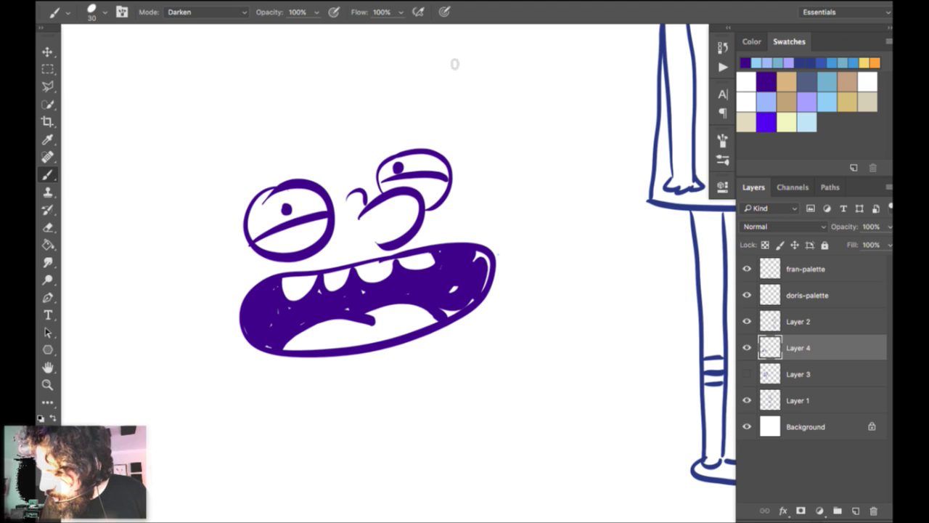
# Draw both ears and the short side-of-head lines rising from them.
pyautogui.moveTo(234, 53); pyautogui.dragTo(250, 58)
pyautogui.moveTo(202, 35)
pyautogui.mouseDown()
pyautogui.moveTo(193, 48)
pyautogui.moveTo(204, 92)
pyautogui.mouseUp()
pyautogui.moveTo(472, 138); pyautogui.dragTo(517, 228)
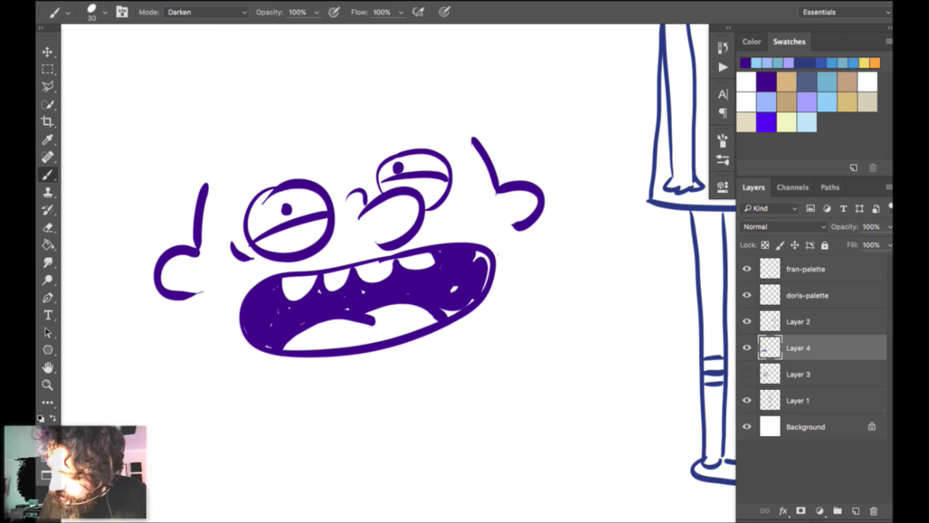
# Draw the top of the head with swept-back hair strokes, connecting the lines above both ears.
pyautogui.moveTo(206, 183)
pyautogui.mouseDown()
pyautogui.moveTo(270, 125)
pyautogui.moveTo(350, 84)
pyautogui.mouseUp()
pyautogui.moveTo(280, 131); pyautogui.dragTo(393, 77)
pyautogui.moveTo(311, 125); pyautogui.dragTo(408, 87)
pyautogui.press('super+z')
pyautogui.moveTo(309, 131); pyautogui.dragTo(431, 72)
pyautogui.moveTo(339, 127)
pyautogui.mouseDown()
pyautogui.moveTo(425, 92)
pyautogui.moveTo(477, 140)
pyautogui.mouseUp()
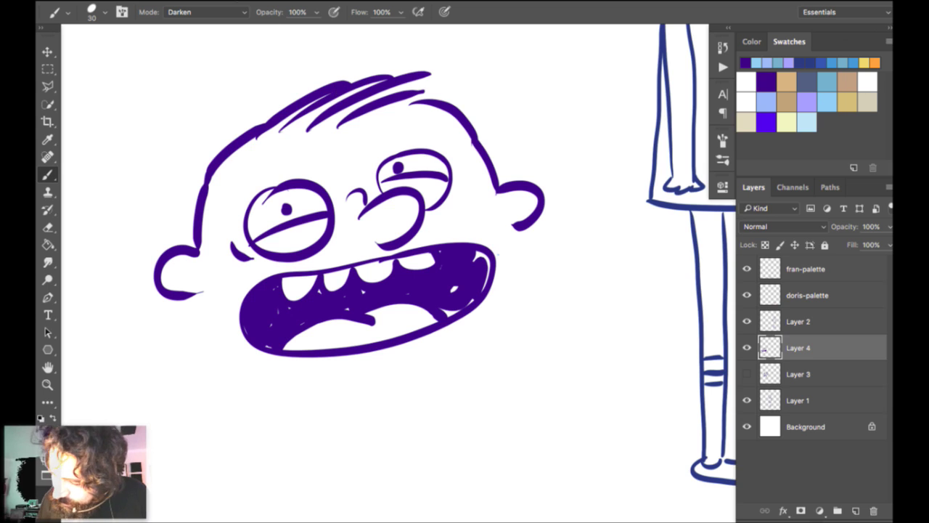
# Draw the jawline, a thin neck and the inner-ear details, and fill the remaining gaps in the mouth.
pyautogui.scroll(-3, 498, 83)
pyautogui.moveTo(190, 233)
pyautogui.mouseDown()
pyautogui.moveTo(192, 291)
pyautogui.moveTo(340, 319)
pyautogui.moveTo(356, 398)
pyautogui.mouseUp()
pyautogui.moveTo(372, 315); pyautogui.dragTo(389, 398)
pyautogui.moveTo(527, 165)
pyautogui.mouseDown()
pyautogui.moveTo(509, 270)
pyautogui.moveTo(387, 322)
pyautogui.mouseUp()
pyautogui.moveTo(194, 211); pyautogui.dragTo(171, 215)
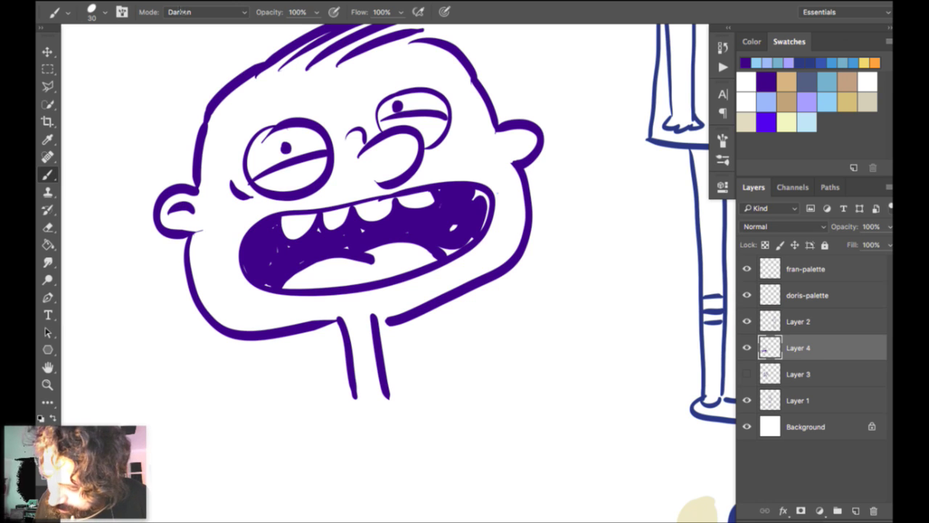
pyautogui.moveTo(511, 141); pyautogui.dragTo(528, 135)
pyautogui.moveTo(392, 240); pyautogui.dragTo(407, 281)
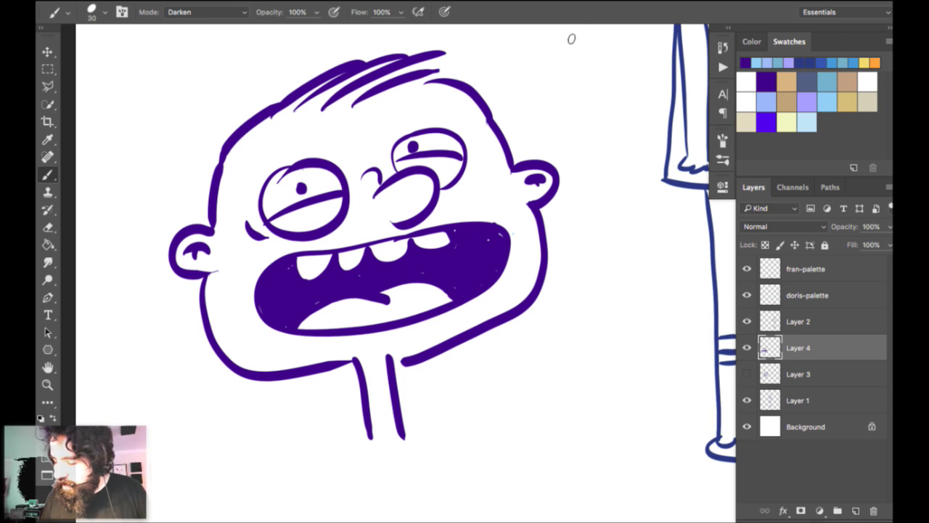
# Add thin accent lines inside the left jaw, beside the left eye, under the right eye and along the lower-right jaw.
pyautogui.press('super+plus')
pyautogui.moveTo(484, 34); pyautogui.dragTo(557, 38)
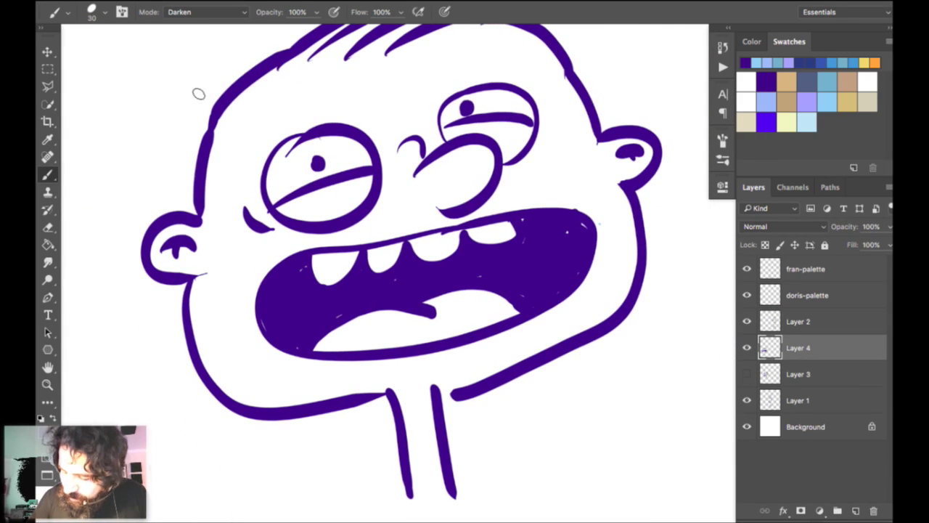
pyautogui.moveTo(196, 294); pyautogui.dragTo(225, 379)
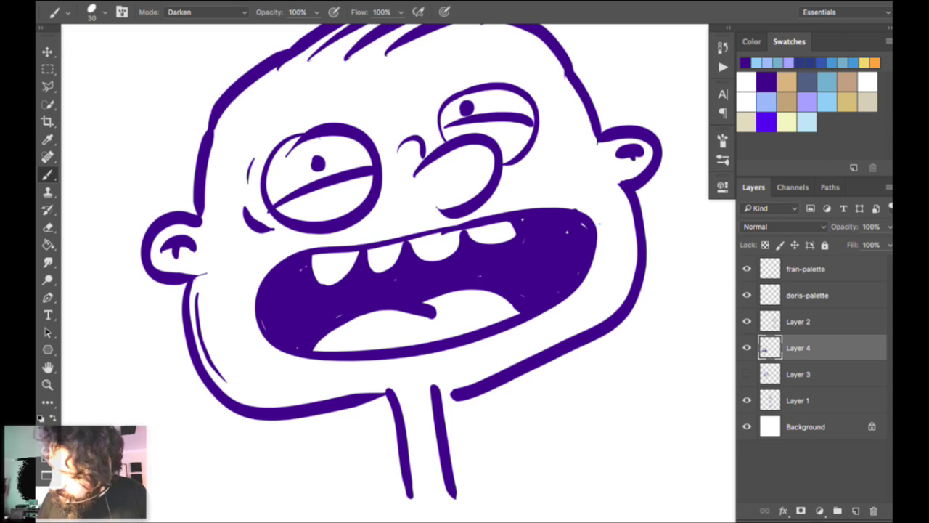
pyautogui.moveTo(514, 168); pyautogui.dragTo(537, 160)
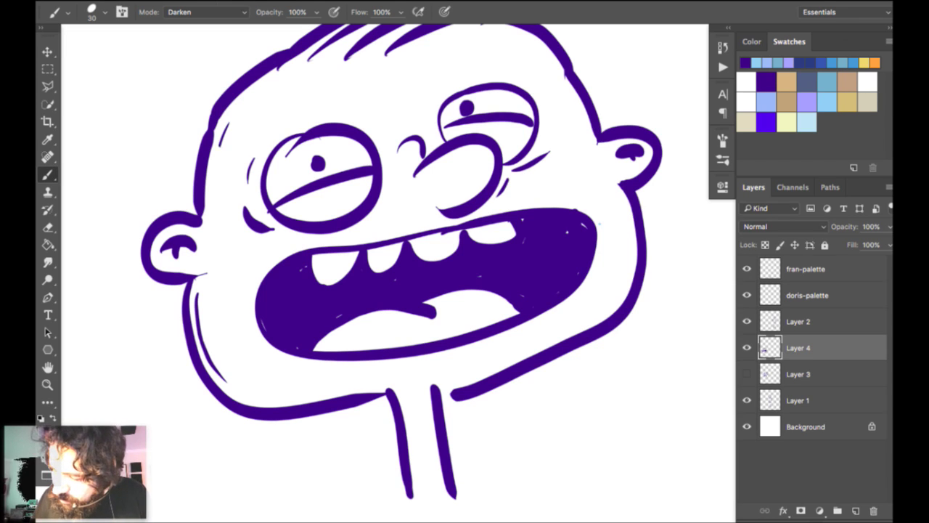
pyautogui.moveTo(485, 363); pyautogui.dragTo(525, 347)
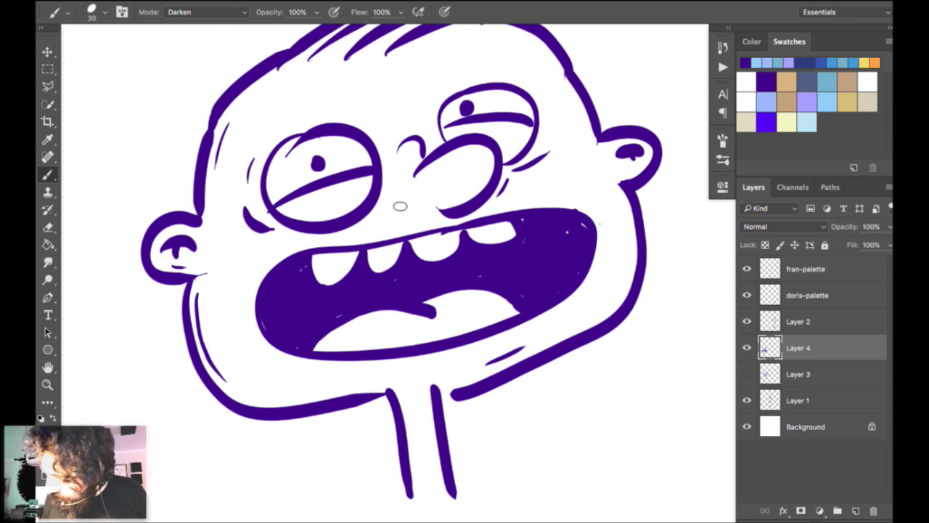
# Draw accent marks on the neck, jaw, chin and right cheek, and add a thick eyebrow above each eye.
pyautogui.moveTo(407, 407); pyautogui.dragTo(412, 466)
pyautogui.moveTo(278, 399); pyautogui.dragTo(312, 393)
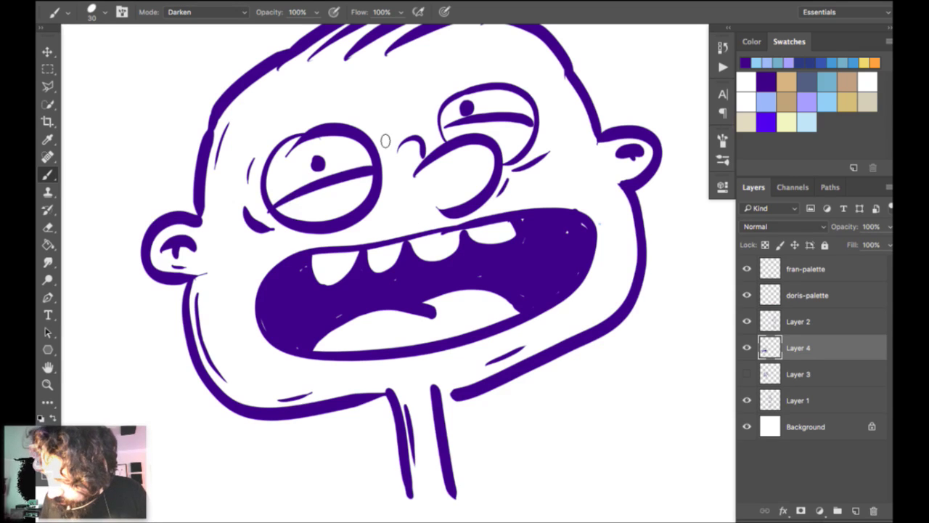
pyautogui.moveTo(268, 366); pyautogui.dragTo(277, 369)
pyautogui.moveTo(601, 277); pyautogui.dragTo(609, 256)
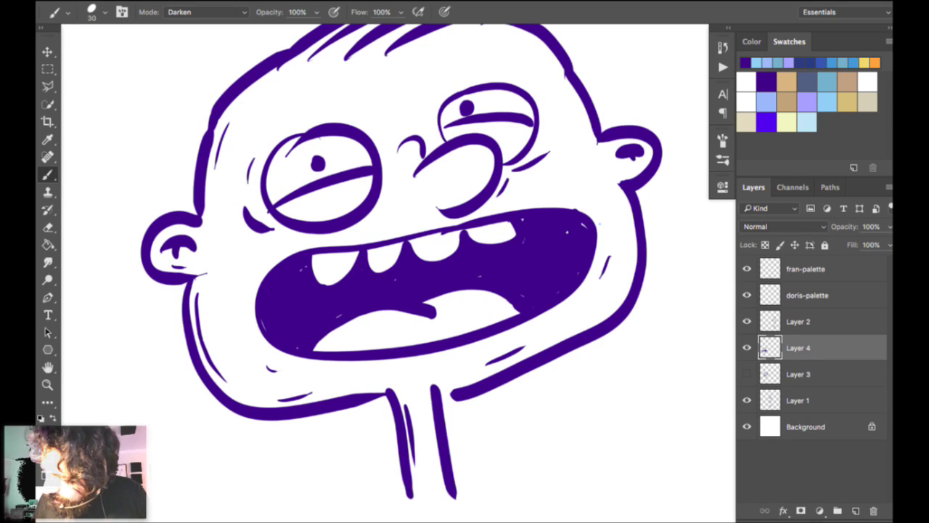
pyautogui.moveTo(260, 124); pyautogui.dragTo(353, 87)
pyautogui.moveTo(429, 66); pyautogui.dragTo(511, 56)
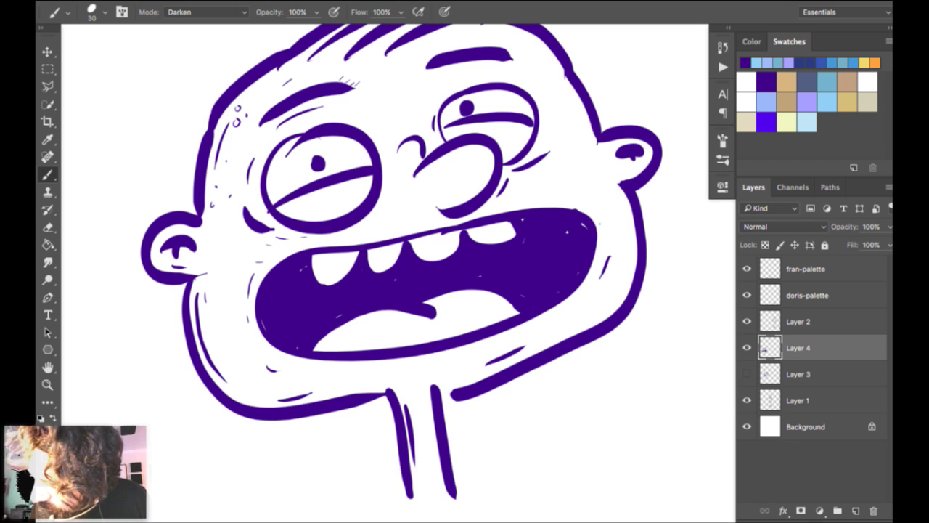
# Draw a curled nostril under the nose with short hairs around and inside it.
pyautogui.press('super+plus')
pyautogui.press('super+plus')
pyautogui.moveTo(422, 108); pyautogui.dragTo(535, 327)
pyautogui.moveTo(433, 279)
pyautogui.mouseDown()
pyautogui.moveTo(469, 260)
pyautogui.moveTo(485, 310)
pyautogui.moveTo(472, 283)
pyautogui.moveTo(427, 319)
pyautogui.moveTo(425, 330)
pyautogui.moveTo(441, 333)
pyautogui.mouseUp()
pyautogui.hotkey('ctrl', 'z')
pyautogui.moveTo(450, 310)
pyautogui.mouseDown()
pyautogui.moveTo(460, 328)
pyautogui.moveTo(471, 315)
pyautogui.moveTo(434, 319)
pyautogui.mouseUp()
pyautogui.moveTo(436, 299)
pyautogui.mouseDown()
pyautogui.moveTo(420, 303)
pyautogui.moveTo(459, 289)
pyautogui.moveTo(472, 263)
pyautogui.moveTo(437, 252)
pyautogui.mouseUp()
pyautogui.moveTo(404, 282); pyautogui.dragTo(391, 275)
pyautogui.press('space')
# Draw small branching veins around the inside edge of the left eyeball.
pyautogui.moveTo(334, 32)
pyautogui.mouseDown()
pyautogui.moveTo(568, 17)
pyautogui.moveTo(554, 20)
pyautogui.mouseUp()
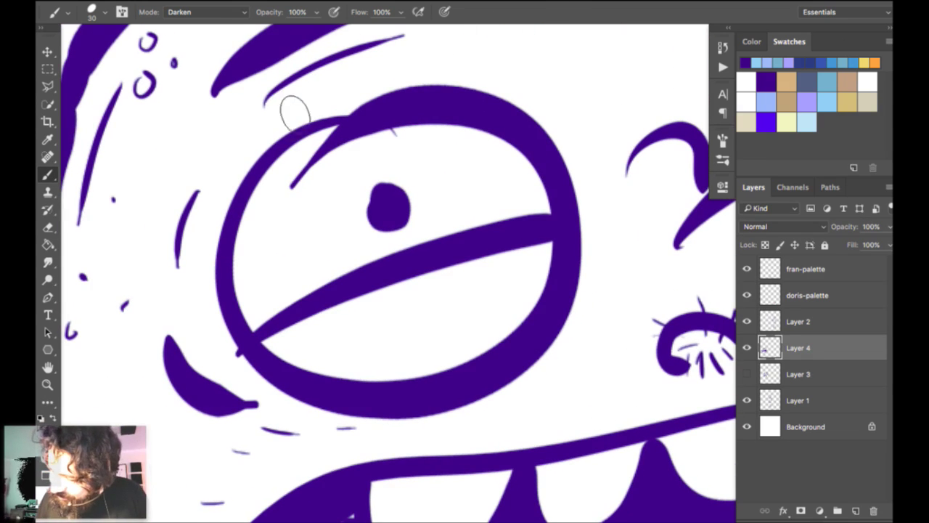
pyautogui.moveTo(288, 302); pyautogui.dragTo(289, 256)
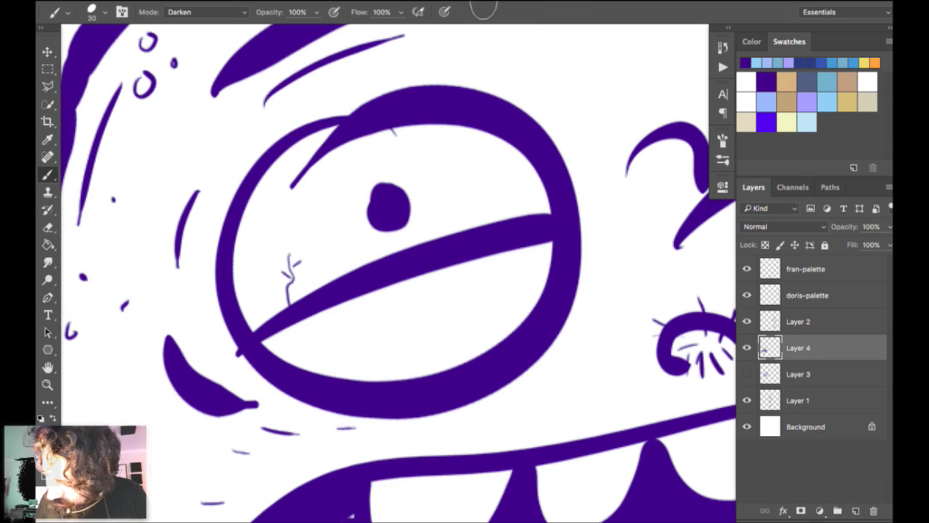
pyautogui.moveTo(495, 136); pyautogui.dragTo(487, 182)
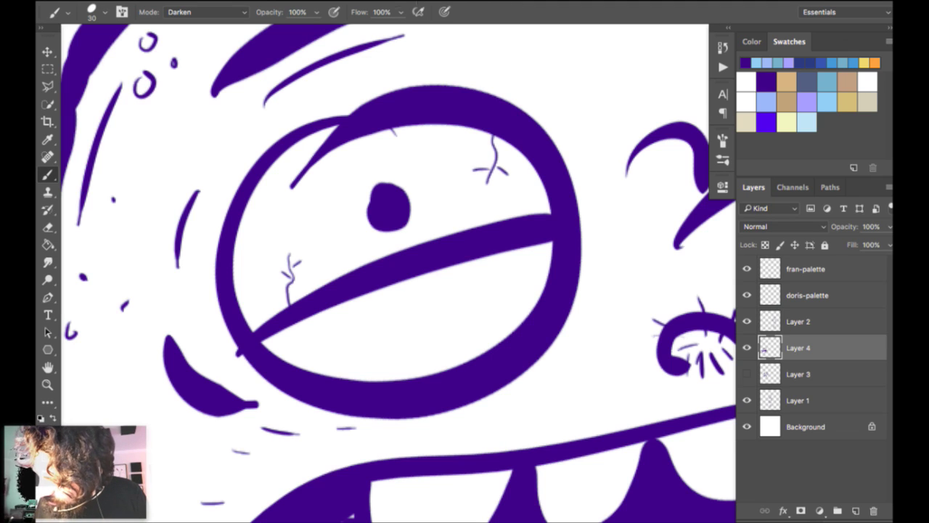
pyautogui.moveTo(340, 148); pyautogui.dragTo(352, 173)
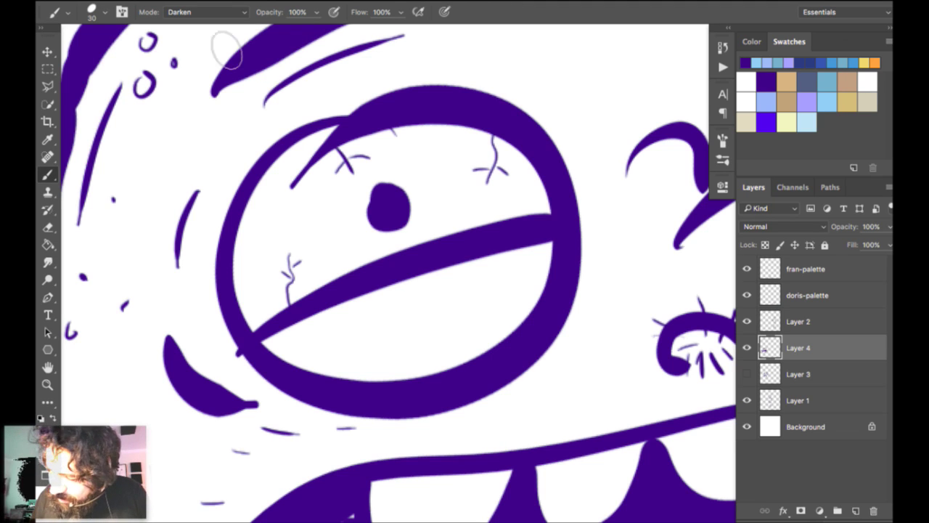
pyautogui.moveTo(238, 232)
pyautogui.mouseDown()
pyautogui.moveTo(284, 231)
pyautogui.moveTo(267, 229)
pyautogui.mouseUp()
# Draw a branching vein in the right eye and add short wrinkle lines beside and beneath that eye.
pyautogui.moveTo(706, 26); pyautogui.dragTo(486, 53)
pyautogui.moveTo(331, 125); pyautogui.dragTo(328, 97)
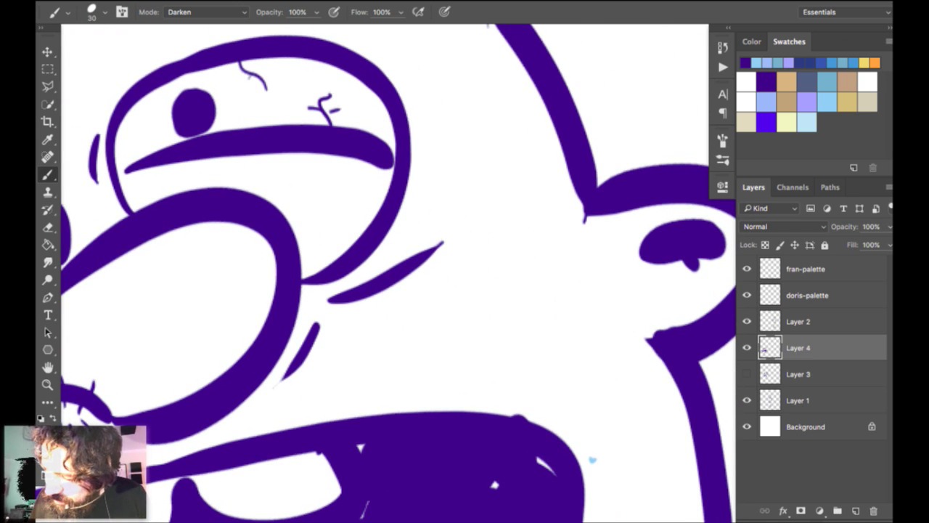
pyautogui.moveTo(436, 135); pyautogui.dragTo(435, 163)
pyautogui.moveTo(470, 144); pyautogui.dragTo(464, 173)
pyautogui.press('super+minus')
pyautogui.press('super+minus')
pyautogui.press('super+minus')
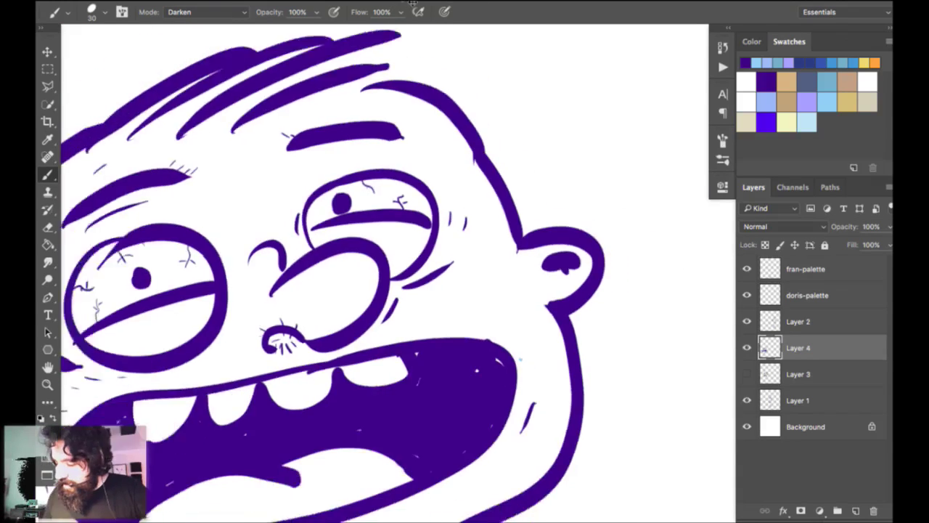
pyautogui.press('super+plus')
pyautogui.moveTo(548, 57); pyautogui.dragTo(581, 41)
pyautogui.press('super+plus')
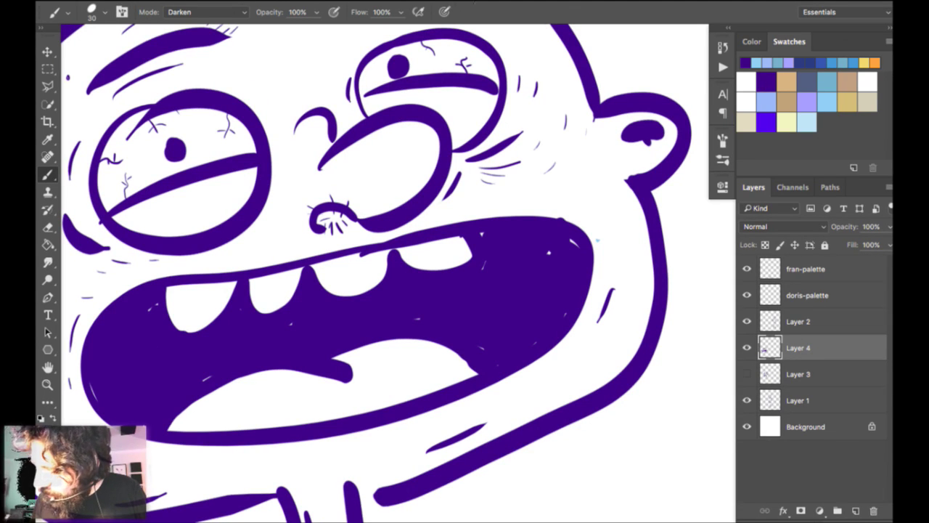
pyautogui.moveTo(296, 35); pyautogui.dragTo(485, 0)
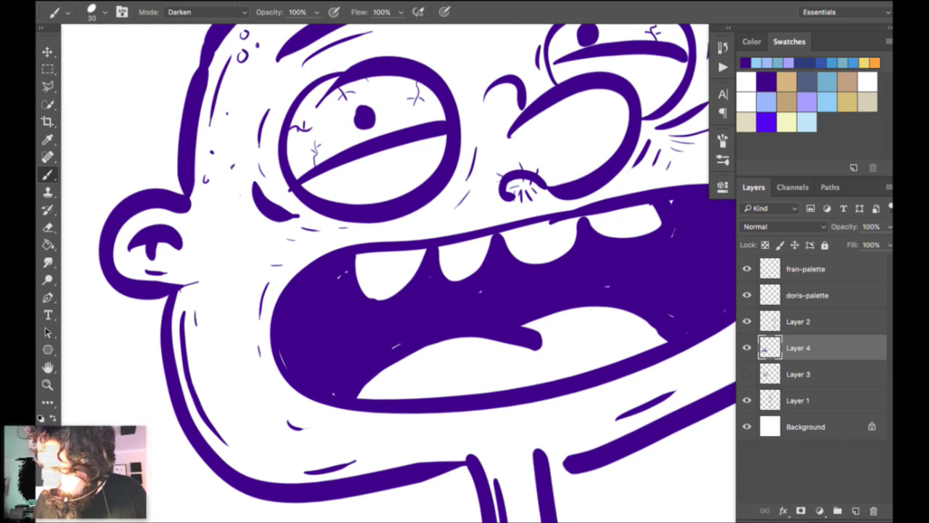
# Review the brush's Shape Dynamics, with size control set to Pen Pressure, and close the brush settings.
pyautogui.click(723, 140)
pyautogui.click(505, 190)
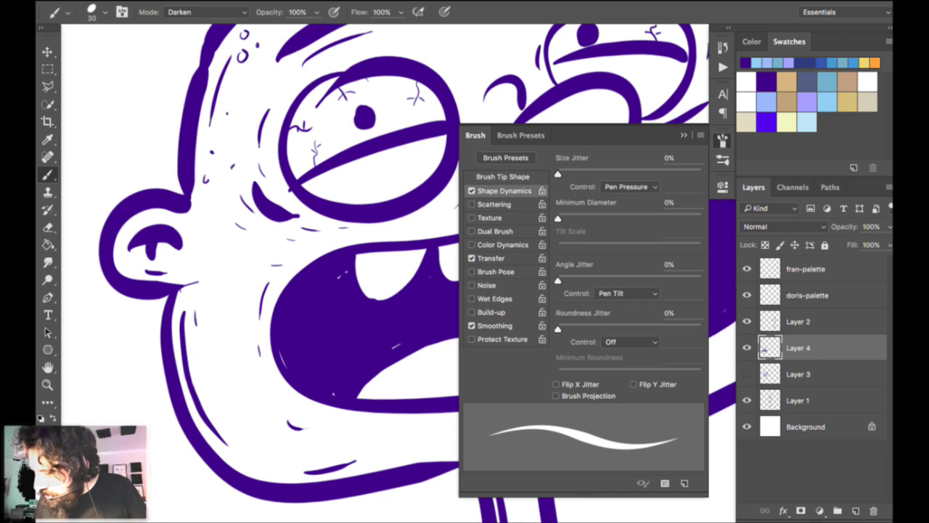
pyautogui.click(629, 187)
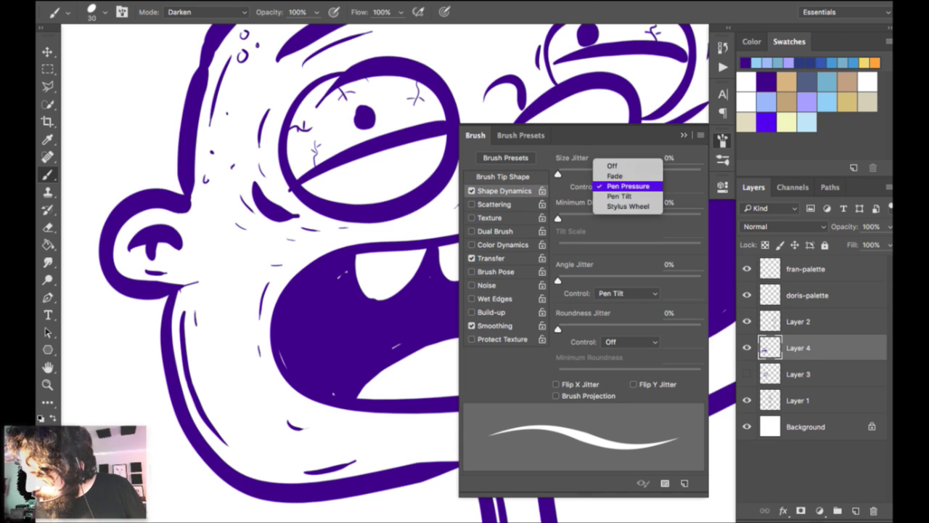
pyautogui.click(629, 186)
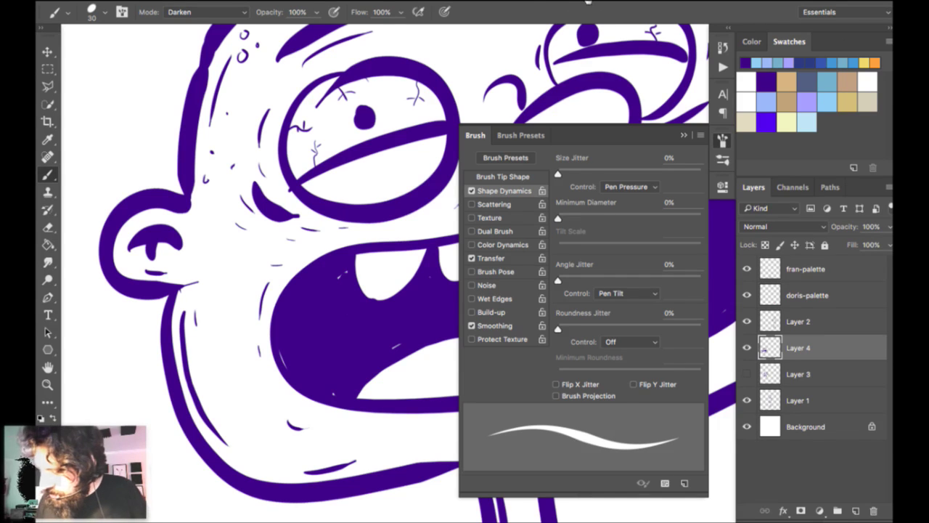
pyautogui.press('F5')
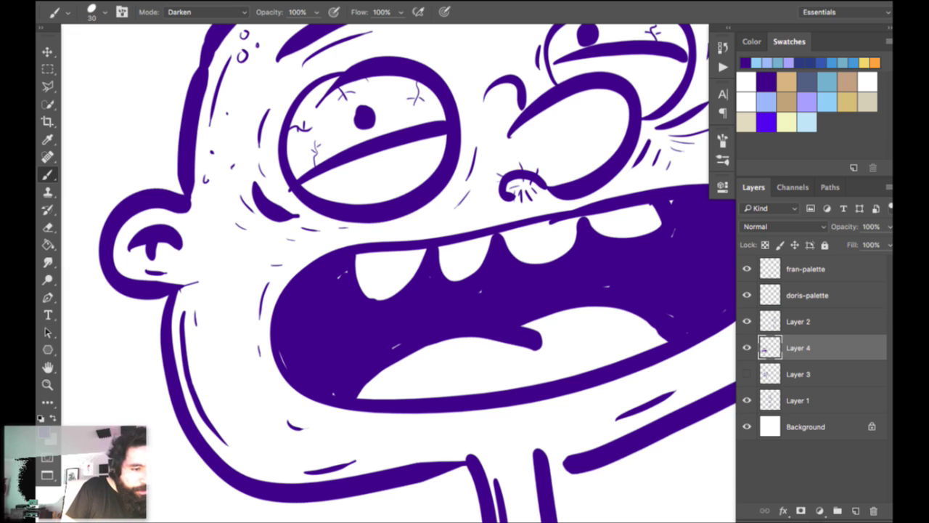
# Switch to the Wacom Tablet settings, examine the Grip Pen's tip feel and pressure profile, and close them.
pyautogui.press('Tab')
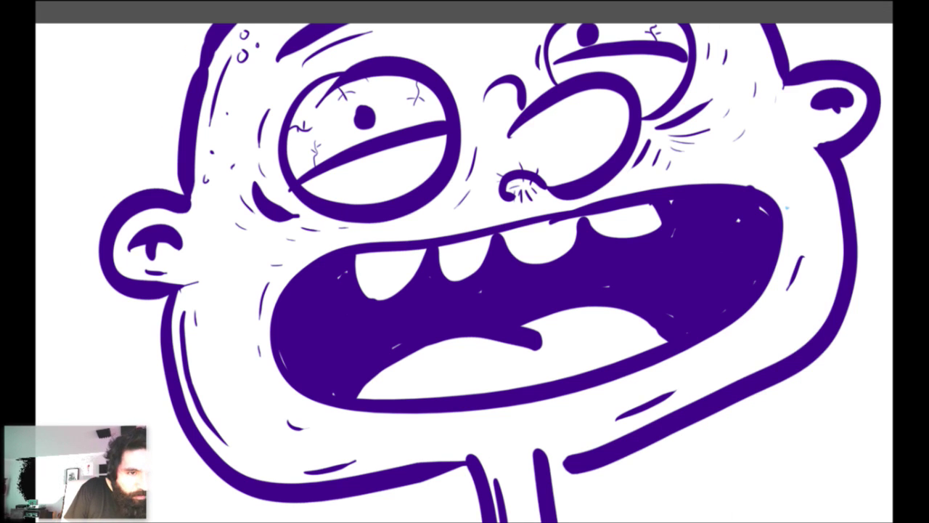
pyautogui.moveTo(36, 348); pyautogui.dragTo(436, 66)
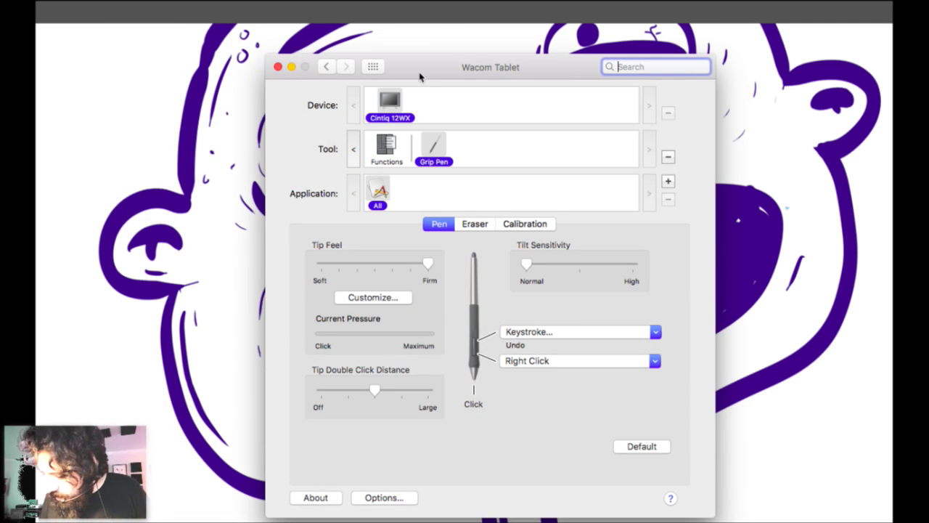
pyautogui.moveTo(429, 264)
pyautogui.mouseDown()
pyautogui.moveTo(411, 263)
pyautogui.moveTo(428, 263)
pyautogui.mouseUp()
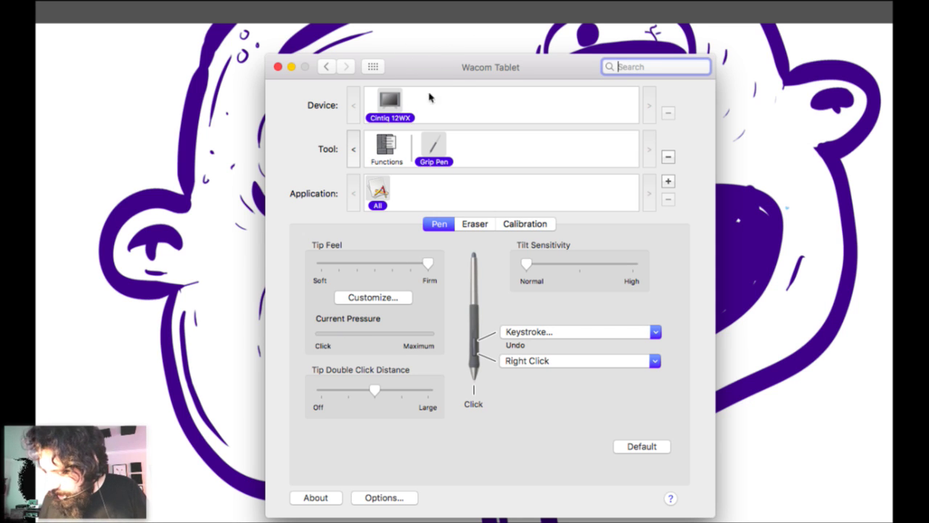
pyautogui.click(373, 297)
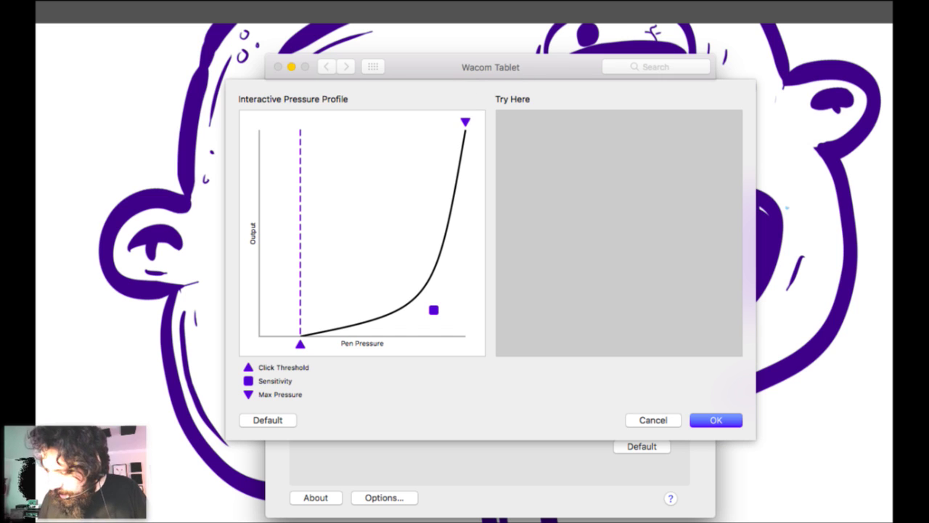
pyautogui.moveTo(603, 246); pyautogui.dragTo(607, 242)
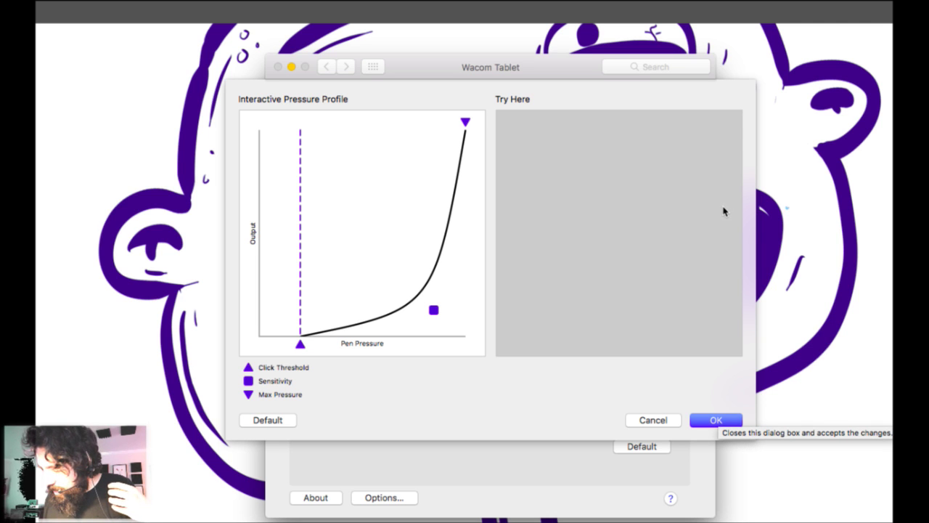
pyautogui.press('Return')
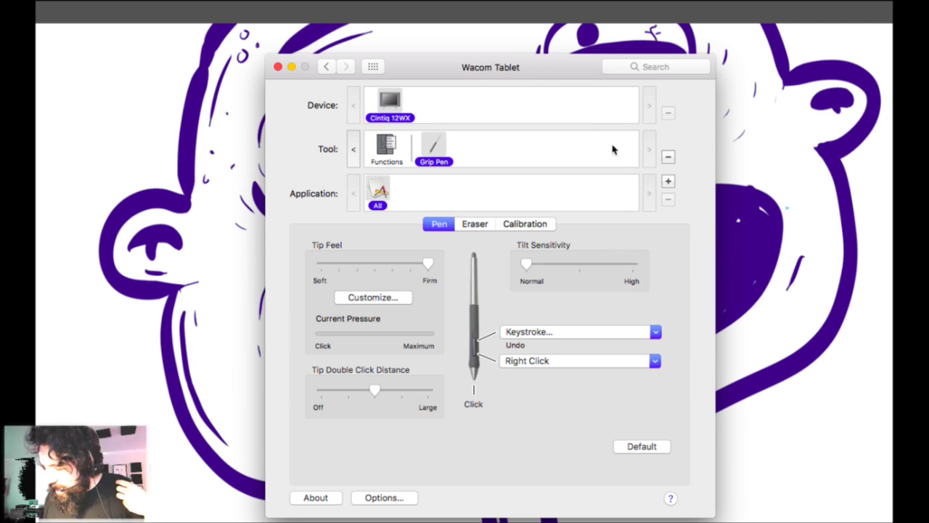
pyautogui.click(278, 66)
pyautogui.moveTo(240, 237)
pyautogui.mouseDown()
pyautogui.moveTo(231, 296)
pyautogui.moveTo(239, 334)
pyautogui.mouseUp()
pyautogui.press('super+alt+z')
pyautogui.press('super+alt+z')
pyautogui.press('super+shift+z')
# Show which layer holds the finished head by toggling its visibility, and rename that layer as ink.
pyautogui.press('super+minus')
pyautogui.press('super+minus')
pyautogui.press('super+minus')
pyautogui.press('super+minus')
pyautogui.press('super+plus')
pyautogui.moveTo(569, 73)
pyautogui.mouseDown()
pyautogui.moveTo(524, 48)
pyautogui.moveTo(564, 87)
pyautogui.moveTo(560, 98)
pyautogui.moveTo(557, 87)
pyautogui.mouseUp()
pyautogui.press('super+plus')
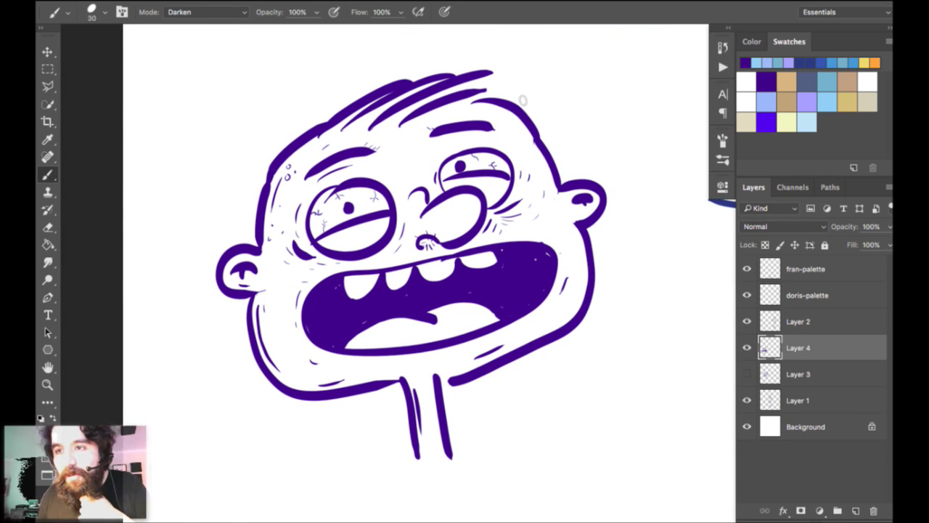
pyautogui.click(747, 348)
pyautogui.click(747, 348)
pyautogui.doubleClick(799, 348)
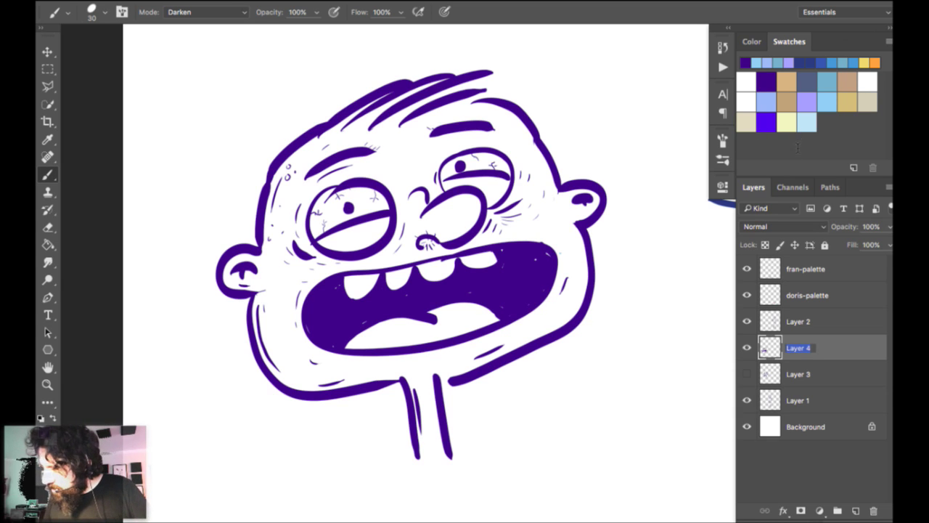
pyautogui.write('ink')
pyautogui.press('Return')
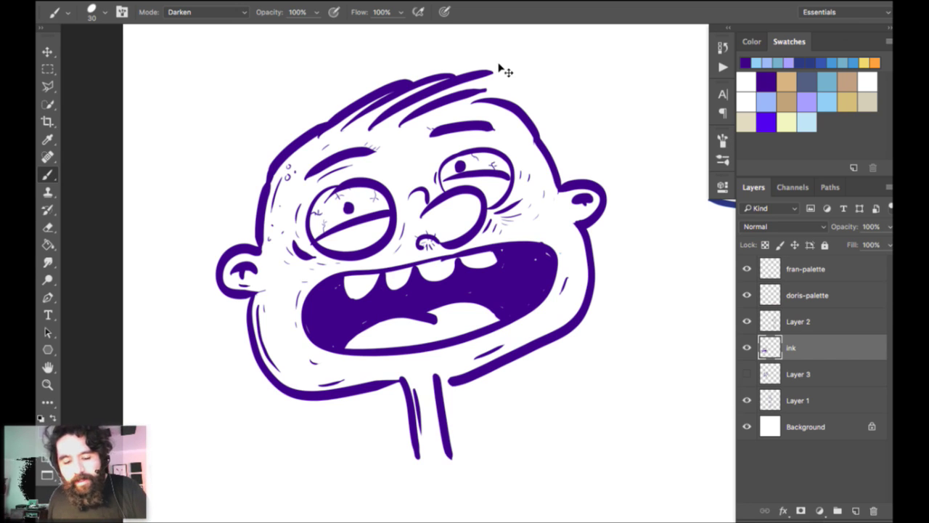
# Lower the ink layer's opacity to 22% and add a new empty layer above it.
pyautogui.click(888, 226)
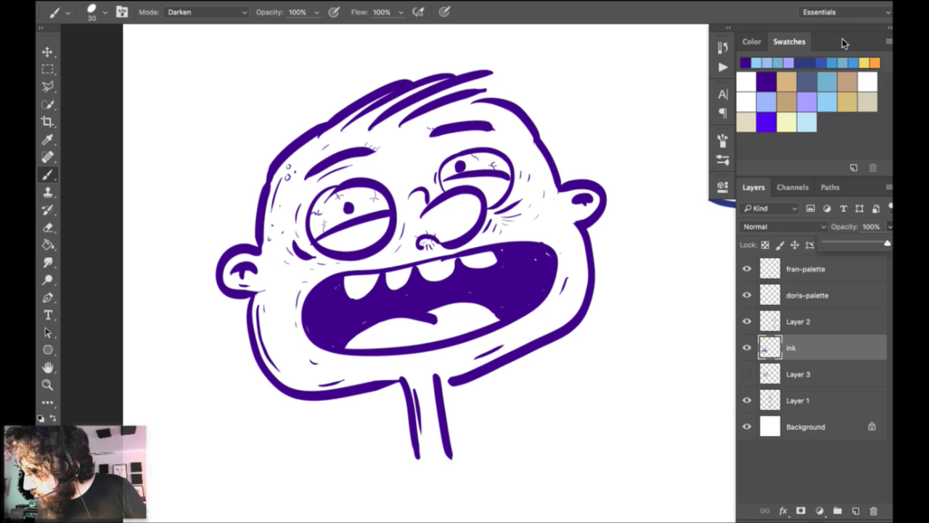
pyautogui.moveTo(887, 243); pyautogui.dragTo(839, 244)
pyautogui.hotkey('ctrl', 'shift', 'alt', 'n')
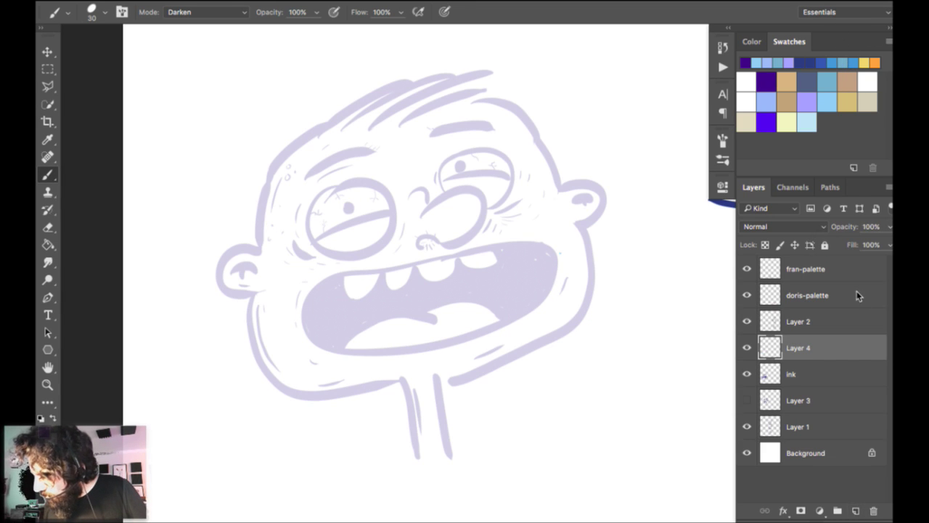
# Trace both eyes with their lids and pupils and the nose in dark purple over the faded drawing.
pyautogui.moveTo(339, 181)
pyautogui.mouseDown()
pyautogui.moveTo(308, 207)
pyautogui.moveTo(321, 255)
pyautogui.moveTo(360, 253)
pyautogui.moveTo(394, 222)
pyautogui.moveTo(377, 183)
pyautogui.moveTo(330, 182)
pyautogui.mouseUp()
pyautogui.moveTo(316, 239)
pyautogui.mouseDown()
pyautogui.moveTo(393, 210)
pyautogui.moveTo(351, 209)
pyautogui.mouseUp()
pyautogui.moveTo(412, 190)
pyautogui.mouseDown()
pyautogui.moveTo(471, 190)
pyautogui.moveTo(485, 216)
pyautogui.moveTo(449, 241)
pyautogui.moveTo(412, 244)
pyautogui.mouseUp()
pyautogui.moveTo(437, 190)
pyautogui.mouseDown()
pyautogui.moveTo(506, 169)
pyautogui.moveTo(501, 210)
pyautogui.moveTo(439, 179)
pyautogui.moveTo(513, 197)
pyautogui.mouseUp()
pyautogui.hotkey('ctrl', 'z')
pyautogui.hotkey('ctrl', 'z')
pyautogui.moveTo(441, 191)
pyautogui.mouseDown()
pyautogui.moveTo(508, 156)
pyautogui.moveTo(490, 211)
pyautogui.moveTo(511, 176)
pyautogui.mouseUp()
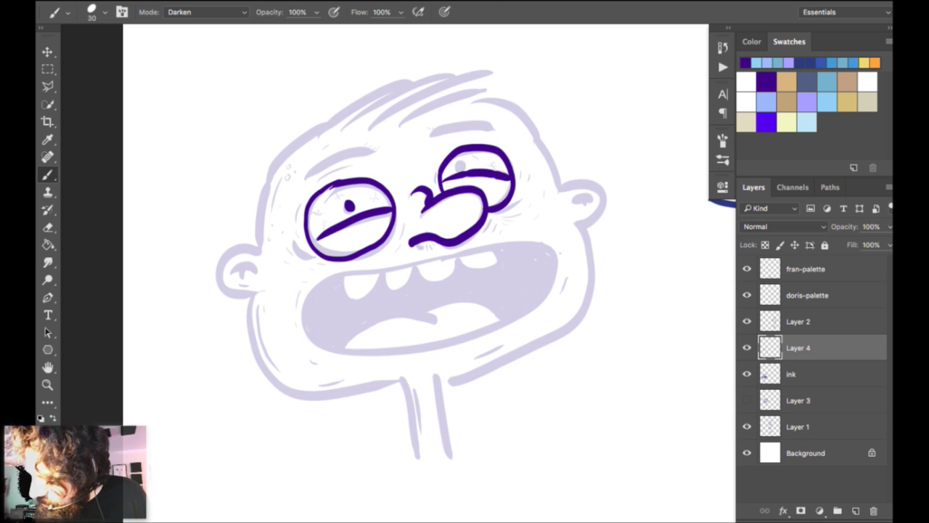
pyautogui.click(461, 166)
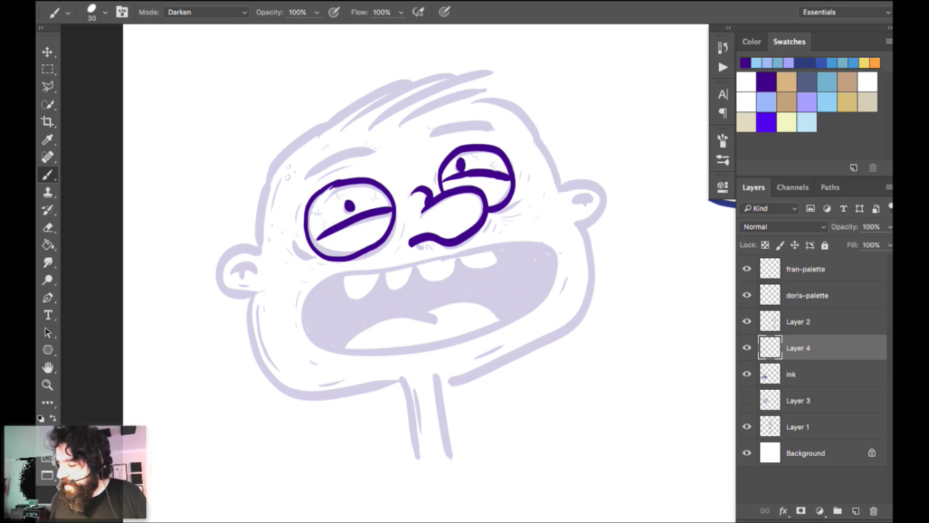
# Undo the right eye's lid line and pupil and redraw both over the faded drawing.
pyautogui.hotkey('ctrl', 'z')
pyautogui.hotkey('ctrl', 'z')
pyautogui.moveTo(443, 174); pyautogui.dragTo(511, 174)
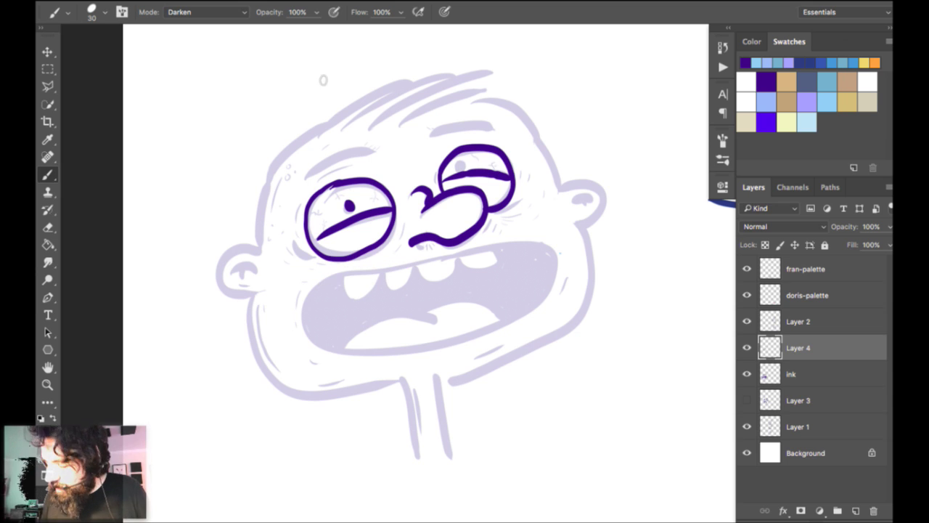
pyautogui.click(463, 167)
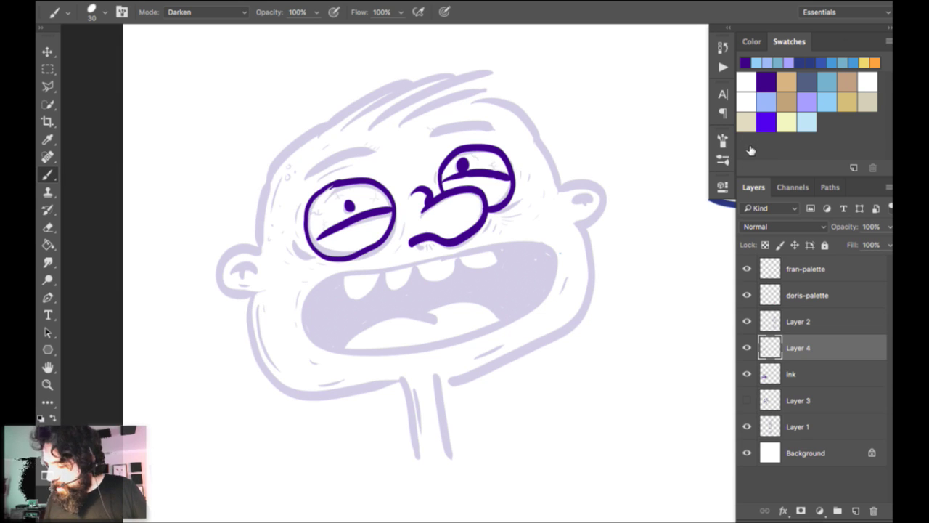
# Delete the tracing layer and hide the ink layer.
pyautogui.press('Delete')
pyautogui.click(747, 348)
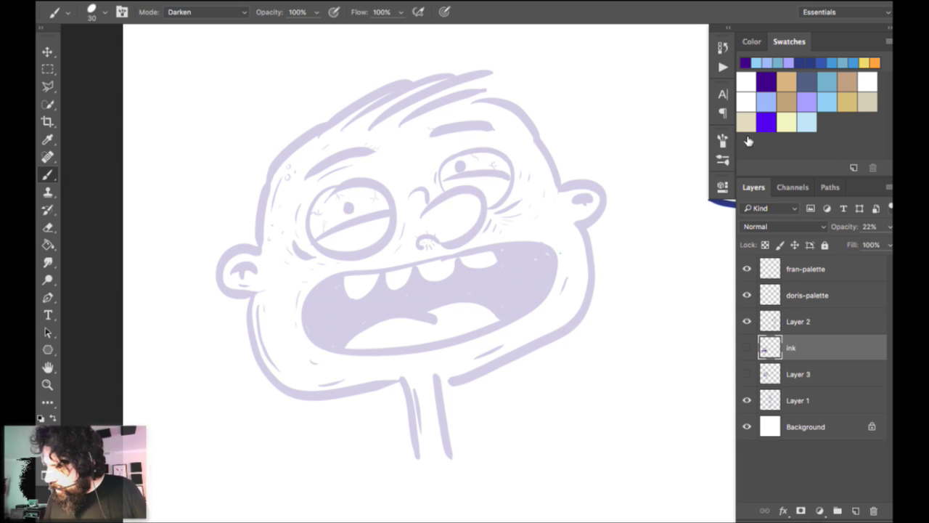
# Add a new empty layer above the ink layer and choose the 11 px sketching brush preset.
pyautogui.click(856, 511)
pyautogui.rightClick(355, 273)
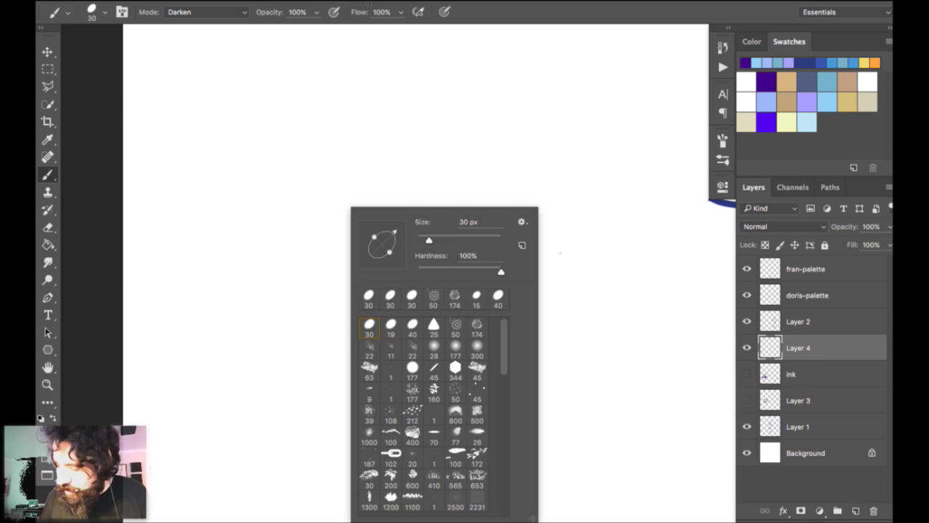
pyautogui.click(369, 348)
pyautogui.moveTo(261, 200)
pyautogui.mouseDown()
pyautogui.moveTo(276, 247)
pyautogui.moveTo(392, 308)
pyautogui.mouseUp()
pyautogui.press('super+z')
pyautogui.rightClick(371, 263)
pyautogui.press('Right')
pyautogui.press('Return')
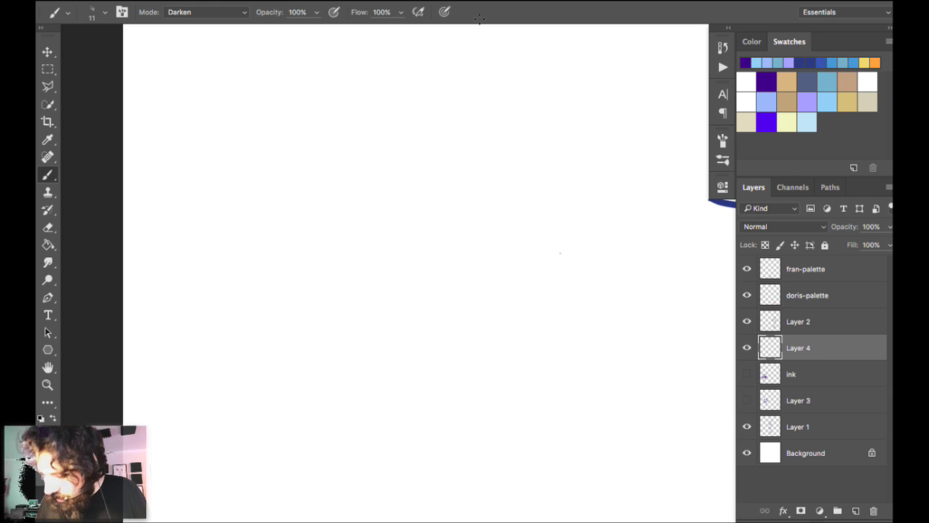
# Sketch the left eye with its lids, iris and pupil in light lines, along with the bridge of the nose.
pyautogui.hotkey('ctrl', '+')
pyautogui.moveTo(336, 185)
pyautogui.mouseDown()
pyautogui.moveTo(336, 209)
pyautogui.moveTo(374, 262)
pyautogui.mouseUp()
pyautogui.hotkey('ctrl', 'z')
pyautogui.moveTo(352, 188); pyautogui.dragTo(346, 224)
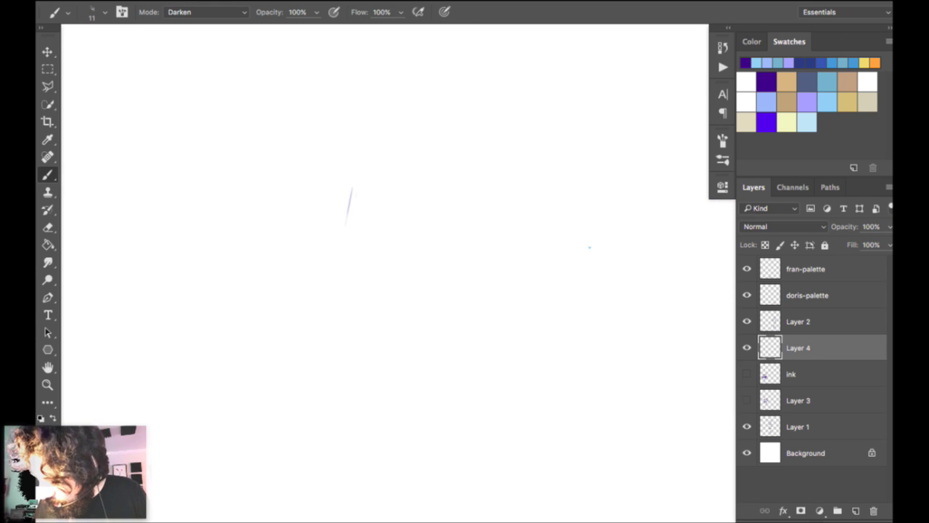
pyautogui.moveTo(257, 205)
pyautogui.mouseDown()
pyautogui.moveTo(281, 235)
pyautogui.moveTo(321, 204)
pyautogui.moveTo(266, 234)
pyautogui.mouseUp()
pyautogui.moveTo(308, 182)
pyautogui.mouseDown()
pyautogui.moveTo(298, 207)
pyautogui.moveTo(308, 207)
pyautogui.moveTo(295, 188)
pyautogui.moveTo(315, 200)
pyautogui.mouseUp()
pyautogui.moveTo(303, 179); pyautogui.dragTo(315, 187)
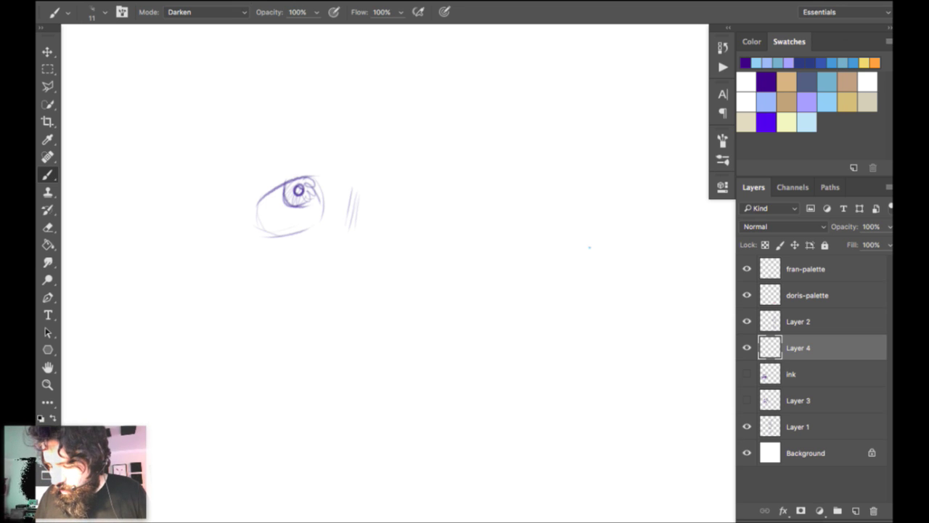
pyautogui.moveTo(260, 209)
pyautogui.mouseDown()
pyautogui.moveTo(246, 233)
pyautogui.moveTo(267, 230)
pyautogui.mouseUp()
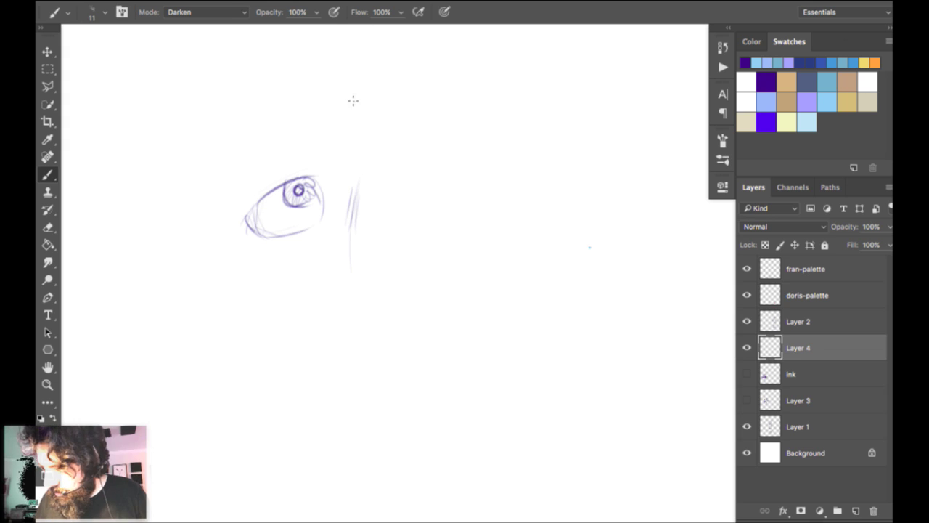
# Sketch the nostrils and nose tip, and the right eye with its outline, iris and pupil.
pyautogui.moveTo(327, 284); pyautogui.dragTo(347, 279)
pyautogui.moveTo(364, 263); pyautogui.dragTo(369, 276)
pyautogui.moveTo(371, 183)
pyautogui.mouseDown()
pyautogui.moveTo(404, 190)
pyautogui.moveTo(408, 208)
pyautogui.mouseUp()
pyautogui.moveTo(372, 233)
pyautogui.mouseDown()
pyautogui.moveTo(414, 193)
pyautogui.moveTo(394, 198)
pyautogui.mouseUp()
pyautogui.moveTo(382, 179)
pyautogui.mouseDown()
pyautogui.moveTo(374, 205)
pyautogui.moveTo(392, 205)
pyautogui.mouseUp()
pyautogui.moveTo(377, 203)
pyautogui.mouseDown()
pyautogui.moveTo(385, 179)
pyautogui.moveTo(382, 196)
pyautogui.mouseUp()
pyautogui.moveTo(380, 194); pyautogui.dragTo(386, 186)
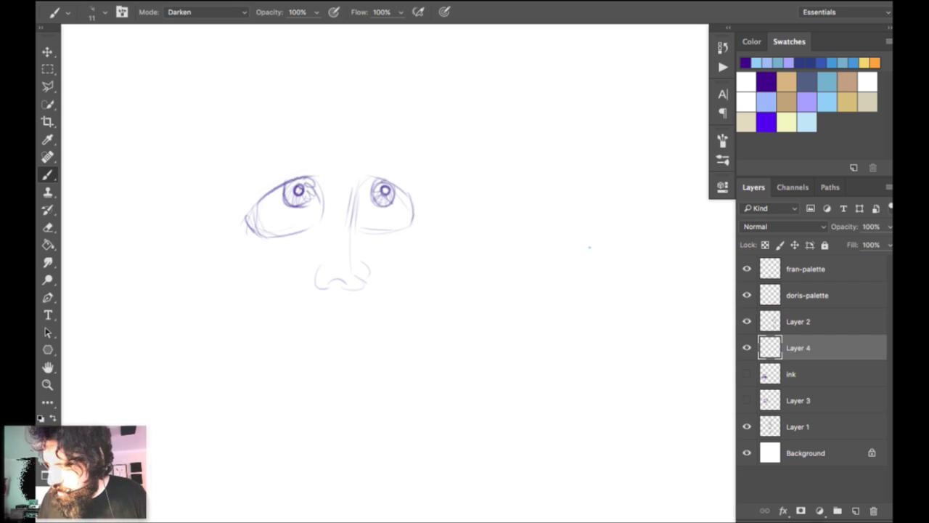
# Sketch both eyebrows above the eyes, then try a thick full-pressure stroke above them and undo it.
pyautogui.moveTo(230, 180); pyautogui.dragTo(289, 146)
pyautogui.moveTo(244, 170); pyautogui.dragTo(295, 148)
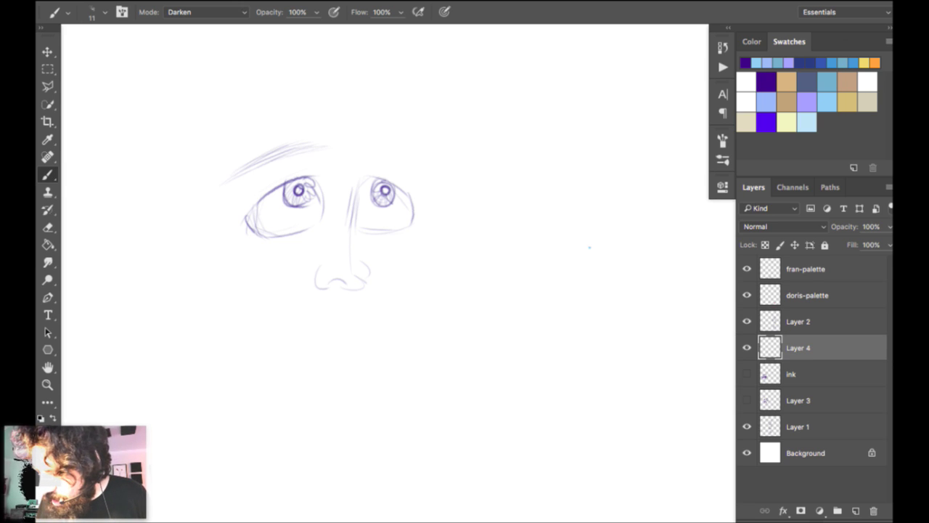
pyautogui.moveTo(302, 155); pyautogui.dragTo(397, 159)
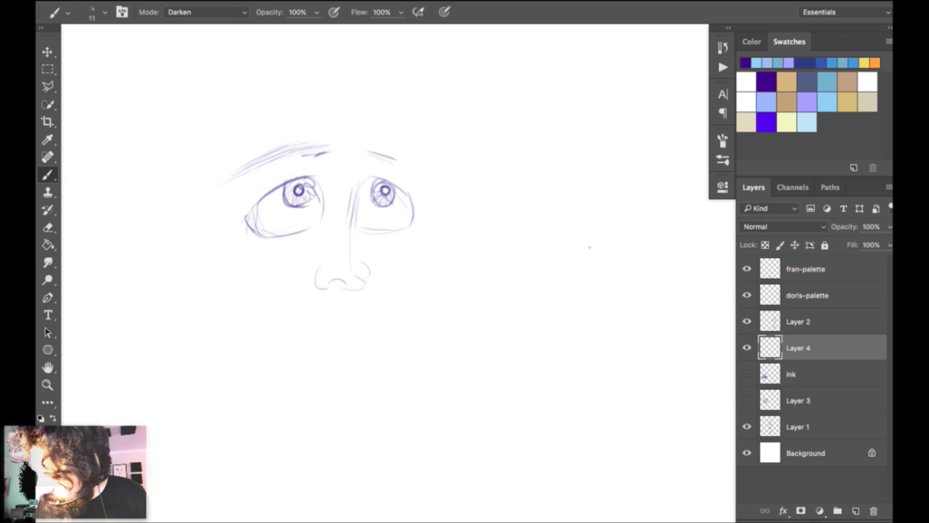
pyautogui.moveTo(303, 113); pyautogui.dragTo(429, 111)
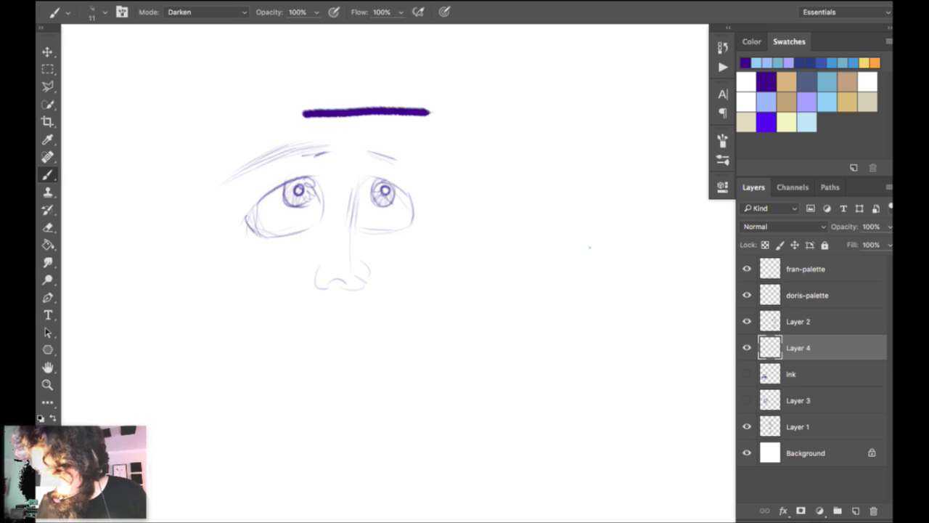
pyautogui.hotkey('ctrl', 'z')
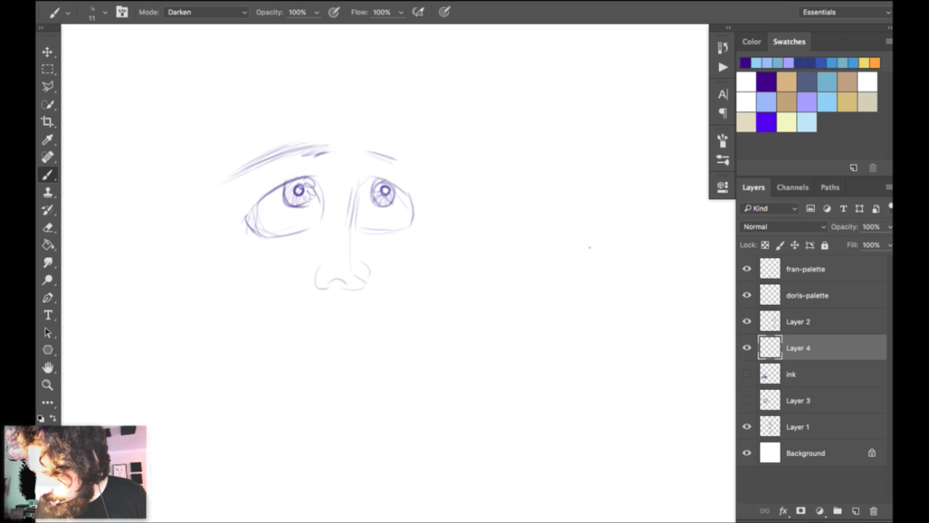
# Review the sketching brush's Shape Dynamics, Scattering, Transfer and Brush Tip Shape settings.
pyautogui.click(723, 140)
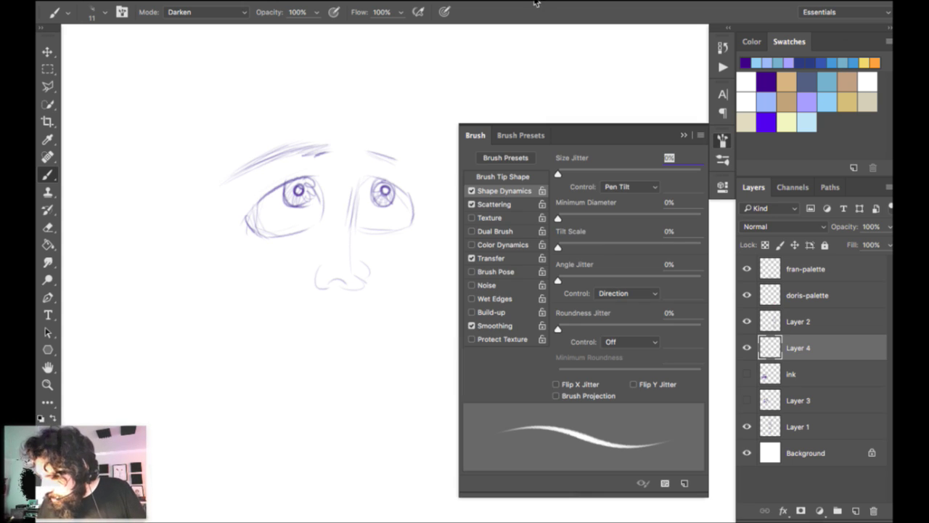
pyautogui.click(493, 204)
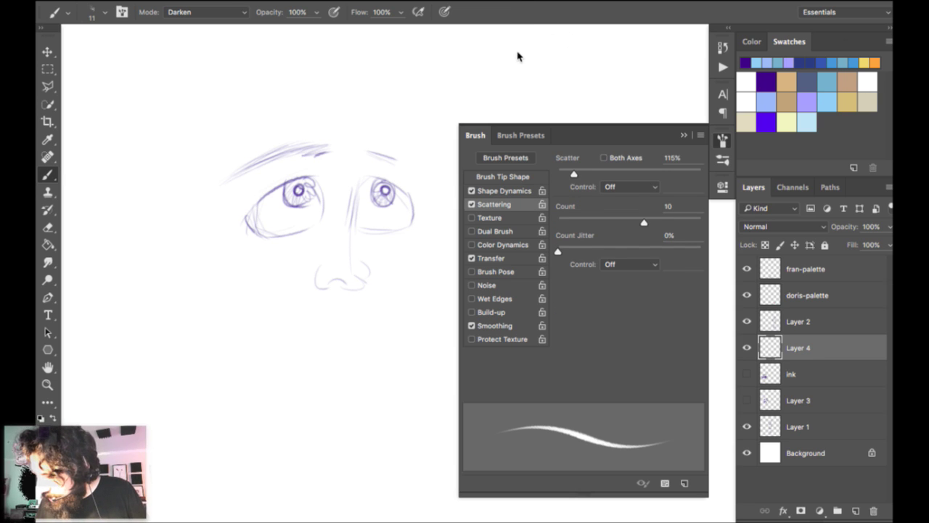
pyautogui.click(491, 258)
pyautogui.click(504, 191)
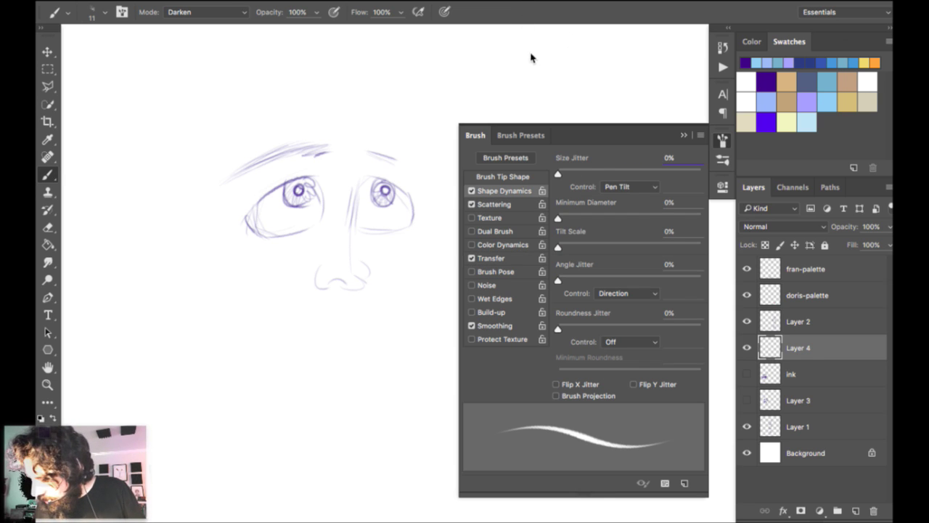
pyautogui.click(490, 258)
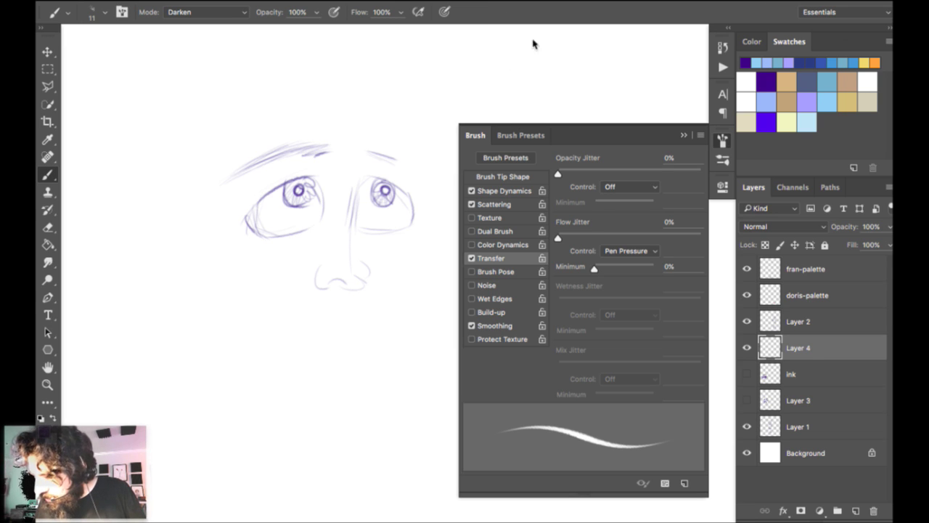
pyautogui.click(504, 190)
pyautogui.click(503, 177)
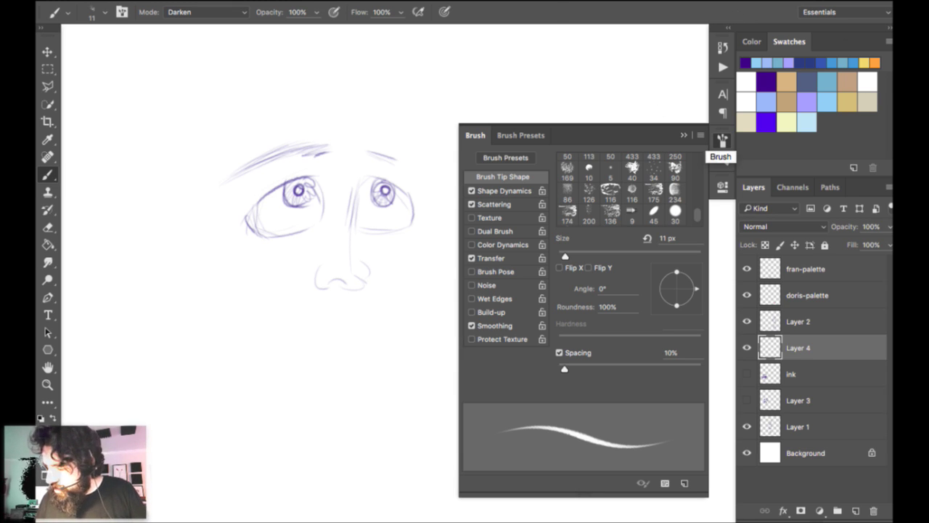
pyautogui.click(721, 140)
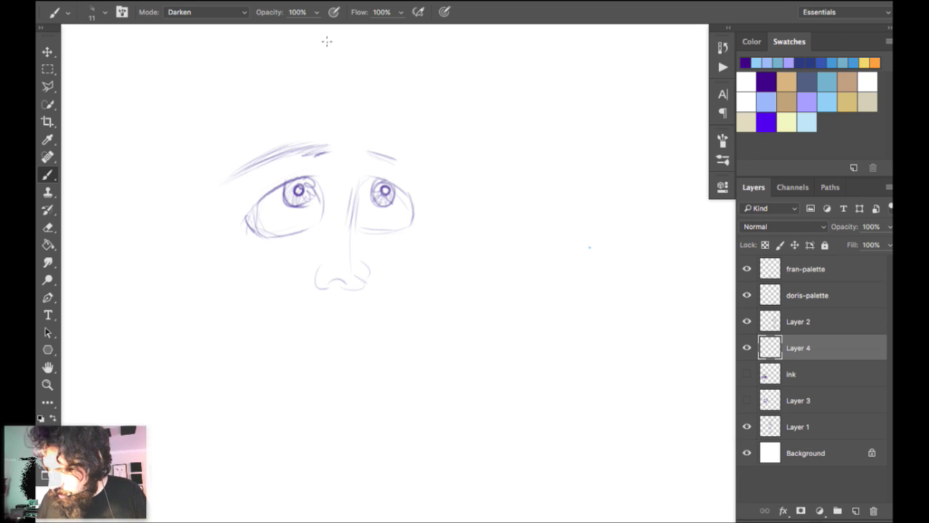
# Strengthen the outline of both nostrils and draw the upper and lower lips beneath the nose.
pyautogui.moveTo(320, 267); pyautogui.dragTo(319, 287)
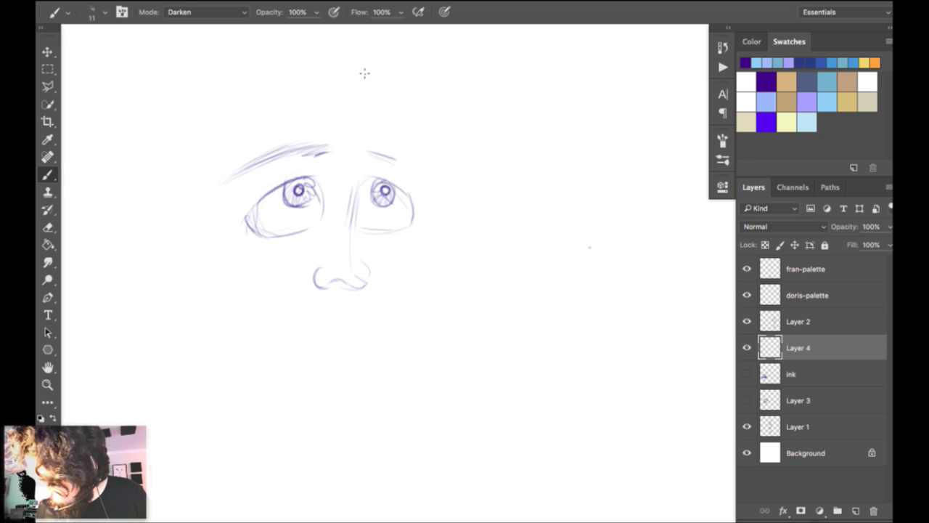
pyautogui.moveTo(363, 266); pyautogui.dragTo(369, 286)
pyautogui.press('e')
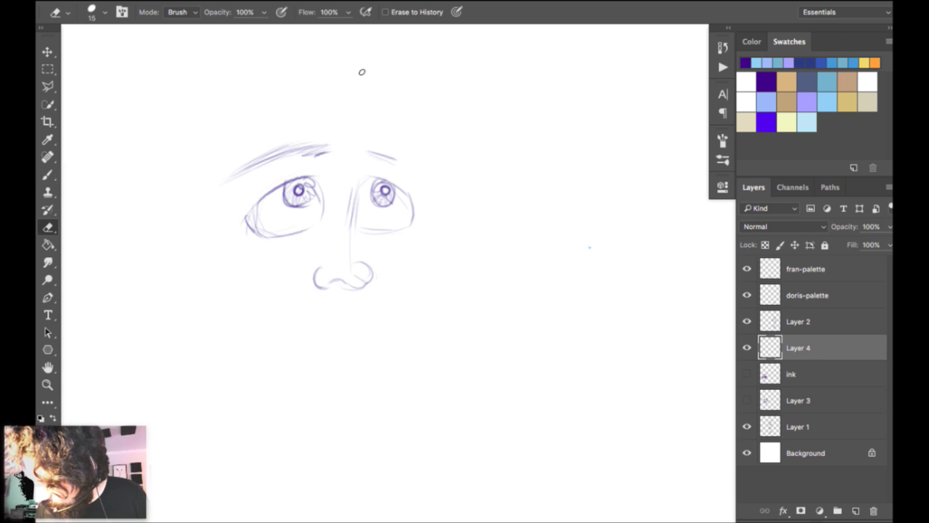
pyautogui.press('b')
pyautogui.moveTo(290, 323)
pyautogui.mouseDown()
pyautogui.moveTo(338, 298)
pyautogui.moveTo(382, 314)
pyautogui.moveTo(347, 347)
pyautogui.moveTo(378, 333)
pyautogui.mouseUp()
# Draw both sides of the face with the left ear, and sketch hair strands over the forehead.
pyautogui.moveTo(415, 148); pyautogui.dragTo(447, 260)
pyautogui.moveTo(201, 146)
pyautogui.mouseDown()
pyautogui.moveTo(169, 237)
pyautogui.moveTo(150, 259)
pyautogui.mouseUp()
pyautogui.moveTo(206, 162); pyautogui.dragTo(345, 92)
pyautogui.moveTo(334, 130)
pyautogui.mouseDown()
pyautogui.moveTo(382, 104)
pyautogui.moveTo(401, 109)
pyautogui.moveTo(466, 177)
pyautogui.mouseUp()
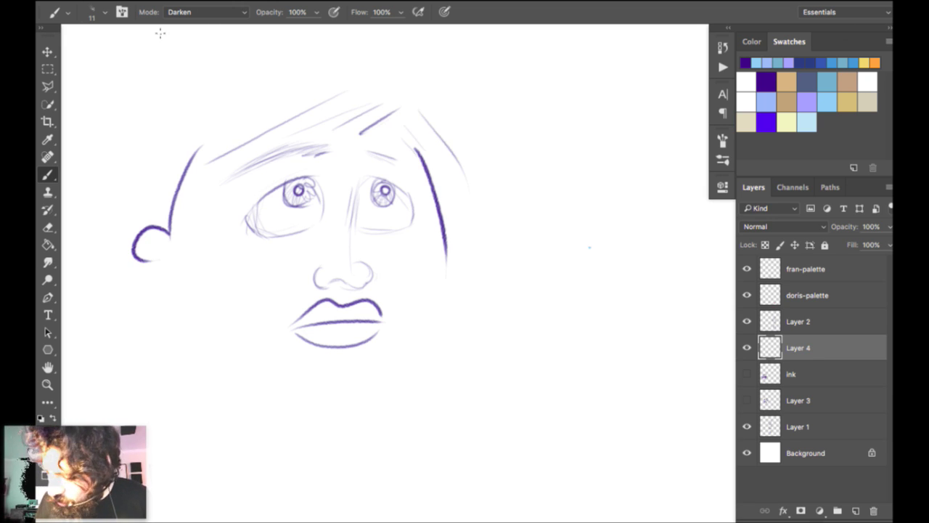
# Sketch hair strands sweeping from the left temple down to the ear.
pyautogui.moveTo(203, 146); pyautogui.dragTo(119, 223)
pyautogui.moveTo(172, 195); pyautogui.dragTo(140, 224)
pyautogui.moveTo(179, 201); pyautogui.dragTo(148, 228)
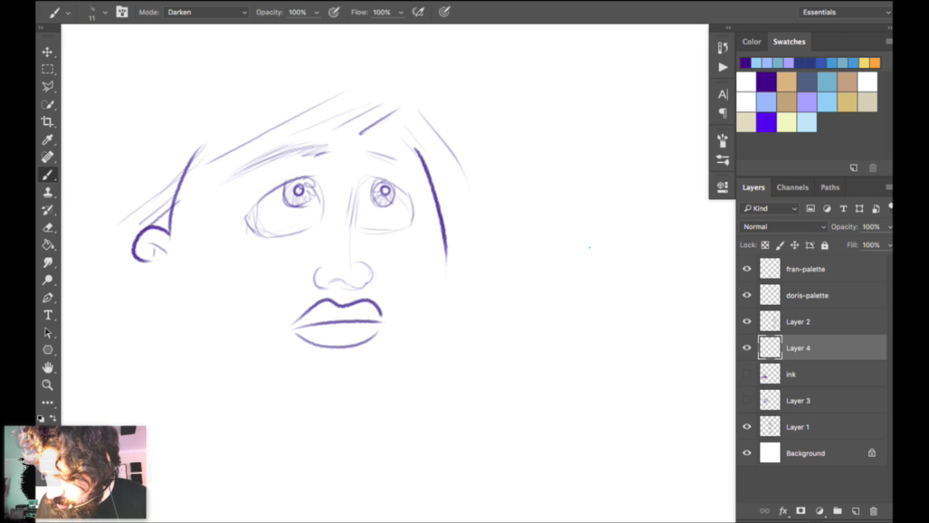
pyautogui.moveTo(210, 149); pyautogui.dragTo(186, 178)
pyautogui.press('w')
pyautogui.moveTo(269, 145); pyautogui.dragTo(157, 246)
pyautogui.hotkey('ctrl', 'd')
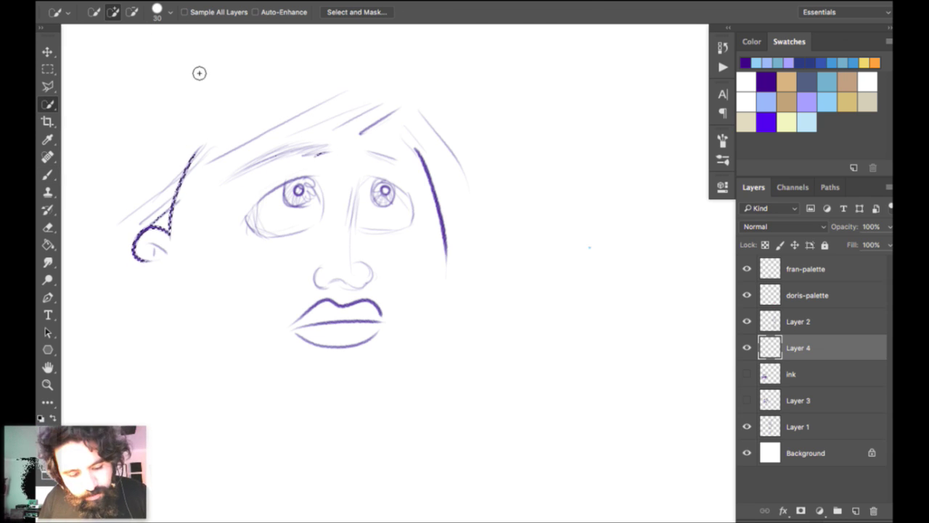
pyautogui.press('m')
# Enlarge the eraser and erase the left face line between the hair and the ear.
pyautogui.press('e')
pyautogui.rightClick(215, 157)
pyautogui.moveTo(288, 191); pyautogui.dragTo(313, 191)
pyautogui.press('Return')
pyautogui.moveTo(202, 149)
pyautogui.mouseDown()
pyautogui.moveTo(166, 222)
pyautogui.moveTo(207, 167)
pyautogui.mouseUp()
# Redraw the hair strands down to the left ear and sketch the jaw and chin with long curves.
pyautogui.press('b')
pyautogui.moveTo(131, 211); pyautogui.dragTo(237, 163)
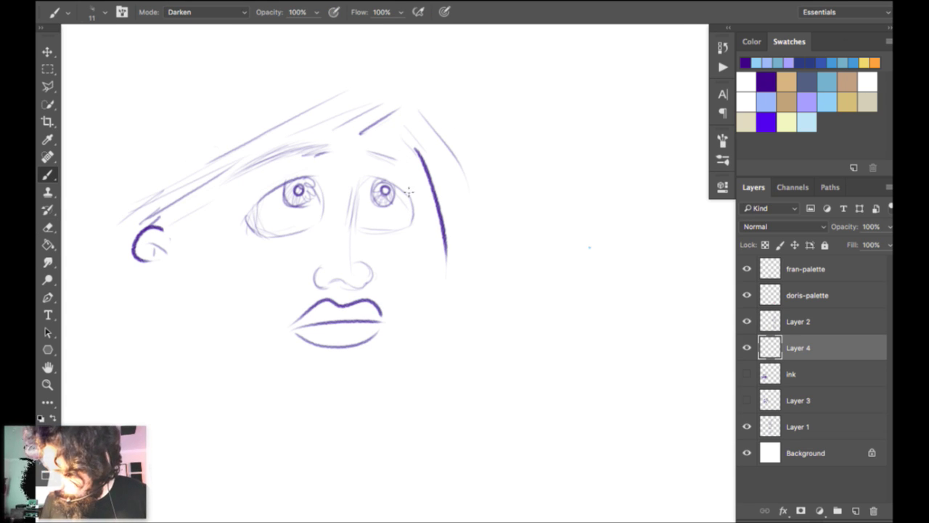
pyautogui.moveTo(181, 325); pyautogui.dragTo(428, 335)
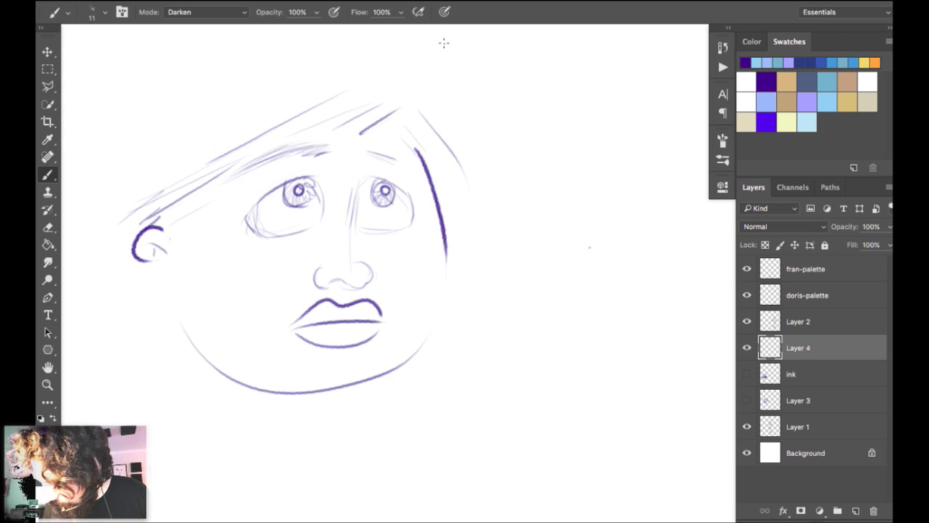
pyautogui.moveTo(448, 254); pyautogui.dragTo(436, 307)
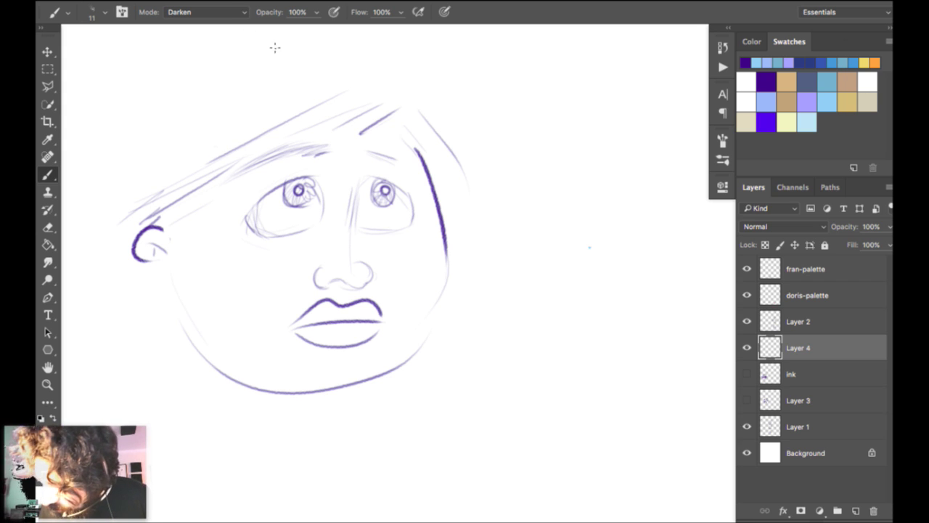
# Sketch a lid line across the left eye, crease lines around both eyes, and shading on the upper lip.
pyautogui.moveTo(240, 227); pyautogui.dragTo(310, 208)
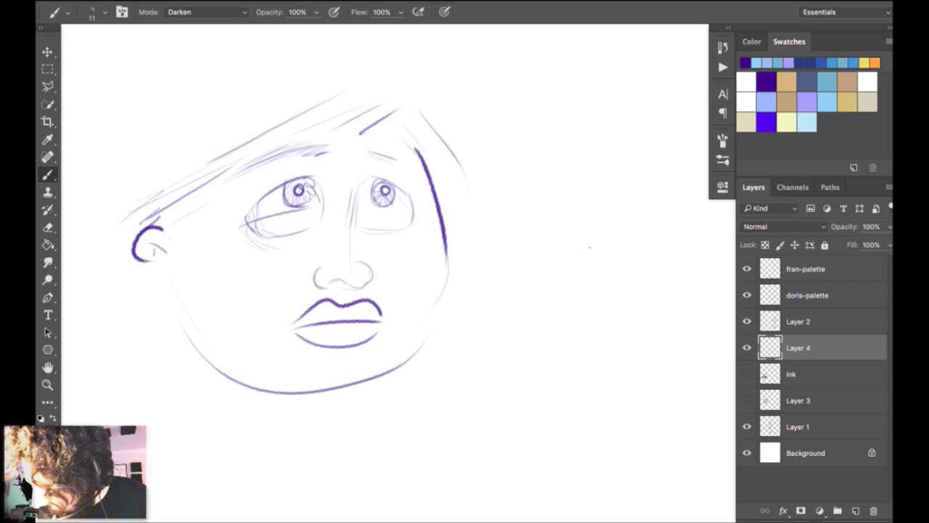
pyautogui.moveTo(240, 207); pyautogui.dragTo(305, 161)
pyautogui.moveTo(311, 163)
pyautogui.mouseDown()
pyautogui.moveTo(371, 165)
pyautogui.moveTo(410, 194)
pyautogui.mouseUp()
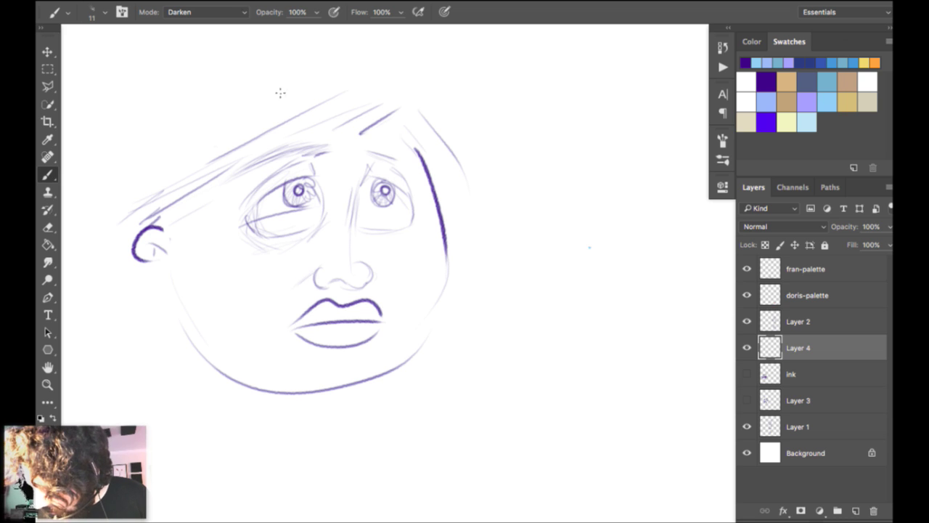
pyautogui.moveTo(302, 327); pyautogui.dragTo(363, 316)
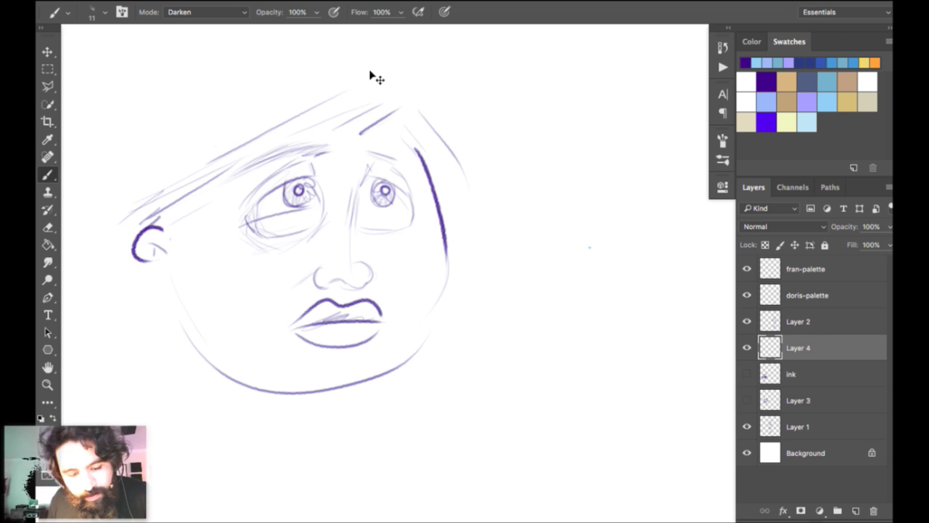
pyautogui.press('super+plus')
pyautogui.press('super+plus')
pyautogui.moveTo(337, 9); pyautogui.dragTo(577, 77)
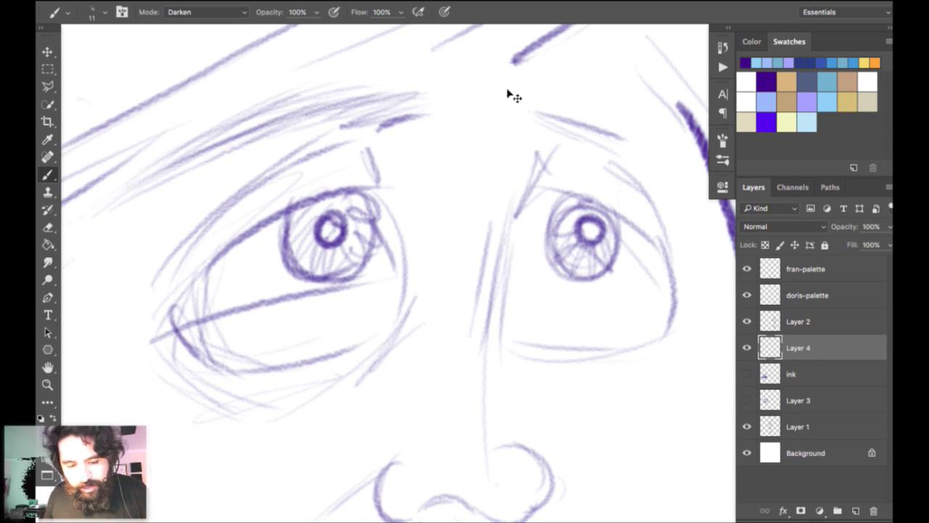
pyautogui.hotkey('ctrl', '-')
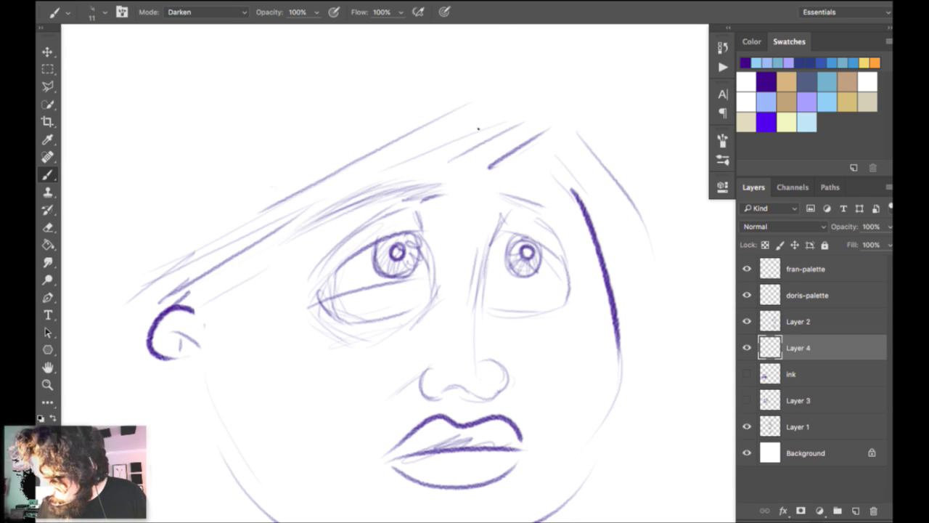
# Add a new empty layer above the face sketch and lower the sketch layer's opacity to 45%.
pyautogui.hotkey('ctrl', 'shift', 'alt', 'n')
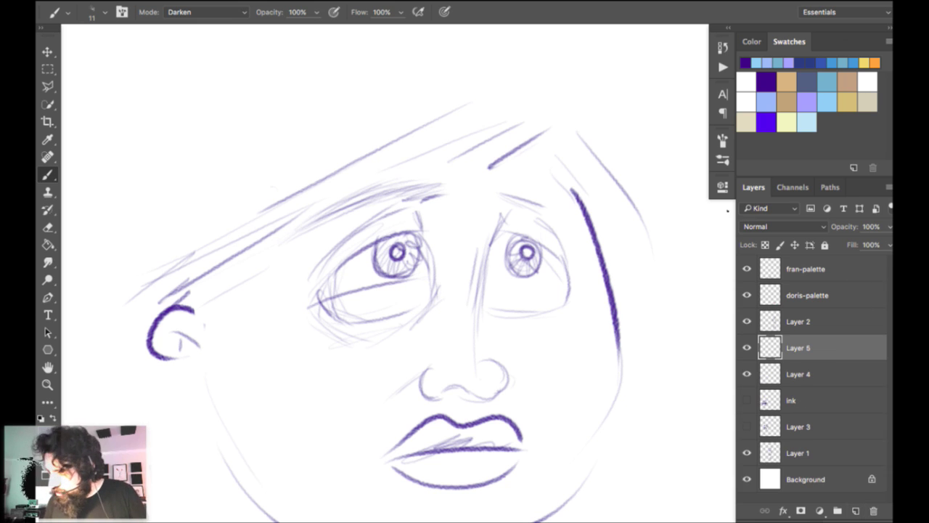
pyautogui.scroll(-4, 624, 49)
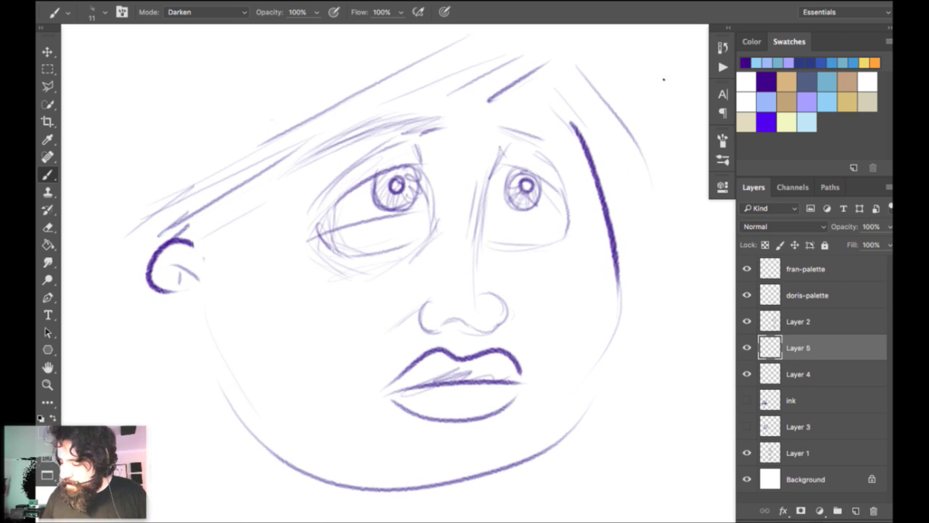
pyautogui.click(890, 227)
pyautogui.moveTo(862, 243); pyautogui.dragTo(850, 244)
pyautogui.click(828, 373)
pyautogui.click(889, 227)
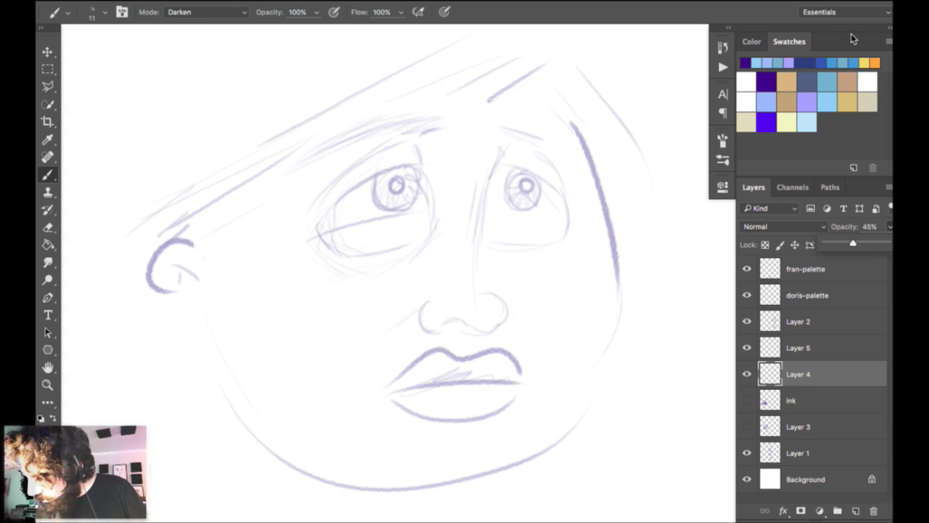
# Return to the new empty layer, restore its opacity to 100%, and choose the 30 px hard inking brush preset.
pyautogui.hotkey('alt', ']')
pyautogui.click(889, 227)
pyautogui.moveTo(863, 243); pyautogui.dragTo(887, 243)
pyautogui.press('super+minus')
pyautogui.rightClick(513, 207)
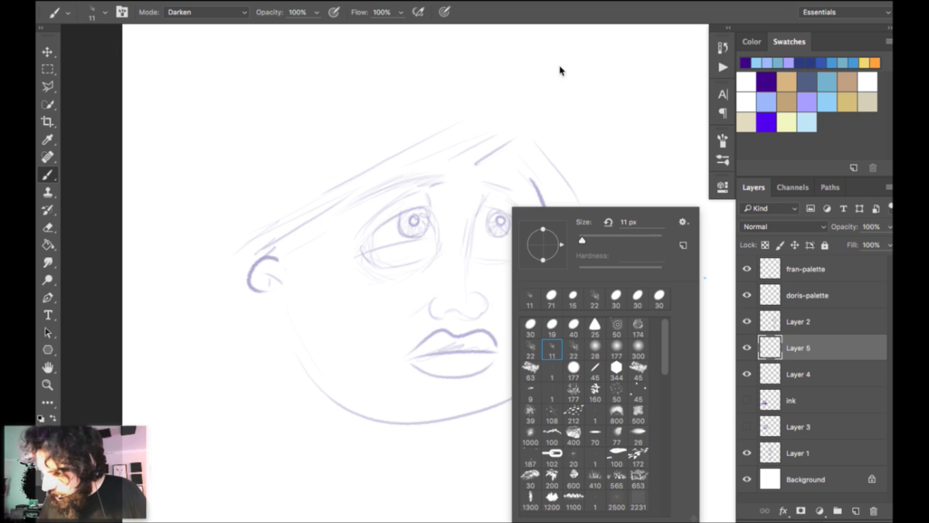
pyautogui.click(530, 326)
pyautogui.moveTo(421, 170)
pyautogui.mouseDown()
pyautogui.moveTo(441, 270)
pyautogui.moveTo(525, 270)
pyautogui.mouseUp()
pyautogui.press('super+z')
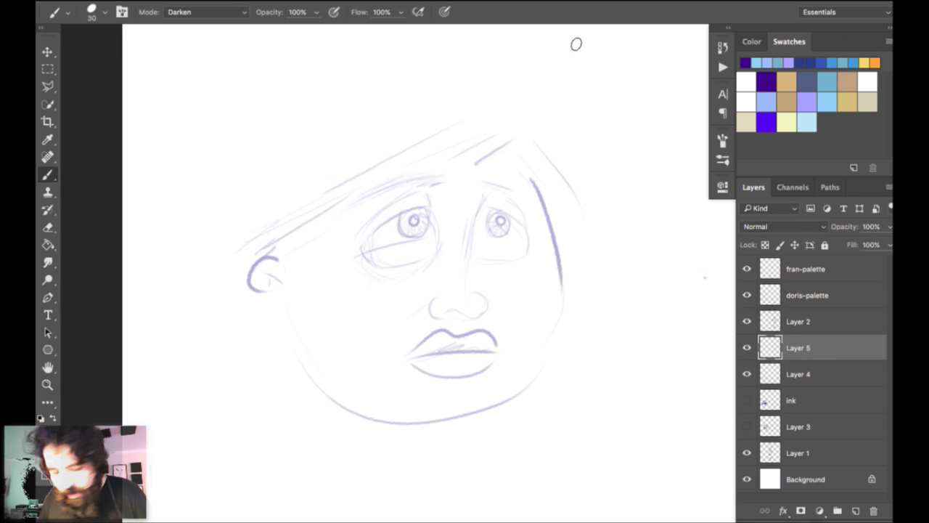
# Ink the jagged fringe and hairline down to the left ear, and outline the ear with its inner fold, tracing the faded sketch.
pyautogui.press('super+plus')
pyautogui.hotkey('ctrl', '+')
pyautogui.moveTo(541, 63)
pyautogui.mouseDown()
pyautogui.moveTo(446, 124)
pyautogui.moveTo(512, 62)
pyautogui.moveTo(415, 108)
pyautogui.moveTo(468, 63)
pyautogui.moveTo(342, 119)
pyautogui.moveTo(422, 60)
pyautogui.moveTo(209, 190)
pyautogui.mouseUp()
pyautogui.moveTo(286, 138)
pyautogui.mouseDown()
pyautogui.moveTo(156, 239)
pyautogui.moveTo(138, 316)
pyautogui.moveTo(151, 324)
pyautogui.mouseUp()
pyautogui.moveTo(145, 258)
pyautogui.mouseDown()
pyautogui.moveTo(176, 289)
pyautogui.moveTo(157, 289)
pyautogui.mouseUp()
# Ink the left eye's outline and lid line, adding an iris with a ringed pupil and radiating spokes.
pyautogui.moveTo(306, 235)
pyautogui.mouseDown()
pyautogui.moveTo(319, 217)
pyautogui.moveTo(389, 173)
pyautogui.moveTo(403, 174)
pyautogui.moveTo(414, 209)
pyautogui.moveTo(383, 260)
pyautogui.moveTo(396, 215)
pyautogui.mouseUp()
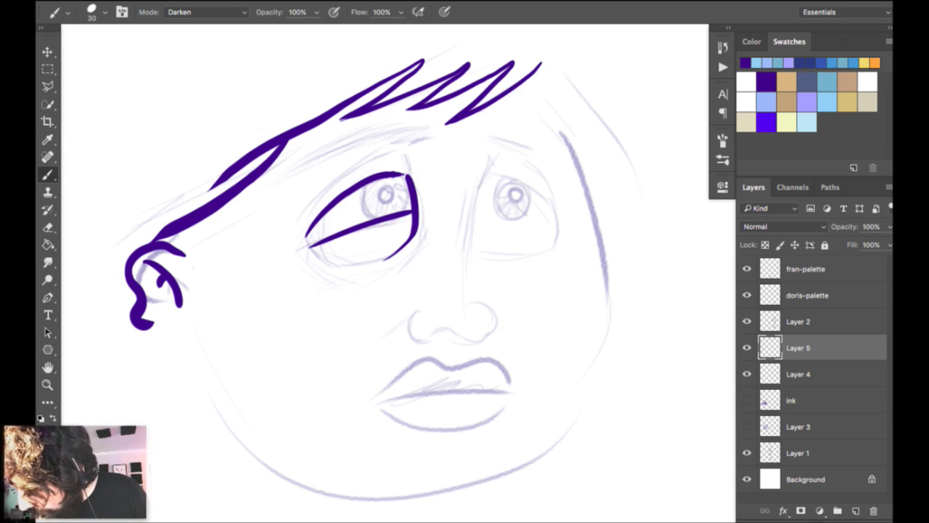
pyautogui.moveTo(372, 183); pyautogui.dragTo(365, 220)
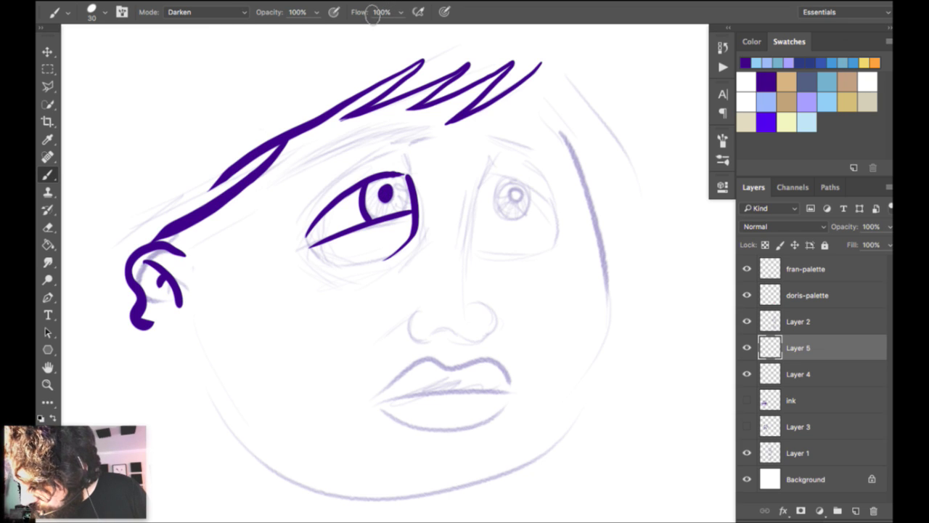
pyautogui.press('super+z')
pyautogui.moveTo(389, 187)
pyautogui.mouseDown()
pyautogui.moveTo(381, 193)
pyautogui.moveTo(389, 188)
pyautogui.mouseUp()
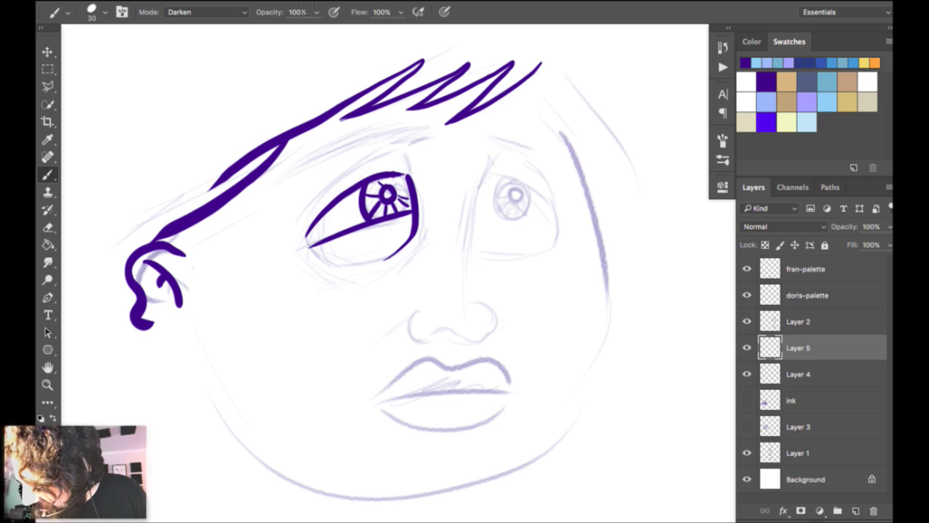
# Ink the crease above the left eye, both eyebrows, and the long bridge line of the nose.
pyautogui.moveTo(306, 199); pyautogui.dragTo(405, 151)
pyautogui.moveTo(289, 177)
pyautogui.mouseDown()
pyautogui.moveTo(383, 128)
pyautogui.moveTo(346, 147)
pyautogui.moveTo(433, 132)
pyautogui.mouseUp()
pyautogui.moveTo(494, 135); pyautogui.dragTo(562, 154)
pyautogui.moveTo(501, 145)
pyautogui.mouseDown()
pyautogui.moveTo(480, 208)
pyautogui.moveTo(470, 295)
pyautogui.mouseUp()
# Ink the nostrils, the left cheek crease, the upper lip and mouth line, and the right side of the lower lip.
pyautogui.moveTo(418, 308)
pyautogui.mouseDown()
pyautogui.moveTo(404, 319)
pyautogui.moveTo(430, 339)
pyautogui.moveTo(476, 336)
pyautogui.mouseUp()
pyautogui.moveTo(485, 302); pyautogui.dragTo(478, 336)
pyautogui.moveTo(412, 311); pyautogui.dragTo(374, 347)
pyautogui.moveTo(376, 399)
pyautogui.mouseDown()
pyautogui.moveTo(444, 360)
pyautogui.moveTo(508, 385)
pyautogui.moveTo(464, 392)
pyautogui.moveTo(503, 390)
pyautogui.mouseUp()
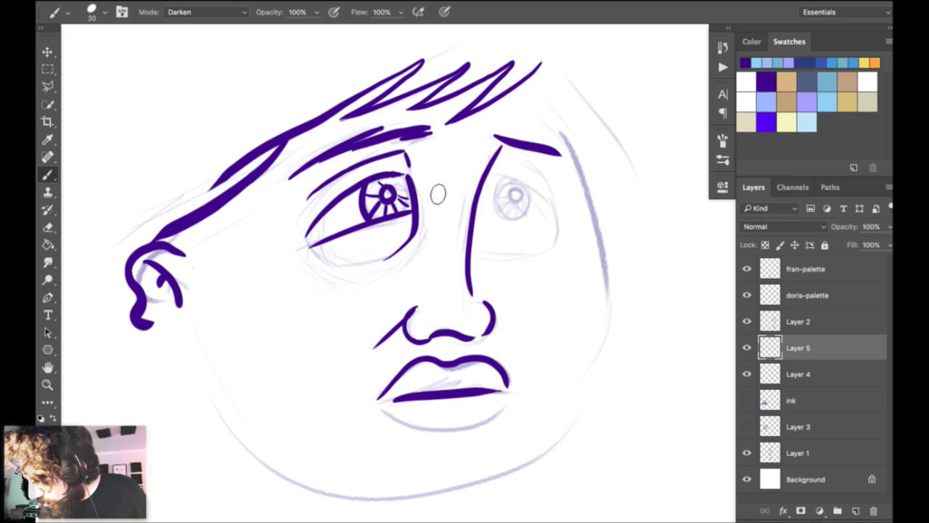
pyautogui.press('super+z')
pyautogui.moveTo(393, 398)
pyautogui.mouseDown()
pyautogui.moveTo(514, 392)
pyautogui.moveTo(462, 427)
pyautogui.mouseUp()
# Ink the right eye with its upper lid curve, lower lid line, iris, and pupil.
pyautogui.moveTo(496, 175); pyautogui.dragTo(565, 233)
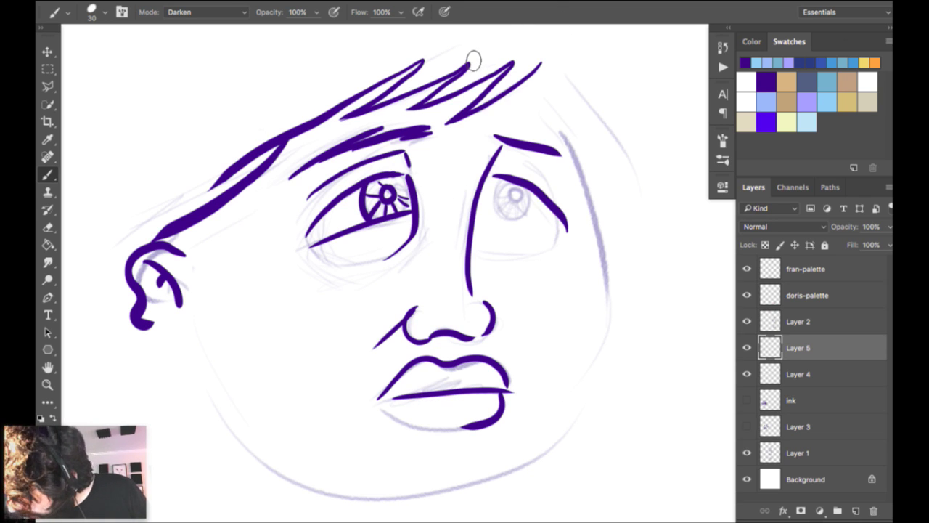
pyautogui.press('super+z')
pyautogui.moveTo(494, 176); pyautogui.dragTo(565, 232)
pyautogui.moveTo(473, 252); pyautogui.dragTo(553, 241)
pyautogui.moveTo(516, 184); pyautogui.dragTo(530, 194)
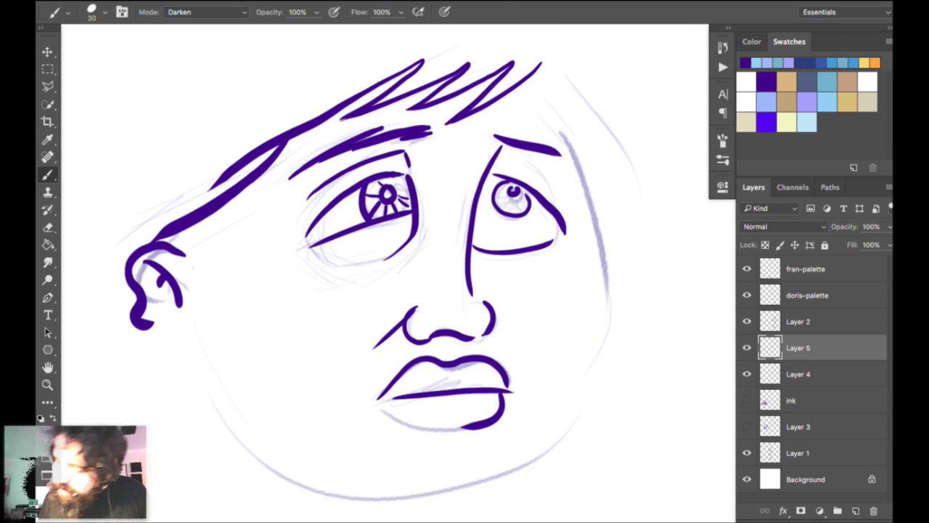
# Hide Layer 4 and Layer 5, and show the ink layer.
pyautogui.press('super+minus')
pyautogui.press('super+minus')
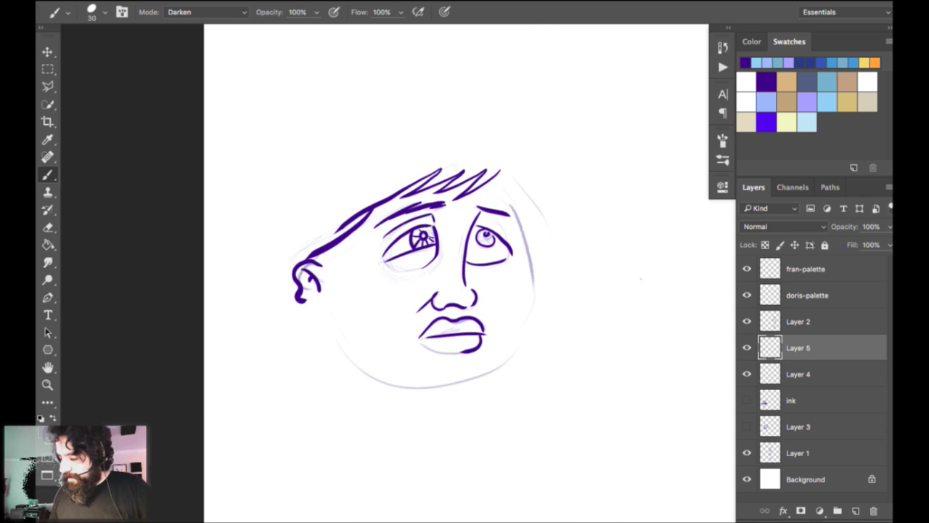
pyautogui.press('super+comma')
pyautogui.press('super+comma')
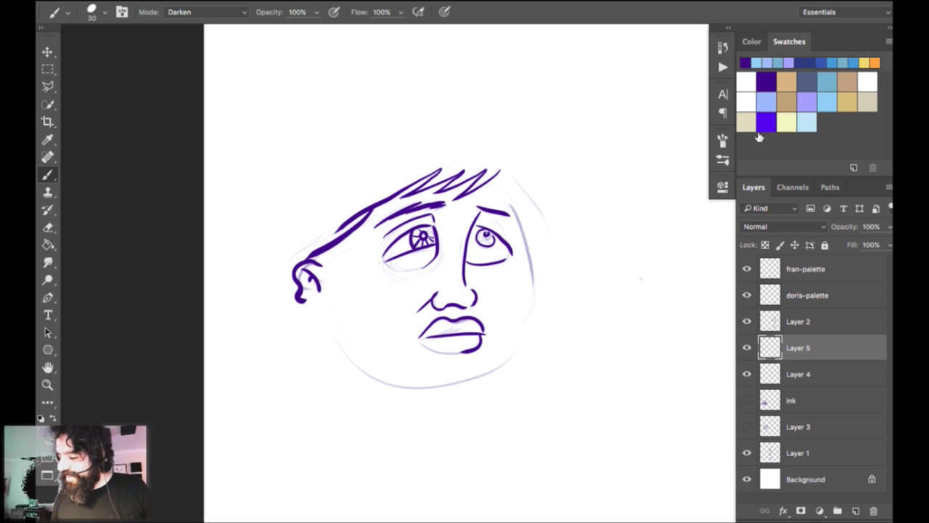
pyautogui.press('super+plus')
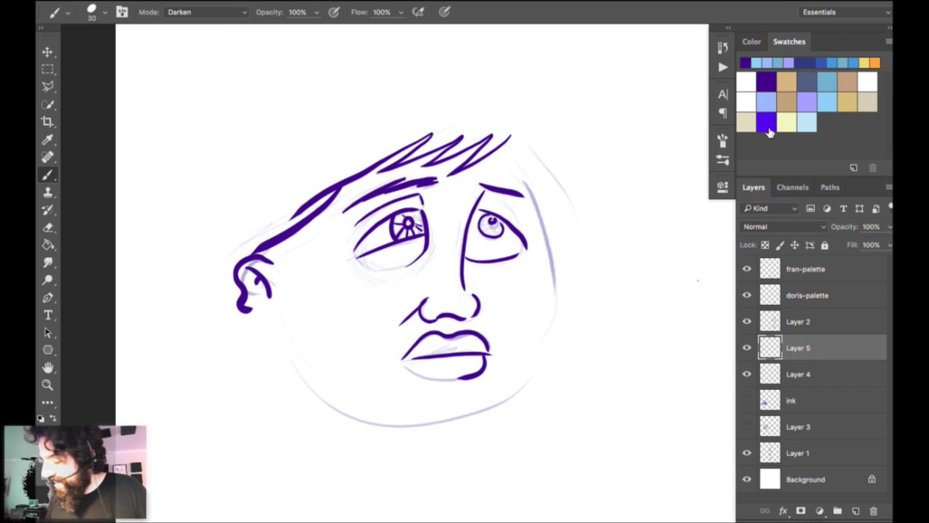
pyautogui.press('super+comma')
pyautogui.press('super+comma')
pyautogui.press('super+comma')
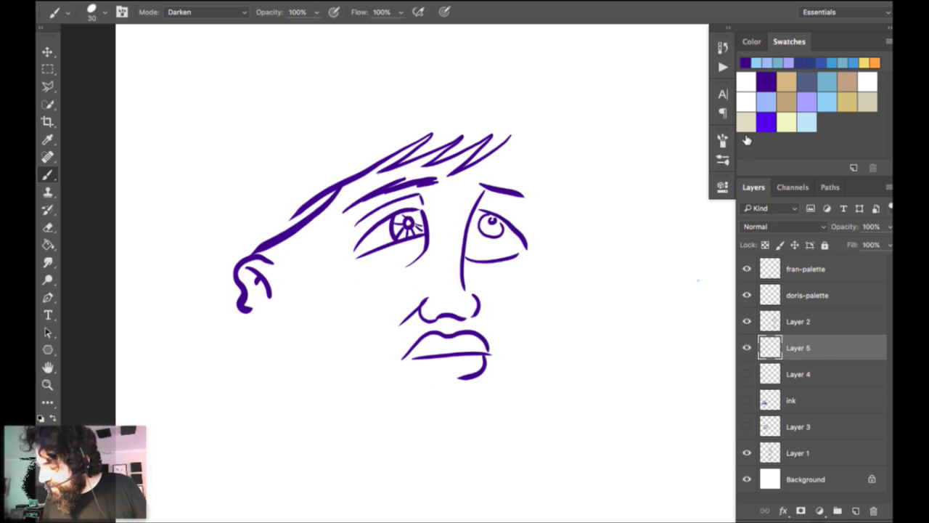
pyautogui.press('super+comma')
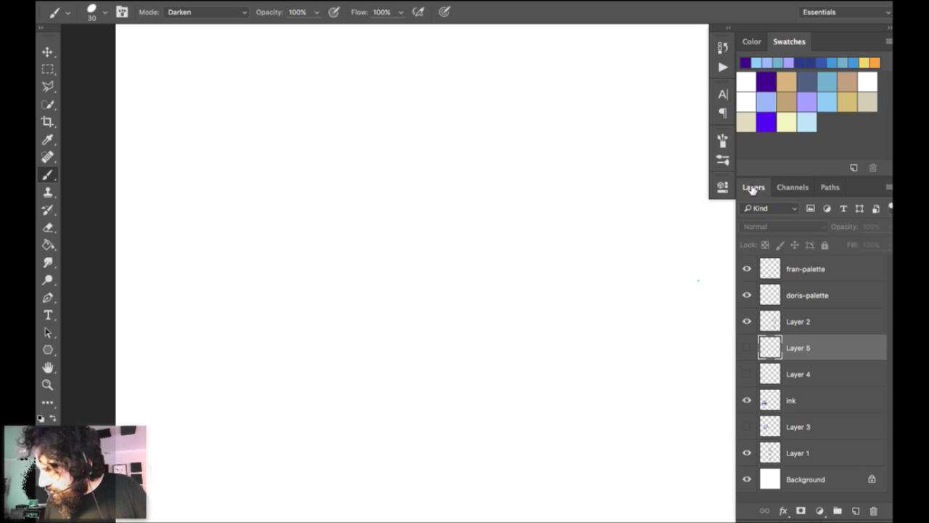
pyautogui.press('super+comma')
# Set the ink layer's opacity to 100%.
pyautogui.click(831, 399)
pyautogui.click(890, 226)
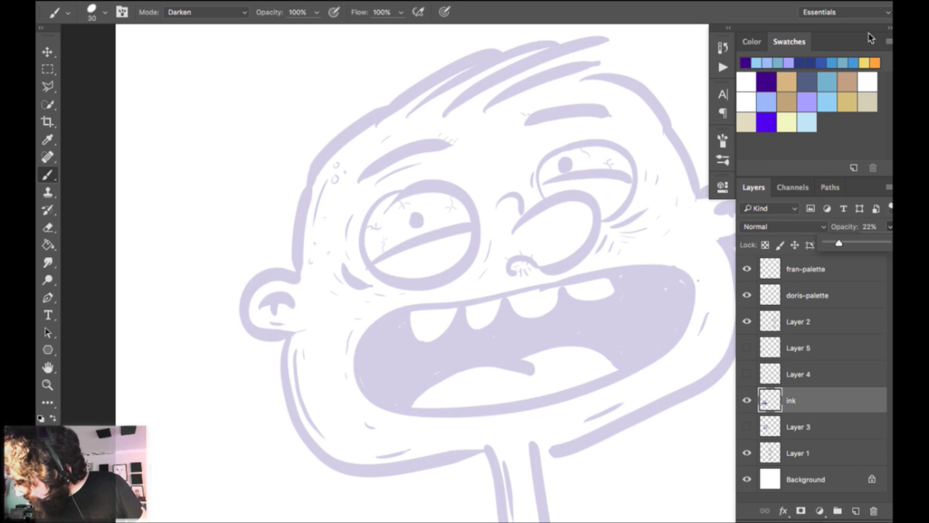
pyautogui.moveTo(838, 243); pyautogui.dragTo(888, 243)
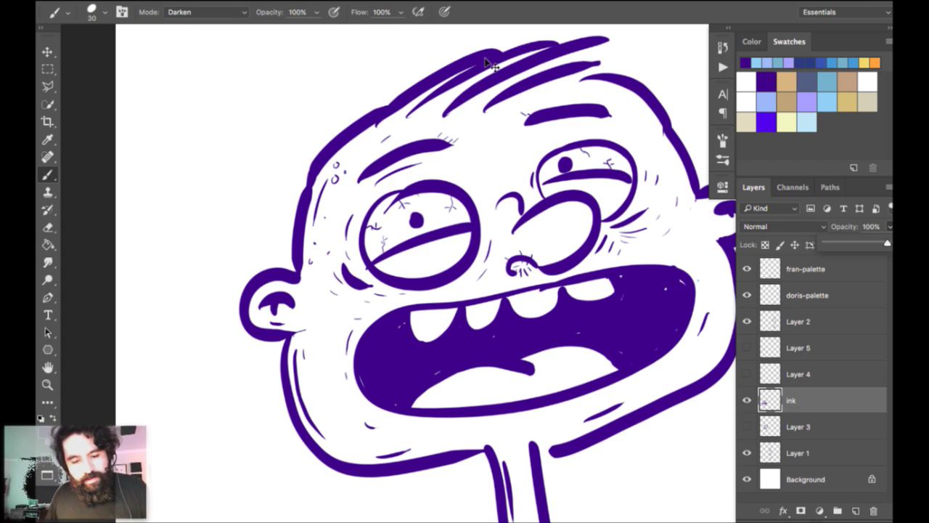
# Hand-letter "QUESTIONS?" above the cartoon head on the ink layer.
pyautogui.press('super+minus')
pyautogui.moveTo(373, 102); pyautogui.dragTo(372, 144)
pyautogui.moveTo(394, 109); pyautogui.dragTo(439, 117)
pyautogui.moveTo(459, 92)
pyautogui.mouseDown()
pyautogui.moveTo(459, 115)
pyautogui.moveTo(478, 90)
pyautogui.moveTo(474, 116)
pyautogui.moveTo(503, 95)
pyautogui.mouseUp()
pyautogui.moveTo(521, 90)
pyautogui.mouseDown()
pyautogui.moveTo(520, 114)
pyautogui.moveTo(544, 89)
pyautogui.mouseUp()
pyautogui.moveTo(559, 87)
pyautogui.mouseDown()
pyautogui.moveTo(557, 114)
pyautogui.moveTo(577, 108)
pyautogui.moveTo(552, 116)
pyautogui.mouseUp()
pyautogui.click(565, 114)
pyautogui.press('alt+super+z')
pyautogui.press('alt+super+z')
pyautogui.moveTo(580, 90)
pyautogui.mouseDown()
pyautogui.moveTo(584, 106)
pyautogui.moveTo(501, 149)
pyautogui.mouseUp()
pyautogui.press('super+plus')
pyautogui.moveTo(585, 68); pyautogui.dragTo(578, 44)
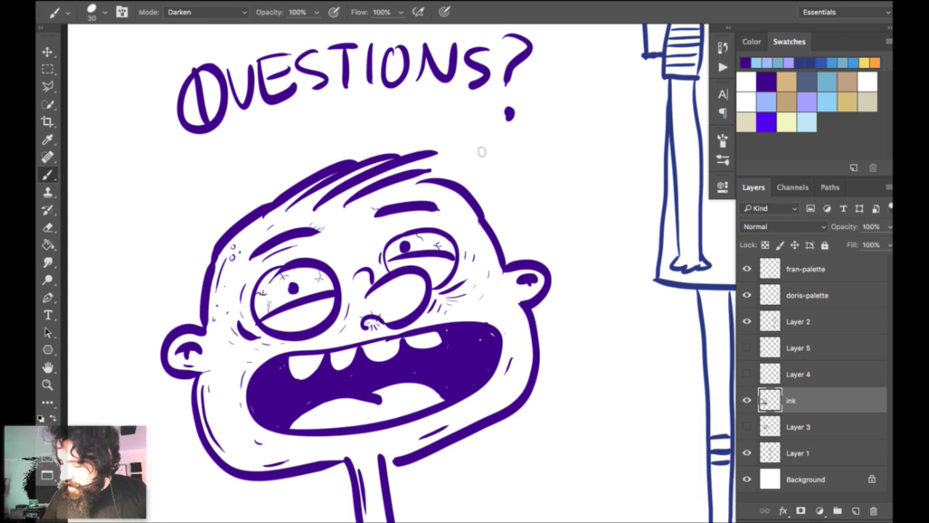
# Add a new layer between the ink layer and Layer 3, and name it "paint-color".
pyautogui.scroll(-6, 554, 101)
pyautogui.scroll(3, 570, 145)
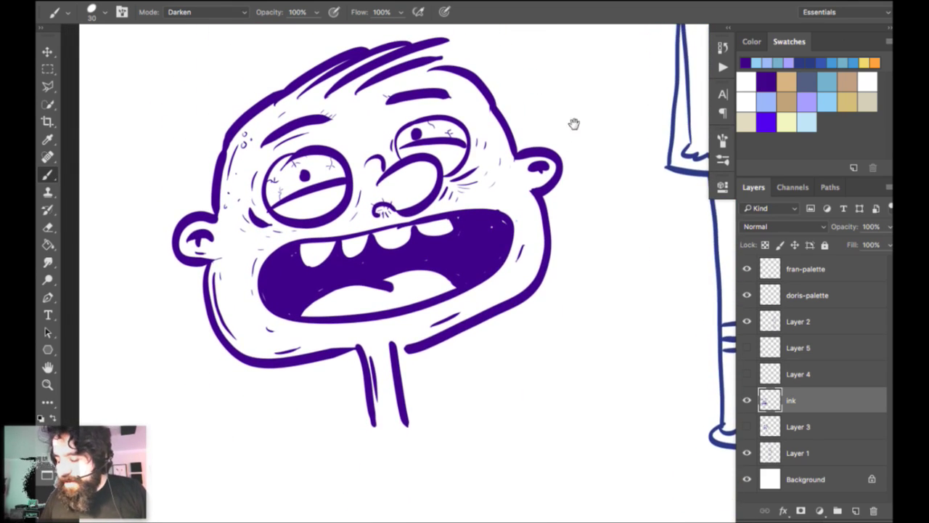
pyautogui.moveTo(574, 124); pyautogui.dragTo(583, 117)
pyautogui.click(747, 401)
pyautogui.click(747, 400)
pyautogui.click(828, 426)
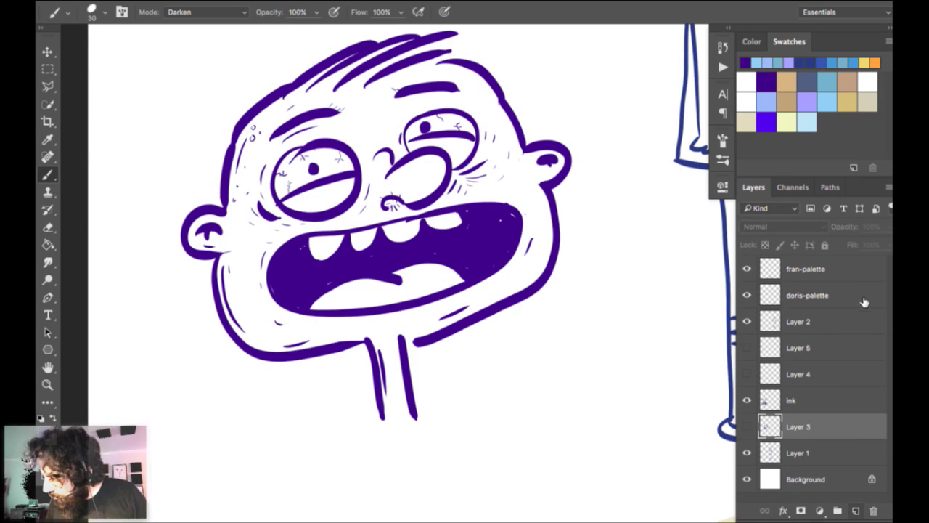
pyautogui.click(856, 511)
pyautogui.doubleClick(798, 426)
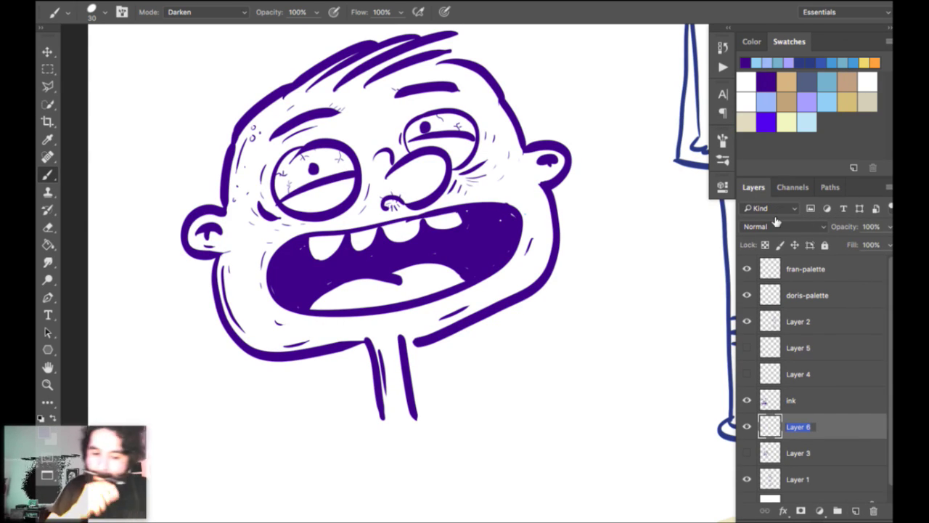
pyautogui.write('paint')
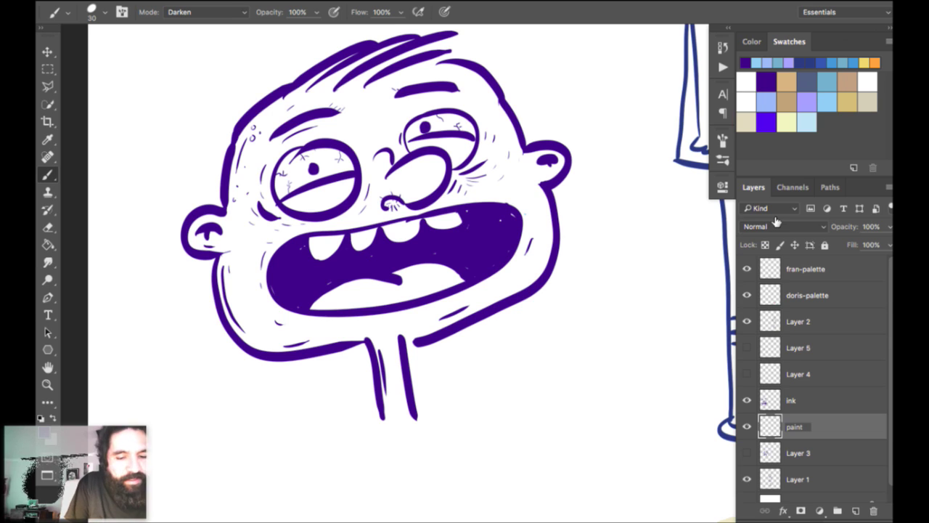
pyautogui.write('-color')
pyautogui.press('Return')
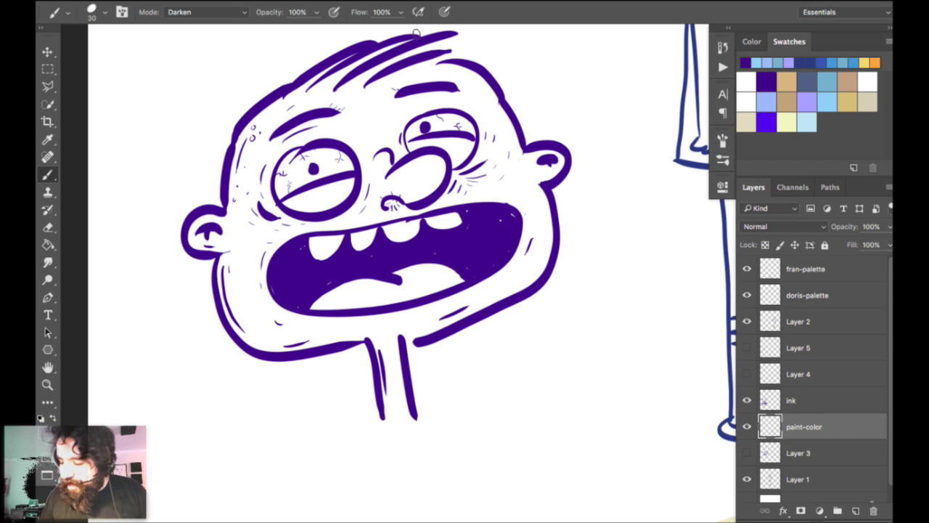
# Try the 50 px brush preset with a test stroke in the empty space below the head.
pyautogui.moveTo(544, 62); pyautogui.dragTo(580, 1)
pyautogui.rightClick(379, 207)
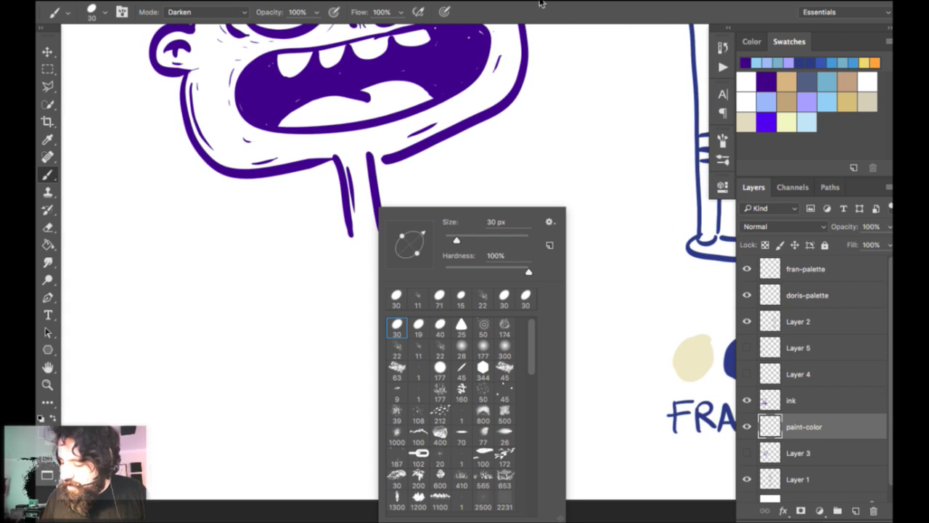
pyautogui.click(487, 126)
pyautogui.click(507, 126)
pyautogui.click(480, 126)
pyautogui.click(507, 124)
pyautogui.moveTo(234, 300)
pyautogui.mouseDown()
pyautogui.moveTo(329, 382)
pyautogui.moveTo(518, 331)
pyautogui.mouseUp()
pyautogui.hotkey('ctrl', 'z')
# Choose the 174 px textured brush preset and test it with wavy strokes below the neck, undoing each one.
pyautogui.rightClick(351, 114)
pyautogui.click(477, 326)
pyautogui.moveTo(234, 319)
pyautogui.mouseDown()
pyautogui.moveTo(349, 365)
pyautogui.moveTo(515, 331)
pyautogui.mouseUp()
pyautogui.hotkey('ctrl', 'z')
pyautogui.moveTo(267, 285)
pyautogui.mouseDown()
pyautogui.moveTo(243, 314)
pyautogui.moveTo(350, 355)
pyautogui.moveTo(536, 311)
pyautogui.mouseUp()
pyautogui.hotkey('ctrl', 'z')
pyautogui.moveTo(224, 332)
pyautogui.mouseDown()
pyautogui.moveTo(318, 279)
pyautogui.moveTo(519, 296)
pyautogui.mouseUp()
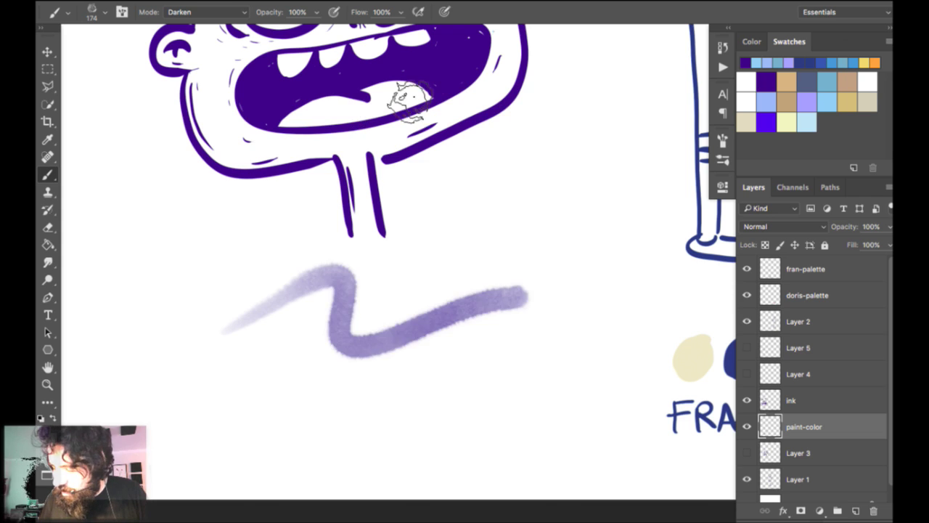
pyautogui.hotkey('ctrl', 'z')
pyautogui.moveTo(236, 332); pyautogui.dragTo(485, 314)
pyautogui.hotkey('ctrl', 'z')
# Paint overlapping faint strokes around the jaw and neck to try out light pen pressure.
pyautogui.press('space')
pyautogui.moveTo(442, 29); pyautogui.dragTo(467, 93)
pyautogui.moveTo(453, 57); pyautogui.dragTo(518, 149)
pyautogui.press('space')
pyautogui.moveTo(481, 91); pyautogui.dragTo(444, 88)
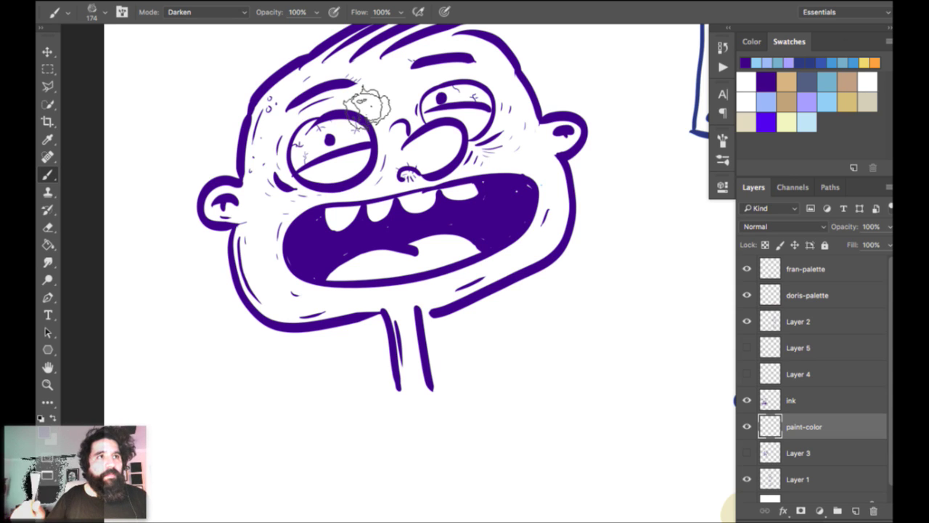
pyautogui.moveTo(304, 320)
pyautogui.mouseDown()
pyautogui.moveTo(326, 367)
pyautogui.moveTo(398, 403)
pyautogui.moveTo(327, 300)
pyautogui.mouseUp()
pyautogui.moveTo(368, 203)
pyautogui.mouseDown()
pyautogui.moveTo(339, 203)
pyautogui.moveTo(270, 102)
pyautogui.moveTo(400, 218)
pyautogui.moveTo(459, 243)
pyautogui.moveTo(306, 139)
pyautogui.mouseUp()
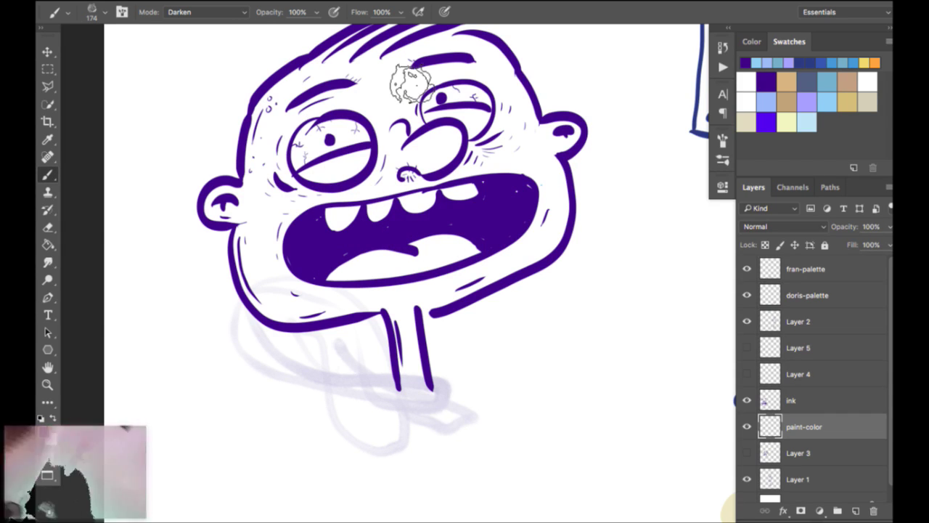
pyautogui.moveTo(199, 227)
pyautogui.mouseDown()
pyautogui.moveTo(166, 217)
pyautogui.moveTo(205, 196)
pyautogui.moveTo(294, 246)
pyautogui.moveTo(406, 272)
pyautogui.moveTo(551, 138)
pyautogui.mouseUp()
pyautogui.moveTo(508, 383); pyautogui.dragTo(606, 451)
pyautogui.moveTo(196, 439)
pyautogui.mouseDown()
pyautogui.moveTo(206, 421)
pyautogui.moveTo(378, 464)
pyautogui.mouseUp()
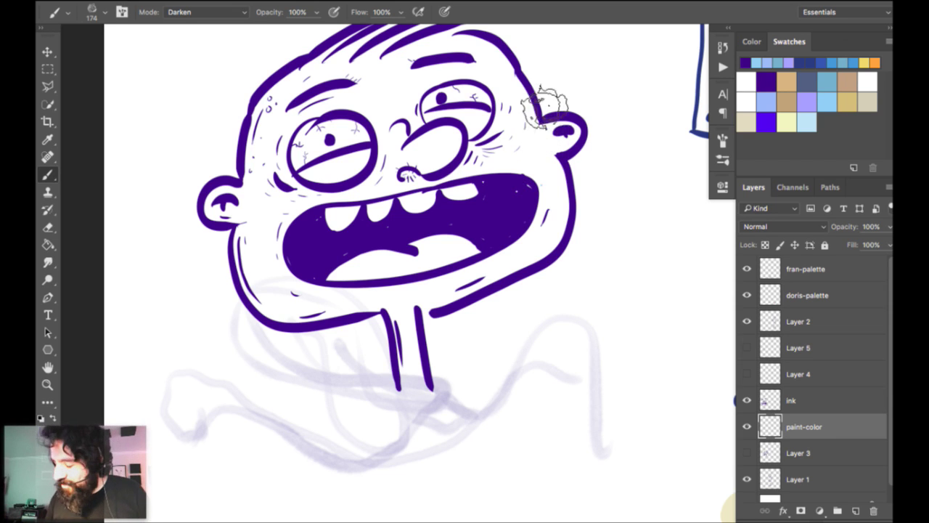
# Undo all the faint test strokes around the jaw and neck.
pyautogui.press('super+z')
pyautogui.press('super+z')
pyautogui.press('super+z')
pyautogui.press('super+z')
pyautogui.press('super+z')
pyautogui.press('super+z')
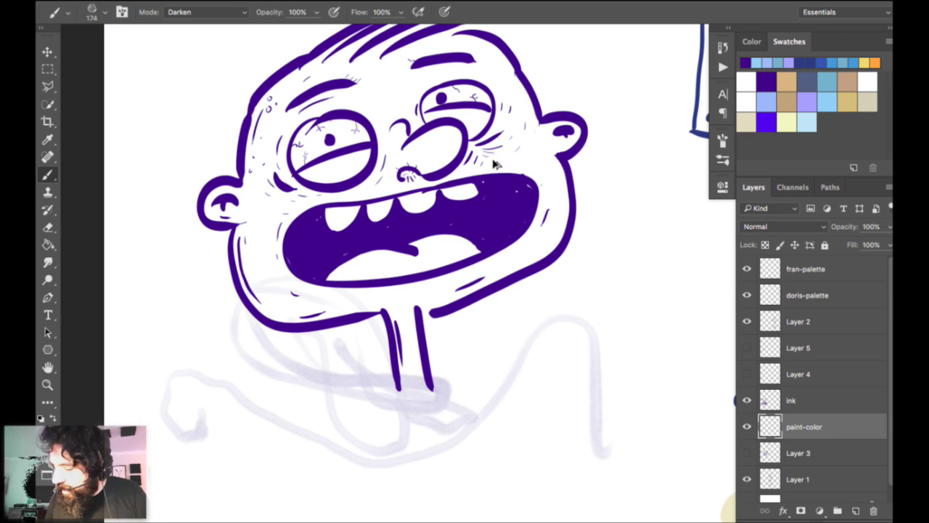
pyautogui.press('super+shift+z')
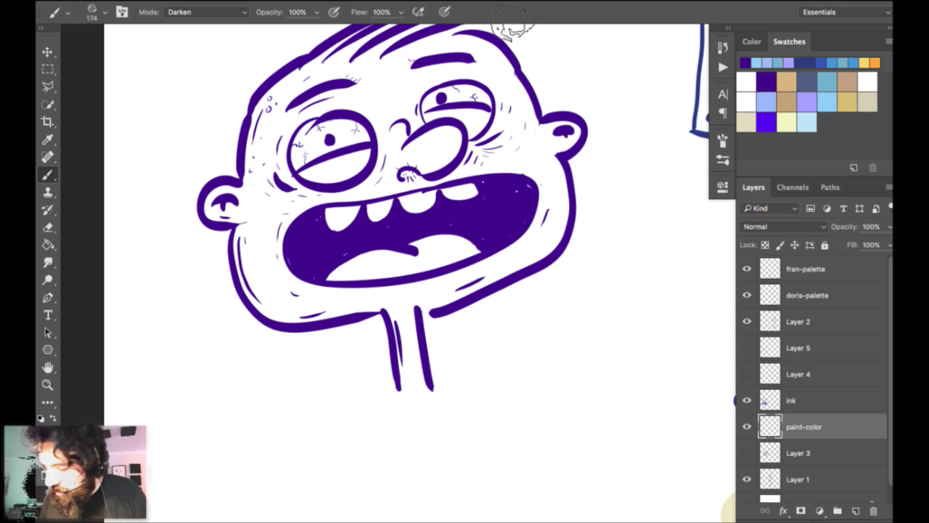
# Start from the beige swatch, set the foreground color to the warmer tan e5c491, and return to the Brush tool.
pyautogui.click(747, 122)
pyautogui.press('n')
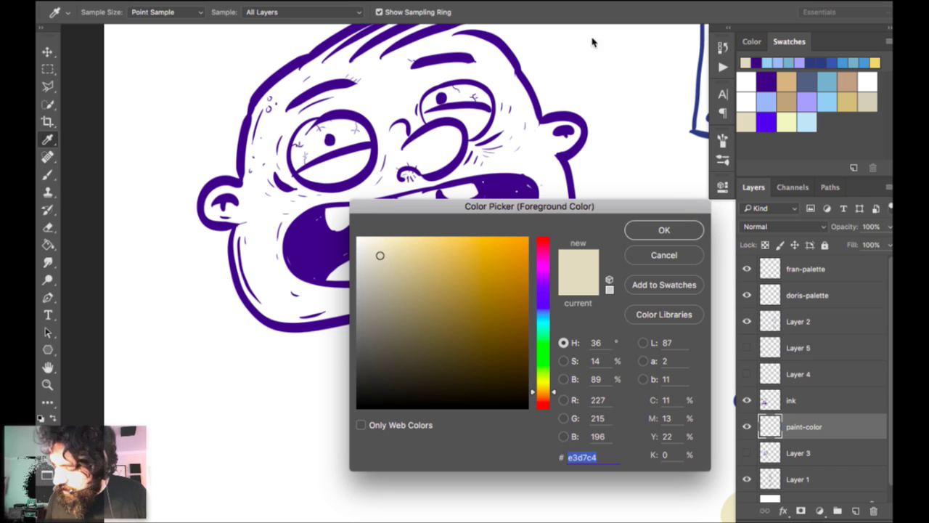
pyautogui.moveTo(396, 253); pyautogui.dragTo(411, 246)
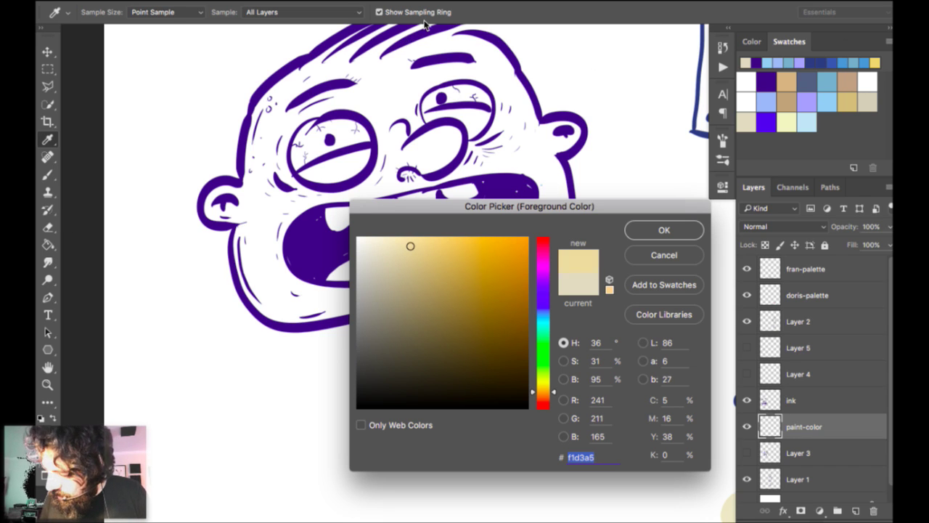
pyautogui.press('Return')
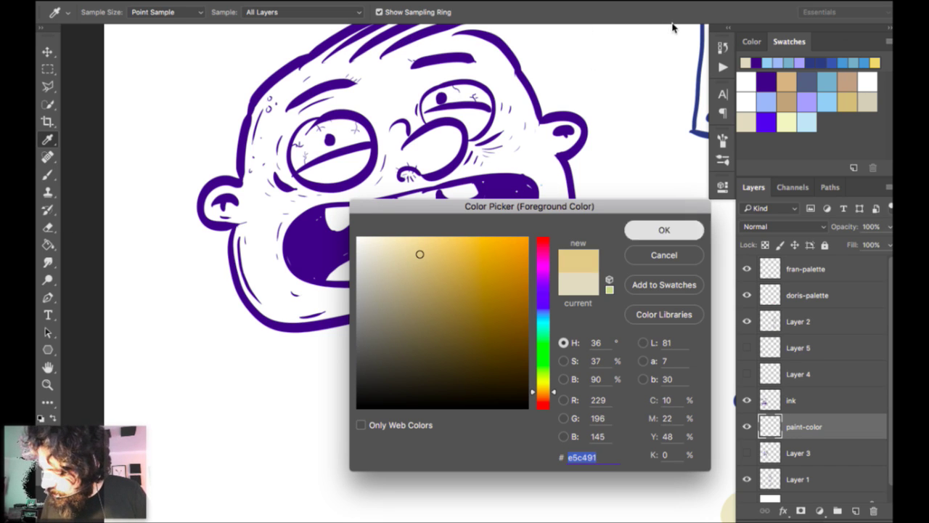
pyautogui.press('b')
# Try a brush size of 201 px with a stroke down the left side of the face.
pyautogui.moveTo(543, 21); pyautogui.dragTo(562, 83)
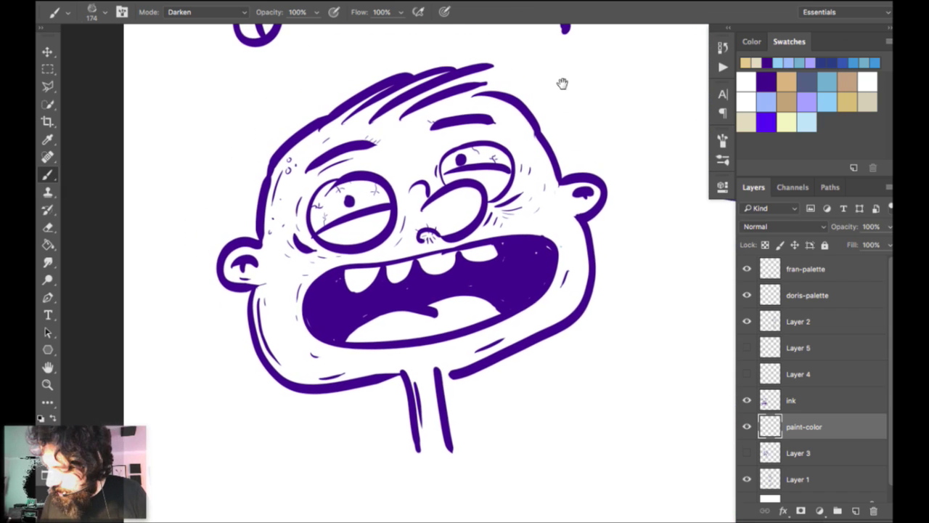
pyautogui.rightClick(568, 79)
pyautogui.moveTo(692, 240); pyautogui.dragTo(671, 239)
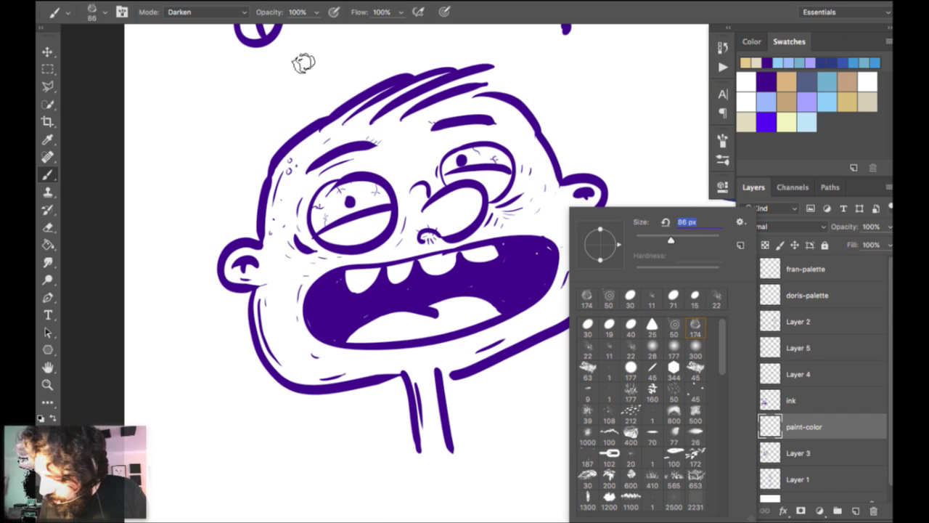
pyautogui.write('153')
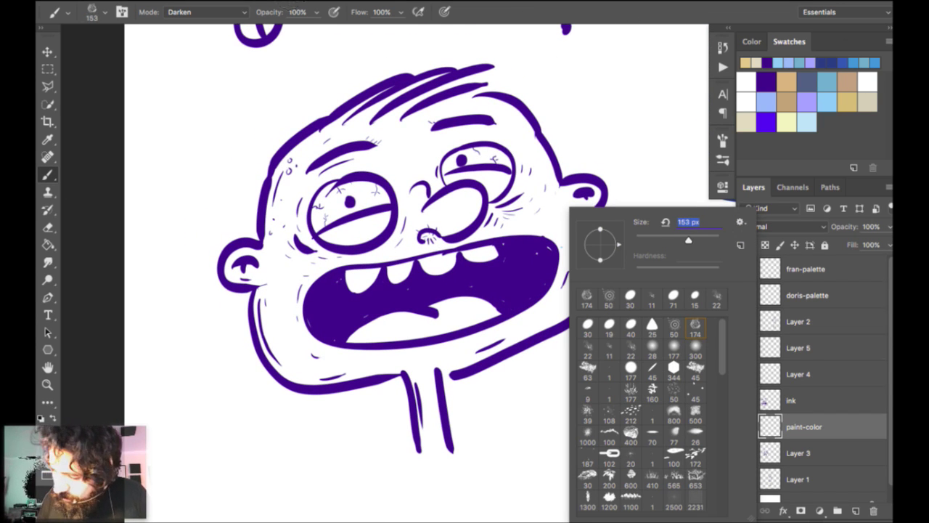
pyautogui.moveTo(689, 239); pyautogui.dragTo(699, 240)
pyautogui.press('Return')
pyautogui.moveTo(314, 178); pyautogui.dragTo(323, 376)
pyautogui.hotkey('ctrl', 'z')
# Try a brush size of 460 px with a stroke down the left side of the face.
pyautogui.rightClick(526, 59)
pyautogui.write('460')
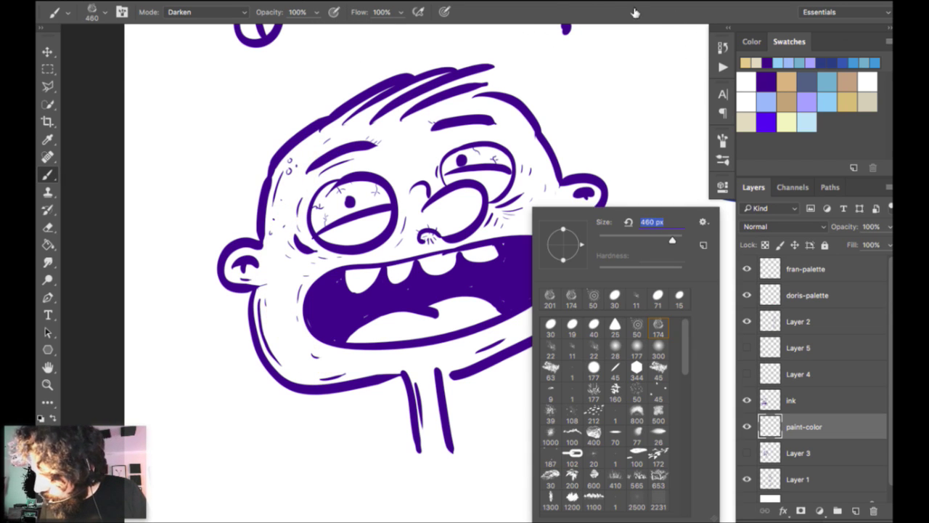
pyautogui.press('Return')
pyautogui.moveTo(309, 178); pyautogui.dragTo(327, 385)
pyautogui.hotkey('ctrl', 'z')
# Switch back to the recently used 174 px textured brush.
pyautogui.rightClick(374, 127)
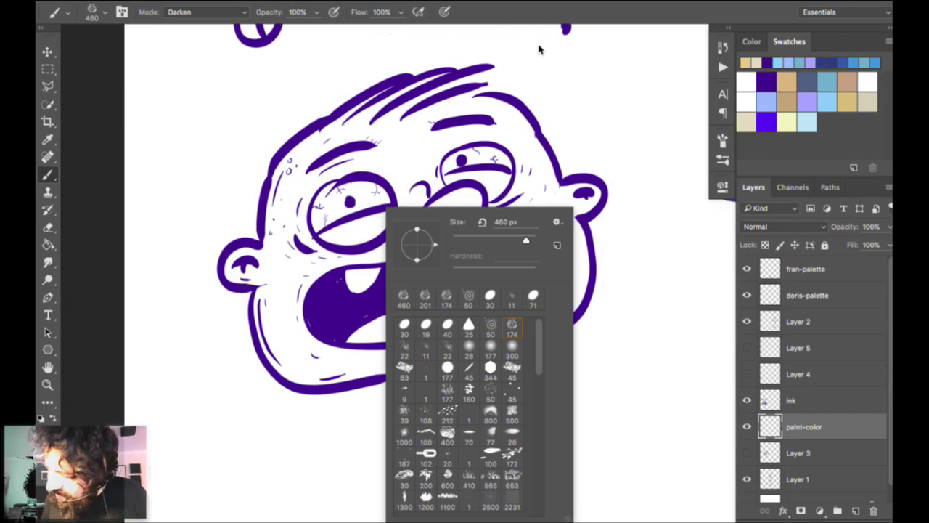
pyautogui.write('412348')
pyautogui.click(446, 298)
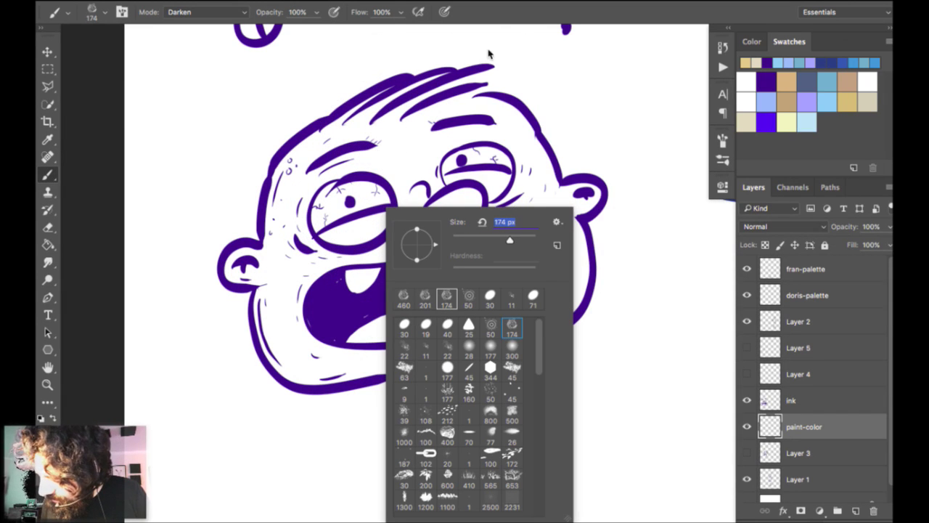
# Paint the beige skin tone over the face, ears and neck on the paint-color layer with the 174 px textured brush.
pyautogui.press('Return')
pyautogui.moveTo(295, 187); pyautogui.dragTo(290, 341)
pyautogui.moveTo(300, 279)
pyautogui.mouseDown()
pyautogui.moveTo(317, 368)
pyautogui.moveTo(433, 366)
pyautogui.moveTo(534, 320)
pyautogui.mouseUp()
pyautogui.moveTo(376, 175)
pyautogui.mouseDown()
pyautogui.moveTo(564, 131)
pyautogui.moveTo(581, 83)
pyautogui.moveTo(560, 83)
pyautogui.moveTo(555, 27)
pyautogui.moveTo(491, 37)
pyautogui.moveTo(517, 28)
pyautogui.moveTo(508, 22)
pyautogui.moveTo(384, 62)
pyautogui.moveTo(244, 70)
pyautogui.mouseUp()
pyautogui.moveTo(319, 141)
pyautogui.mouseDown()
pyautogui.moveTo(349, 175)
pyautogui.moveTo(385, 116)
pyautogui.moveTo(407, 196)
pyautogui.moveTo(428, 119)
pyautogui.moveTo(468, 105)
pyautogui.moveTo(527, 156)
pyautogui.moveTo(500, 145)
pyautogui.mouseUp()
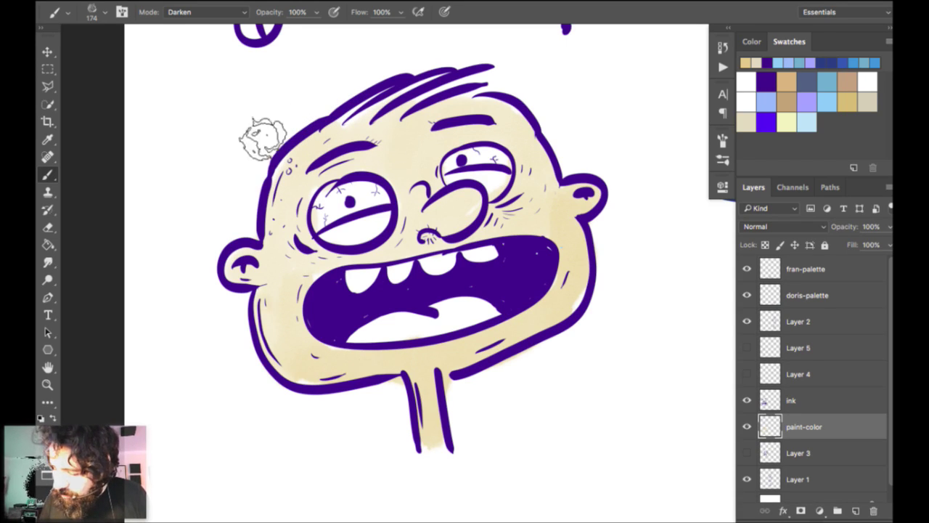
# Reduce the textured brush to 100 px and deepen the tan shading on the eyelids, nose, eye bags and ears.
pyautogui.rightClick(457, 167)
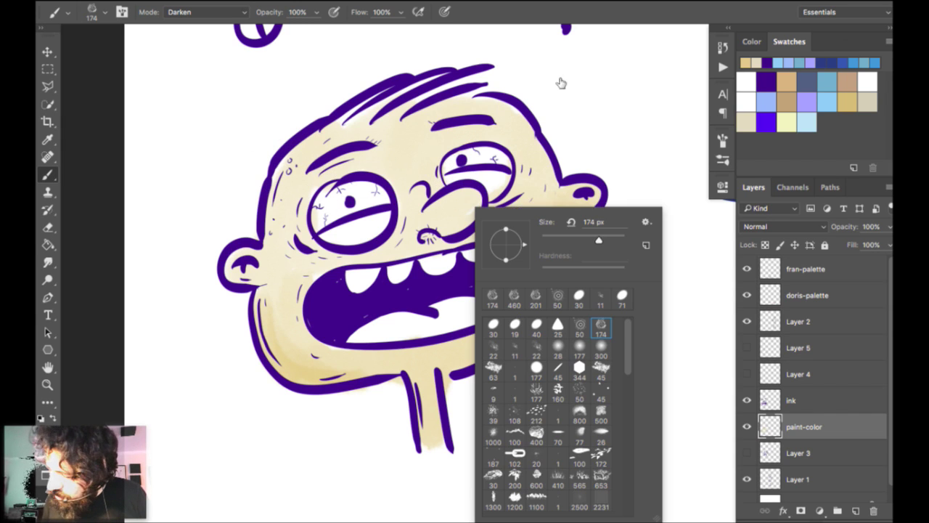
pyautogui.press('[')
pyautogui.press('[')
pyautogui.press('[')
pyautogui.press('Return')
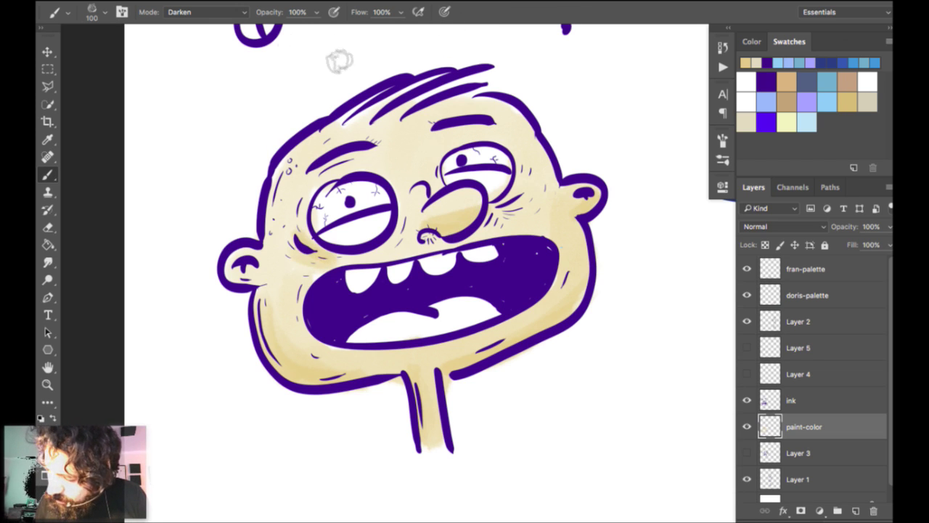
pyautogui.hotkey('ctrl', '+')
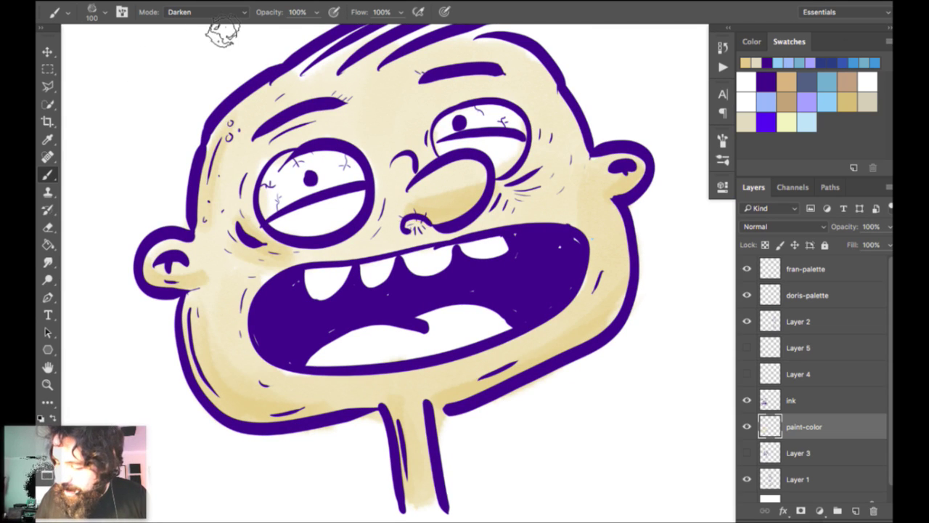
pyautogui.scroll(3, 223, 31)
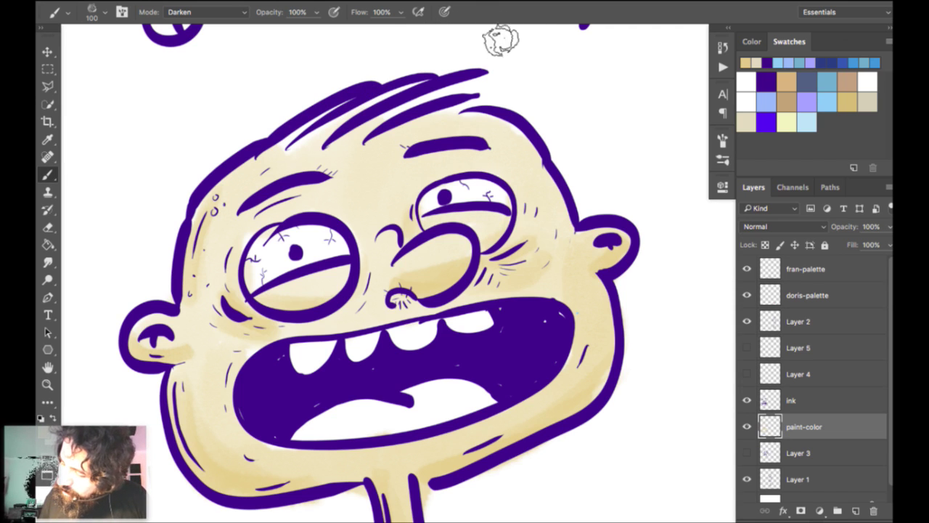
# Set the foreground color to pink f94966 and paint the tongue inside the open mouth.
pyautogui.press('super+minus')
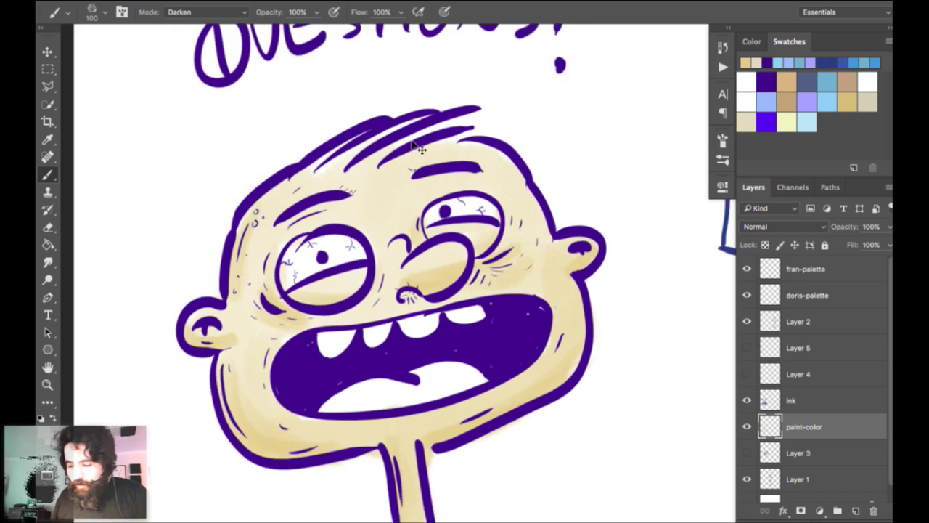
pyautogui.press('super+minus')
pyautogui.press('super+plus')
pyautogui.moveTo(624, 116); pyautogui.dragTo(626, 79)
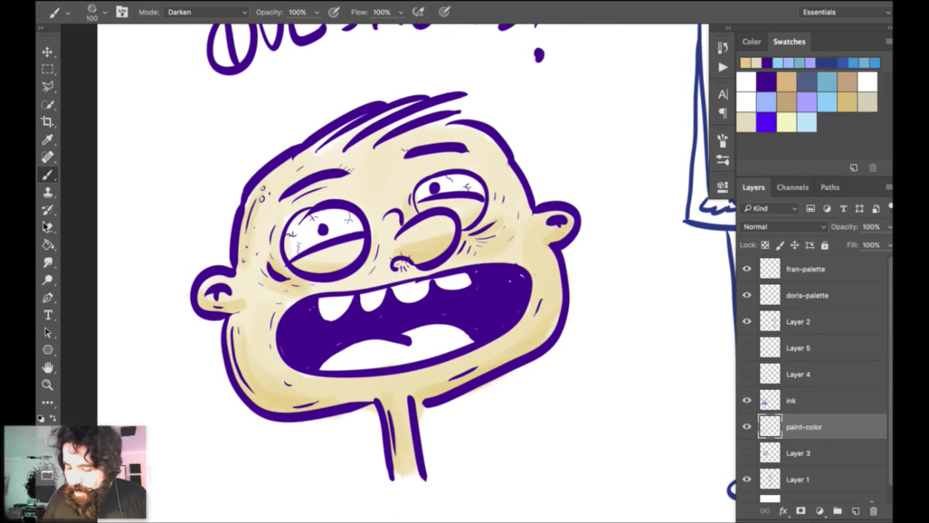
pyautogui.press('n')
pyautogui.click(546, 242)
pyautogui.moveTo(477, 254); pyautogui.dragTo(478, 237)
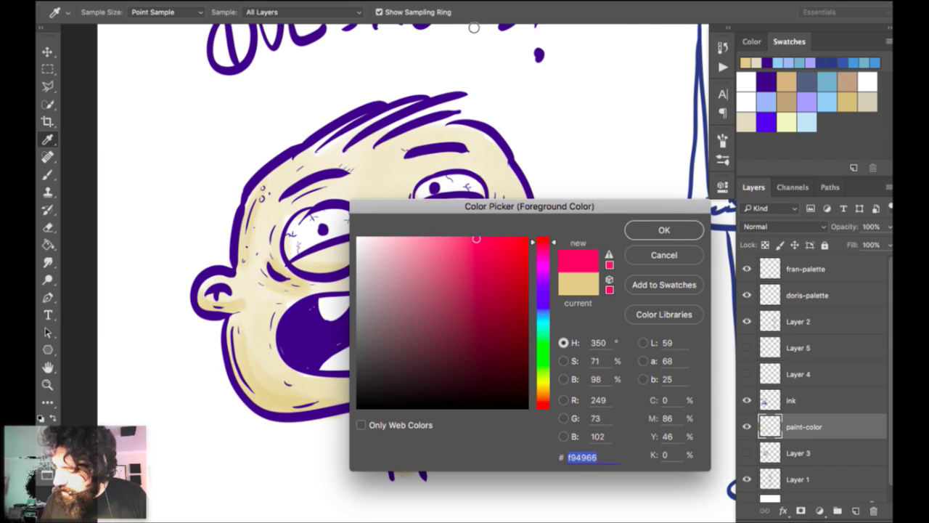
pyautogui.press('Return')
pyautogui.moveTo(352, 160)
pyautogui.mouseDown()
pyautogui.moveTo(399, 140)
pyautogui.moveTo(323, 176)
pyautogui.moveTo(397, 162)
pyautogui.moveTo(378, 155)
pyautogui.moveTo(403, 148)
pyautogui.moveTo(463, 141)
pyautogui.moveTo(322, 169)
pyautogui.moveTo(381, 171)
pyautogui.moveTo(364, 151)
pyautogui.moveTo(324, 174)
pyautogui.moveTo(428, 151)
pyautogui.mouseUp()
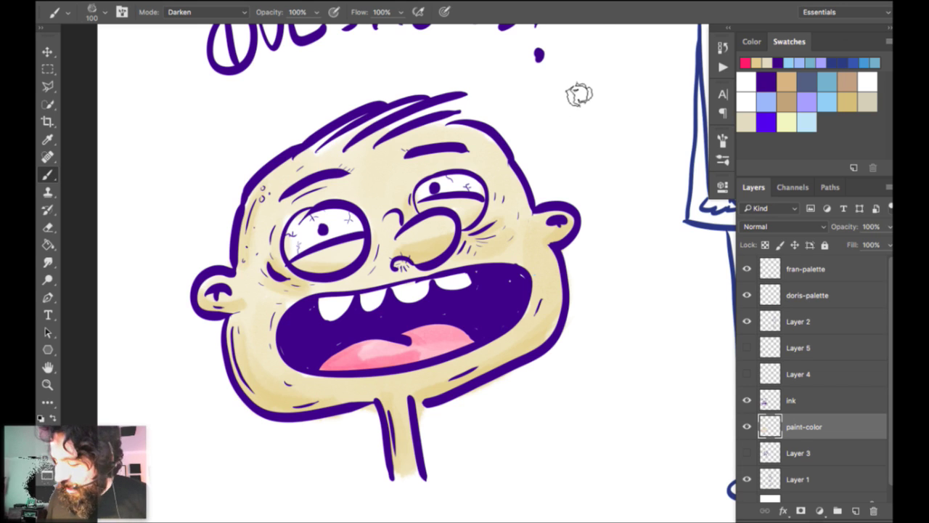
# Toggle the visibility of the ink and paint-color layers to compare the line art and the color separately.
pyautogui.hotkey('ctrl', '-')
pyautogui.hotkey('ctrl', '+')
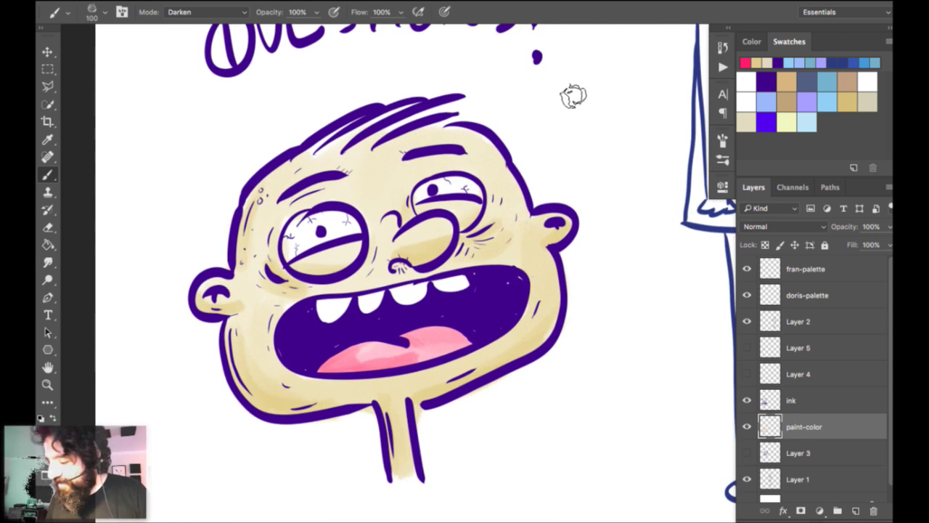
pyautogui.scroll(-4, 603, 102)
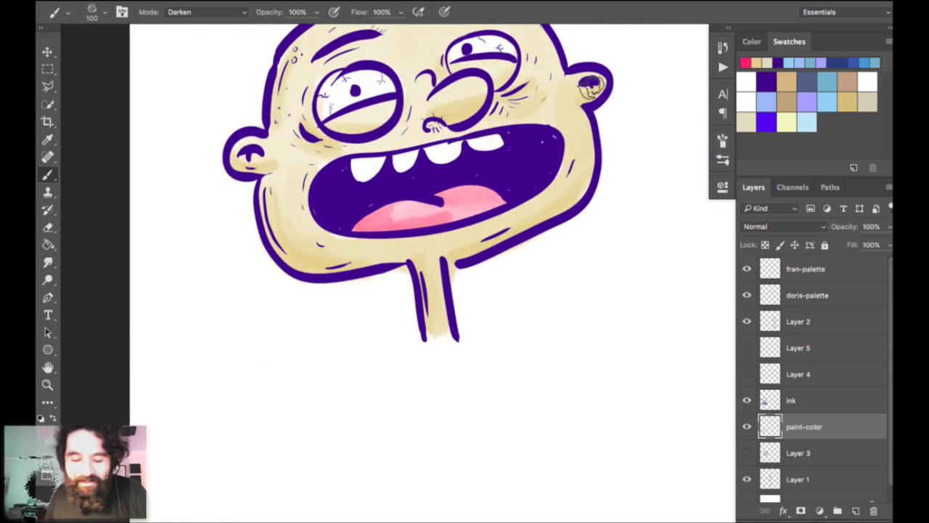
pyautogui.scroll(3, 602, 80)
pyautogui.scroll(-1, 605, 78)
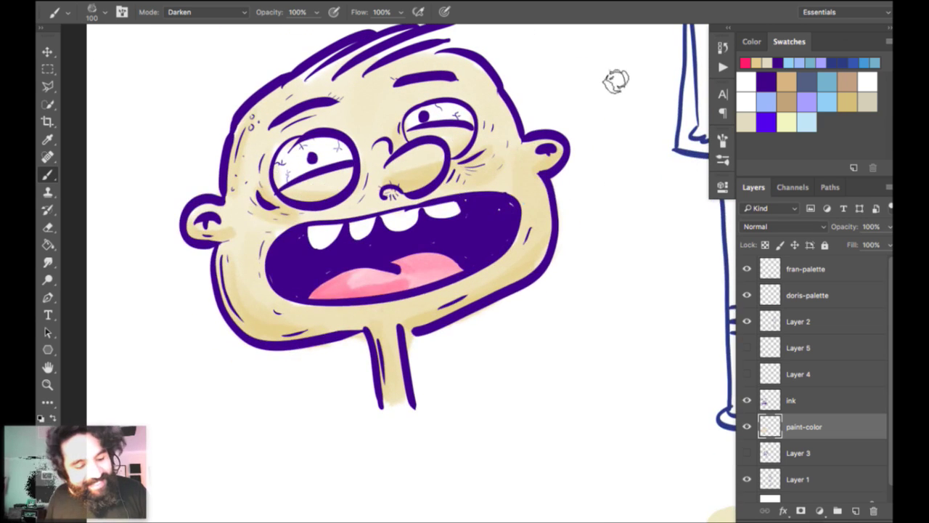
pyautogui.press('e')
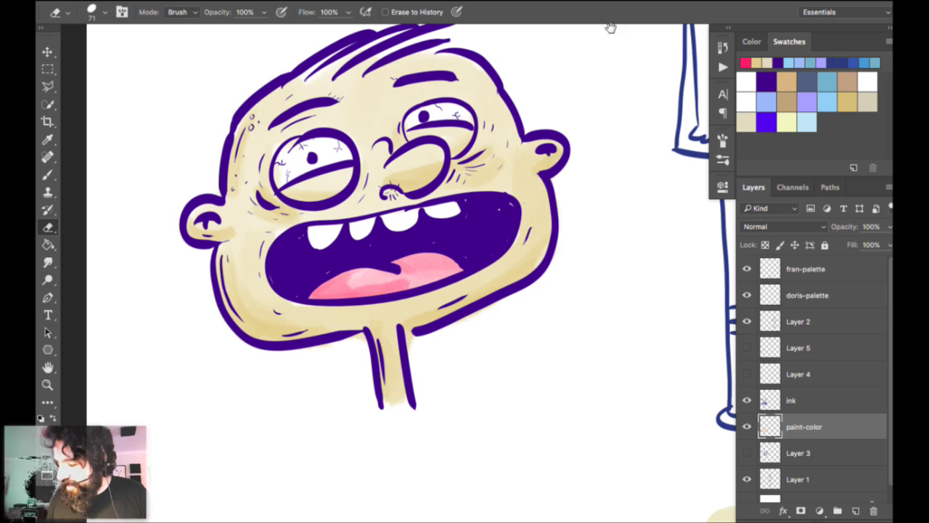
pyautogui.scroll(-1, 600, 52)
pyautogui.click(747, 401)
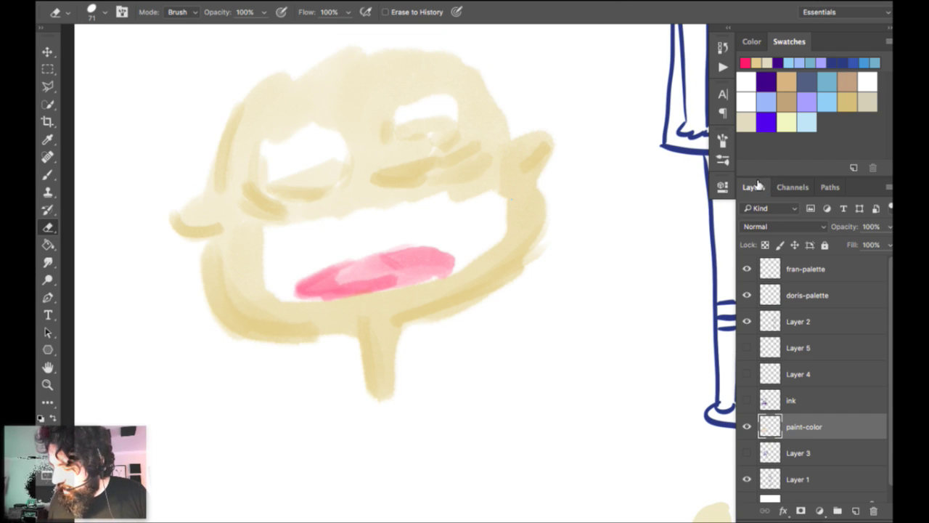
pyautogui.click(770, 401)
pyautogui.click(747, 400)
pyautogui.click(747, 427)
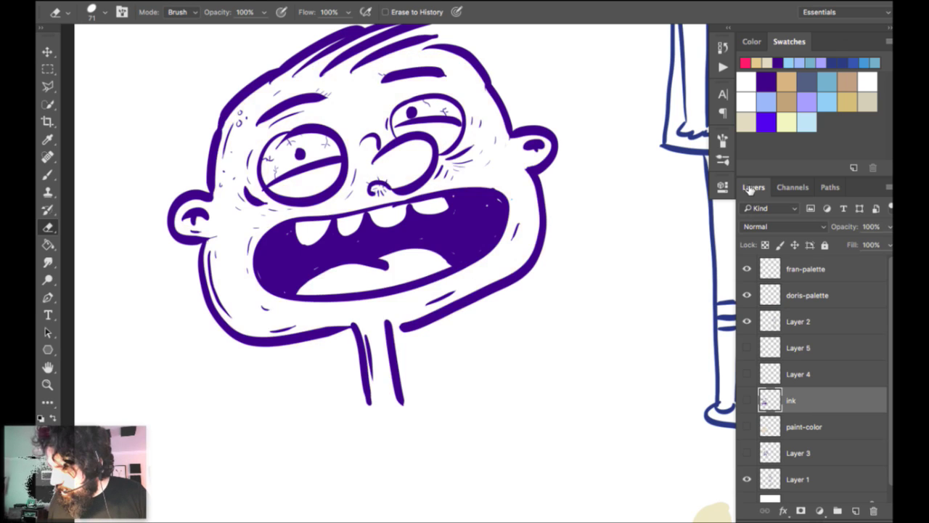
pyautogui.click(748, 400)
pyautogui.click(747, 427)
pyautogui.click(747, 427)
pyautogui.click(747, 427)
pyautogui.click(747, 401)
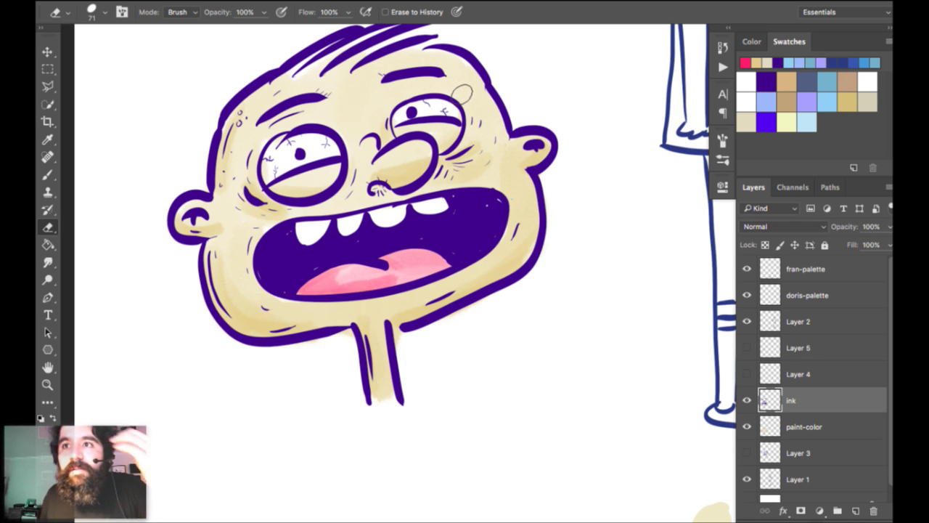
# Create a new layer named shadow directly above the paint-color layer.
pyautogui.press('super+minus')
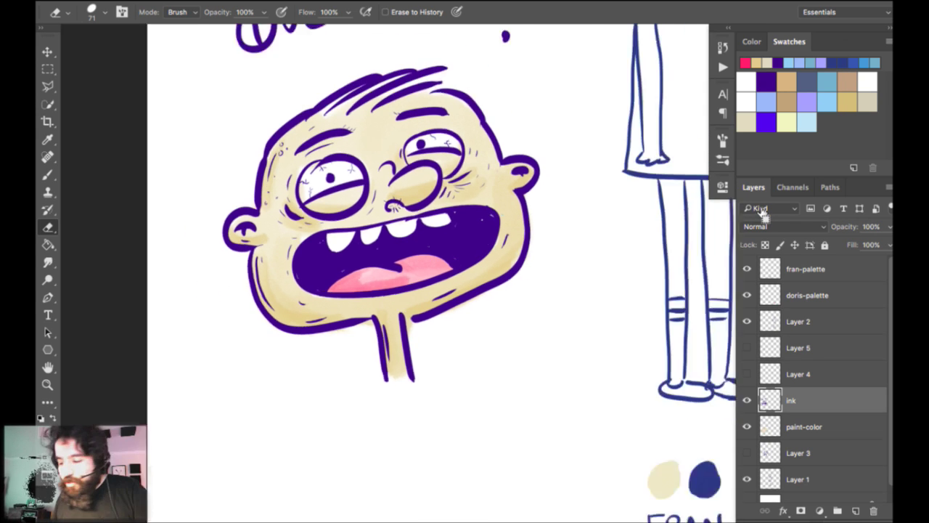
pyautogui.moveTo(577, 37); pyautogui.dragTo(599, 26)
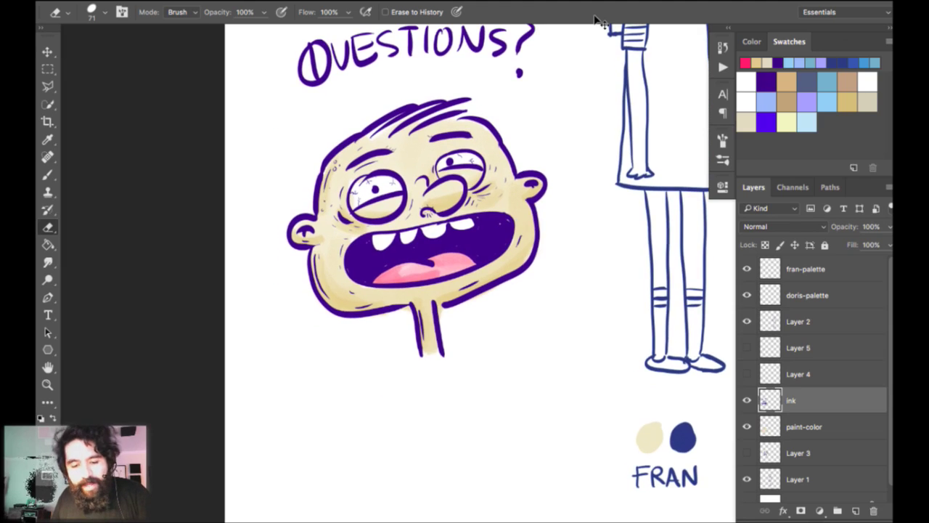
pyautogui.press('super+plus')
pyautogui.hotkey('alt', '[')
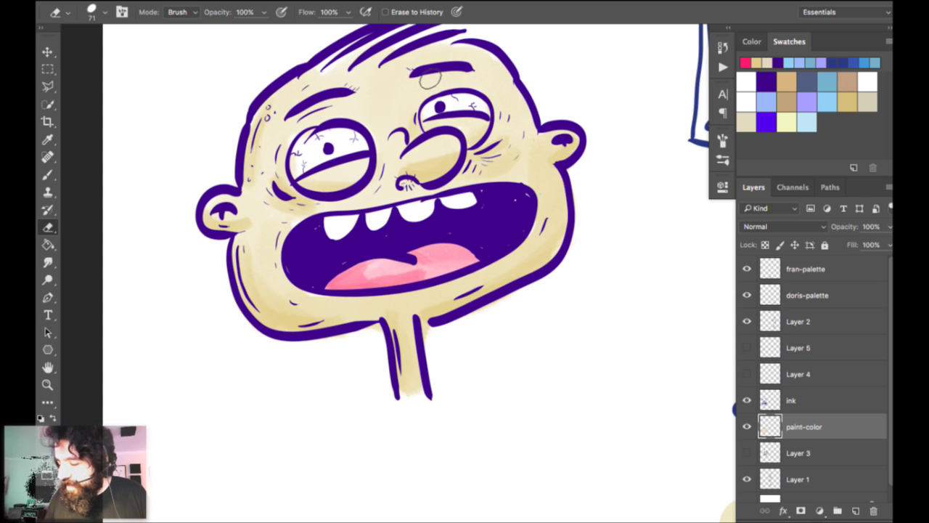
pyautogui.moveTo(540, 82)
pyautogui.mouseDown()
pyautogui.moveTo(556, 94)
pyautogui.moveTo(552, 119)
pyautogui.moveTo(520, 128)
pyautogui.mouseUp()
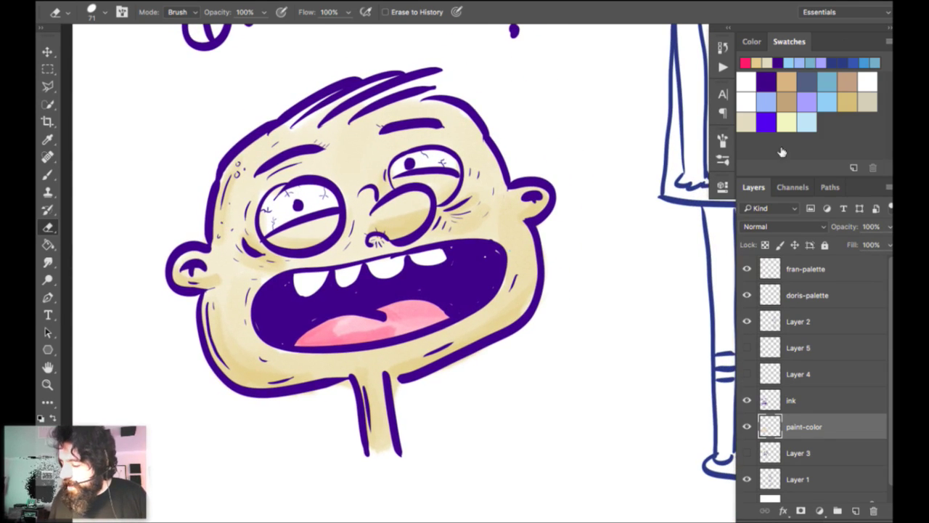
pyautogui.hotkey('ctrl', 'shift', 'alt', 'n')
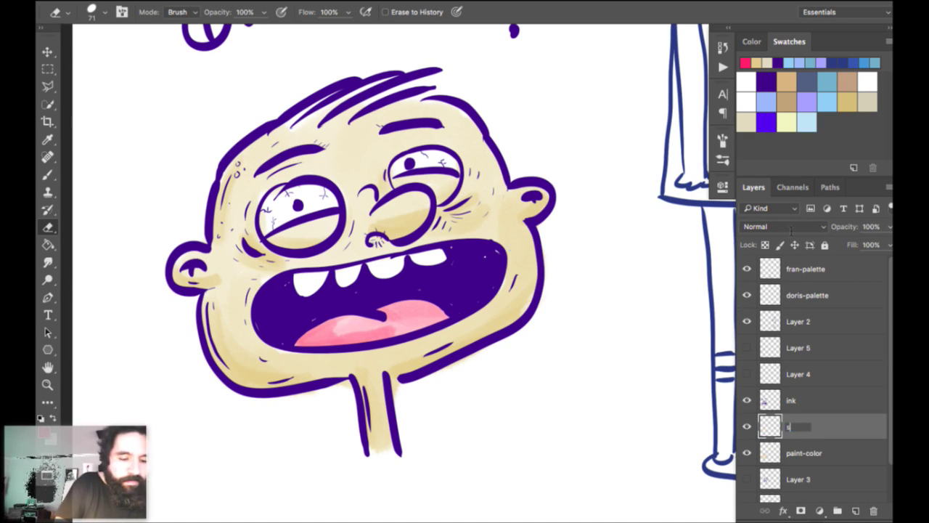
pyautogui.write('ow')
pyautogui.press('Return')
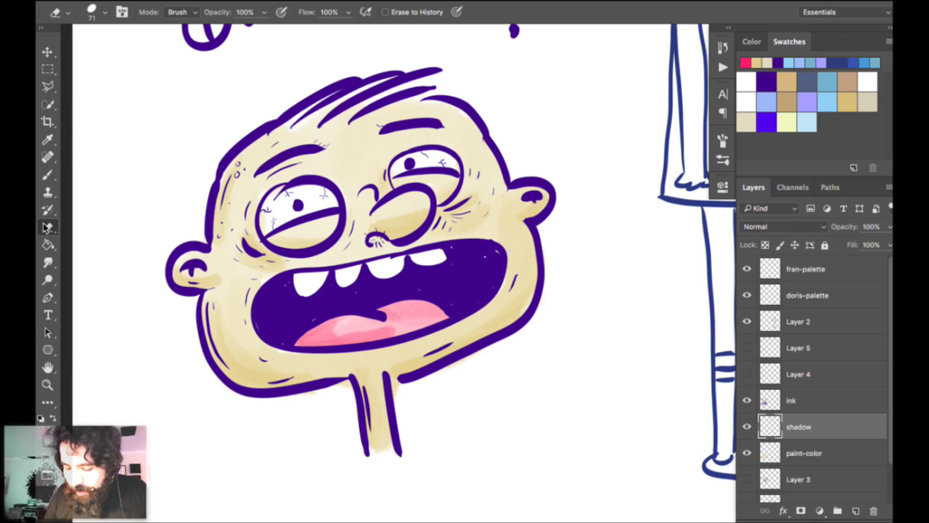
# Set the foreground color to light blue 51bbff and return to the Eraser tool.
pyautogui.click(45, 432)
pyautogui.write('51bbff')
pyautogui.moveTo(469, 42); pyautogui.dragTo(472, 12)
pyautogui.press('Return')
pyautogui.press('e')
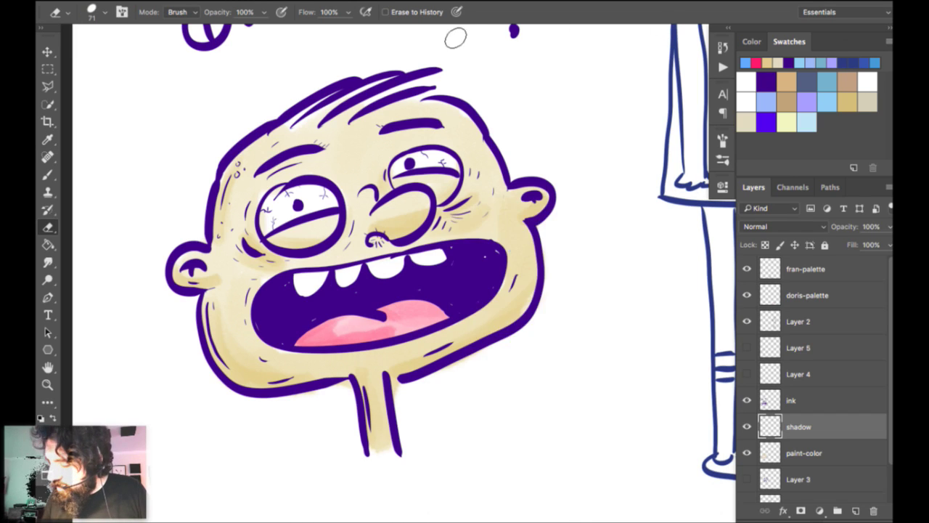
# Give the Eraser the recently used 50 px textured brush tip.
pyautogui.rightClick(454, 41)
pyautogui.click(590, 298)
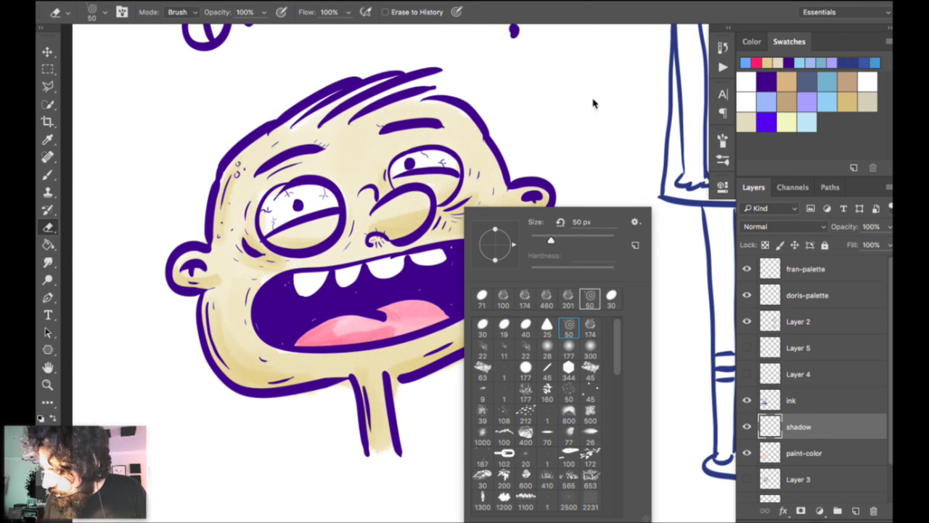
pyautogui.press('Return')
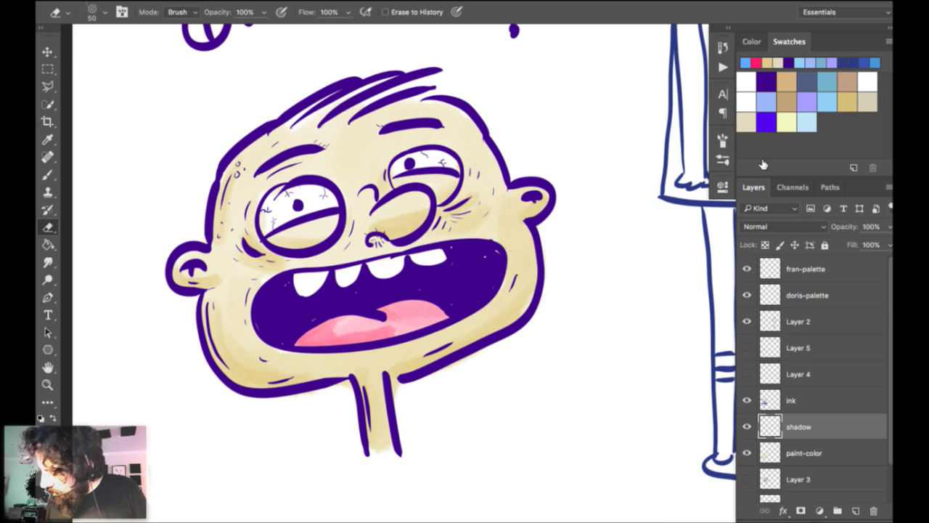
# Try a blue stroke beside the jaw with the 100 px textured brush.
pyautogui.press('m')
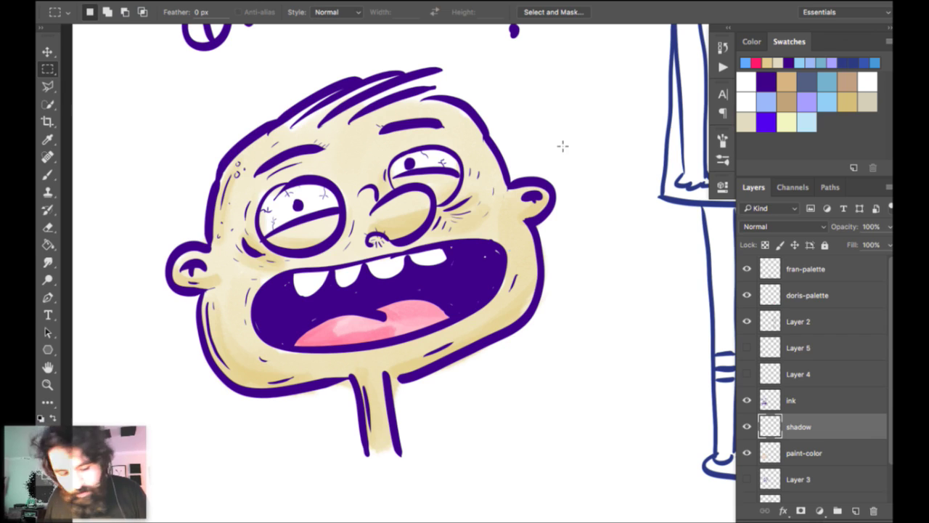
pyautogui.press('b')
pyautogui.moveTo(597, 337); pyautogui.dragTo(570, 418)
pyautogui.press('super+z')
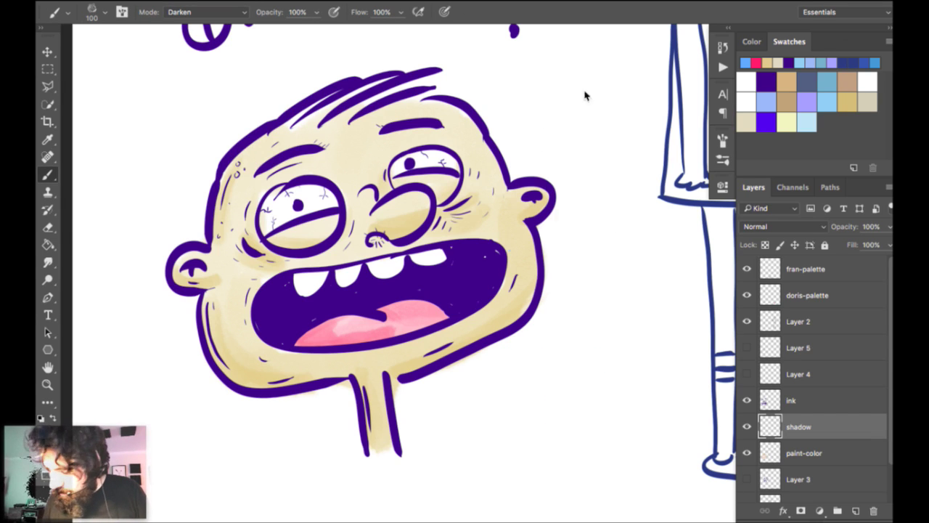
# Switch the Brush tool to the recently used 50 px textured tip and try blue strokes beside the jaw.
pyautogui.rightClick(559, 206)
pyautogui.doubleClick(599, 298)
pyautogui.moveTo(526, 392)
pyautogui.mouseDown()
pyautogui.moveTo(508, 424)
pyautogui.moveTo(606, 429)
pyautogui.mouseUp()
pyautogui.press('super+z')
pyautogui.moveTo(559, 307); pyautogui.dragTo(573, 407)
pyautogui.press('super+z')
# Enlarge the brush to 87 px and try blue strokes beside the face and along the jaw.
pyautogui.rightClick(563, 114)
pyautogui.click(669, 239)
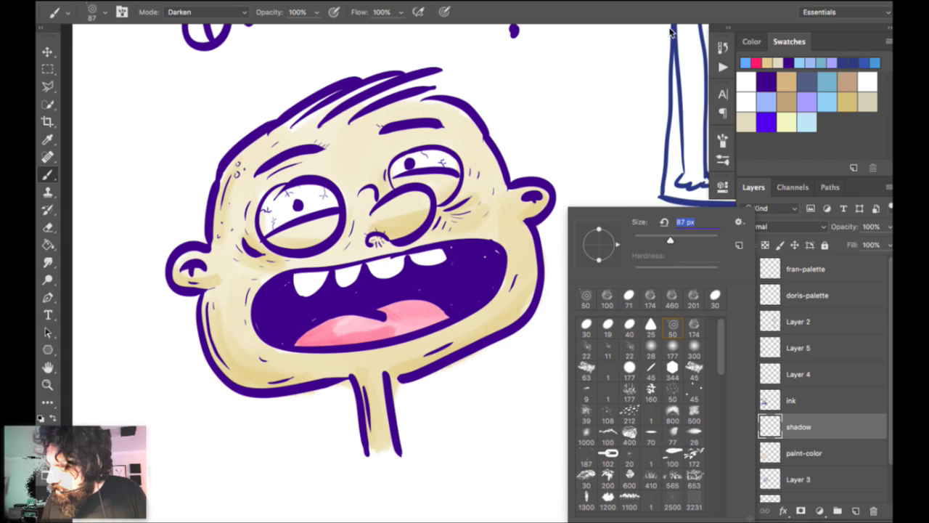
pyautogui.press('Return')
pyautogui.moveTo(571, 114)
pyautogui.mouseDown()
pyautogui.moveTo(602, 259)
pyautogui.moveTo(588, 407)
pyautogui.mouseUp()
pyautogui.hotkey('ctrl', 'z')
pyautogui.moveTo(600, 204); pyautogui.dragTo(588, 385)
pyautogui.hotkey('ctrl', 'z')
pyautogui.moveTo(541, 291); pyautogui.dragTo(337, 430)
pyautogui.hotkey('ctrl', 'z')
# Paint a blue shadow along the left cheek and jaw, and set the shadow layer's blend mode to Multiply.
pyautogui.moveTo(218, 287)
pyautogui.mouseDown()
pyautogui.moveTo(305, 376)
pyautogui.moveTo(226, 287)
pyautogui.mouseUp()
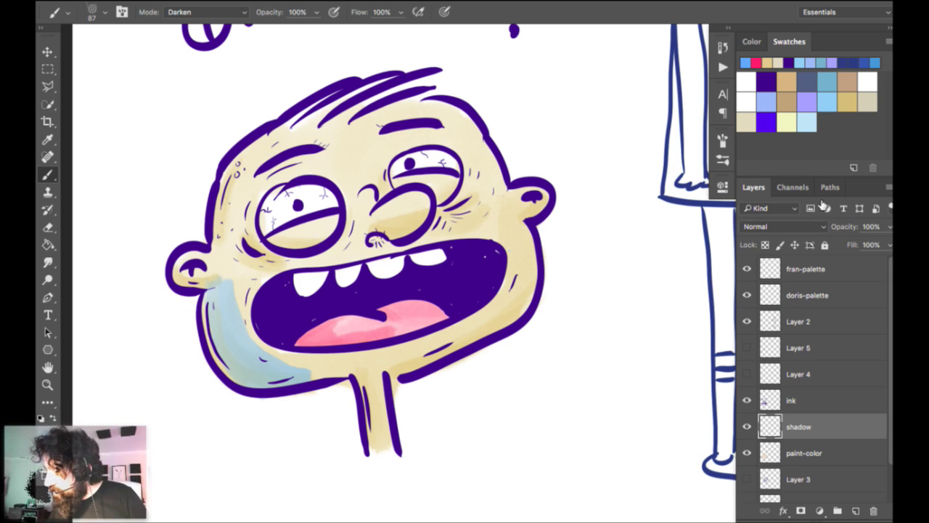
pyautogui.click(798, 226)
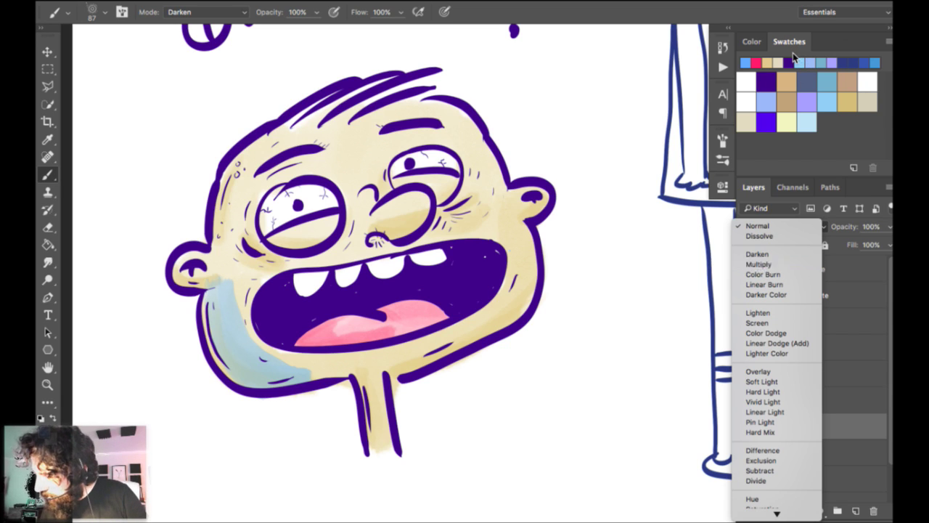
pyautogui.press('Return')
# Set the brush size to 59 px and paint blue shadow on the left temple and left ear.
pyautogui.rightClick(310, 208)
pyautogui.moveTo(417, 240); pyautogui.dragTo(400, 239)
pyautogui.press('Return')
pyautogui.moveTo(239, 156)
pyautogui.mouseDown()
pyautogui.moveTo(227, 234)
pyautogui.moveTo(249, 148)
pyautogui.mouseUp()
pyautogui.moveTo(176, 259)
pyautogui.mouseDown()
pyautogui.moveTo(200, 281)
pyautogui.moveTo(218, 281)
pyautogui.mouseUp()
# Paint blue shadows around both eye sockets and across the left eye's lower lid.
pyautogui.moveTo(265, 248)
pyautogui.mouseDown()
pyautogui.moveTo(292, 262)
pyautogui.moveTo(333, 250)
pyautogui.moveTo(350, 221)
pyautogui.moveTo(280, 240)
pyautogui.moveTo(342, 225)
pyautogui.moveTo(319, 253)
pyautogui.moveTo(251, 241)
pyautogui.moveTo(319, 255)
pyautogui.moveTo(255, 222)
pyautogui.mouseUp()
pyautogui.moveTo(328, 253); pyautogui.dragTo(351, 217)
pyautogui.moveTo(456, 191)
pyautogui.mouseDown()
pyautogui.moveTo(474, 209)
pyautogui.moveTo(471, 182)
pyautogui.moveTo(480, 186)
pyautogui.mouseUp()
pyautogui.moveTo(389, 191); pyautogui.dragTo(386, 166)
pyautogui.moveTo(384, 156); pyautogui.dragTo(418, 143)
pyautogui.moveTo(380, 175); pyautogui.dragTo(398, 148)
pyautogui.moveTo(397, 145)
pyautogui.mouseDown()
pyautogui.moveTo(444, 138)
pyautogui.moveTo(469, 169)
pyautogui.mouseUp()
pyautogui.moveTo(378, 182); pyautogui.dragTo(430, 140)
pyautogui.moveTo(245, 234)
pyautogui.mouseDown()
pyautogui.moveTo(287, 173)
pyautogui.moveTo(355, 197)
pyautogui.mouseUp()
pyautogui.moveTo(279, 166); pyautogui.dragTo(331, 171)
pyautogui.moveTo(264, 189); pyautogui.dragTo(279, 226)
pyautogui.moveTo(341, 184); pyautogui.dragTo(363, 217)
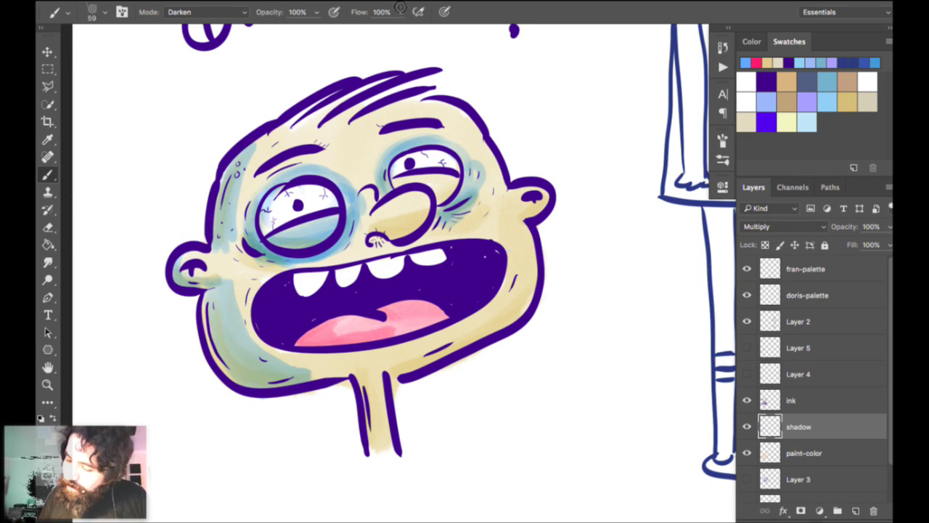
# Paint blue shadow along the underside of the nose and around the nostril.
pyautogui.moveTo(425, 217); pyautogui.dragTo(397, 234)
pyautogui.moveTo(397, 231); pyautogui.dragTo(367, 228)
pyautogui.moveTo(425, 212); pyautogui.dragTo(374, 249)
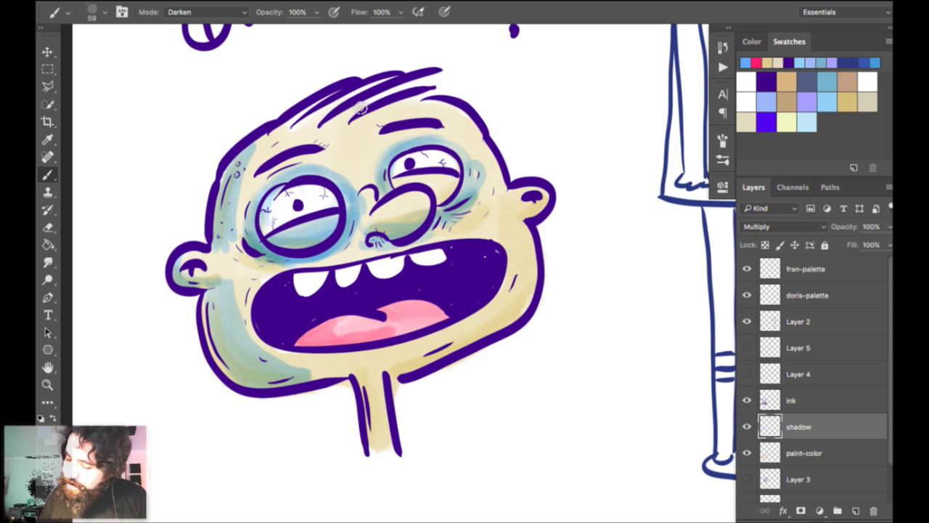
# Paint blue shadows on the teeth, the tongue's left side, the neck and the underside of the jaw.
pyautogui.moveTo(342, 319); pyautogui.dragTo(305, 343)
pyautogui.moveTo(372, 418); pyautogui.dragTo(375, 454)
pyautogui.moveTo(361, 370); pyautogui.dragTo(363, 428)
pyautogui.moveTo(375, 427); pyautogui.dragTo(377, 463)
pyautogui.moveTo(345, 385); pyautogui.dragTo(317, 389)
pyautogui.moveTo(398, 369); pyautogui.dragTo(479, 337)
pyautogui.moveTo(393, 371); pyautogui.dragTo(444, 347)
# Paint blue shadow along the forehead beneath the hair strands on the left side of the head.
pyautogui.moveTo(525, 146)
pyautogui.mouseDown()
pyautogui.moveTo(600, 53)
pyautogui.moveTo(594, 104)
pyautogui.mouseUp()
pyautogui.moveTo(347, 94)
pyautogui.mouseDown()
pyautogui.moveTo(412, 63)
pyautogui.moveTo(328, 103)
pyautogui.moveTo(356, 84)
pyautogui.mouseUp()
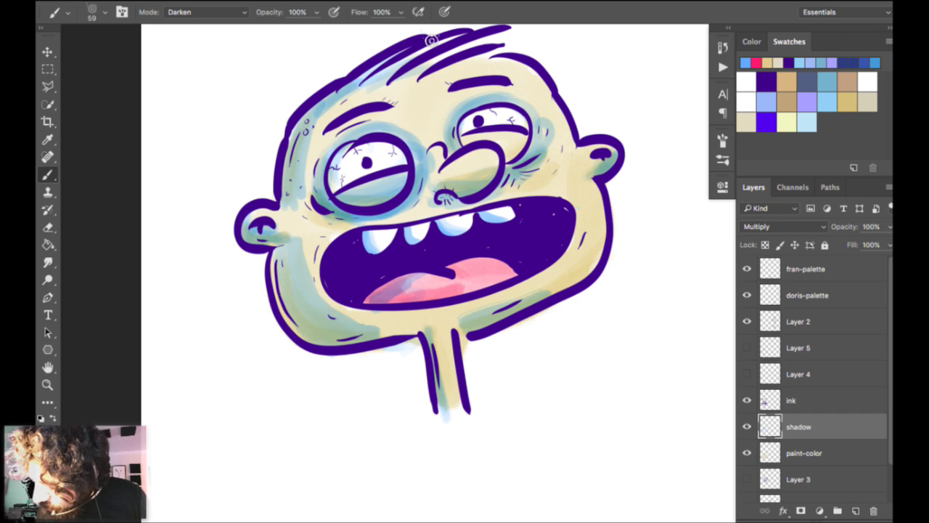
pyautogui.moveTo(572, 45); pyautogui.dragTo(532, 77)
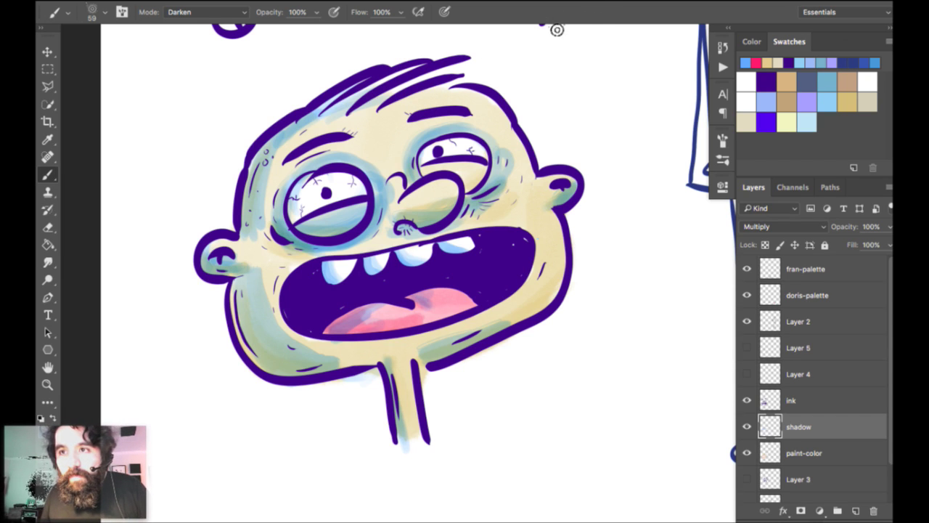
pyautogui.moveTo(581, 89); pyautogui.dragTo(588, 73)
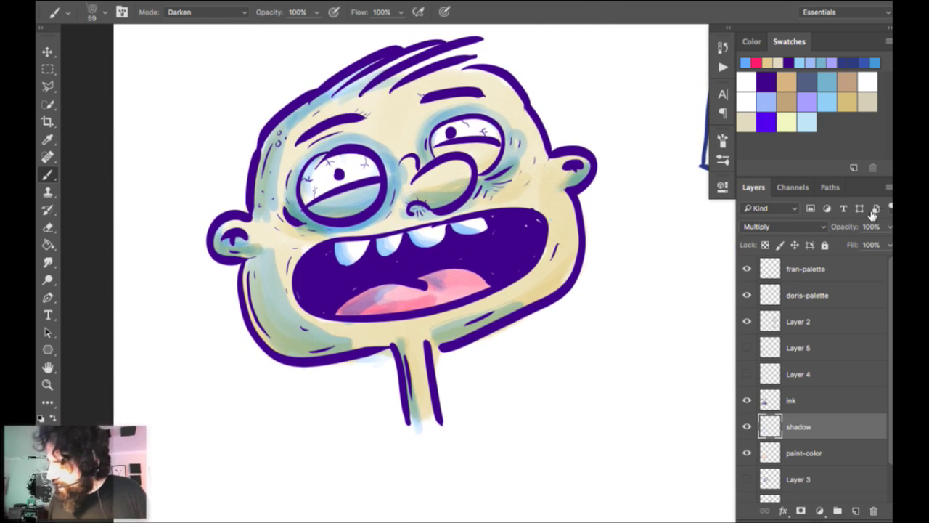
# Add a new layer named lights above the shadow layer and set the foreground color to bright yellow.
pyautogui.hotkey('ctrl', 'shift', 'alt', 'n')
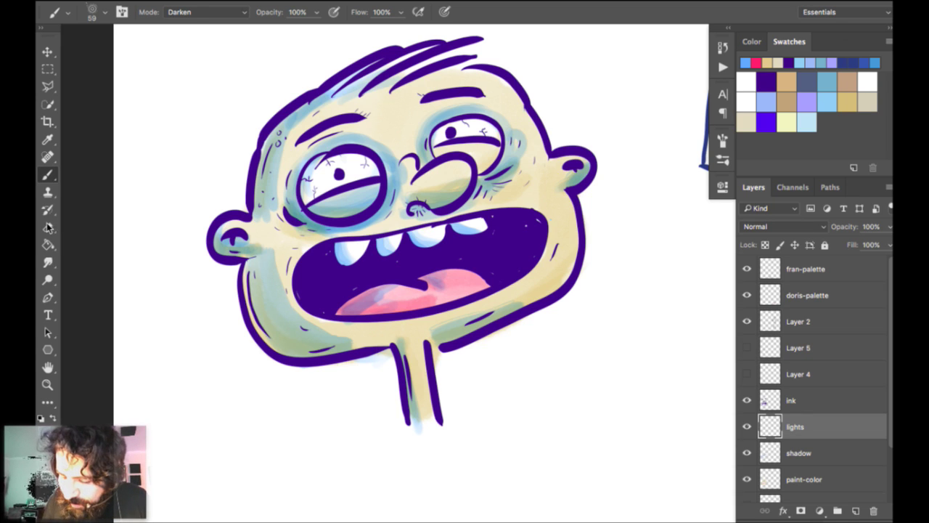
pyautogui.click(44, 433)
pyautogui.click(543, 388)
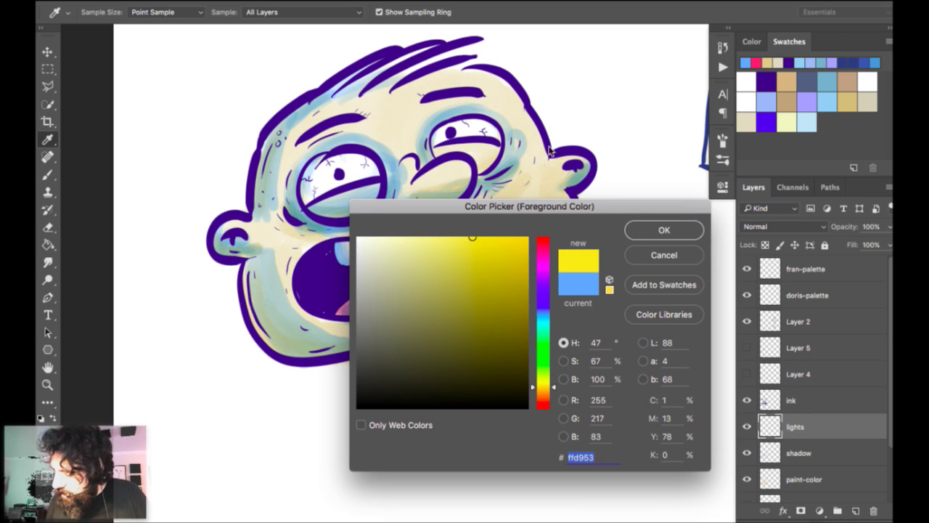
pyautogui.press('Return')
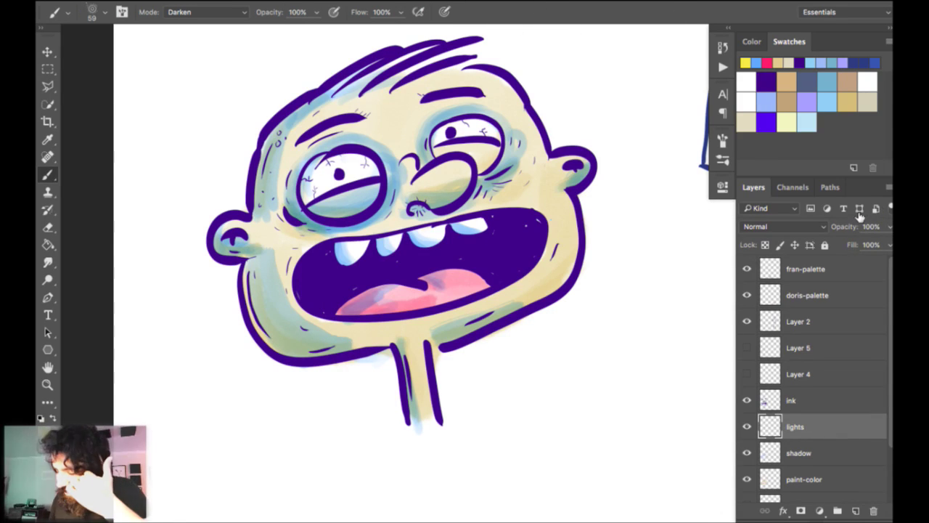
# Draw a yellow arrow aimed at the head's upper right and paint yellow highlights on the forehead edge and nose.
pyautogui.moveTo(581, 26)
pyautogui.mouseDown()
pyautogui.moveTo(518, 29)
pyautogui.moveTo(520, 8)
pyautogui.moveTo(560, 55)
pyautogui.moveTo(501, 125)
pyautogui.mouseUp()
pyautogui.moveTo(502, 80); pyautogui.dragTo(497, 143)
pyautogui.moveTo(497, 144); pyautogui.dragTo(570, 107)
pyautogui.moveTo(579, 25); pyautogui.dragTo(599, 24)
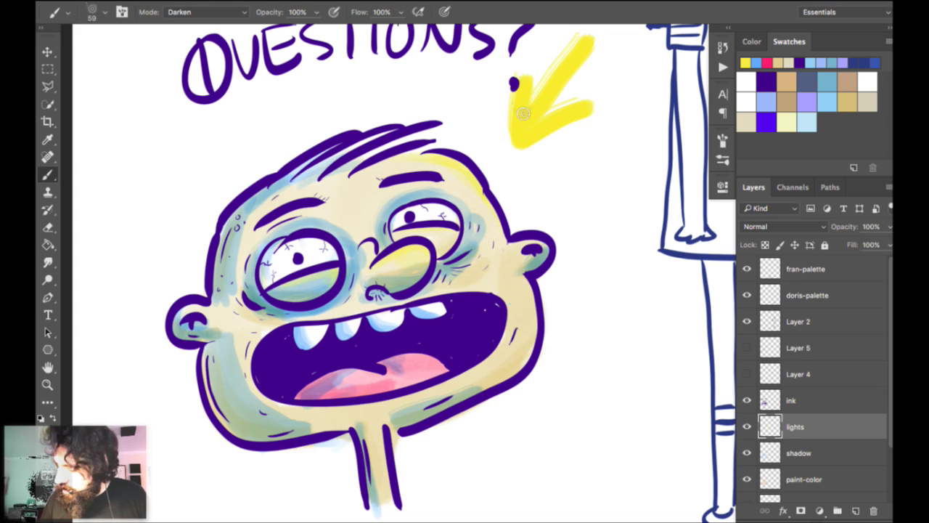
pyautogui.moveTo(643, 155); pyautogui.dragTo(617, 150)
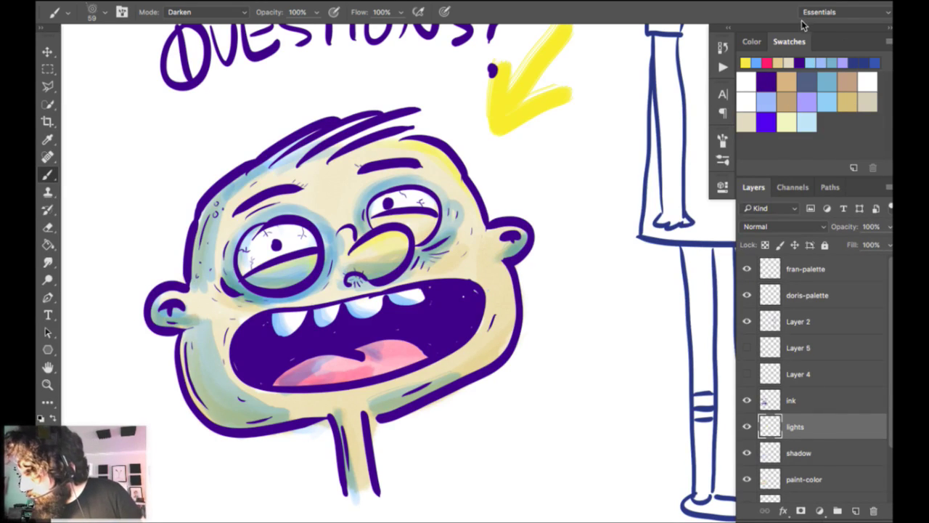
# Try the Linear Dodge (Add) blend mode on the lights layer and return it to Normal.
pyautogui.click(783, 227)
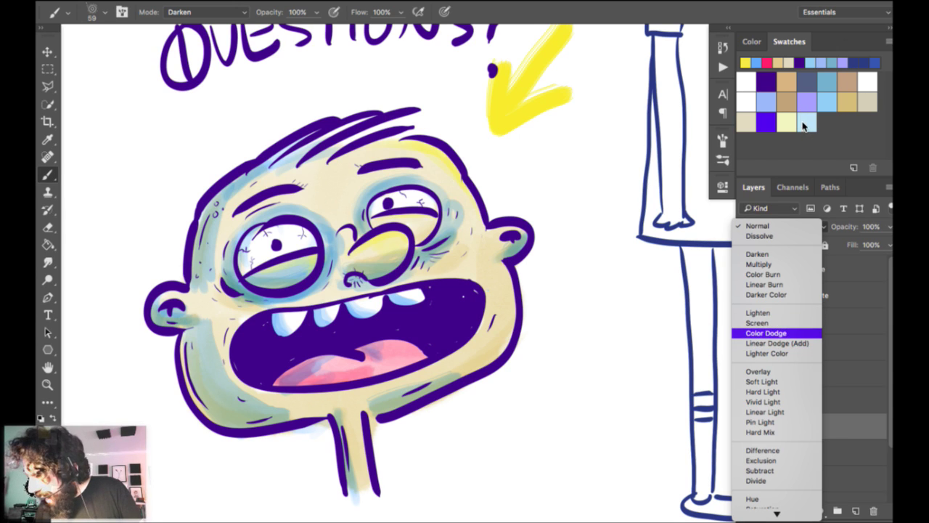
pyautogui.press('Down')
pyautogui.press('Return')
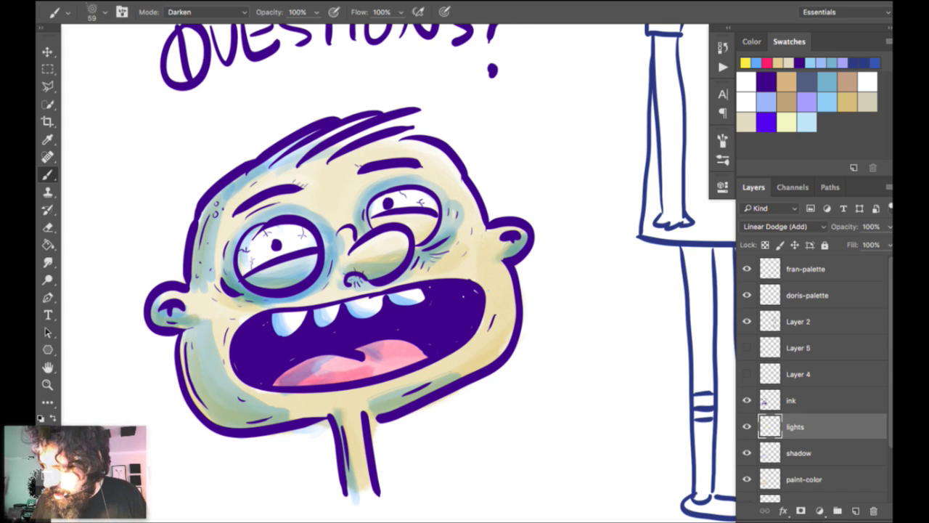
pyautogui.click(784, 226)
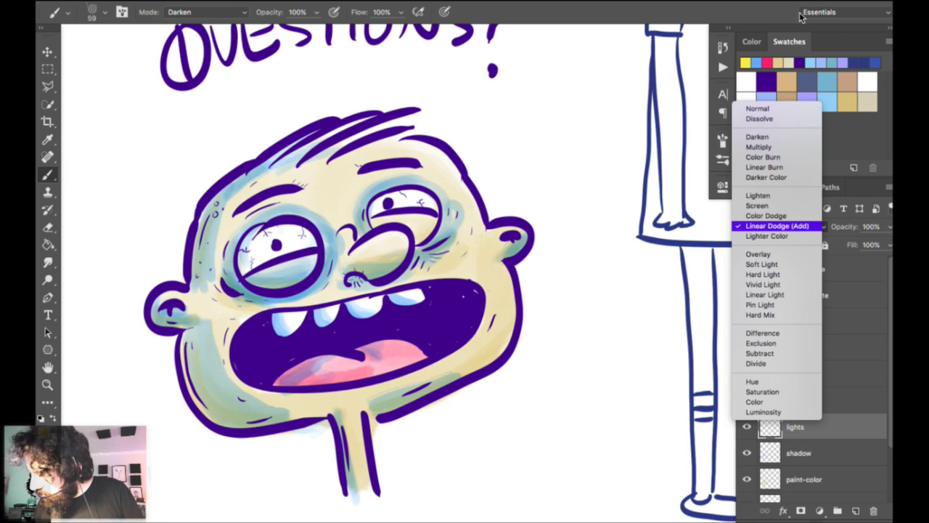
pyautogui.press('Return')
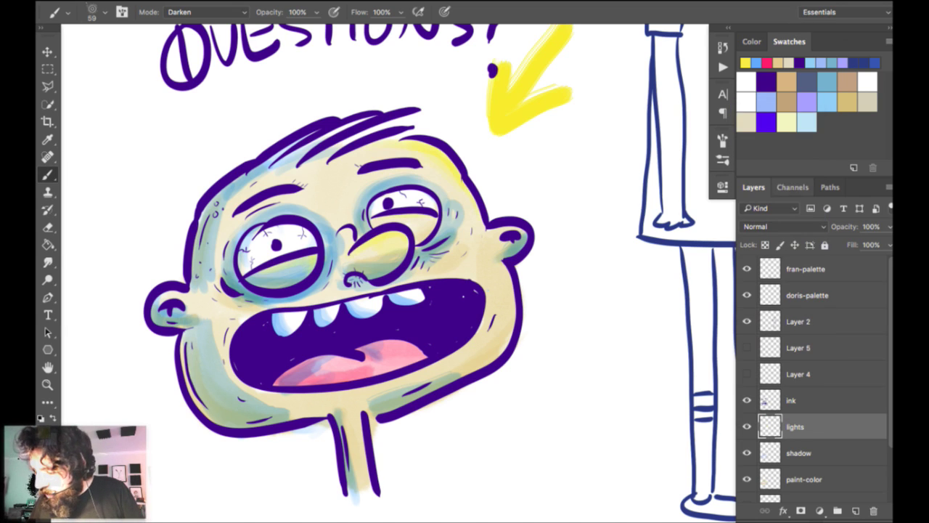
# Set the lights layer's blend mode to Color Dodge.
pyautogui.press('Down')
pyautogui.press('Down')
pyautogui.press('Down')
pyautogui.press('Down')
pyautogui.press('Down')
pyautogui.press('Down')
pyautogui.press('Down')
pyautogui.press('Down')
pyautogui.press('Down')
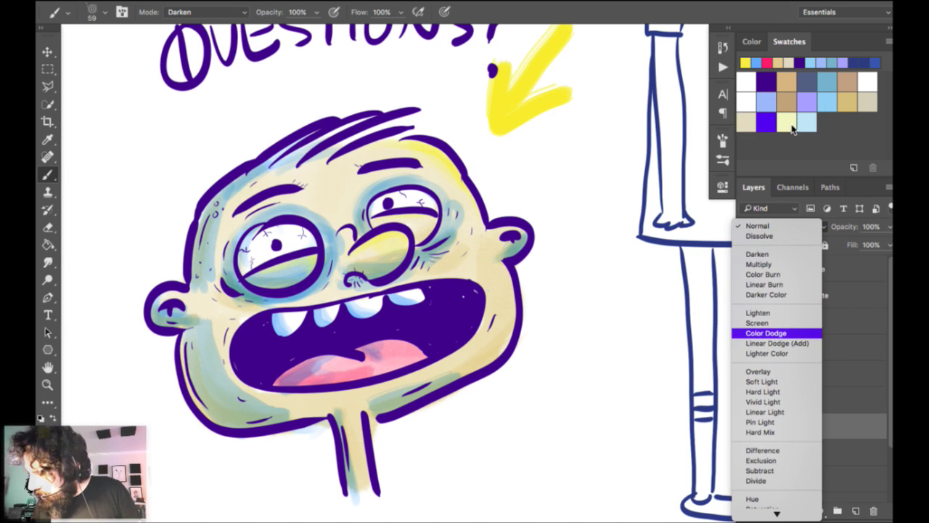
pyautogui.press('Return')
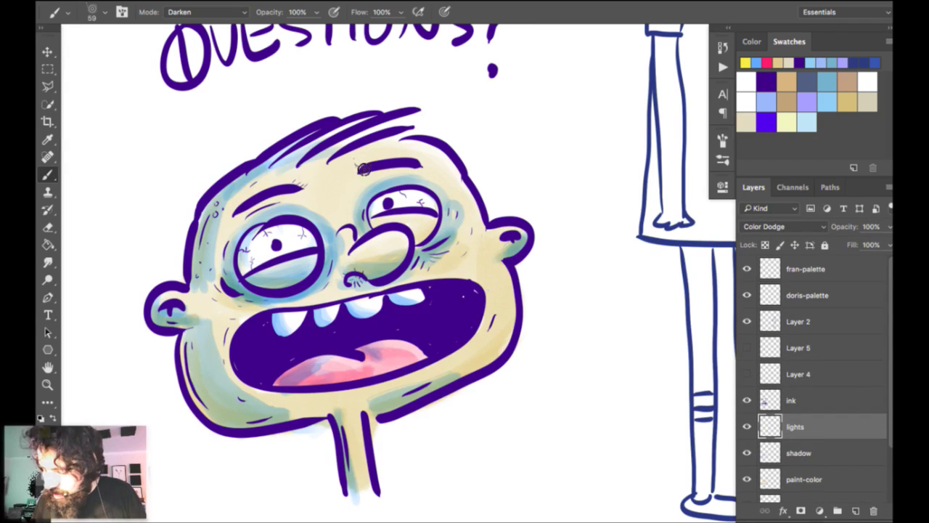
# Try a highlight dab on the right half of the tongue with the textured brush at 28 px.
pyautogui.press('super+plus')
pyautogui.press('super+plus')
pyautogui.press('super+plus')
pyautogui.moveTo(437, 159); pyautogui.dragTo(543, 25)
pyautogui.moveTo(367, 257); pyautogui.dragTo(533, 58)
pyautogui.rightClick(521, 90)
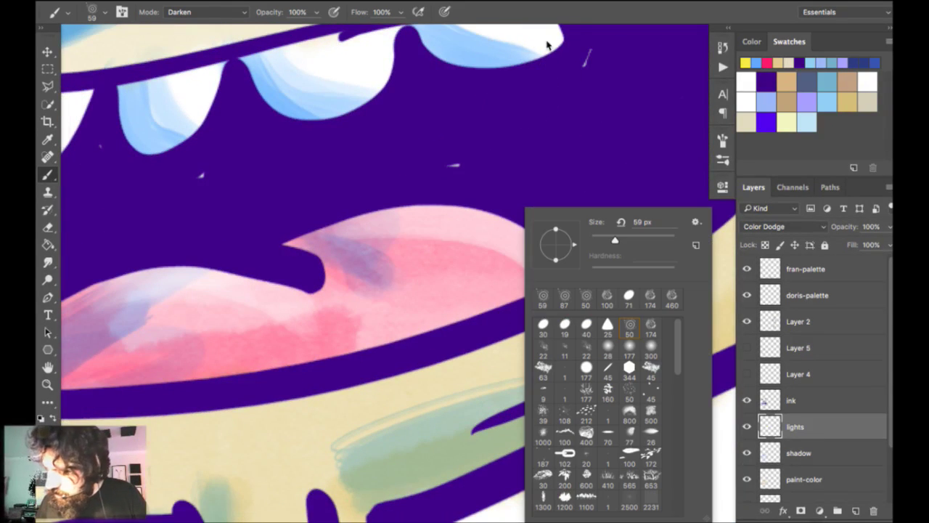
pyautogui.moveTo(615, 240); pyautogui.dragTo(602, 239)
pyautogui.click(439, 258)
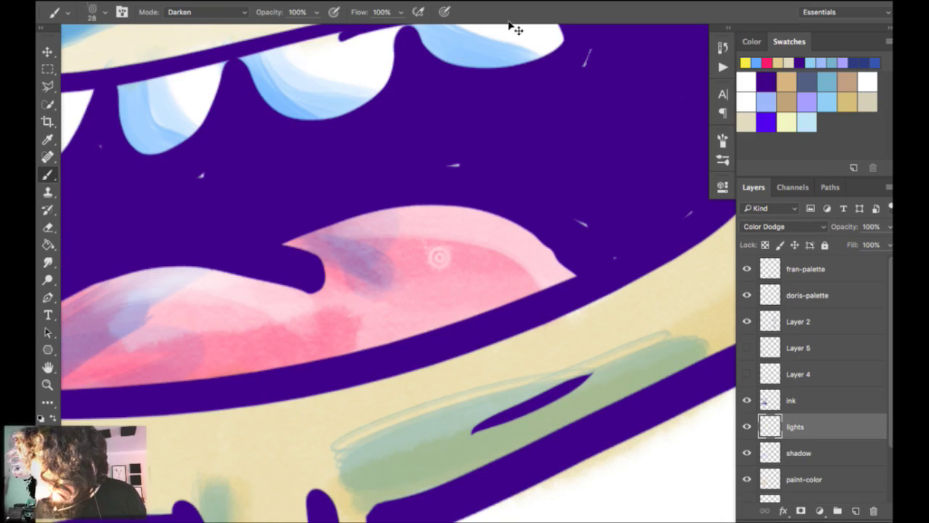
pyautogui.press('super+z')
# Switch to the hard 30 px brush and dot small highlights on the right half of the tongue.
pyautogui.rightClick(514, 234)
pyautogui.click(532, 326)
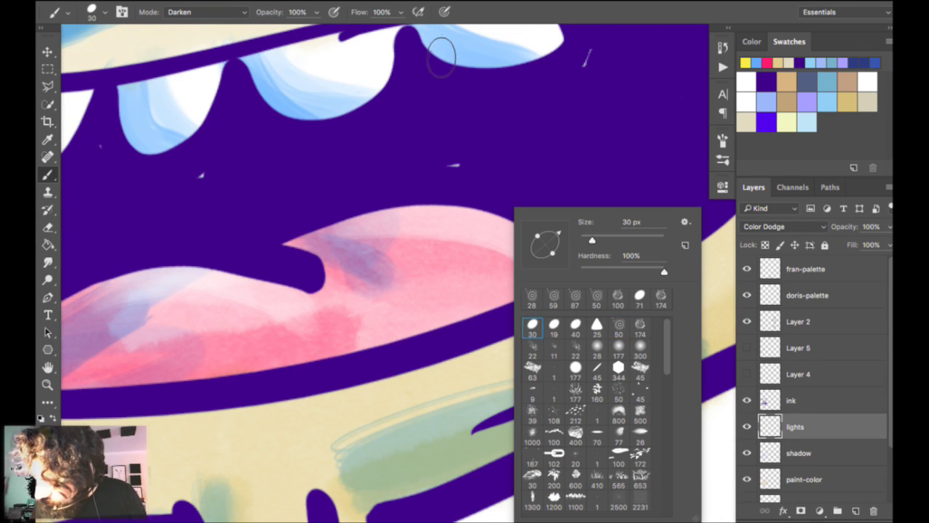
pyautogui.click(442, 239)
pyautogui.click(490, 255)
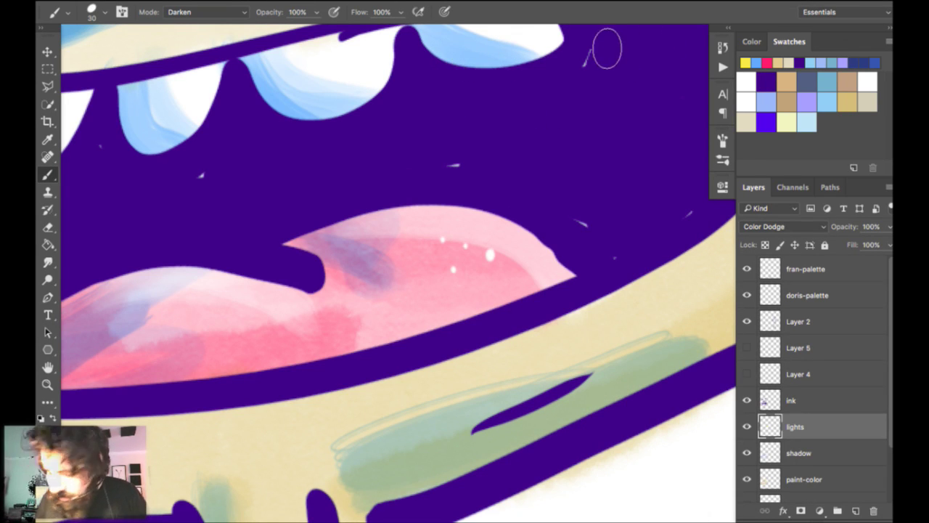
# Dot more highlights of varied sizes across the tongue's left half and around the dots on its right half.
pyautogui.press('super+minus')
pyautogui.press('super+minus')
pyautogui.press('super+minus')
pyautogui.press('super+plus')
pyautogui.press('super+plus')
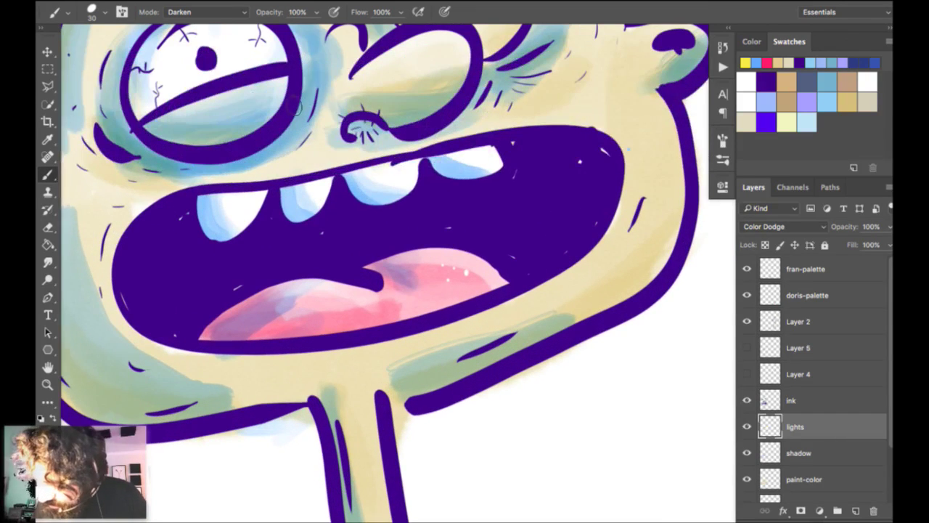
pyautogui.click(306, 316)
pyautogui.click(278, 309)
pyautogui.click(323, 308)
pyautogui.click(337, 318)
pyautogui.click(281, 326)
pyautogui.click(408, 274)
pyautogui.click(427, 294)
pyautogui.click(424, 254)
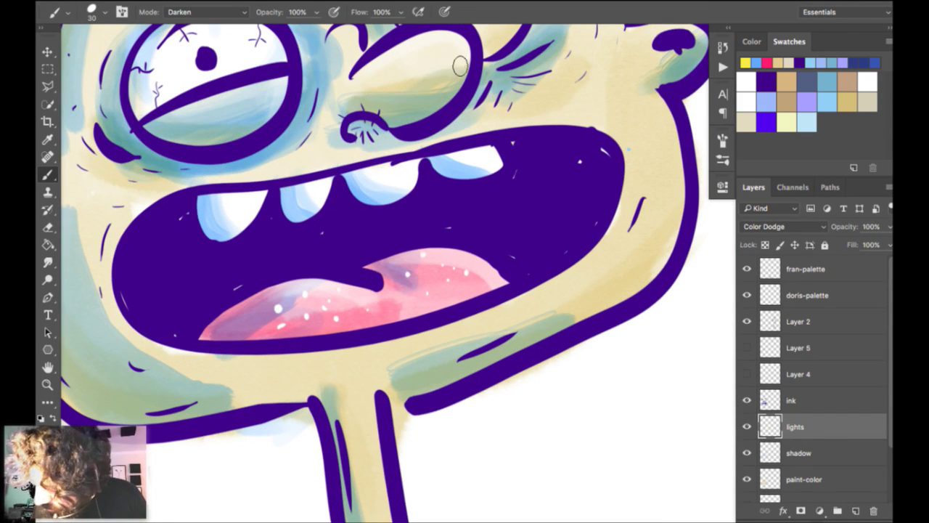
# Paint highlights on the upper side of the nose and across the right eye's lower lid.
pyautogui.press('super+minus')
pyautogui.press('super+minus')
pyautogui.press('super+plus')
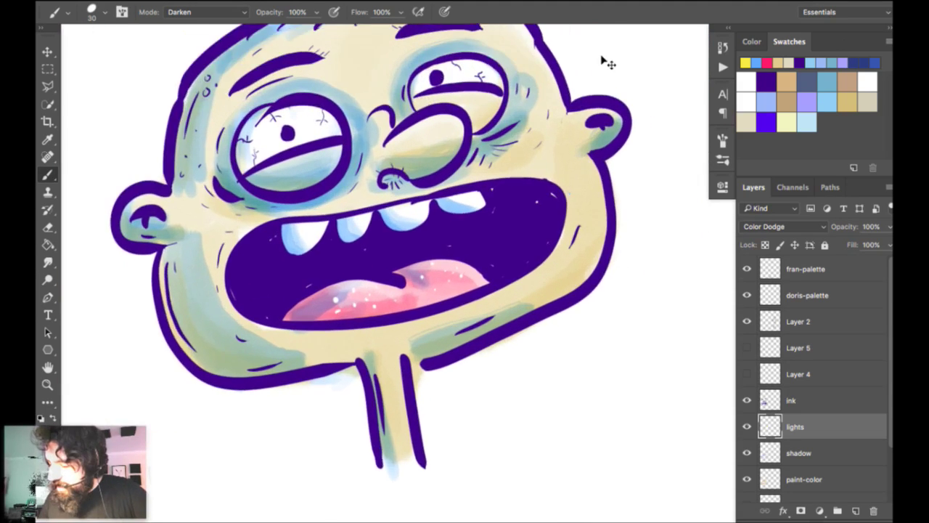
pyautogui.press('super+plus')
pyautogui.moveTo(471, 32); pyautogui.dragTo(520, 236)
pyautogui.moveTo(519, 42); pyautogui.dragTo(522, 41)
pyautogui.moveTo(486, 243); pyautogui.dragTo(509, 260)
pyautogui.hotkey('ctrl', 'z')
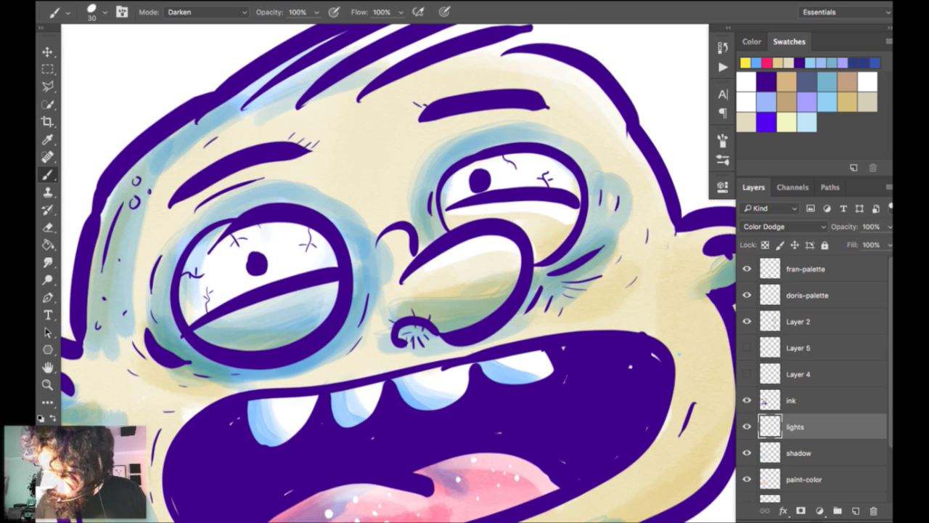
# Paint highlights on the right temple and right ear, plus a long stroke and a dot on the right cheek.
pyautogui.moveTo(668, 122); pyautogui.dragTo(488, 118)
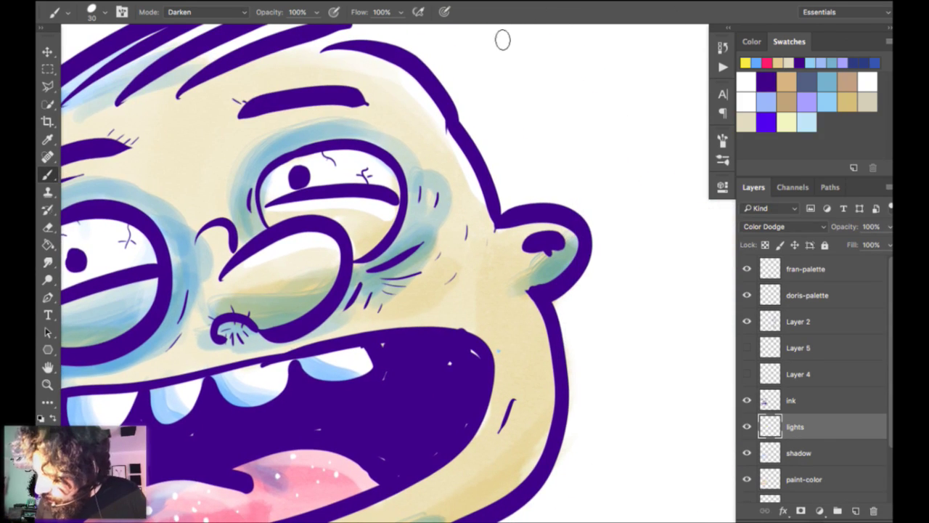
pyautogui.scroll(-5, 588, 31)
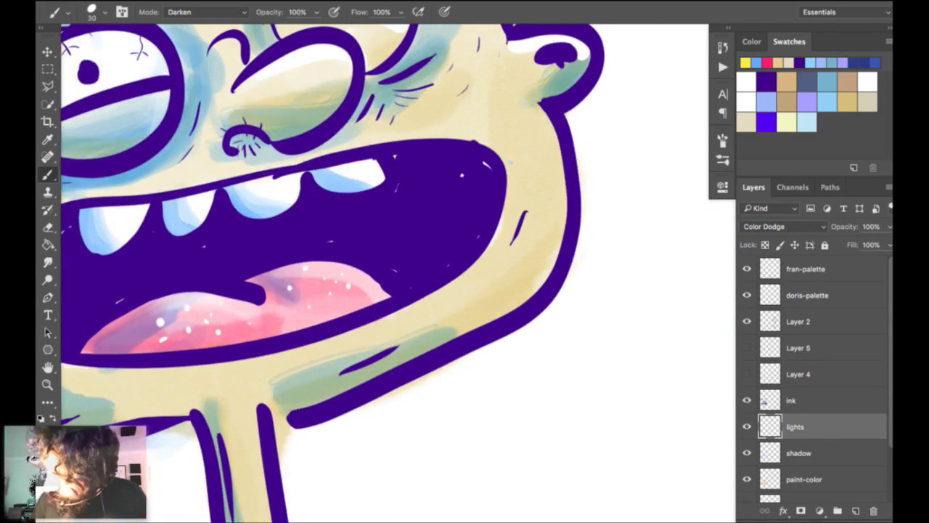
pyautogui.moveTo(534, 109); pyautogui.dragTo(549, 226)
pyautogui.click(543, 253)
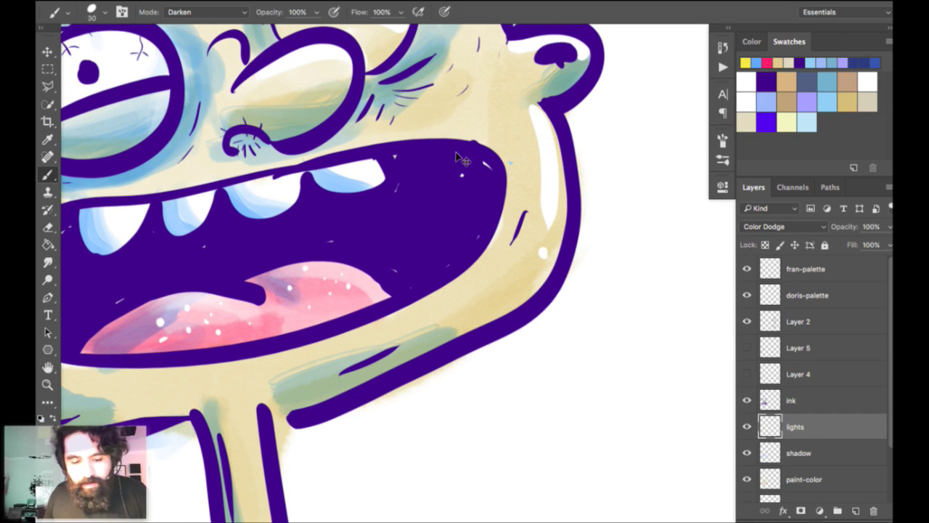
# Paint a hard highlight stroke down the left side of the jaw, undoing the unwanted attempts.
pyautogui.press('super+minus')
pyautogui.moveTo(460, 152); pyautogui.dragTo(538, 223)
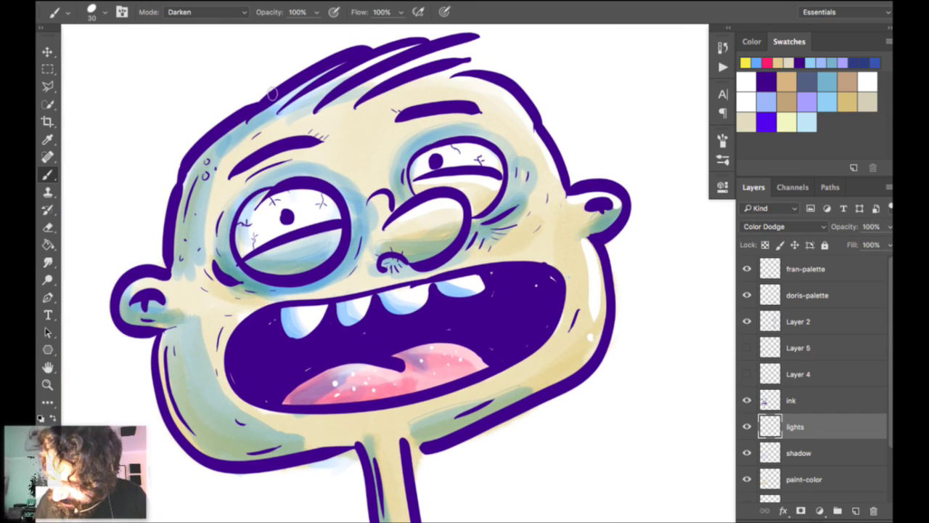
pyautogui.moveTo(195, 314); pyautogui.dragTo(216, 402)
pyautogui.press('super+z')
pyautogui.moveTo(188, 322)
pyautogui.mouseDown()
pyautogui.moveTo(207, 419)
pyautogui.moveTo(182, 339)
pyautogui.moveTo(199, 413)
pyautogui.mouseUp()
pyautogui.press('super+z')
pyautogui.press('super+plus')
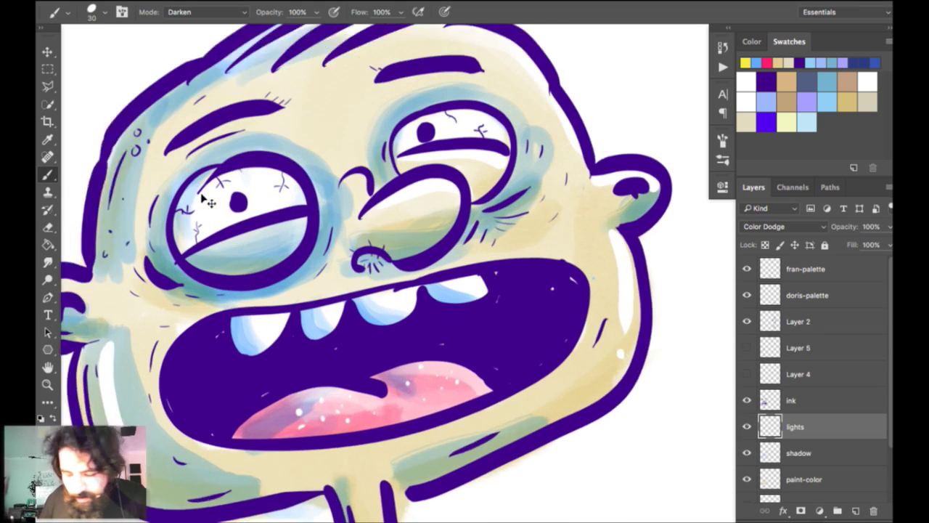
# Paint a hard highlight stroke with a dot beneath it on the left temple.
pyautogui.moveTo(386, 83); pyautogui.dragTo(522, 188)
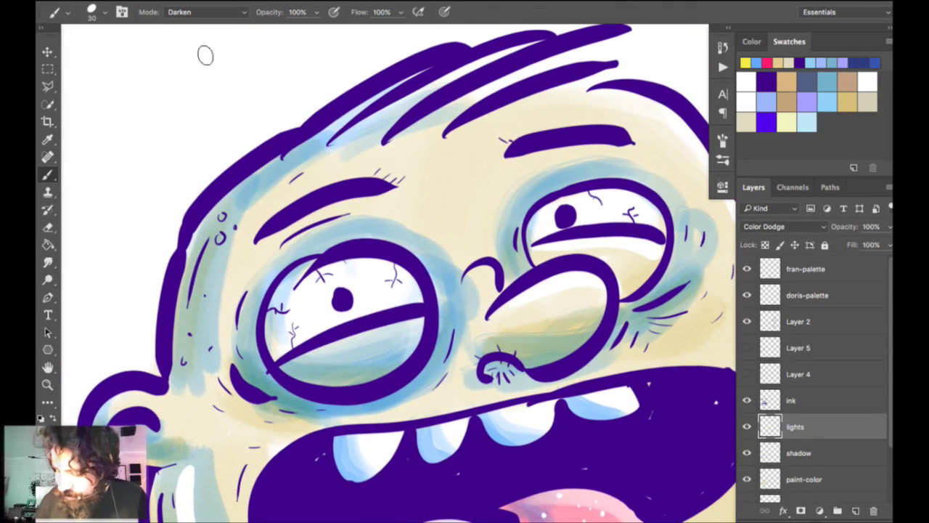
pyautogui.hotkey('ctrl', 'z')
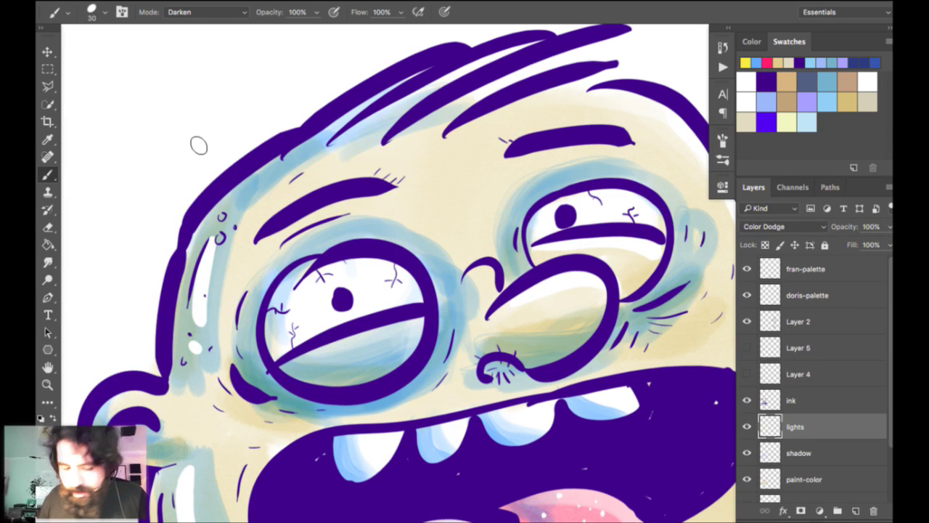
pyautogui.scroll(-3, 491, 55)
pyautogui.scroll(1, 537, 34)
pyautogui.scroll(-1, 533, 32)
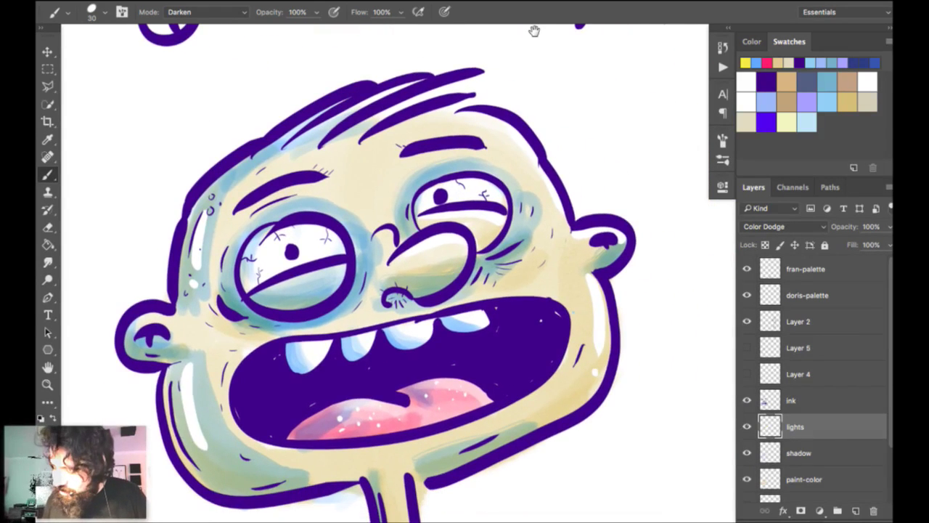
pyautogui.moveTo(535, 32); pyautogui.dragTo(522, 0)
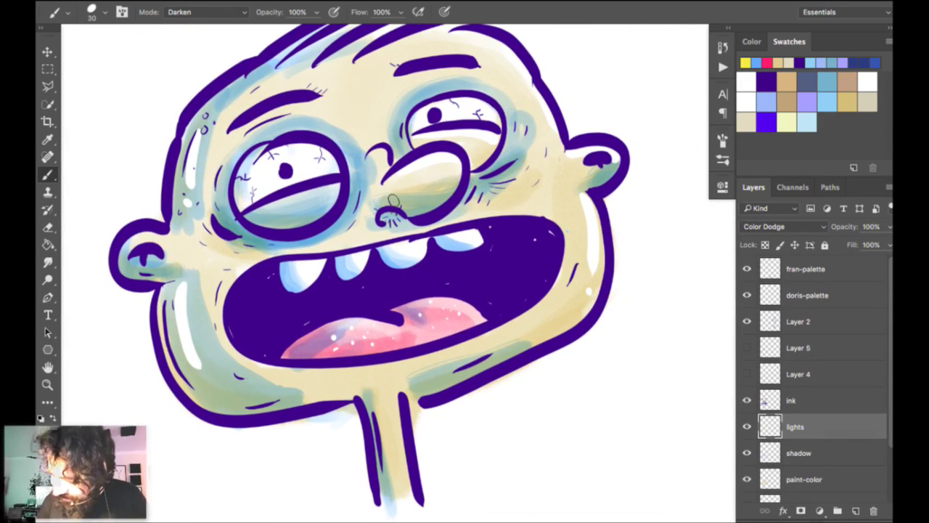
# Try a highlight stroke down the neck and undo it together with the left temple highlights.
pyautogui.moveTo(398, 398); pyautogui.dragTo(404, 472)
pyautogui.hotkey('ctrl', 'alt', 'z')
pyautogui.hotkey('ctrl', 'alt', 'z')
pyautogui.hotkey('ctrl', 'alt', 'z')
pyautogui.hotkey('ctrl', 'alt', 'z')
pyautogui.hotkey('ctrl', 'alt', 'z')
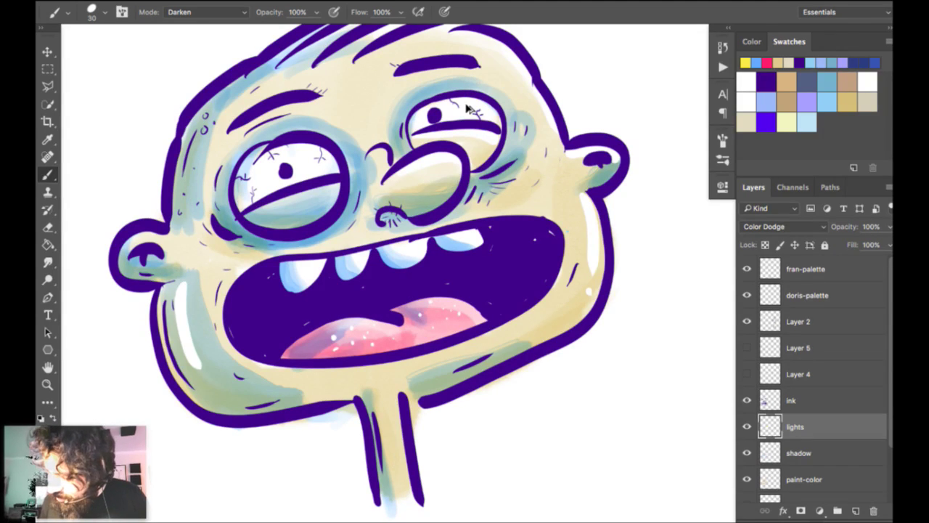
# Switch to the textured 50 px brush and paint soft highlights down the left side of the jaw.
pyautogui.rightClick(501, 45)
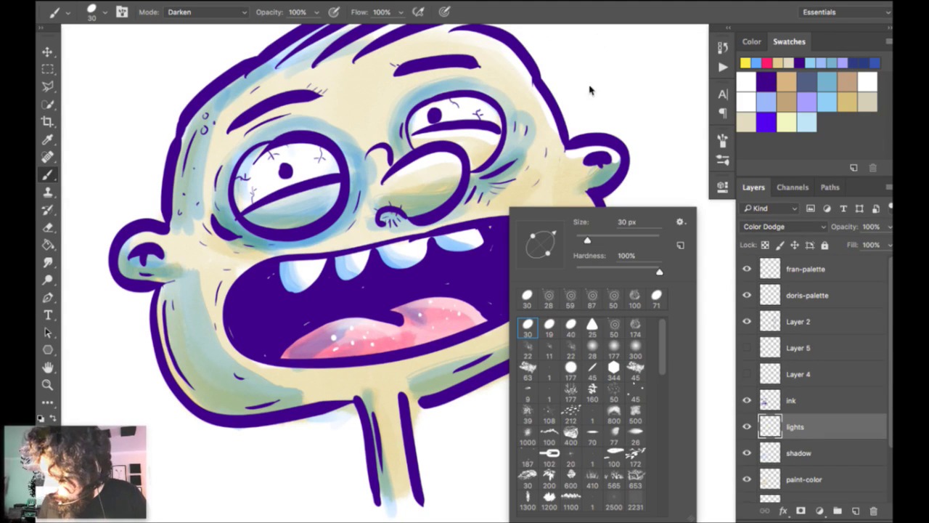
pyautogui.click(614, 297)
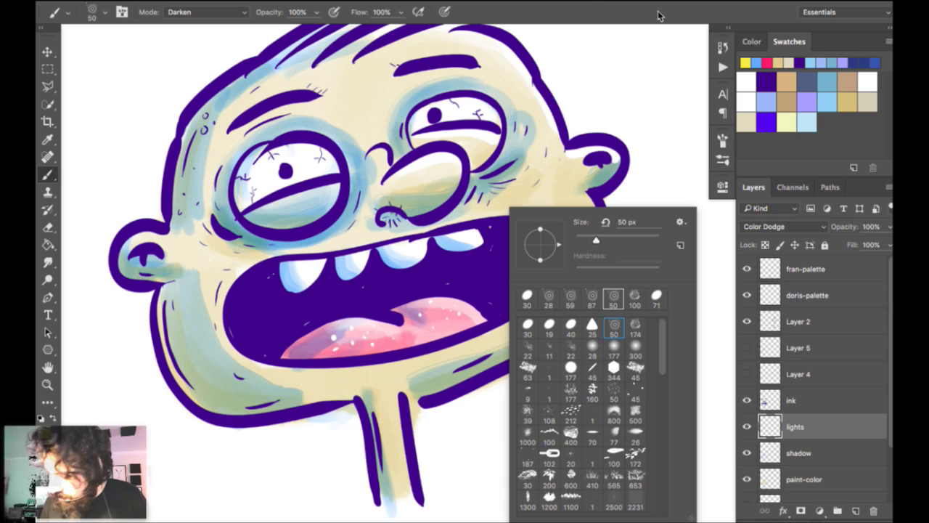
pyautogui.moveTo(174, 289)
pyautogui.mouseDown()
pyautogui.moveTo(191, 373)
pyautogui.moveTo(203, 390)
pyautogui.mouseUp()
pyautogui.moveTo(178, 308)
pyautogui.mouseDown()
pyautogui.moveTo(181, 346)
pyautogui.moveTo(207, 388)
pyautogui.mouseUp()
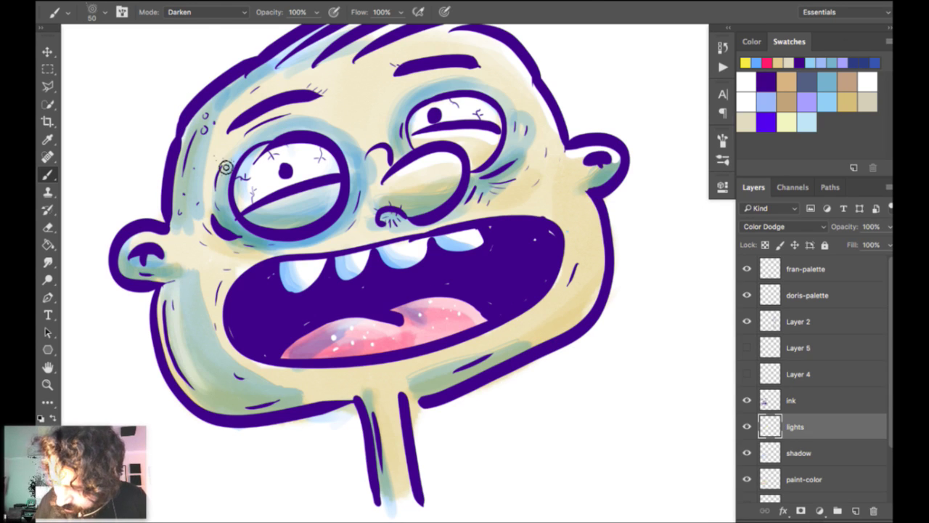
# Paint soft textured highlights along the right cheek and the right edge of the forehead.
pyautogui.hotkey('ctrl', '+')
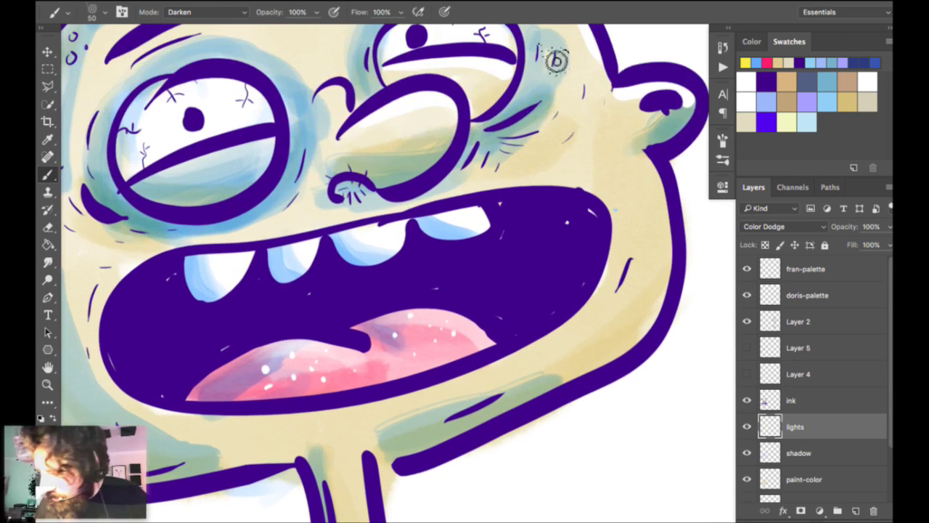
pyautogui.moveTo(651, 174); pyautogui.dragTo(661, 248)
pyautogui.moveTo(656, 83); pyautogui.dragTo(626, 106)
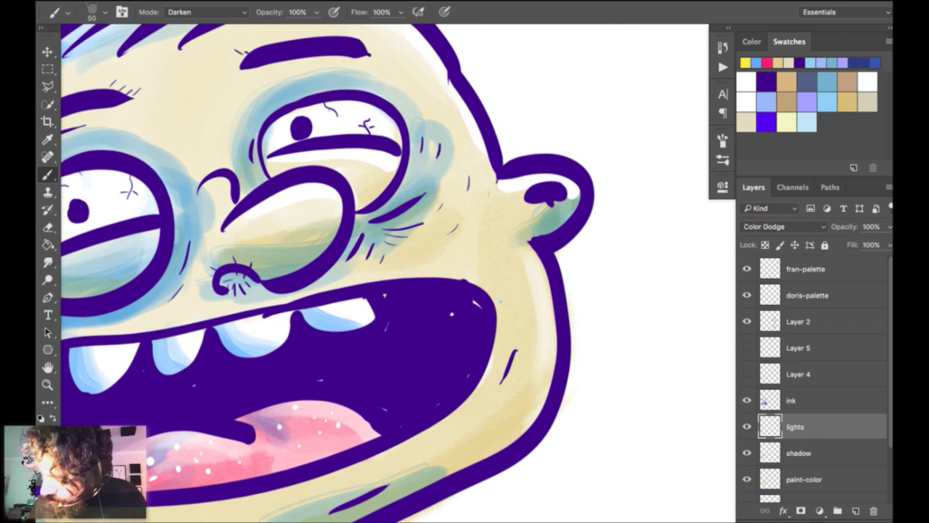
pyautogui.scroll(5, 525, 58)
pyautogui.hscroll(-3, 525, 58)
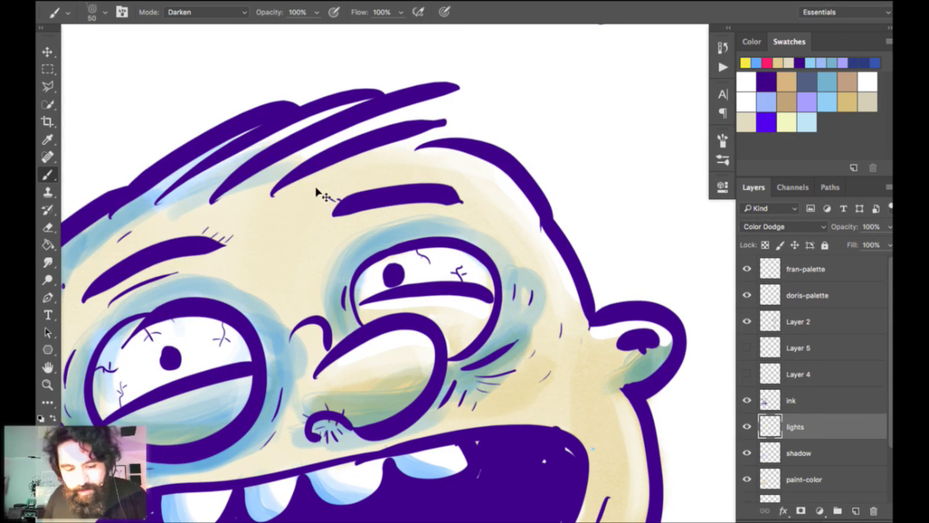
pyautogui.press('super+minus')
pyautogui.moveTo(578, 137); pyautogui.dragTo(580, 10)
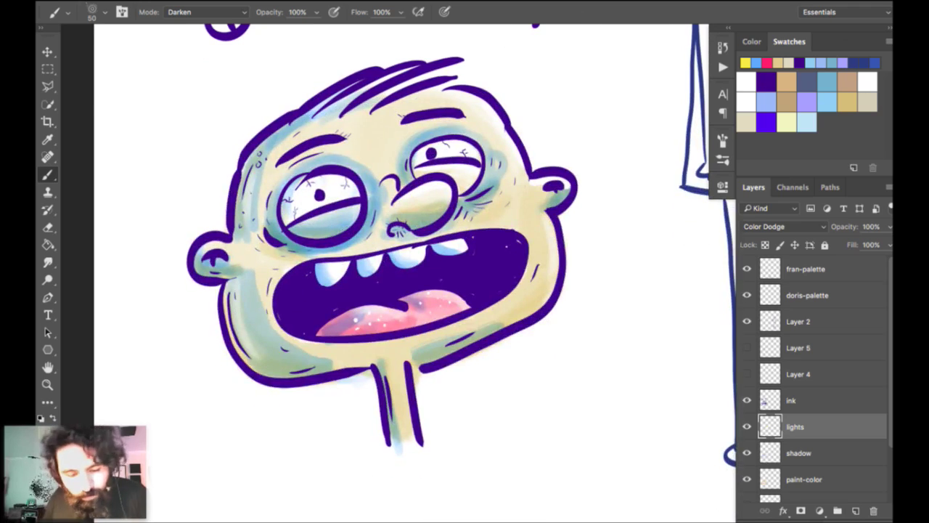
pyautogui.press('super+plus')
pyautogui.press('super+minus')
pyautogui.press('super+minus')
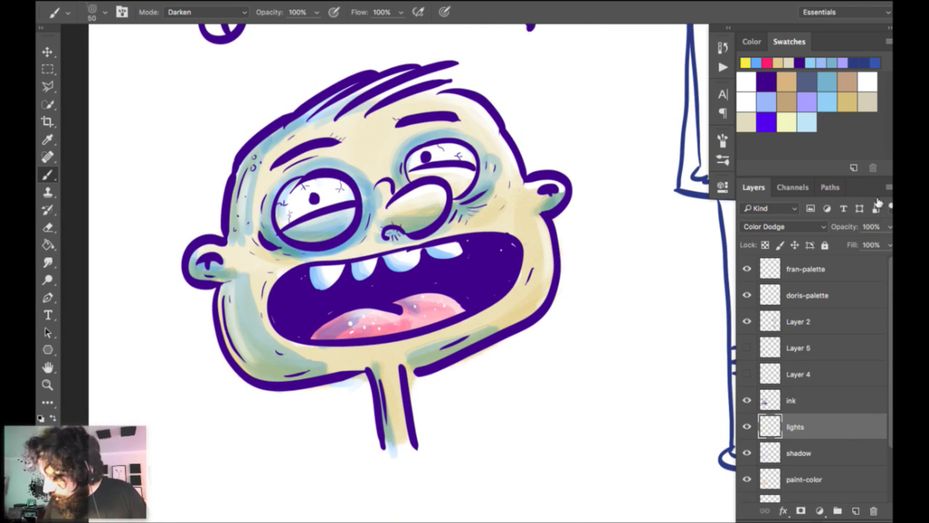
pyautogui.moveTo(590, 170); pyautogui.dragTo(574, 193)
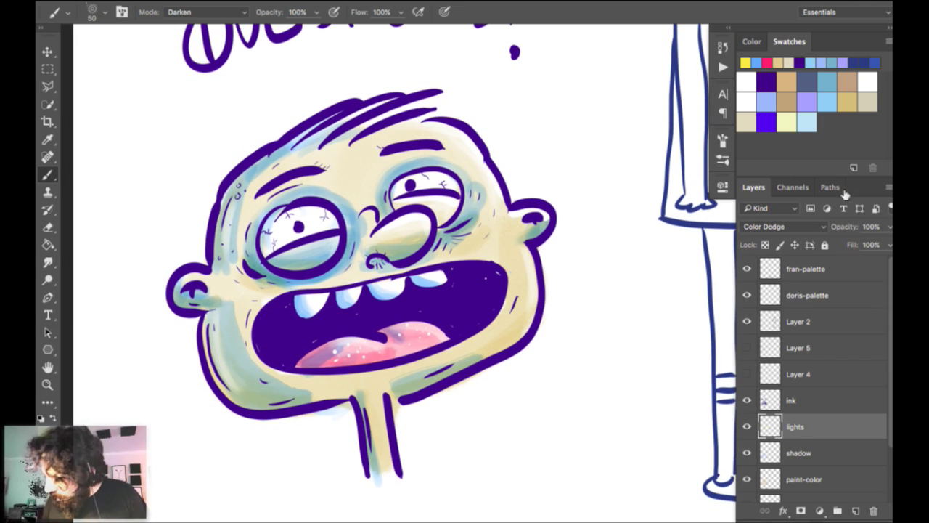
# Select the lights, shadow and paint-color layers together.
pyautogui.hotkey('alt', ']')
pyautogui.hotkey('alt', '[')
pyautogui.hotkey('shift', 'alt', '[')
pyautogui.hotkey('shift', 'alt', '[')
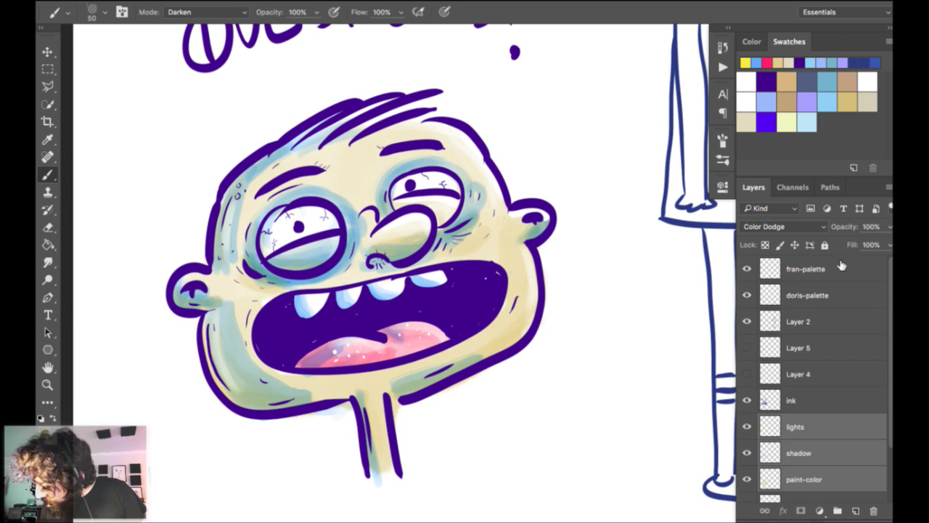
# Hide the lights, shadow and paint-color layers, and show only the paint-color layer beneath the head's ink again.
pyautogui.hotkey('ctrl', ',')
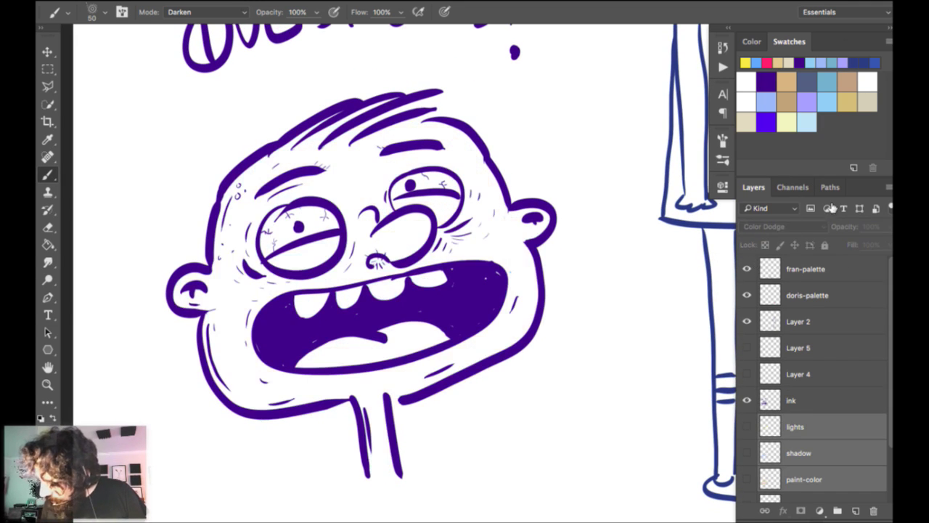
pyautogui.hotkey('alt', ']')
pyautogui.hotkey('alt', '[')
pyautogui.hotkey('alt', '[')
pyautogui.hotkey('alt', '[')
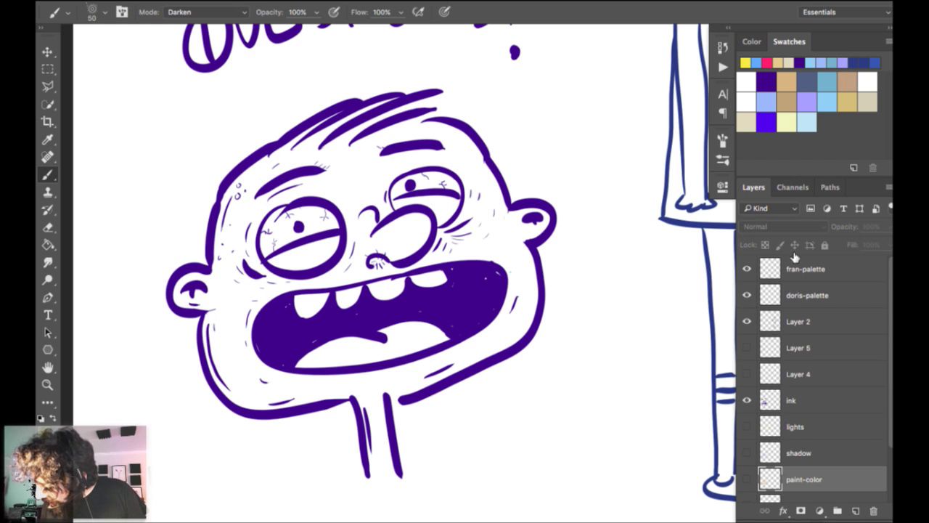
pyautogui.hotkey('ctrl', ',')
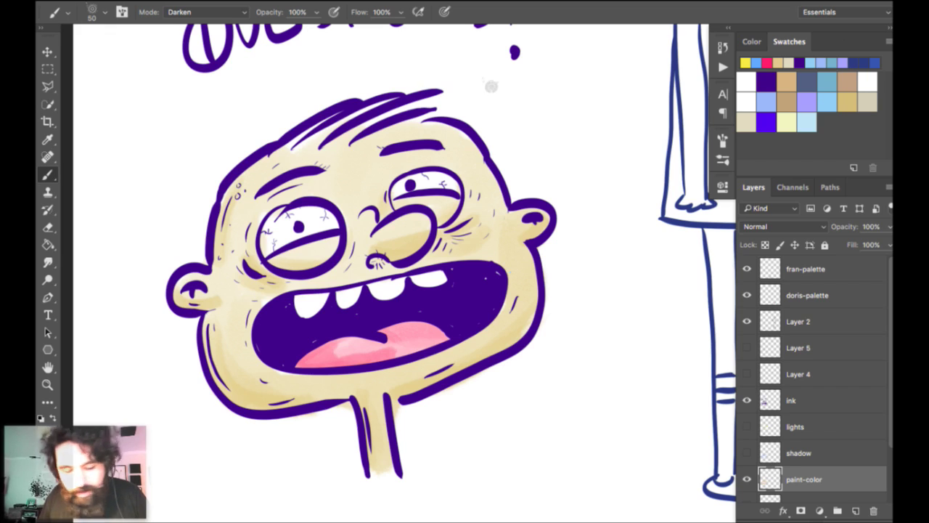
# Add a new layer above the ink layer and set the foreground color to a vivid purple.
pyautogui.hotkey('ctrl', 'shift', 'alt', 'n')
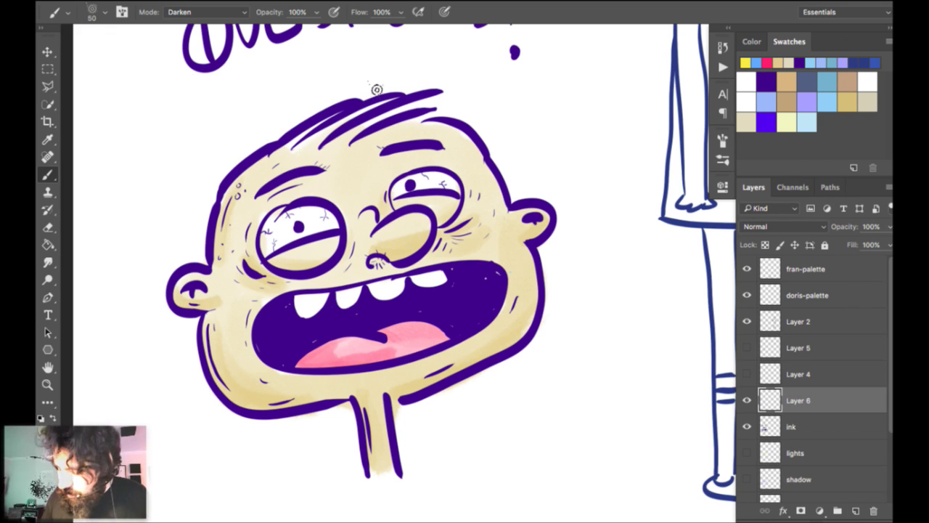
pyautogui.press('n')
pyautogui.moveTo(543, 293); pyautogui.dragTo(543, 304)
pyautogui.moveTo(500, 270); pyautogui.dragTo(496, 250)
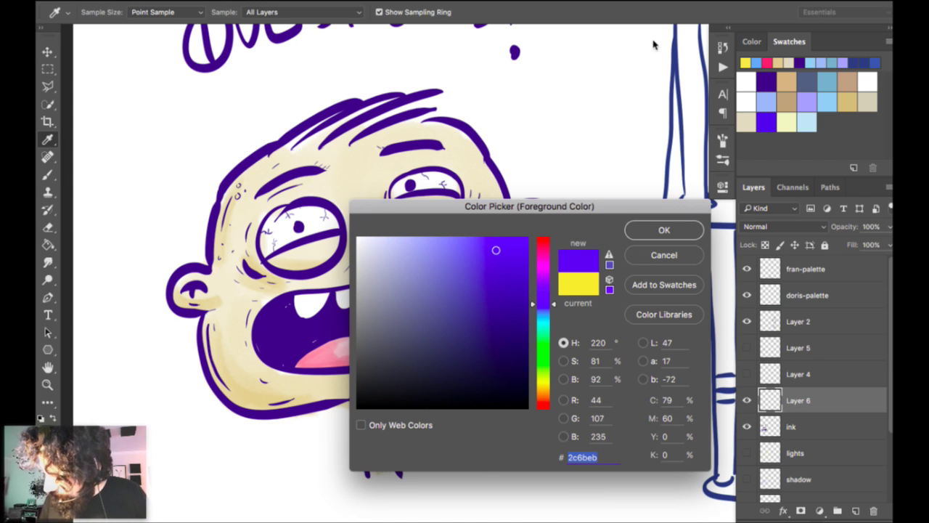
pyautogui.press('Return')
# Draw two purple arrows with a 30 px hard brush, pointing at the head's upper edge and the cheek beside the mouth.
pyautogui.rightClick(563, 95)
pyautogui.click(515, 295)
pyautogui.rightClick(429, 54)
pyautogui.click(46, 428)
pyautogui.moveTo(473, 275); pyautogui.dragTo(473, 260)
pyautogui.click(664, 229)
pyautogui.moveTo(497, 132); pyautogui.dragTo(529, 104)
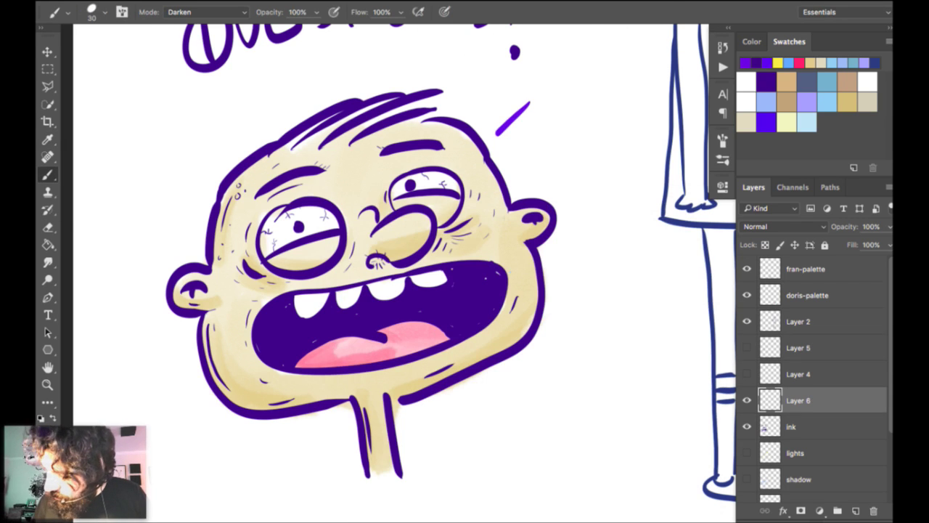
pyautogui.moveTo(598, 320); pyautogui.dragTo(519, 288)
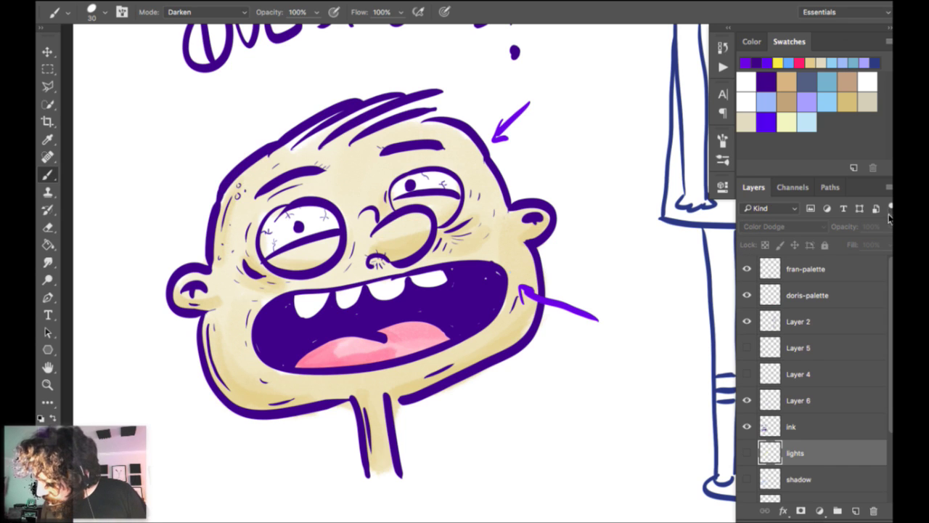
# Show the shadow layer and annotate the jaw's shading with a purple arrow and the handwritten label "Multiply".
pyautogui.scroll(-1, 890, 218)
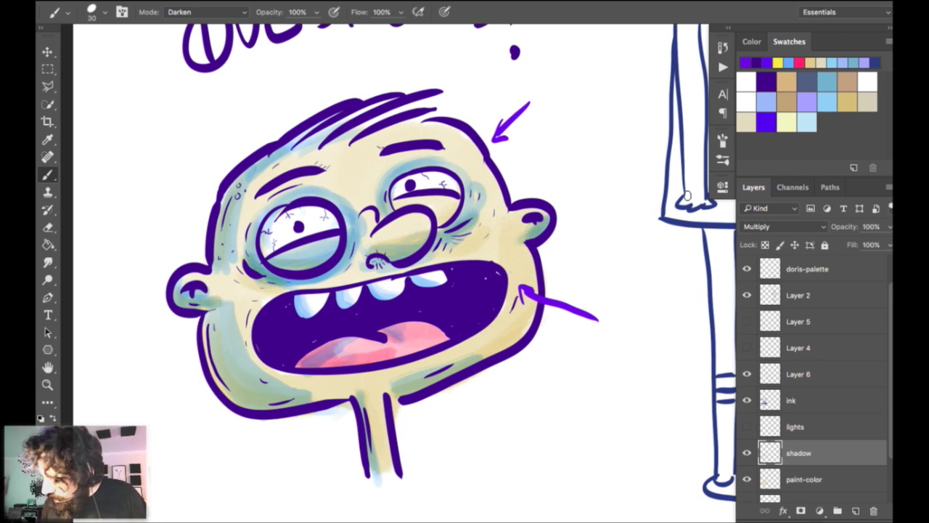
pyautogui.moveTo(204, 450); pyautogui.dragTo(262, 382)
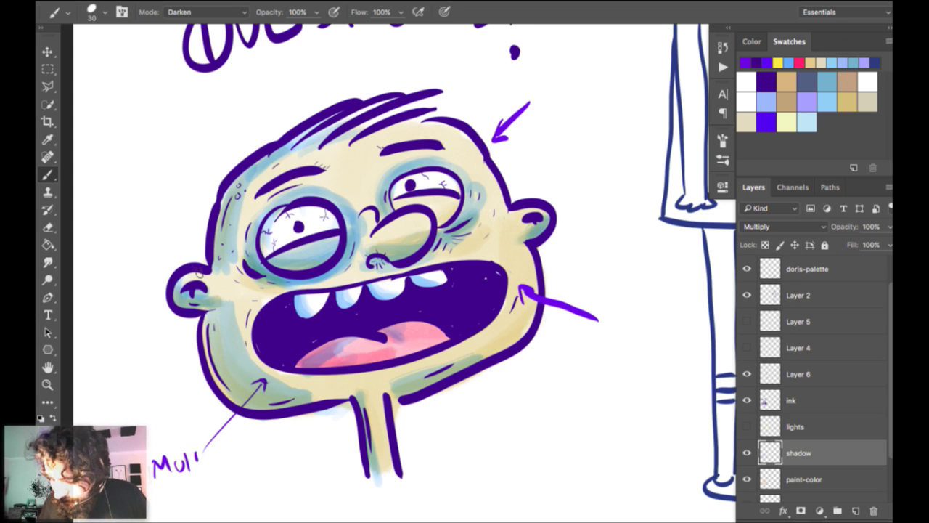
pyautogui.moveTo(218, 453); pyautogui.dragTo(247, 482)
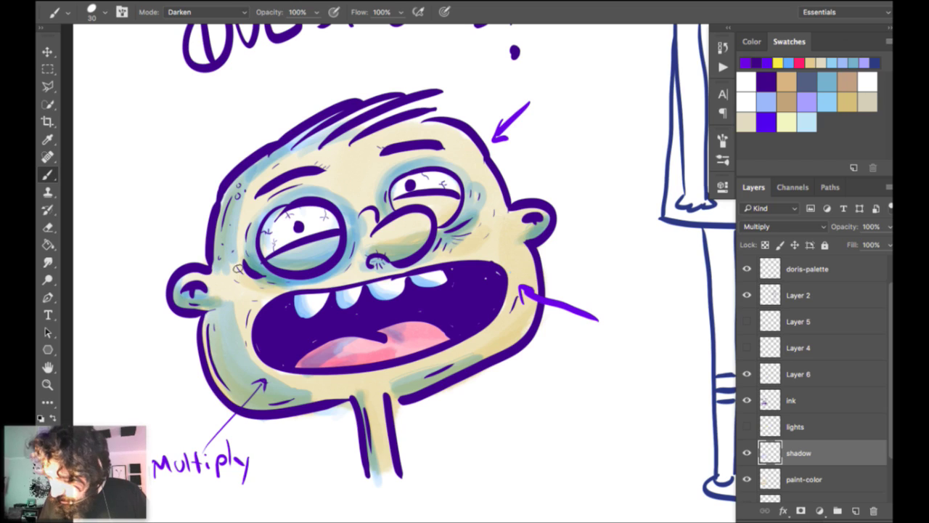
# Show the lights layer and annotate the forehead's edge highlight on the annotation layer with an arrow labelled "Dodge".
pyautogui.hotkey('alt', '[')
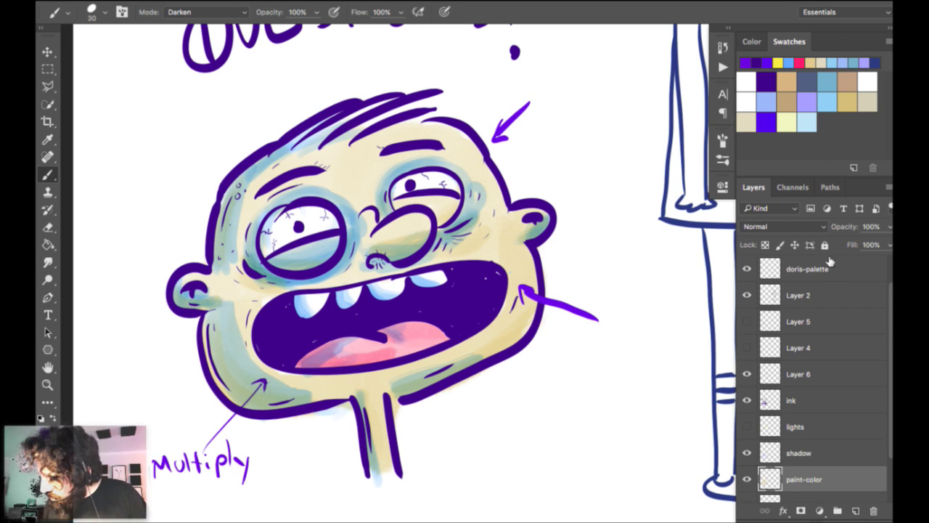
pyautogui.hotkey('alt', ']')
pyautogui.hotkey('alt', ']')
pyautogui.hotkey('ctrl', ',')
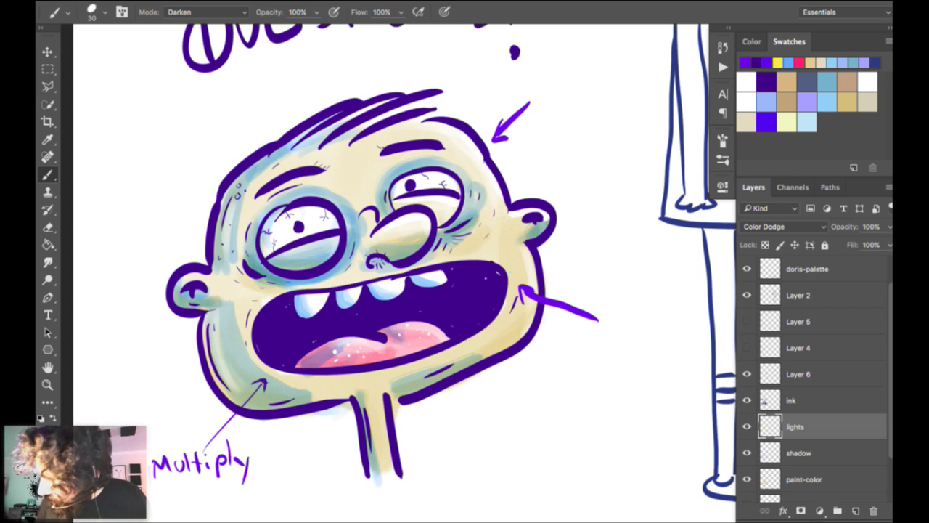
pyautogui.hotkey('alt', ']')
pyautogui.hotkey('alt', ']')
pyautogui.moveTo(559, 128); pyautogui.dragTo(495, 172)
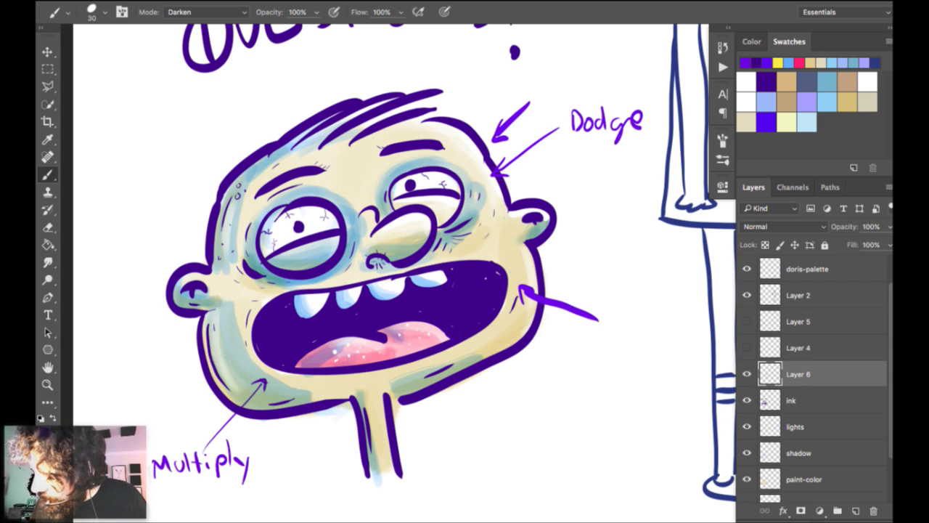
# Examine the annotated head up close and beside the two full-length character drawings on the whole canvas.
pyautogui.moveTo(631, 112); pyautogui.dragTo(601, 73)
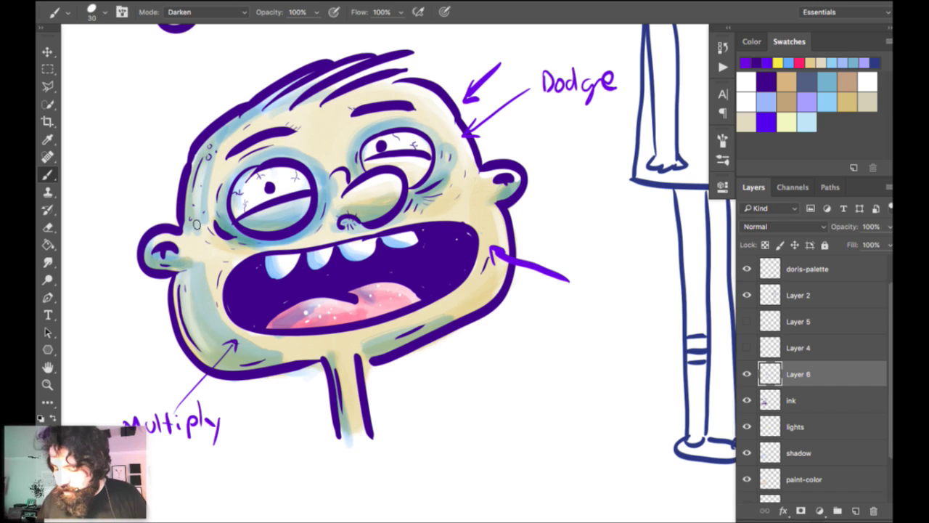
pyautogui.moveTo(608, 146); pyautogui.dragTo(611, 161)
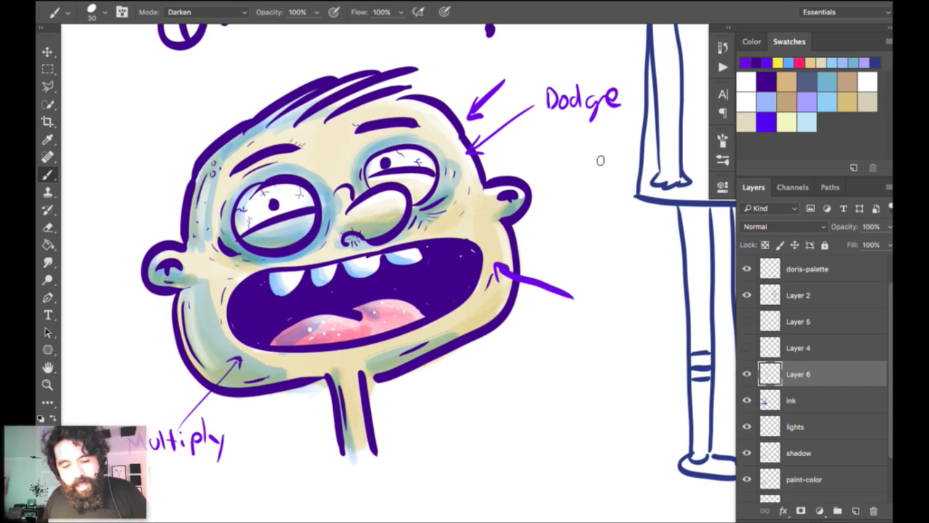
pyautogui.press('super+minus')
pyautogui.press('super+minus')
pyautogui.press('super+minus')
pyautogui.moveTo(647, 87); pyautogui.dragTo(574, 42)
pyautogui.moveTo(594, 120); pyautogui.dragTo(621, 168)
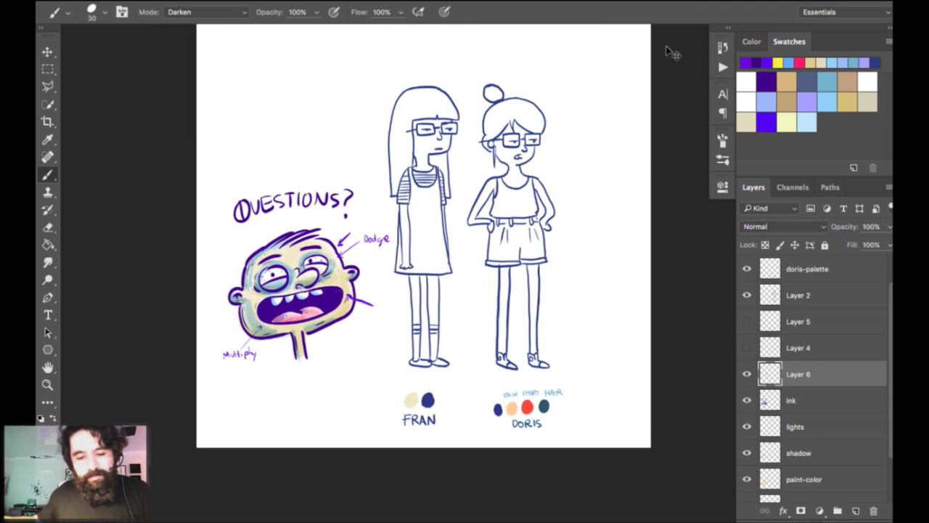
pyautogui.press('super+plus')
pyautogui.press('super+plus')
pyautogui.press('super+plus')
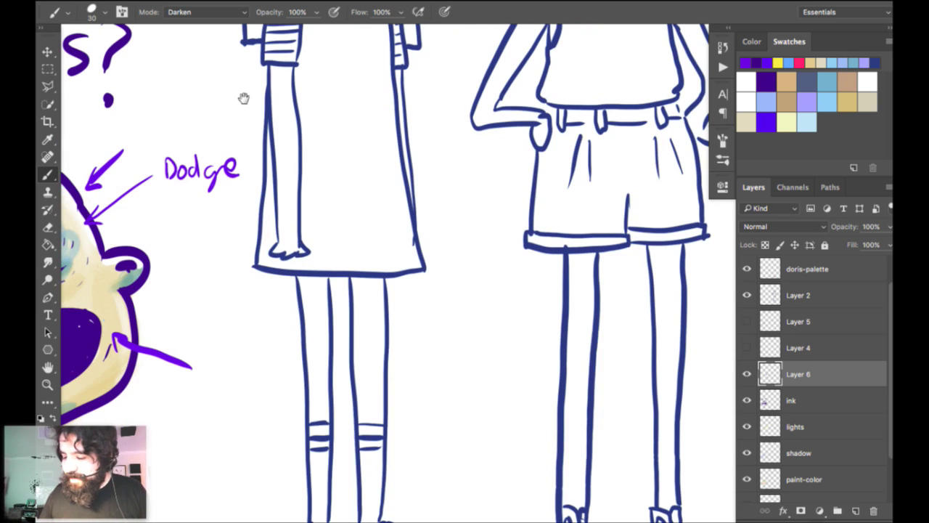
pyautogui.moveTo(232, 95); pyautogui.dragTo(421, 89)
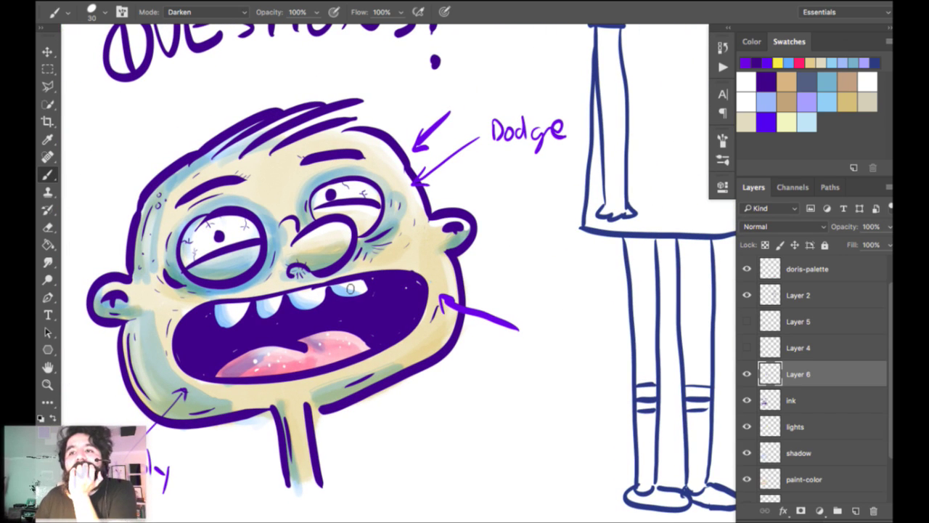
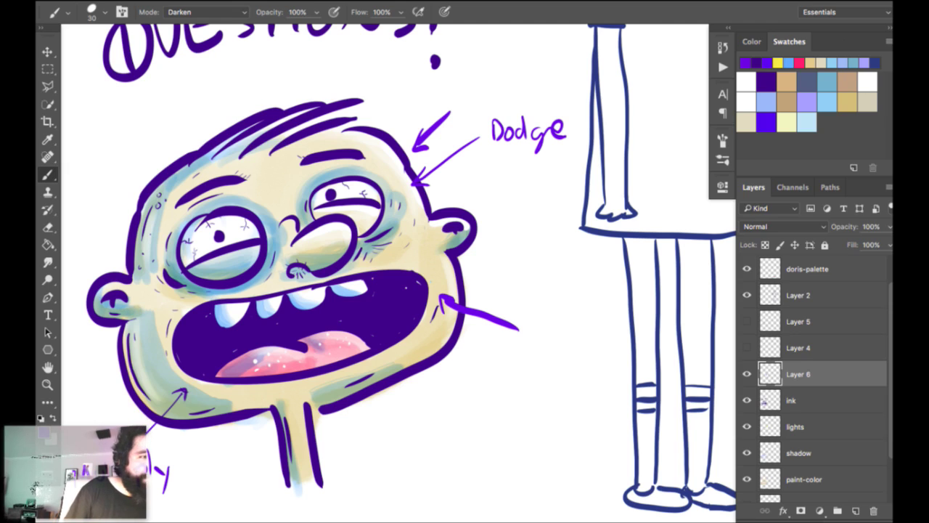
pyautogui.press('Tab')
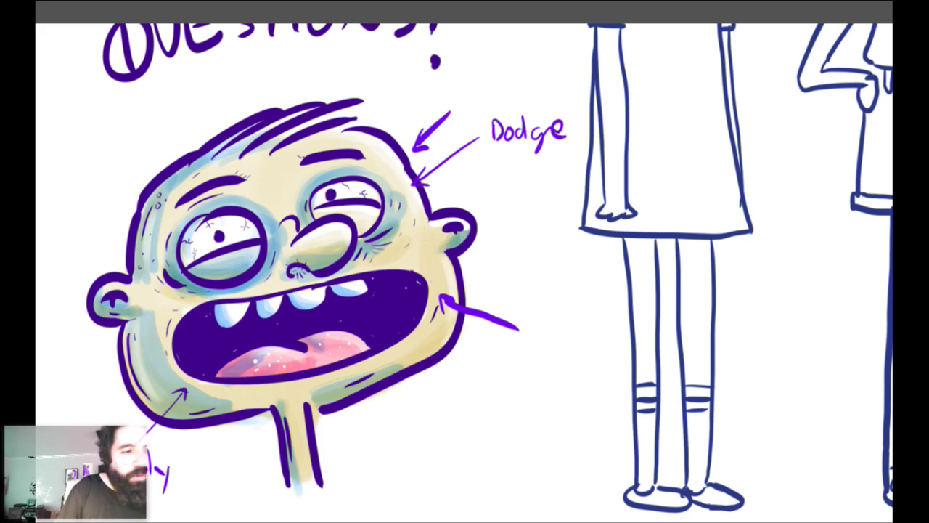
pyautogui.press('Tab')
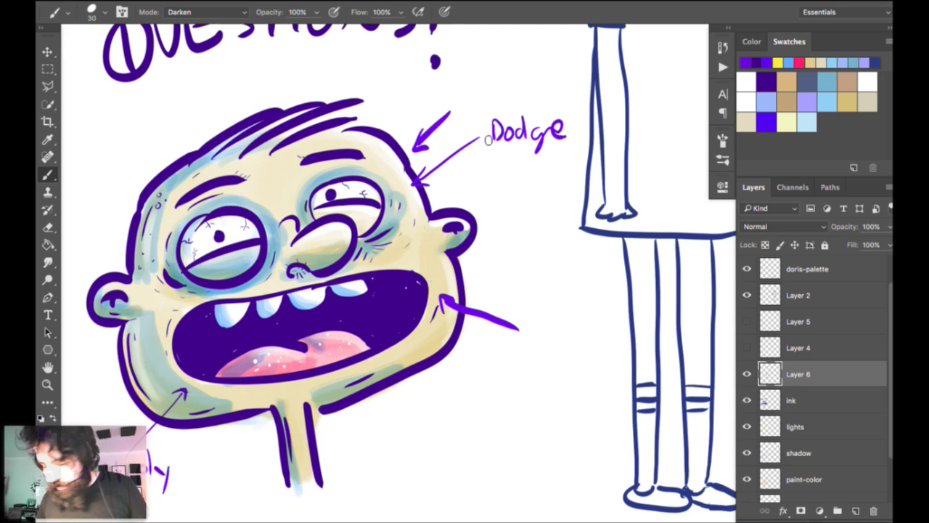
pyautogui.press('super+minus')
pyautogui.press('super+minus')
pyautogui.press('super+minus')
pyautogui.moveTo(487, 136); pyautogui.dragTo(386, 154)
pyautogui.hotkey('ctrl', '+')
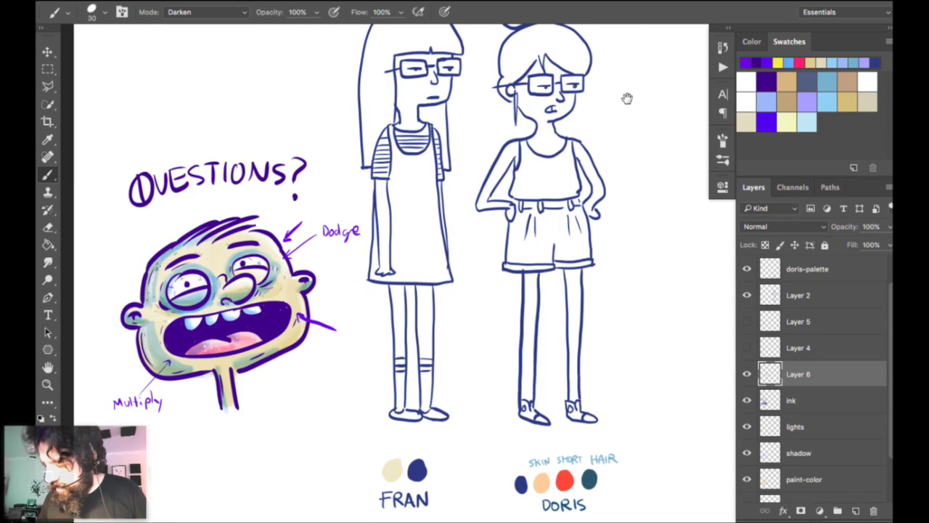
pyautogui.scroll(-1, 624, 98)
pyautogui.hotkey('ctrl', '+')
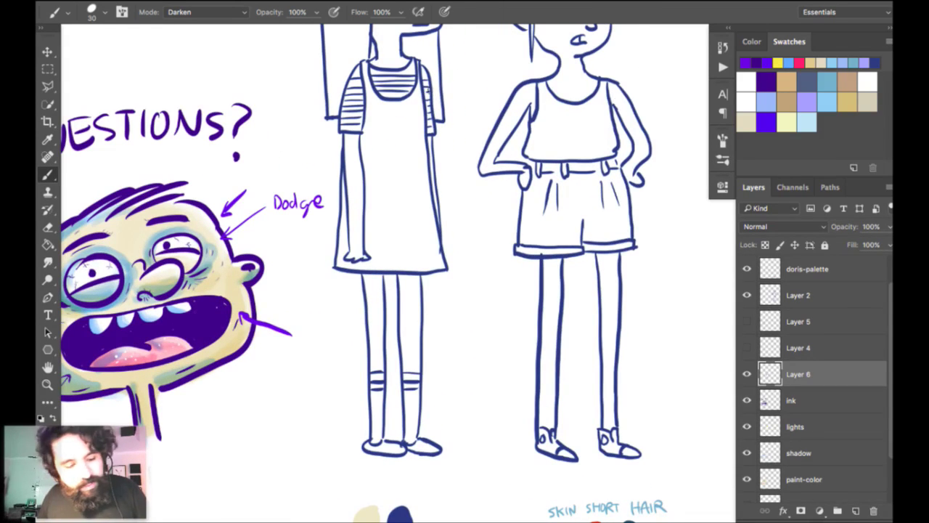
# Group the two characters' line-art layers, Layer 1 and Layer 2, and toggle the group's visibility to check its contents.
pyautogui.press('v')
pyautogui.moveTo(442, 51); pyautogui.dragTo(456, 46)
pyautogui.hotkey('ctrl', 'z')
pyautogui.moveTo(697, 100); pyautogui.dragTo(643, 119)
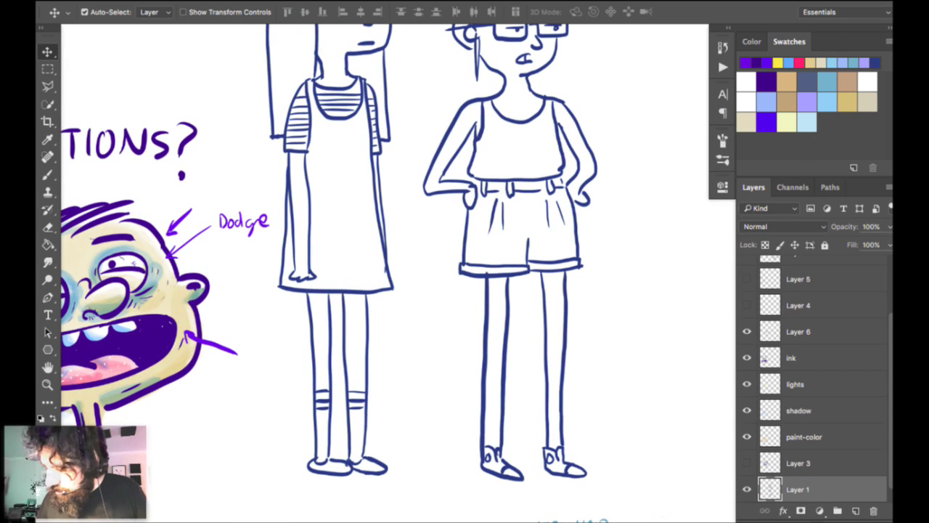
pyautogui.moveTo(467, 166); pyautogui.dragTo(494, 105)
pyautogui.hotkey('ctrl', 'z')
pyautogui.keyDown('ctrl'); pyautogui.keyDown('shift'); pyautogui.click(483, 133); pyautogui.keyUp('shift'); pyautogui.keyUp('ctrl')
pyautogui.hotkey('ctrl', 'g')
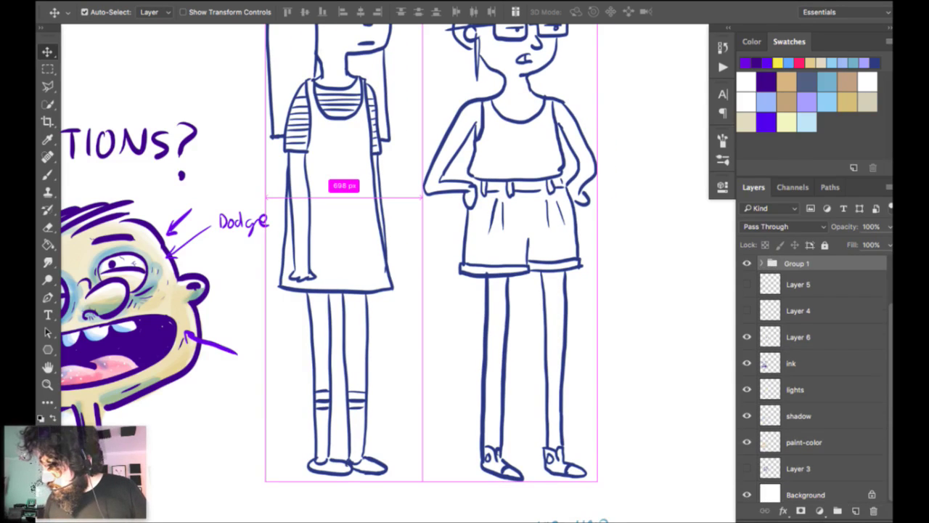
pyautogui.hotkey('ctrl', ',')
pyautogui.hotkey('ctrl', ',')
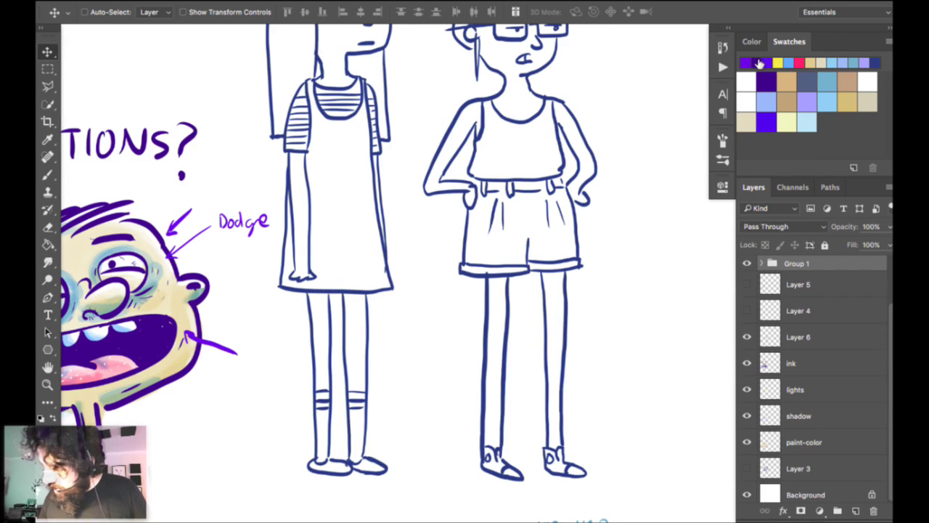
# Add a new empty layer directly beneath the group containing the characters' line art.
pyautogui.hotkey('ctrl', '-')
pyautogui.moveTo(526, 311); pyautogui.dragTo(547, 310)
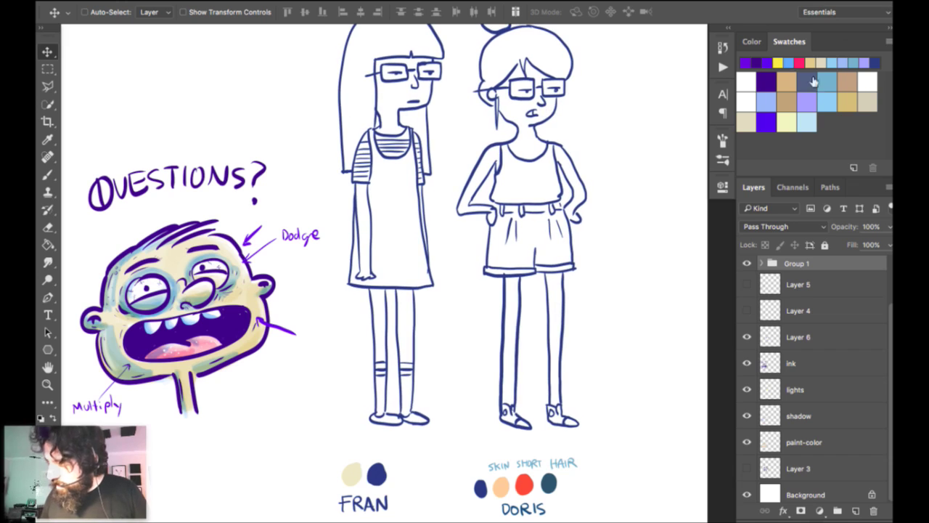
pyautogui.hotkey('alt', '[')
pyautogui.hotkey('alt', '[')
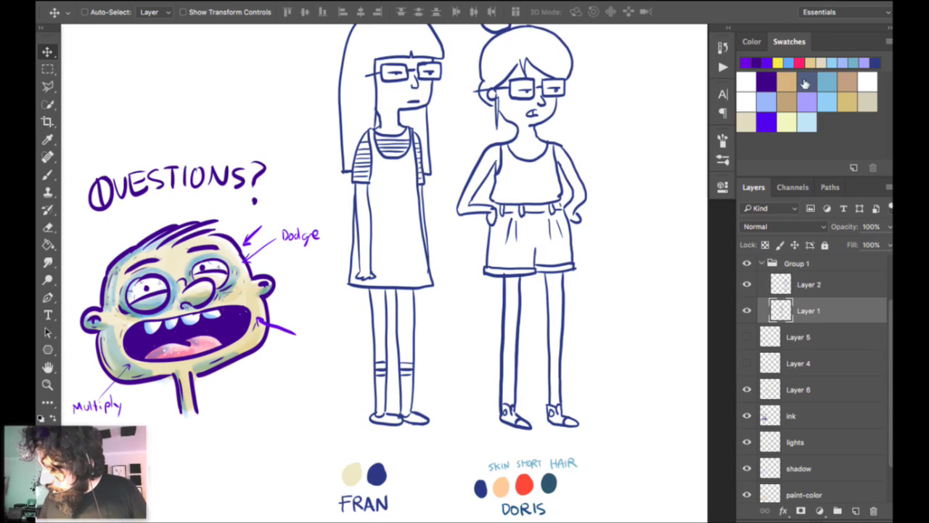
pyautogui.hotkey('alt', '[')
pyautogui.hotkey('ctrl', 'shift', 'alt', 'n')
pyautogui.moveTo(560, 109)
pyautogui.mouseDown()
pyautogui.moveTo(557, 87)
pyautogui.moveTo(554, 120)
pyautogui.mouseUp()
# Sample the cream color from the long-haired girl's palette, choose the 174 px textured brush, and undo a test stroke.
pyautogui.press('b')
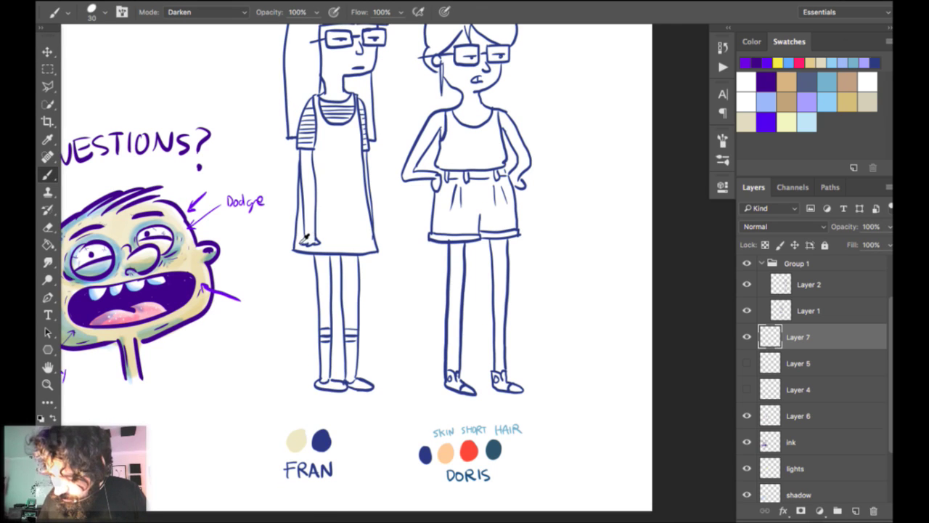
pyautogui.rightClick(334, 197)
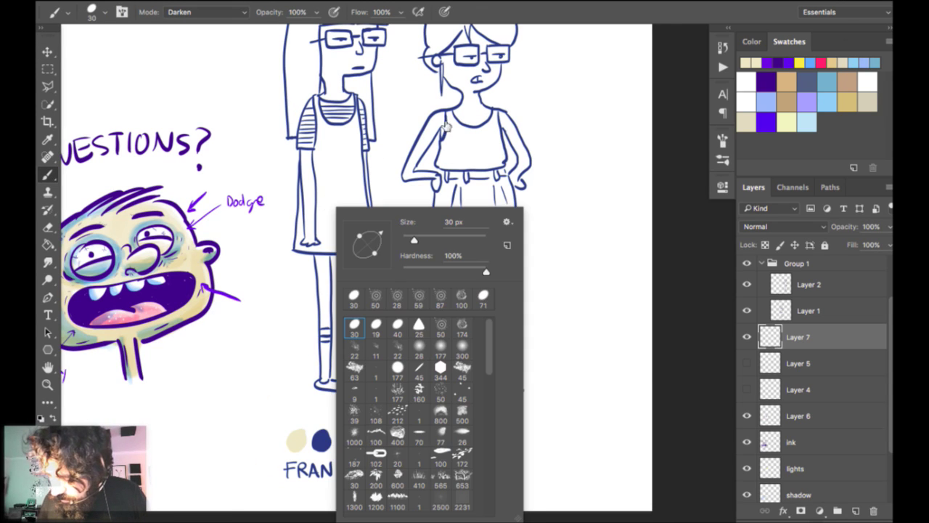
pyautogui.click(376, 297)
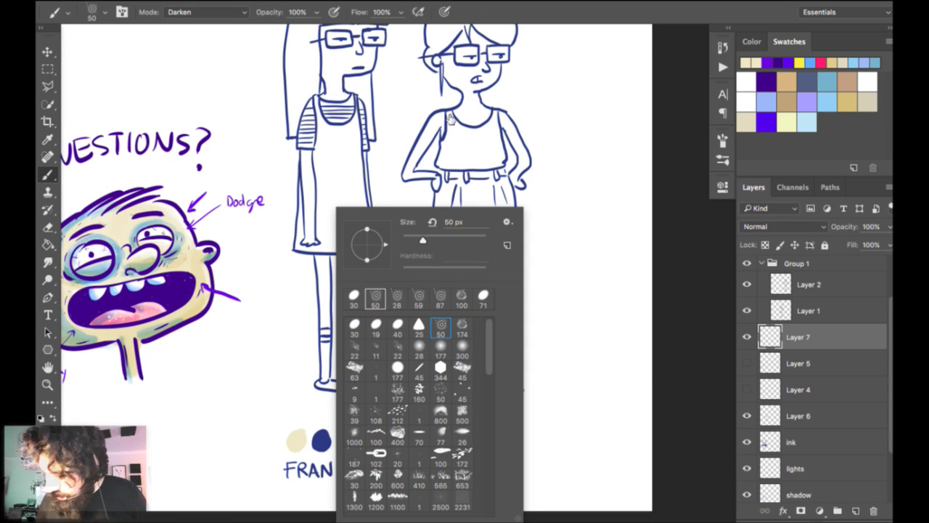
pyautogui.press('.')
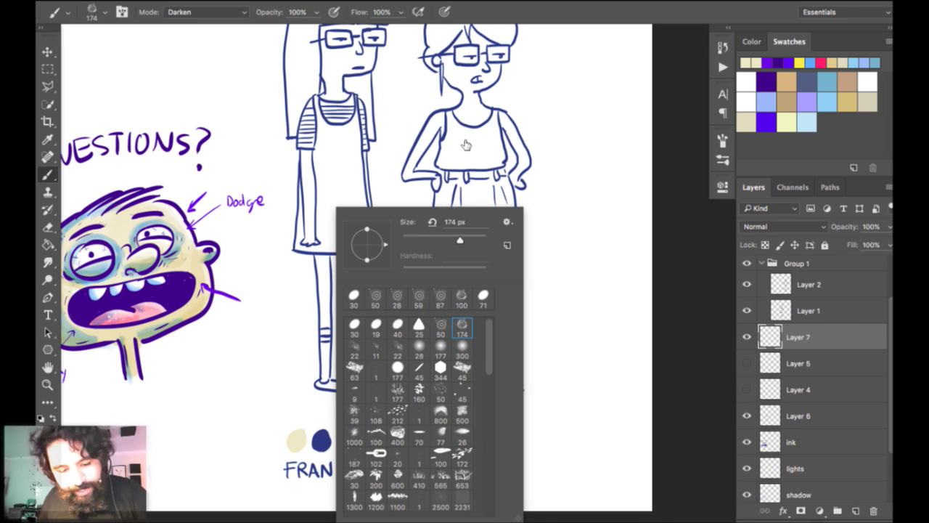
pyautogui.click(576, 89)
pyautogui.moveTo(574, 242); pyautogui.dragTo(587, 355)
pyautogui.press('super+z')
# Paint both of the long-haired girl's legs cream on the new layer beneath the line art.
pyautogui.press('super+plus')
pyautogui.moveTo(436, 46); pyautogui.dragTo(492, 39)
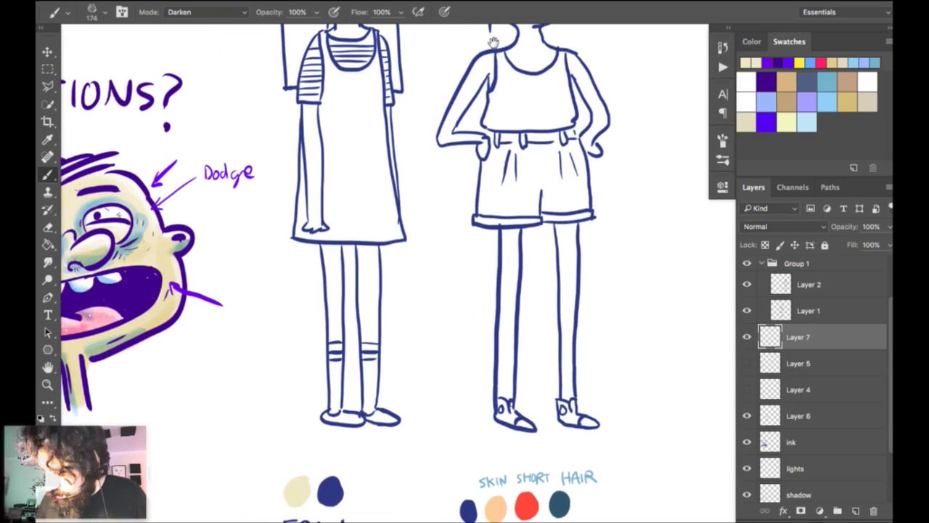
pyautogui.moveTo(331, 250); pyautogui.dragTo(338, 339)
pyautogui.moveTo(367, 248); pyautogui.dragTo(370, 339)
# Reduce the brush size to 118 px and paint the long-haired girl's face and neck cream.
pyautogui.scroll(5, 426, 82)
pyautogui.rightClick(428, 65)
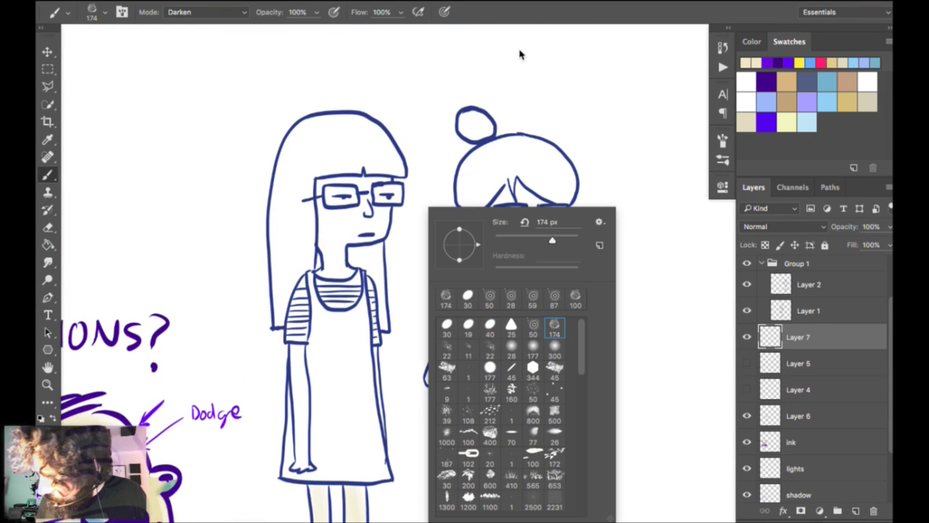
pyautogui.moveTo(323, 3)
pyautogui.mouseDown()
pyautogui.moveTo(330, 63)
pyautogui.moveTo(326, 23)
pyautogui.moveTo(339, 43)
pyautogui.moveTo(331, 68)
pyautogui.moveTo(341, 33)
pyautogui.moveTo(364, 12)
pyautogui.moveTo(343, 33)
pyautogui.moveTo(368, 33)
pyautogui.mouseUp()
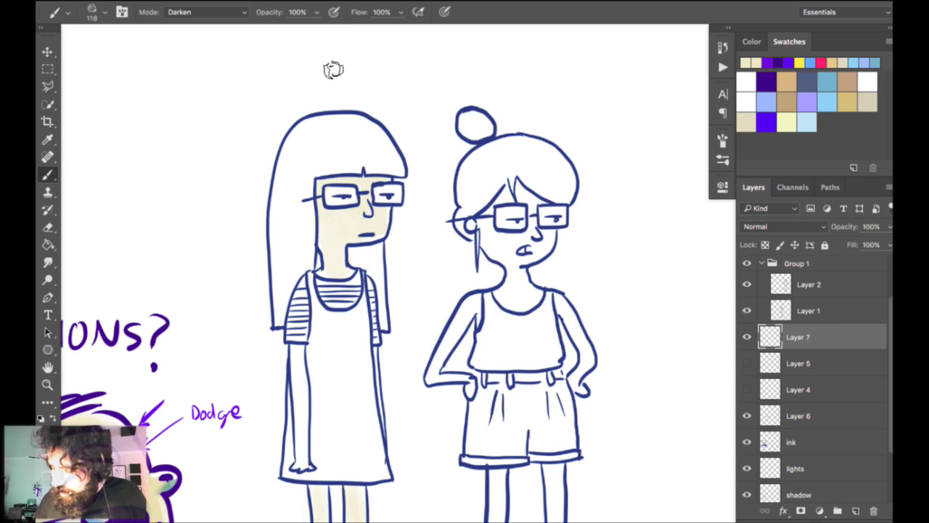
# Paint the long-haired girl's arms cream and reduce the brush size to 79 px.
pyautogui.moveTo(298, 191)
pyautogui.mouseDown()
pyautogui.moveTo(305, 244)
pyautogui.moveTo(297, 154)
pyautogui.moveTo(298, 270)
pyautogui.mouseUp()
pyautogui.rightClick(428, 207)
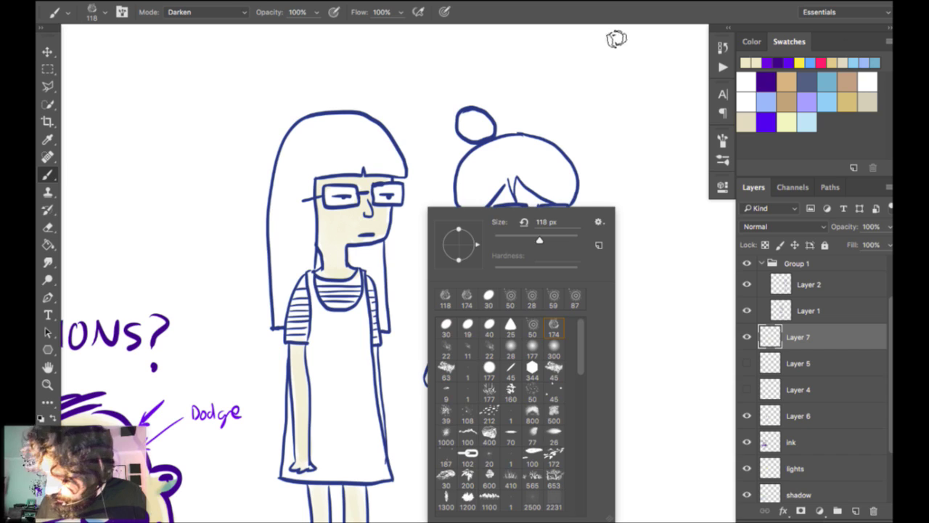
pyautogui.write('79')
pyautogui.press('Return')
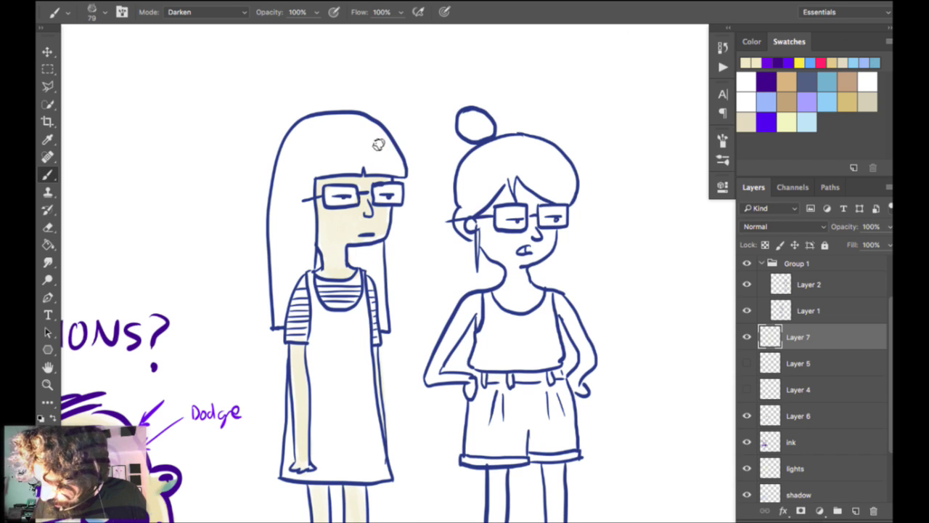
pyautogui.press('e')
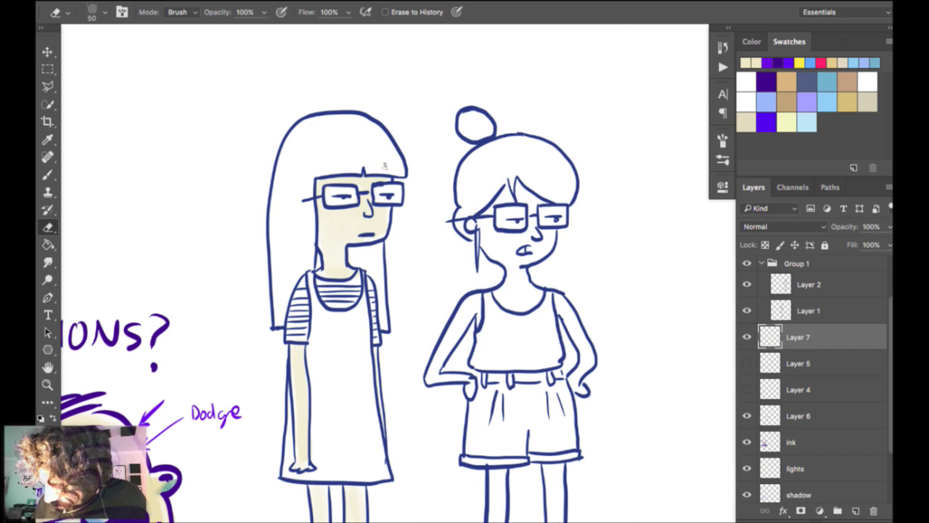
pyautogui.press('b')
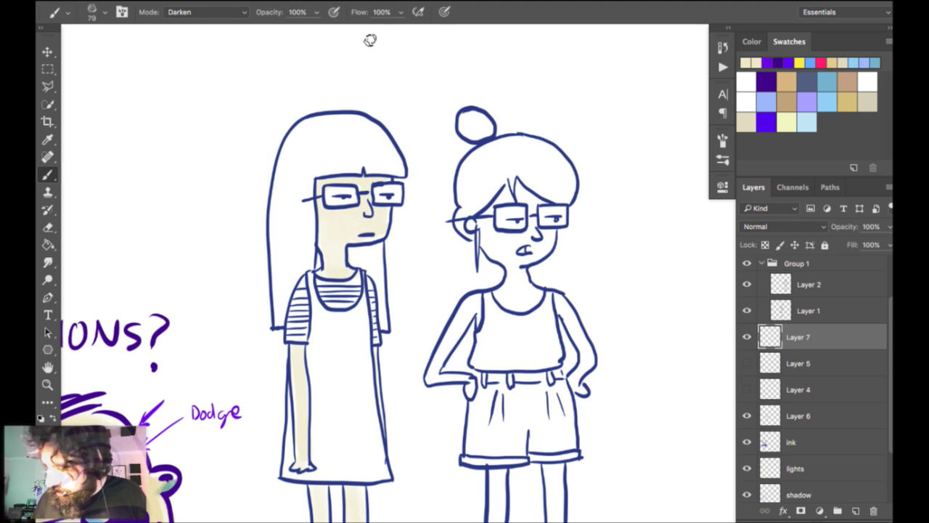
# Sample the navy from the long-haired girl's palette and enlarge the textured brush to 121 px.
pyautogui.scroll(-10, 598, 88)
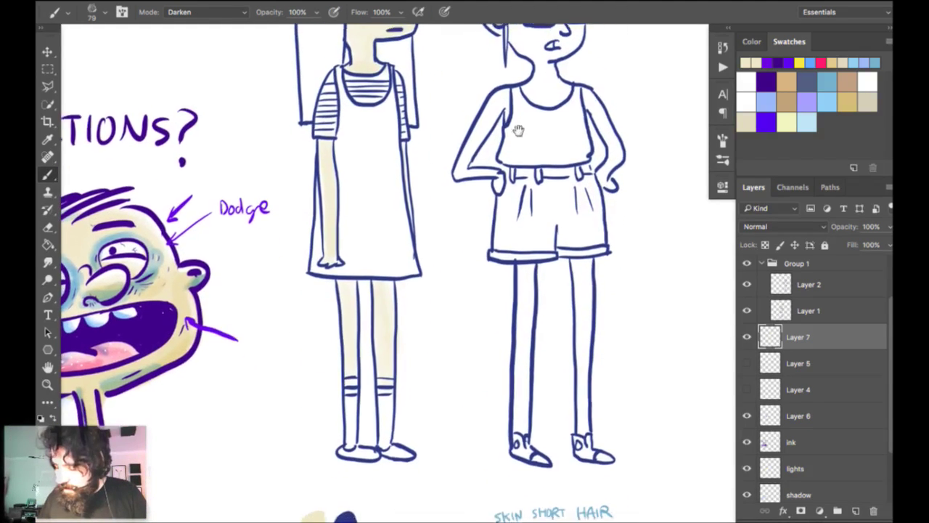
pyautogui.moveTo(516, 146); pyautogui.dragTo(514, 68)
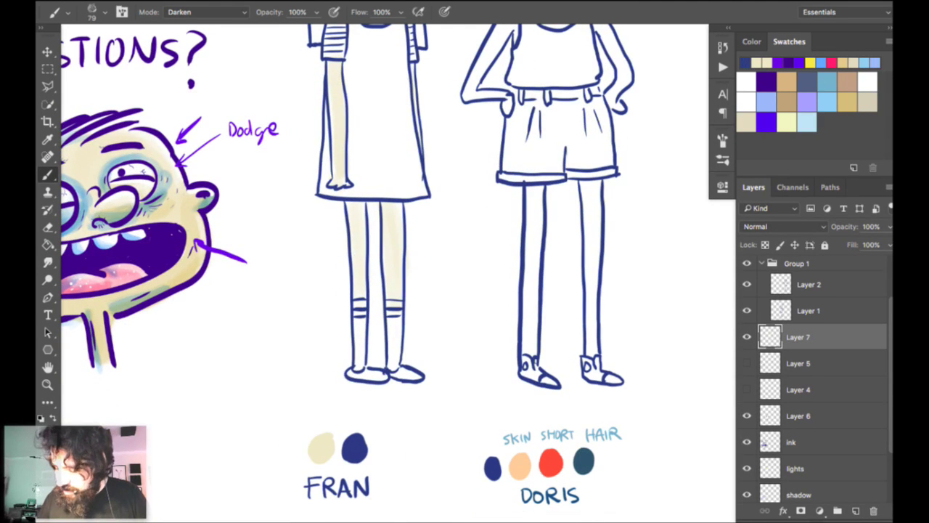
pyautogui.scroll(18, 414, 91)
pyautogui.rightClick(424, 86)
pyautogui.moveTo(535, 240); pyautogui.dragTo(548, 241)
# Paint the long-haired girl's bangs and the long hair on both sides of her face navy.
pyautogui.moveTo(286, 229)
pyautogui.mouseDown()
pyautogui.moveTo(275, 290)
pyautogui.moveTo(290, 326)
pyautogui.moveTo(305, 305)
pyautogui.moveTo(268, 411)
pyautogui.moveTo(305, 240)
pyautogui.moveTo(298, 210)
pyautogui.moveTo(348, 250)
pyautogui.moveTo(381, 247)
pyautogui.moveTo(392, 217)
pyautogui.moveTo(332, 218)
pyautogui.moveTo(358, 209)
pyautogui.mouseUp()
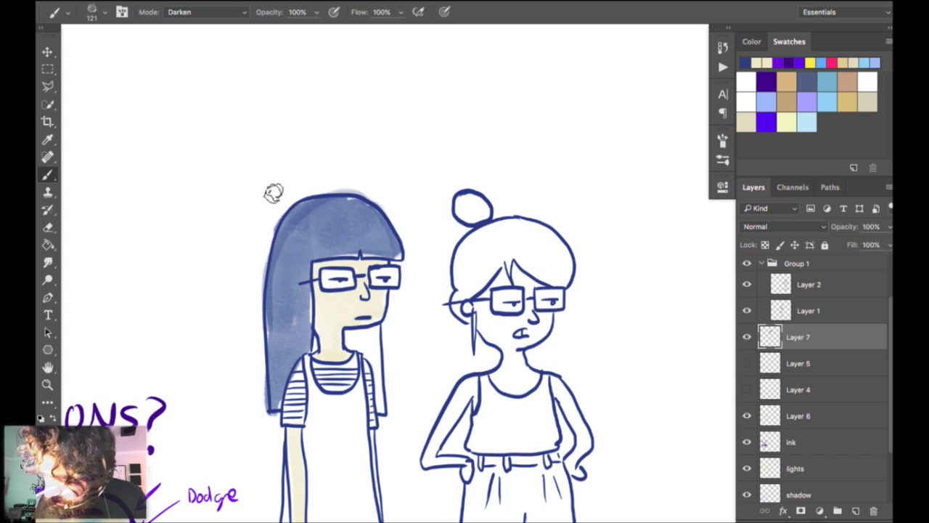
pyautogui.moveTo(277, 392)
pyautogui.mouseDown()
pyautogui.moveTo(299, 323)
pyautogui.moveTo(309, 337)
pyautogui.moveTo(362, 348)
pyautogui.moveTo(378, 374)
pyautogui.moveTo(376, 331)
pyautogui.moveTo(349, 338)
pyautogui.moveTo(373, 342)
pyautogui.moveTo(359, 330)
pyautogui.moveTo(374, 328)
pyautogui.moveTo(369, 345)
pyautogui.moveTo(350, 334)
pyautogui.moveTo(367, 329)
pyautogui.moveTo(315, 339)
pyautogui.moveTo(315, 352)
pyautogui.mouseUp()
pyautogui.scroll(5, 316, 144)
pyautogui.moveTo(454, 108)
pyautogui.mouseDown()
pyautogui.moveTo(498, 25)
pyautogui.moveTo(481, 149)
pyautogui.mouseUp()
# Erase the navy overspill around the outer edges of the long hair with the 50 px eraser.
pyautogui.press('e')
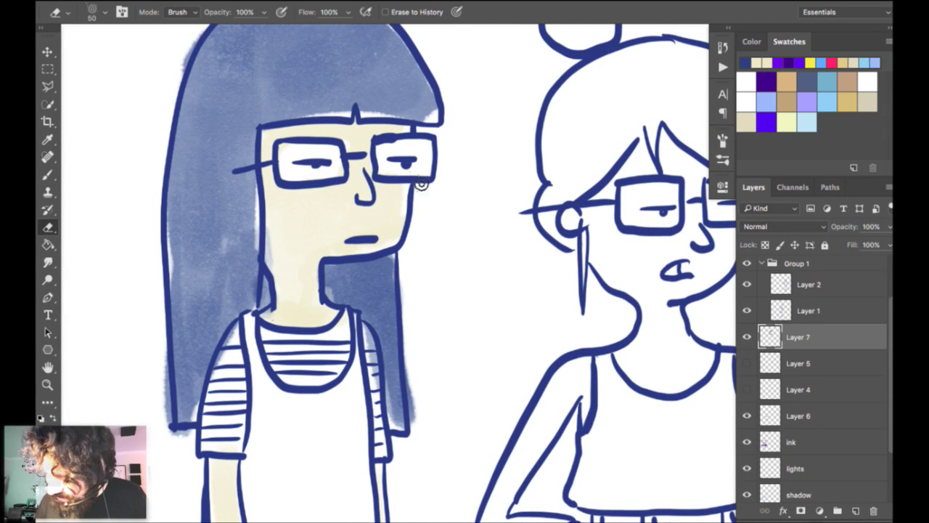
pyautogui.moveTo(414, 320); pyautogui.dragTo(423, 428)
pyautogui.hotkey('ctrl', 'z')
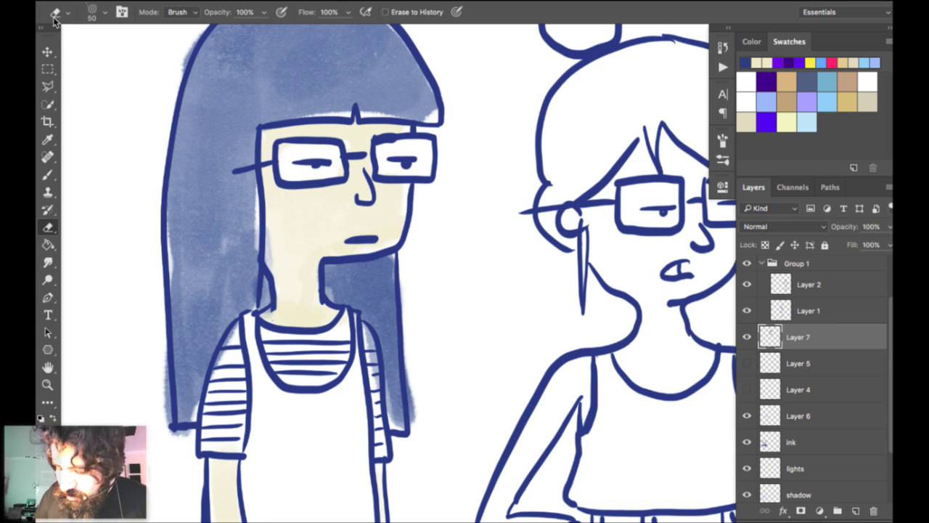
pyautogui.click(48, 227)
pyautogui.click(61, 225)
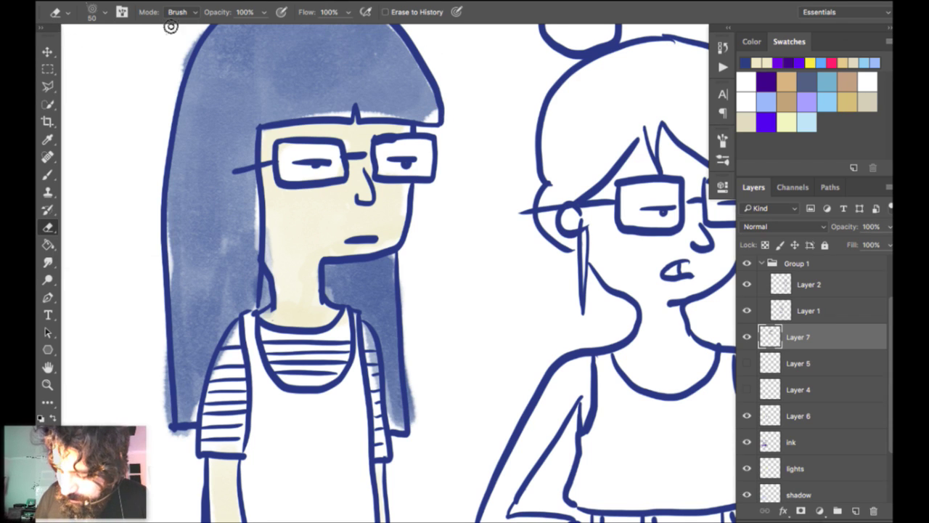
pyautogui.click(48, 227)
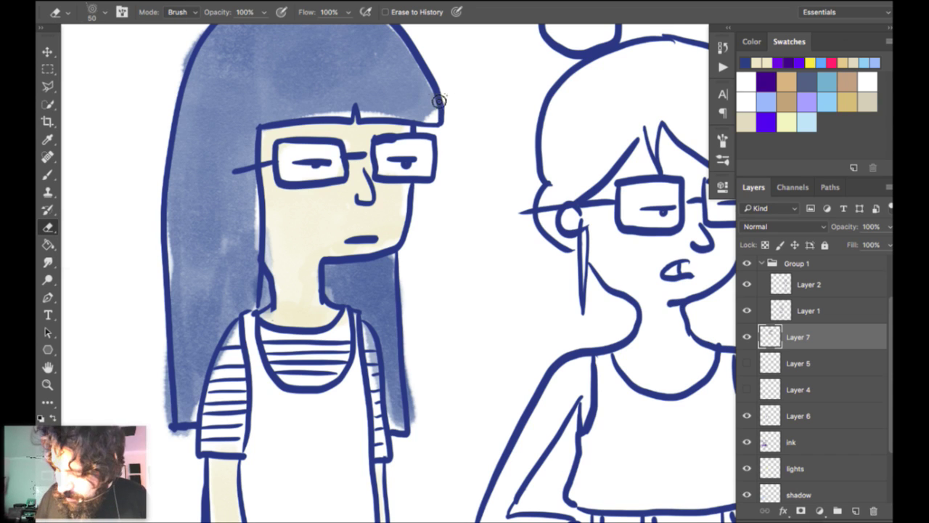
pyautogui.moveTo(411, 334)
pyautogui.mouseDown()
pyautogui.moveTo(415, 424)
pyautogui.moveTo(399, 361)
pyautogui.mouseUp()
pyautogui.moveTo(166, 351); pyautogui.dragTo(182, 434)
pyautogui.moveTo(302, 51); pyautogui.dragTo(381, 233)
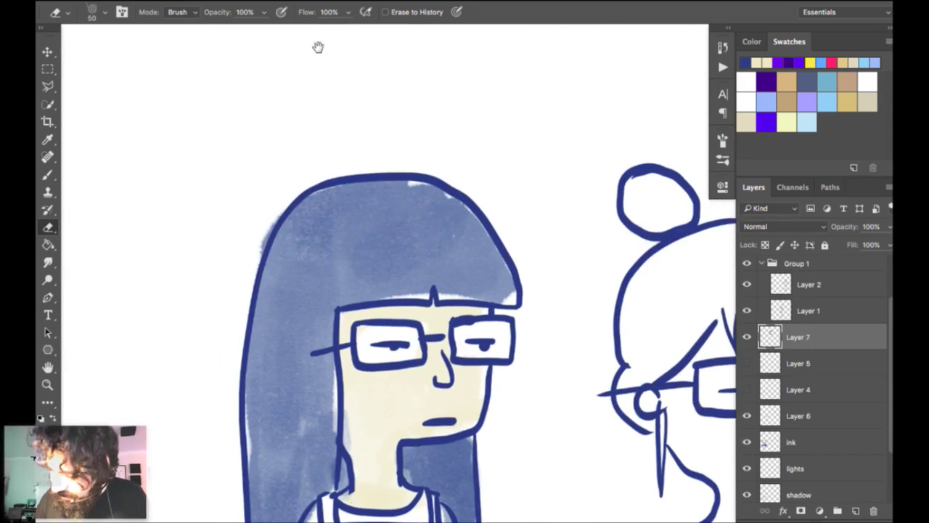
pyautogui.moveTo(268, 254); pyautogui.dragTo(311, 196)
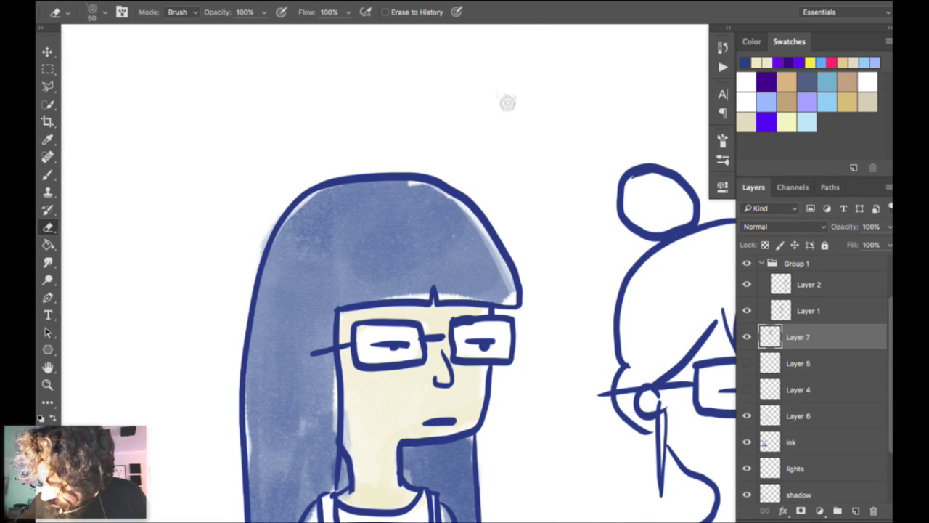
pyautogui.moveTo(521, 110); pyautogui.dragTo(534, 34)
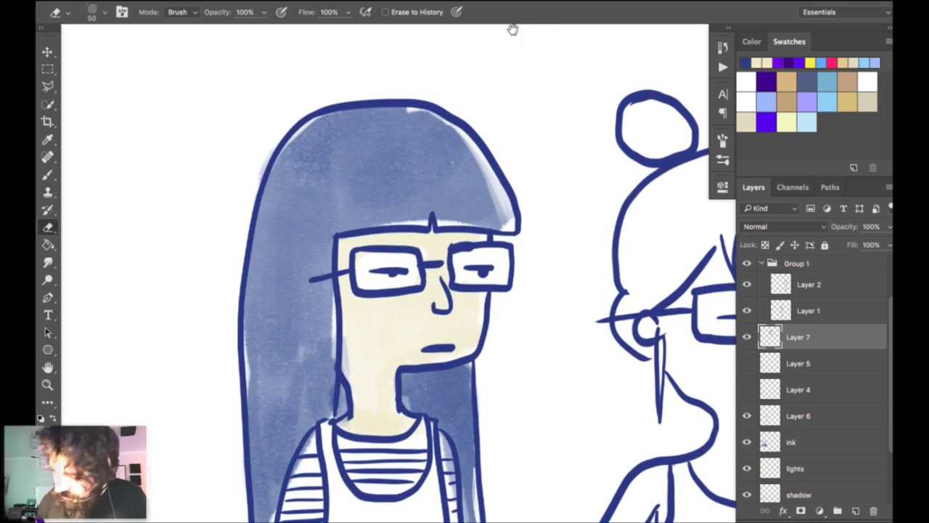
# Reduce the eraser to 38 px and lighten the edges of the long hair beside the face and shoulders.
pyautogui.rightClick(380, 66)
pyautogui.press('Down')
pyautogui.press('Return')
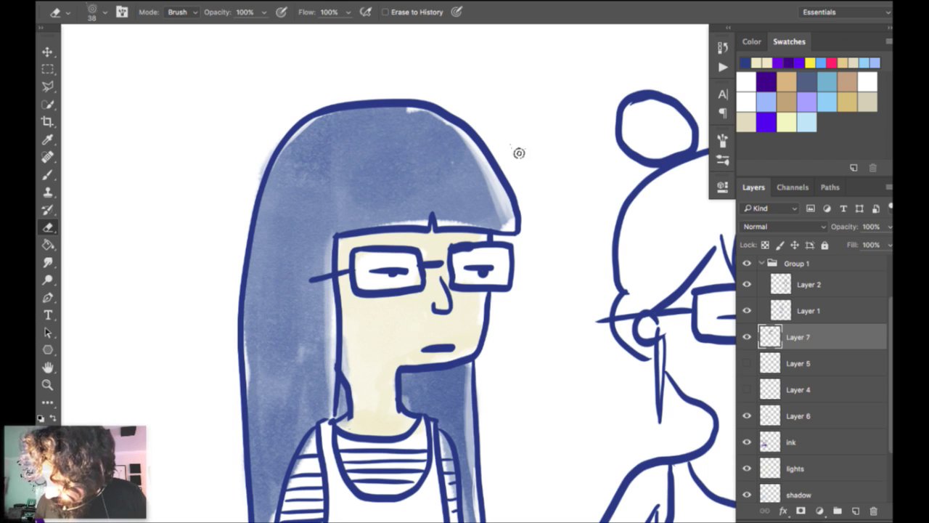
pyautogui.scroll(-5, 511, 153)
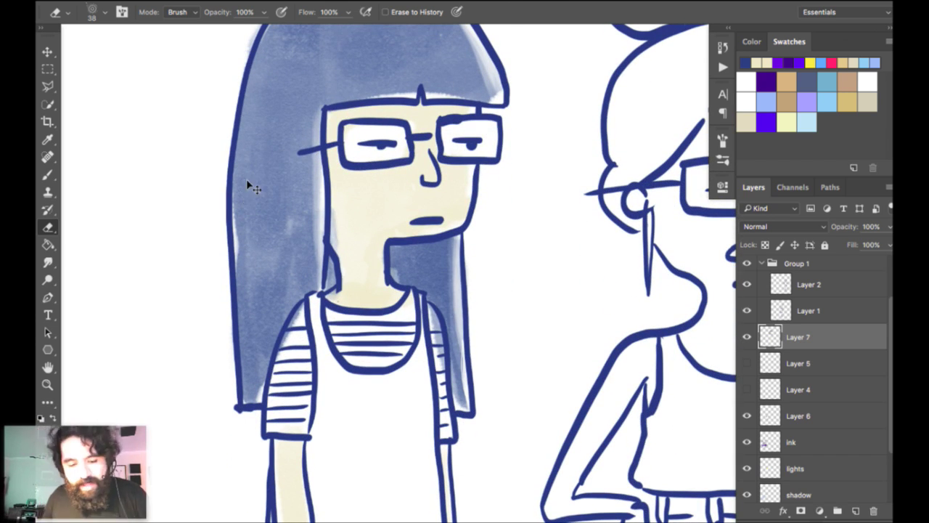
pyautogui.press('super+minus')
pyautogui.press('super+minus')
pyautogui.press('super+equal')
pyautogui.moveTo(554, 11)
pyautogui.mouseDown()
pyautogui.moveTo(532, 52)
pyautogui.moveTo(517, 46)
pyautogui.mouseUp()
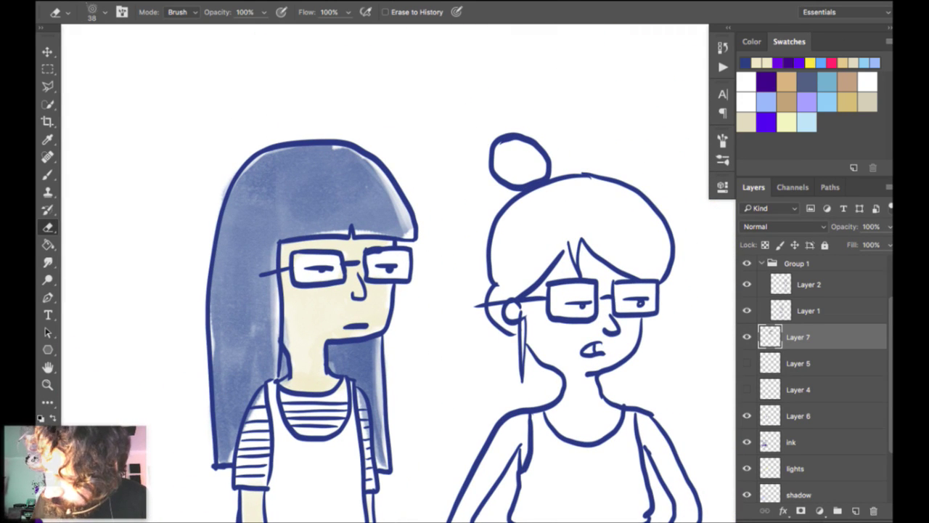
# Sample the red from the bun-haired girl's palette and paint her shorts with the 121 px brush.
pyautogui.press('super+minus')
pyautogui.moveTo(698, 254); pyautogui.dragTo(447, 21)
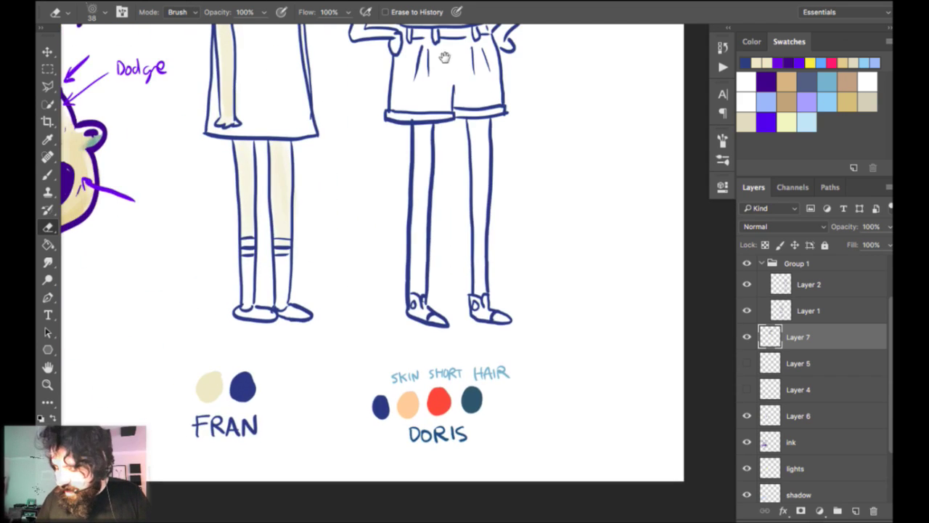
pyautogui.moveTo(444, 58); pyautogui.dragTo(344, 108)
pyautogui.press('b')
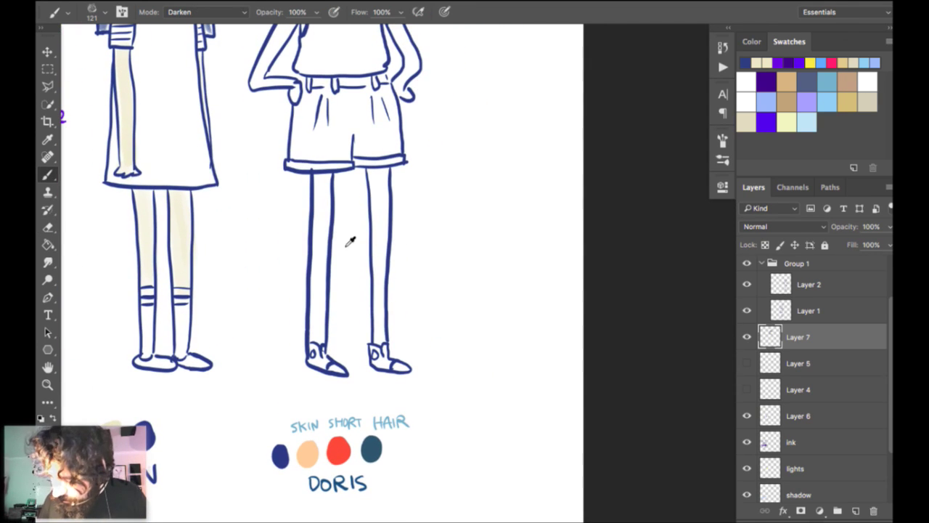
pyautogui.moveTo(344, 108)
pyautogui.mouseDown()
pyautogui.moveTo(373, 313)
pyautogui.moveTo(344, 252)
pyautogui.moveTo(299, 296)
pyautogui.mouseUp()
pyautogui.moveTo(305, 250)
pyautogui.mouseDown()
pyautogui.moveTo(319, 290)
pyautogui.moveTo(305, 268)
pyautogui.moveTo(312, 305)
pyautogui.moveTo(331, 276)
pyautogui.moveTo(341, 290)
pyautogui.moveTo(349, 239)
pyautogui.moveTo(370, 291)
pyautogui.moveTo(392, 247)
pyautogui.mouseUp()
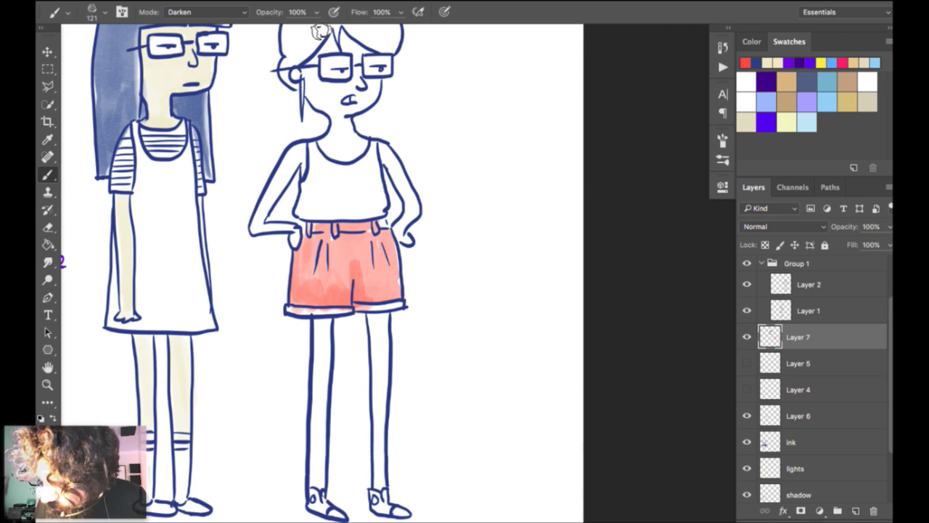
# Sample the peach skin color from the bun-haired girl's palette and paint both of her legs.
pyautogui.press('e')
pyautogui.moveTo(479, 116)
pyautogui.mouseDown()
pyautogui.moveTo(493, 89)
pyautogui.moveTo(472, 75)
pyautogui.mouseUp()
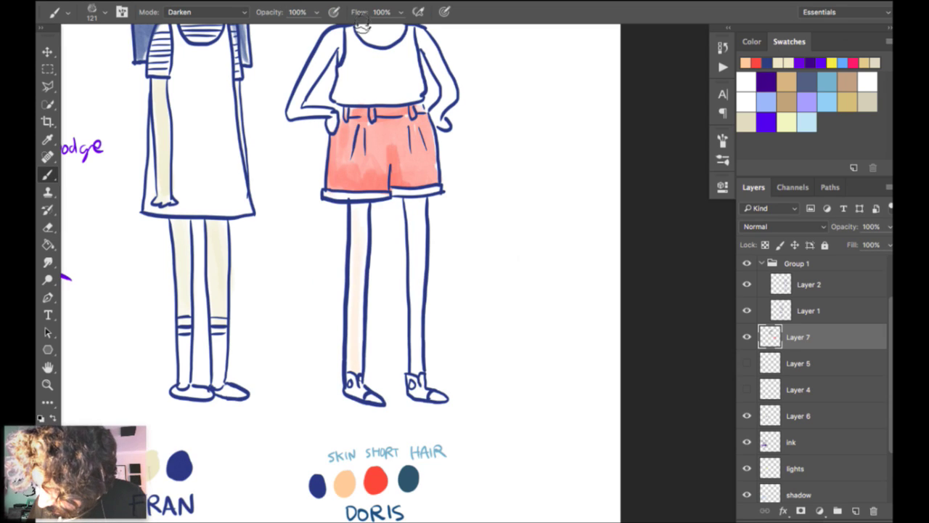
pyautogui.moveTo(412, 203); pyautogui.dragTo(414, 247)
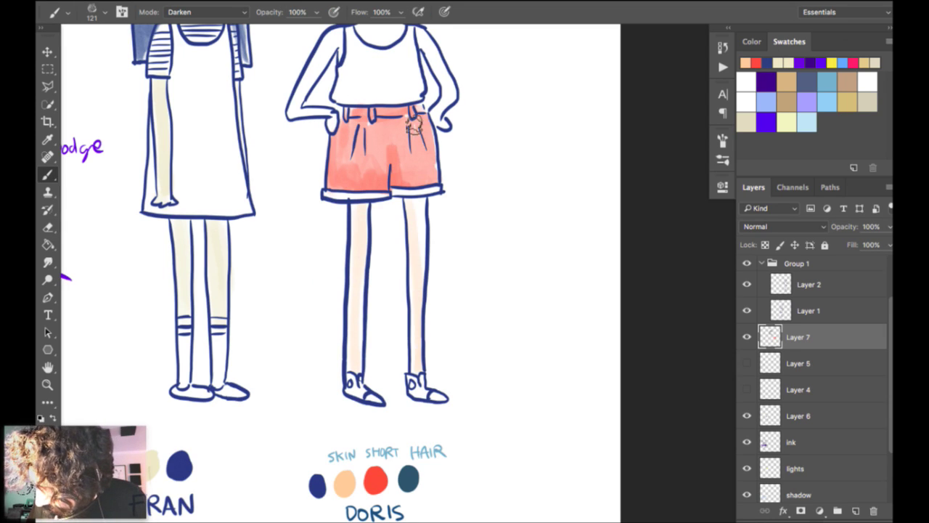
# Paint the bun-haired girl's arms, neck and face peach, and erase the color inside her glasses lenses.
pyautogui.scroll(5, 421, 29)
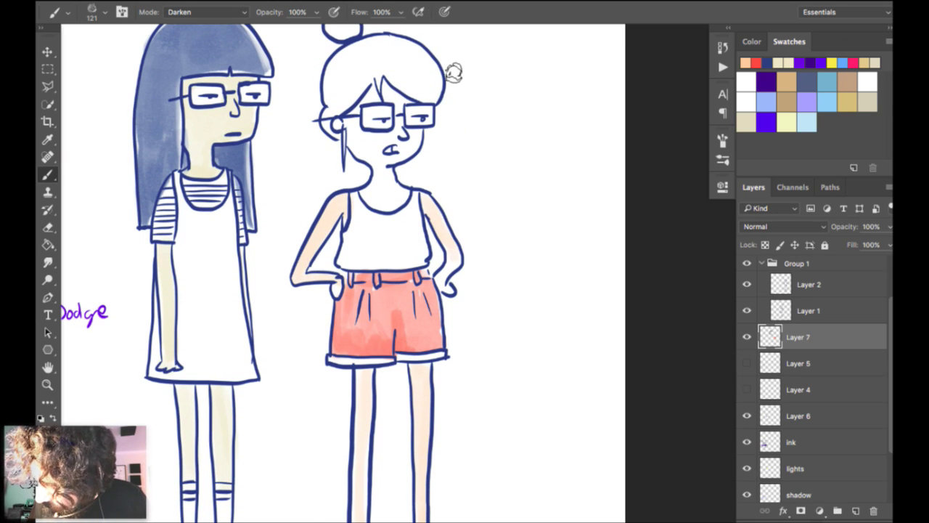
pyautogui.moveTo(373, 173); pyautogui.dragTo(399, 200)
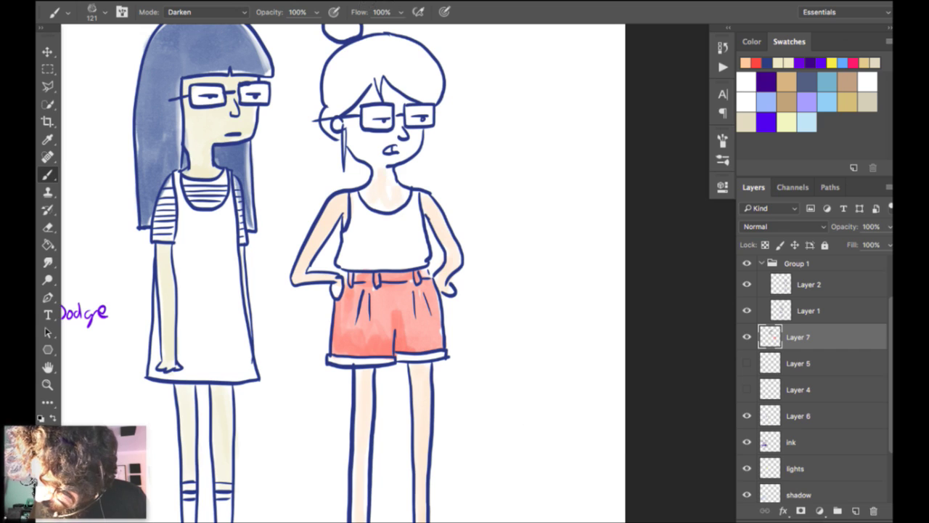
pyautogui.moveTo(378, 145); pyautogui.dragTo(359, 164)
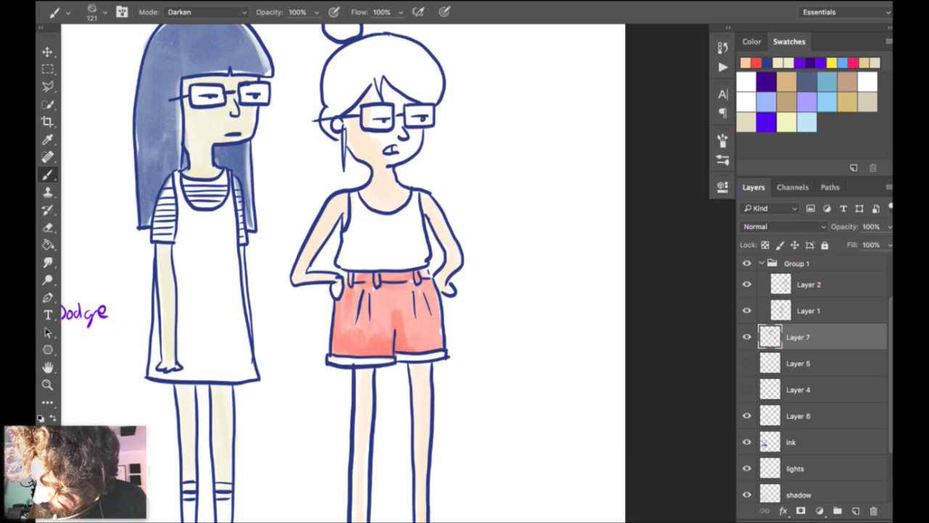
pyautogui.moveTo(394, 131); pyautogui.dragTo(412, 149)
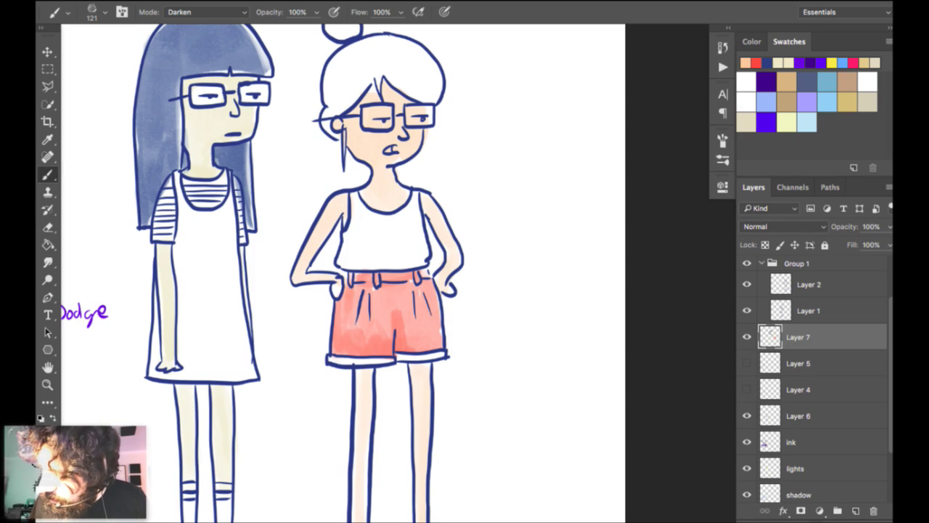
pyautogui.press('r')
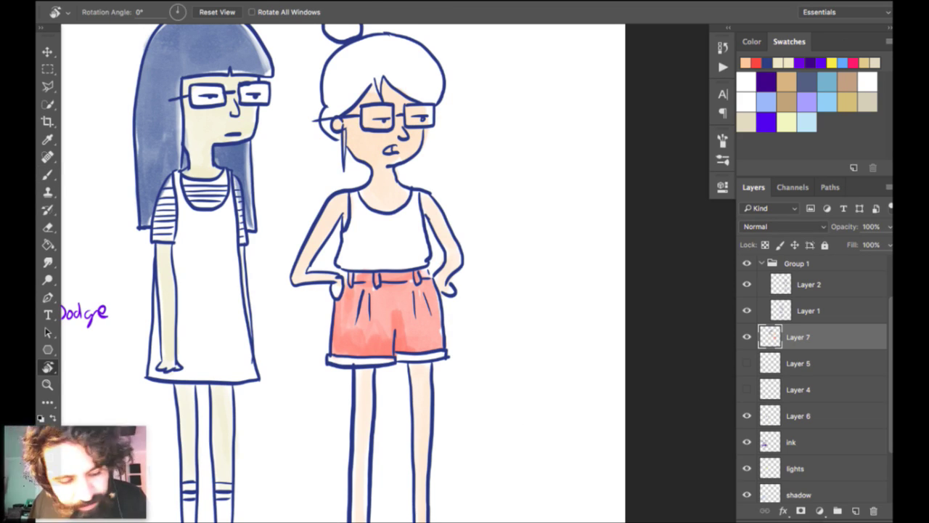
pyautogui.press('e')
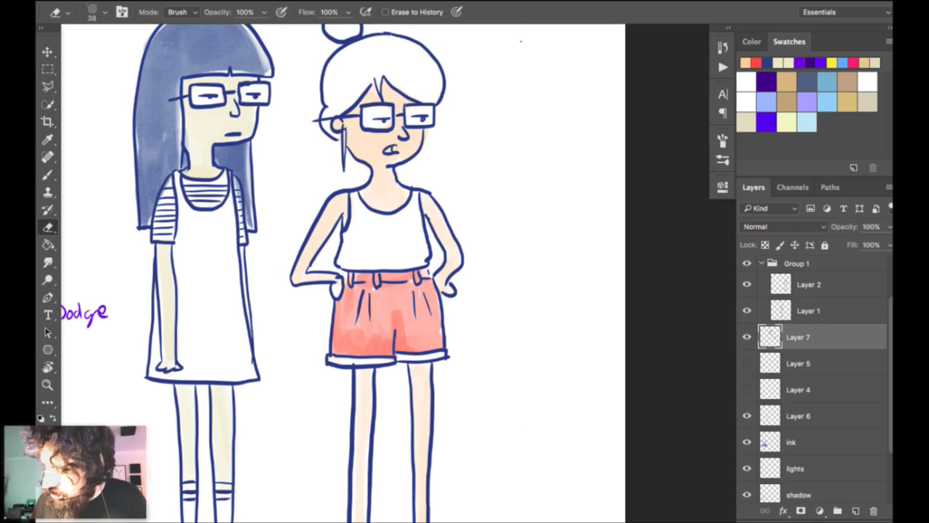
# Sample the dark teal hair color from the bun-haired girl's palette and paint her hair and bun.
pyautogui.scroll(-8, 521, 34)
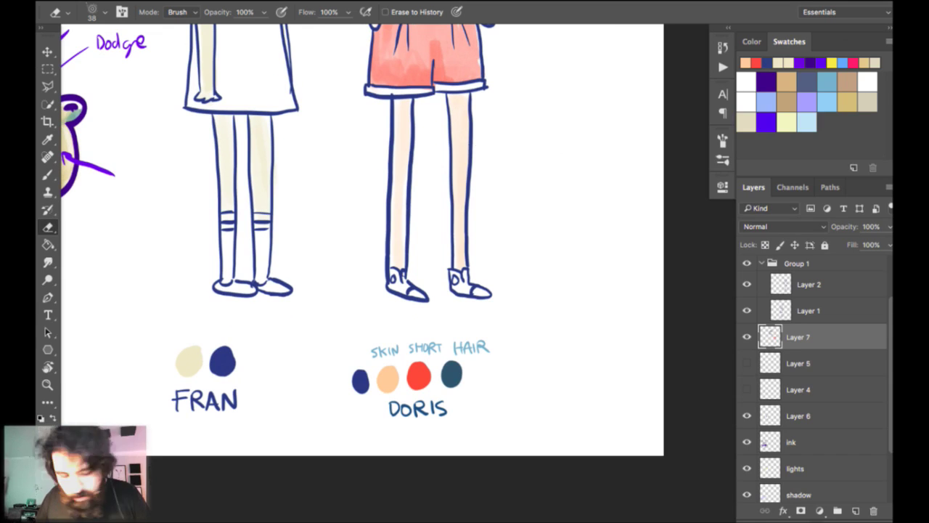
pyautogui.press('b')
pyautogui.keyDown('alt'); pyautogui.click(451, 371); pyautogui.keyUp('alt')
pyautogui.scroll(10, 500, 42)
pyautogui.scroll(1, 500, 42)
pyautogui.scroll(-1, 499, 42)
pyautogui.moveTo(375, 106)
pyautogui.mouseDown()
pyautogui.moveTo(338, 162)
pyautogui.moveTo(378, 113)
pyautogui.moveTo(392, 125)
pyautogui.moveTo(363, 135)
pyautogui.moveTo(338, 188)
pyautogui.moveTo(359, 156)
pyautogui.moveTo(411, 145)
pyautogui.moveTo(439, 156)
pyautogui.moveTo(445, 131)
pyautogui.moveTo(383, 101)
pyautogui.mouseUp()
pyautogui.moveTo(440, 164); pyautogui.dragTo(449, 132)
pyautogui.moveTo(392, 122)
pyautogui.mouseDown()
pyautogui.moveTo(384, 137)
pyautogui.moveTo(362, 142)
pyautogui.moveTo(355, 116)
pyautogui.moveTo(360, 158)
pyautogui.moveTo(373, 144)
pyautogui.moveTo(403, 144)
pyautogui.moveTo(436, 162)
pyautogui.mouseUp()
pyautogui.moveTo(335, 143); pyautogui.dragTo(339, 197)
pyautogui.moveTo(338, 79)
pyautogui.mouseDown()
pyautogui.moveTo(347, 99)
pyautogui.moveTo(363, 81)
pyautogui.moveTo(355, 98)
pyautogui.moveTo(338, 87)
pyautogui.mouseUp()
# Reduce the brush size to 73 px and paint both of the bun-haired girl's shoes dark teal.
pyautogui.scroll(-5, 539, 31)
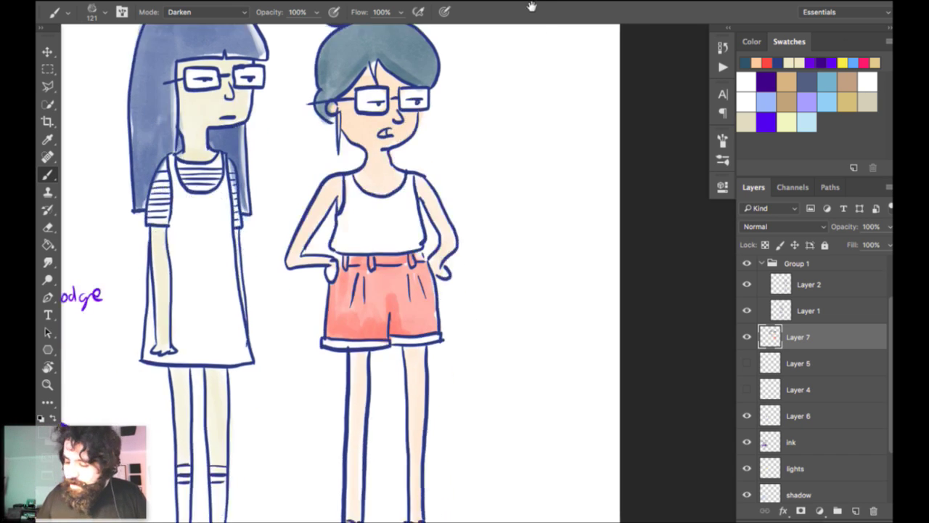
pyautogui.scroll(-3, 376, 149)
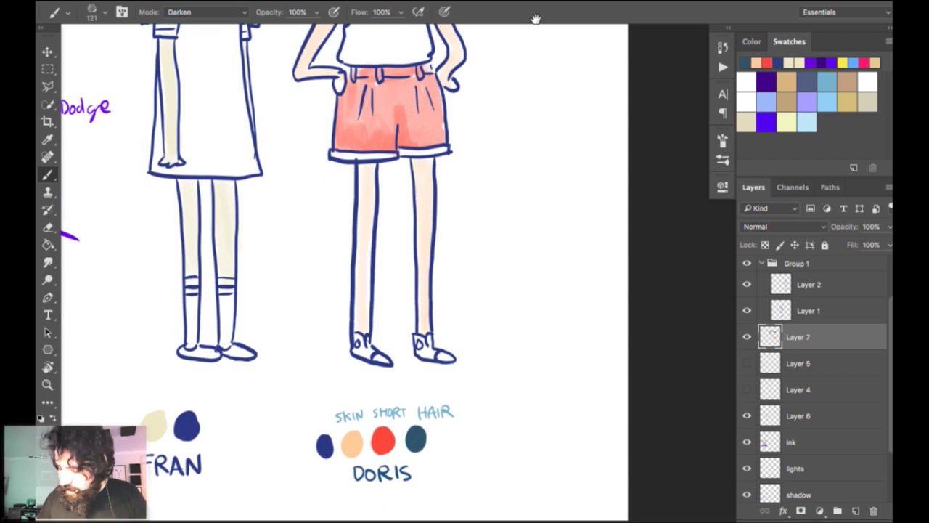
pyautogui.rightClick(387, 130)
pyautogui.moveTo(518, 240); pyautogui.dragTo(503, 239)
pyautogui.moveTo(363, 335)
pyautogui.mouseDown()
pyautogui.moveTo(369, 344)
pyautogui.moveTo(360, 349)
pyautogui.mouseUp()
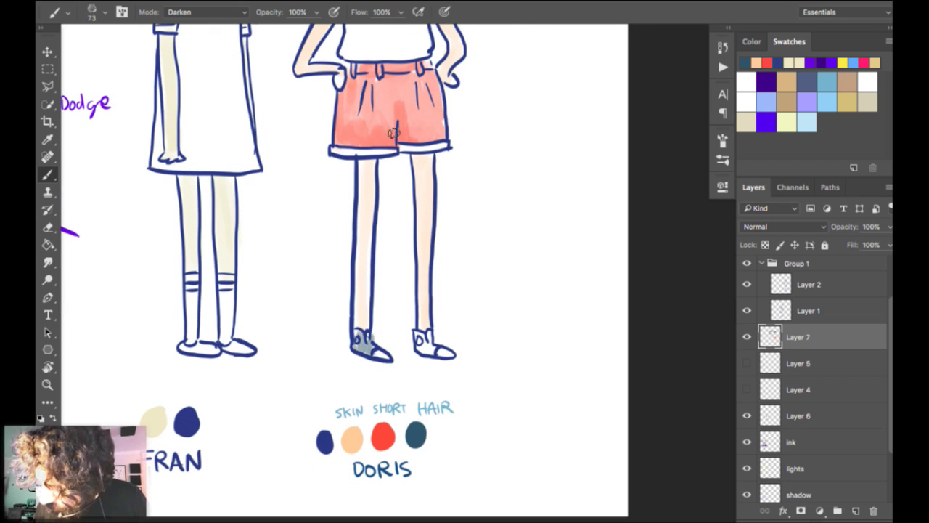
pyautogui.moveTo(422, 336); pyautogui.dragTo(429, 347)
# Examine the whole canvas, including the annotated head and the two colored full-length characters.
pyautogui.press('super+minus')
pyautogui.press('super+minus')
pyautogui.press('super+minus')
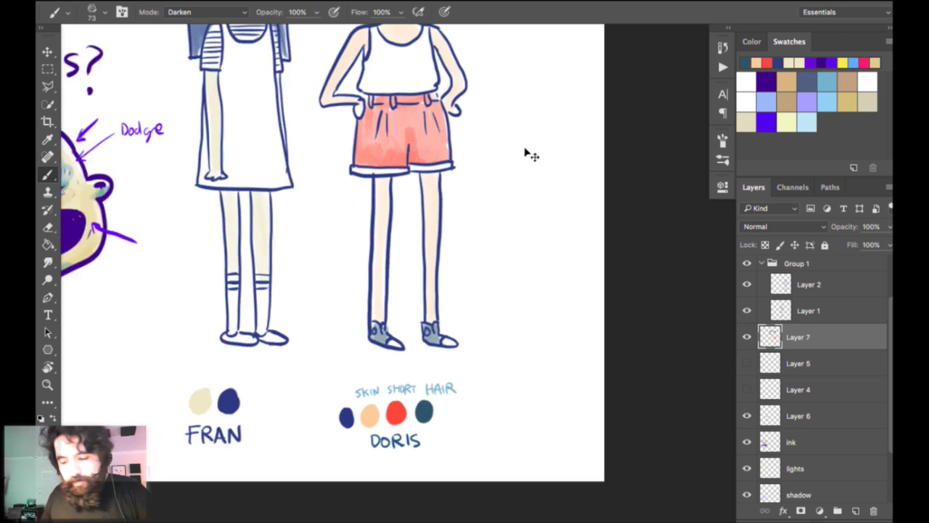
pyautogui.moveTo(488, 109); pyautogui.dragTo(501, 165)
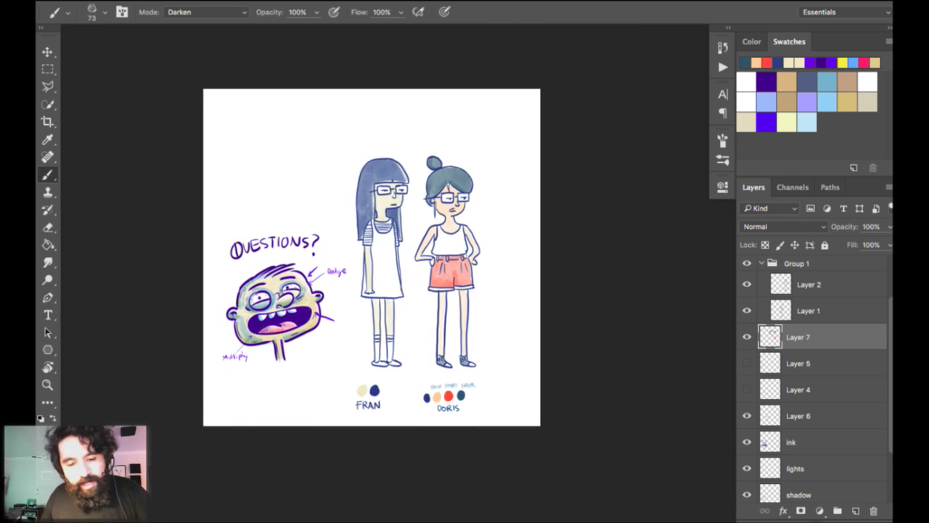
pyautogui.press('super+plus')
pyautogui.press('super+plus')
pyautogui.moveTo(502, 63)
pyautogui.mouseDown()
pyautogui.moveTo(573, 70)
pyautogui.moveTo(599, 59)
pyautogui.mouseUp()
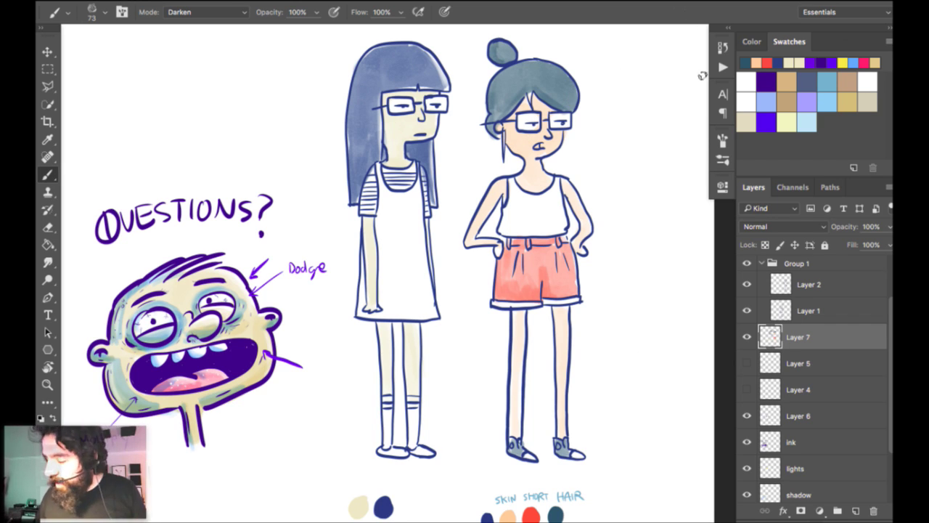
pyautogui.moveTo(643, 77); pyautogui.dragTo(586, 83)
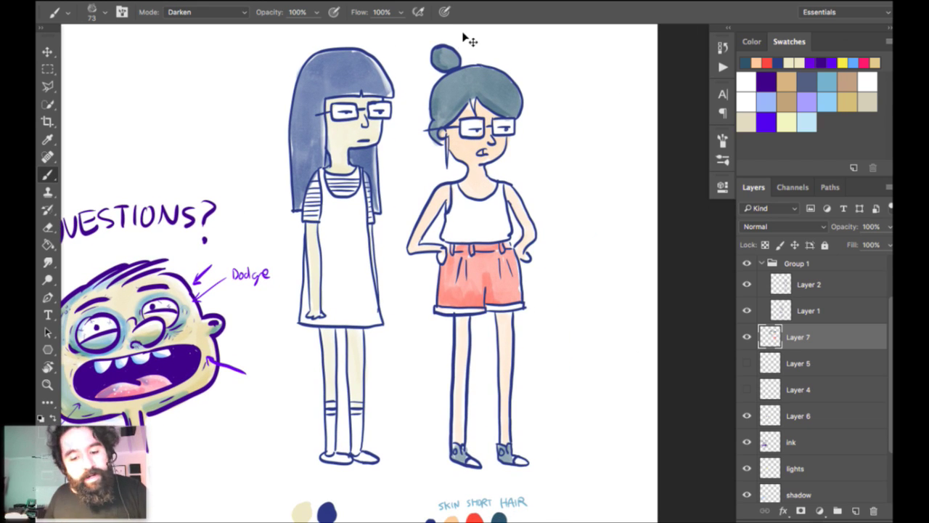
pyautogui.hotkey('ctrl', '0')
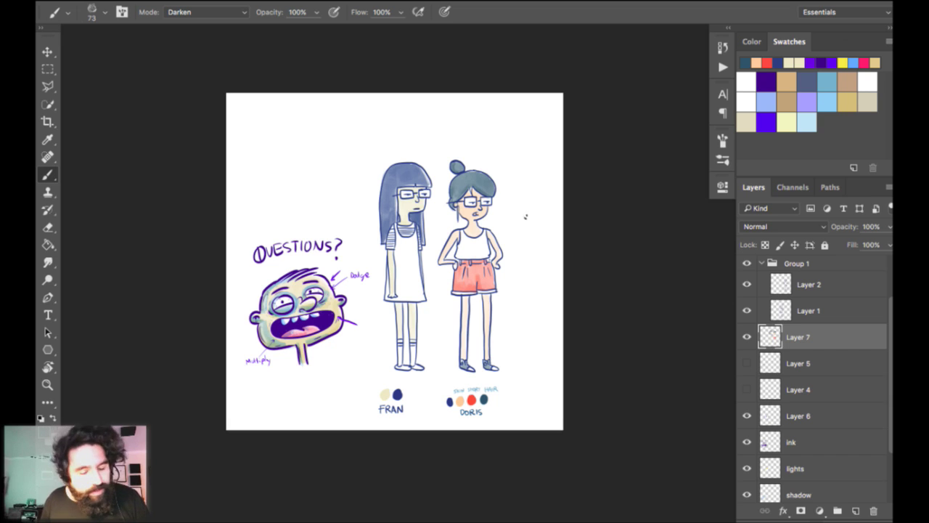
pyautogui.hotkey('ctrl', '+')
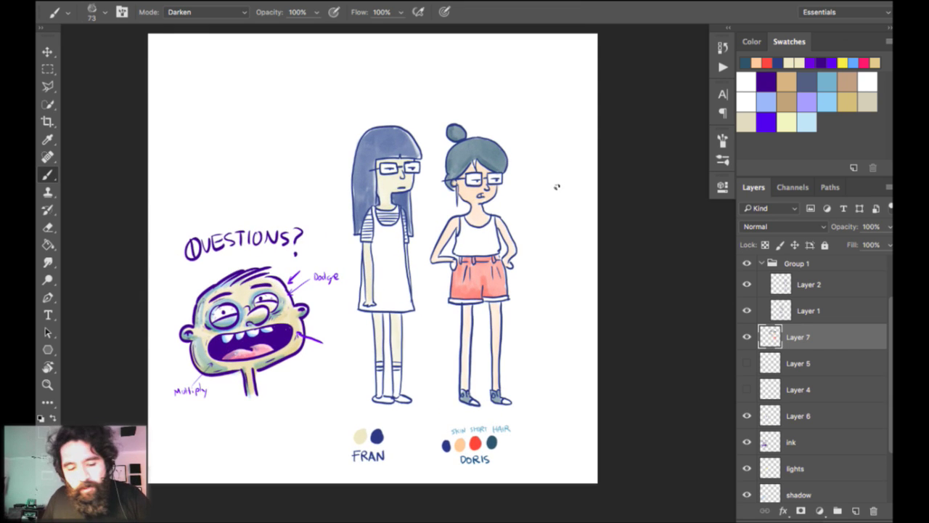
pyautogui.hotkey('ctrl', '+')
pyautogui.moveTo(531, 226); pyautogui.dragTo(607, 148)
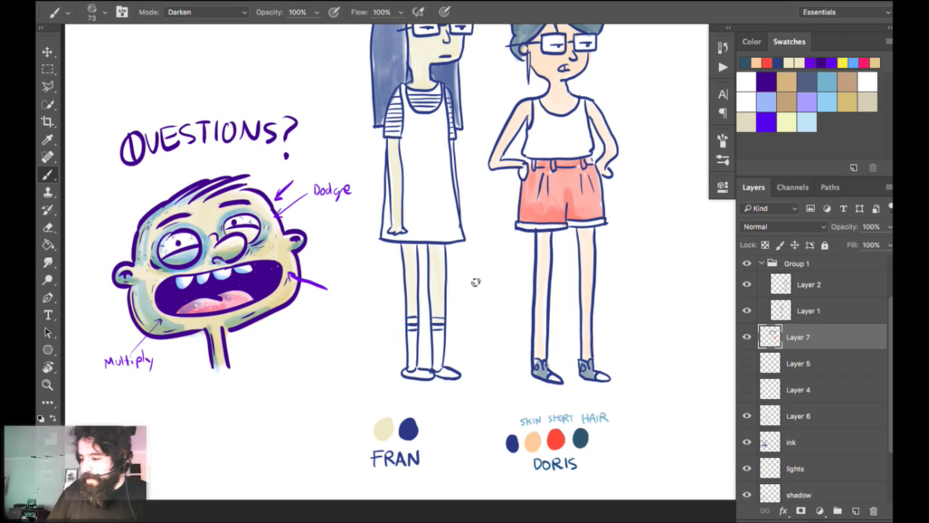
# Start saving the brush set and create an assets folder inside the livestreaming folder of Sketch Together.
pyautogui.rightClick(360, 159)
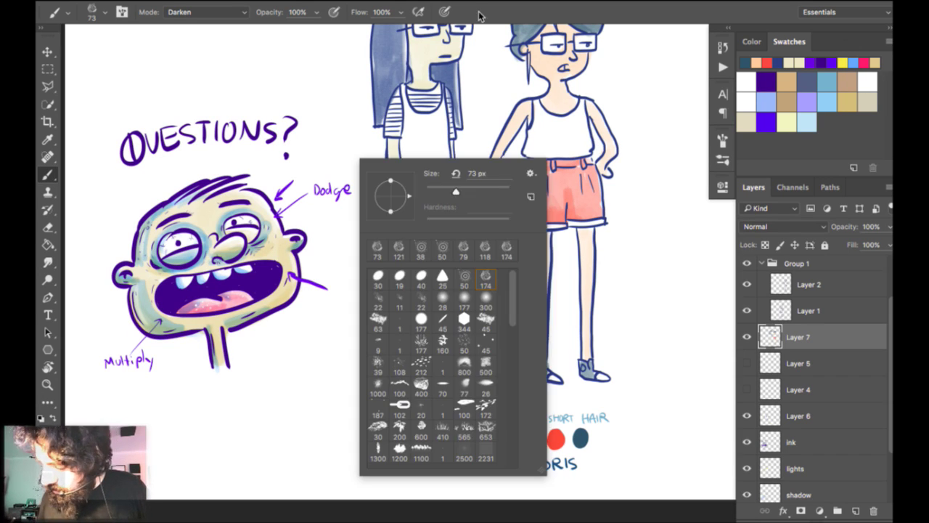
pyautogui.click(530, 173)
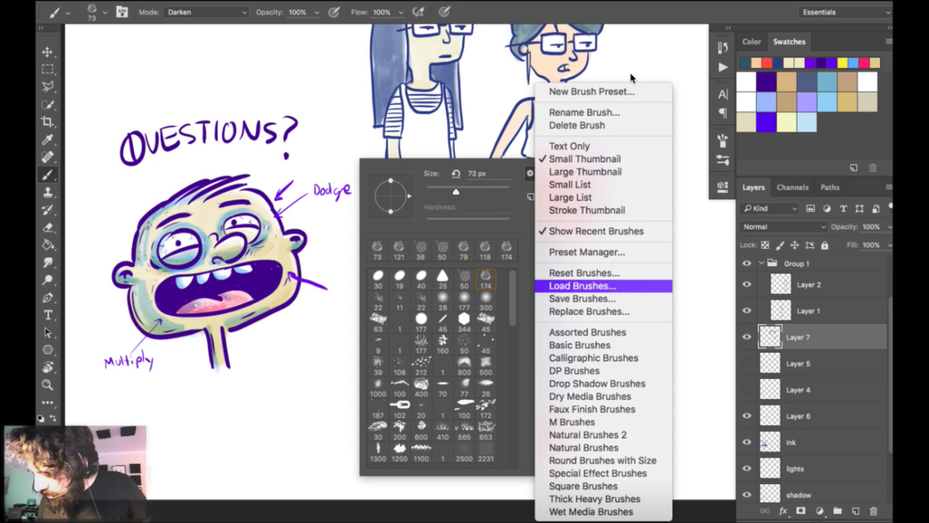
pyautogui.press('Return')
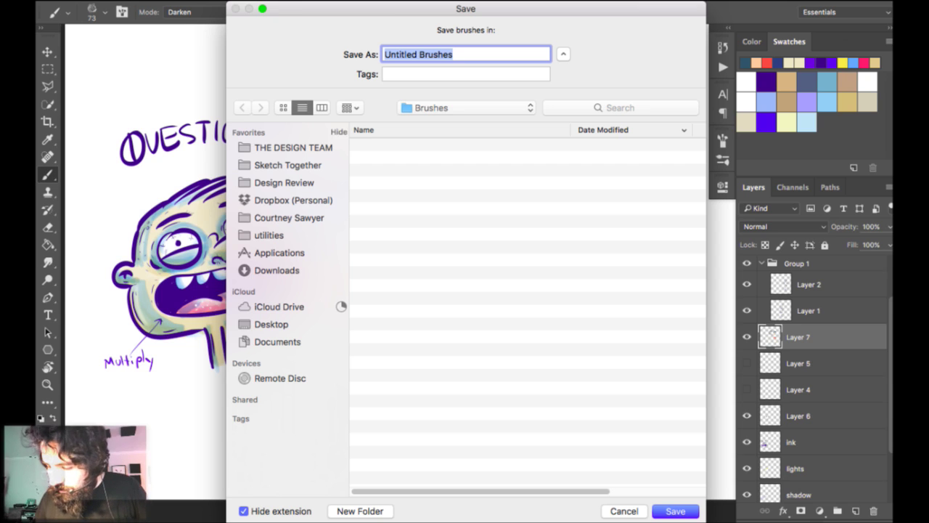
pyautogui.click(287, 165)
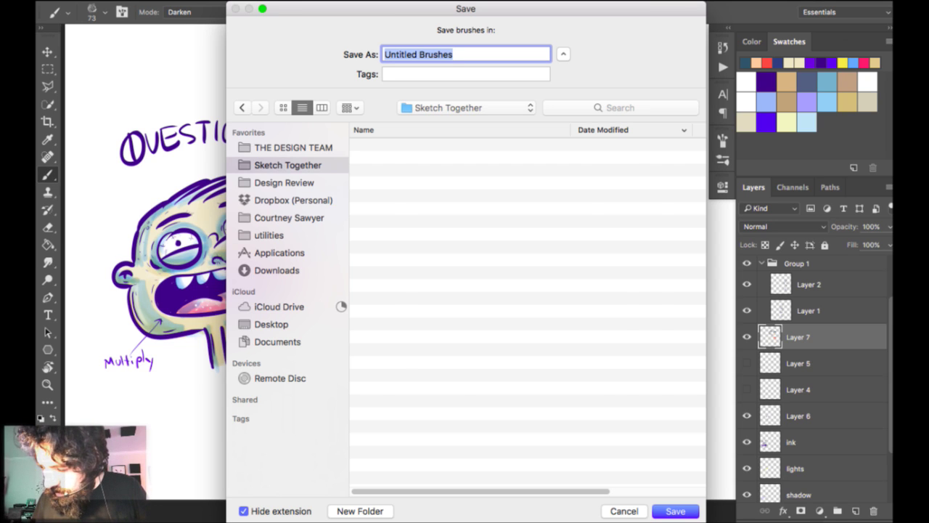
pyautogui.doubleClick(405, 159)
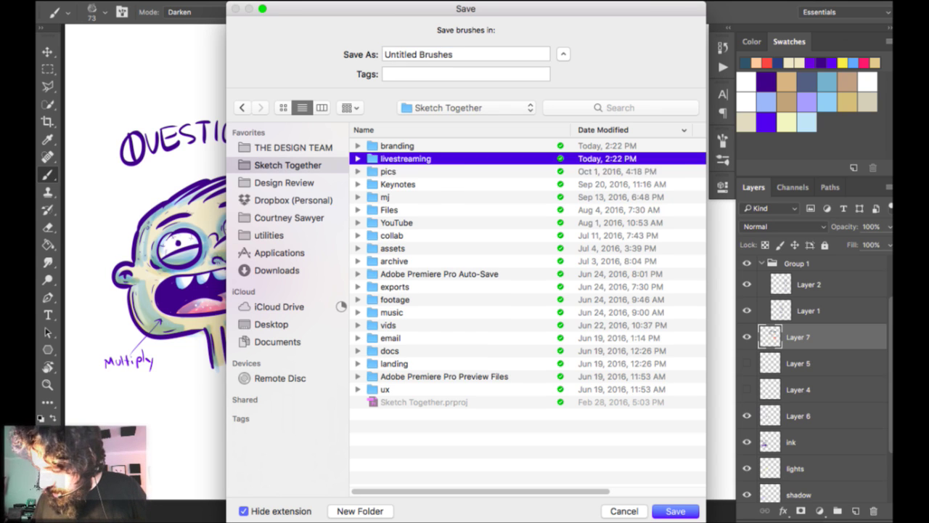
pyautogui.press('super+shift+n')
pyautogui.write('assets')
pyautogui.press('Return')
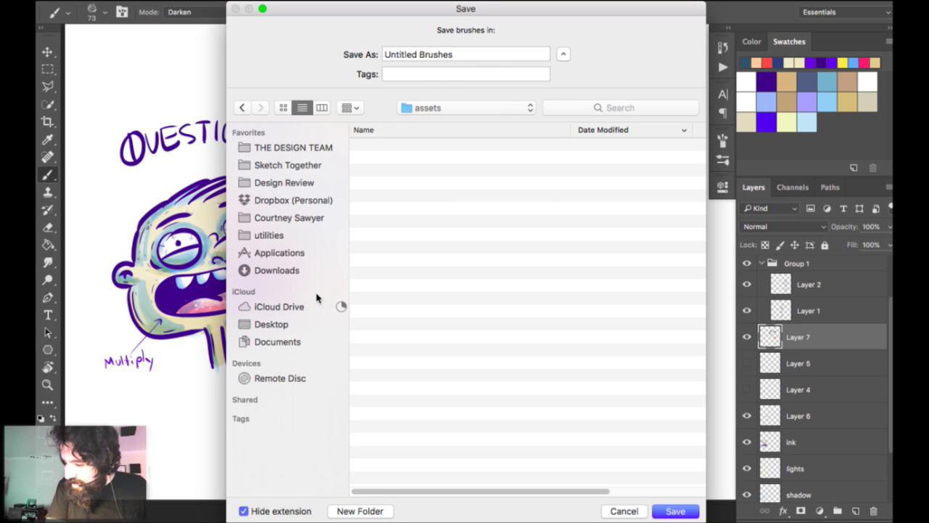
# Name the brush set pabs-brushes and save it in the assets folder.
pyautogui.press('Tab')
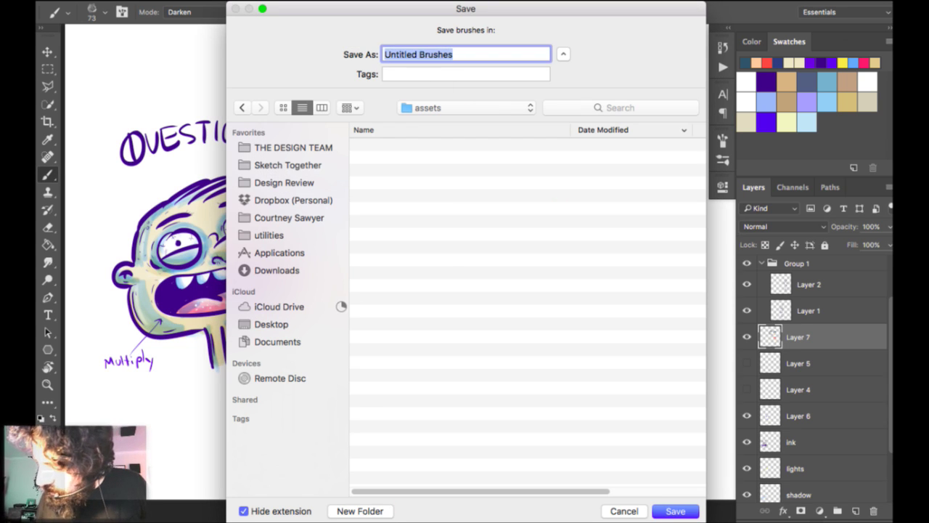
pyautogui.write('pabs-b')
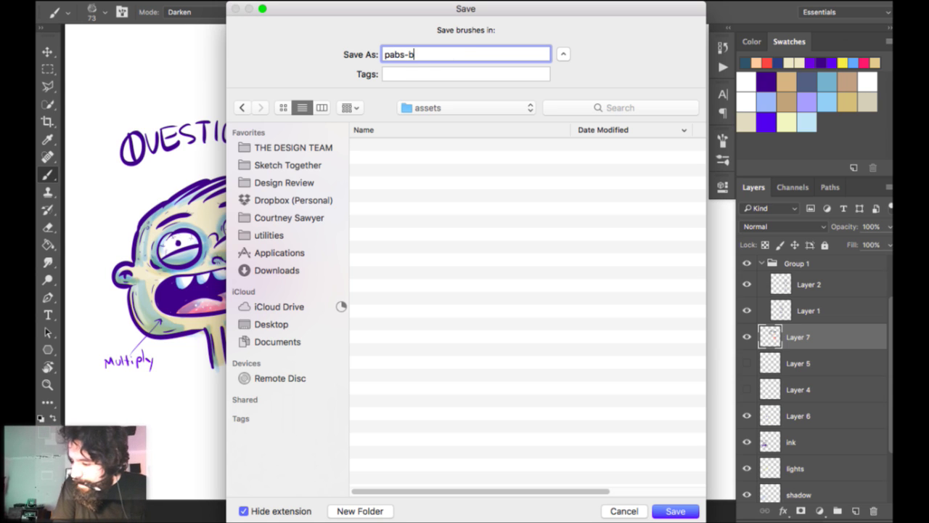
pyautogui.write('rushes')
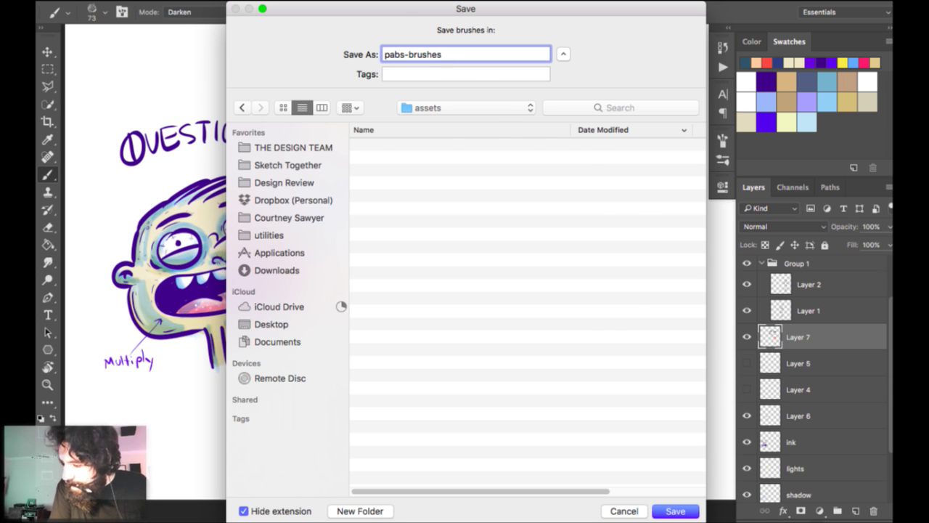
pyautogui.press('Return')
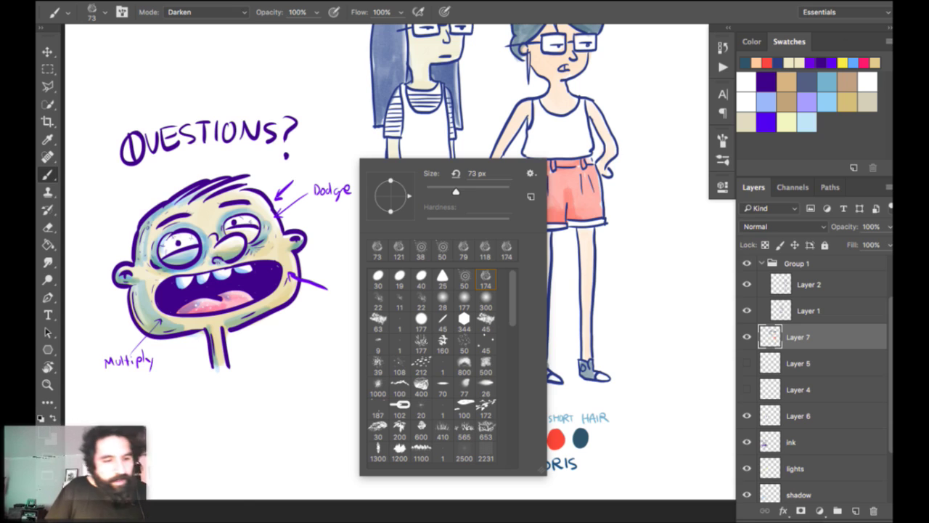
# Switch to Finder and locate pabs-brushes.abr in the assets folder inside Sketch Together's livestreaming folder.
pyautogui.press('Tab')
pyautogui.press('super+Tab')
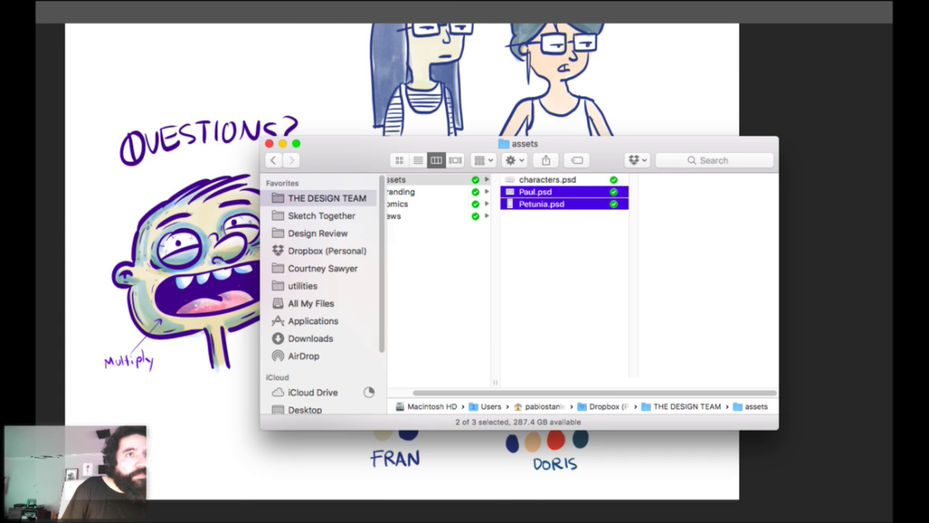
pyautogui.click(321, 215)
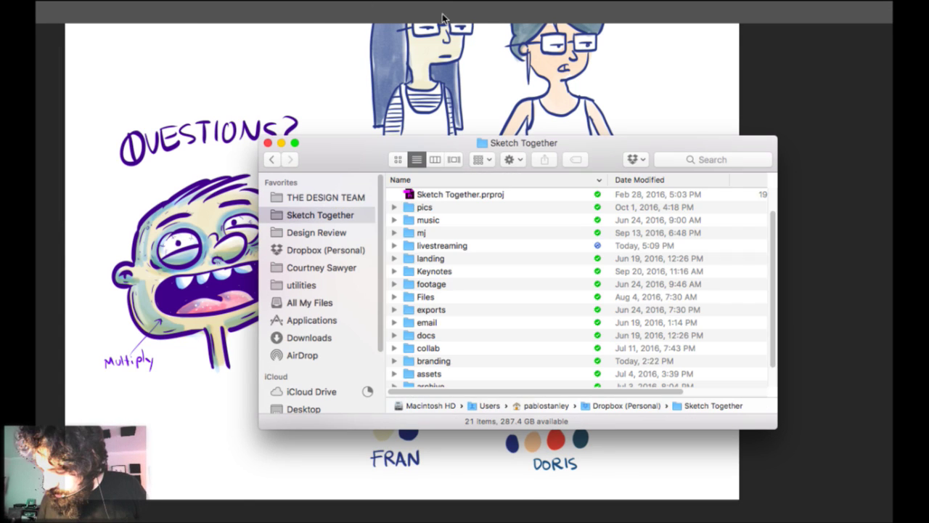
pyautogui.press('m')
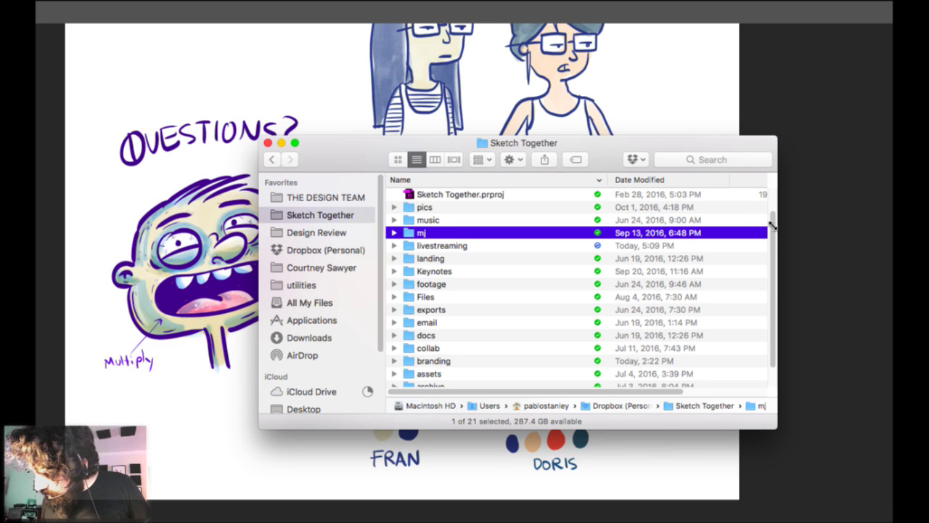
pyautogui.moveTo(773, 226); pyautogui.dragTo(771, 450)
pyautogui.press('y')
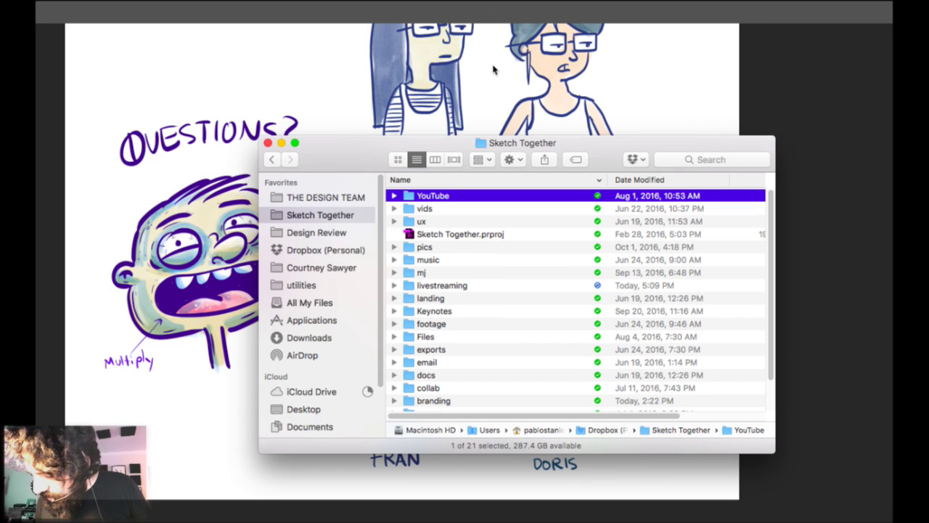
pyautogui.press('super+[')
pyautogui.press('Down')
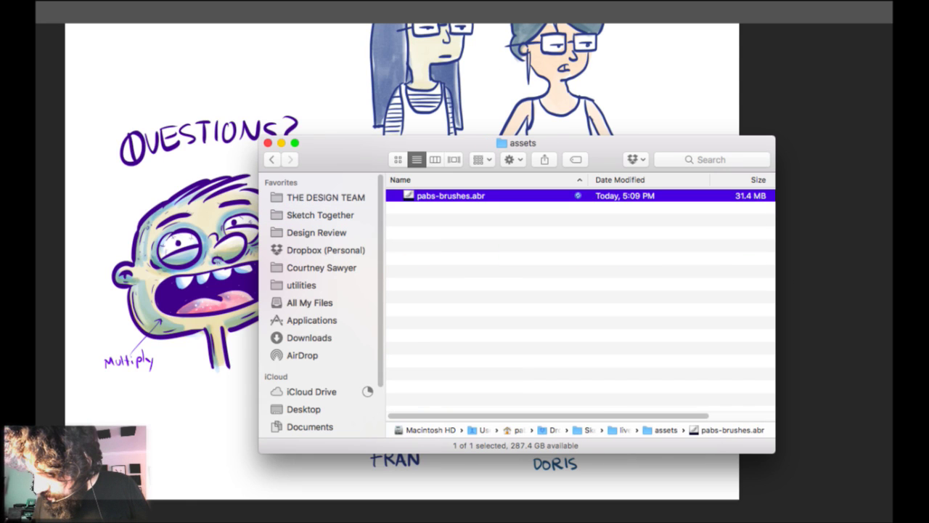
pyautogui.rightClick(504, 195)
pyautogui.click(559, 243)
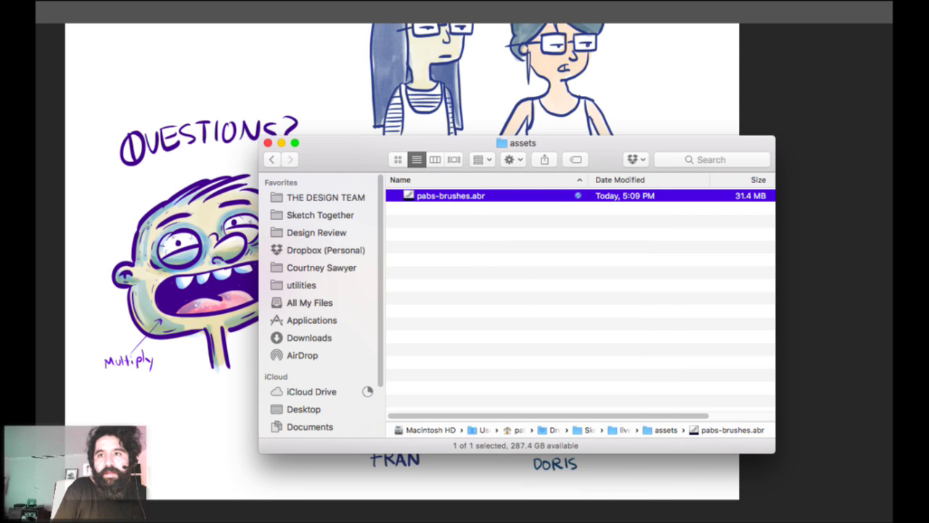
pyautogui.press('super+Tab')
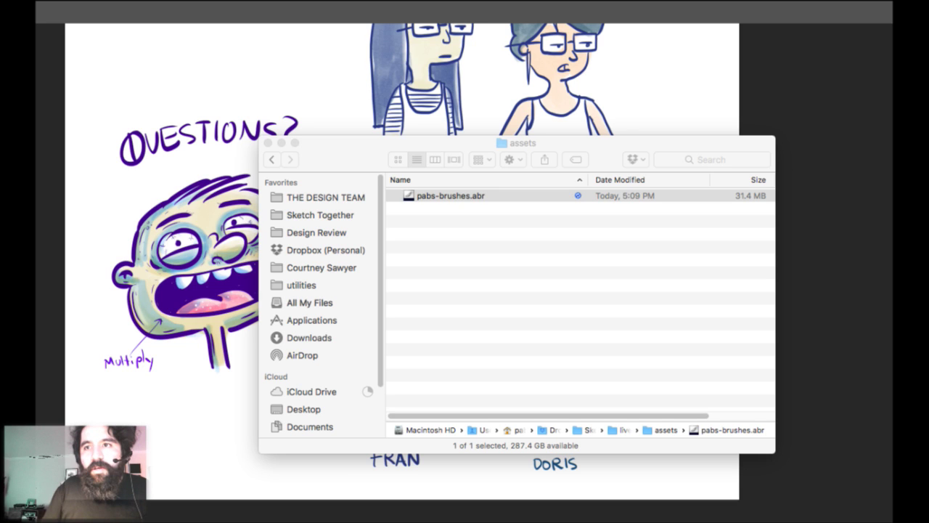
pyautogui.press('super+Tab')
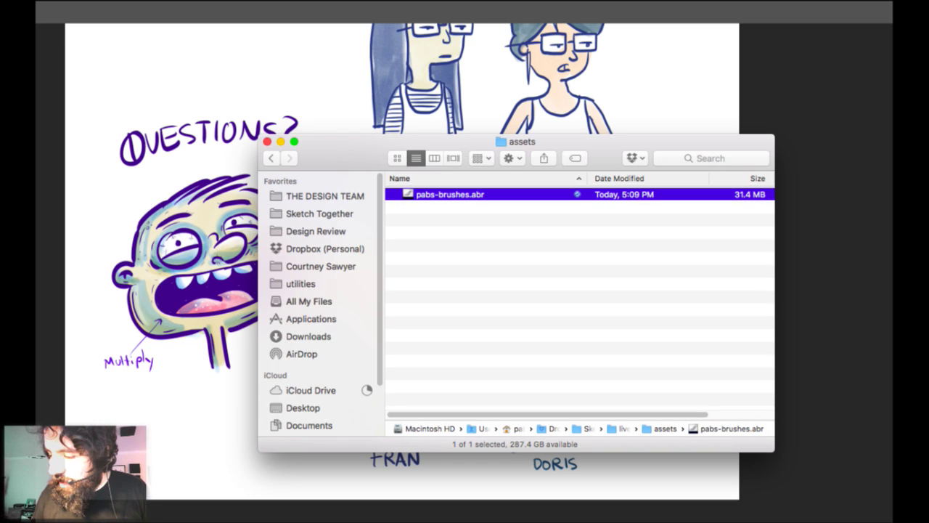
# Switch back to Photoshop, select pabs-brushes.abr in the Load Brushes dialog, and cancel without loading it.
pyautogui.press('super+Tab')
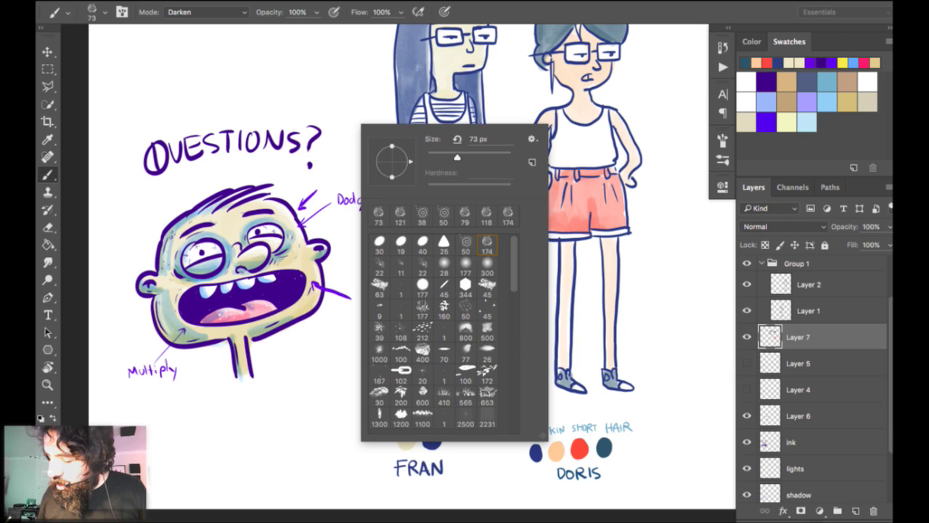
pyautogui.press('Escape')
pyautogui.moveTo(436, 167); pyautogui.dragTo(411, 372)
pyautogui.rightClick(283, 143)
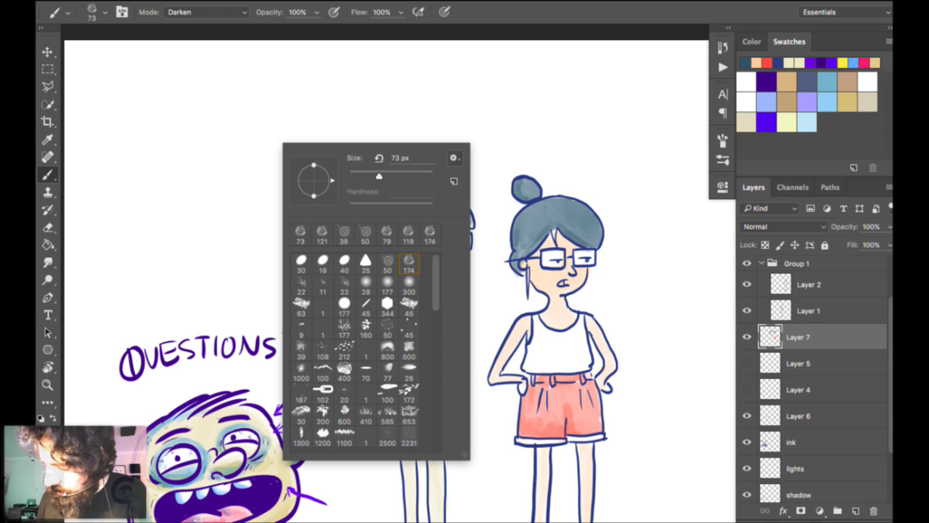
pyautogui.click(454, 158)
pyautogui.press('Return')
pyautogui.click(328, 107)
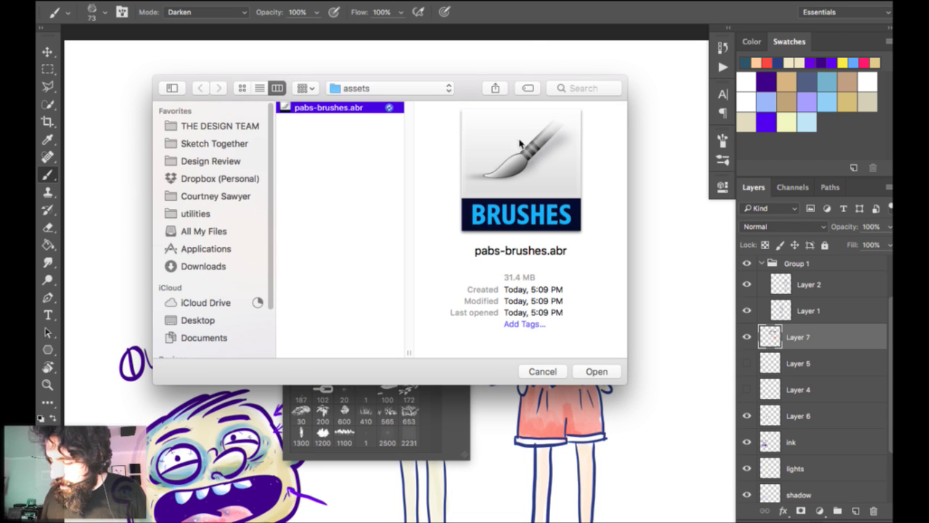
pyautogui.click(543, 371)
# Try the 102 px brush and the dotted 212 px brush with dark teal strokes in the empty area above the QUESTIONS? lettering.
pyautogui.click(322, 392)
pyautogui.moveTo(172, 176); pyautogui.dragTo(301, 177)
pyautogui.press('super+z')
pyautogui.press('super+plus')
pyautogui.moveTo(168, 35)
pyautogui.mouseDown()
pyautogui.moveTo(356, 69)
pyautogui.moveTo(328, 98)
pyautogui.mouseUp()
pyautogui.moveTo(266, 168); pyautogui.dragTo(433, 305)
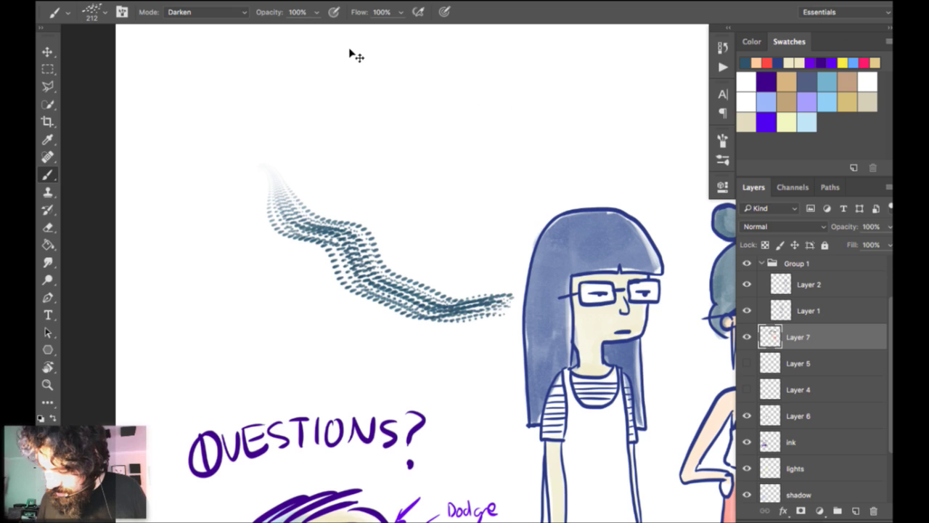
# Try the rough 100 px brush with a diagonal stroke above the lettering and undo it.
pyautogui.rightClick(381, 252)
pyautogui.click(363, 436)
pyautogui.moveTo(267, 155)
pyautogui.mouseDown()
pyautogui.moveTo(308, 262)
pyautogui.moveTo(404, 289)
pyautogui.mouseUp()
pyautogui.press('super+z')
# Try several more brush presets, including a maple-leaf brush and a dashed 30 px brush, with dark teal strokes beside the long-haired girl.
pyautogui.rightClick(361, 254)
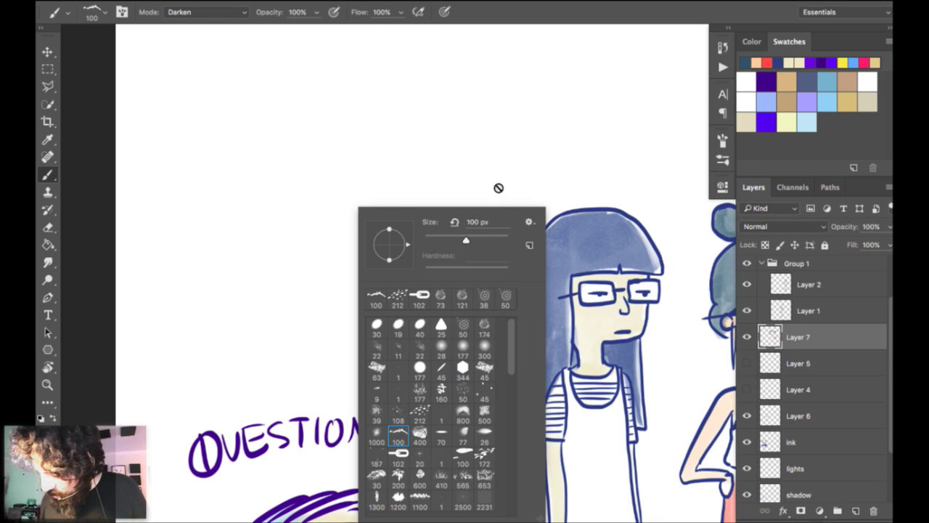
pyautogui.scroll(-5, 486, 192)
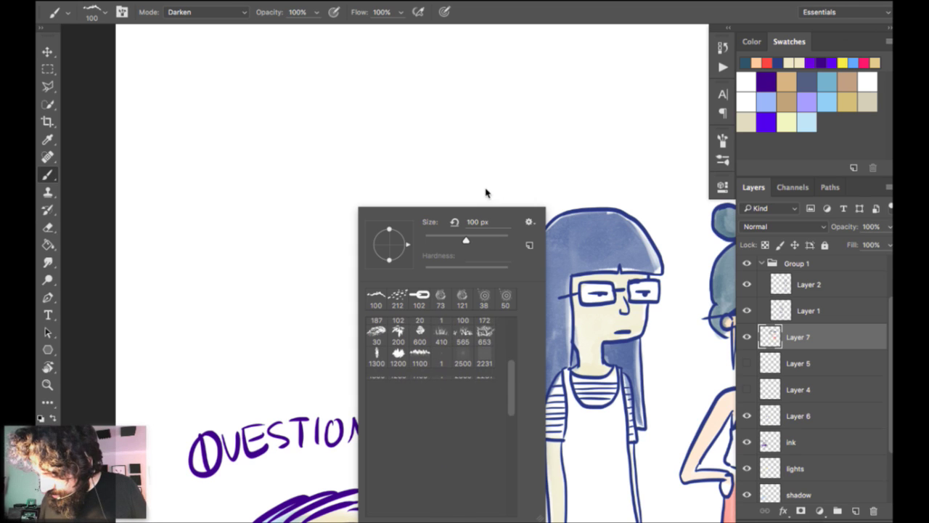
pyautogui.doubleClick(485, 318)
pyautogui.click(344, 235)
pyautogui.press('super+plus')
pyautogui.moveTo(313, 181); pyautogui.dragTo(306, 233)
pyautogui.press('super+z')
pyautogui.moveTo(152, 279); pyautogui.dragTo(581, 280)
pyautogui.moveTo(287, 140); pyautogui.dragTo(408, 334)
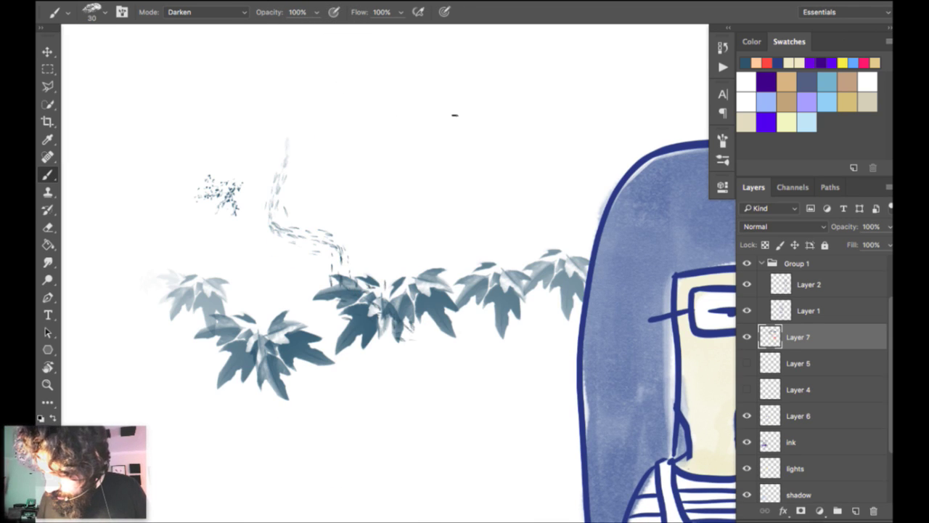
# Undo the remaining brush test strokes on the canvas and return to the full artwork.
pyautogui.press('super+z')
pyautogui.press('super+0')
pyautogui.press('super+z')
pyautogui.press('super+alt+z')
pyautogui.press('super+plus')
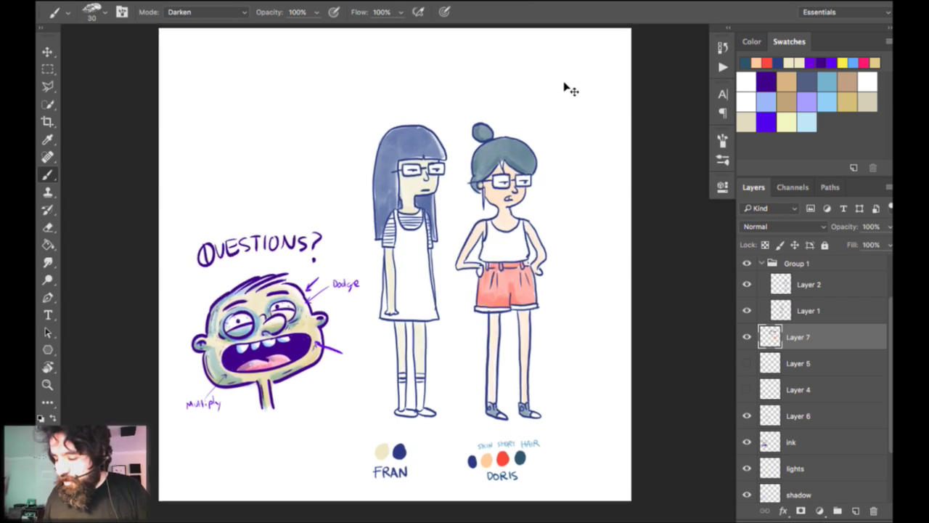
pyautogui.moveTo(692, 130)
pyautogui.mouseDown()
pyautogui.moveTo(593, 114)
pyautogui.moveTo(593, 135)
pyautogui.mouseUp()
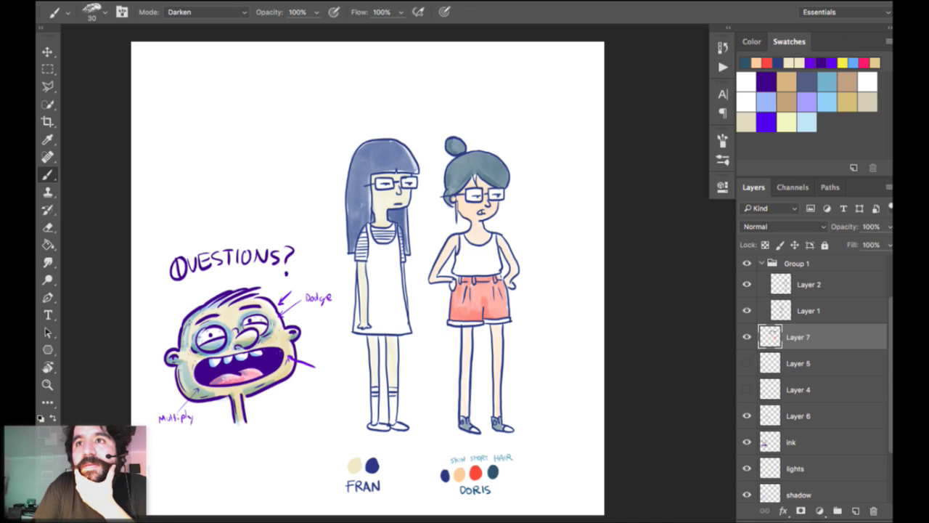
# Switch to the document with the full character lineup and examine the characters and their palettes.
pyautogui.press('Tab')
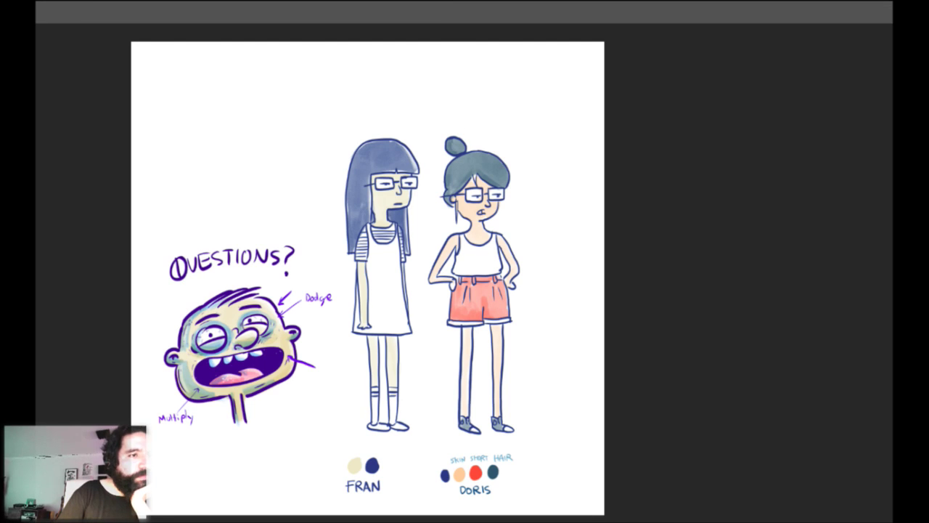
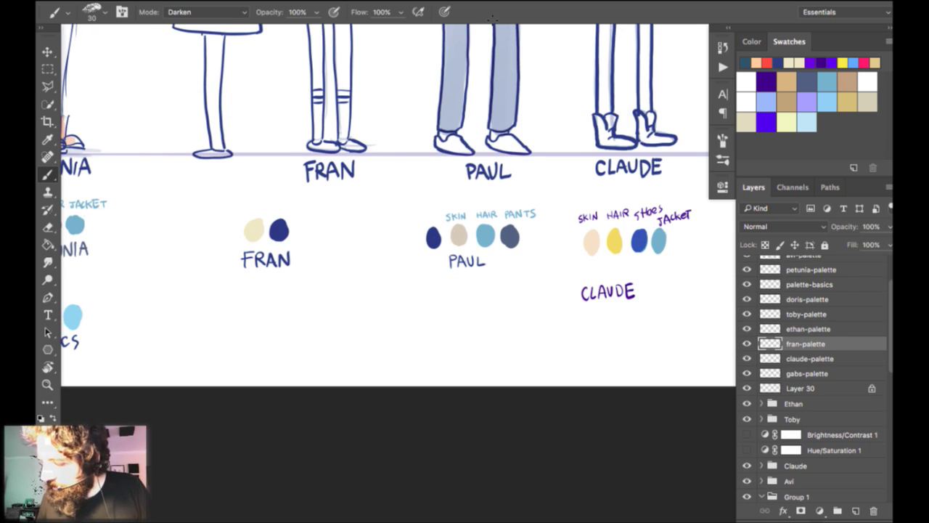
pyautogui.hotkey('ctrl', '-')
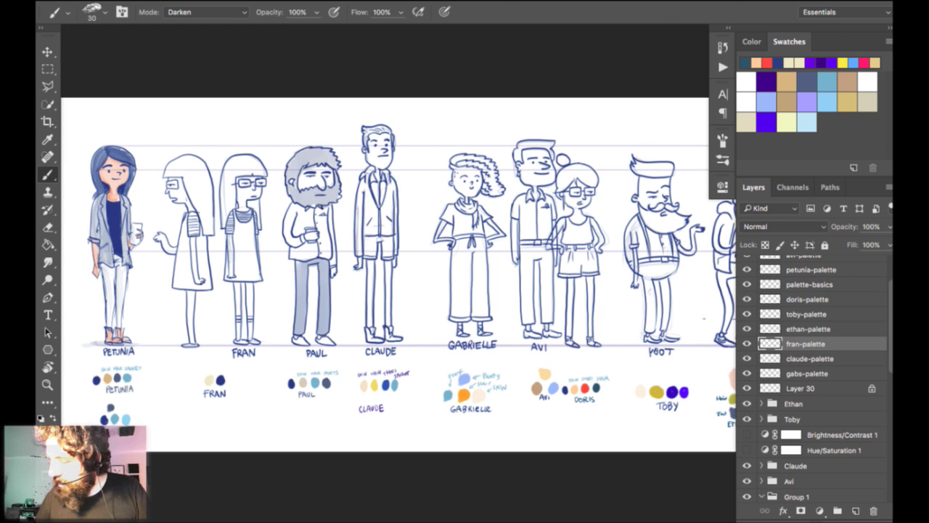
pyautogui.moveTo(616, 129); pyautogui.dragTo(532, 127)
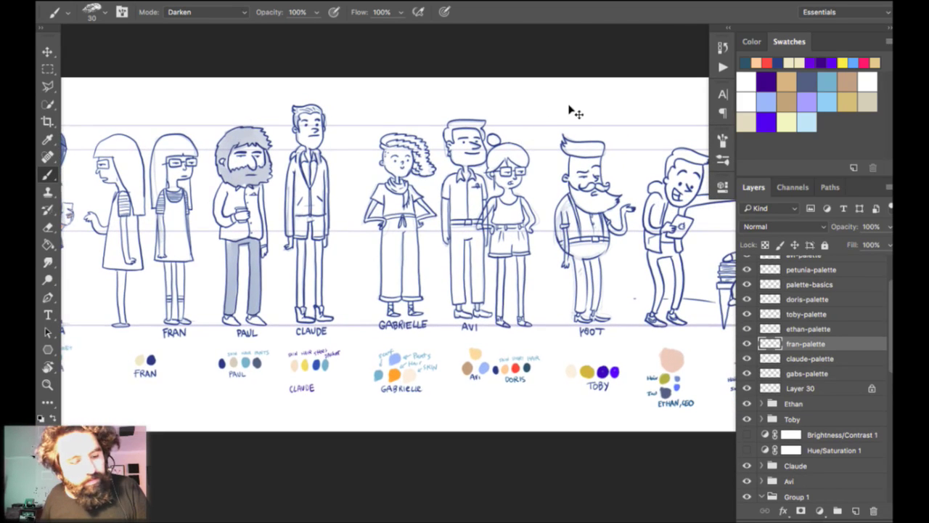
# Close characters.psd without saving its changes and display the Timeline for the animated head-turn sketch.
pyautogui.press('super+w')
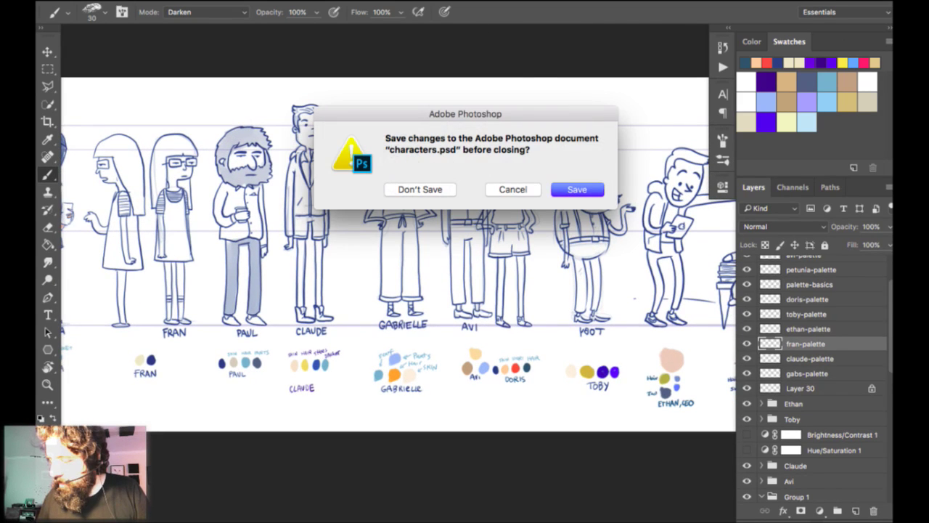
pyautogui.press('super+d')
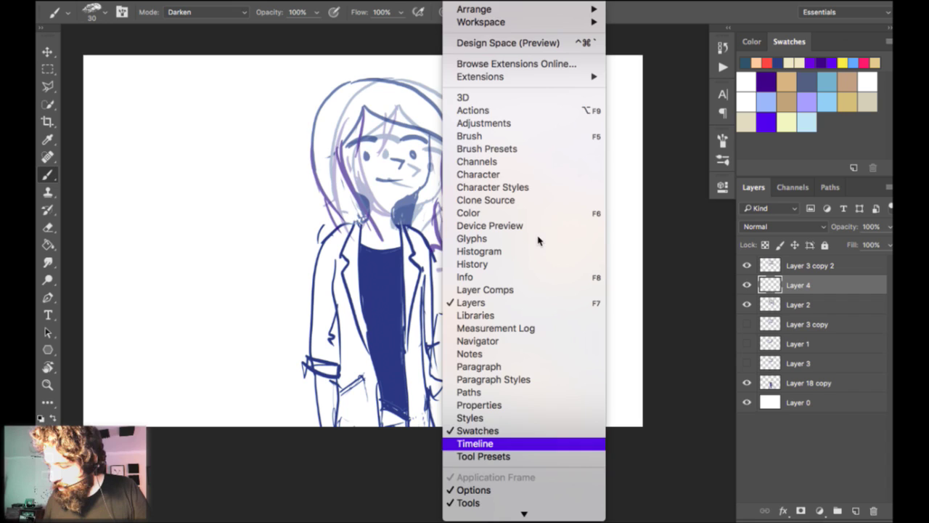
pyautogui.click(494, 443)
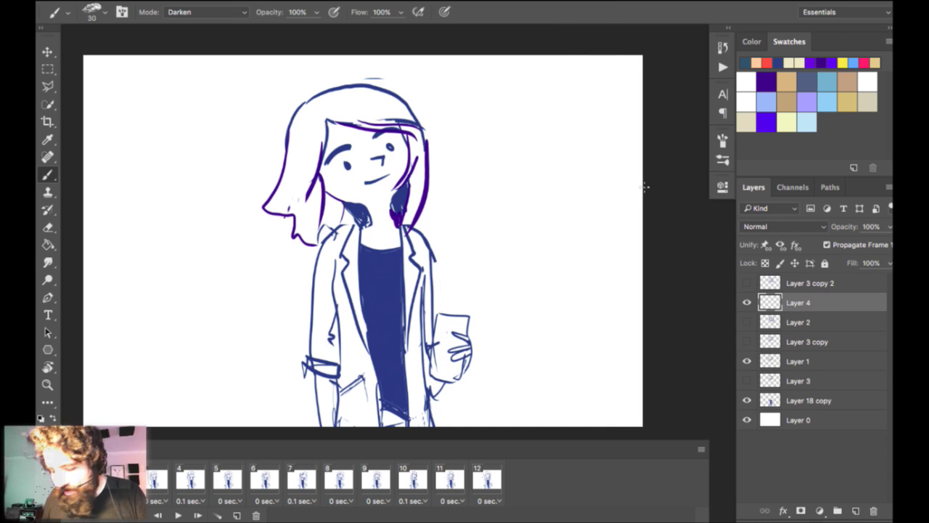
# Play the head-turn frame animation of the woman in the jacket and stop it.
pyautogui.press('super+0')
pyautogui.press('space')
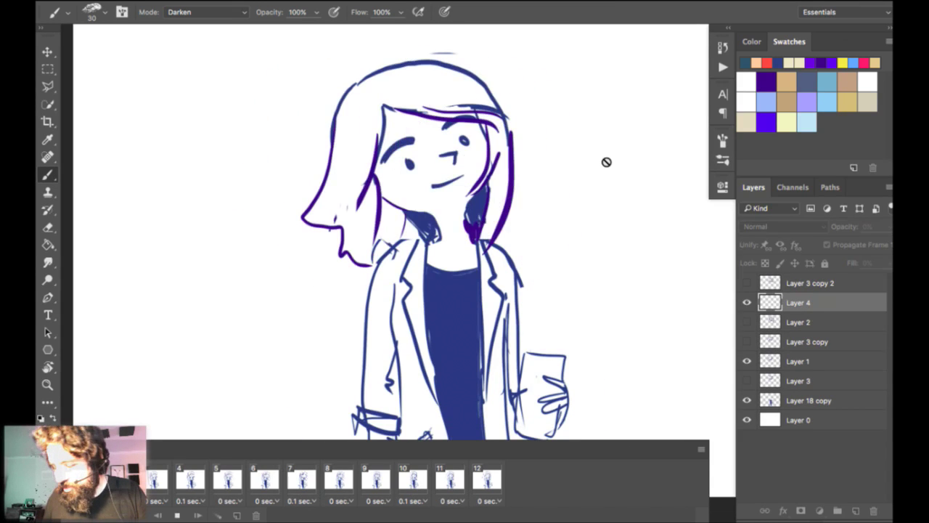
pyautogui.press('space')
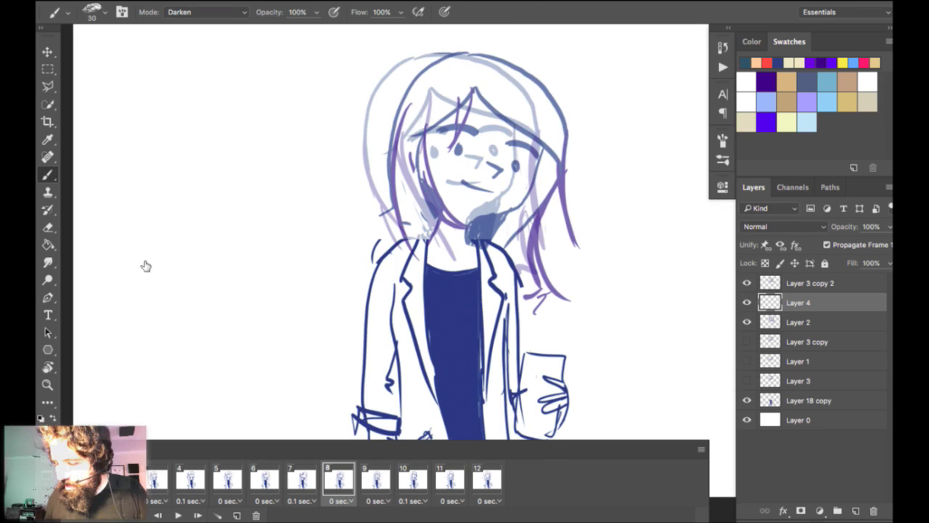
# Save the animated sketch in the assets folder in Photoshop format under the name head, and close the document.
pyautogui.press('super+0')
pyautogui.press('super+shift+s')
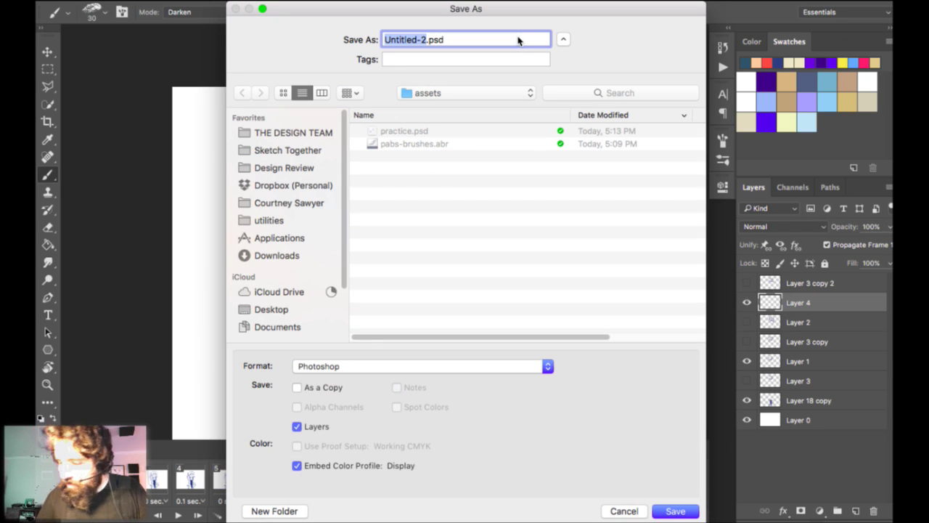
pyautogui.write('head')
pyautogui.press('Return')
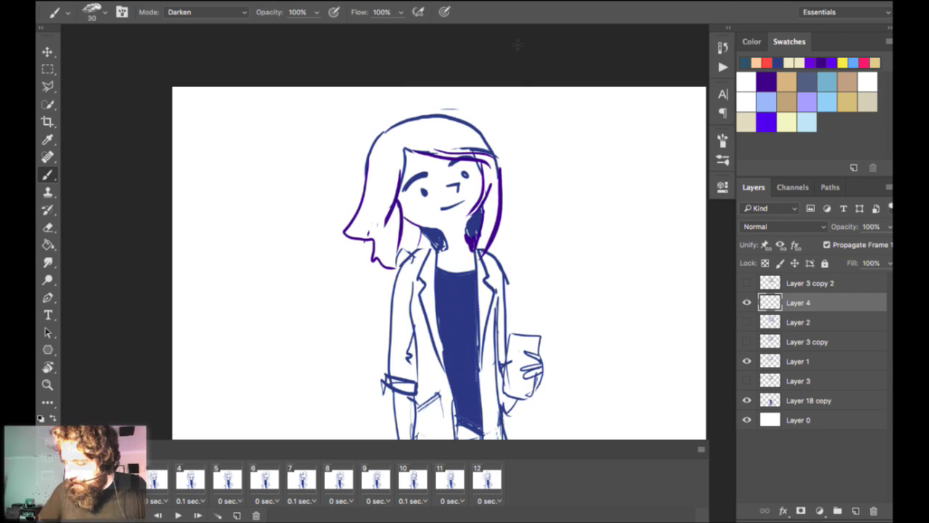
pyautogui.press('super+w')
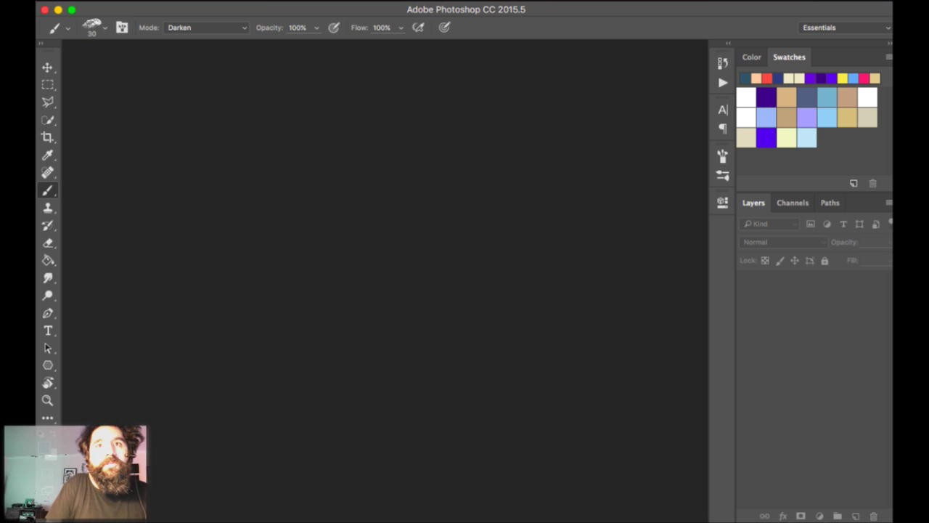
# Browse for a file to open in the halloween-costumes folder, inside comics in THE DESIGN TEAM folder.
pyautogui.press('super+Tab')
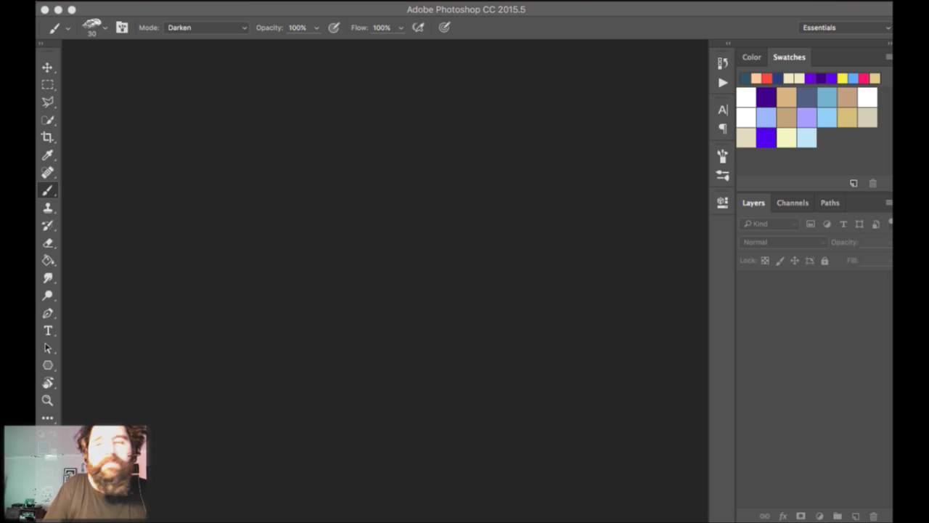
pyautogui.doubleClick(356, 120)
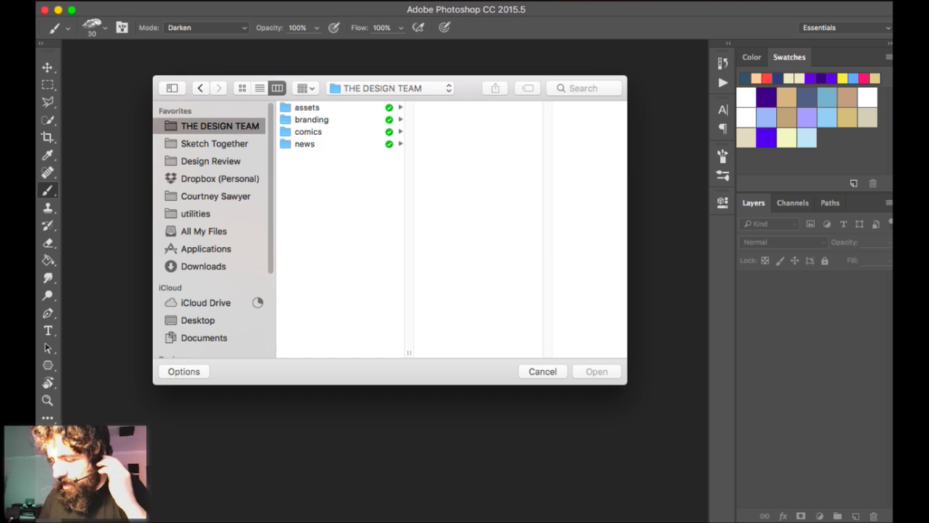
pyautogui.click(312, 119)
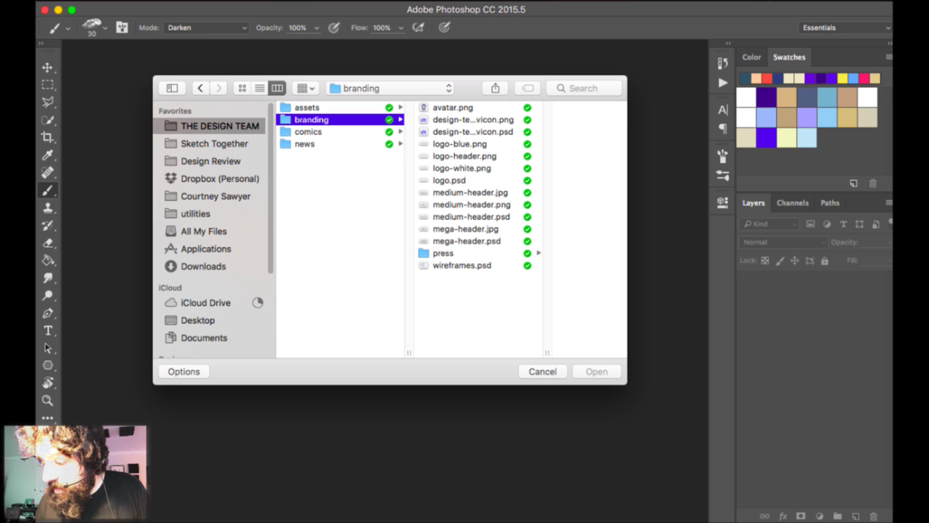
pyautogui.click(334, 218)
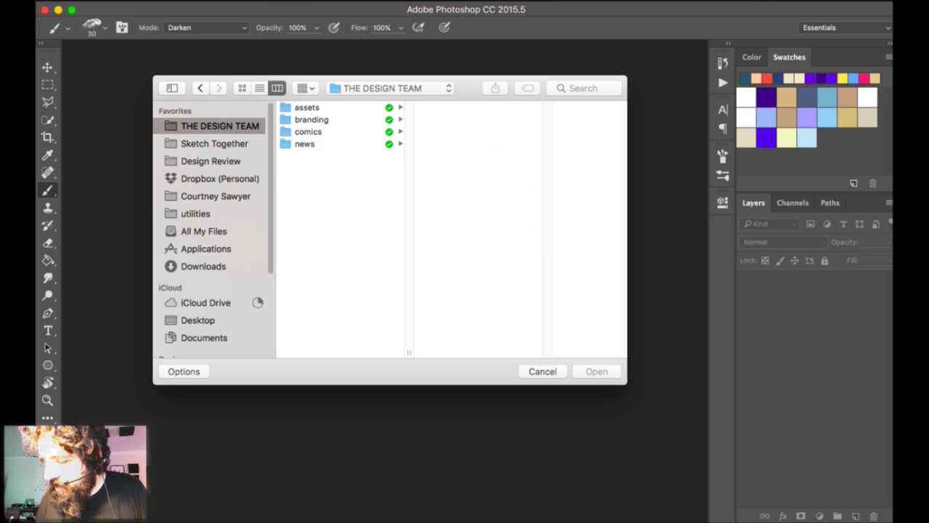
pyautogui.click(312, 120)
pyautogui.click(308, 132)
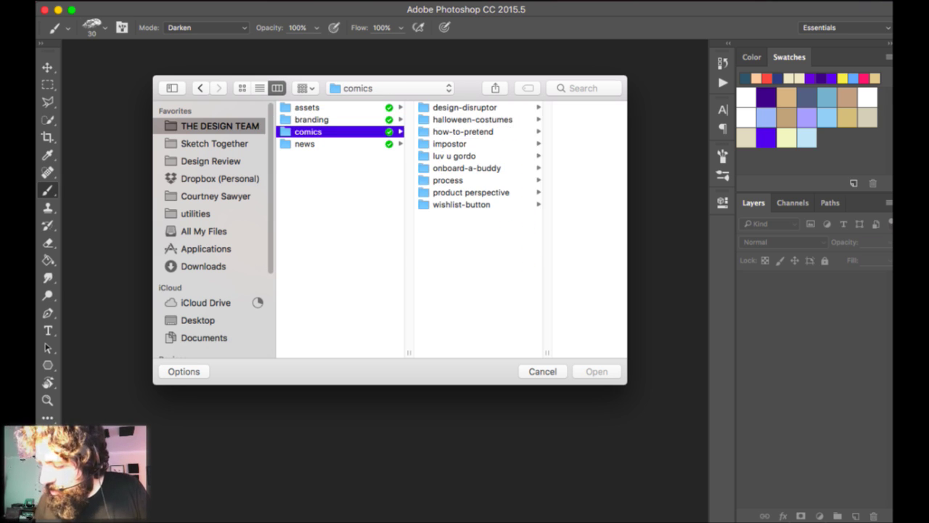
pyautogui.click(477, 120)
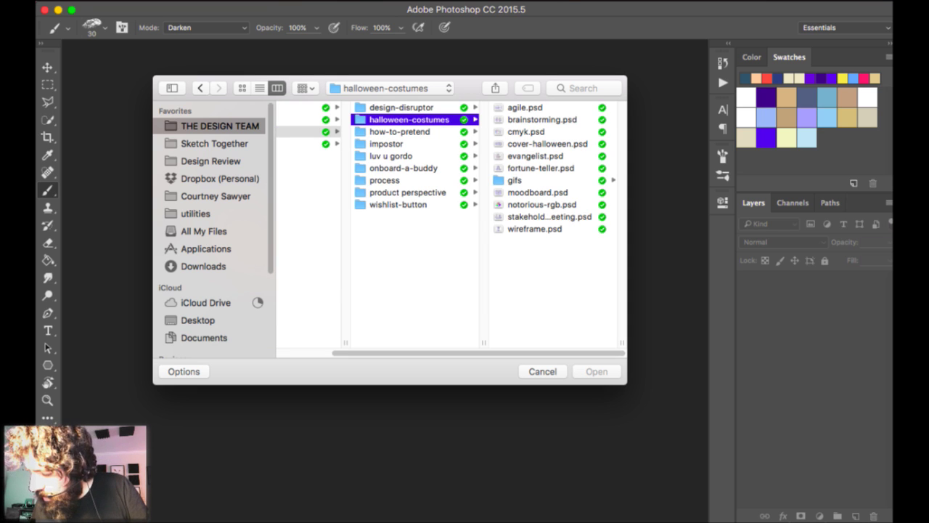
# Preview the halloween-costumes artwork from brainstorming.psd through cmyk.psd, cover-halloween.psd, evangelist.psd and fortune-teller.psd.
pyautogui.click(542, 120)
pyautogui.press('space')
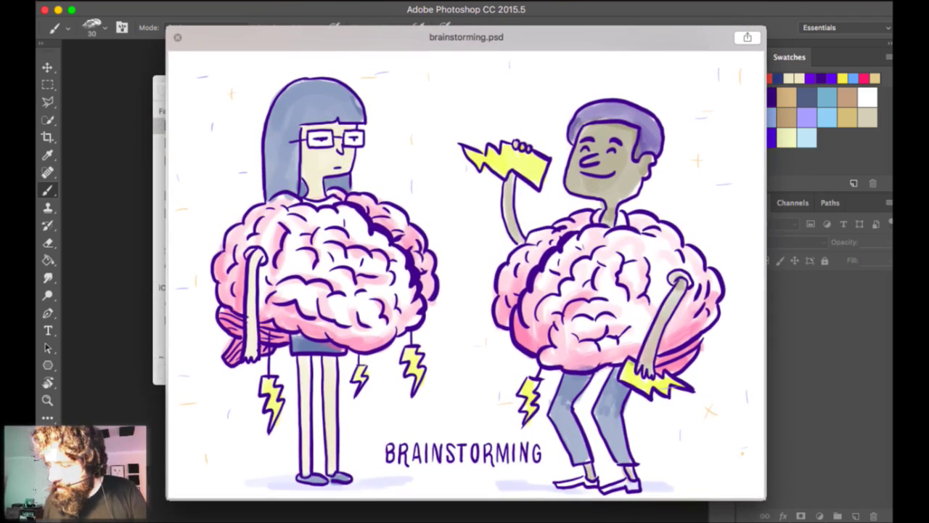
pyautogui.press('Down')
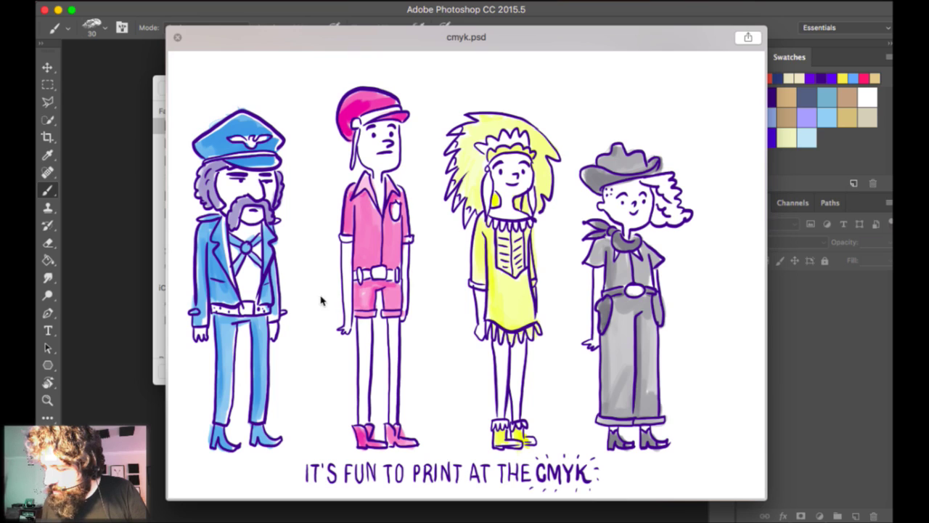
pyautogui.press('Down')
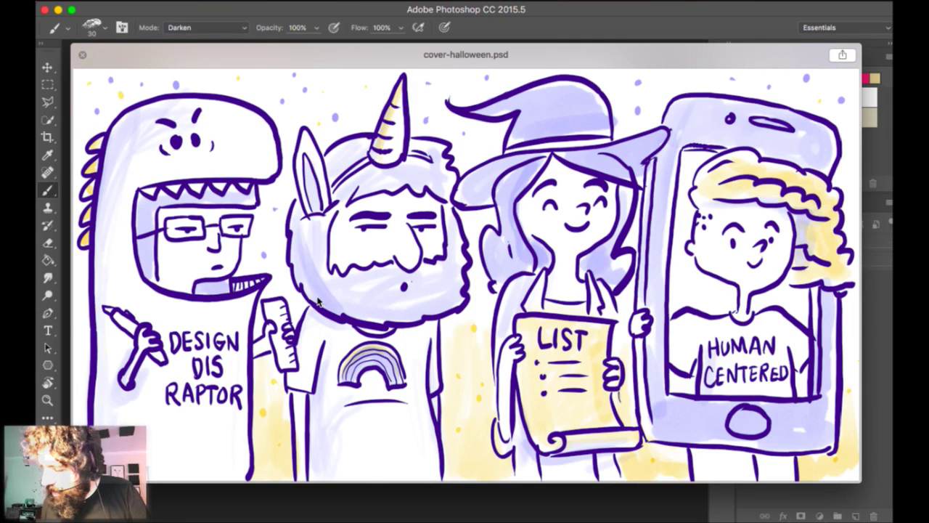
pyautogui.press('Down')
pyautogui.press('space')
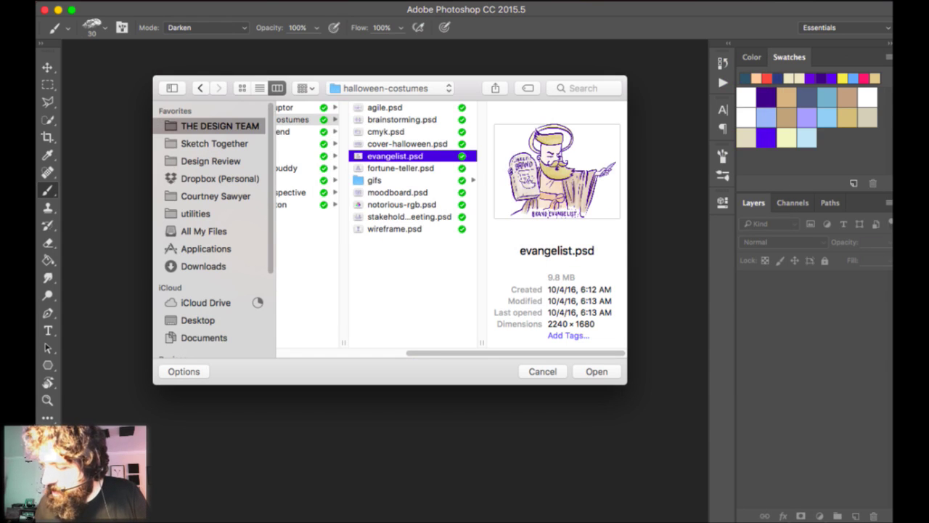
pyautogui.press('Down')
pyautogui.hscroll(-2, 489, 152)
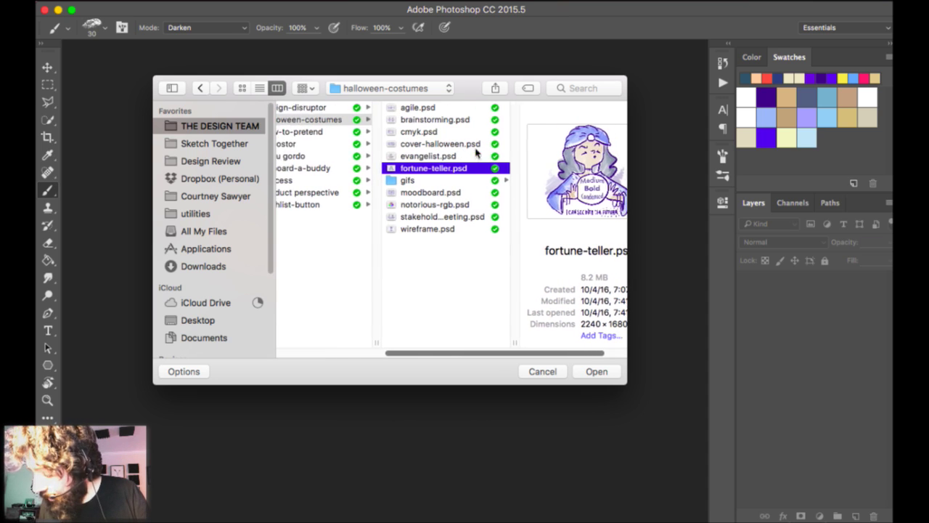
pyautogui.hscroll(2, 476, 152)
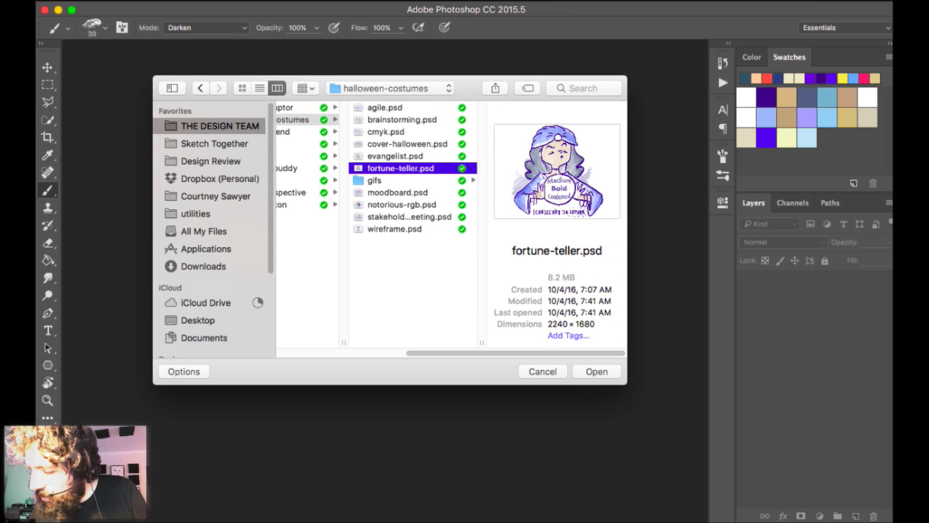
# Open brainstorming.psd from the halloween-costumes folder.
pyautogui.press('Up')
pyautogui.press('Up')
pyautogui.press('Up')
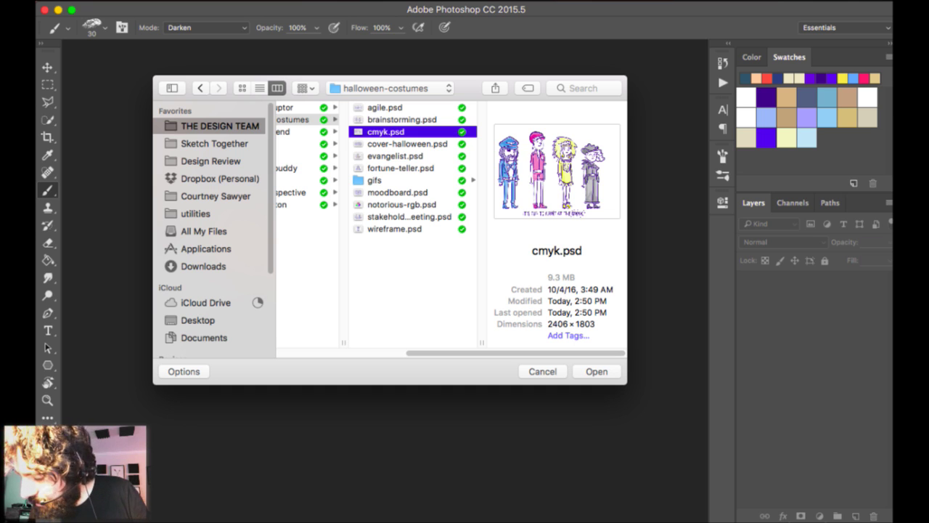
pyautogui.press('Up')
pyautogui.press('Return')
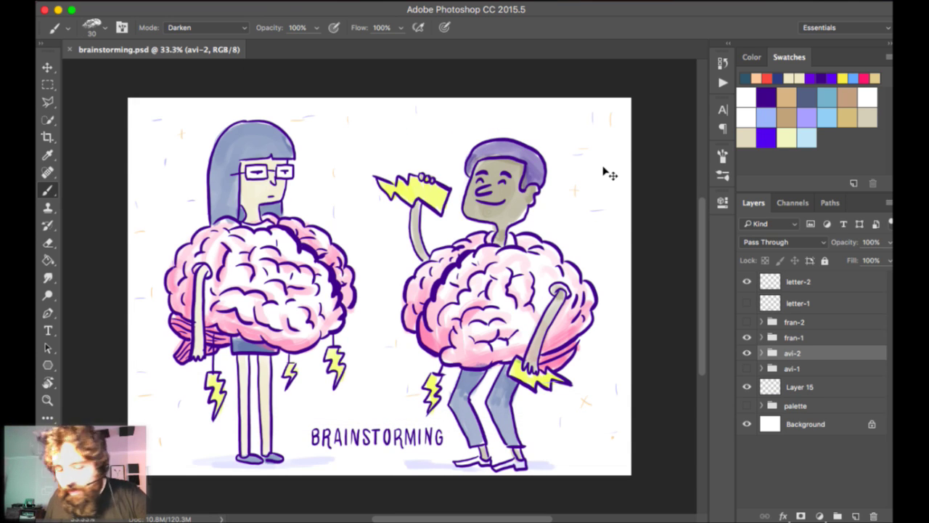
pyautogui.scroll(2, 603, 167)
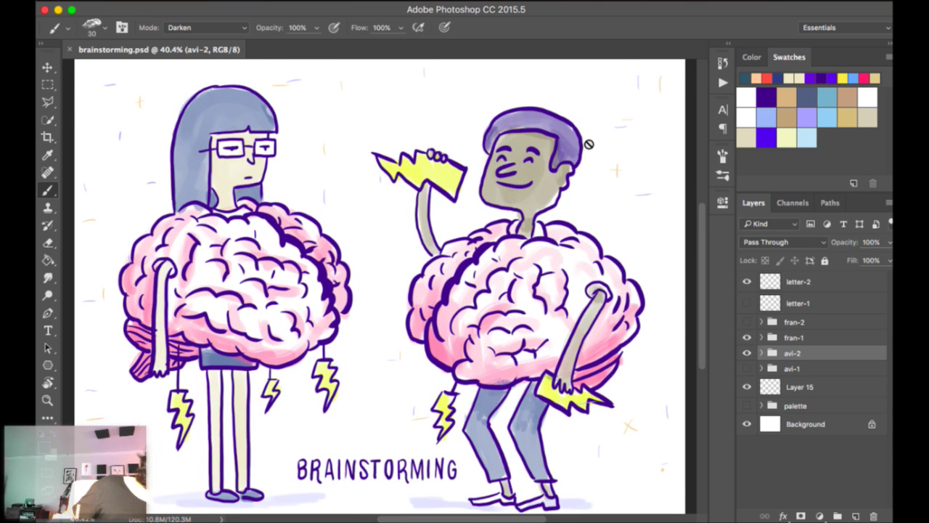
pyautogui.scroll(-2, 646, 85)
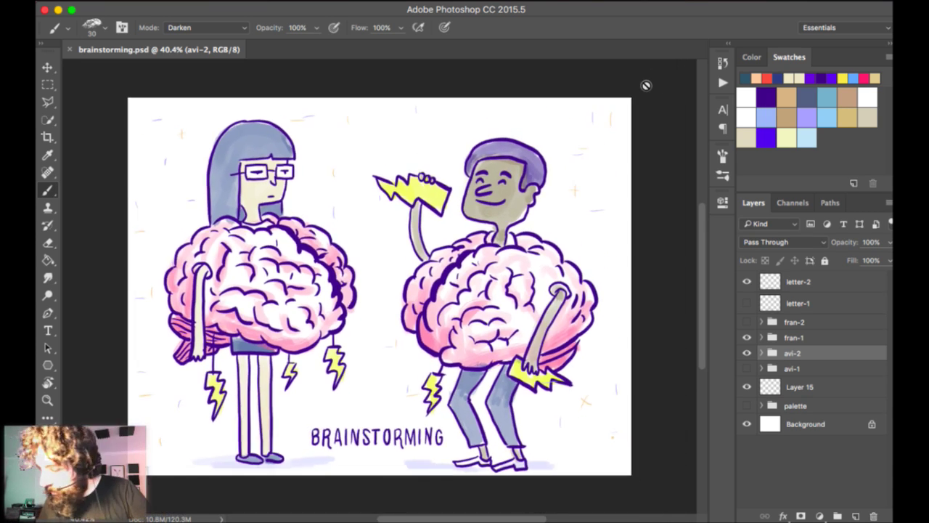
# Display the Timeline for the brainstorming artwork, select its first frame and play the animation.
pyautogui.click(462, 0)
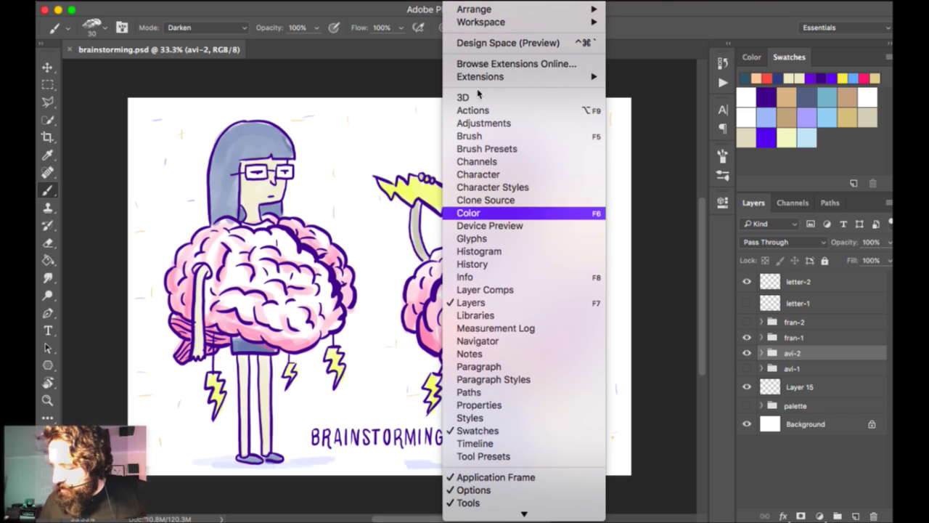
pyautogui.scroll(-1, 537, 319)
pyautogui.click(475, 431)
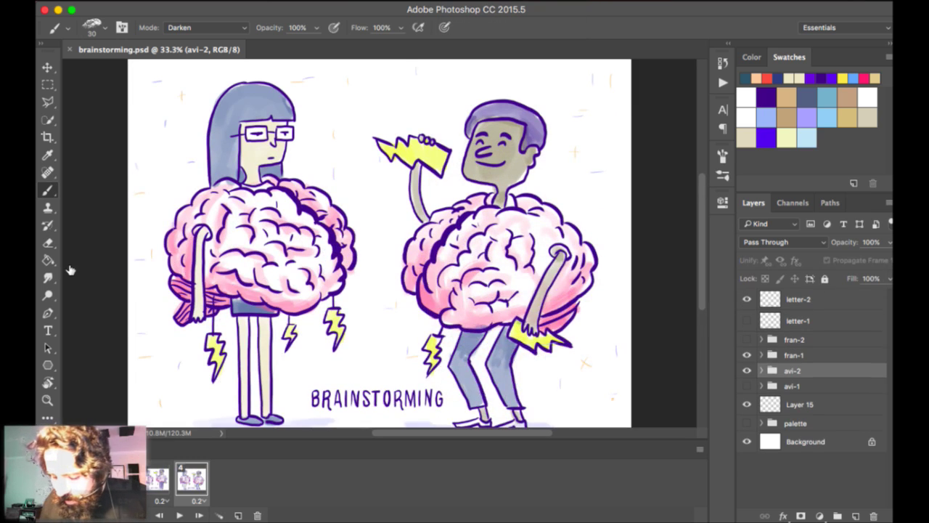
pyautogui.click(89, 479)
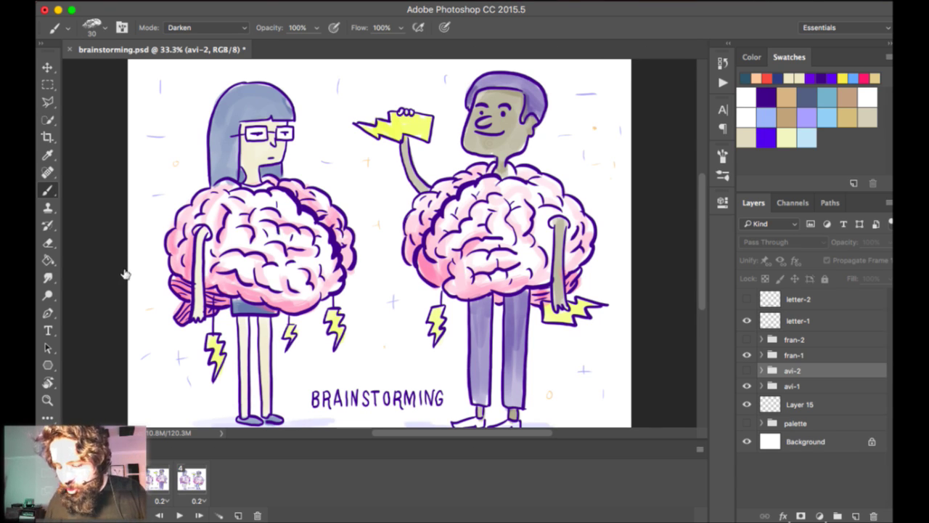
pyautogui.press('space')
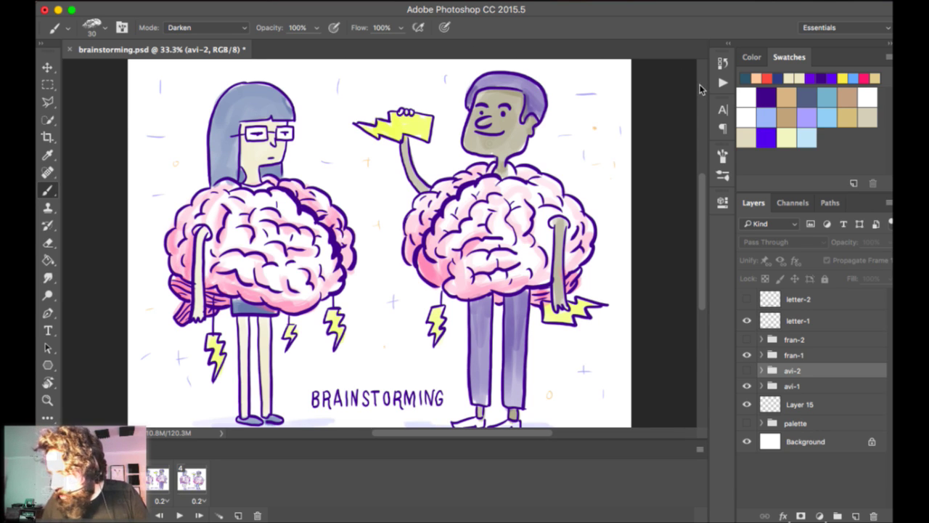
# Step through the fran-1, avi-2 and avi-1 layer groups of the animated poses, ending on avi-1.
pyautogui.hotkey('alt', '[')
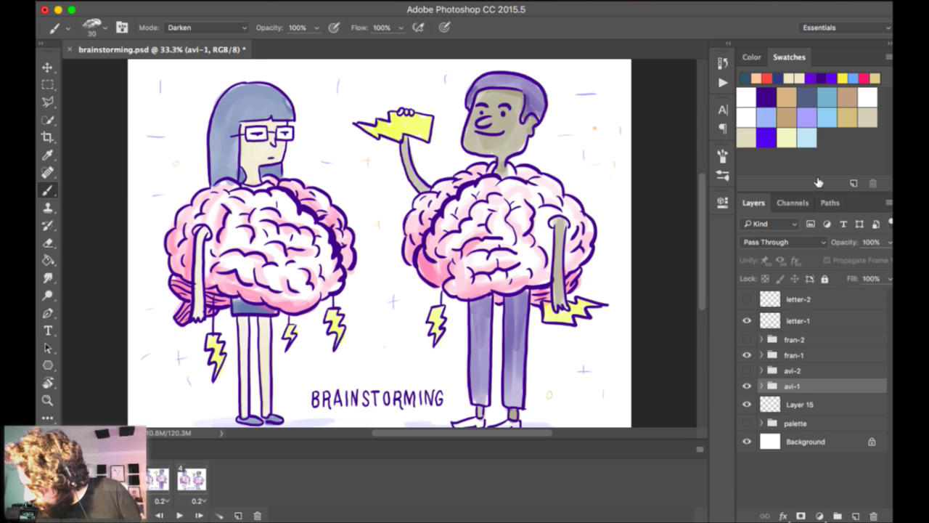
pyautogui.hotkey('alt', ']')
pyautogui.hotkey('alt', '[')
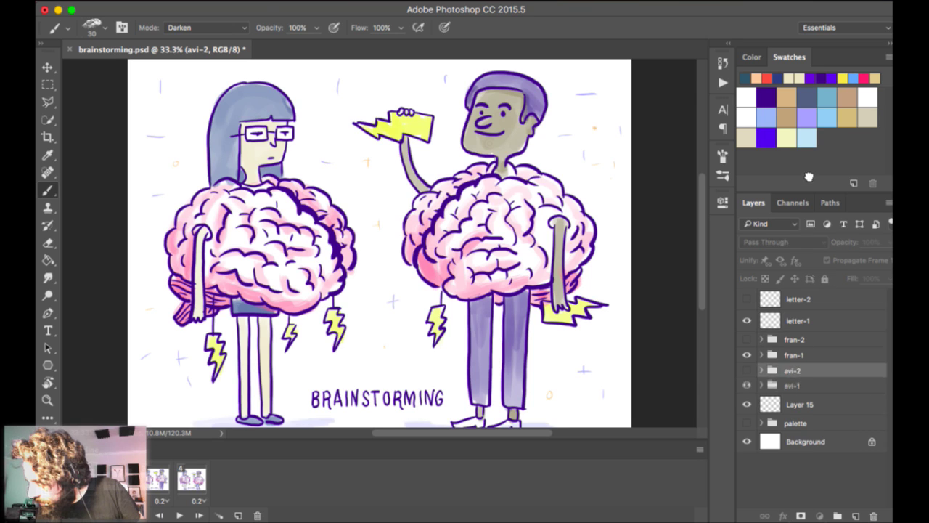
pyautogui.hotkey('alt', '[')
pyautogui.hotkey('alt', ']')
pyautogui.hotkey('alt', '[')
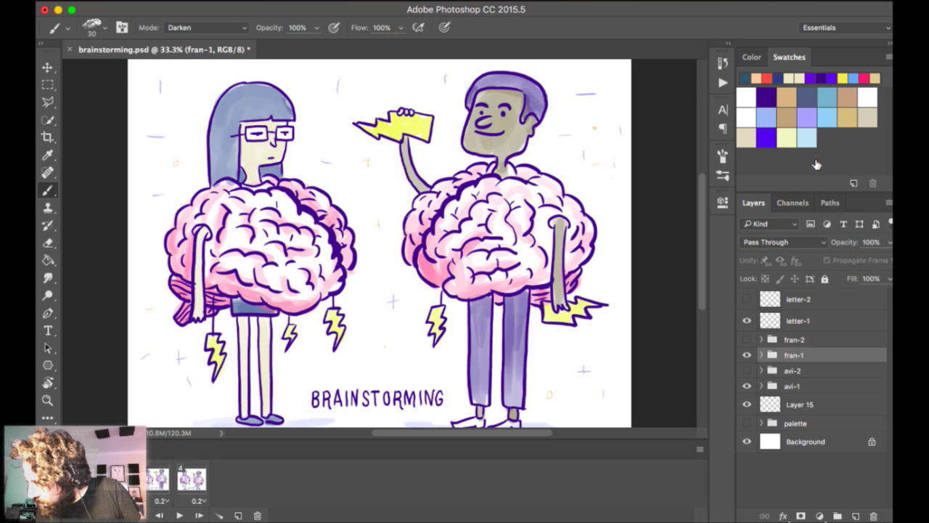
pyautogui.hotkey('alt', '[')
pyautogui.hotkey('alt', '[')
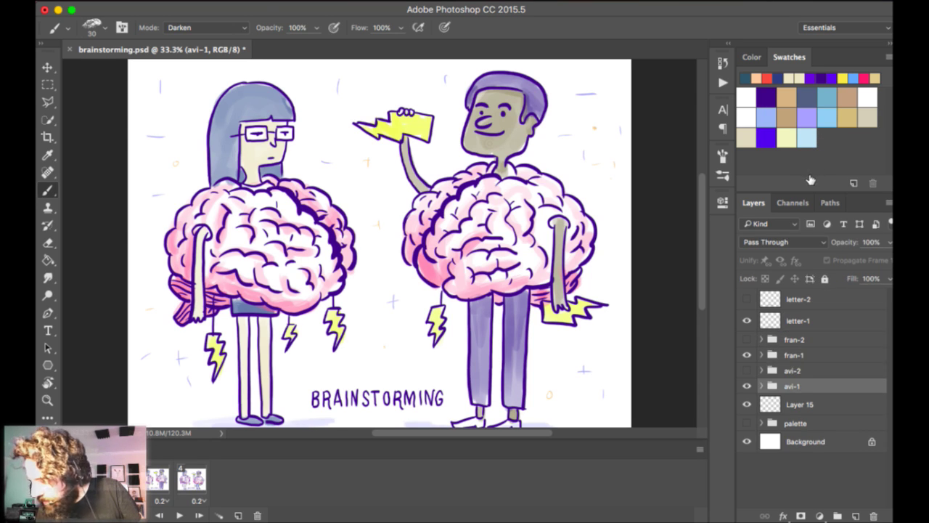
# Show the alternate poses in the avi-2 and fran-2 groups over the first poses, one at a time, and hide them again.
pyautogui.click(747, 370)
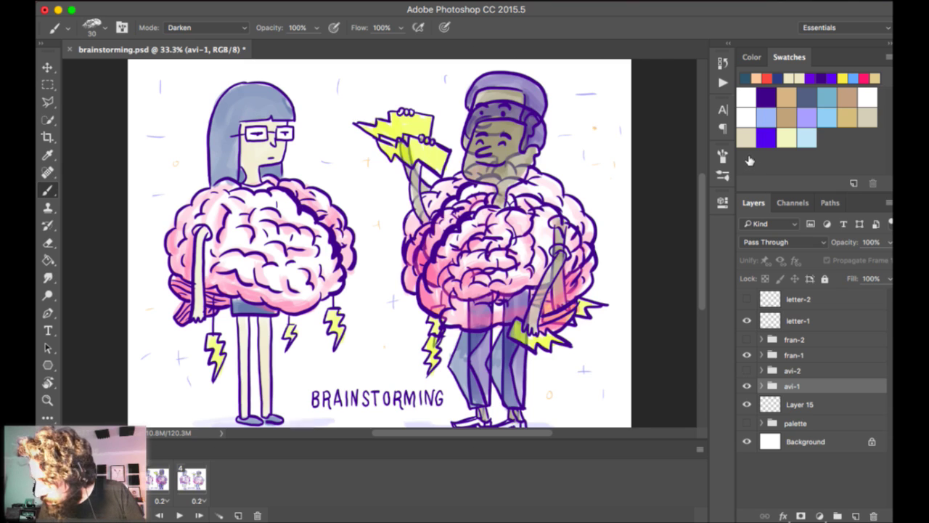
pyautogui.press('super+z')
pyautogui.hotkey('ctrl', 'alt', 'z')
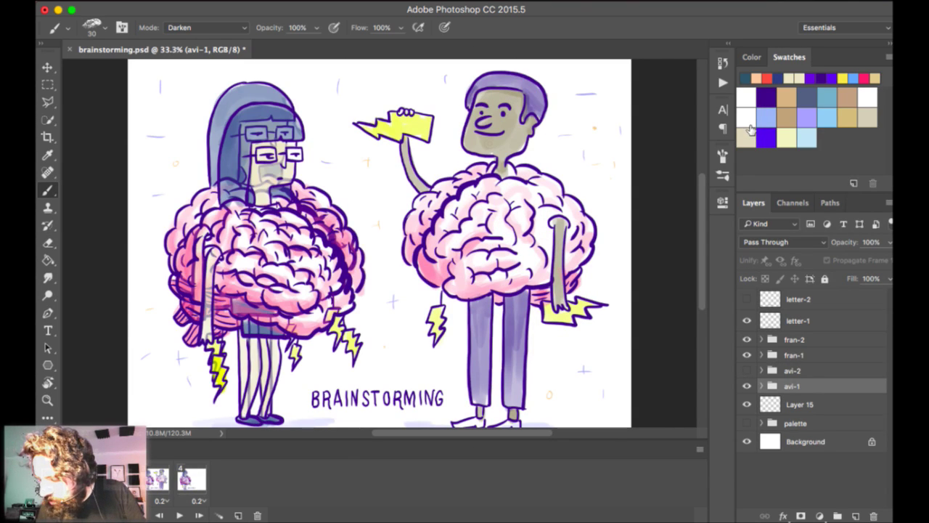
pyautogui.hotkey('ctrl', 'z')
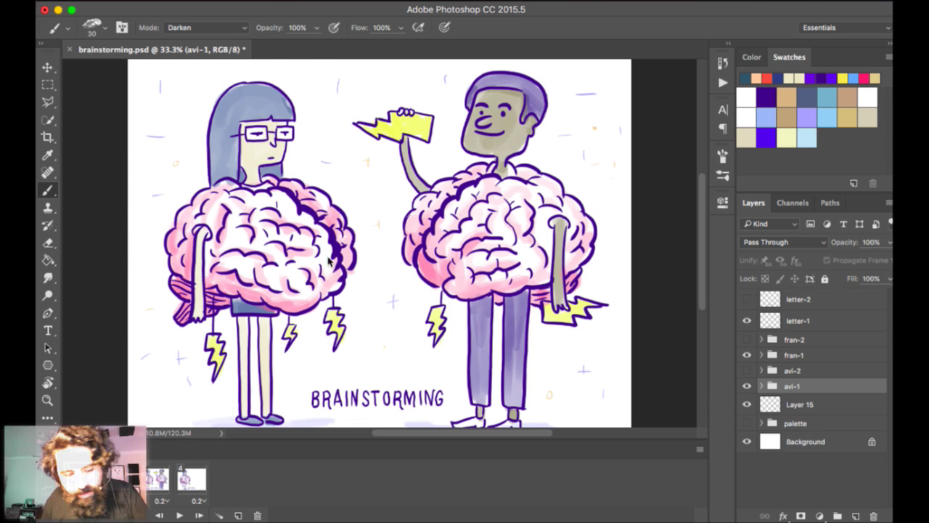
# Delete all the frames from the brainstorming animation's timeline.
pyautogui.press('super+o')
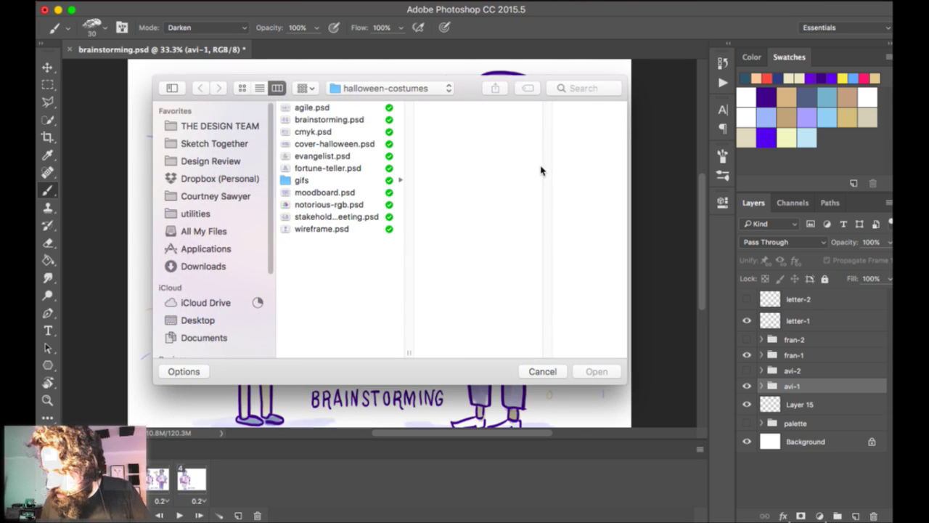
pyautogui.press('Escape')
pyautogui.click(124, 479)
pyautogui.keyDown('shift'); pyautogui.click(192, 479); pyautogui.keyUp('shift')
pyautogui.click(257, 514)
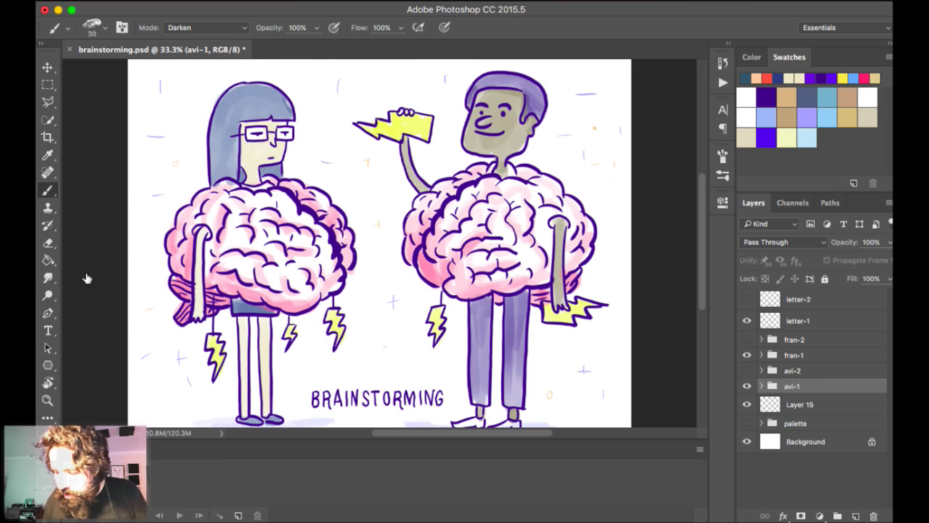
# Overlay the avi-2 pose on avi-1, then show avi-2 in place of avi-1.
pyautogui.click(747, 370)
pyautogui.click(747, 370)
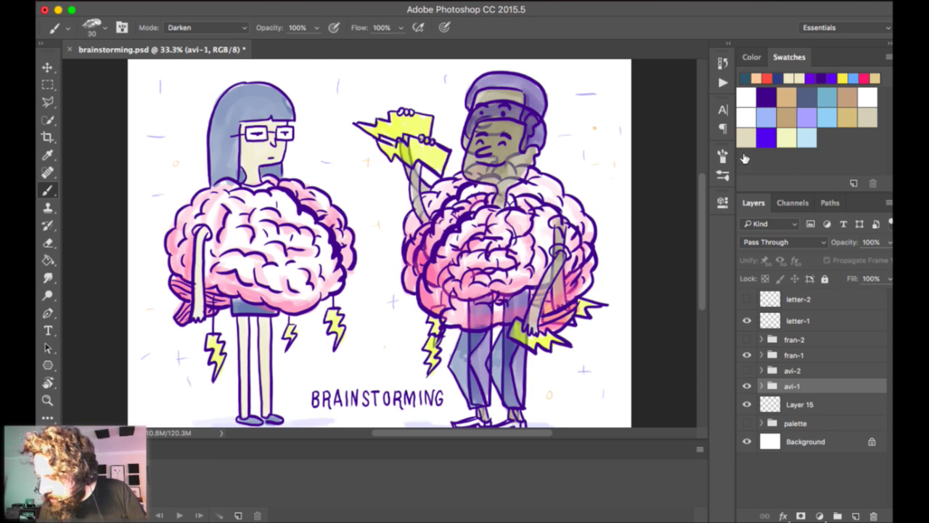
pyautogui.press('super+alt+z')
pyautogui.press('super+alt+z')
pyautogui.press('super+alt+z')
pyautogui.press('super+alt+z')
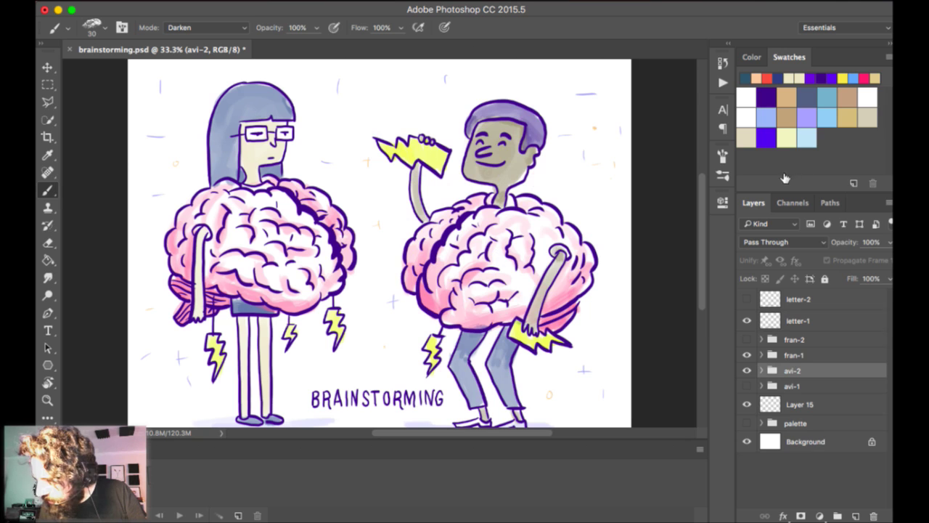
# Restore the avi-1 pose, alternate the visible pose between fran-1 and fran-2, and end with the fran-1 group selected and shown.
pyautogui.press('super+alt+z')
pyautogui.press('super+alt+z')
pyautogui.press('super+alt+z')
pyautogui.press('super+alt+z')
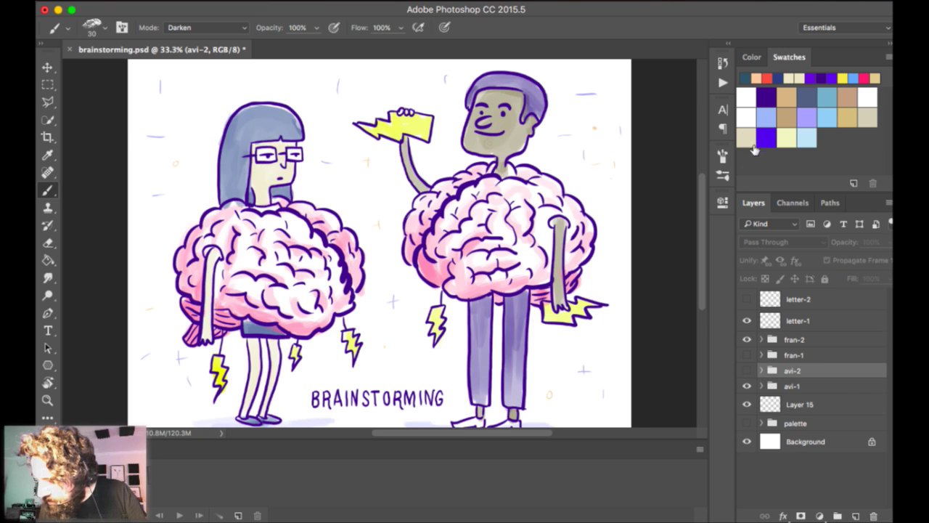
pyautogui.press('super+alt+z')
pyautogui.press('super+alt+z')
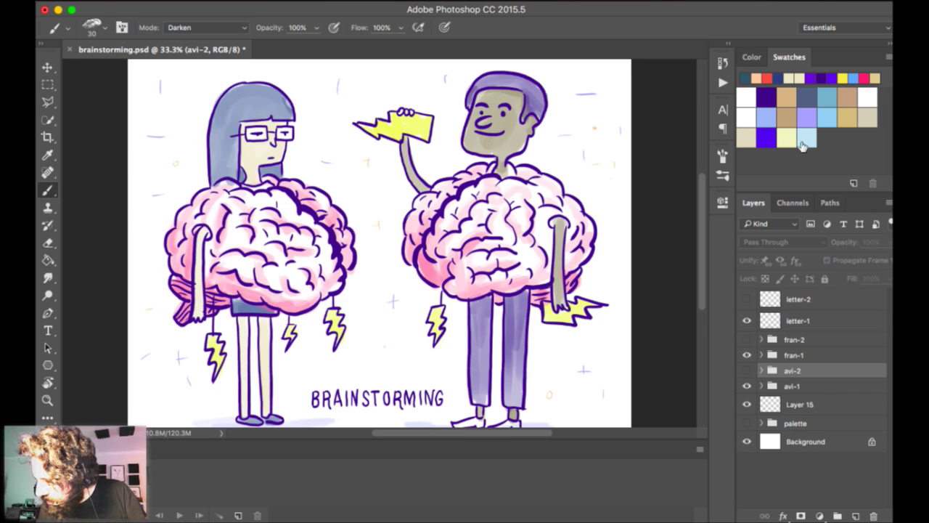
pyautogui.hotkey('alt', ']')
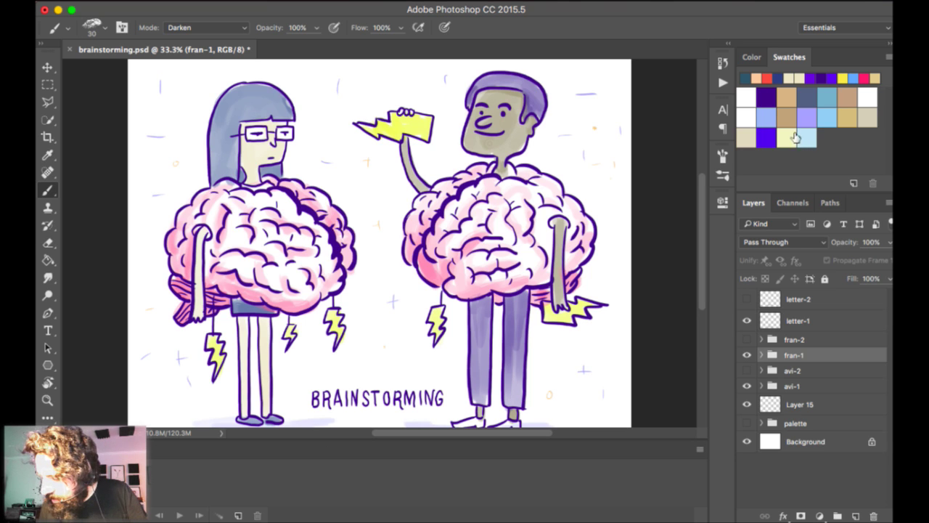
pyautogui.press('super+alt+z')
pyautogui.press('super+alt+z')
pyautogui.press('super+alt+z')
pyautogui.press('super+alt+z')
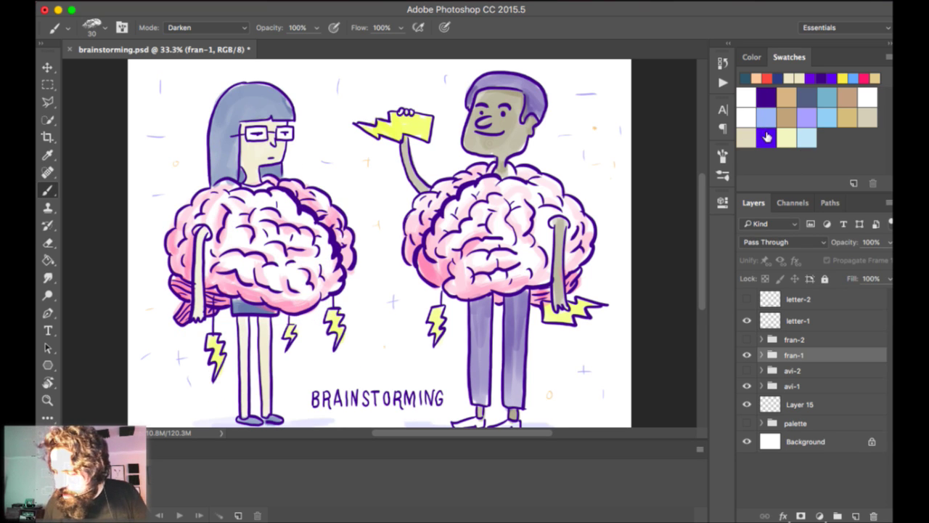
# Select the letter-1 layer and compare it up close with the letter-2 lettering by swapping their visibility, ending on letter-1.
pyautogui.hotkey('alt', ']')
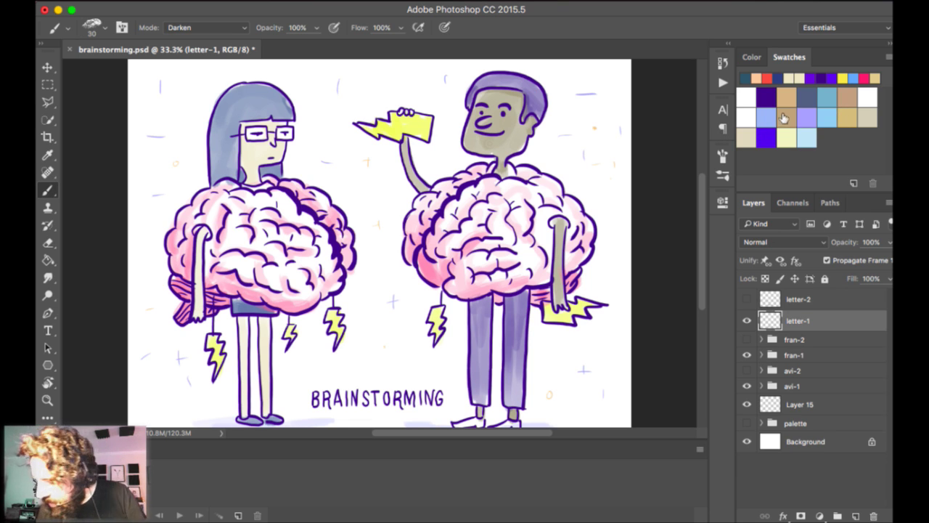
pyautogui.press('super+plus')
pyautogui.press('super+plus')
pyautogui.moveTo(577, 324); pyautogui.dragTo(585, 48)
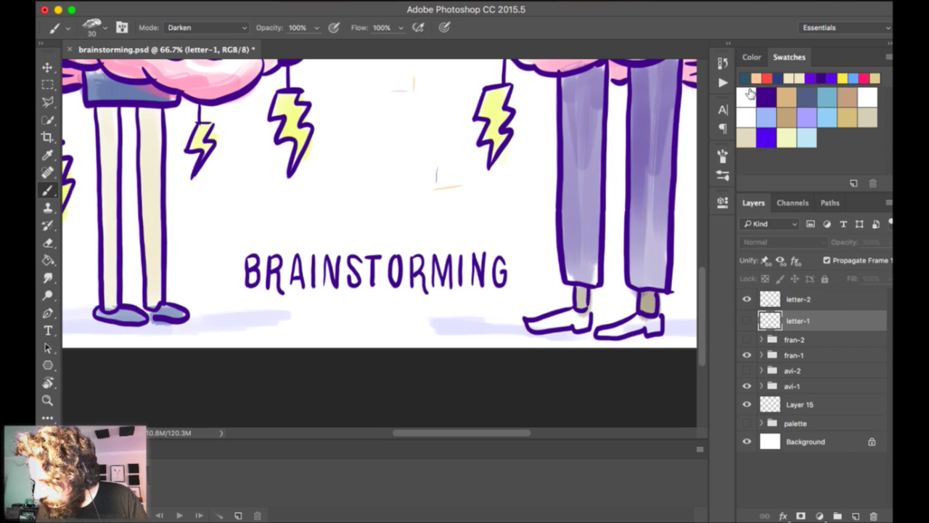
pyautogui.press('super+minus')
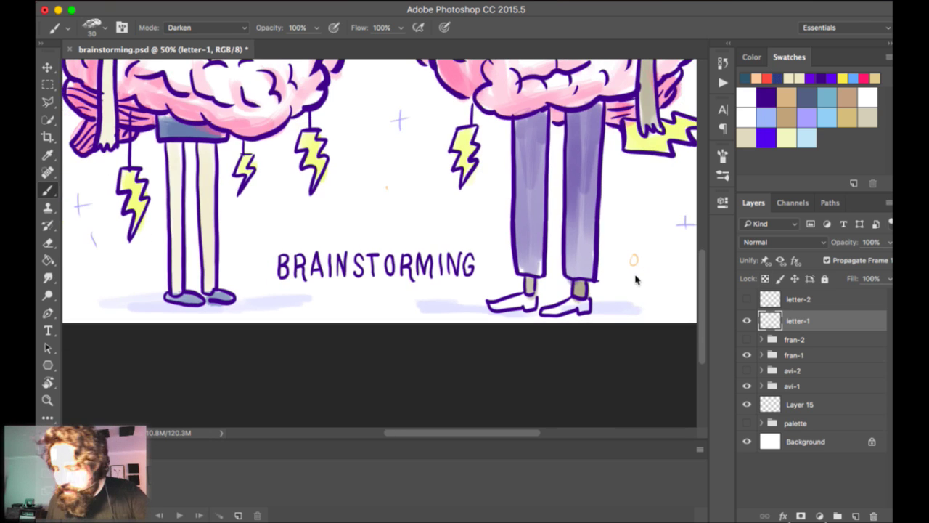
pyautogui.scroll(2, 573, 226)
pyautogui.press('super+0')
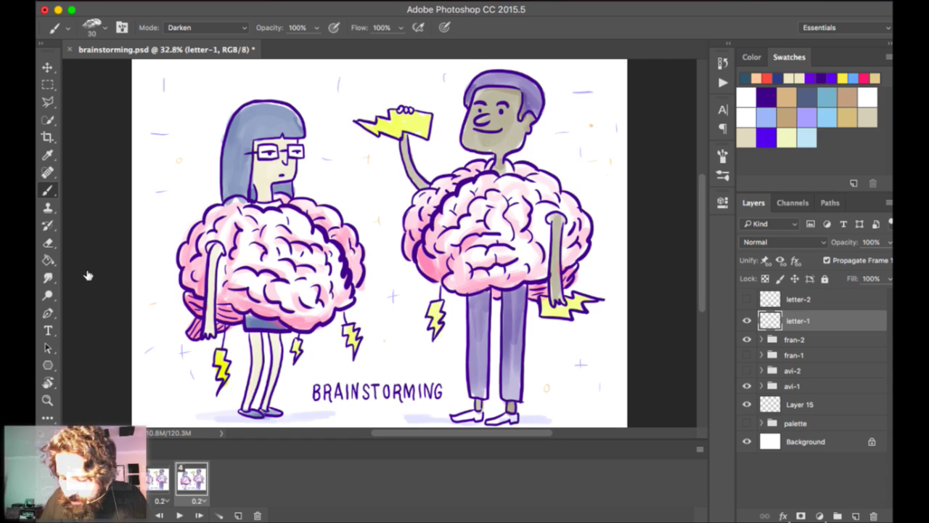
# Play the brainstorming animation from the timeline and stop it.
pyautogui.press('Right')
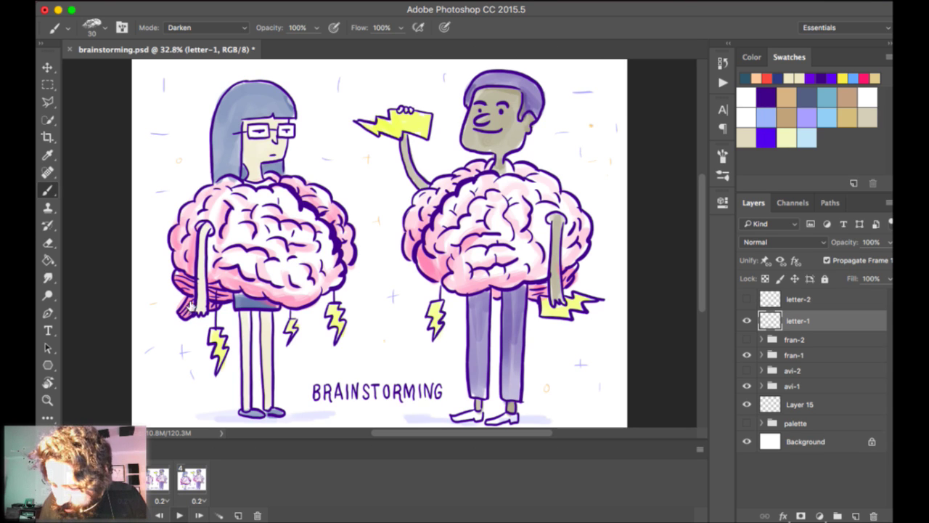
pyautogui.click(179, 515)
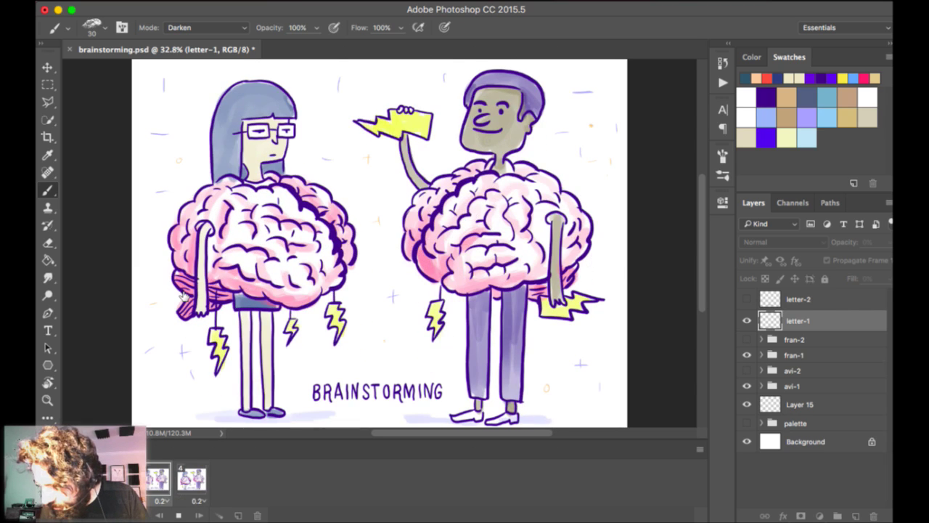
pyautogui.press('space')
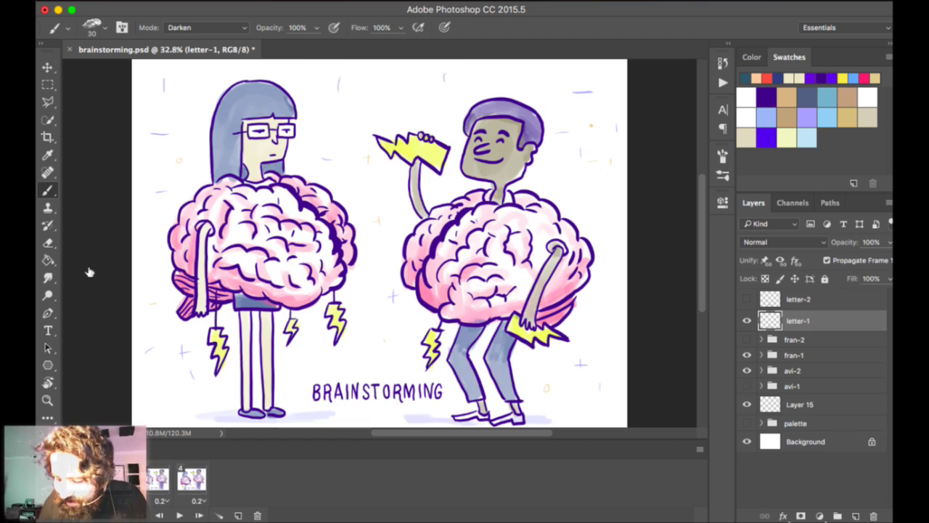
pyautogui.click(129, 273)
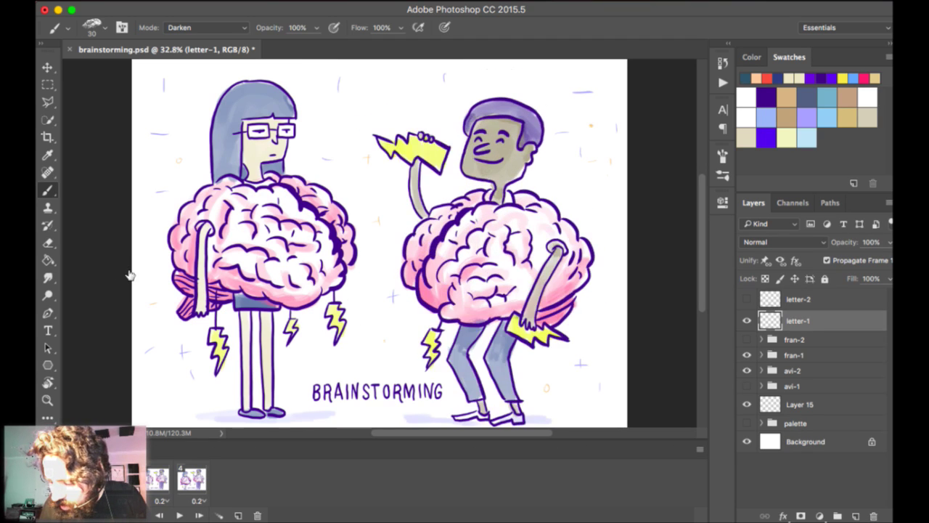
# Examine the BRAINSTORMING lettering up close, comparing its letter-1 and letter-2 versions across the animation frames.
pyautogui.press('super+plus')
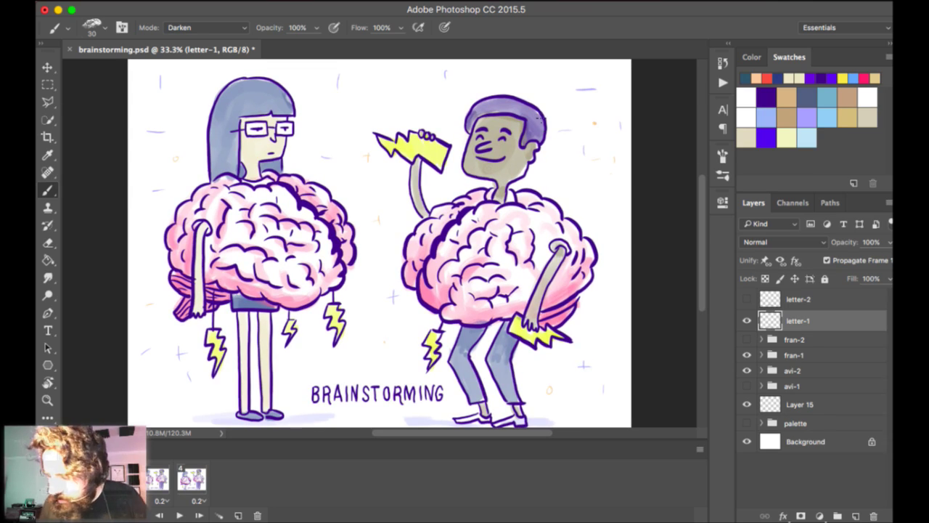
pyautogui.press('super+plus')
pyautogui.press('super+plus')
pyautogui.moveTo(577, 301); pyautogui.dragTo(547, 94)
pyautogui.moveTo(563, 224); pyautogui.dragTo(602, 106)
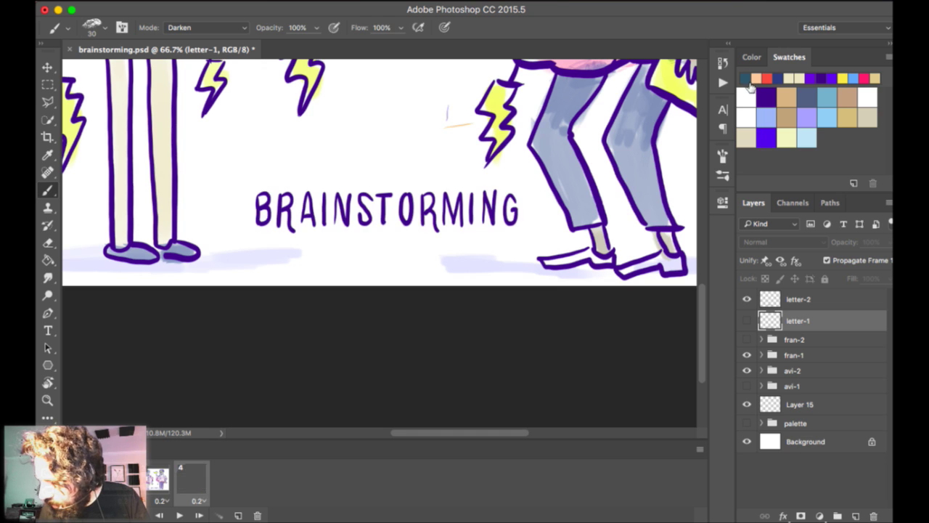
pyautogui.press('super+minus')
pyautogui.press('super+minus')
pyautogui.press('super+minus')
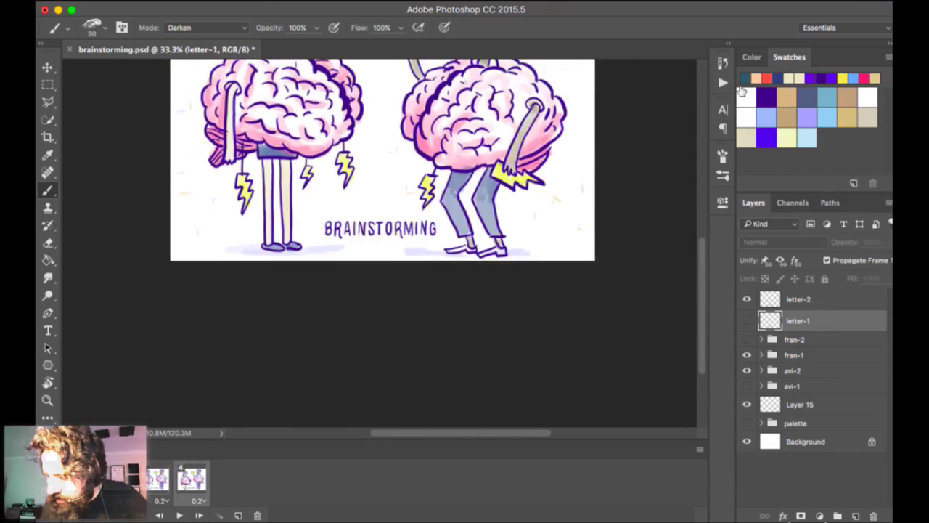
pyautogui.press('super+0')
# Play and stop the animation repeatedly with the whole artwork in view, comparing the pose combinations and lettering in individual frames.
pyautogui.press('space')
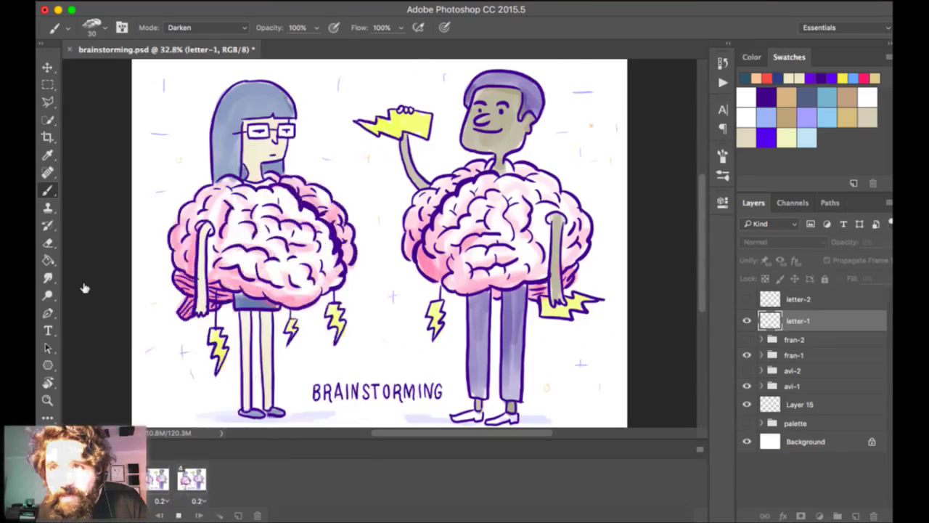
pyautogui.press('space')
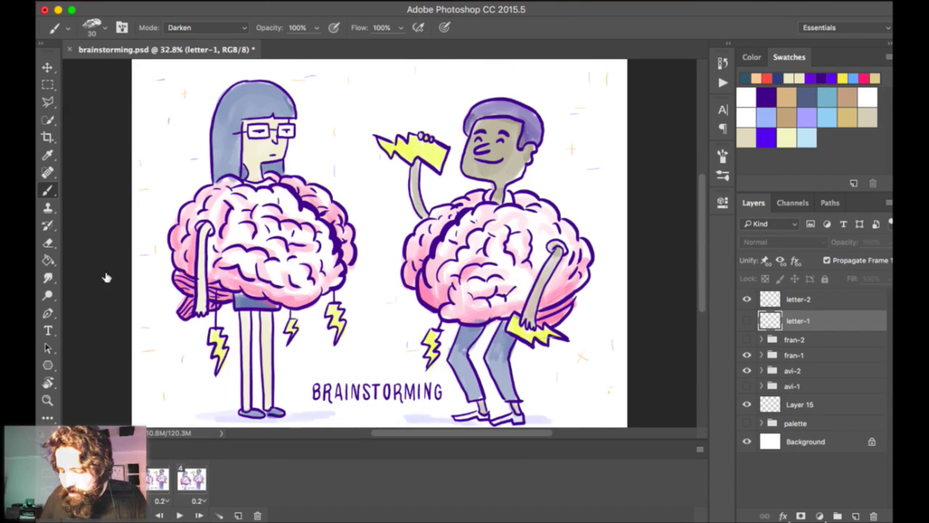
pyautogui.press('space')
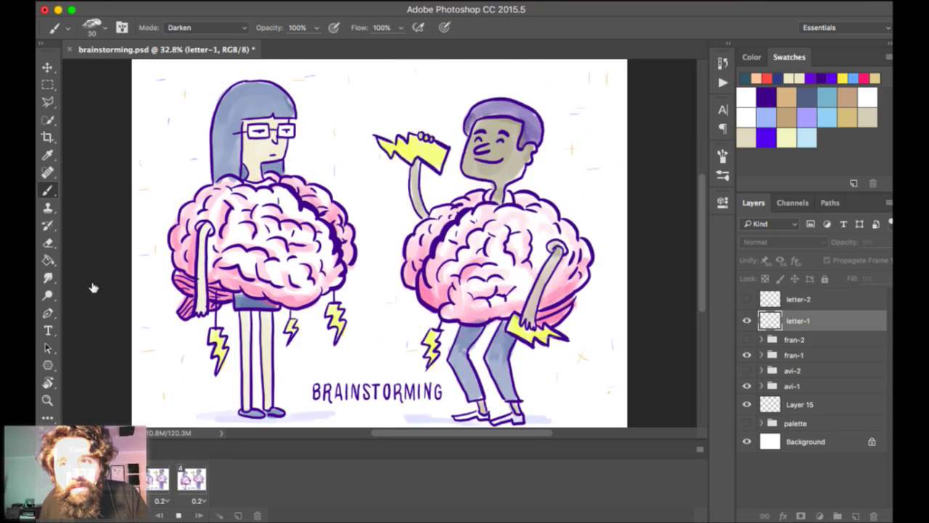
pyautogui.press('space')
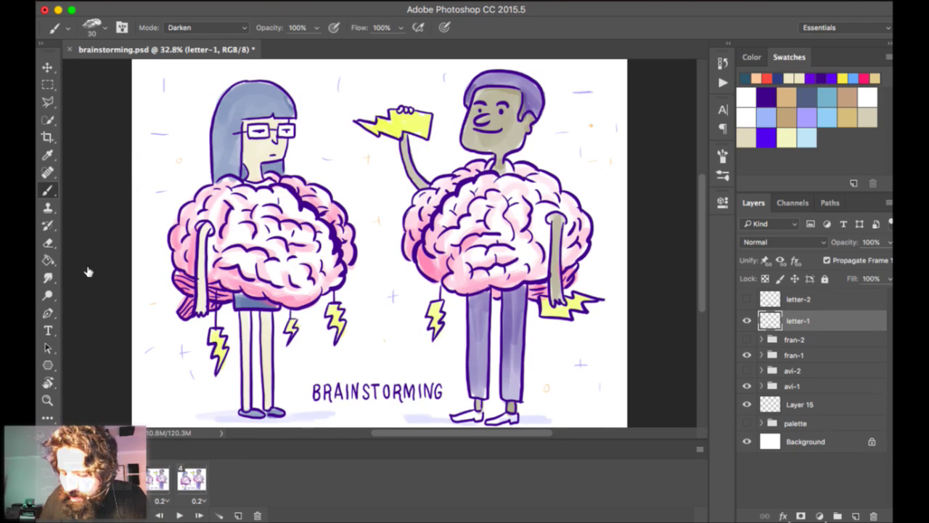
pyautogui.press('space')
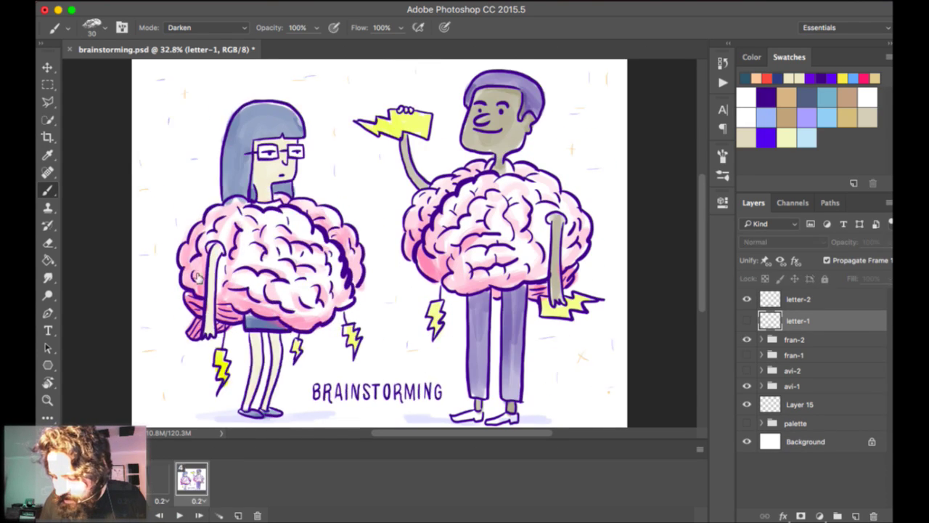
pyautogui.press('space')
pyautogui.press('space')
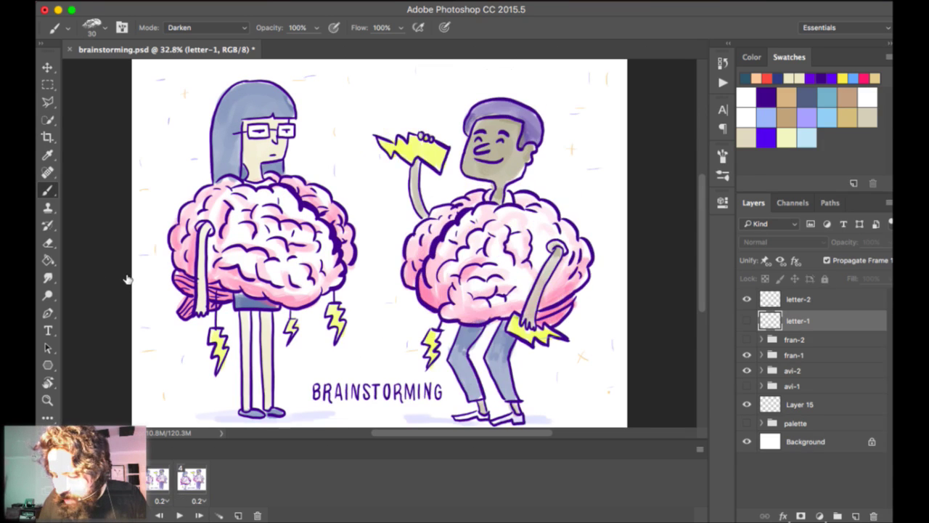
pyautogui.press('space')
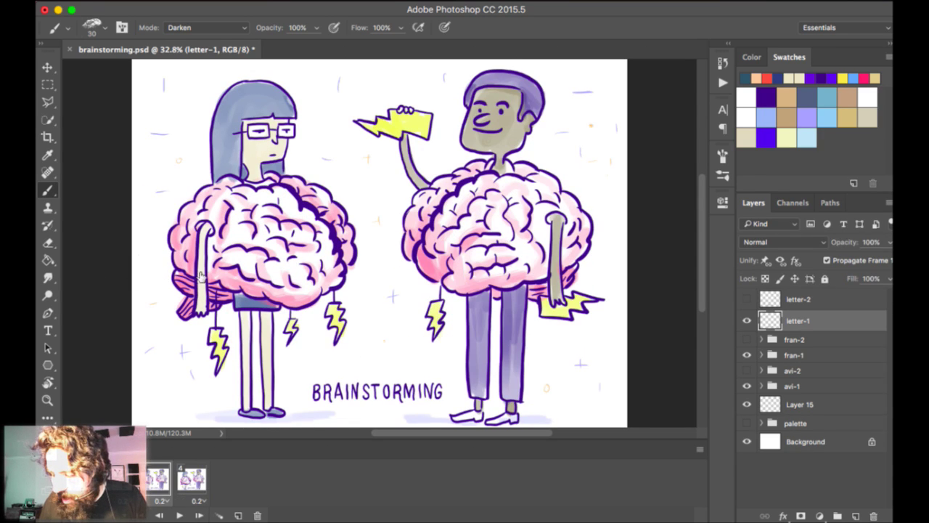
pyautogui.press('space')
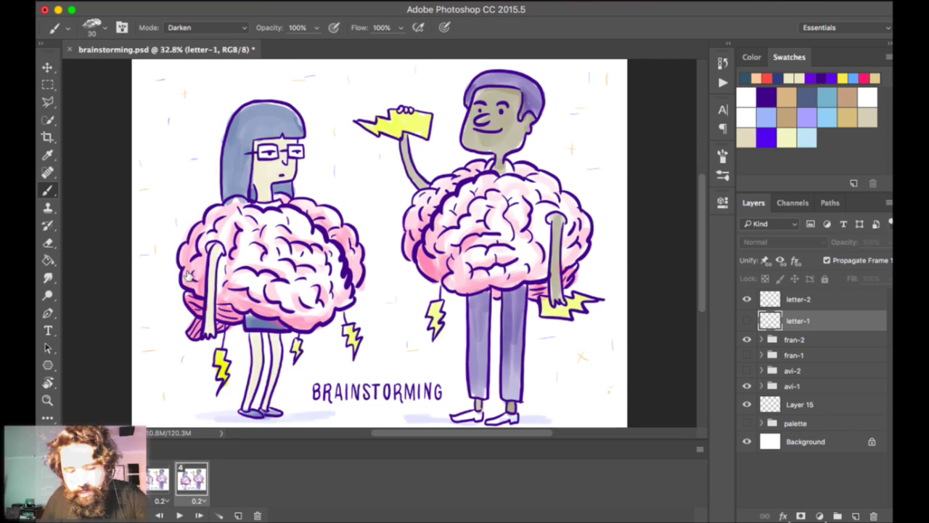
# Examine the brain costumes and hanging lightning bolts up close, comparing the fran-2 frame with the fran-1 frame.
pyautogui.press('super+equal')
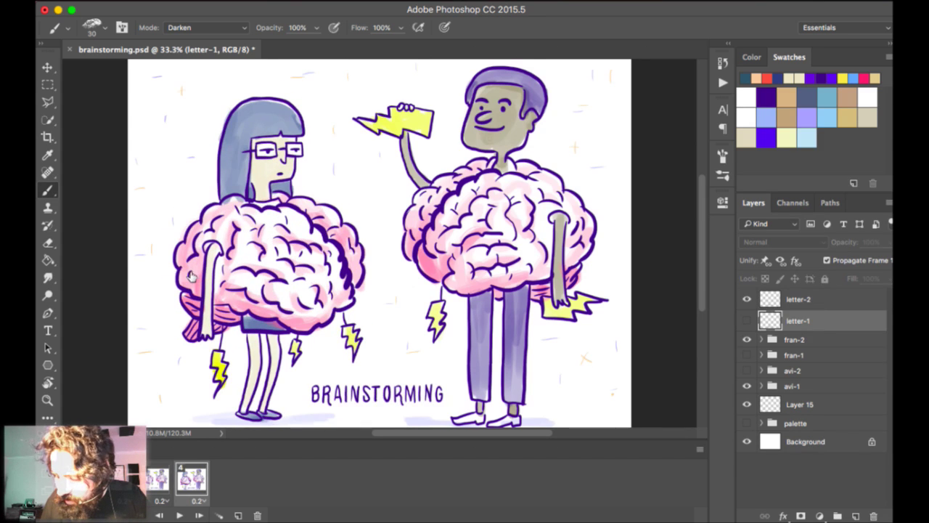
pyautogui.press('super+plus')
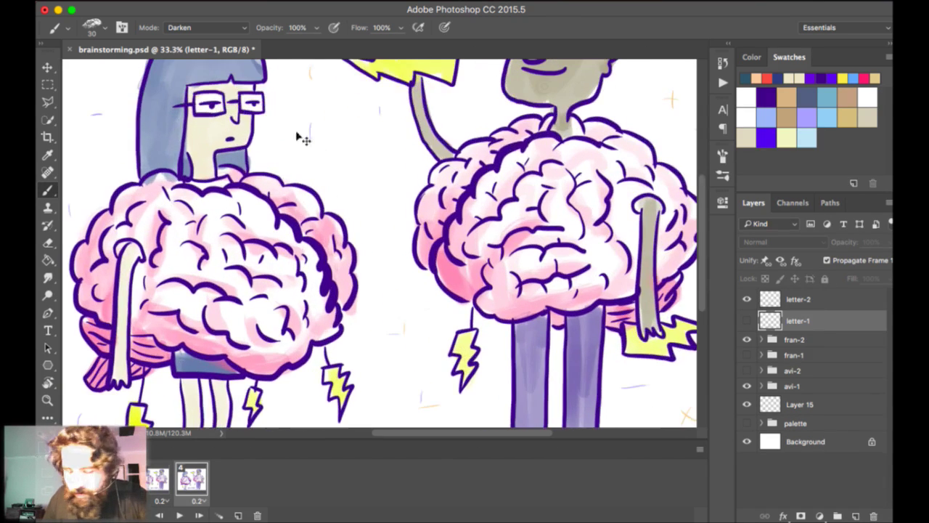
pyautogui.moveTo(445, 129); pyautogui.dragTo(450, 159)
pyautogui.press('super+minus')
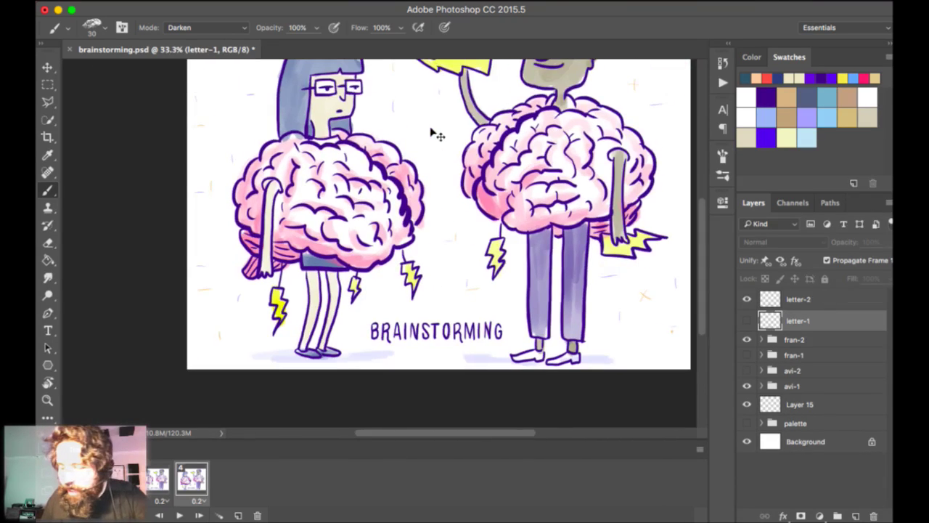
pyautogui.scroll(5, 440, 109)
pyautogui.moveTo(441, 107); pyautogui.dragTo(440, 61)
pyautogui.press('space')
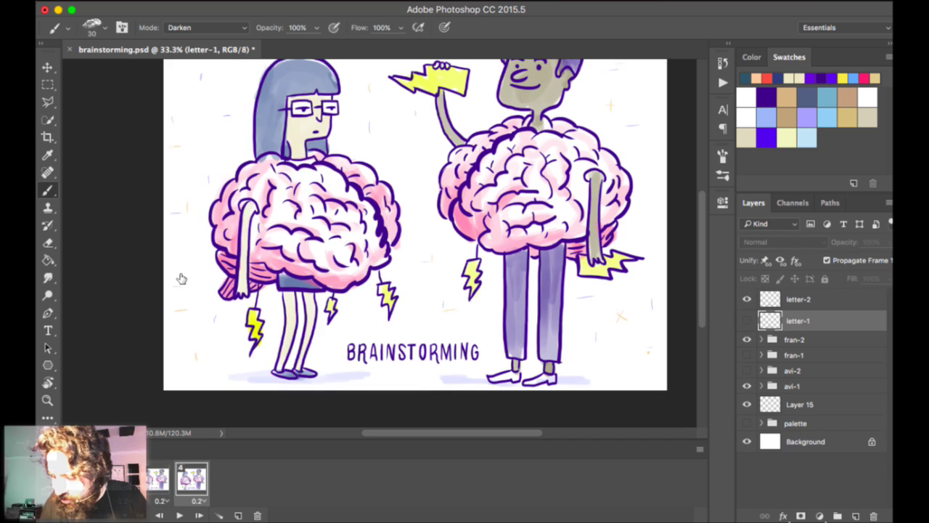
pyautogui.press('super+equal')
pyautogui.press('super+equal')
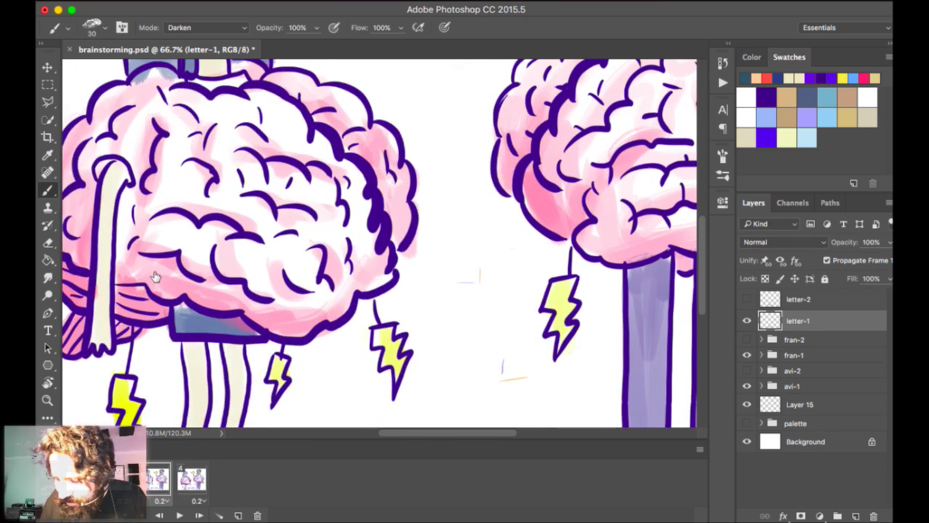
# Play the animation with the entire artwork shown at 25% and stop it on the frame with fran-1 and avi-1.
pyautogui.press('super+minus')
pyautogui.press('super+minus')
pyautogui.press('super+minus')
pyautogui.moveTo(543, 62); pyautogui.dragTo(517, 109)
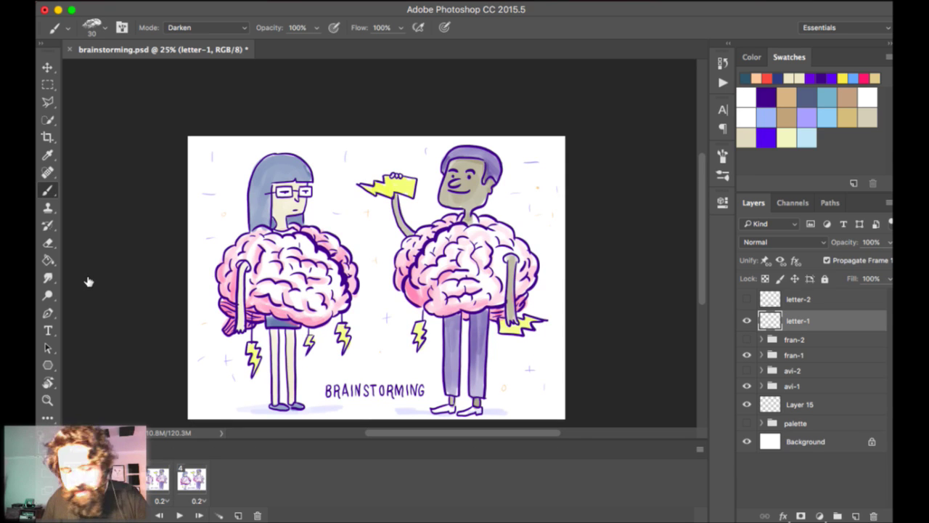
pyautogui.press('space')
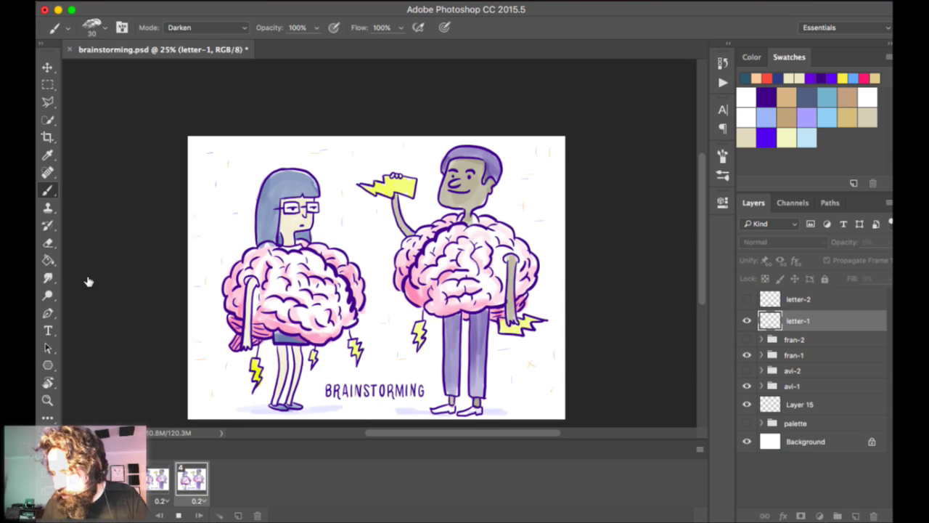
pyautogui.press('space')
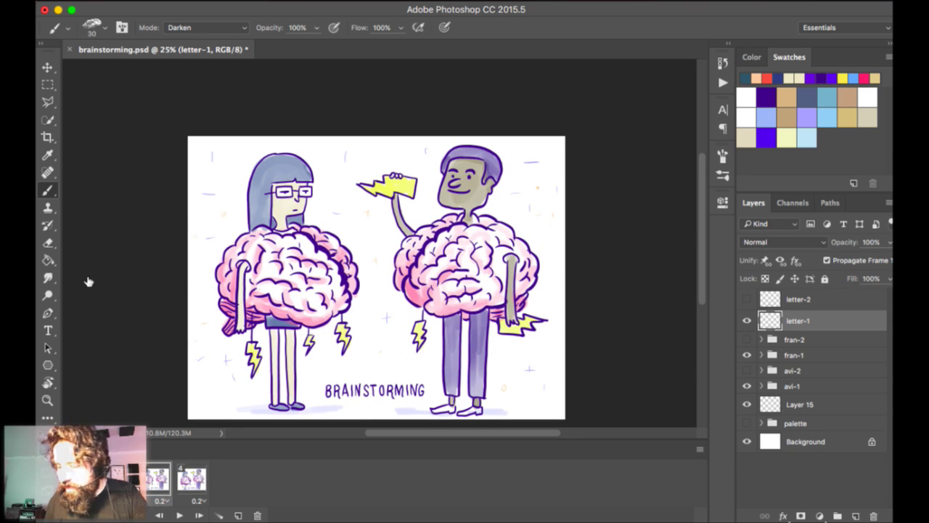
# Close brainstorming.psd without saving, and preview and open evangelist.psd from the halloween-costumes folder.
pyautogui.press('super+w')
pyautogui.press('super+d')
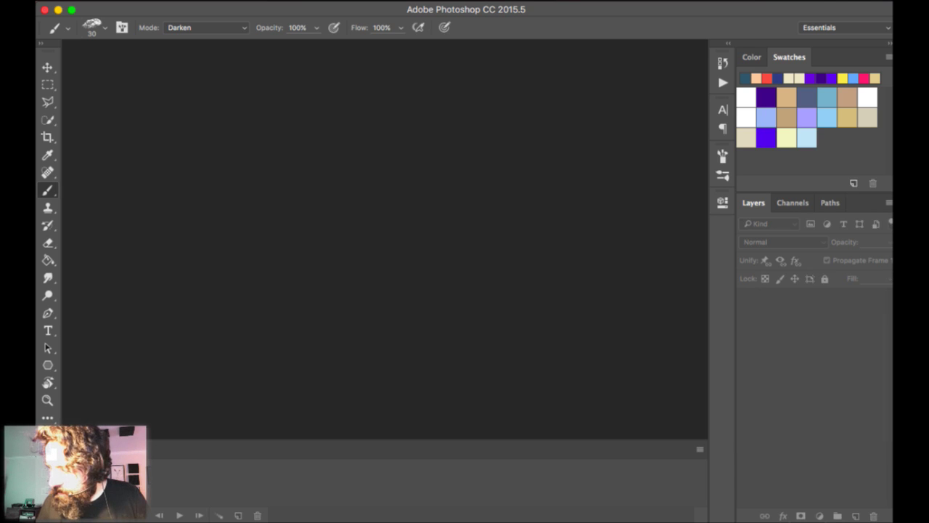
pyautogui.press('super+o')
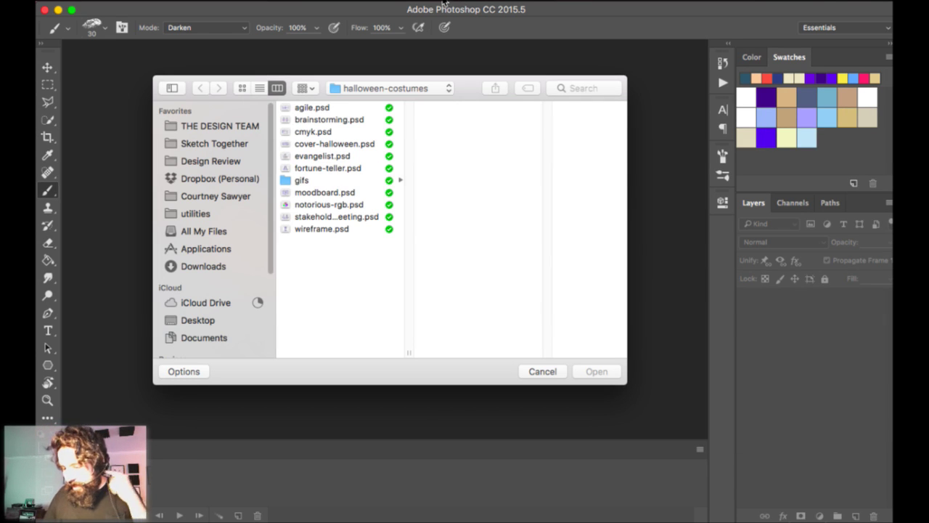
pyautogui.press('e')
pyautogui.press('space')
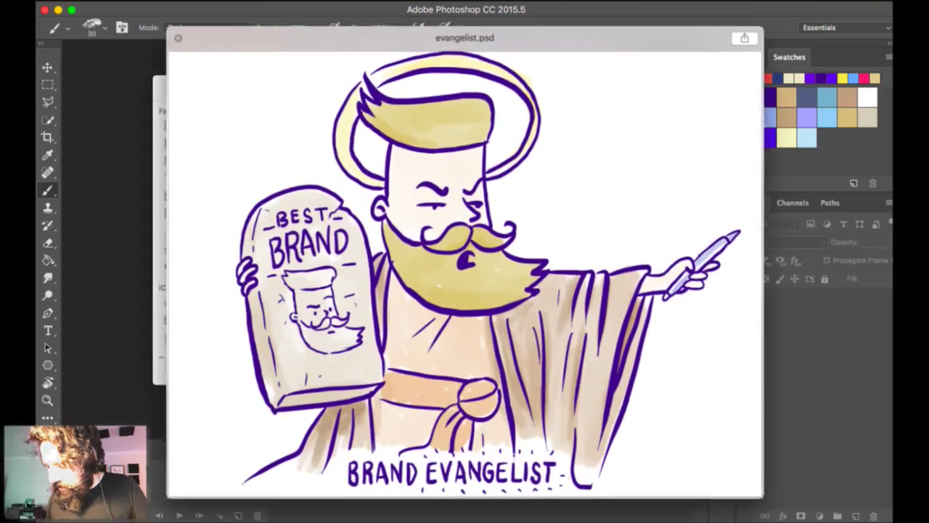
pyautogui.press('space')
pyautogui.press('Return')
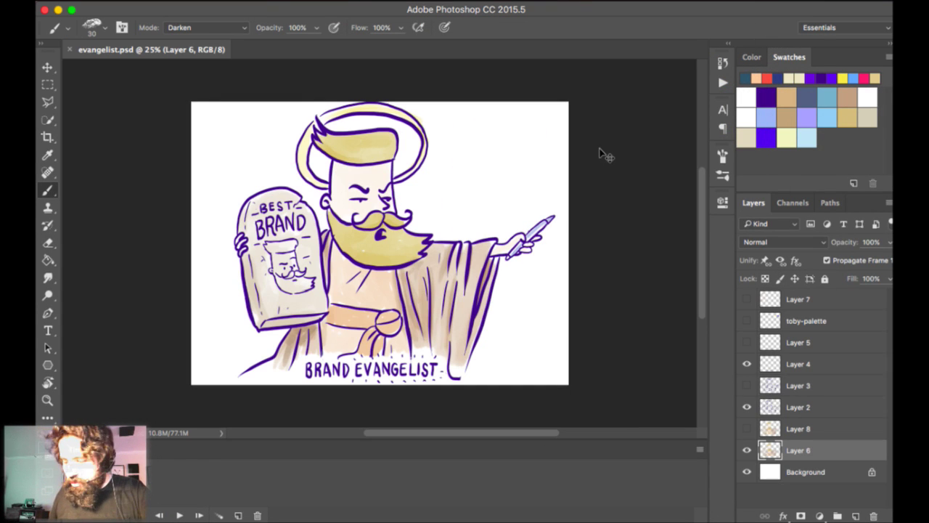
# Play and stop the brand evangelist animation with the artwork enlarged to fit the window.
pyautogui.press('super+0')
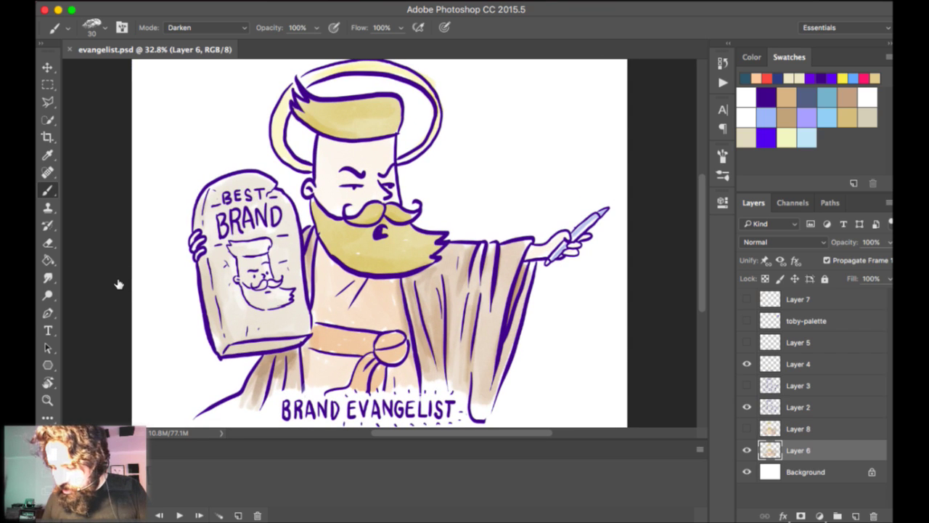
pyautogui.press('space')
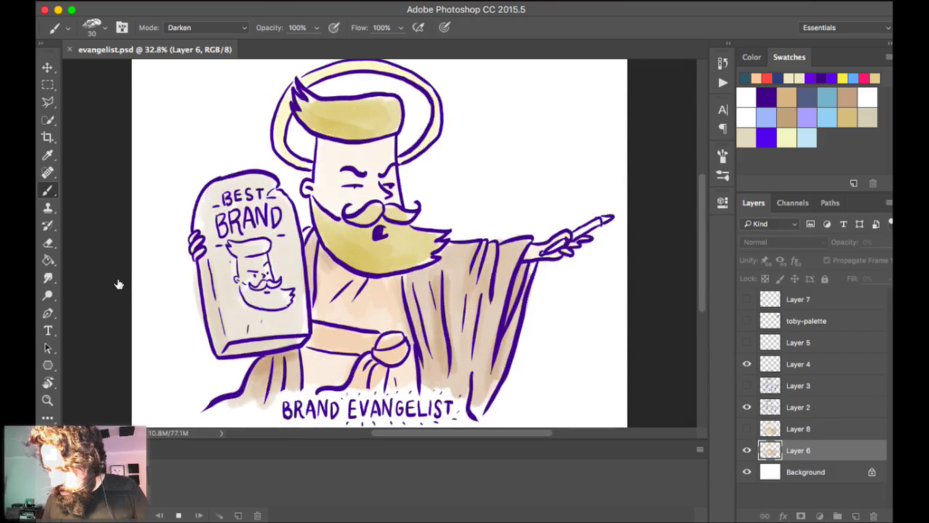
pyautogui.press('space')
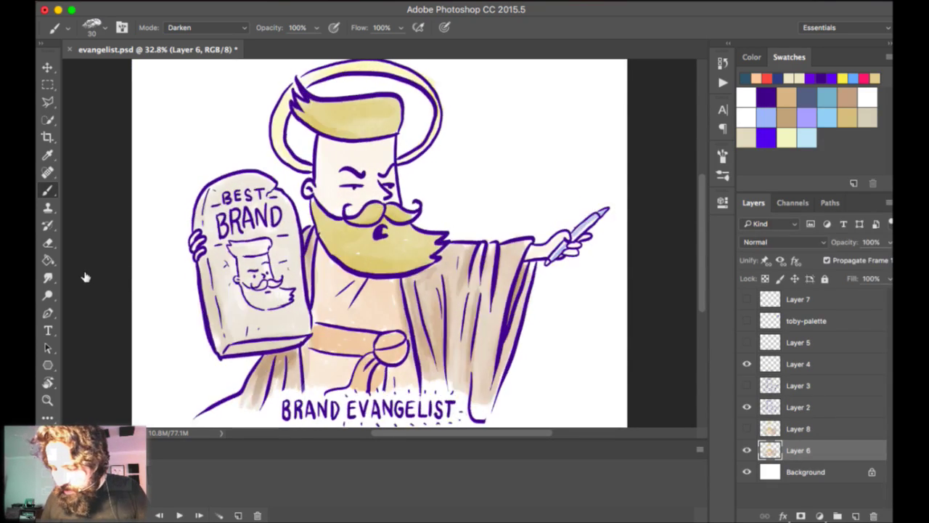
# Hide Layer 4 and show it again to check what it adds to the artwork.
pyautogui.click(823, 364)
pyautogui.click(747, 364)
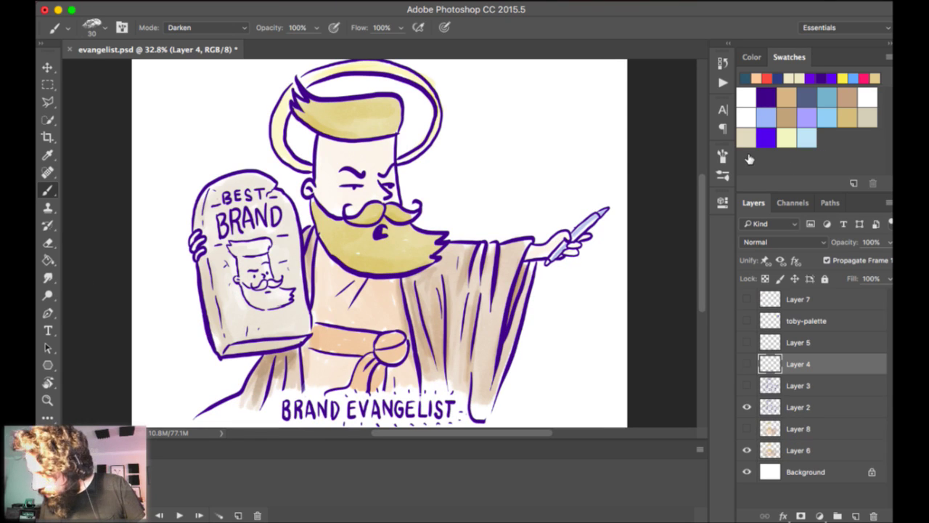
pyautogui.click(747, 363)
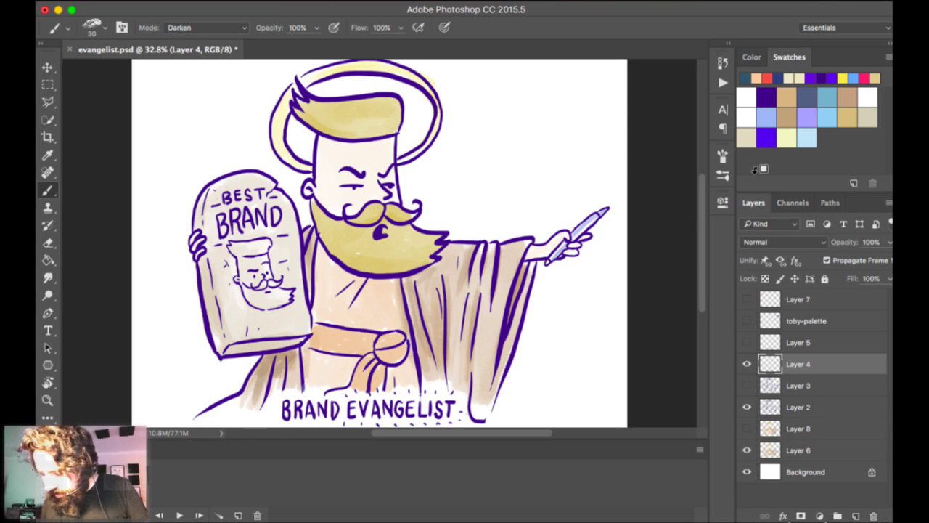
# Close evangelist.psd without saving its changes and reopen it from the halloween-costumes folder.
pyautogui.press('super+w')
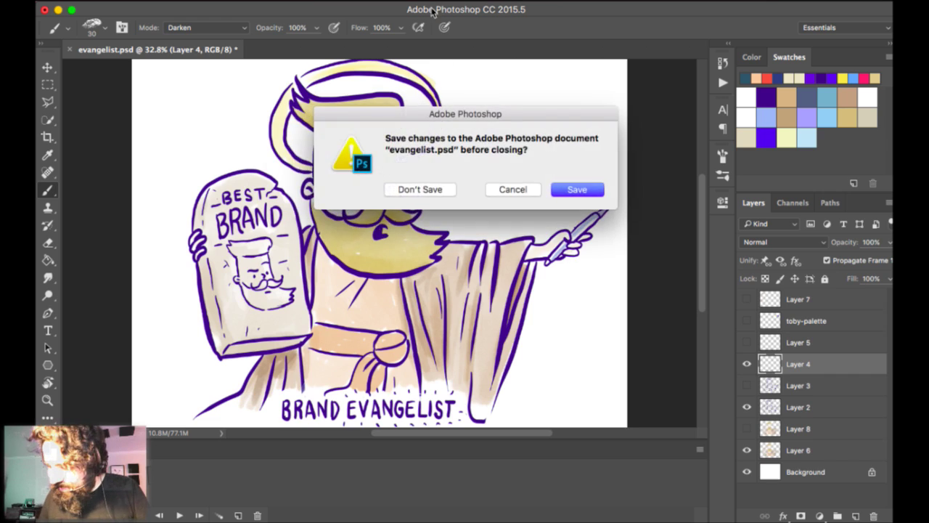
pyautogui.press('super+d')
pyautogui.press('super+o')
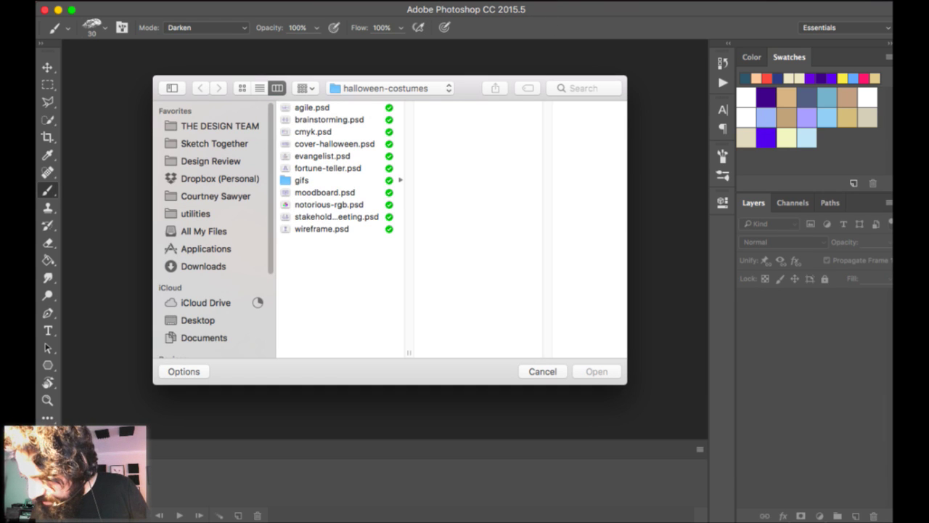
pyautogui.write('ev')
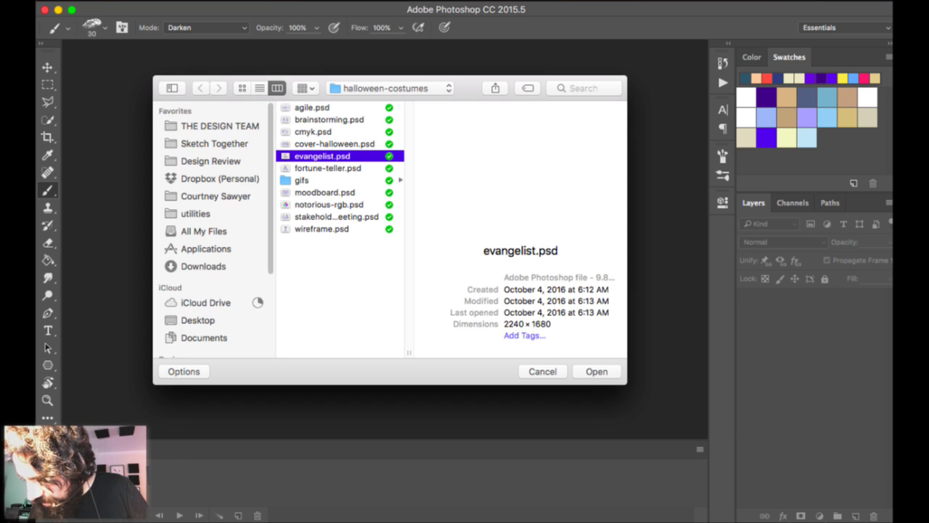
pyautogui.press('Return')
# Play the brand evangelist animation and examine the colored frame with Layer 3 and Layer 8 at 50% and 33.3%.
pyautogui.press('space')
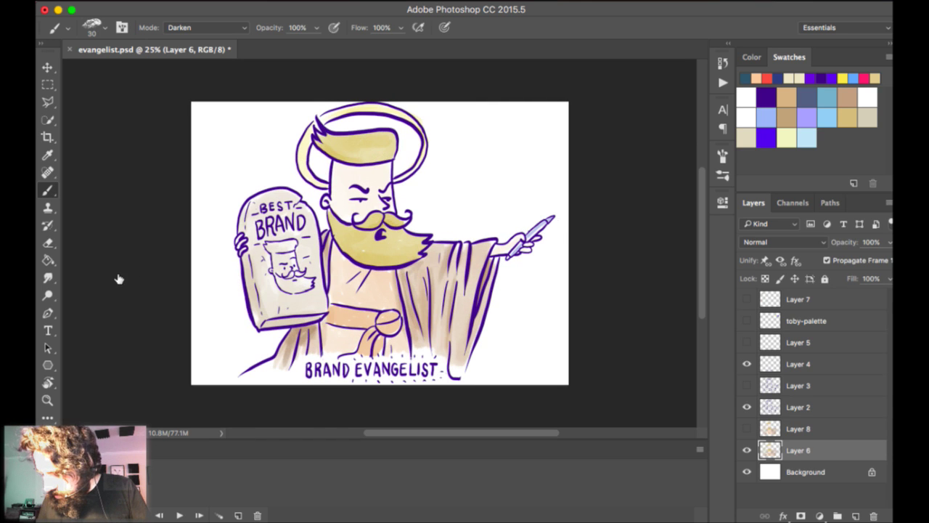
pyautogui.press('super+equal')
pyautogui.scroll(-5, 556, 124)
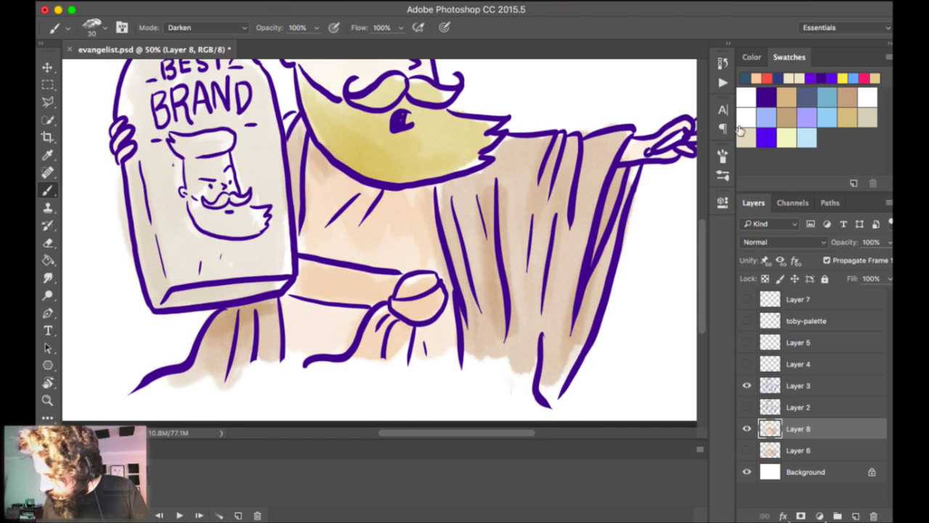
pyautogui.moveTo(592, 132); pyautogui.dragTo(587, 168)
pyautogui.press('super+minus')
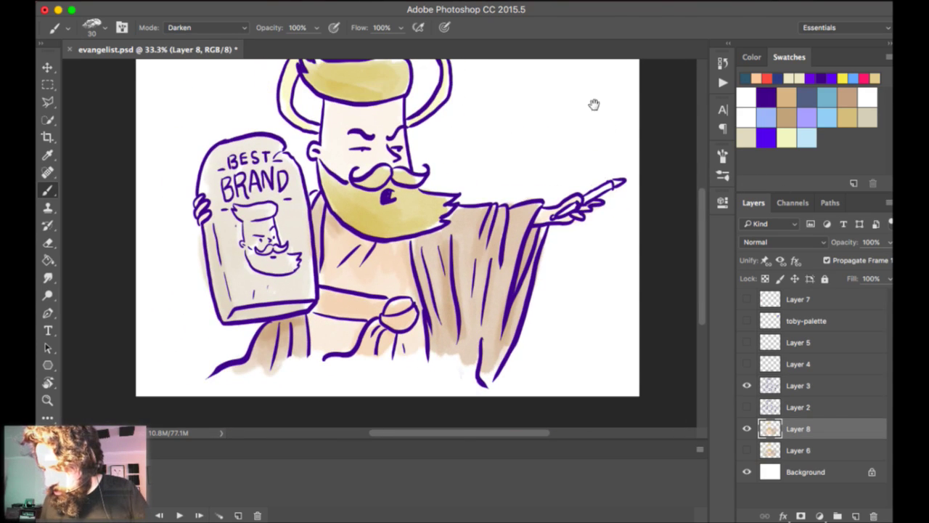
pyautogui.moveTo(593, 104); pyautogui.dragTo(596, 131)
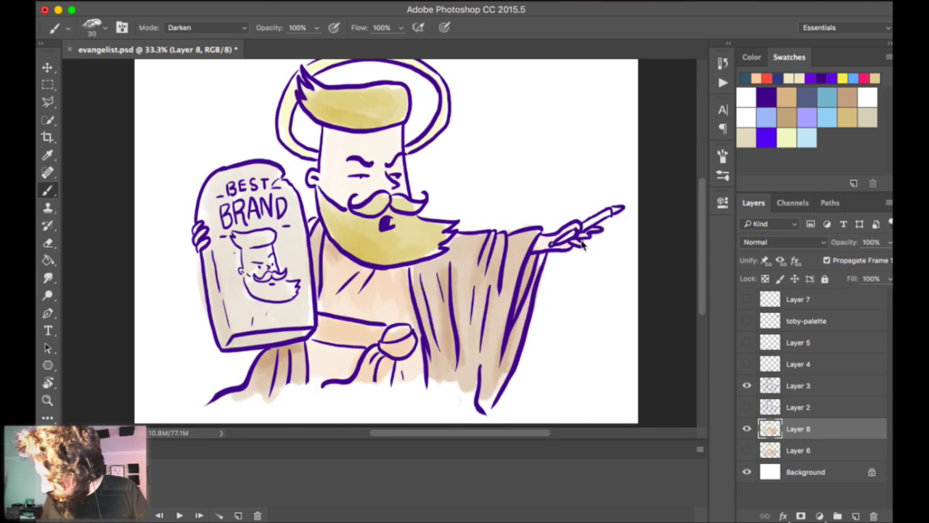
# Examine the evangelist's line art with the coloring of Layer 8 hidden, both up close and as a whole.
pyautogui.press('super+plus')
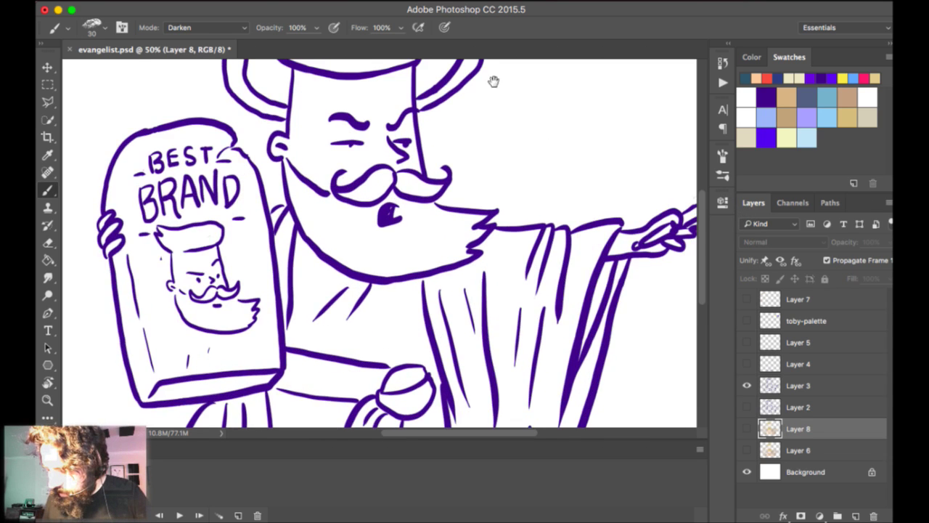
pyautogui.moveTo(493, 81); pyautogui.dragTo(575, 49)
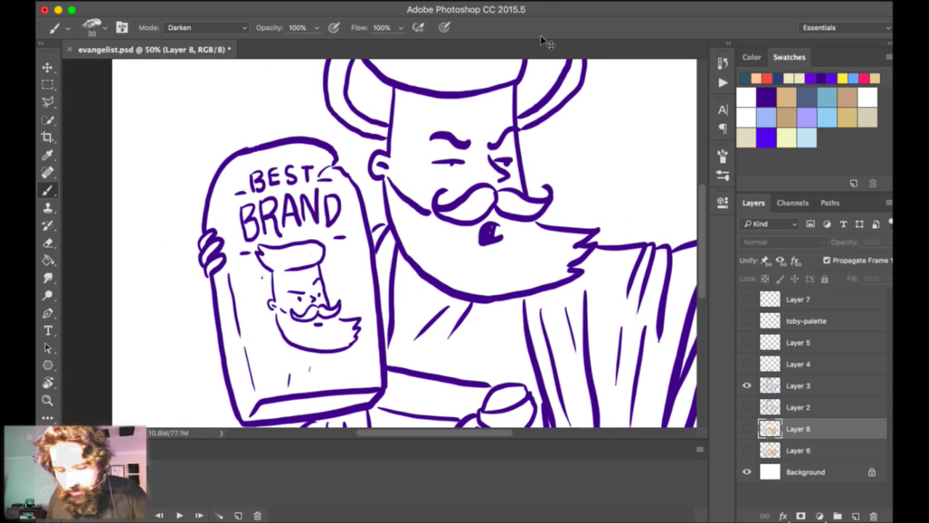
pyautogui.press('super+minus')
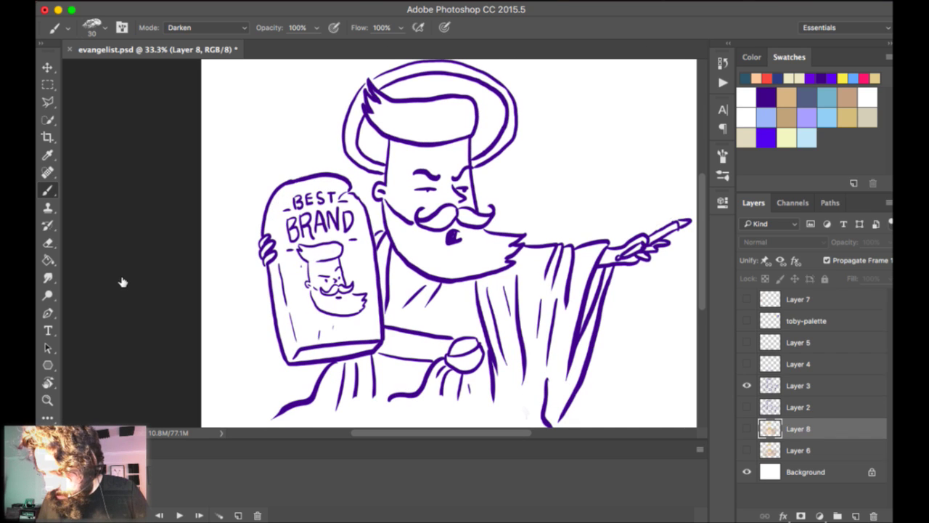
pyautogui.hscroll(4, 565, 147)
pyautogui.scroll(1, 565, 147)
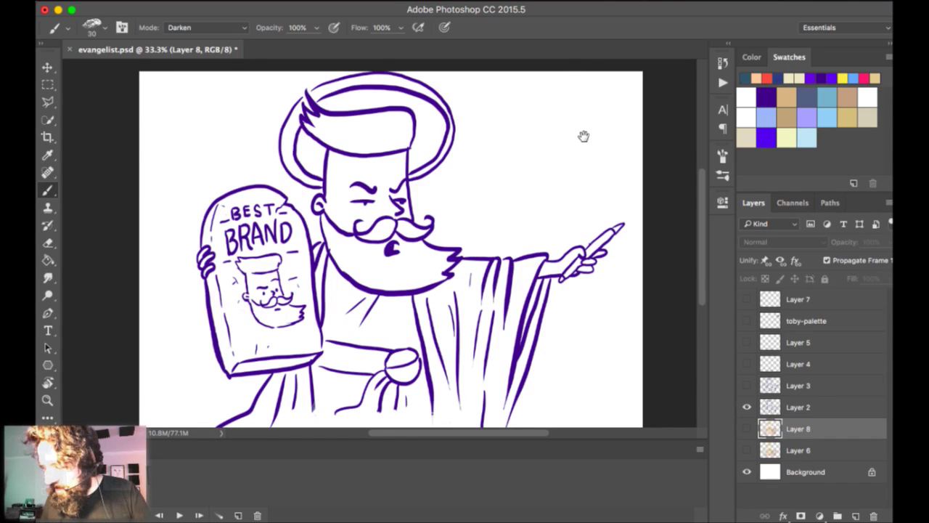
pyautogui.scroll(-1, 584, 136)
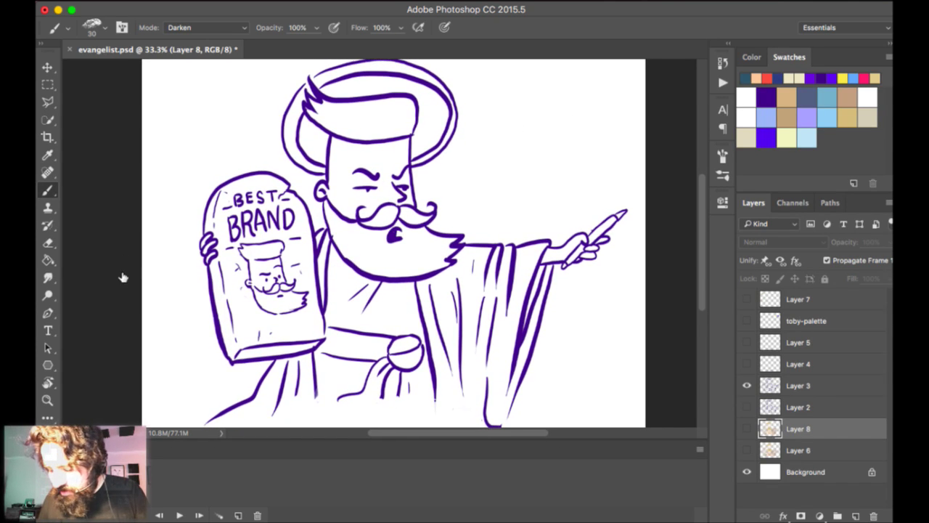
# Alternate repeatedly between the two animation frames to compare the Layer 2 and Layer 3 line drawings.
pyautogui.click(83, 272)
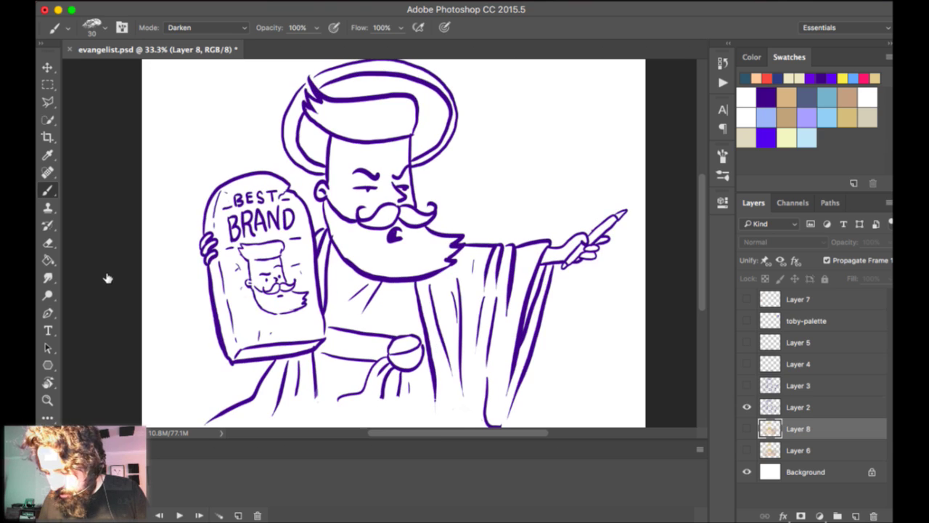
pyautogui.click(121, 277)
pyautogui.click(82, 280)
pyautogui.click(125, 280)
pyautogui.click(81, 281)
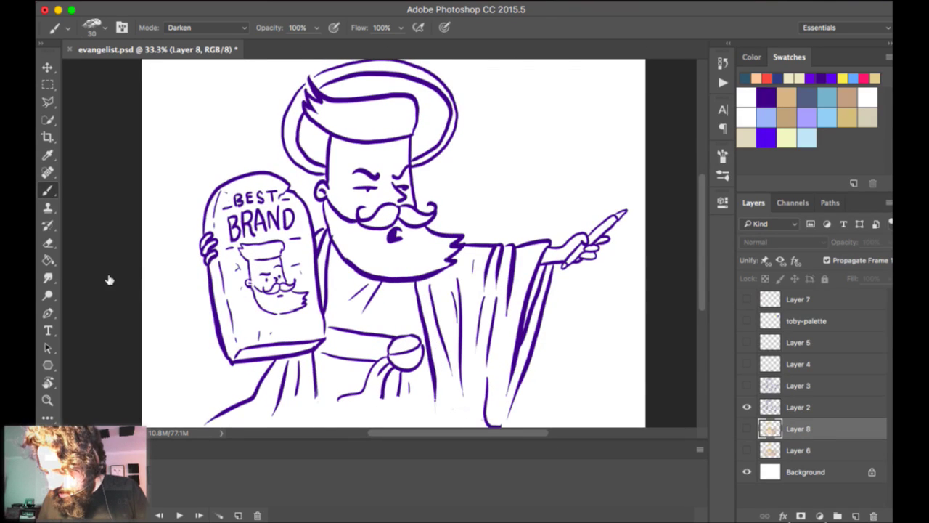
pyautogui.click(124, 282)
pyautogui.click(90, 283)
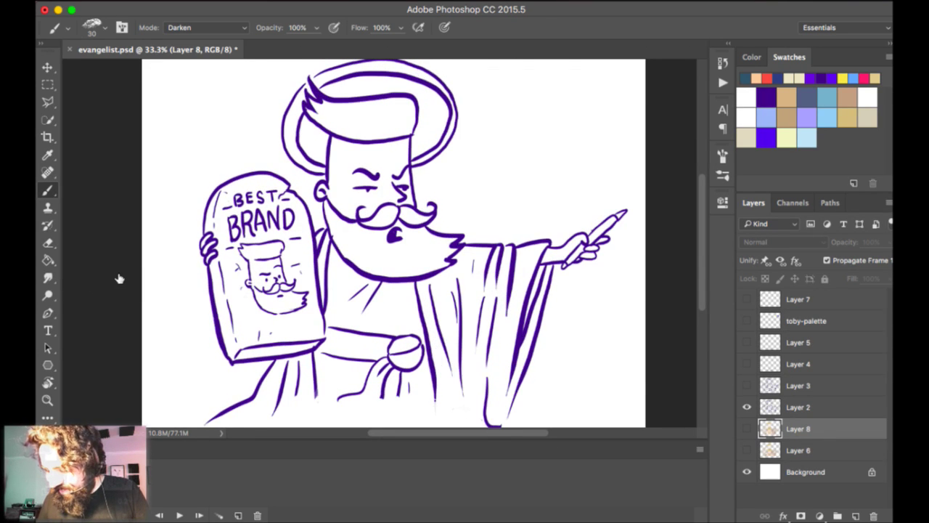
pyautogui.click(83, 280)
pyautogui.click(114, 277)
pyautogui.click(85, 281)
pyautogui.click(120, 277)
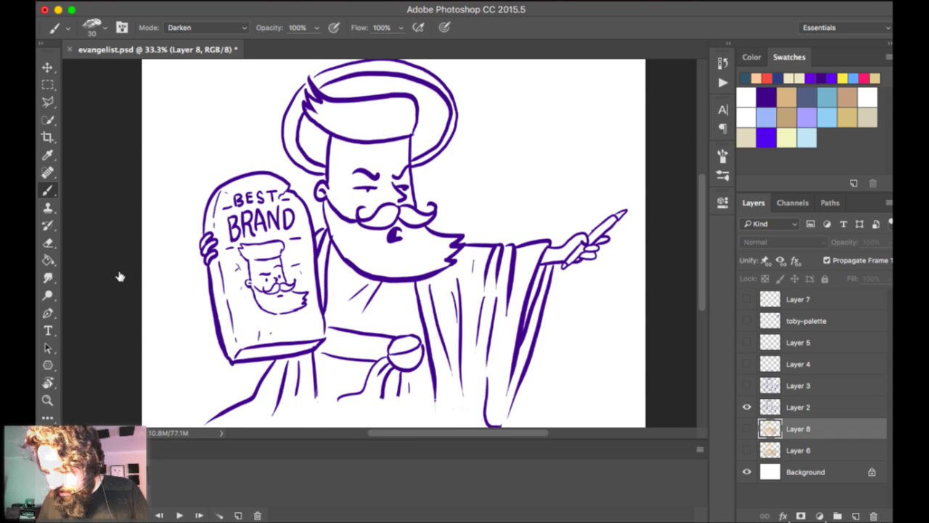
pyautogui.click(122, 276)
pyautogui.click(85, 276)
pyautogui.click(119, 277)
pyautogui.click(83, 275)
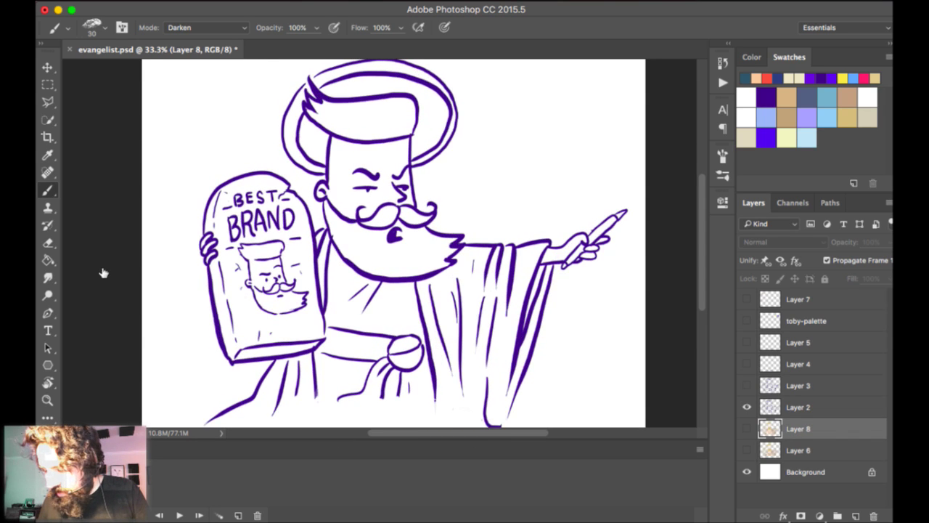
pyautogui.click(124, 276)
pyautogui.click(89, 274)
pyautogui.click(120, 278)
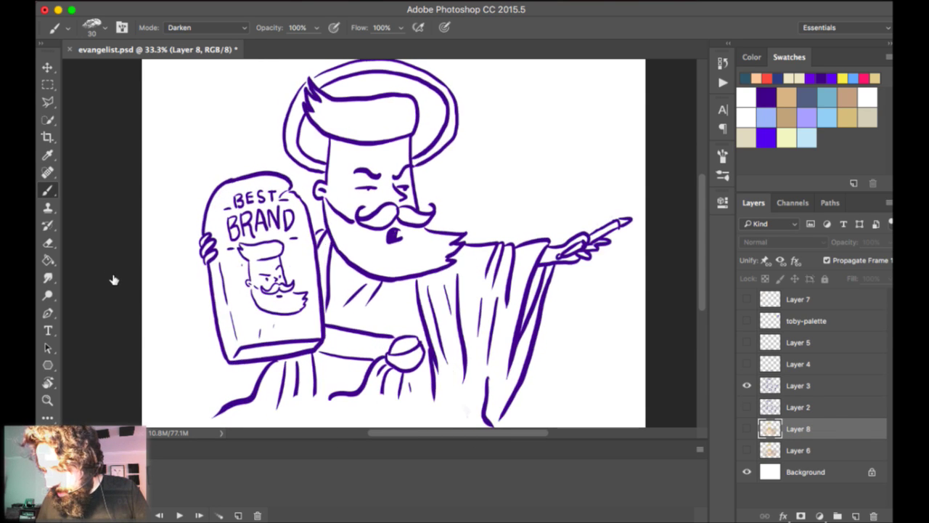
# Play and stop the line-art animation, and show the coloring of Layer 8 again.
pyautogui.press('space')
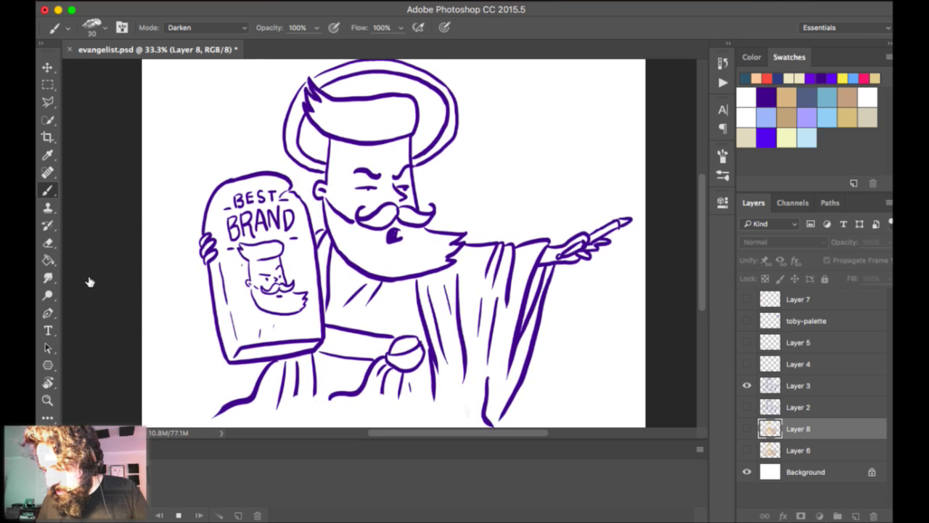
pyautogui.press('space')
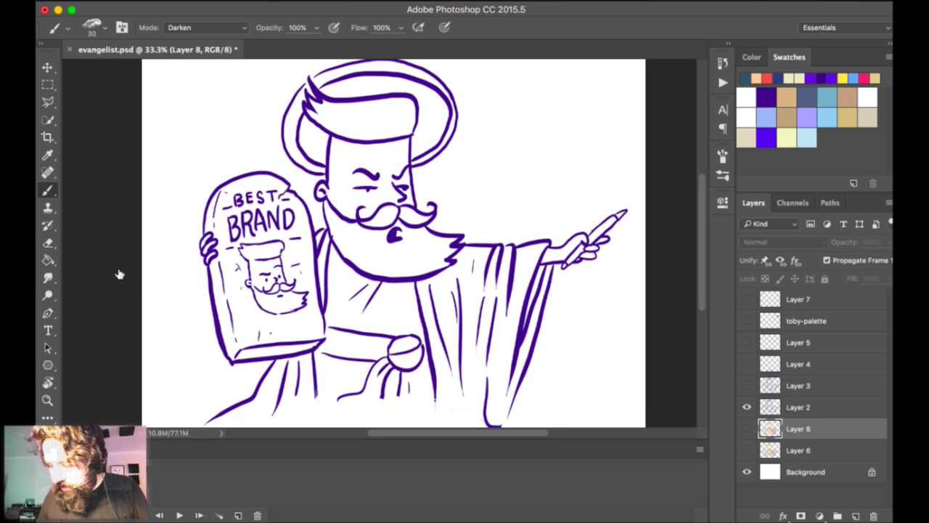
pyautogui.press('super+comma')
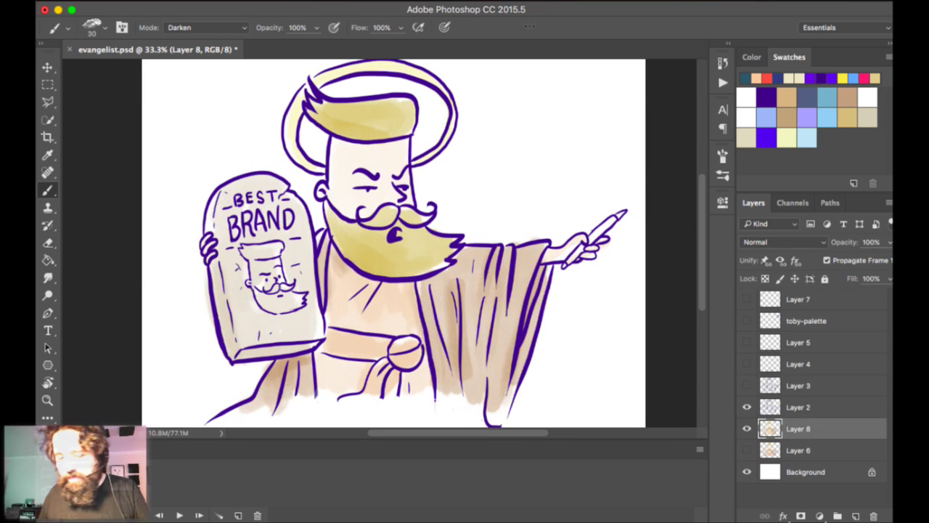
# Open notorious-rgb.psd from the halloween-costumes folder and play its animation with the artwork enlarged.
pyautogui.press('super+o')
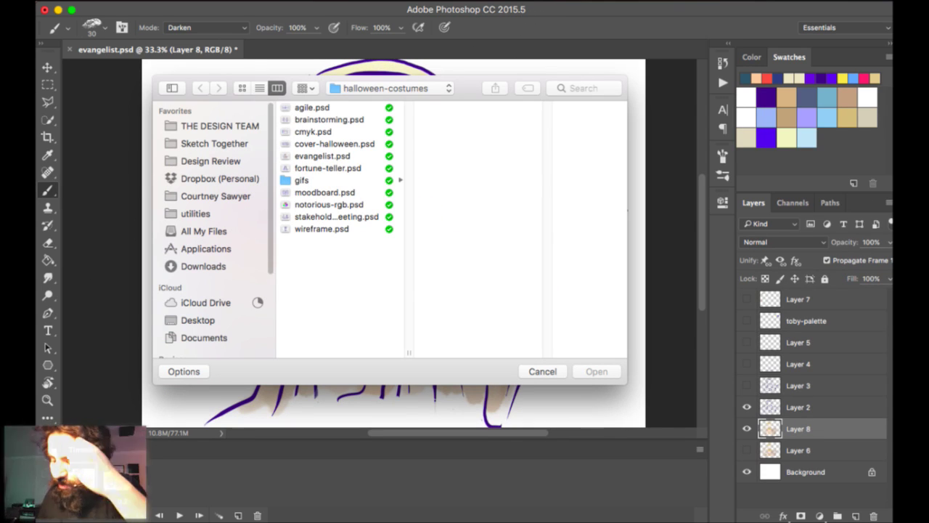
pyautogui.press('n')
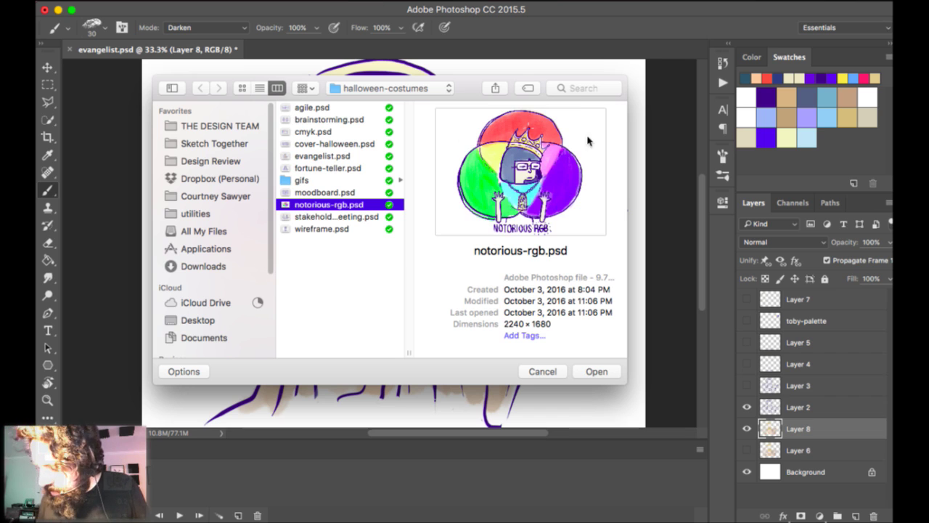
pyautogui.press('Return')
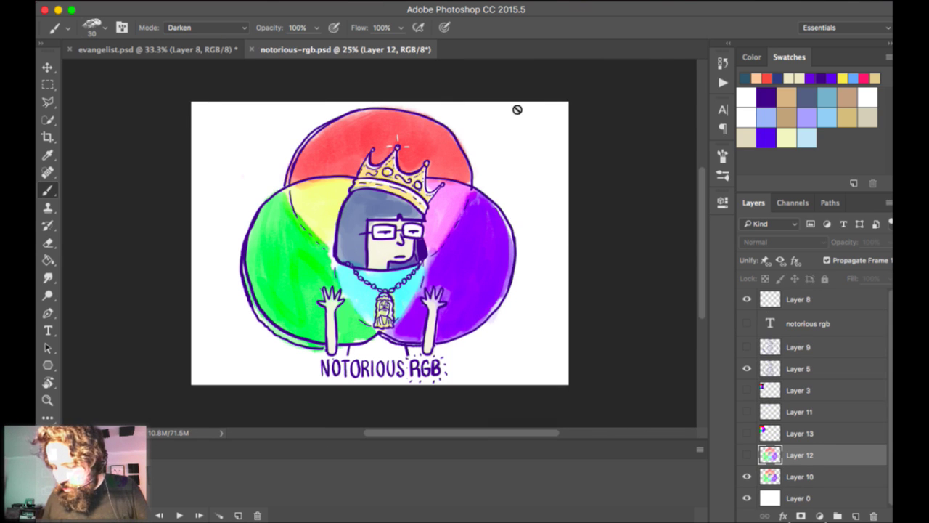
pyautogui.press('super+equal')
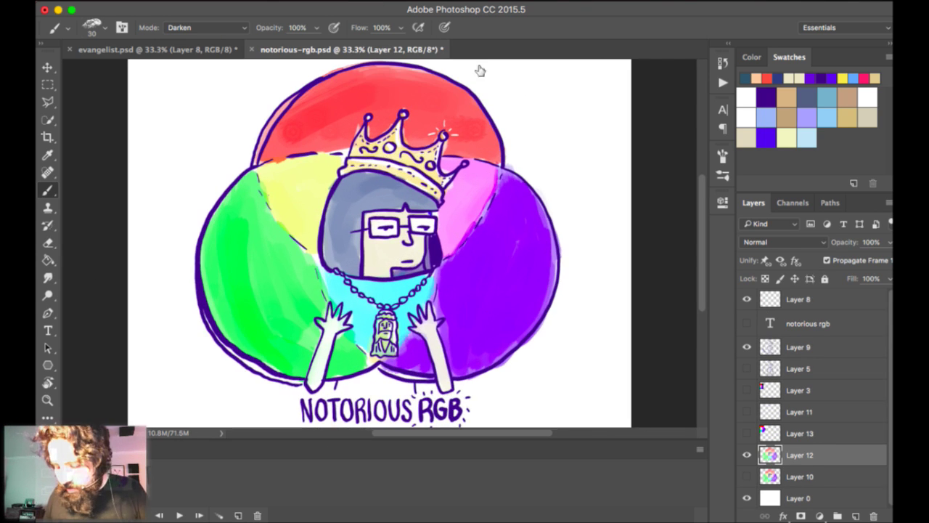
pyautogui.press('space')
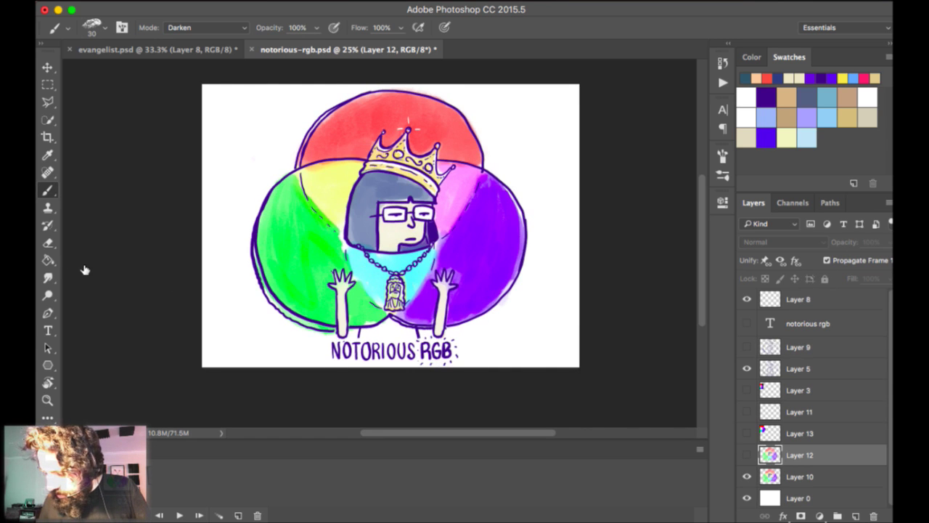
# Enlarge the notorious-rgb artwork and play its animation again before stopping it.
pyautogui.press('super+equal')
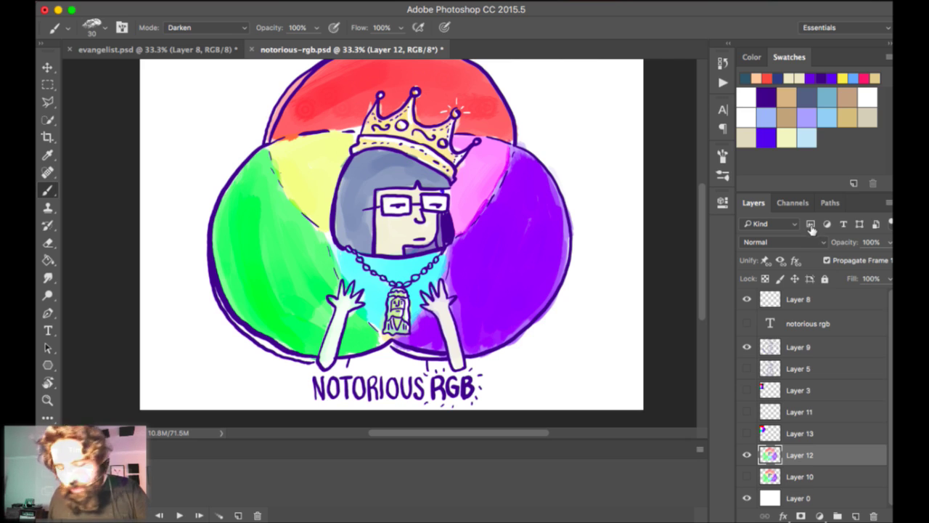
pyautogui.scroll(2, 147, 252)
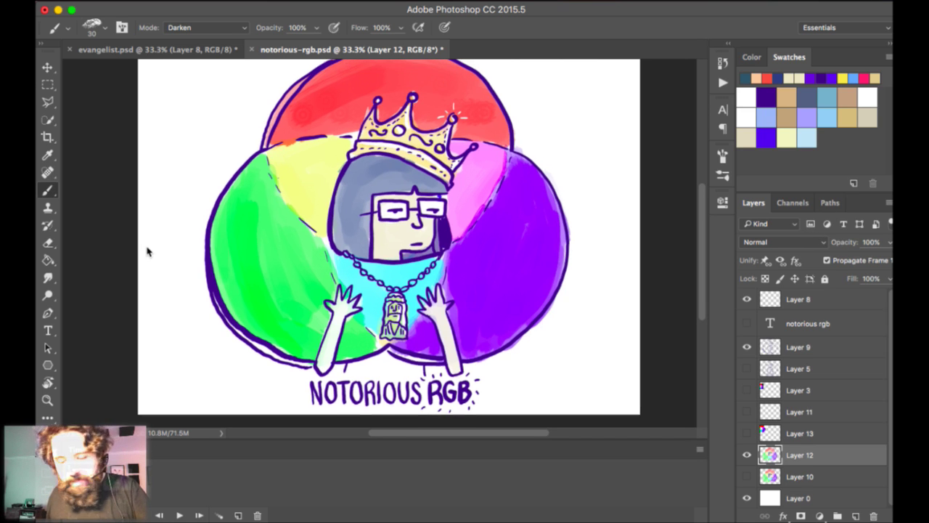
pyautogui.press('space')
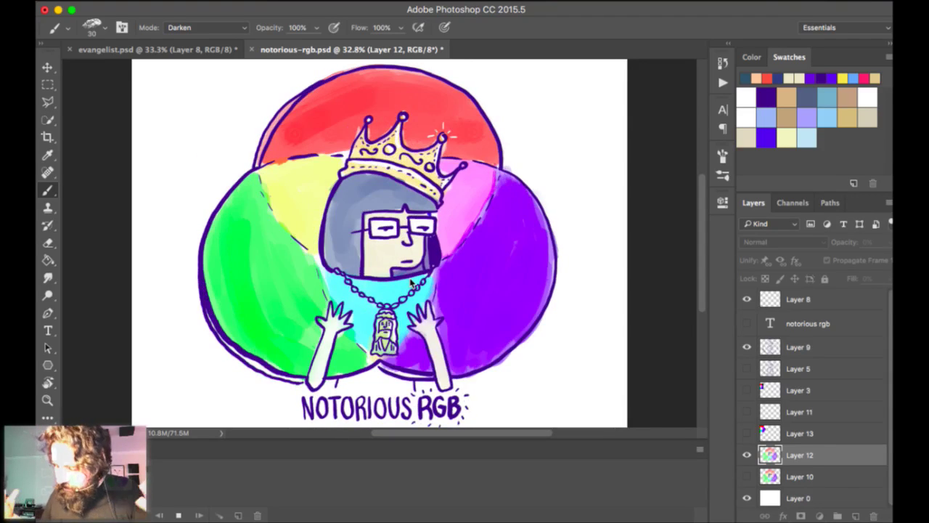
pyautogui.press('space')
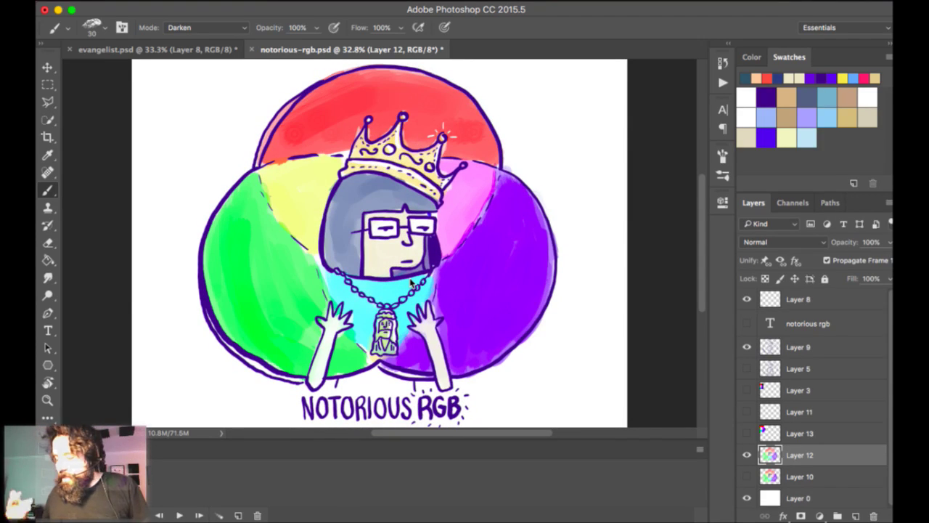
# Close notorious-rgb.psd and evangelist.psd without saving their changes.
pyautogui.press('super+w')
pyautogui.click(411, 189)
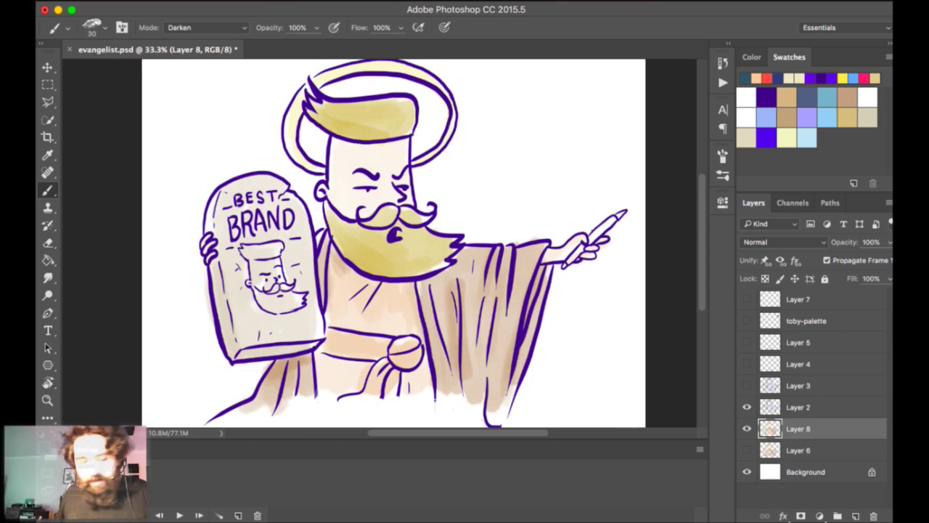
pyautogui.press('super+w')
pyautogui.click(411, 190)
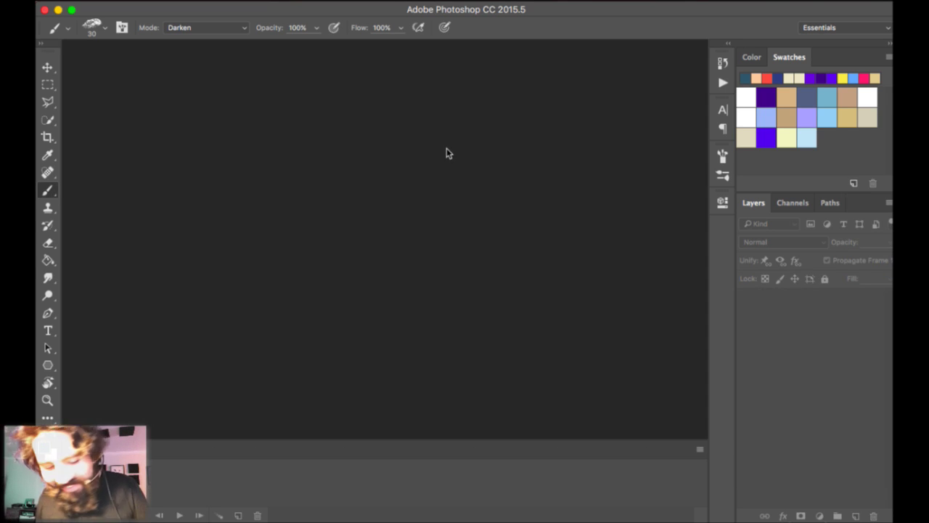
# Open cmyk.psd from the halloween-costumes folder and play its animation of the four costumed characters.
pyautogui.press('super+o')
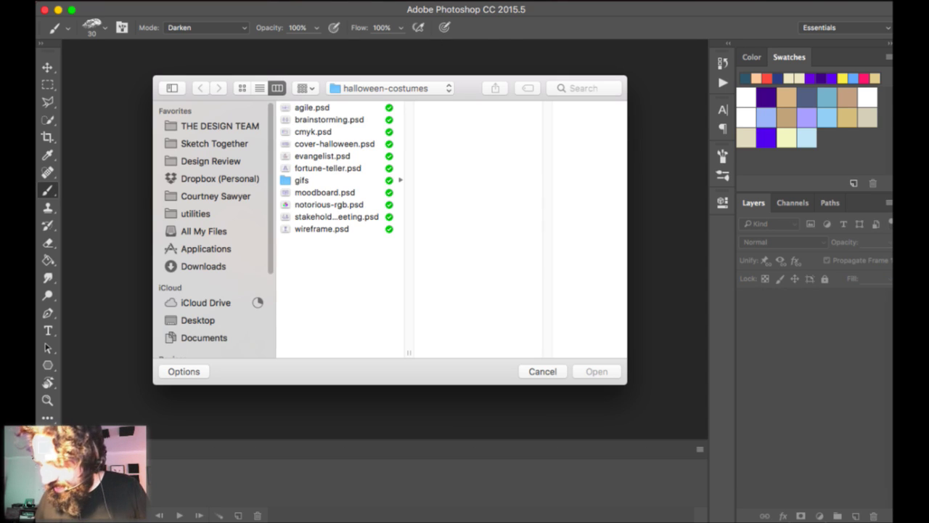
pyautogui.press('c')
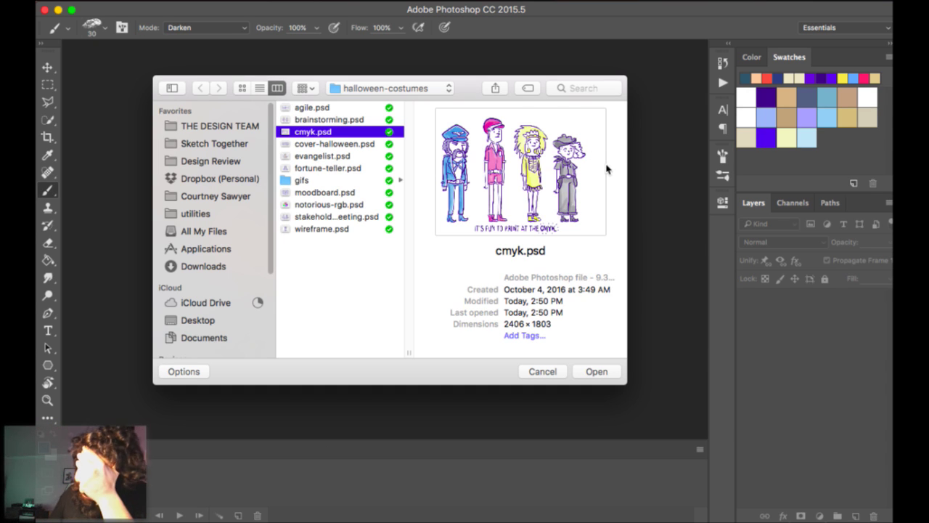
pyautogui.press('Return')
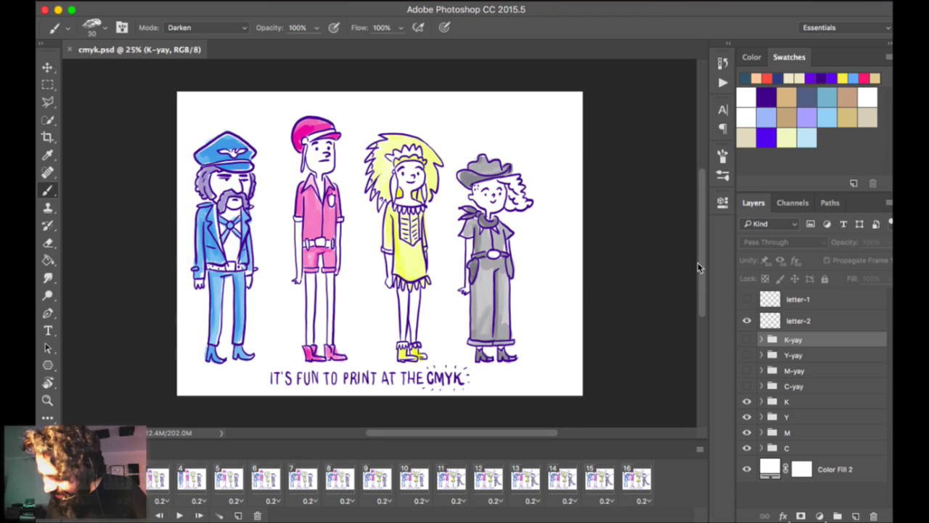
pyautogui.press('space')
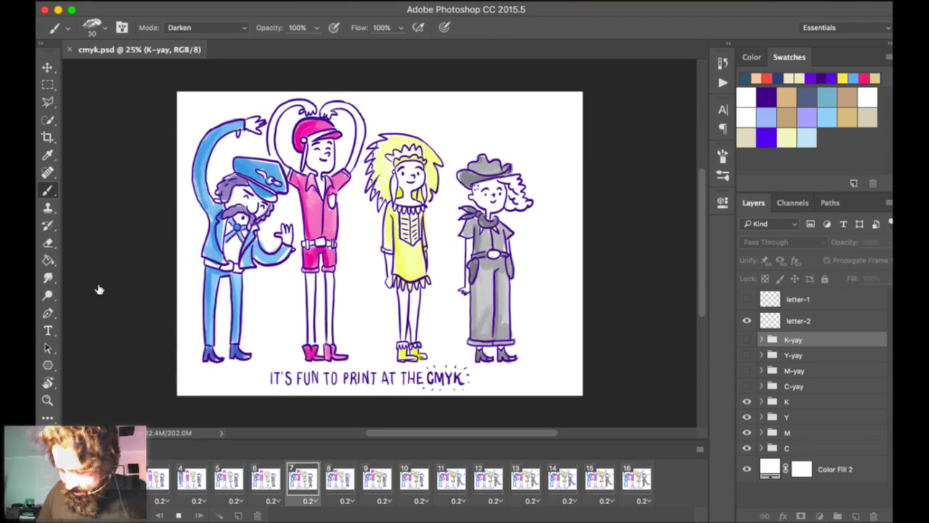
pyautogui.press('space')
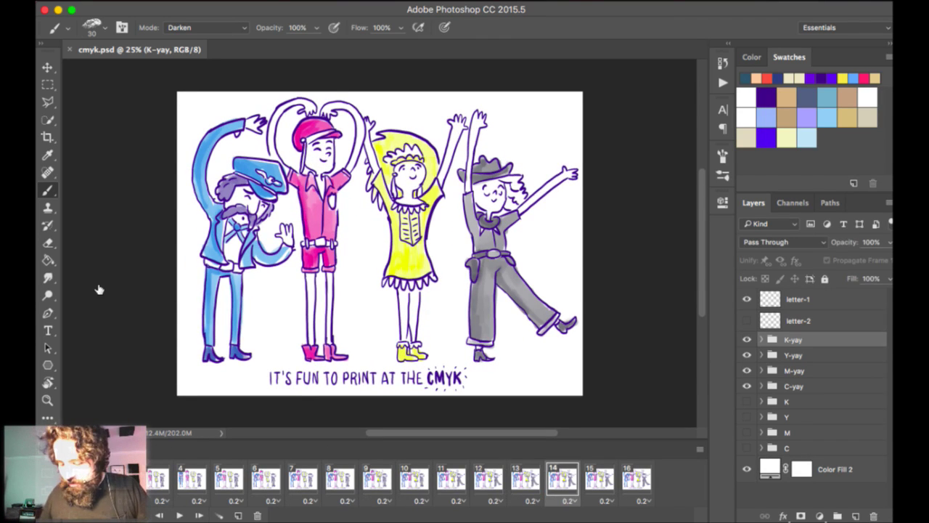
pyautogui.press('space')
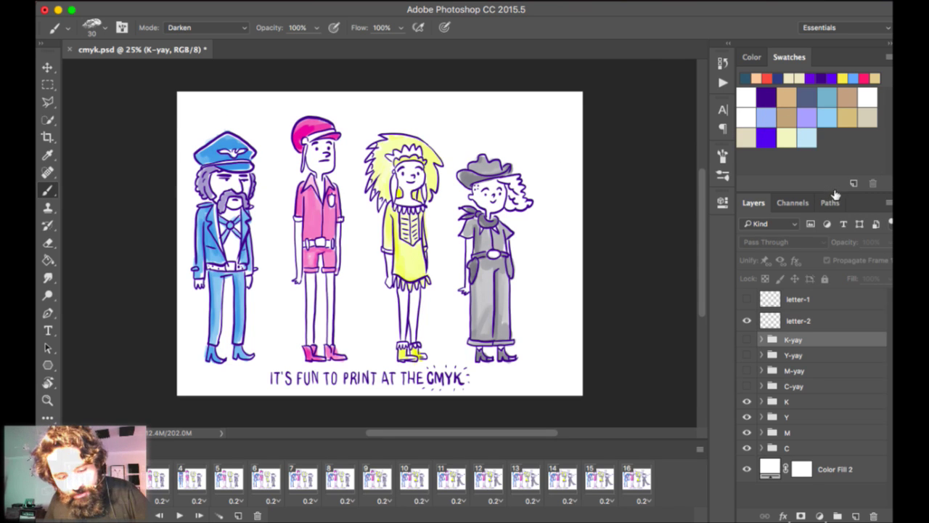
# Walk through the character groups one by one, from C, M, Y and K up through the -yay pose groups.
pyautogui.press('super+equal')
pyautogui.click(793, 448)
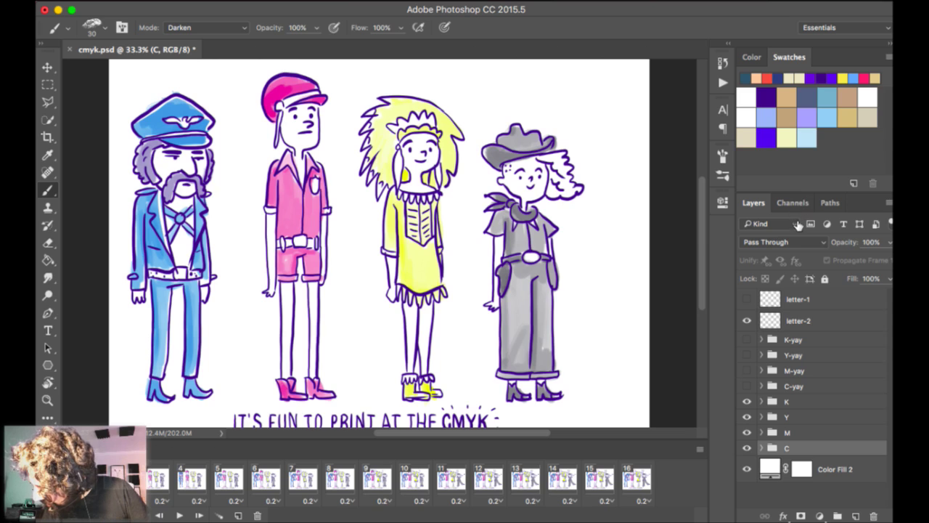
pyautogui.hotkey('alt', ']')
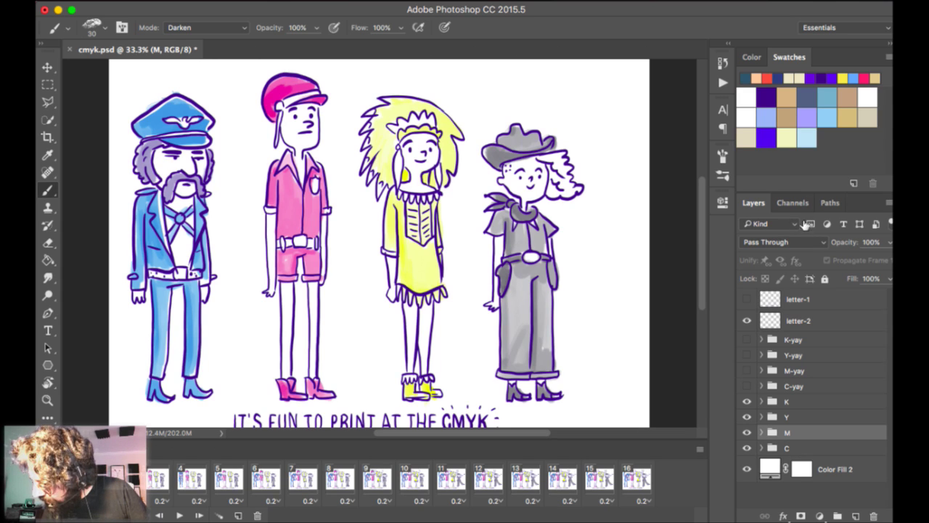
pyautogui.hotkey('alt', '[')
pyautogui.hotkey('alt', ']')
pyautogui.hotkey('alt', ']')
pyautogui.hotkey('alt', ']')
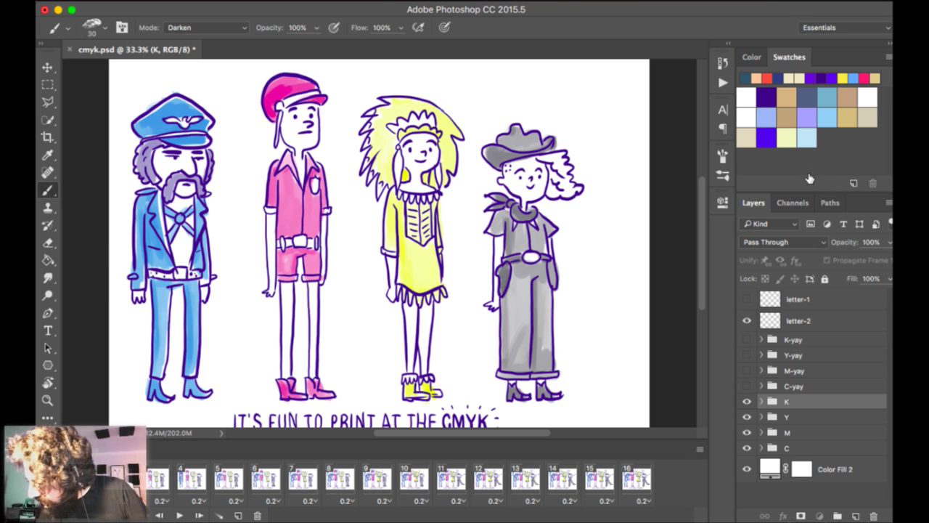
pyautogui.hotkey('alt', ']')
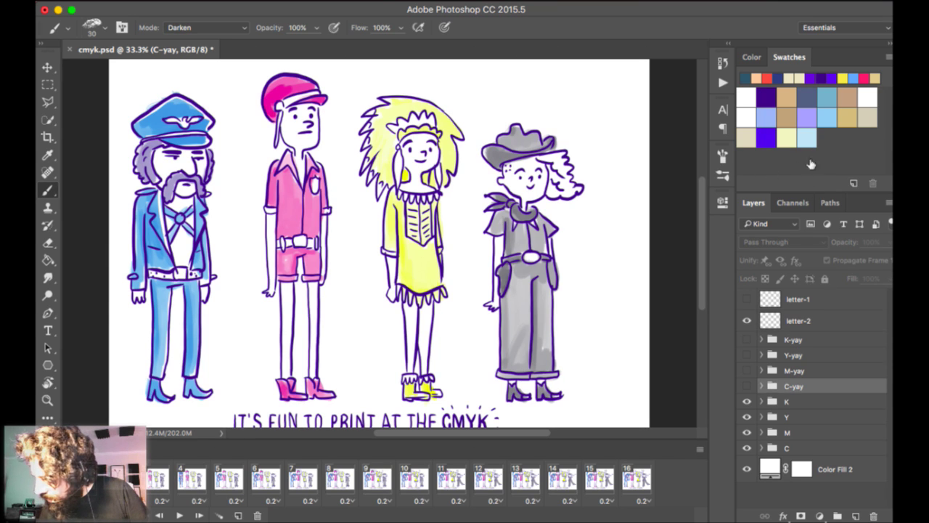
pyautogui.hotkey('alt', ']')
pyautogui.hotkey('alt', ']')
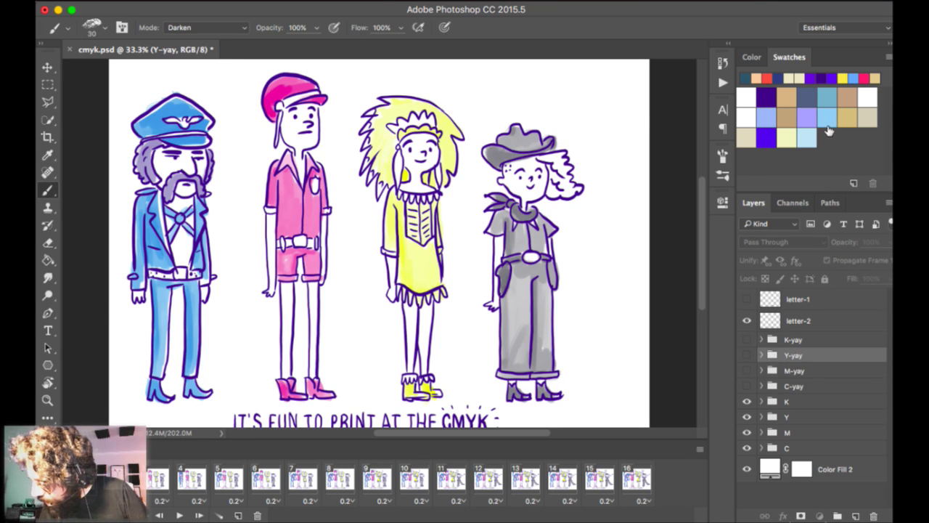
pyautogui.hotkey('alt', ']')
# Expand the C group to examine its layers and go to an early frame of the animation.
pyautogui.click(818, 448)
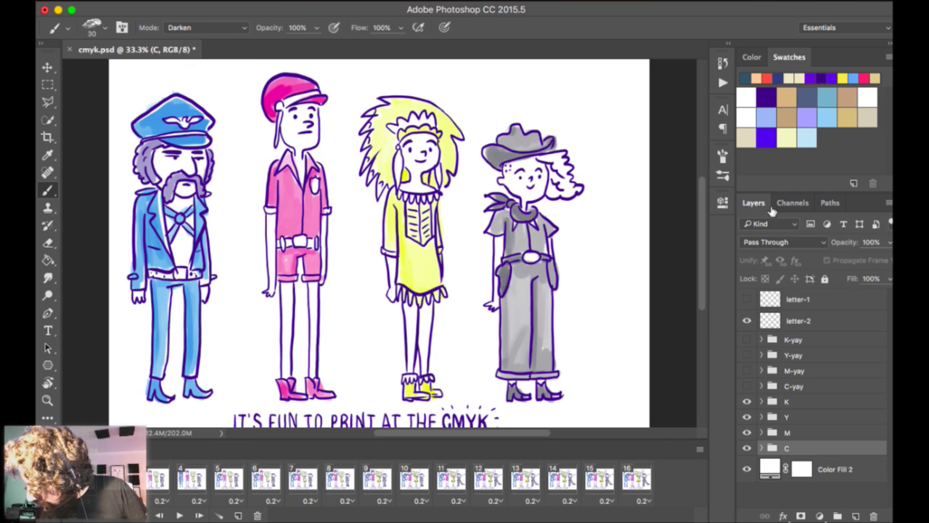
pyautogui.click(762, 448)
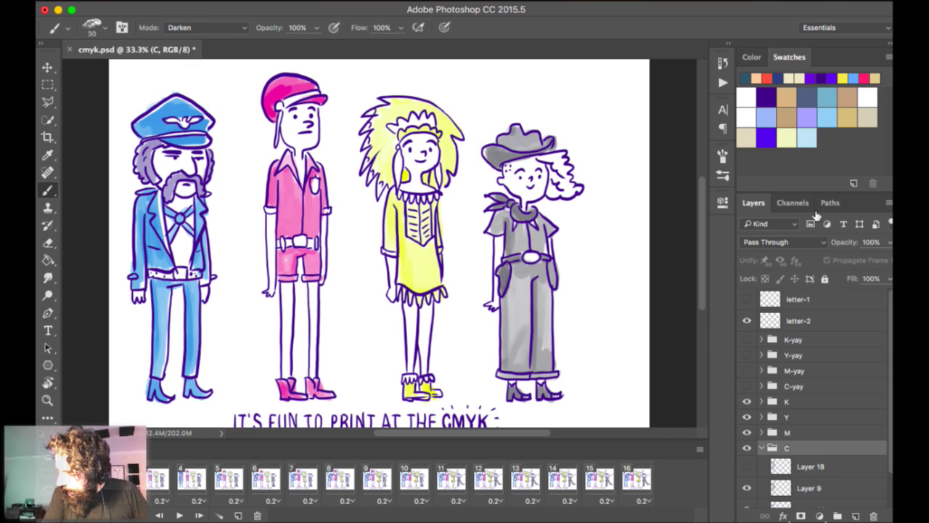
pyautogui.scroll(-3, 816, 400)
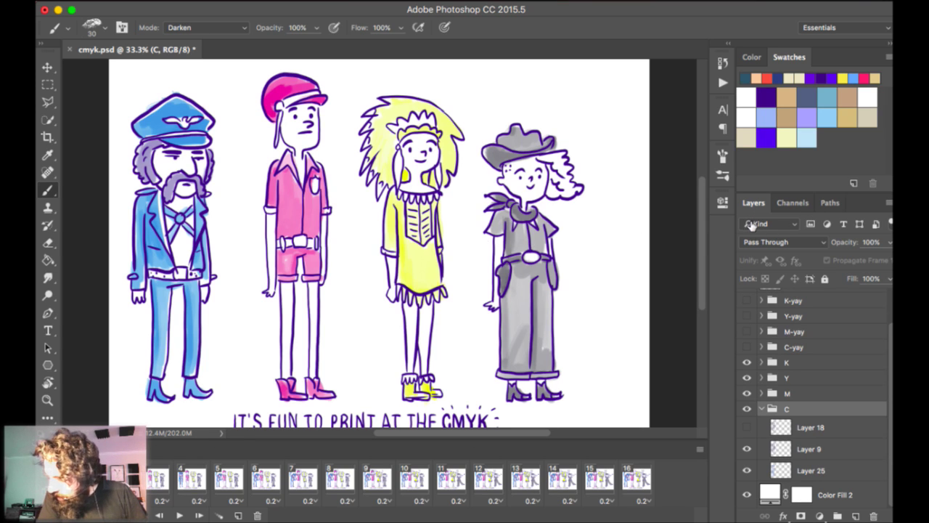
pyautogui.click(118, 477)
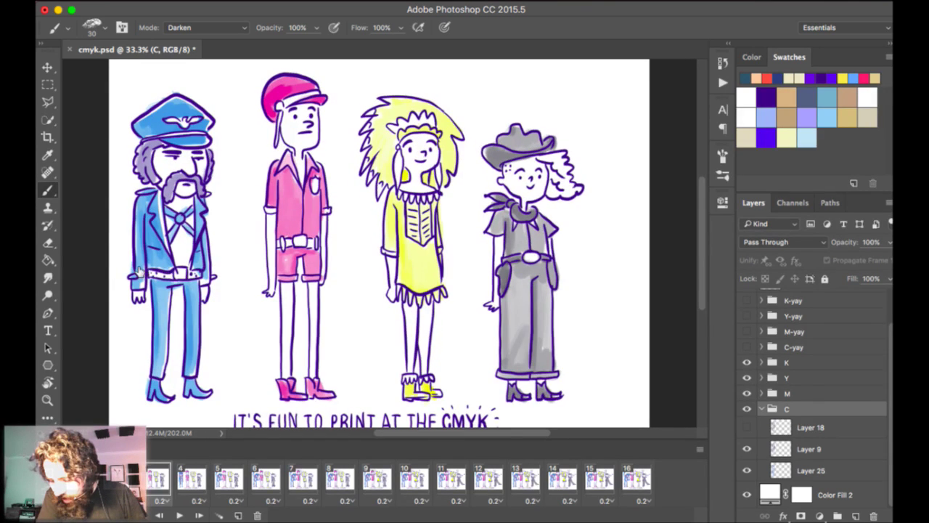
# Run the animation to frame 5, expand the C-yay group and select its Layer 12.
pyautogui.press('space')
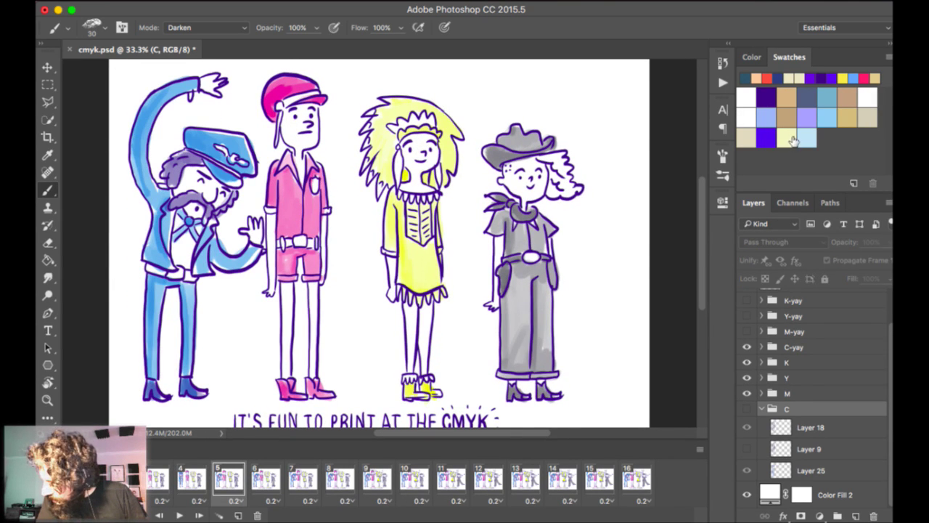
pyautogui.click(793, 347)
pyautogui.click(762, 347)
pyautogui.click(827, 386)
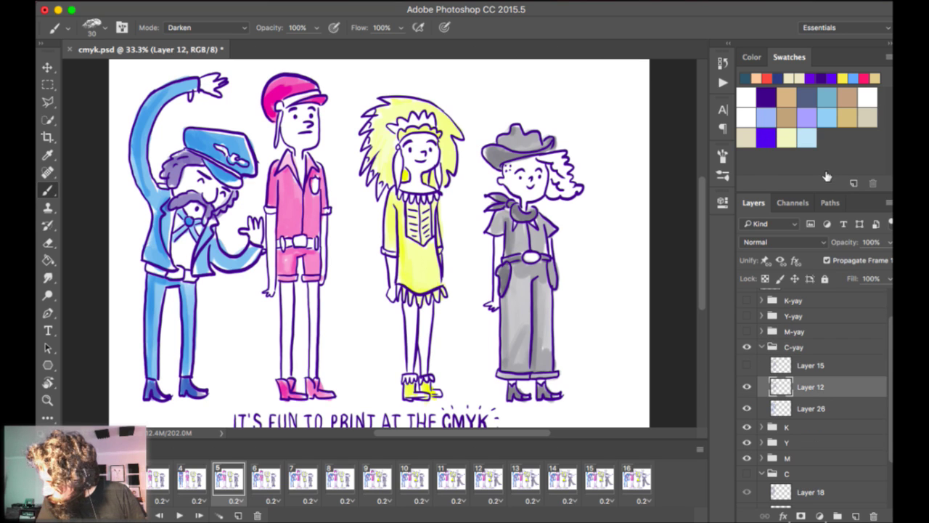
# Alternate between frames 5 and 6 to compare the blue character's two raised-arm drawings.
pyautogui.press('Right')
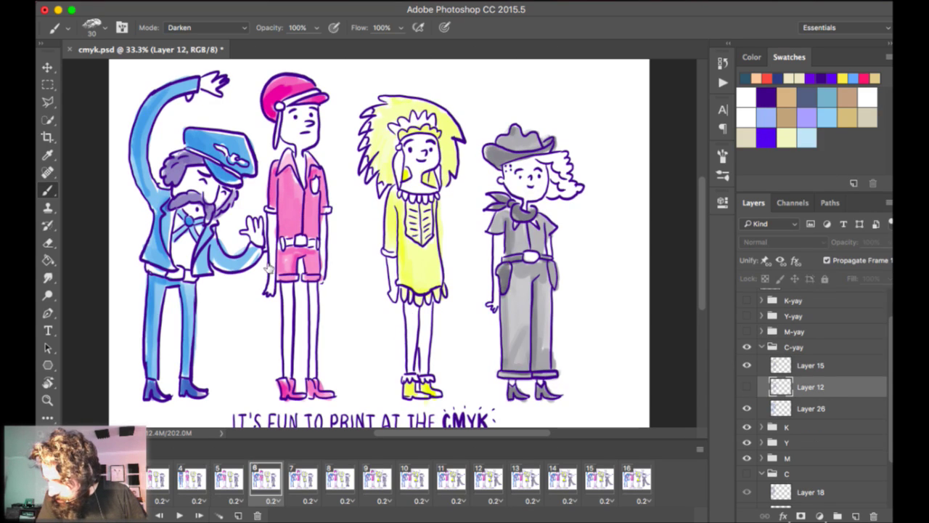
pyautogui.press('Left')
pyautogui.press('Right')
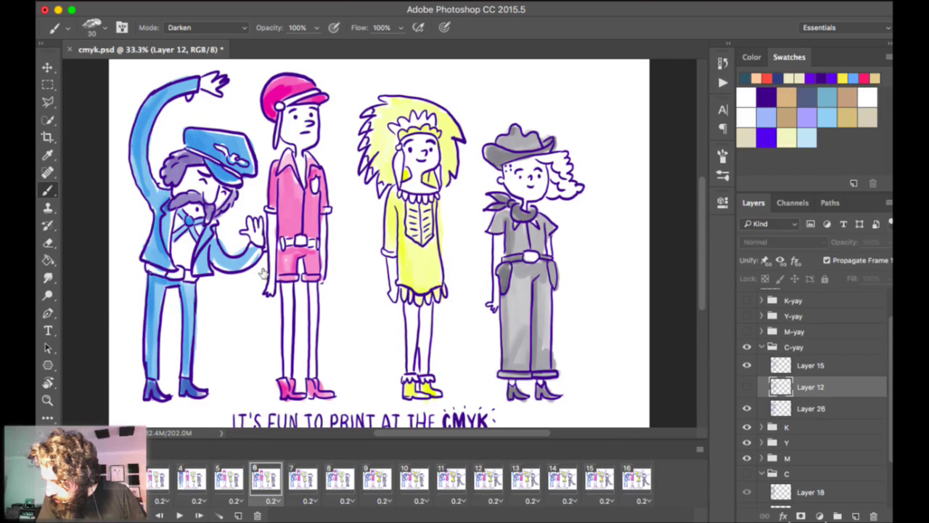
pyautogui.press('Left')
pyautogui.press('Right')
pyautogui.press('Right')
pyautogui.press('Left')
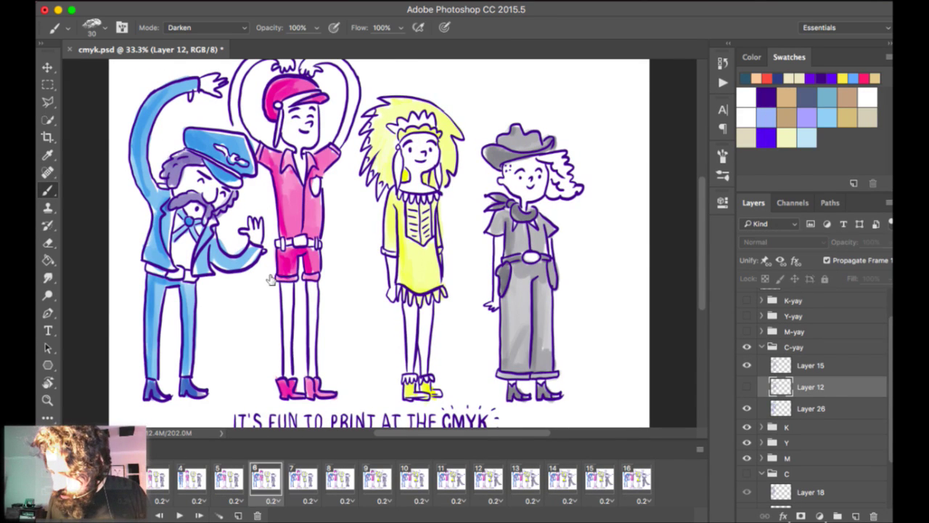
pyautogui.press('Left')
pyautogui.press('Right')
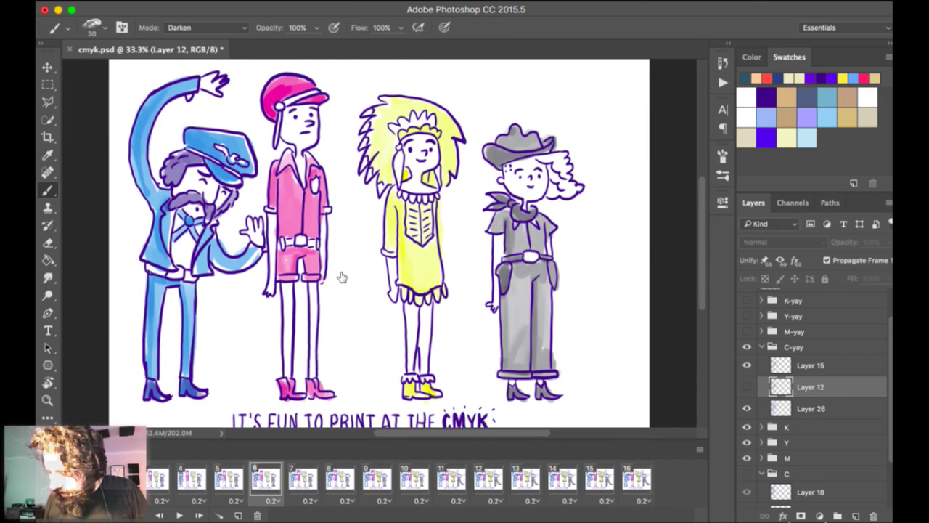
# Advance to frames 7 and 8 and alternate between them to compare the pink character's raised-arm drawings.
pyautogui.press('Right')
pyautogui.press('Right')
pyautogui.press('Right')
pyautogui.press('Left')
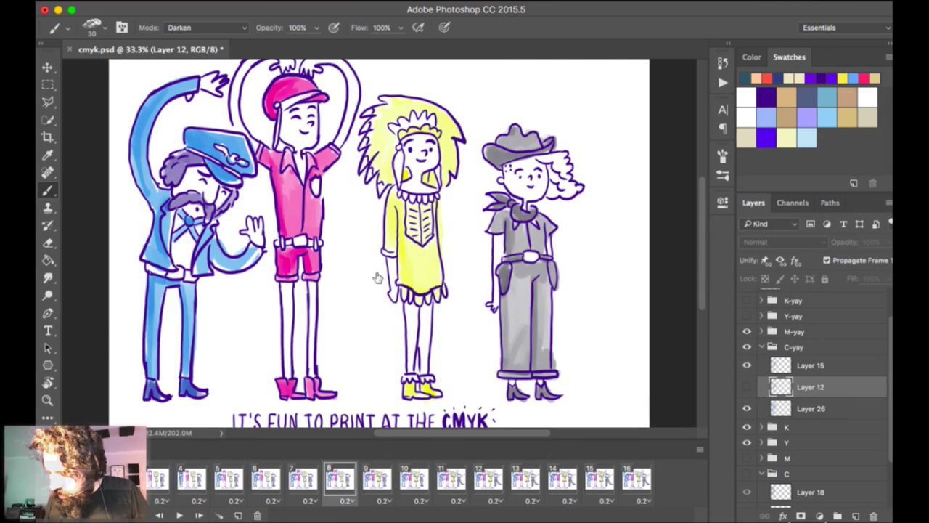
pyautogui.press('Left')
pyautogui.press('Right')
pyautogui.press('Left')
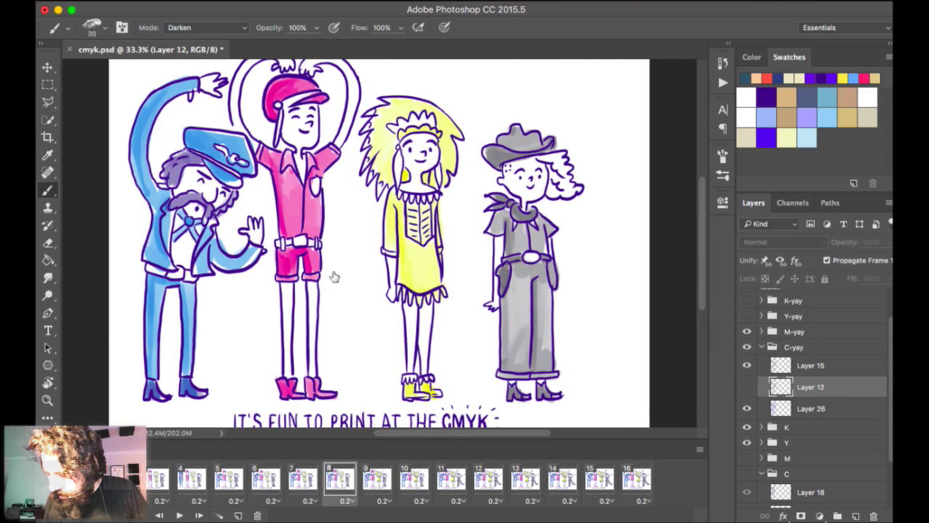
pyautogui.press('Right')
pyautogui.press('Left')
pyautogui.press('Right')
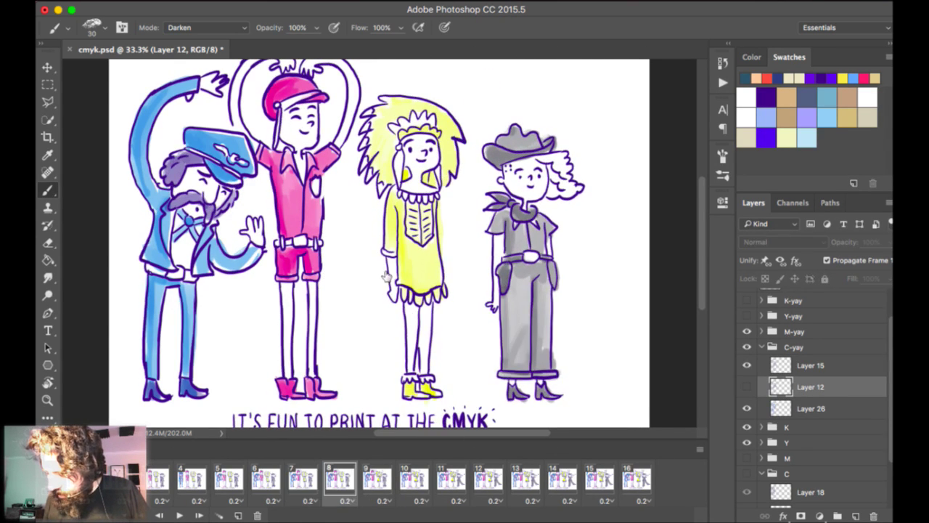
# Play the full CMYK animation with the whole artwork in view, and stop it.
pyautogui.press('space')
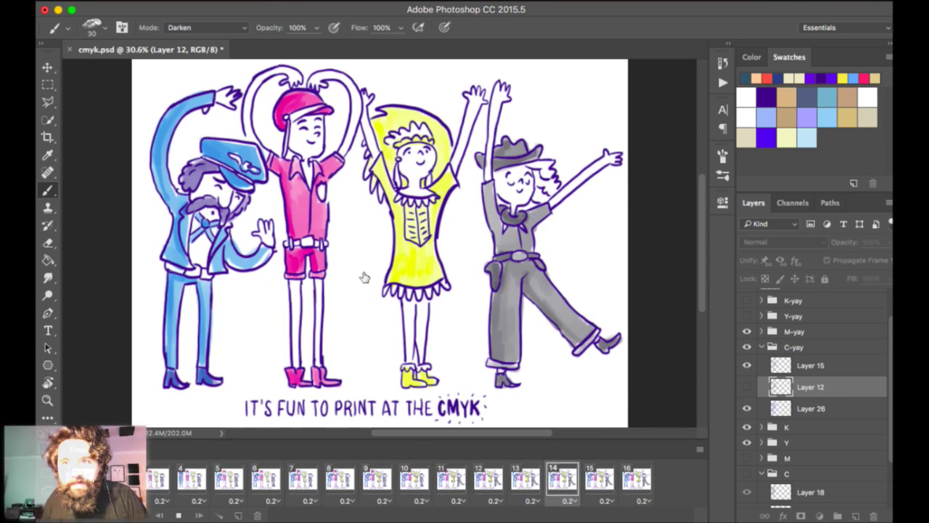
pyautogui.press('space')
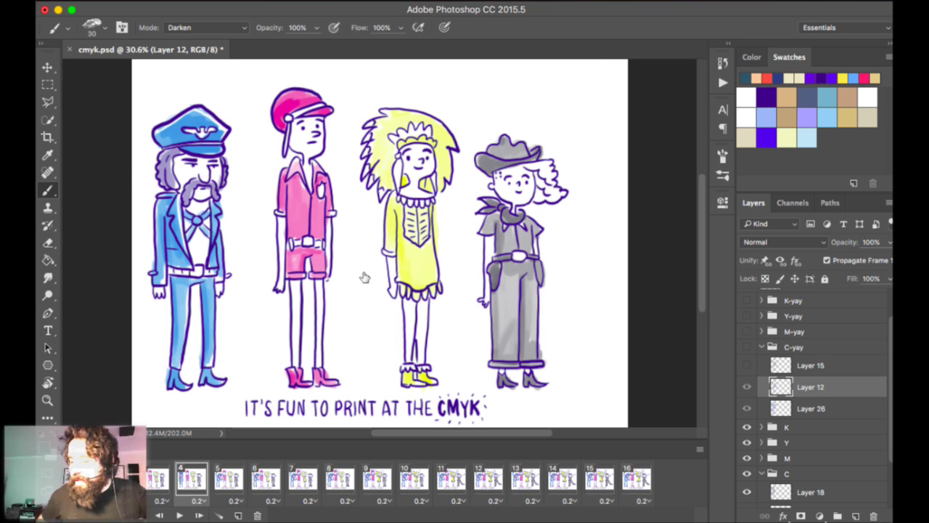
# Close cmyk.psd without saving its changes.
pyautogui.press('super+w')
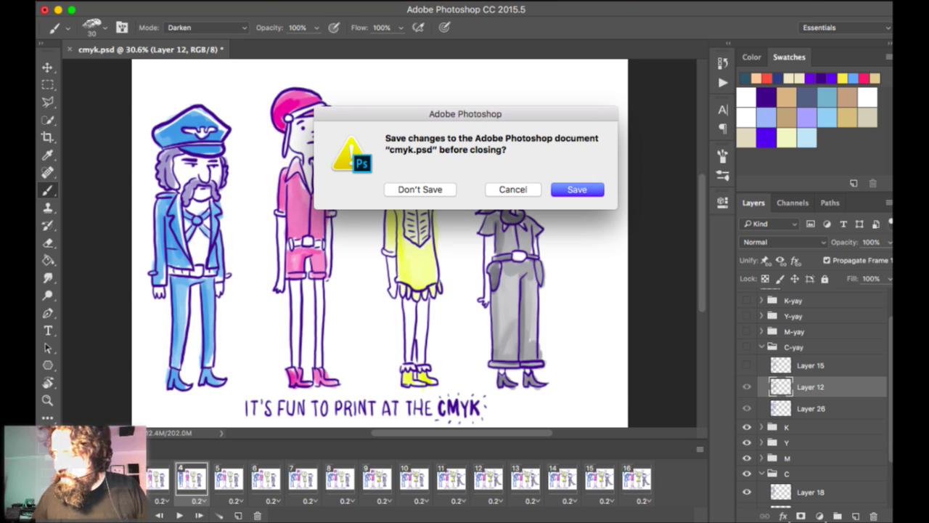
pyautogui.press('d')
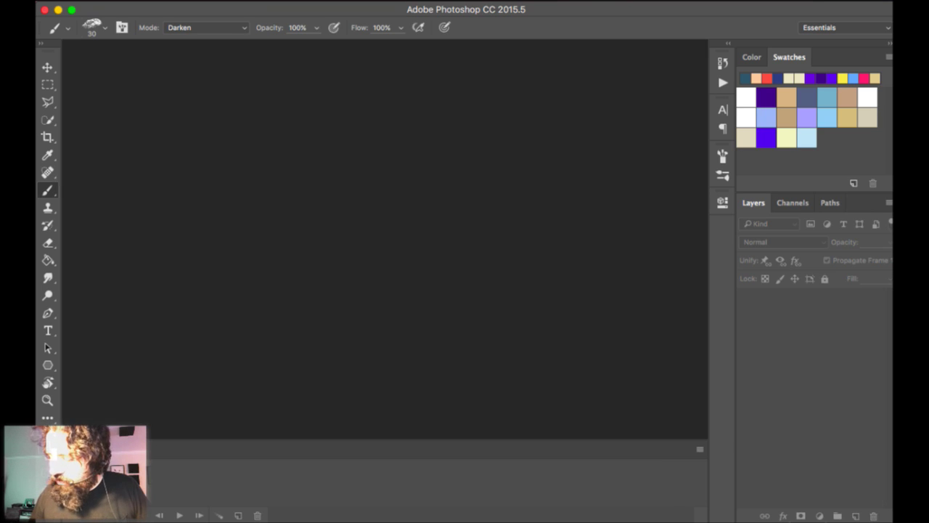
pyautogui.press('super+o')
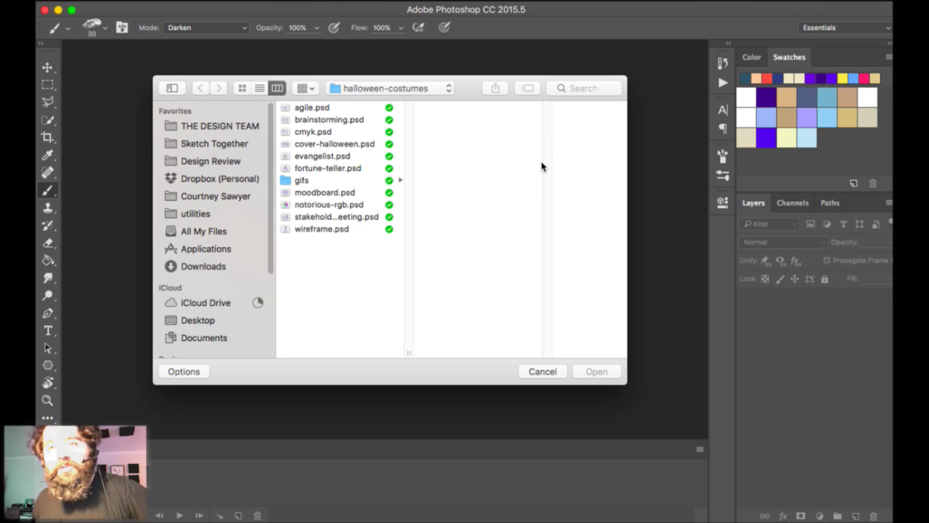
pyautogui.press('Escape')
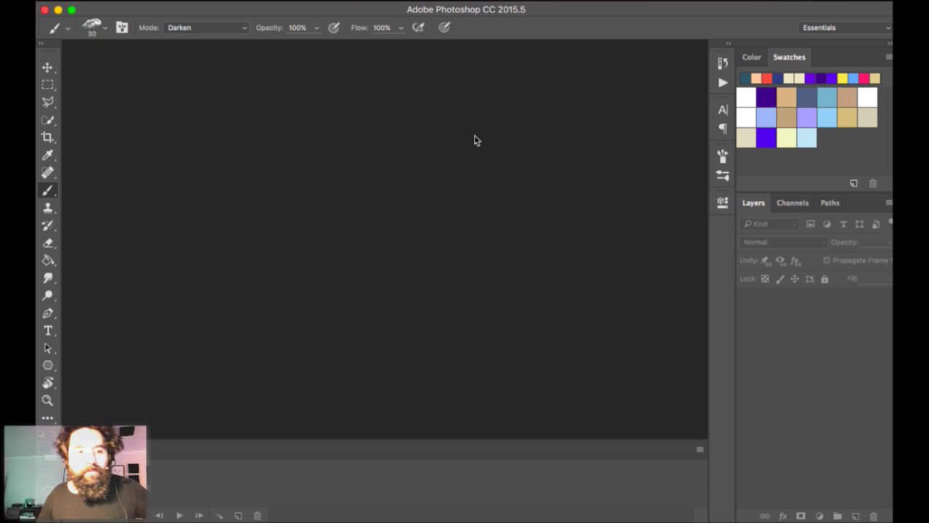
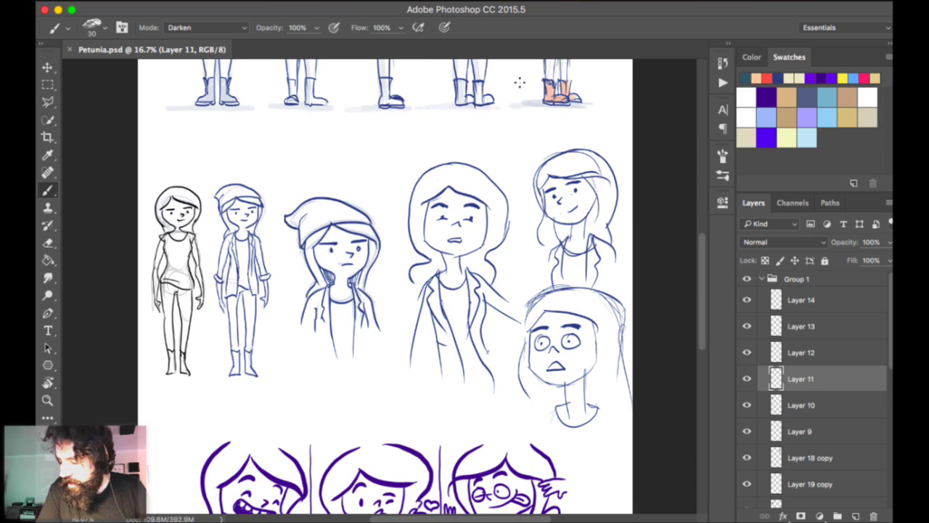
# Examine the character pose sketches in Petunia.psd and look closely at the grid of facial expressions below them.
pyautogui.scroll(2, 520, 82)
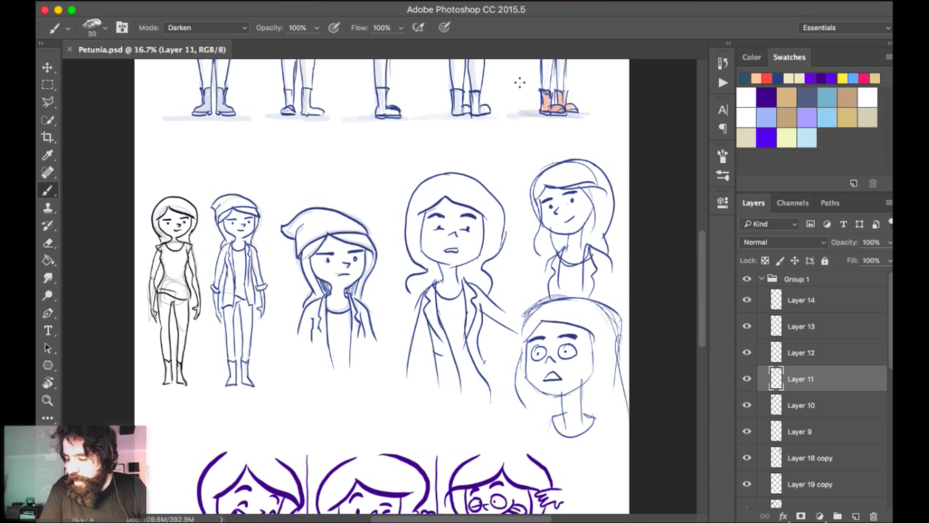
pyautogui.scroll(-10, 520, 82)
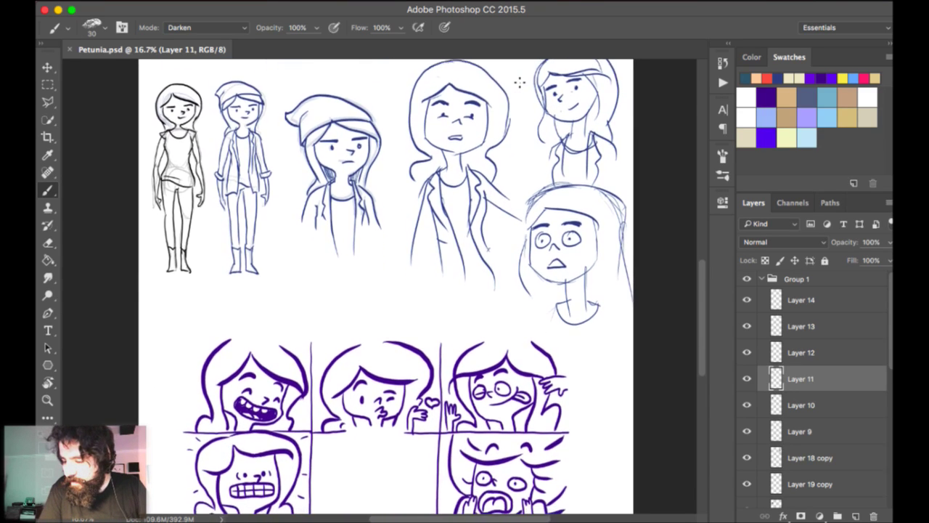
pyautogui.scroll(-5, 520, 82)
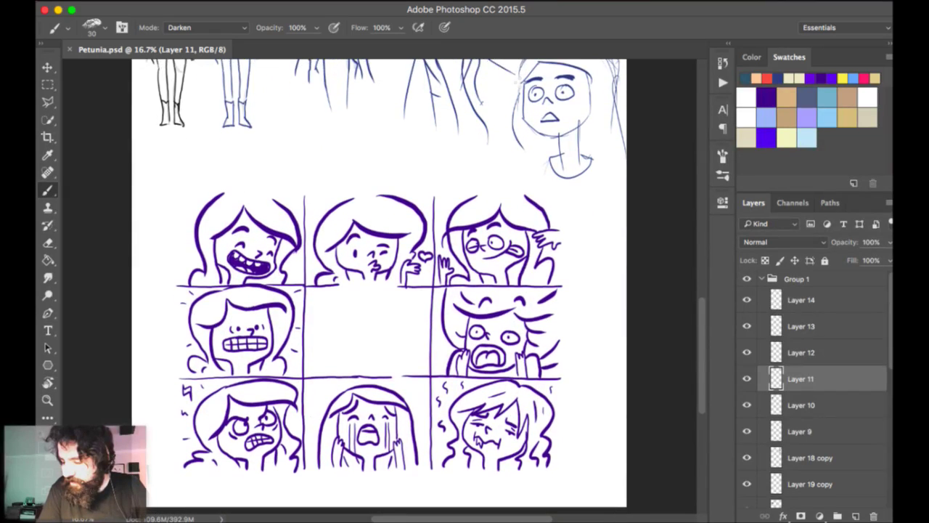
pyautogui.scroll(-1, 379, 283)
pyautogui.press('super+plus')
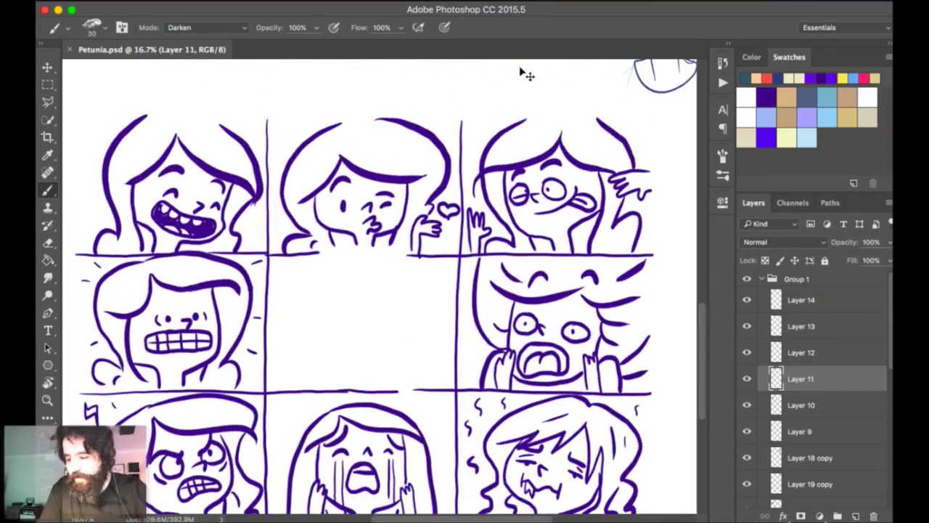
pyautogui.scroll(3, 520, 82)
pyautogui.scroll(-6, 519, 82)
pyautogui.hscroll(-2, 520, 82)
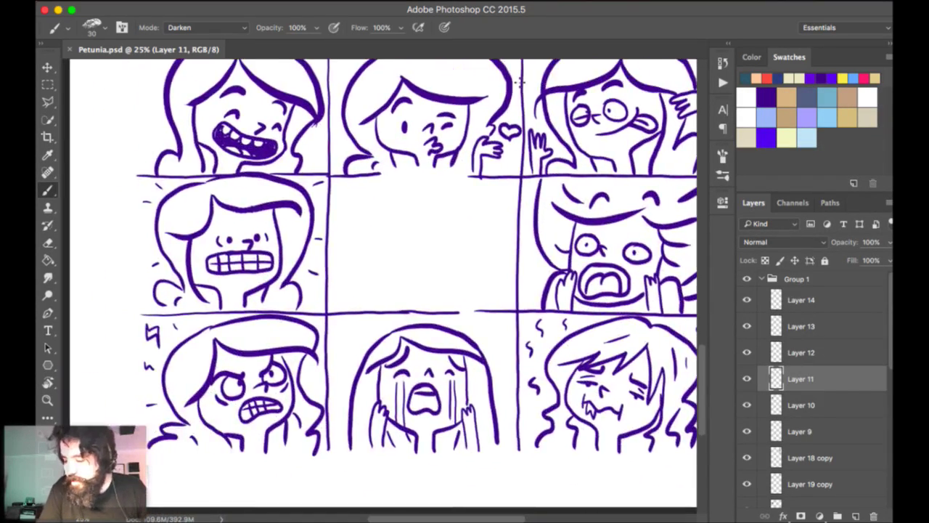
pyautogui.scroll(2, 520, 82)
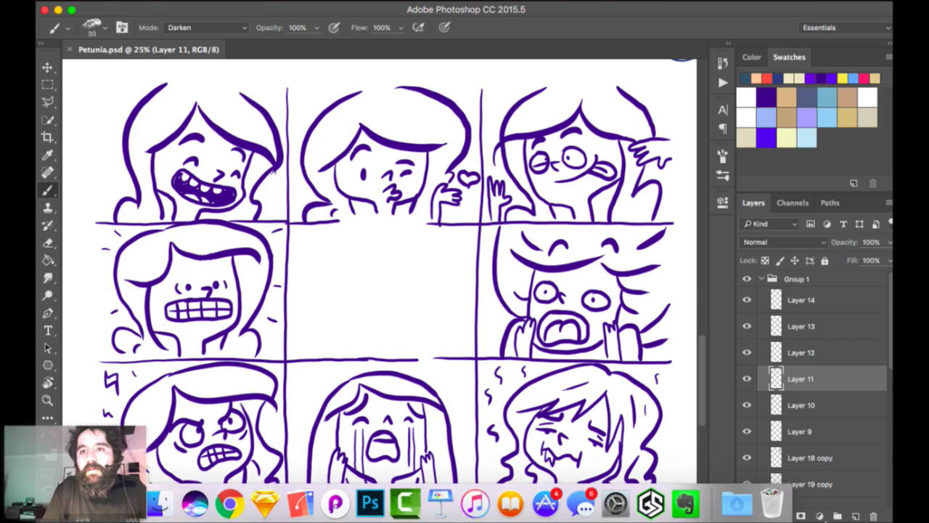
pyautogui.press('super+y')
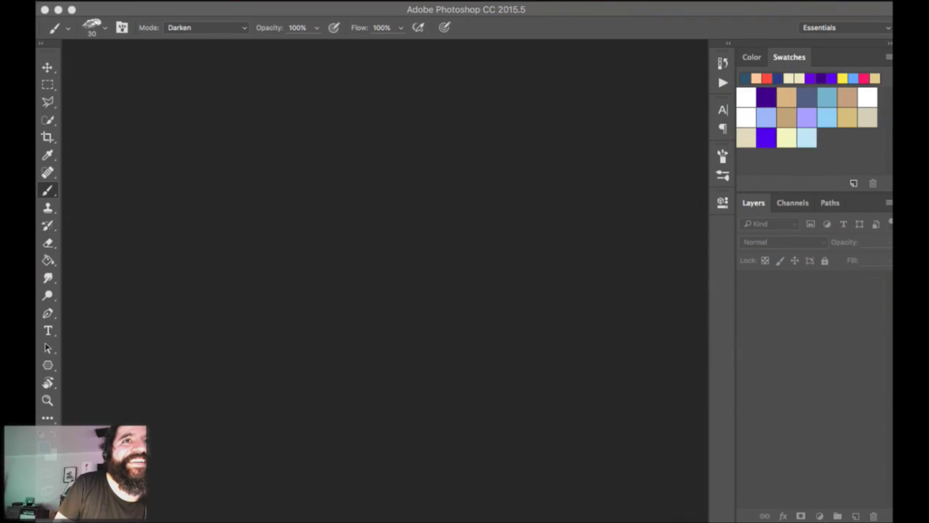
# Open Petunia.psd from the assets folder.
pyautogui.click(417, 85)
pyautogui.click(158, 1)
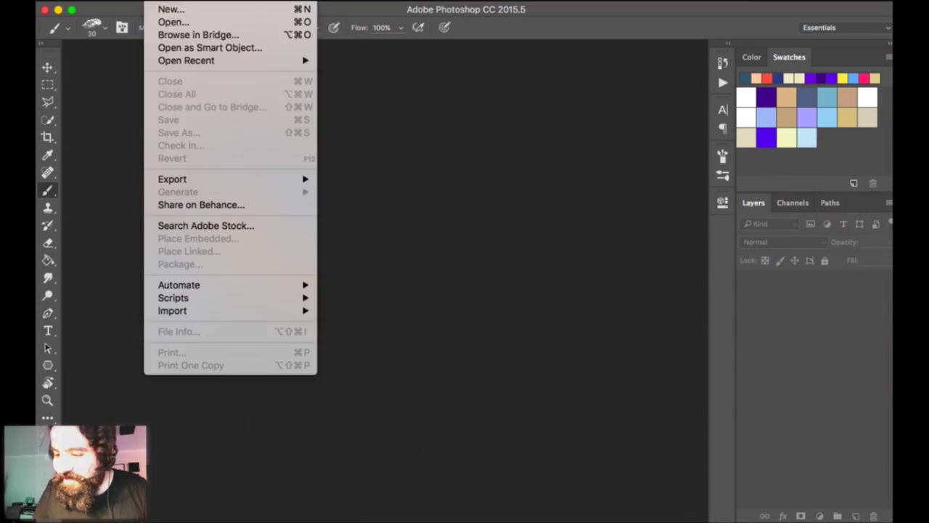
pyautogui.press('Return')
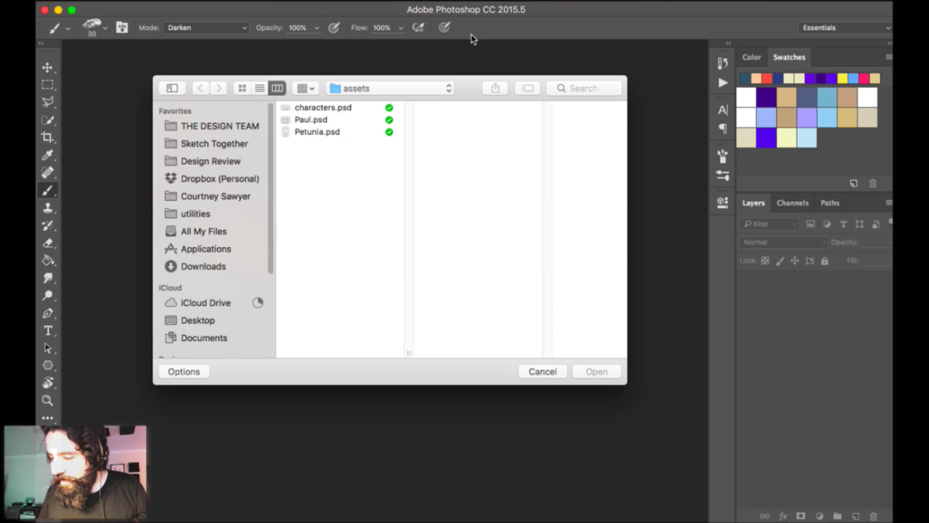
pyautogui.moveTo(336, 92); pyautogui.dragTo(330, 95)
pyautogui.press('p')
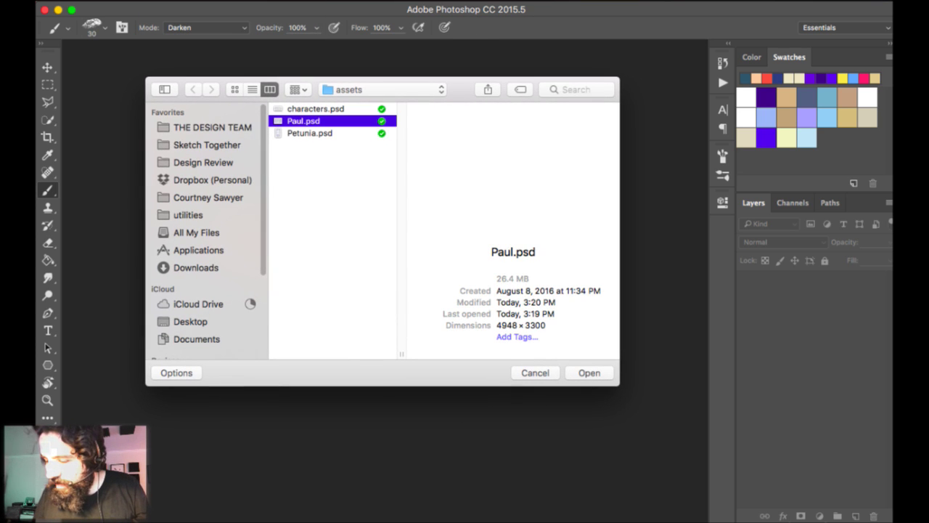
pyautogui.press('Down')
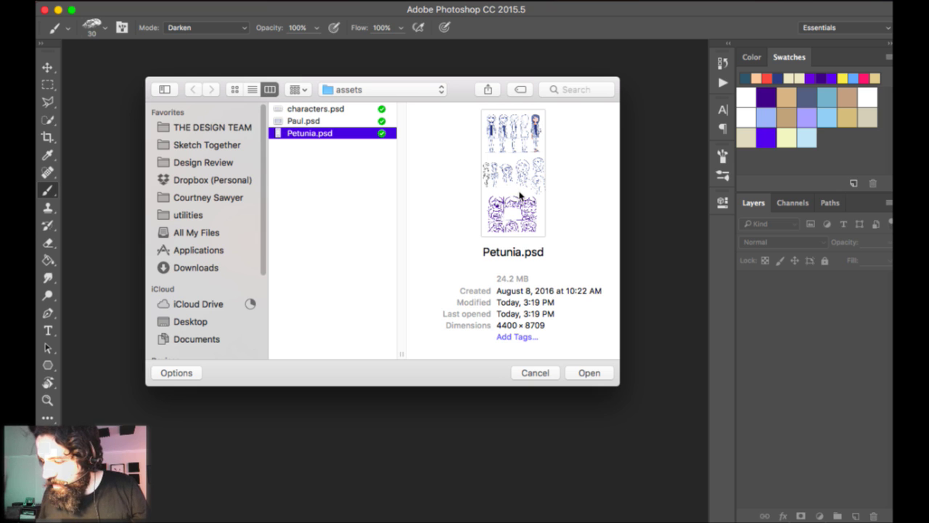
pyautogui.press('space')
pyautogui.press('space')
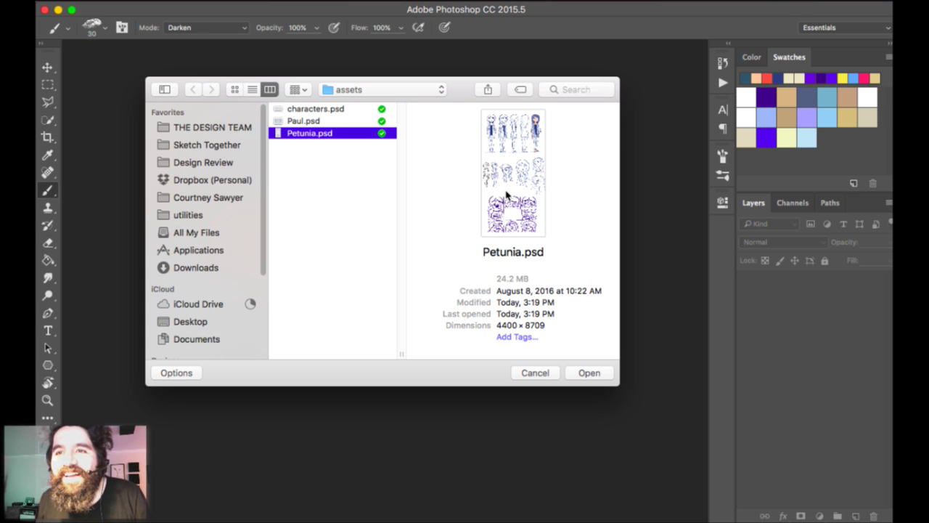
pyautogui.press('space')
pyautogui.press('space')
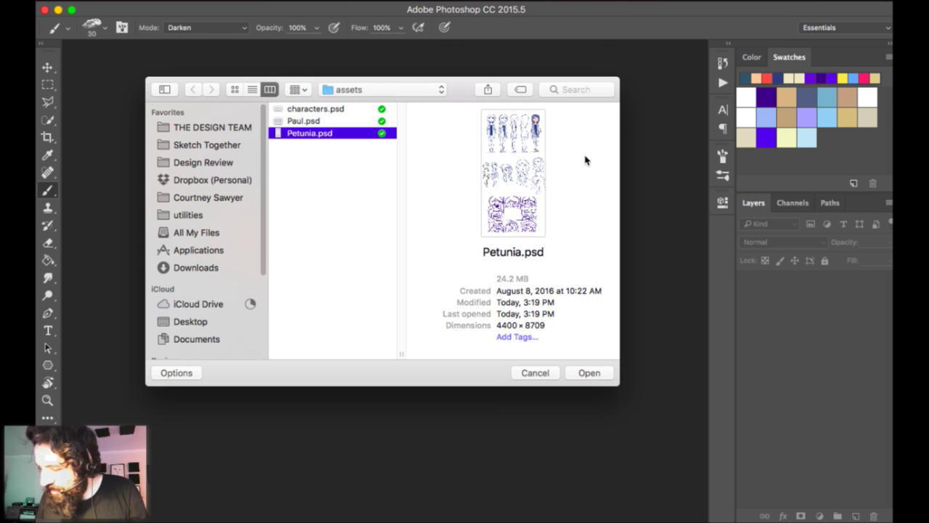
pyautogui.press('Return')
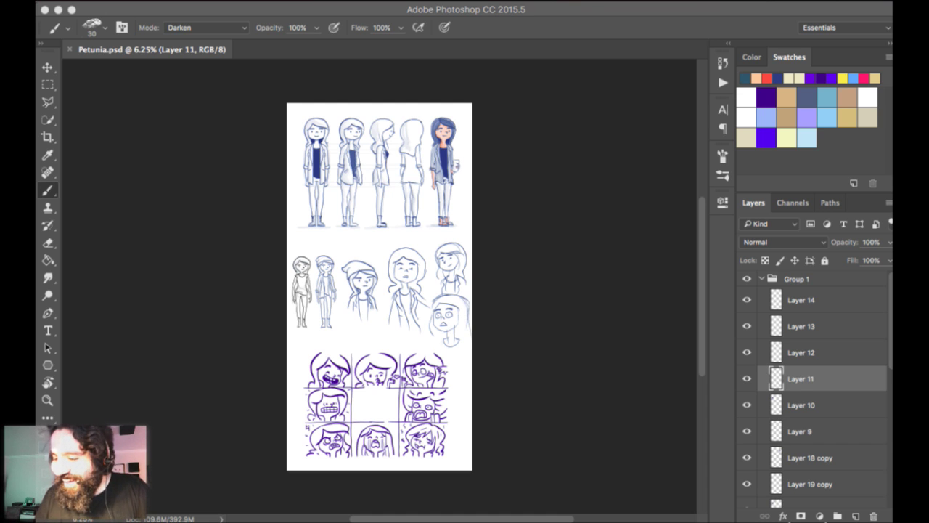
# Examine the turnaround row of the standing character and the pose sketches beneath it in Petunia.psd.
pyautogui.press('super+Tab')
pyautogui.scroll(2, 379, 286)
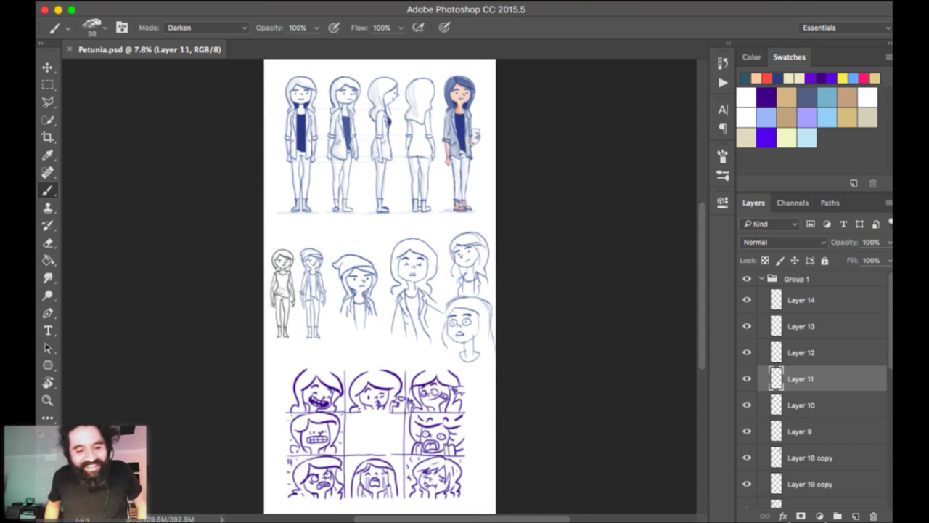
pyautogui.press('super+plus')
pyautogui.press('super+plus')
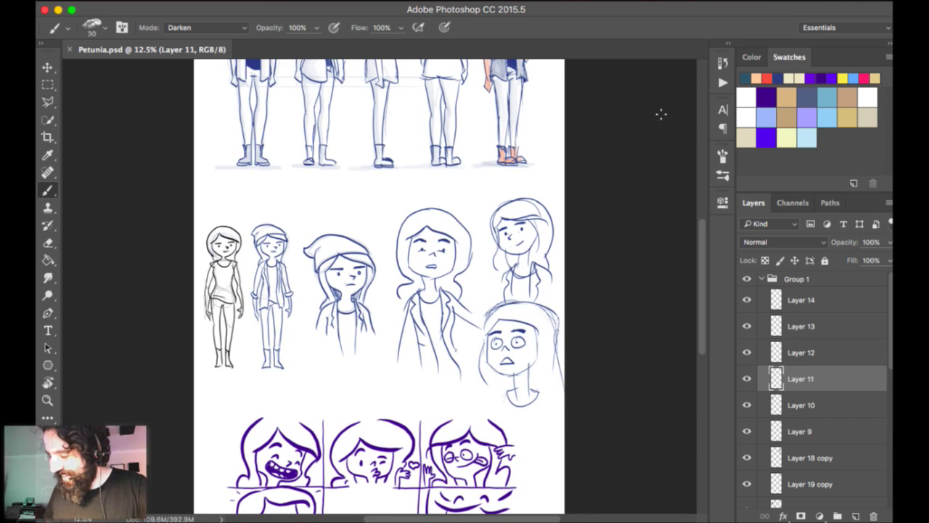
pyautogui.scroll(3, 700, 80)
pyautogui.scroll(5, 700, 79)
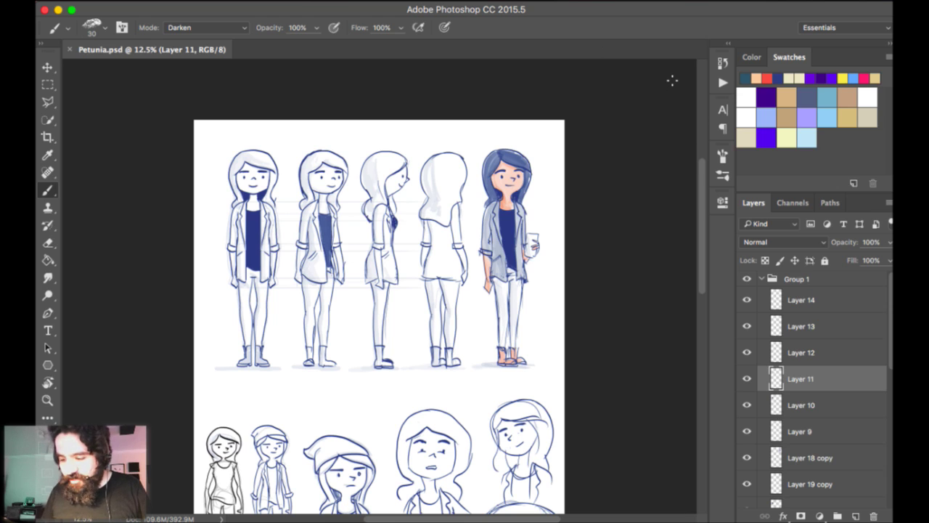
pyautogui.press('v')
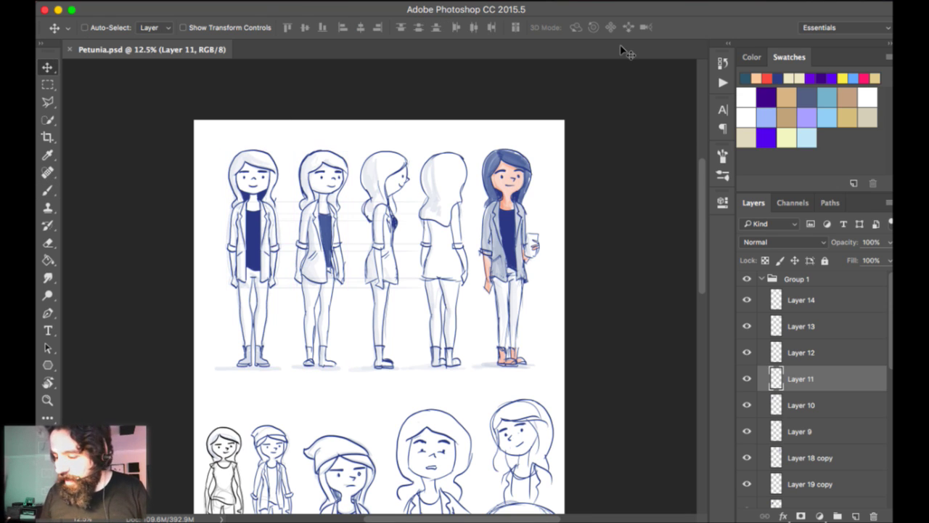
pyautogui.press('super+equal')
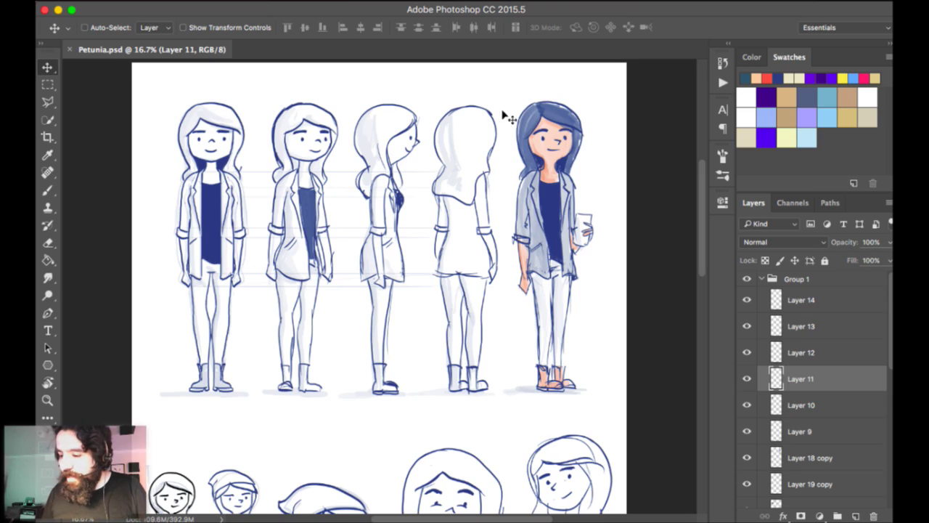
pyautogui.scroll(-5, 535, 102)
pyautogui.scroll(-8, 533, 65)
pyautogui.scroll(12, 525, 73)
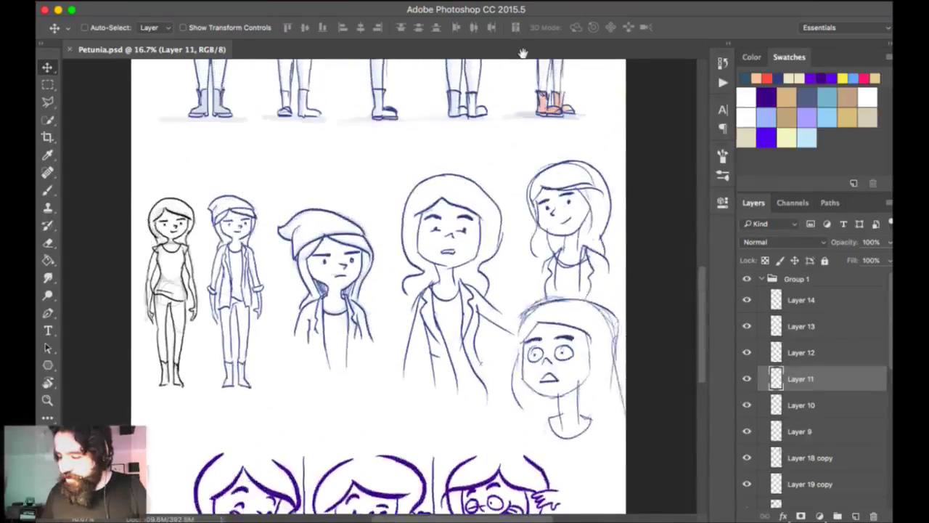
pyautogui.scroll(3, 526, 73)
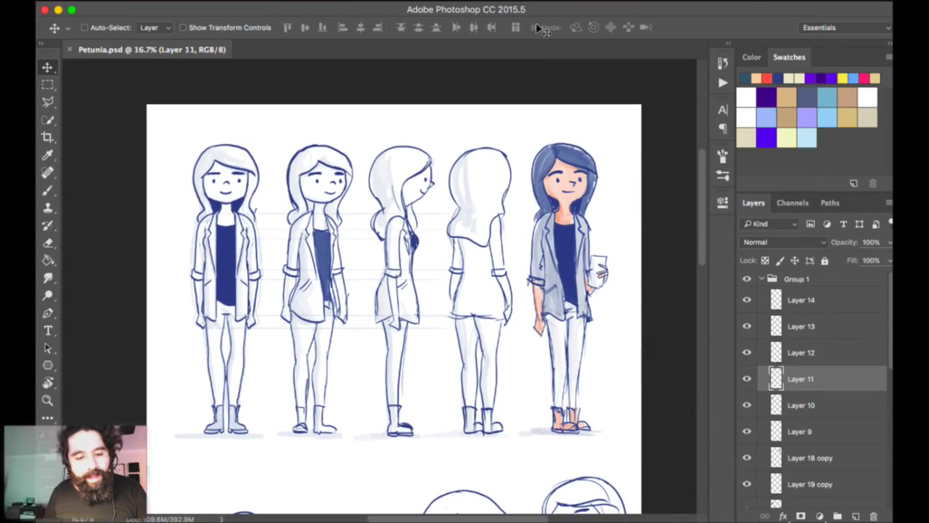
# Create a new blank document and copy the front-view line drawing of the character from Petunia.psd into its middle.
pyautogui.hotkey('ctrl', 'n')
pyautogui.press('Return')
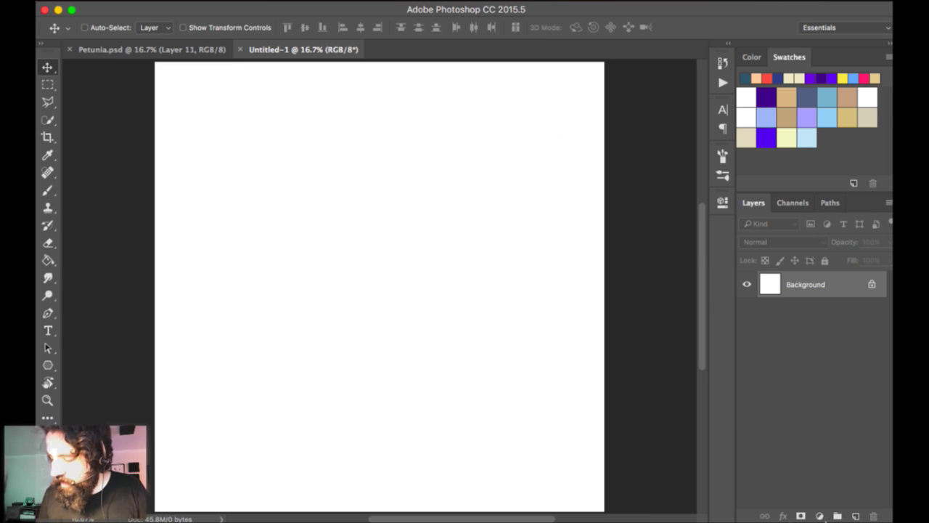
pyautogui.click(151, 50)
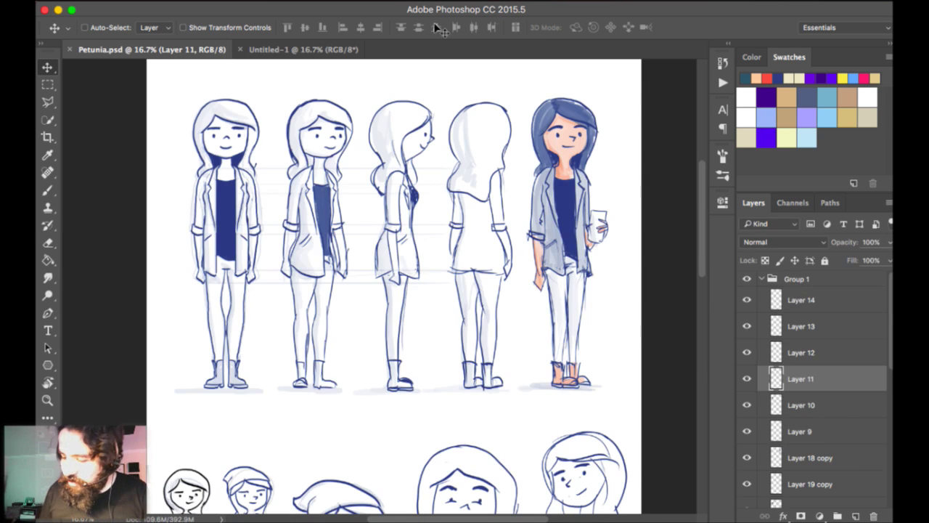
pyautogui.keyDown('super'); pyautogui.click(233, 9); pyautogui.keyUp('super')
pyautogui.moveTo(233, 181); pyautogui.dragTo(384, 53)
pyautogui.press('super+z')
pyautogui.press('super+minus')
pyautogui.moveTo(395, 93)
pyautogui.mouseDown()
pyautogui.moveTo(390, 79)
pyautogui.moveTo(403, 82)
pyautogui.mouseUp()
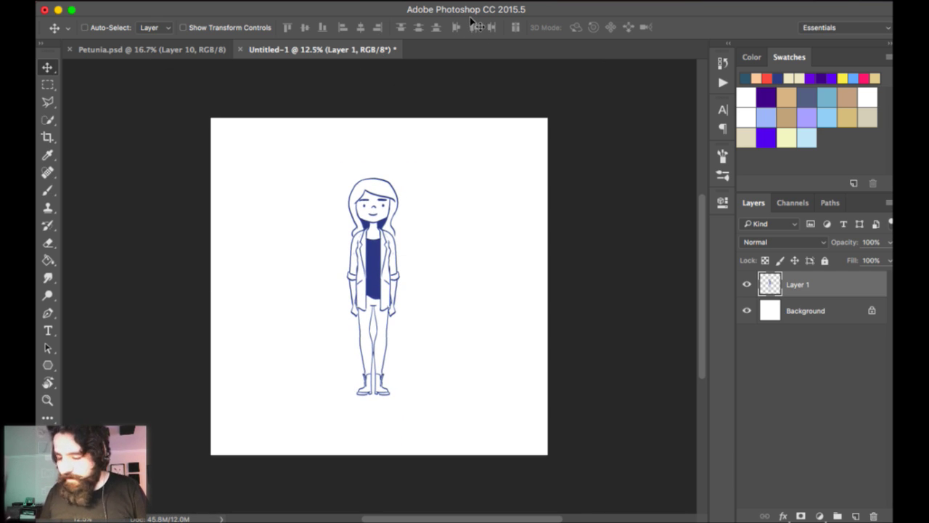
pyautogui.press('super+plus')
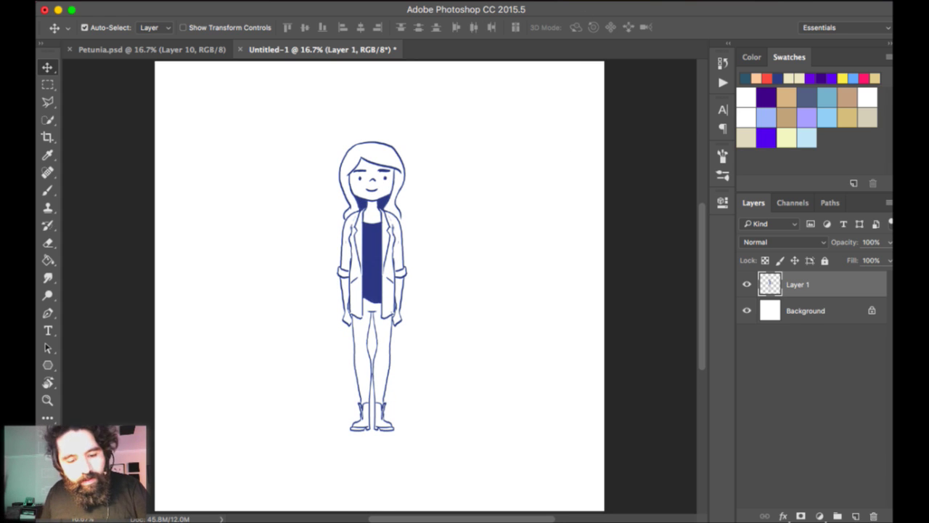
pyautogui.press('super+minus')
pyautogui.press('super+t')
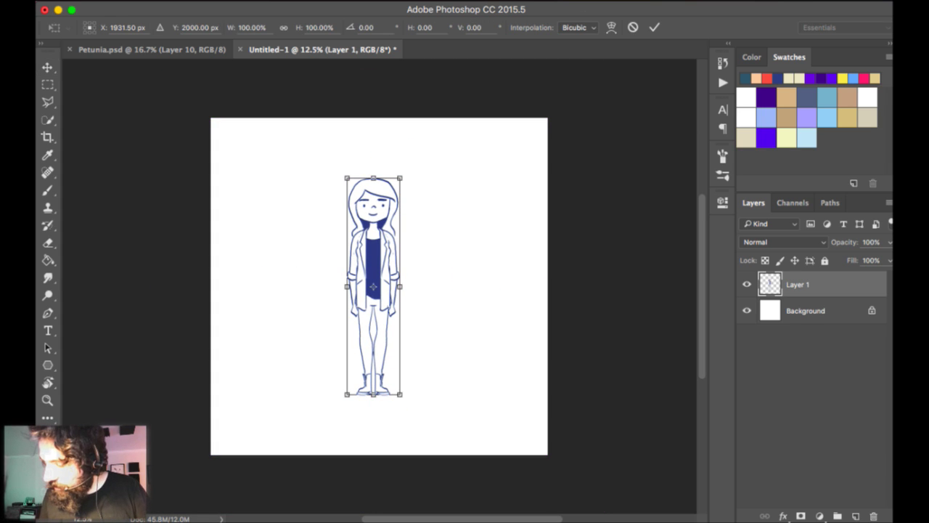
pyautogui.press('Return')
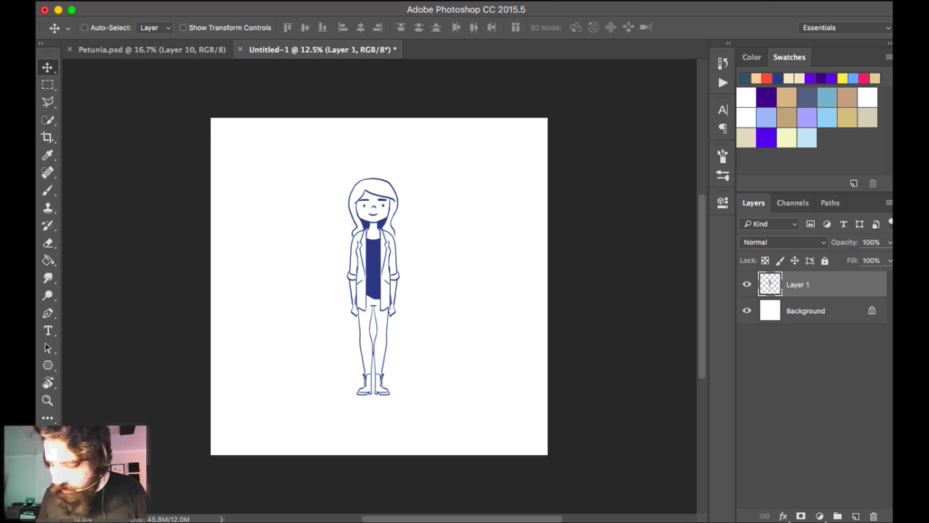
pyautogui.press('super+t')
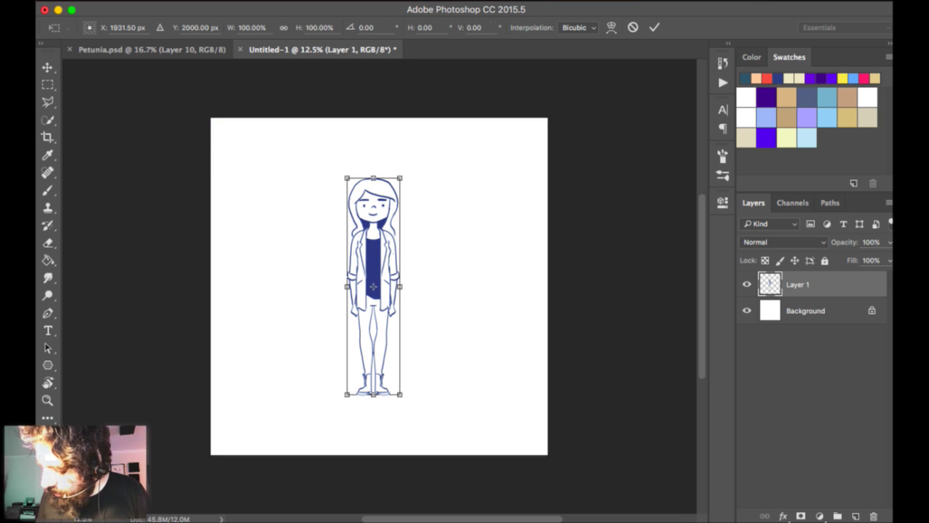
pyautogui.press('Return')
pyautogui.press('super+t')
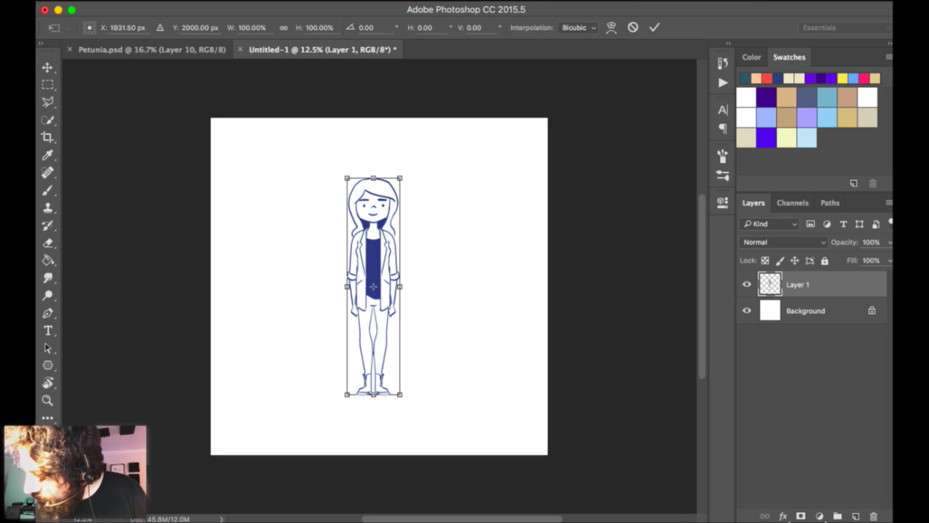
pyautogui.press('super+0')
pyautogui.press('Return')
# Crop the canvas to a smaller square around the standing character and shift the drawing slightly down inside the crop frame.
pyautogui.press('c')
pyautogui.moveTo(513, 87); pyautogui.dragTo(502, 117)
pyautogui.moveTo(593, 91); pyautogui.dragTo(565, 122)
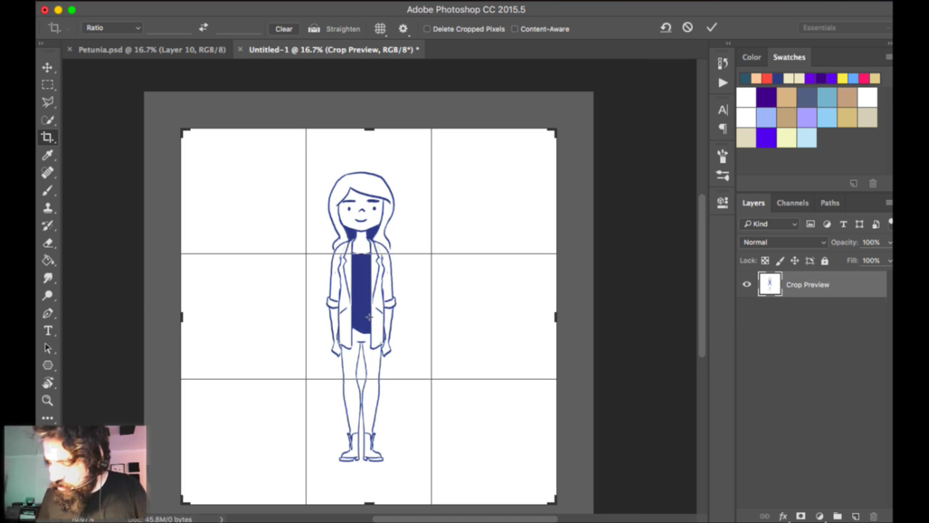
pyautogui.press('Down')
pyautogui.press('Down')
pyautogui.press('Down')
pyautogui.press('Down')
pyautogui.press('Down')
pyautogui.press('Down')
pyautogui.press('Down')
pyautogui.press('Down')
pyautogui.press('Down')
pyautogui.press('Down')
pyautogui.press('Down')
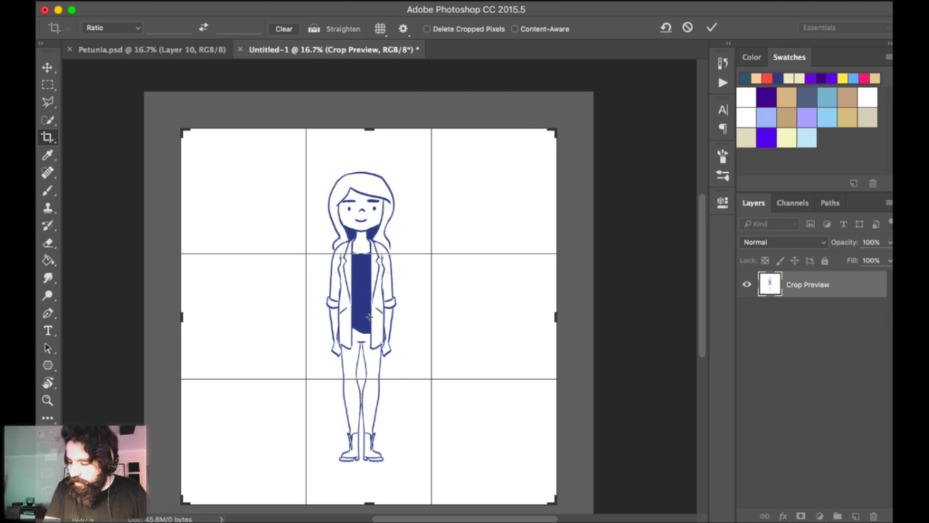
pyautogui.press('Down')
pyautogui.press('Down')
pyautogui.press('Down')
pyautogui.press('Down')
pyautogui.press('Down')
pyautogui.press('Down')
pyautogui.press('Down')
pyautogui.press('Down')
pyautogui.press('Down')
pyautogui.press('Down')
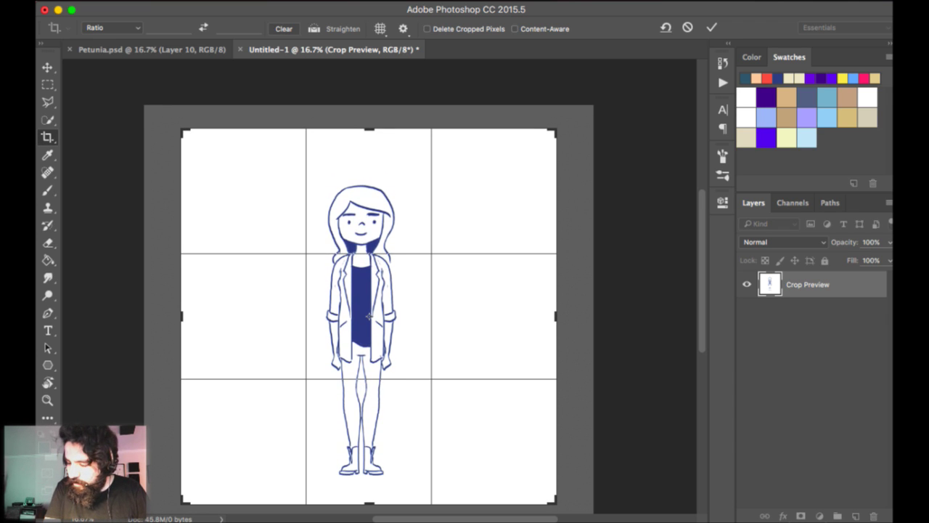
pyautogui.press('Return')
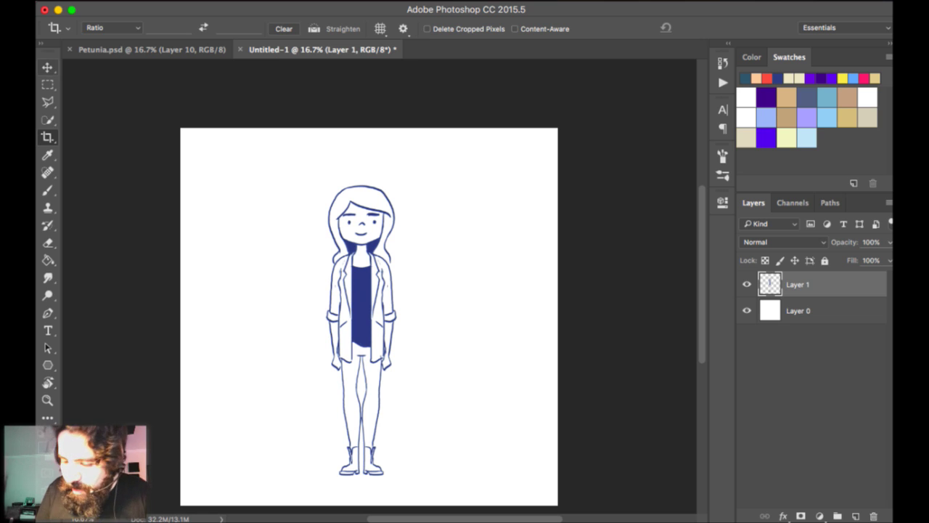
pyautogui.press('v')
pyautogui.press('super+=')
pyautogui.moveTo(581, 101); pyautogui.dragTo(583, 70)
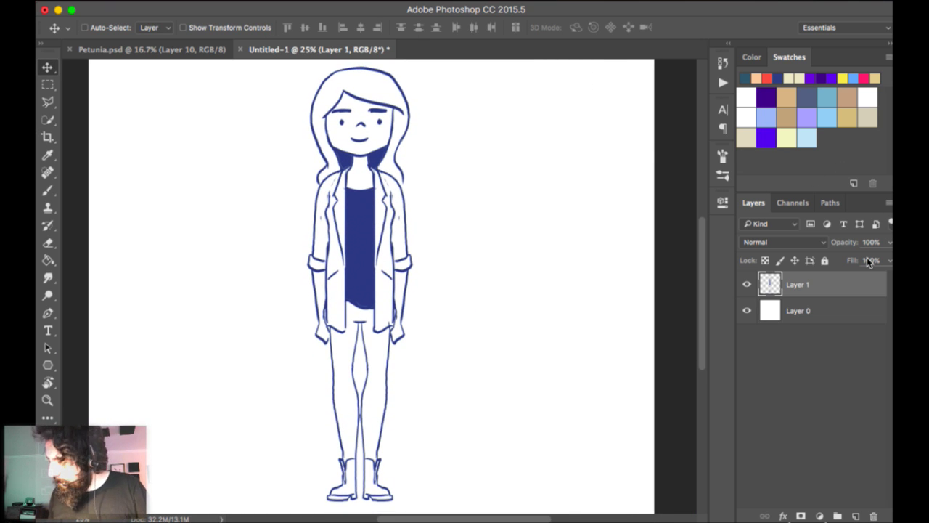
pyautogui.press('super+minus')
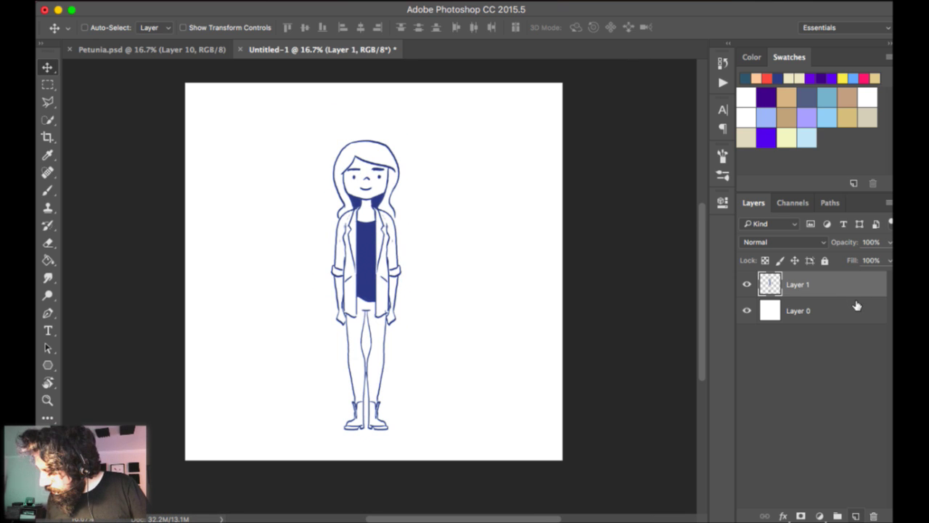
pyautogui.press('super+alt+shift+n')
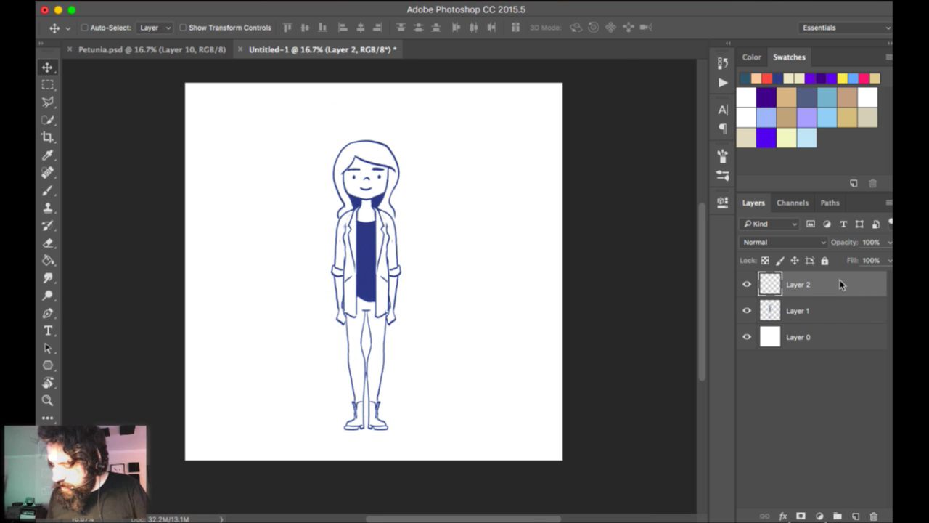
pyautogui.press('super+z')
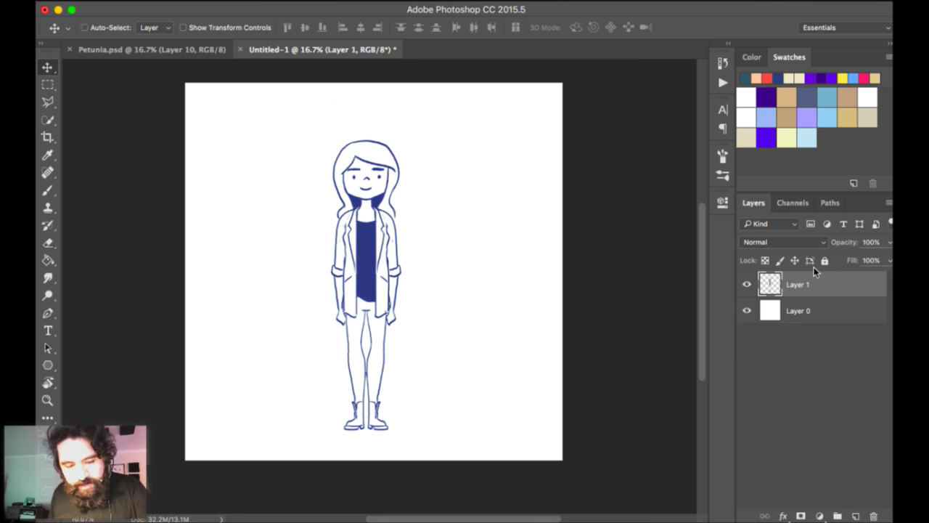
# Lasso the leg on the drawing's left side, including its boot, and cut it from Layer 1 to its own layer.
pyautogui.press('l')
pyautogui.press('super+plus')
pyautogui.moveTo(570, 67); pyautogui.dragTo(573, 45)
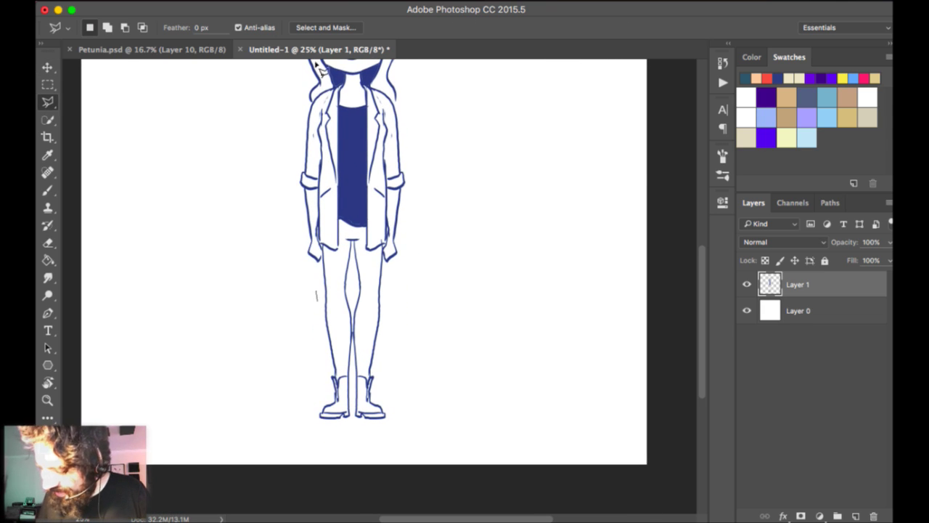
pyautogui.click(317, 301)
pyautogui.moveTo(324, 29)
pyautogui.mouseDown()
pyautogui.moveTo(352, 21)
pyautogui.moveTo(352, 206)
pyautogui.moveTo(321, 214)
pyautogui.moveTo(294, 154)
pyautogui.mouseUp()
pyautogui.hotkey('ctrl', 'shift', 'j')
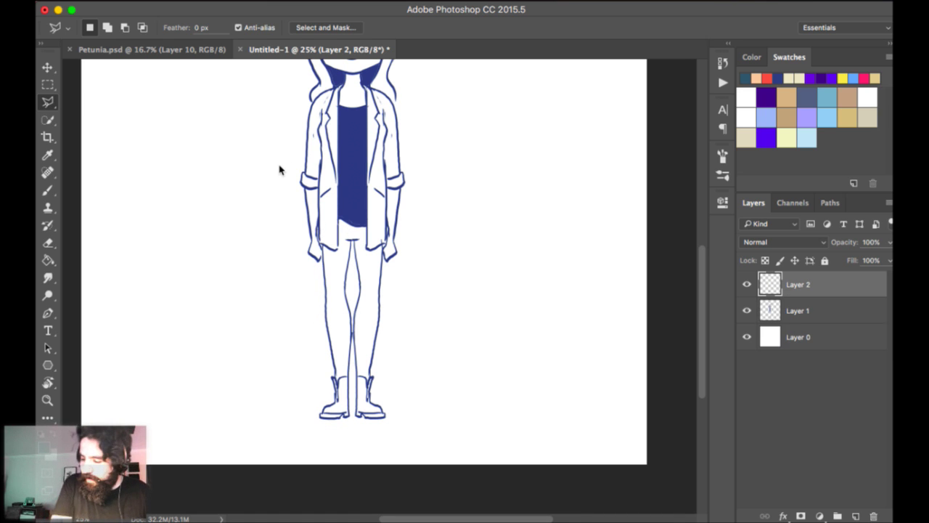
pyautogui.hotkey('ctrl', ',')
pyautogui.hotkey('ctrl', ',')
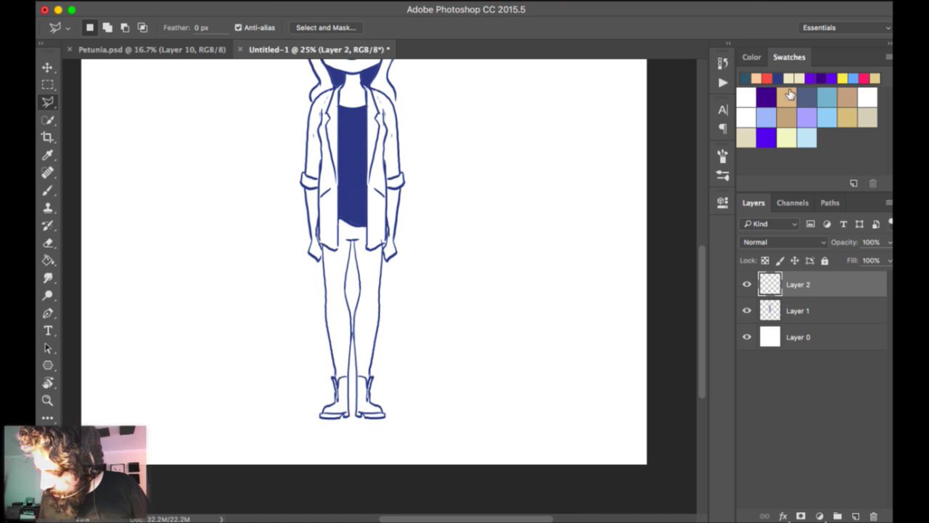
# Select the other leg on Layer 1 with combined rectangular marquees and cut it to its own layer.
pyautogui.hotkey('alt', '[')
pyautogui.press('m')
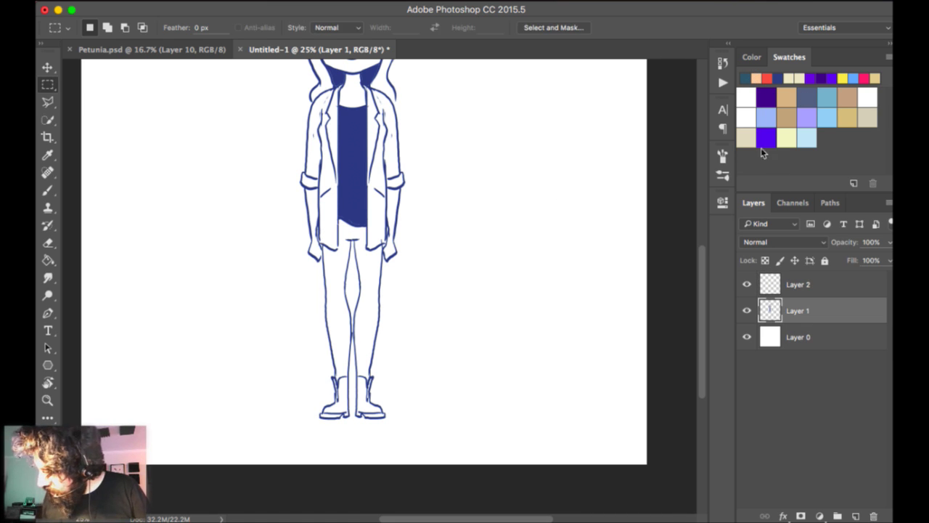
pyautogui.moveTo(356, 241); pyautogui.dragTo(441, 446)
pyautogui.moveTo(392, 295); pyautogui.dragTo(343, 375)
pyautogui.moveTo(375, 276); pyautogui.dragTo(406, 241)
pyautogui.moveTo(423, 225); pyautogui.dragTo(384, 290)
pyautogui.moveTo(366, 232)
pyautogui.mouseDown()
pyautogui.moveTo(380, 253)
pyautogui.moveTo(380, 237)
pyautogui.mouseUp()
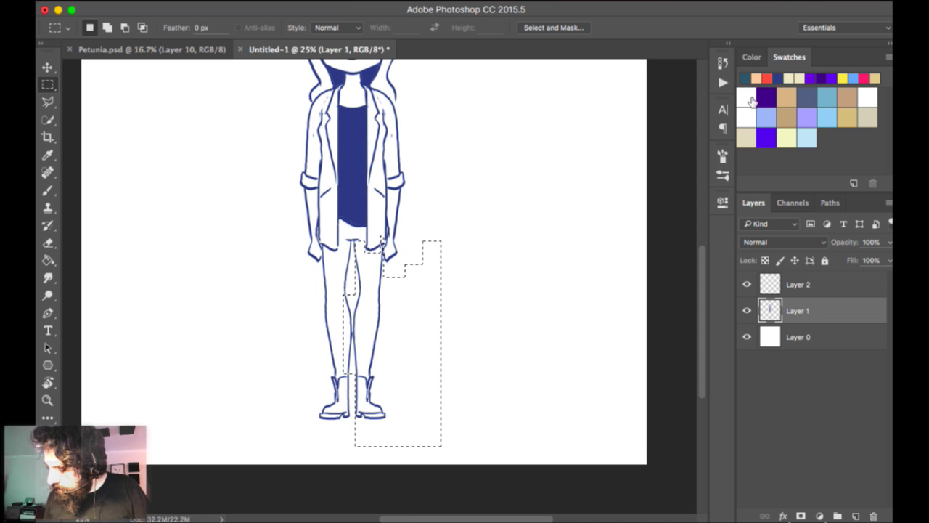
pyautogui.press('super+shift+j')
pyautogui.press('v')
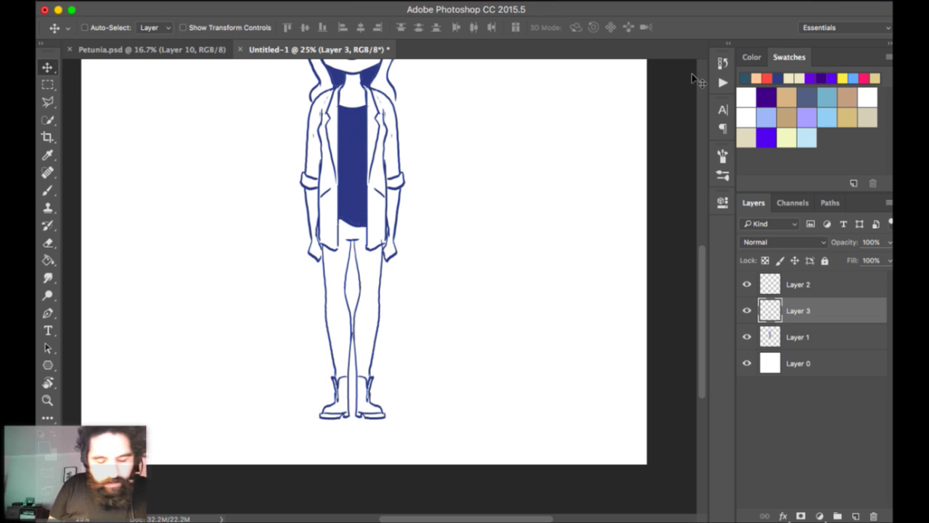
# Check the separation of the second leg with a trial move and by toggling the visibility of Layer 1 and the leg layer.
pyautogui.moveTo(385, 146); pyautogui.dragTo(490, 159)
pyautogui.press('super+z')
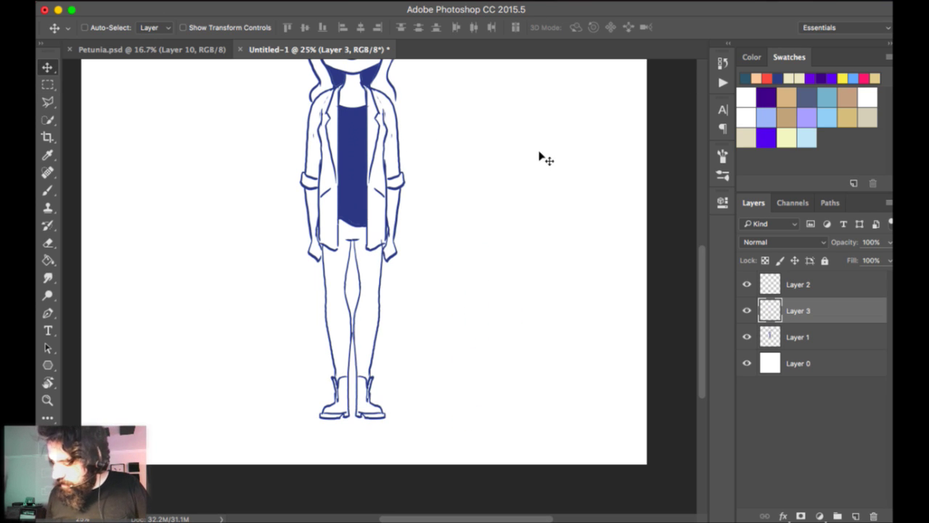
pyautogui.click(747, 337)
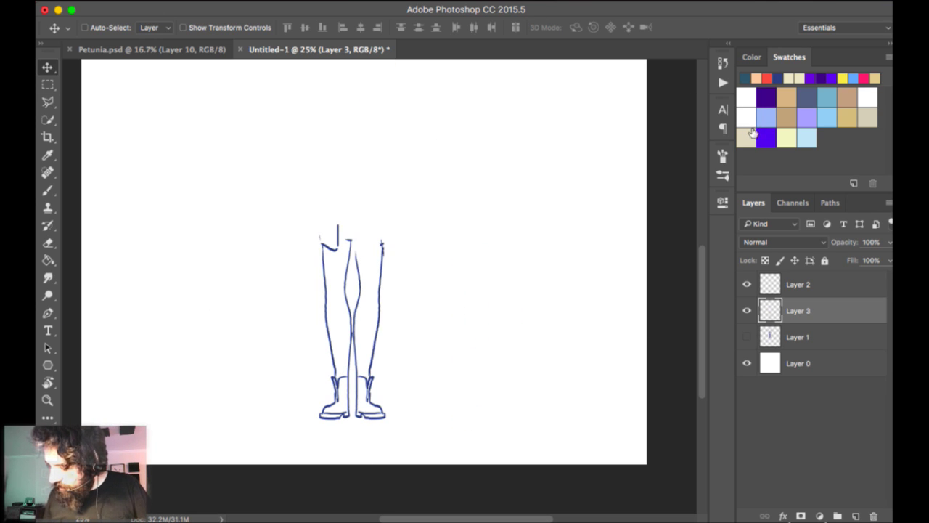
pyautogui.click(747, 337)
pyautogui.click(747, 311)
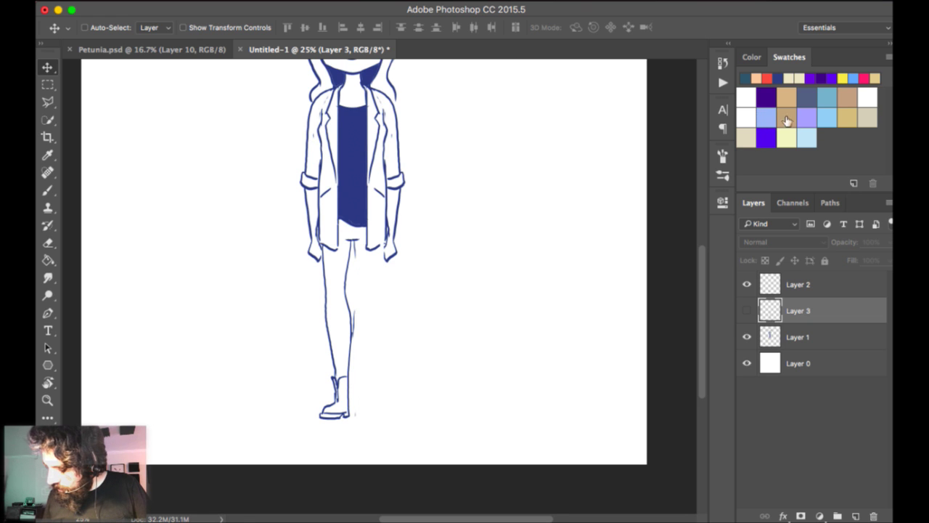
# Show the second leg's layer again and brush a small grey mark at the top of its inner thigh.
pyautogui.click(793, 337)
pyautogui.press('e')
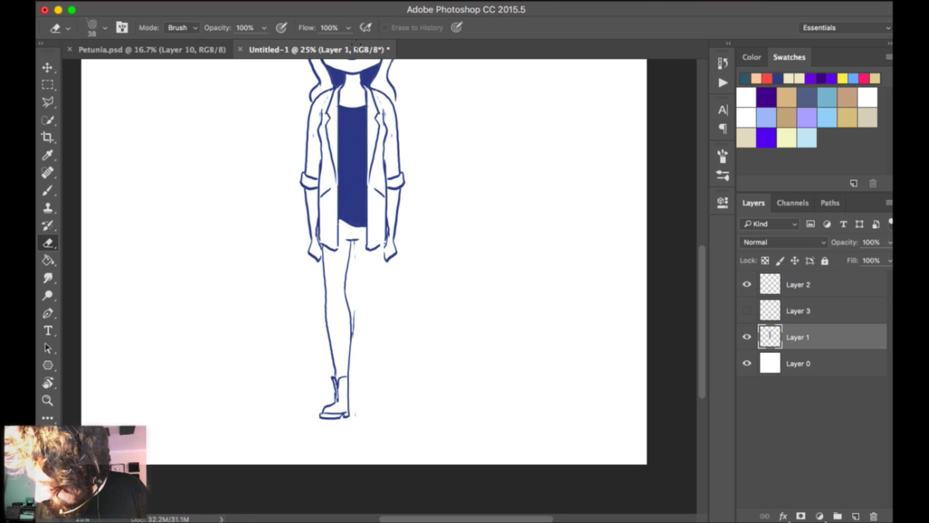
pyautogui.click(747, 310)
pyautogui.click(803, 311)
pyautogui.press('b')
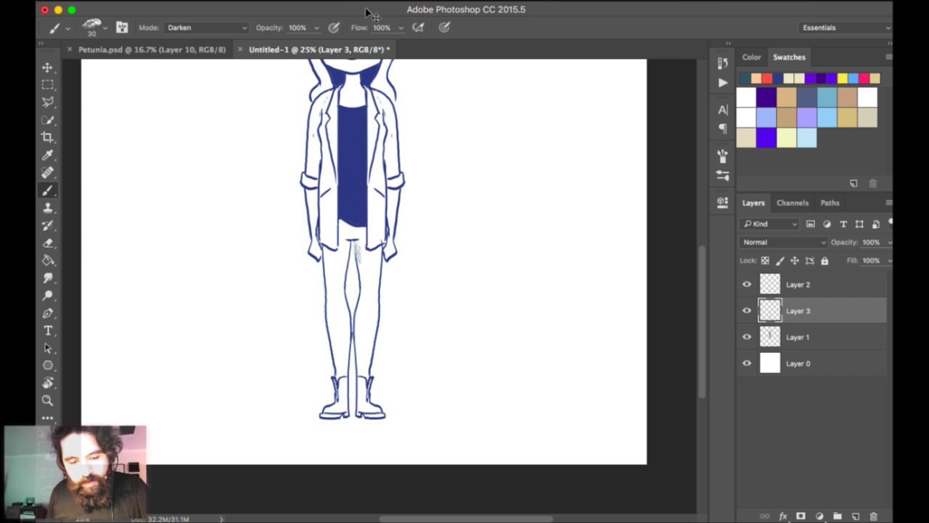
# Examine how the separated legs fit the body, toggling the visibility of the leg and body layers.
pyautogui.press('super+minus')
pyautogui.press('super+minus')
pyautogui.press('v')
pyautogui.press('super+equal')
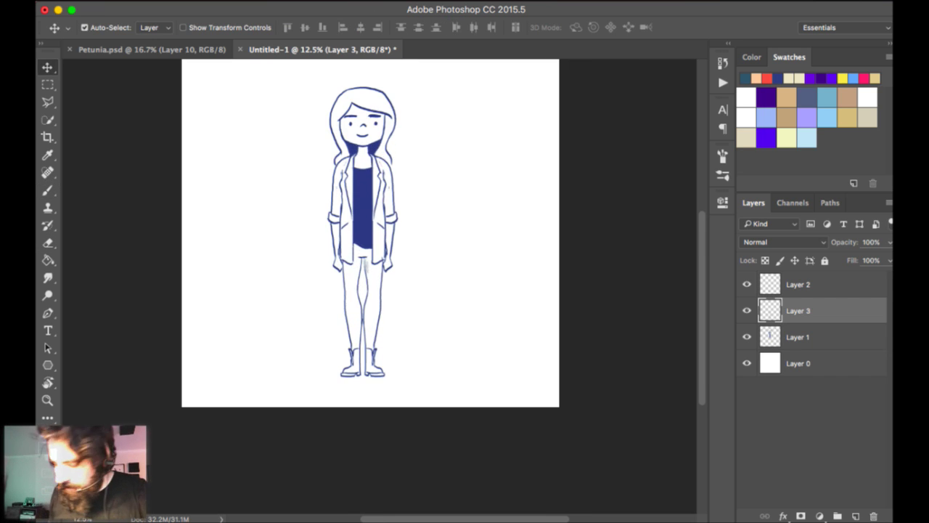
pyautogui.press('super+equal')
pyautogui.moveTo(494, 109); pyautogui.dragTo(497, 124)
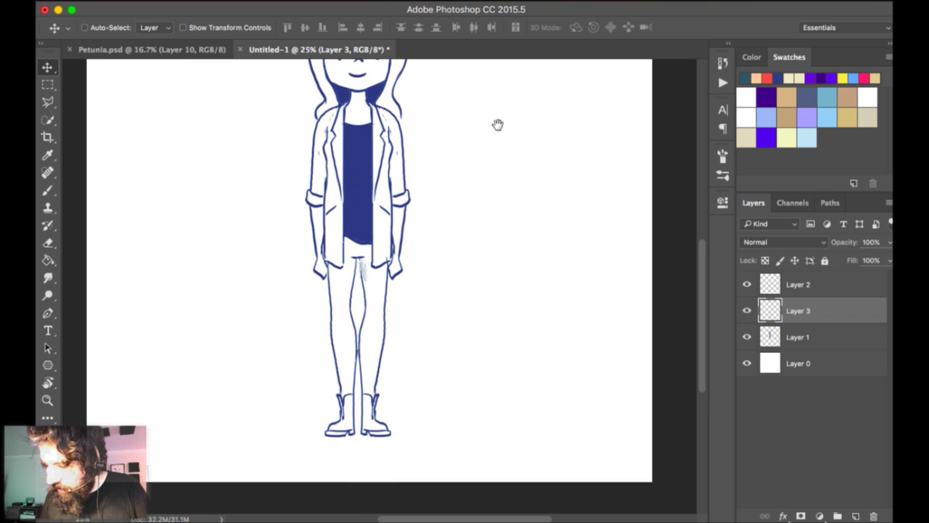
pyautogui.press('super+comma')
pyautogui.press('super+z')
pyautogui.scroll(3, 504, 65)
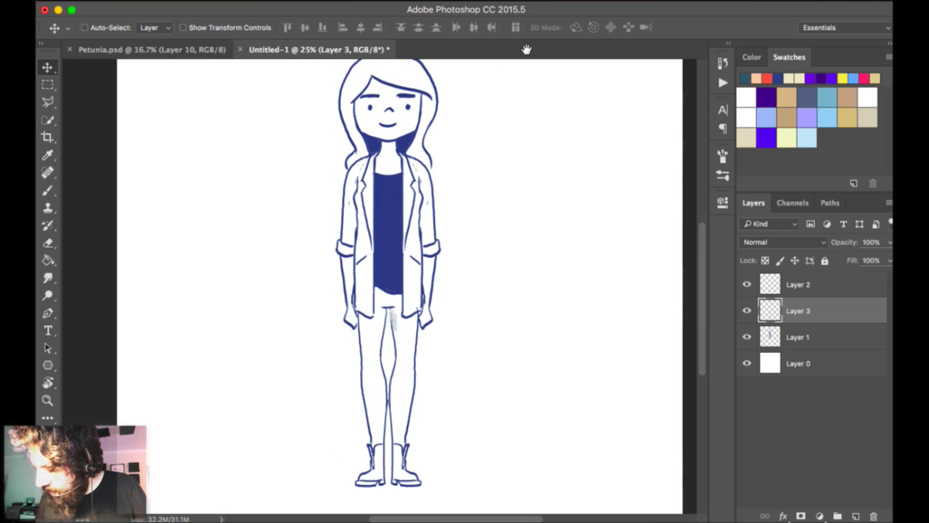
pyautogui.press('super+z')
pyautogui.click(747, 283)
pyautogui.click(747, 337)
pyautogui.click(747, 337)
pyautogui.press('super+z')
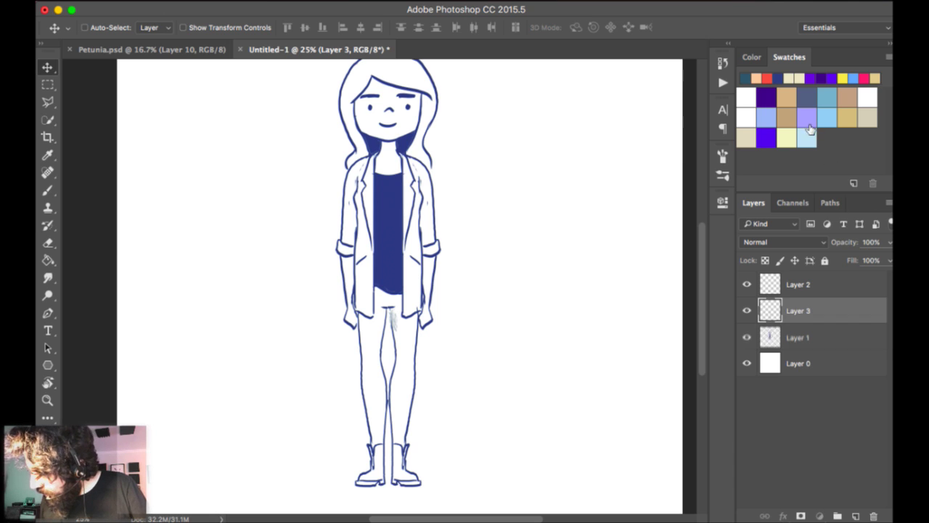
# Add an empty layer above Layer 1, lasso both arms, and cut them from Layer 1 to a layer of their own.
pyautogui.click(835, 337)
pyautogui.click(856, 516)
pyautogui.press('l')
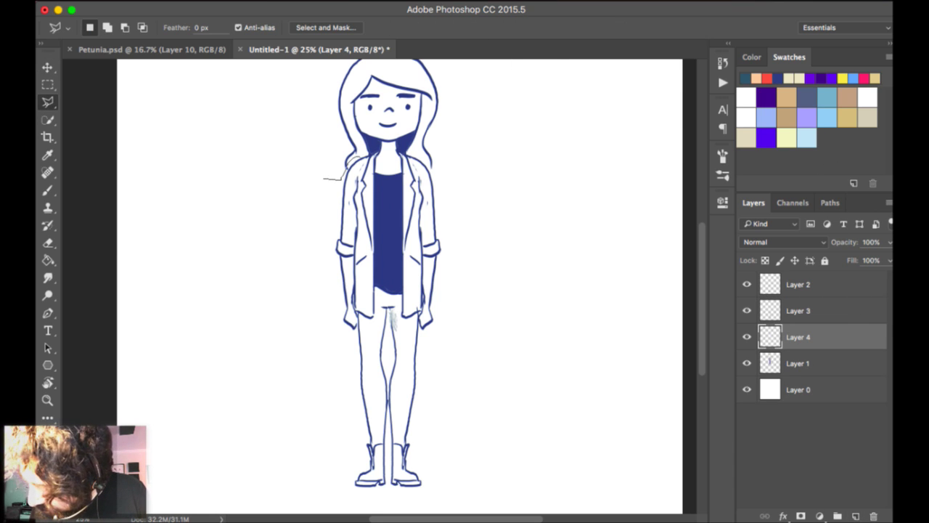
pyautogui.moveTo(362, 182)
pyautogui.mouseDown()
pyautogui.moveTo(362, 307)
pyautogui.moveTo(320, 314)
pyautogui.moveTo(316, 219)
pyautogui.moveTo(324, 179)
pyautogui.mouseUp()
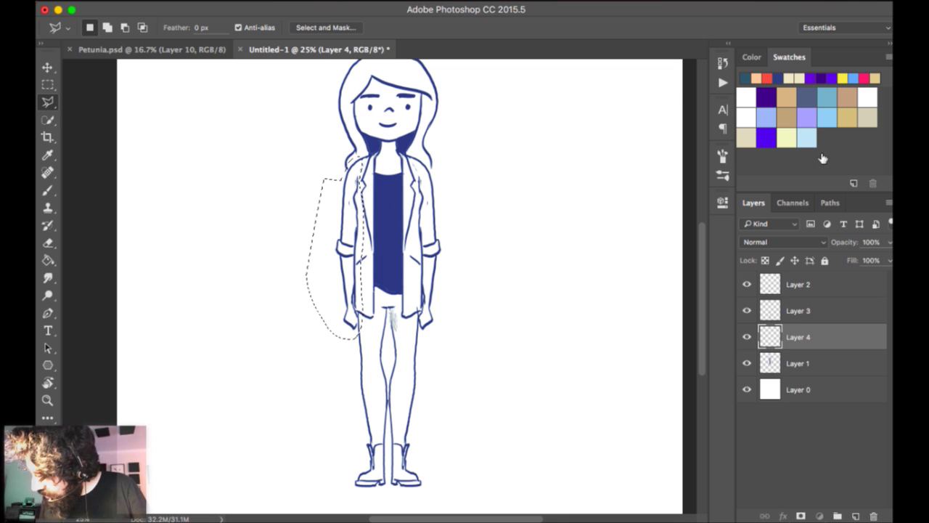
pyautogui.click(824, 366)
pyautogui.keyDown('shift'); pyautogui.click(433, 161); pyautogui.keyUp('shift')
pyautogui.moveTo(420, 181)
pyautogui.mouseDown()
pyautogui.moveTo(421, 331)
pyautogui.moveTo(470, 296)
pyautogui.mouseUp()
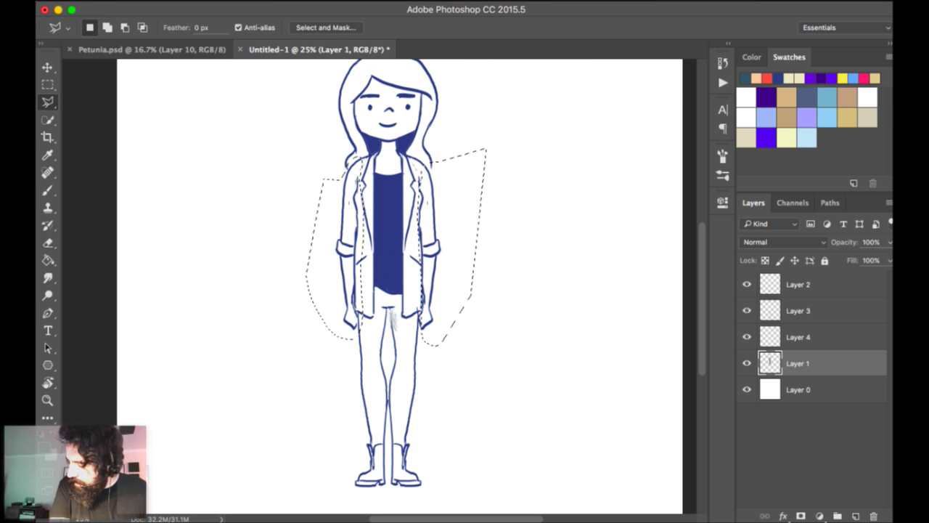
pyautogui.hotkey('ctrl', 'd')
pyautogui.hotkey('ctrl', 'shift', 'alt', 'n')
# Select the arm on the drawing's right side with a rectangular marquee and cut it to a separate layer.
pyautogui.press('m')
pyautogui.moveTo(579, 127); pyautogui.dragTo(400, 401)
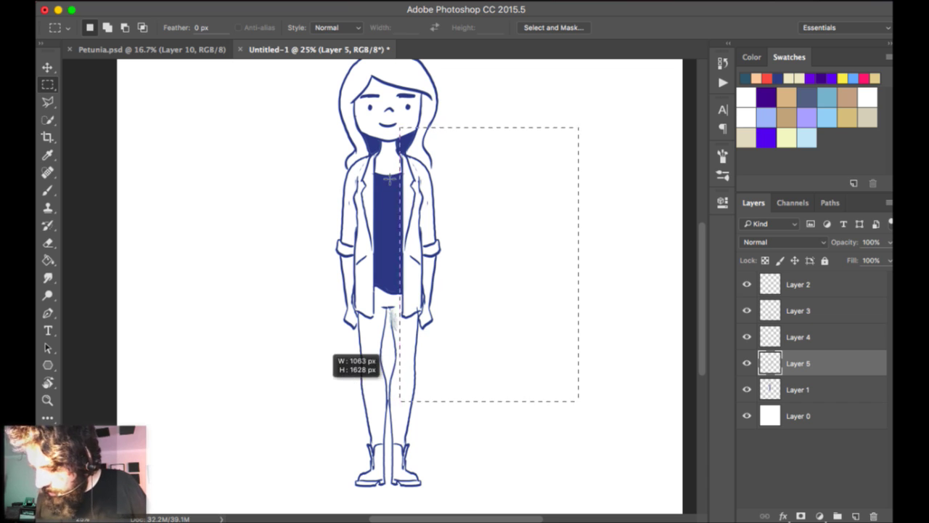
pyautogui.hotkey('ctrl', 'd')
pyautogui.hotkey('ctrl', 'shift', 'alt', 'n')
pyautogui.press('v')
pyautogui.moveTo(458, 65); pyautogui.dragTo(532, 51)
pyautogui.hotkey('ctrl', 'z')
# Hide the two separated arm layers and make Layer 1 active.
pyautogui.click(748, 363)
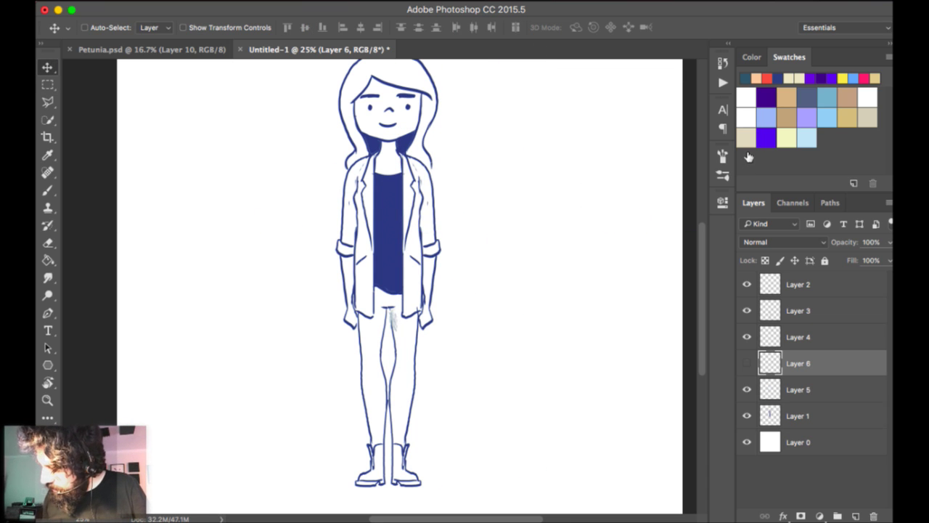
pyautogui.click(747, 389)
pyautogui.hotkey('alt', '[')
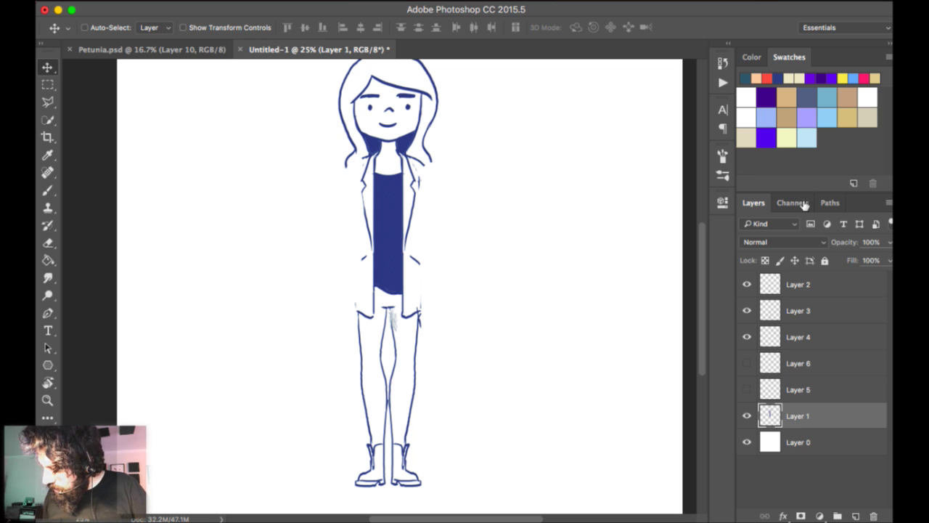
# Redraw both outer side edges of the jacket on Layer 1 with the 30 px oval brush in dark purple.
pyautogui.press('b')
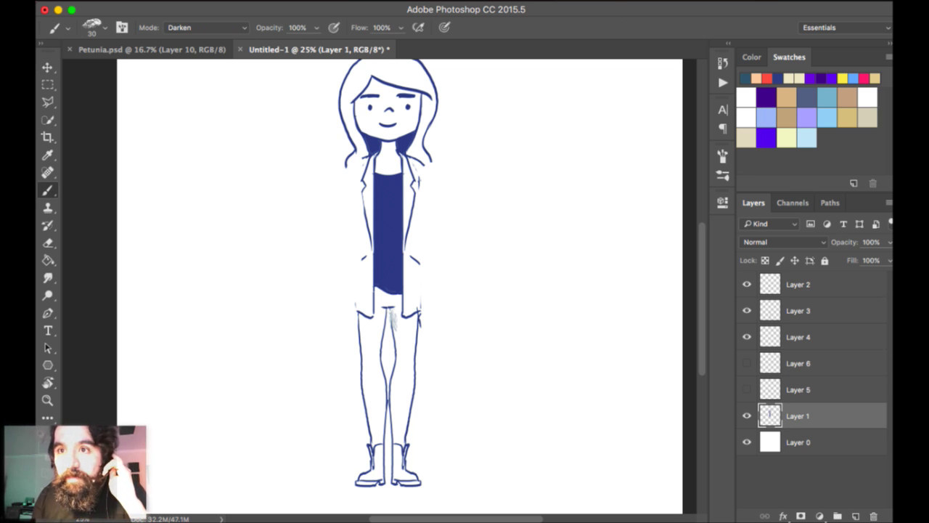
pyautogui.rightClick(472, 210)
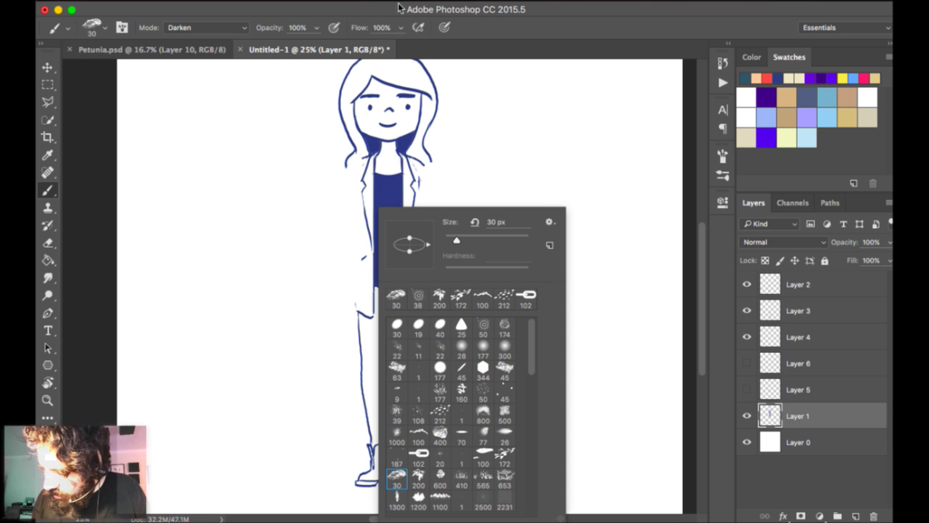
pyautogui.doubleClick(397, 326)
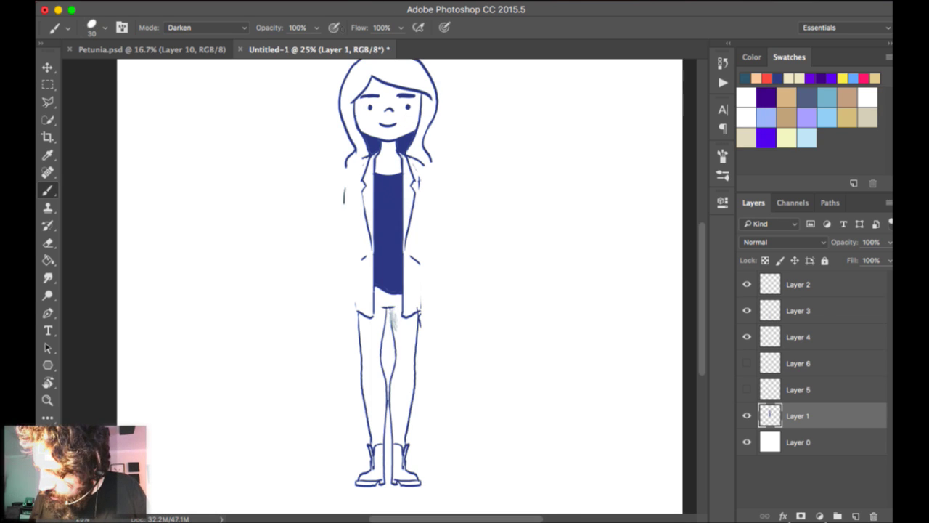
pyautogui.moveTo(420, 264); pyautogui.dragTo(420, 308)
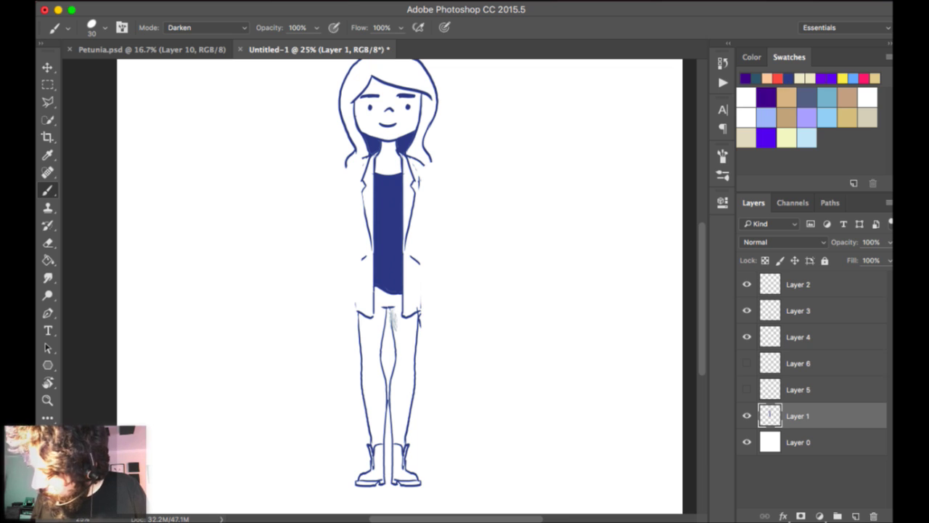
pyautogui.moveTo(354, 192); pyautogui.dragTo(355, 293)
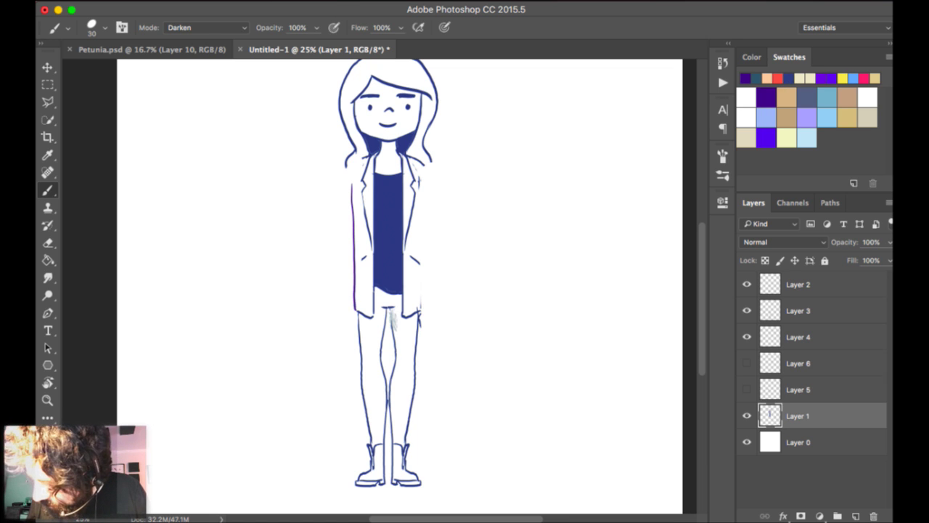
pyautogui.moveTo(426, 186); pyautogui.dragTo(427, 307)
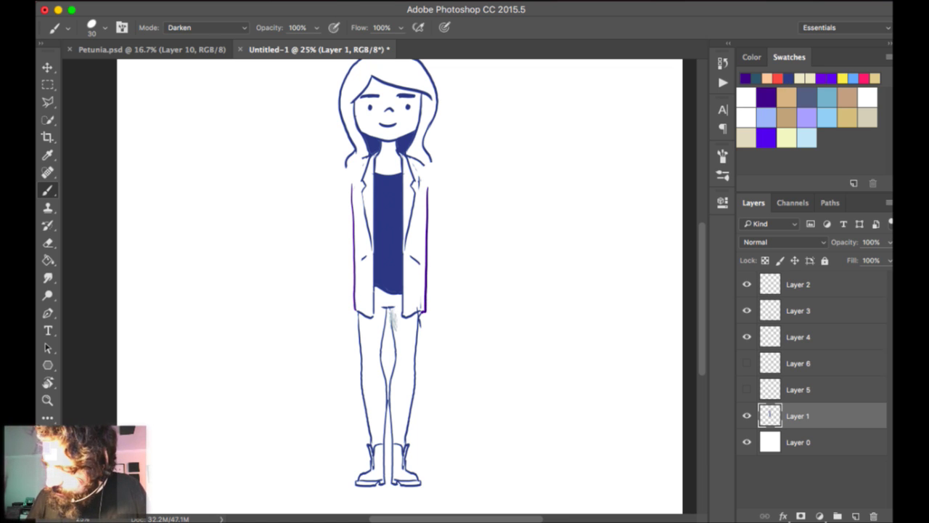
# Show both arm layers to check them against the redrawn jacket edges, and hide them again.
pyautogui.click(747, 389)
pyautogui.click(747, 363)
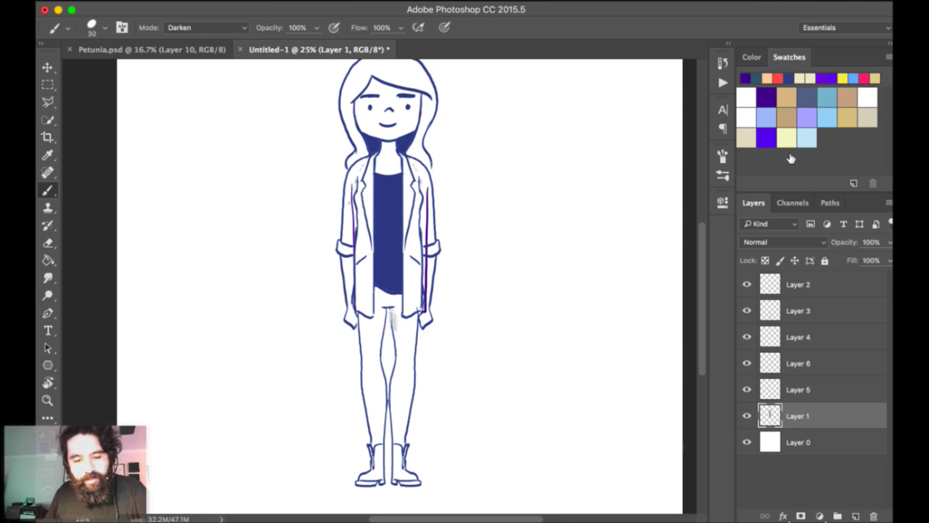
pyautogui.press('alt+super+z')
pyautogui.press('alt+super+z')
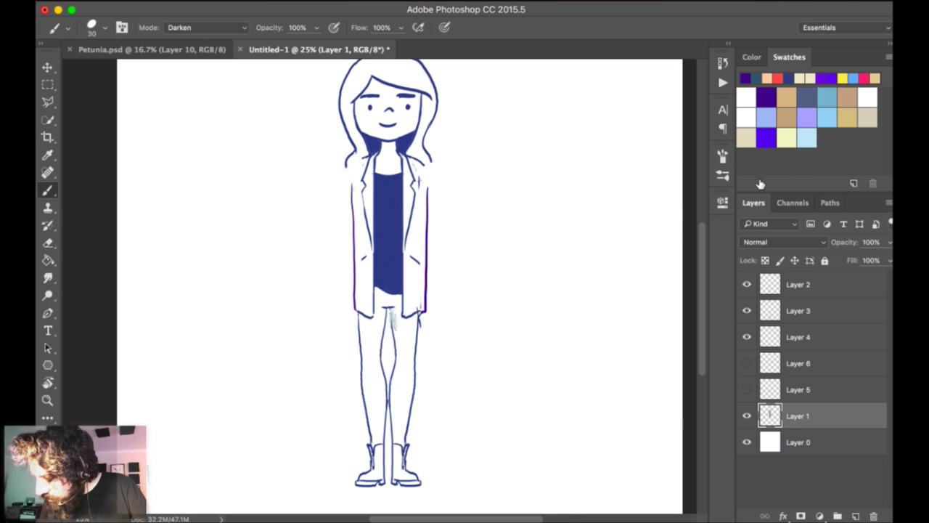
# Erase part of the jacket's outer edge on the figure's right-hand side as drawn and repaint it as a straighter line.
pyautogui.press('e')
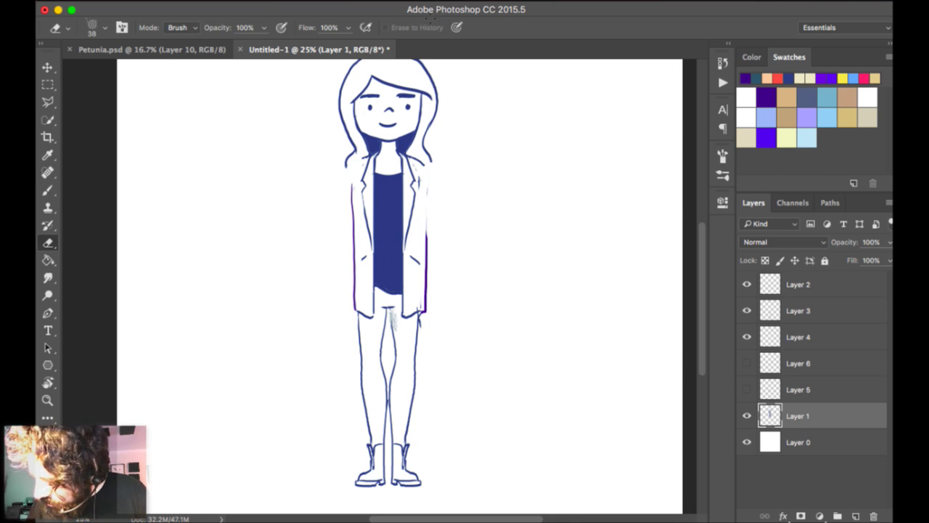
pyautogui.press('b')
pyautogui.moveTo(423, 186); pyautogui.dragTo(422, 288)
pyautogui.press('super+z')
pyautogui.moveTo(423, 210); pyautogui.dragTo(425, 292)
pyautogui.press('super+z')
pyautogui.moveTo(420, 181); pyautogui.dragTo(424, 277)
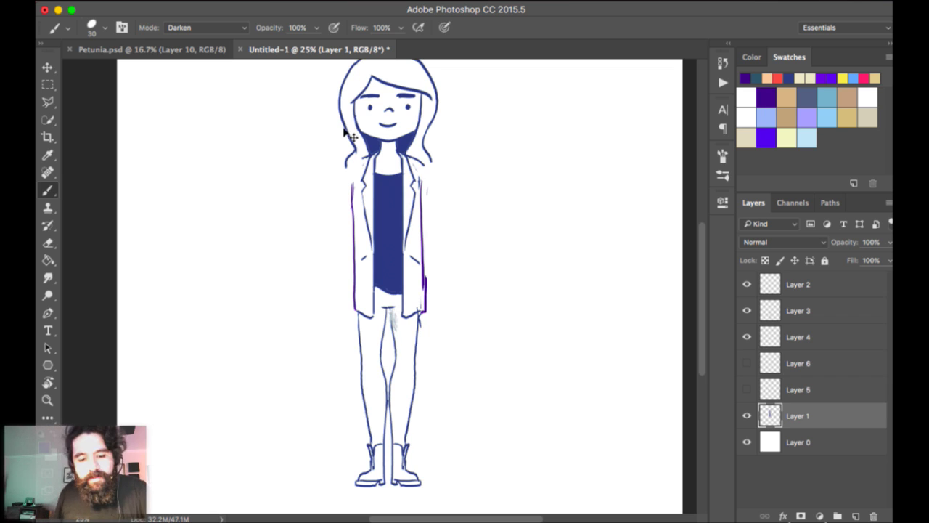
# Show the hidden Layer 5 and Layer 6 and rename them arm1 and arm2.
pyautogui.press('super+minus')
pyautogui.click(747, 389)
pyautogui.click(747, 363)
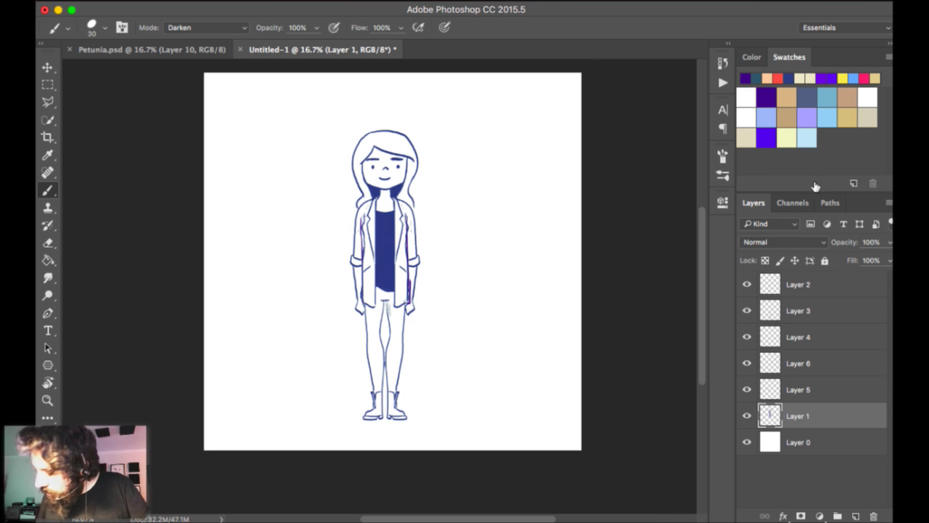
pyautogui.doubleClick(804, 389)
pyautogui.write('arm1')
pyautogui.press('Return')
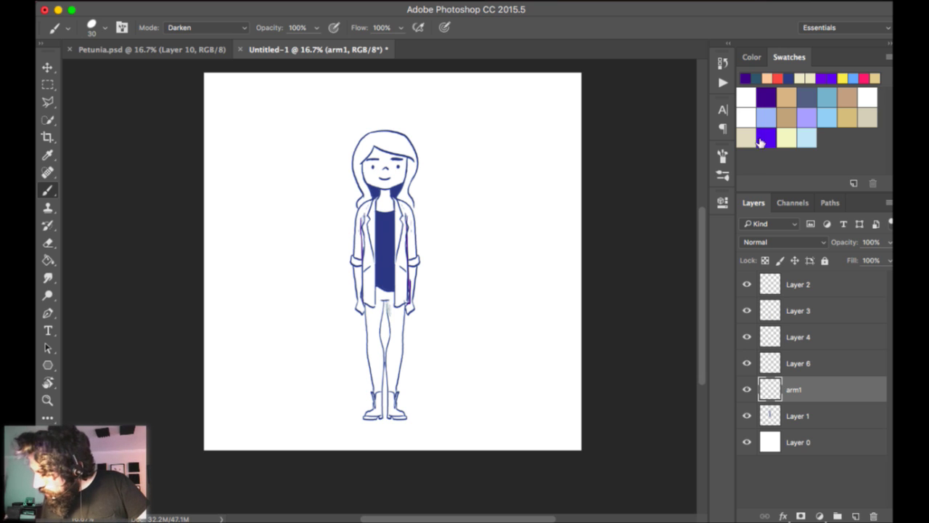
pyautogui.hotkey('alt', ']')
pyautogui.write('arm2')
pyautogui.press('Return')
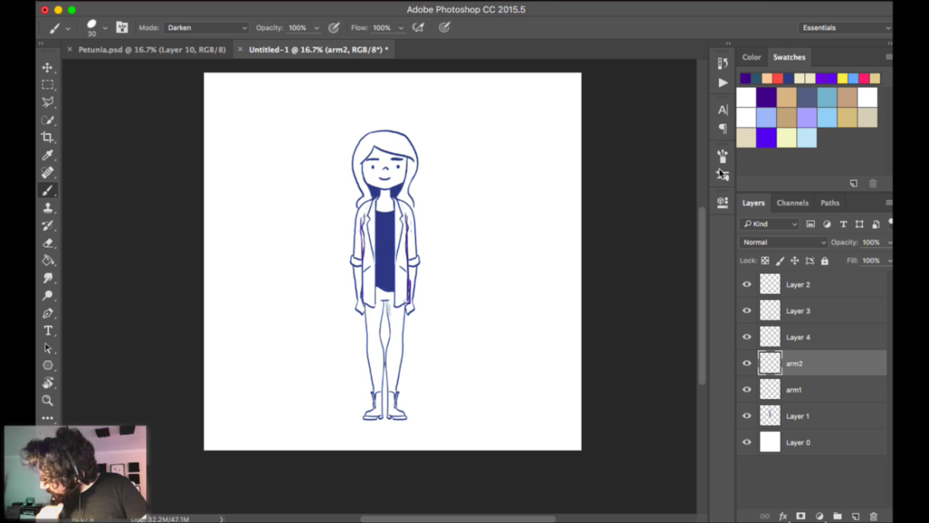
# Check what Layer 4 contains and merge it down into the arm2 layer.
pyautogui.click(747, 337)
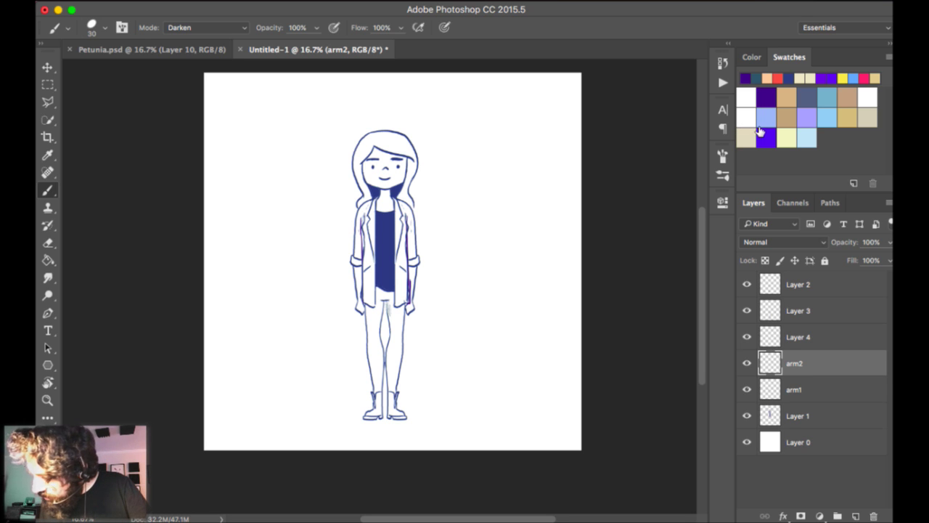
pyautogui.click(801, 337)
pyautogui.press('super+e')
# Check what Layer 3 contains, then rename Layer 3 as leg-1 and Layer 2 as leg-2.
pyautogui.click(747, 311)
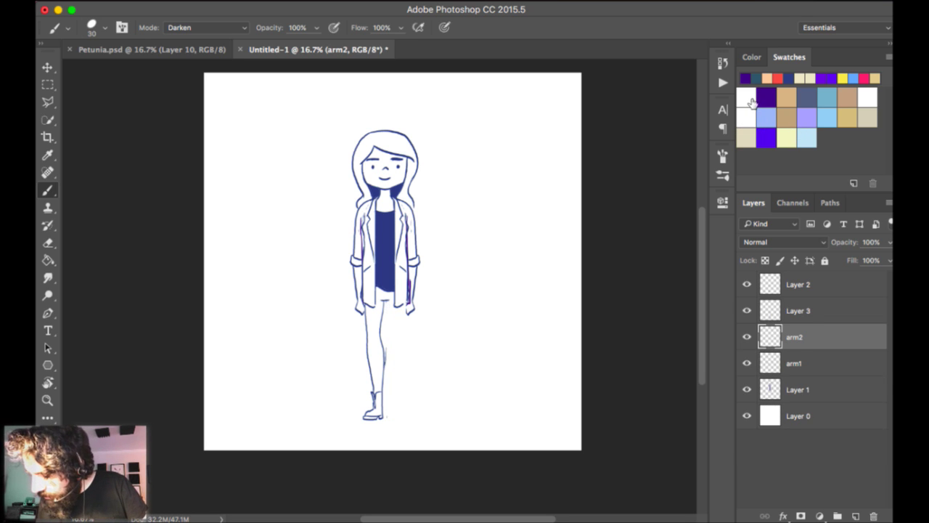
pyautogui.click(747, 310)
pyautogui.click(828, 311)
pyautogui.doubleClick(799, 311)
pyautogui.write('leg-1')
pyautogui.press('Return')
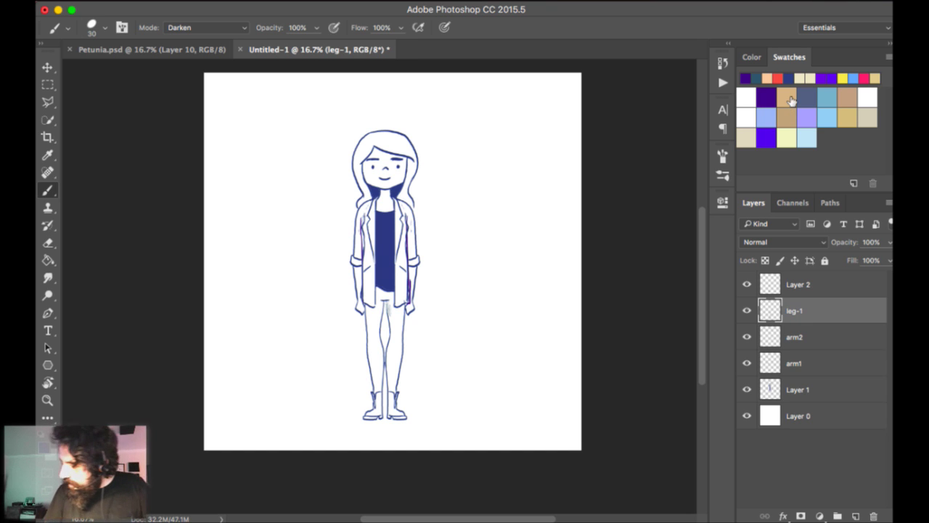
pyautogui.doubleClick(798, 284)
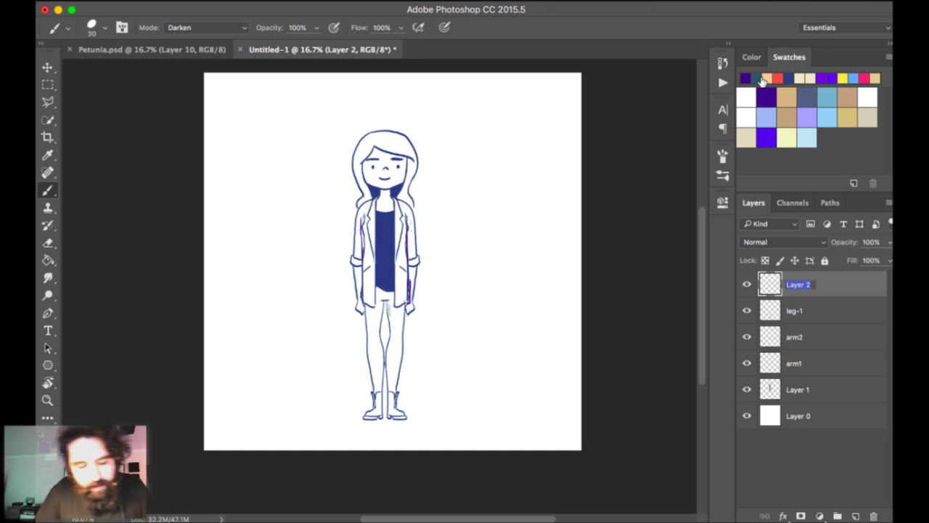
pyautogui.write('leg-2')
pyautogui.press('Return')
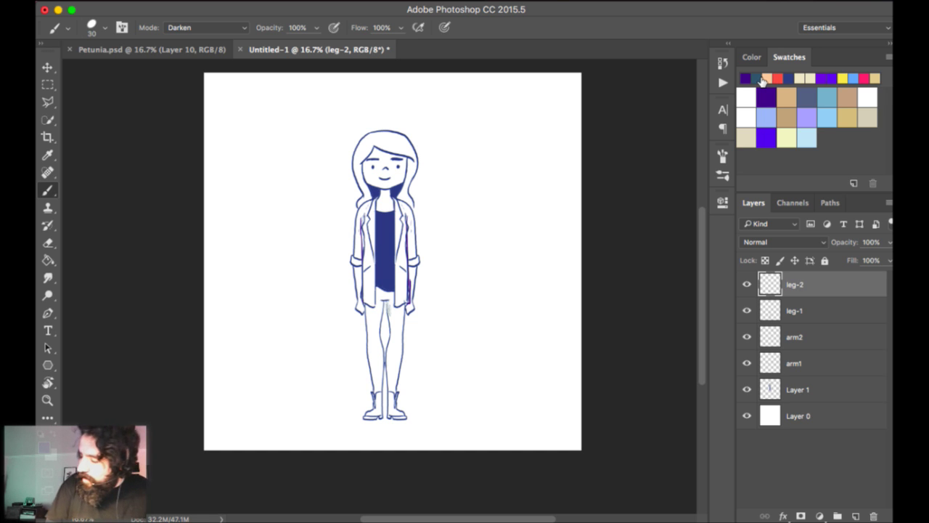
# Select the arm1, arm2, leg-1 and leg-2 layers together.
pyautogui.hotkey('ctrl', '0')
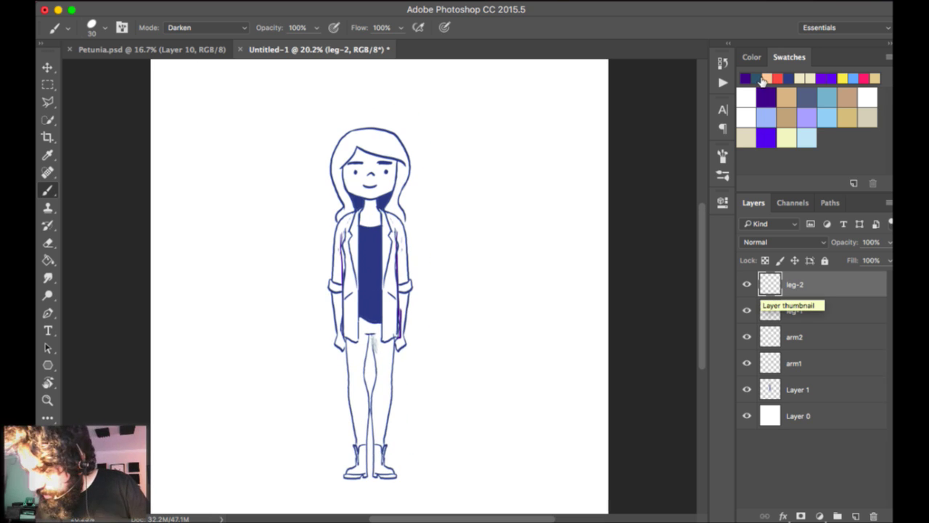
pyautogui.press('v')
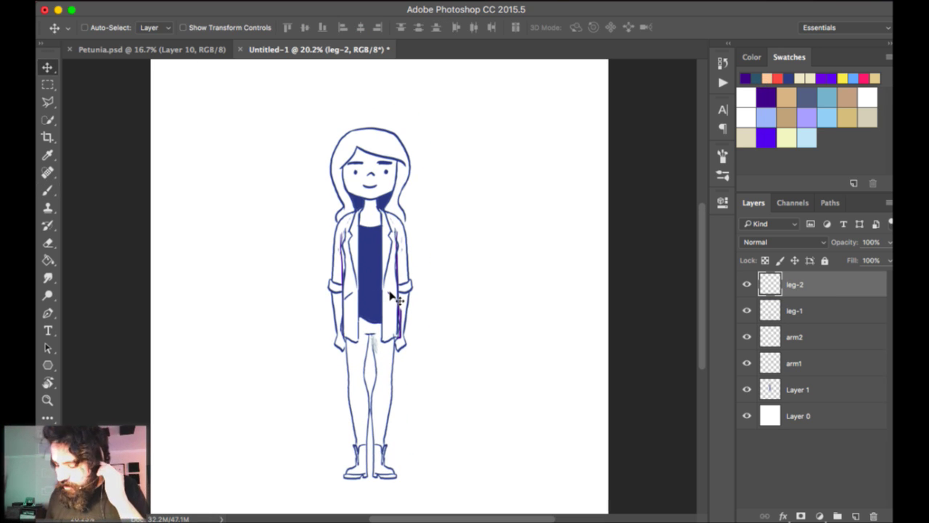
pyautogui.hotkey('alt', '[')
pyautogui.hotkey('alt', '[')
pyautogui.hotkey('alt', '[')
pyautogui.hotkey('alt', '[')
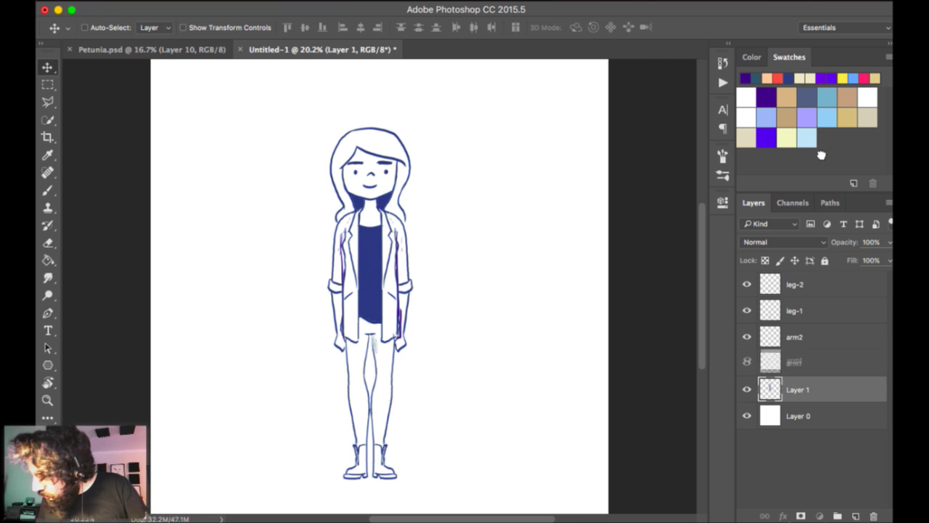
pyautogui.hotkey('alt', ']')
pyautogui.hotkey('alt', 'shift', ']')
pyautogui.hotkey('alt', 'shift', ']')
pyautogui.hotkey('alt', 'shift', ']')
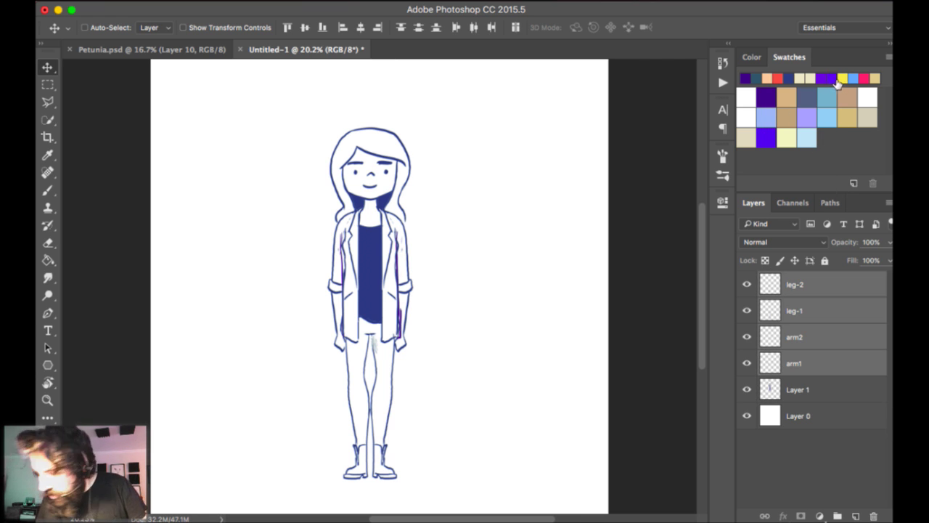
# Try rotating the leg-1 layer slightly outward about a pivot at the hip.
pyautogui.hotkey('alt', '[')
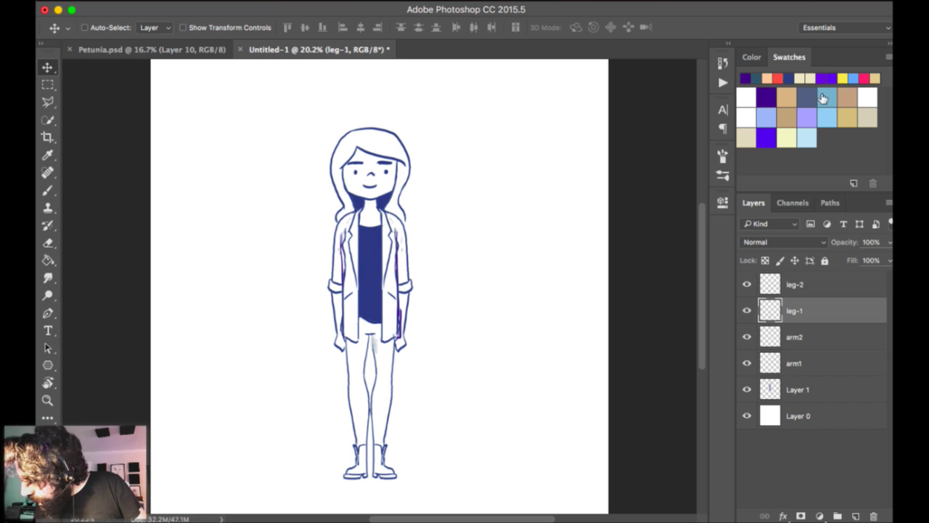
pyautogui.press('super+t')
pyautogui.moveTo(383, 405); pyautogui.dragTo(375, 337)
pyautogui.moveTo(471, 228); pyautogui.dragTo(502, 243)
pyautogui.press('Return')
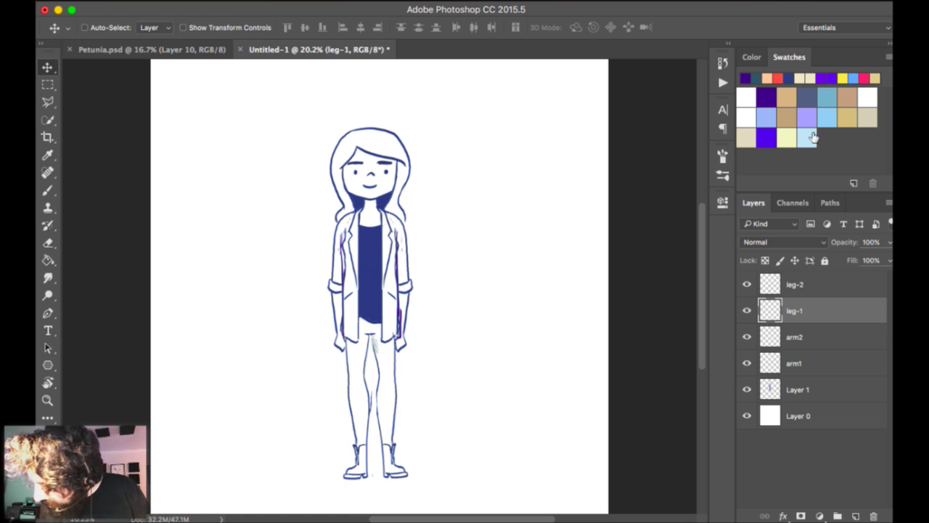
# Try rotating the leg-2 layer slightly outward about a pivot at the hip.
pyautogui.hotkey('alt', ']')
pyautogui.press('super+t')
pyautogui.moveTo(358, 400); pyautogui.dragTo(368, 338)
pyautogui.moveTo(442, 249); pyautogui.dragTo(419, 235)
pyautogui.press('Return')
# Make arm2 the active layer and undo the rotations of both legs.
pyautogui.hotkey('alt', '[')
pyautogui.hotkey('alt', '[')
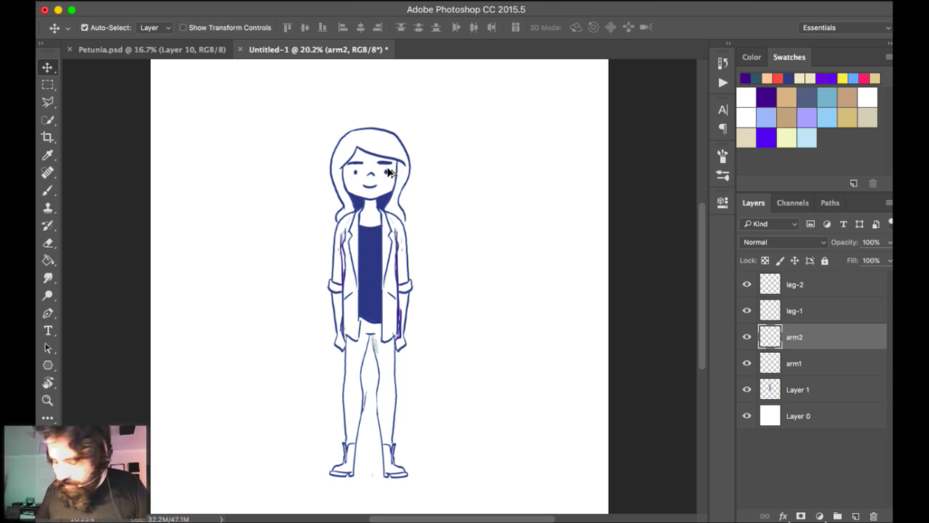
pyautogui.press('super+alt+z')
pyautogui.press('super+alt+z')
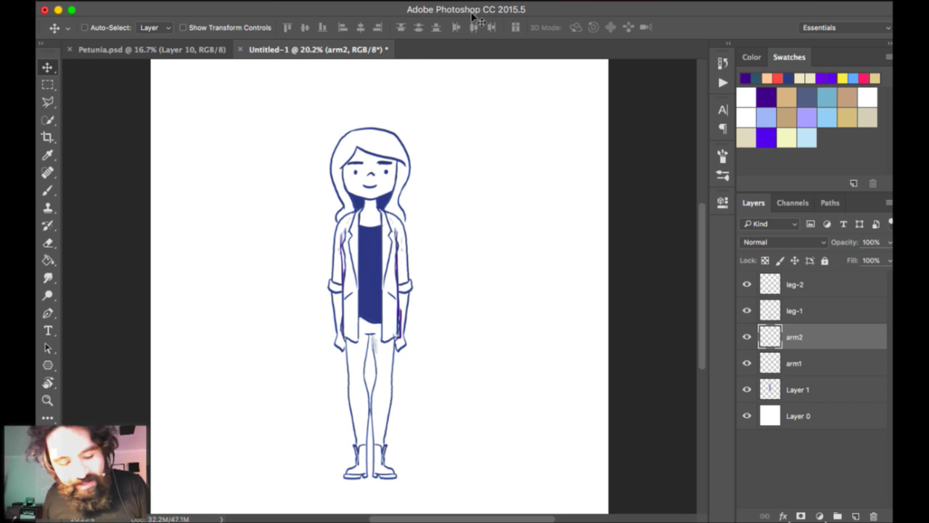
# Add a new layer above arm2 and sketch a purple puffy cloud with inner curls beside the character.
pyautogui.press('b')
pyautogui.press('super+shift+alt+n')
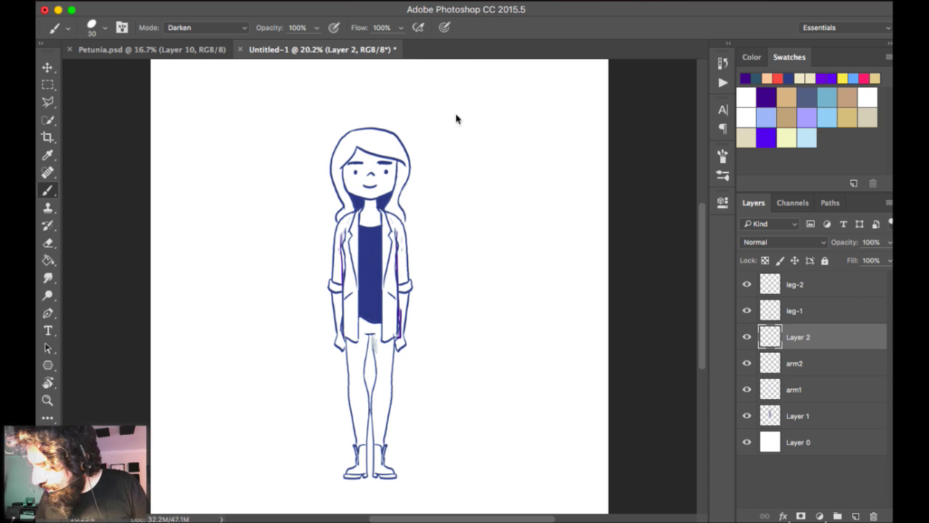
pyautogui.moveTo(459, 333)
pyautogui.mouseDown()
pyautogui.moveTo(490, 270)
pyautogui.moveTo(576, 298)
pyautogui.moveTo(568, 347)
pyautogui.moveTo(517, 357)
pyautogui.moveTo(475, 343)
pyautogui.moveTo(458, 355)
pyautogui.moveTo(483, 371)
pyautogui.mouseUp()
pyautogui.moveTo(485, 312)
pyautogui.mouseDown()
pyautogui.moveTo(508, 329)
pyautogui.moveTo(534, 318)
pyautogui.mouseUp()
pyautogui.moveTo(525, 328); pyautogui.dragTo(542, 326)
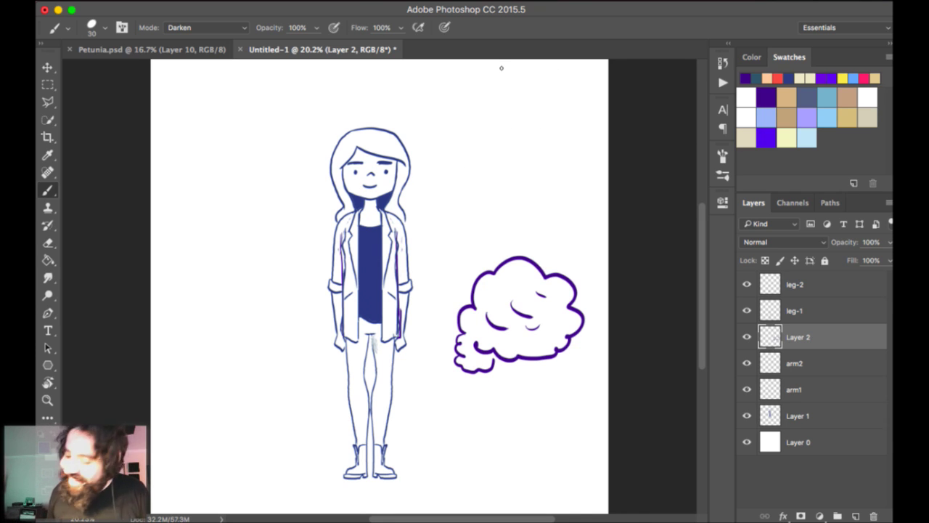
# Undo all the brush strokes of the purple cloud.
pyautogui.press('super+alt+z')
pyautogui.press('super+alt+z')
pyautogui.press('super+alt+z')
pyautogui.press('super+alt+z')
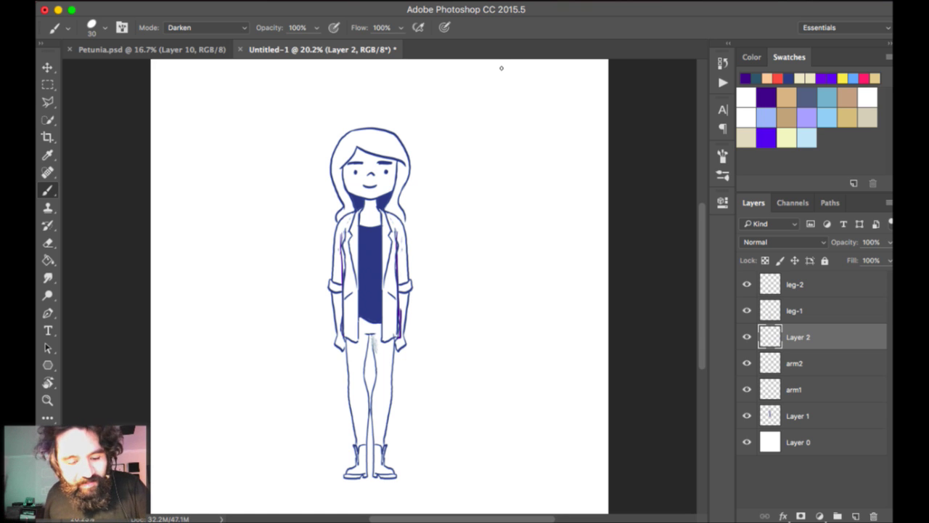
# Delete the empty Layer 2 between the arm2 and leg-1 layers.
pyautogui.press('super+plus')
pyautogui.scroll(-3, 563, 90)
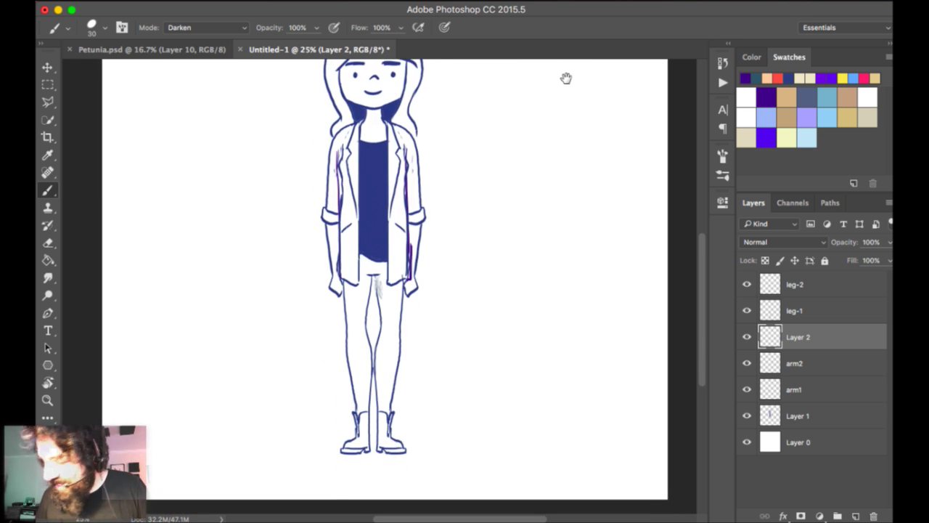
pyautogui.moveTo(564, 91); pyautogui.dragTo(561, 94)
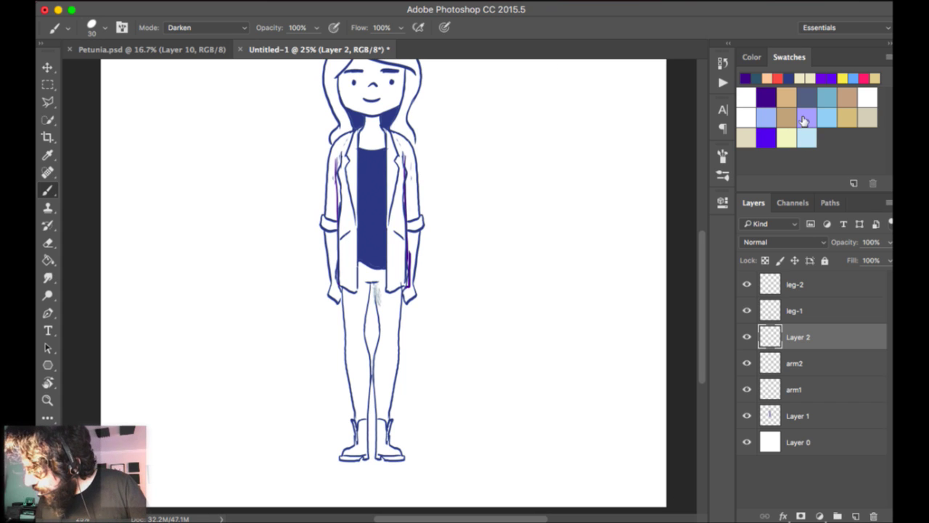
pyautogui.hotkey('alt', ']')
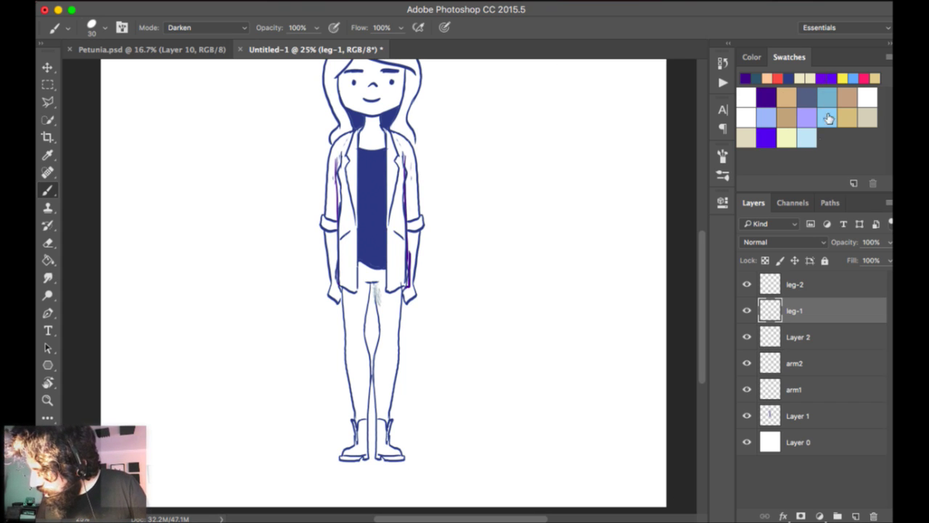
pyautogui.hotkey('alt', '[')
pyautogui.hotkey('alt', '[')
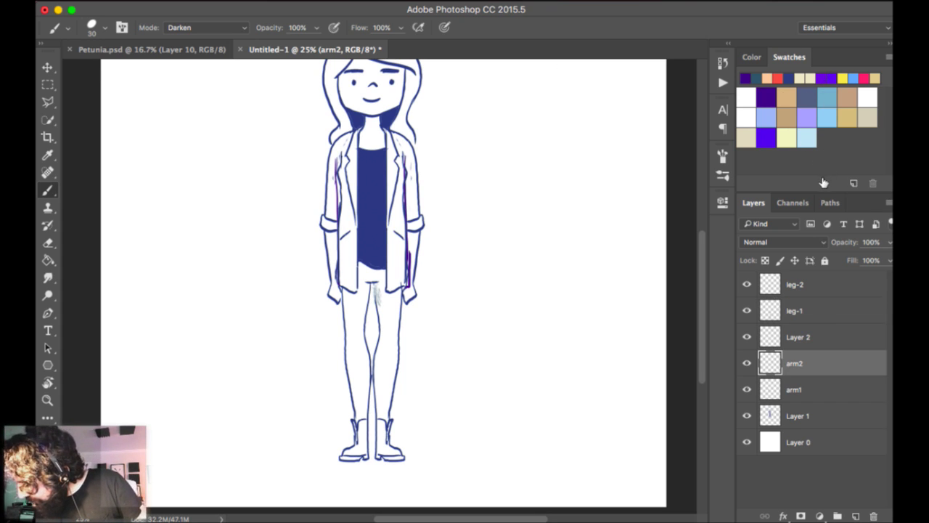
pyautogui.hotkey('alt', '[')
pyautogui.hotkey('alt', ']')
pyautogui.hotkey('alt', ']')
pyautogui.hotkey('ctrl', 't')
pyautogui.press('Return')
pyautogui.press('Delete')
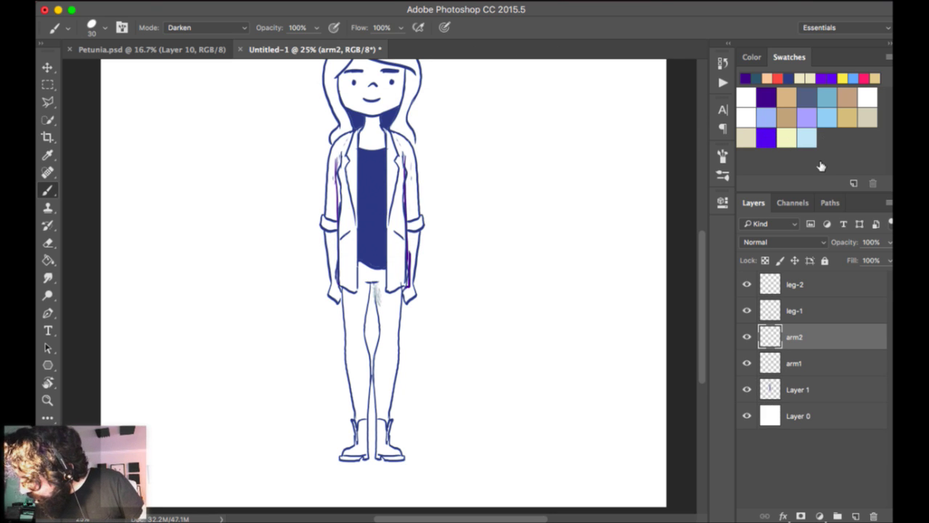
# Select the arm1, arm2, leg-1 and leg-2 layers and duplicate them.
pyautogui.hotkey('alt', '[')
pyautogui.hotkey('alt', 'shift', ']')
pyautogui.hotkey('alt', 'shift', ']')
pyautogui.hotkey('alt', 'shift', ']')
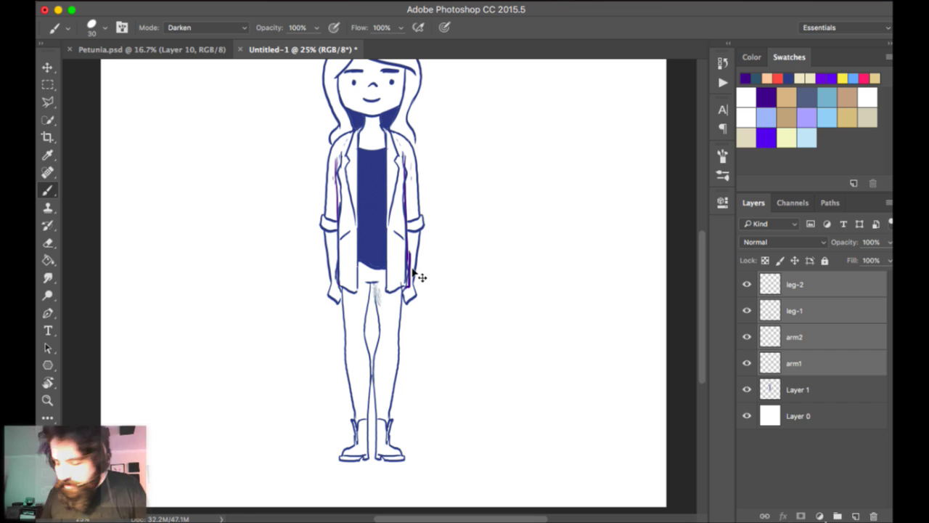
pyautogui.press('super+j')
# Rotate the arm1 copy layer outward by about 67.2° around a pivot placed at the shoulder.
pyautogui.press('super+minus')
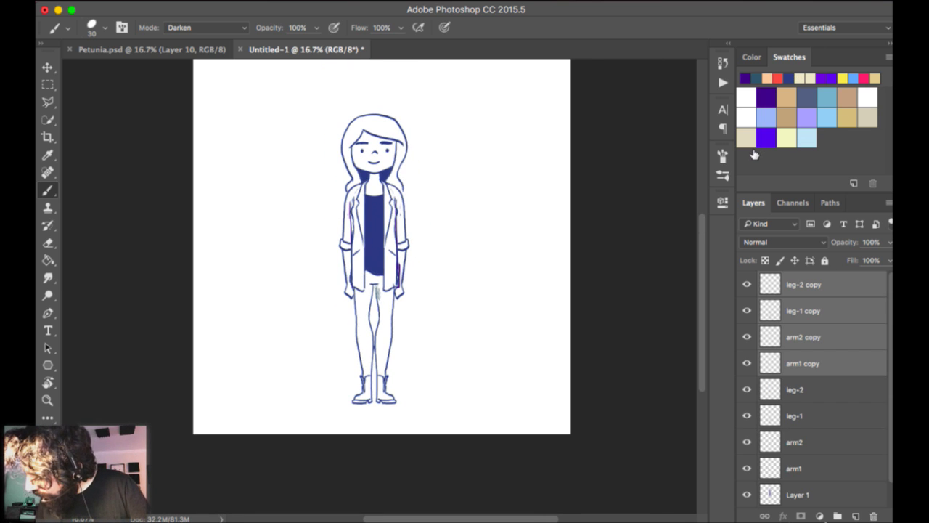
pyautogui.hotkey('alt', '[')
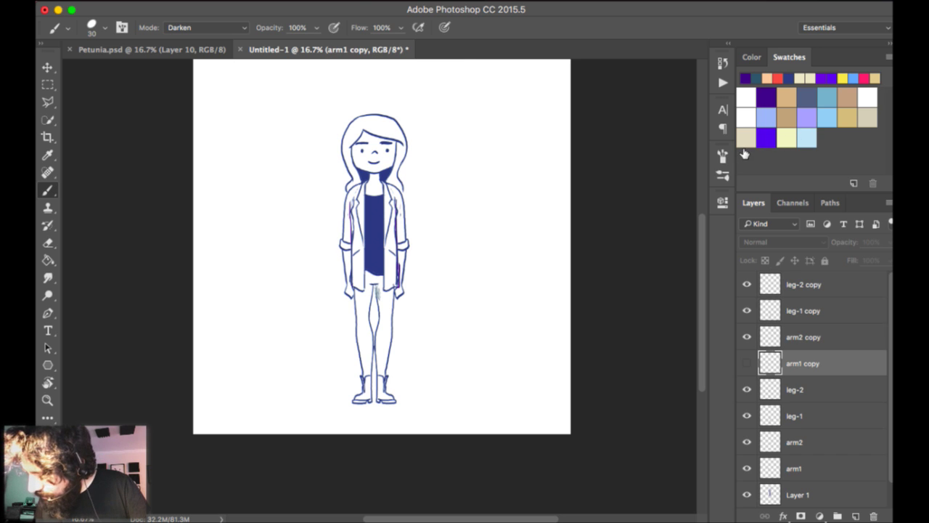
pyautogui.press('super+t')
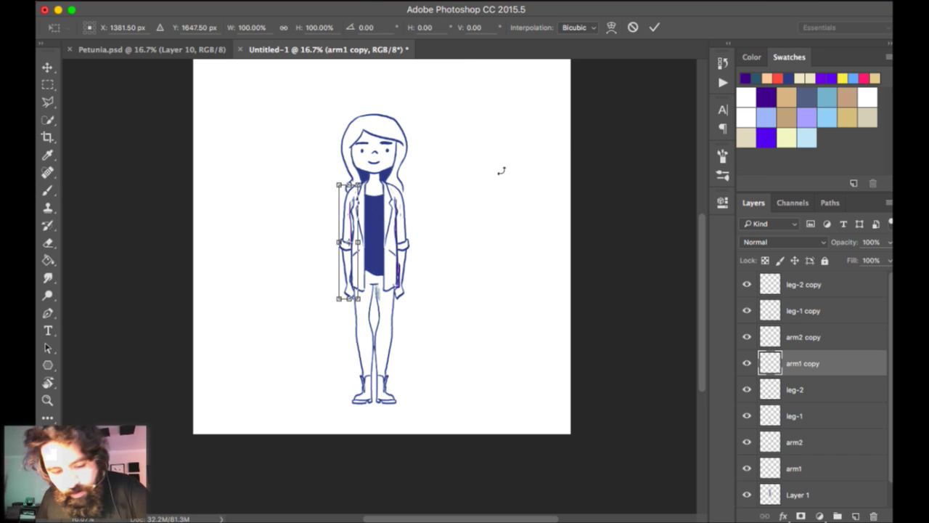
pyautogui.press('super+equal')
pyautogui.press('super+equal')
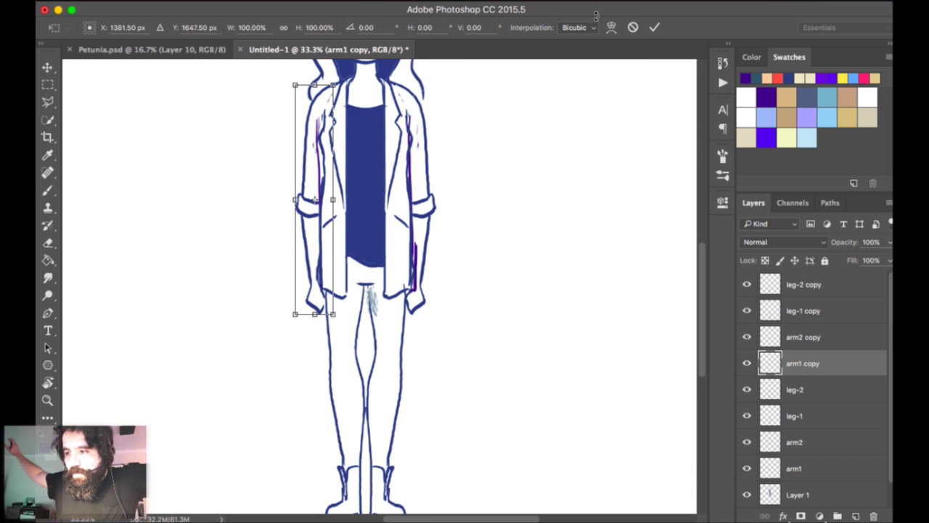
pyautogui.moveTo(440, 201); pyautogui.dragTo(558, 275)
pyautogui.moveTo(434, 273); pyautogui.dragTo(440, 182)
pyautogui.moveTo(597, 145); pyautogui.dragTo(549, 343)
pyautogui.press('super+z')
pyautogui.moveTo(440, 181); pyautogui.dragTo(444, 161)
pyautogui.moveTo(586, 173); pyautogui.dragTo(550, 312)
pyautogui.moveTo(551, 114); pyautogui.dragTo(520, 151)
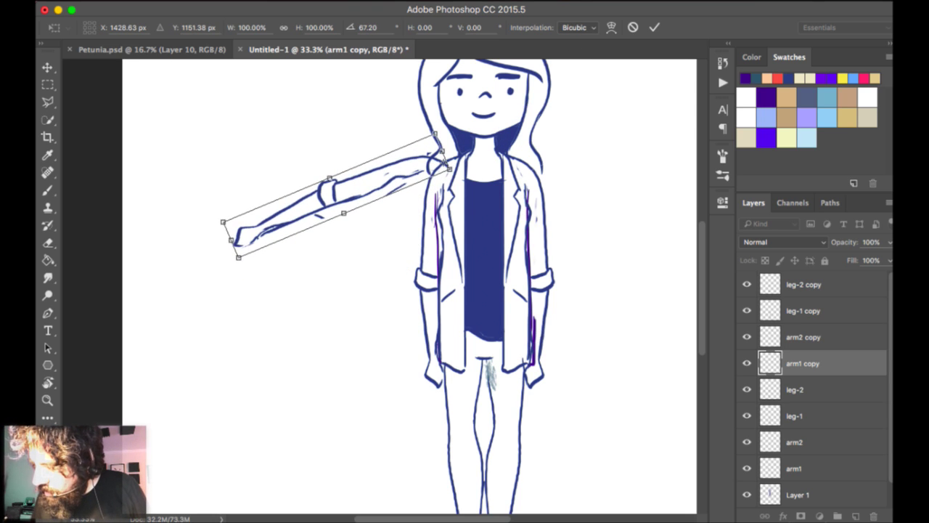
pyautogui.press('Return')
# Rotate the arm2 copy layer outward by about -51° around a pivot placed at the shoulder.
pyautogui.moveTo(596, 110); pyautogui.dragTo(534, 95)
pyautogui.press('v')
pyautogui.moveTo(491, 66); pyautogui.dragTo(503, 35)
pyautogui.press('super+z')
pyautogui.hotkey('ctrl', 't')
pyautogui.moveTo(477, 262); pyautogui.dragTo(461, 148)
pyautogui.moveTo(614, 357); pyautogui.dragTo(688, 161)
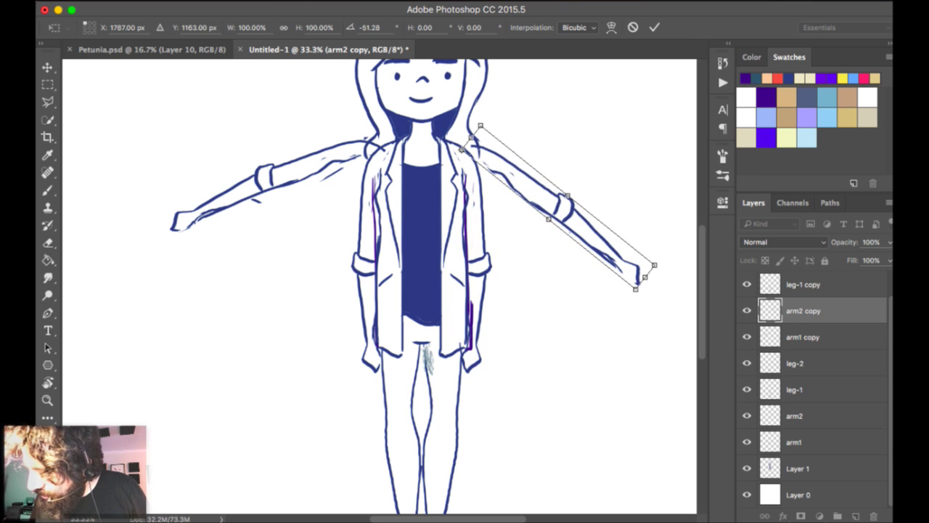
pyautogui.moveTo(531, 105); pyautogui.dragTo(546, 119)
pyautogui.press('Return')
# Rotate the arm2 copy layer further upward around the shoulder so it mirrors the height of the other raised arm.
pyautogui.press('super+minus')
pyautogui.press('super+minus')
pyautogui.press('super+minus')
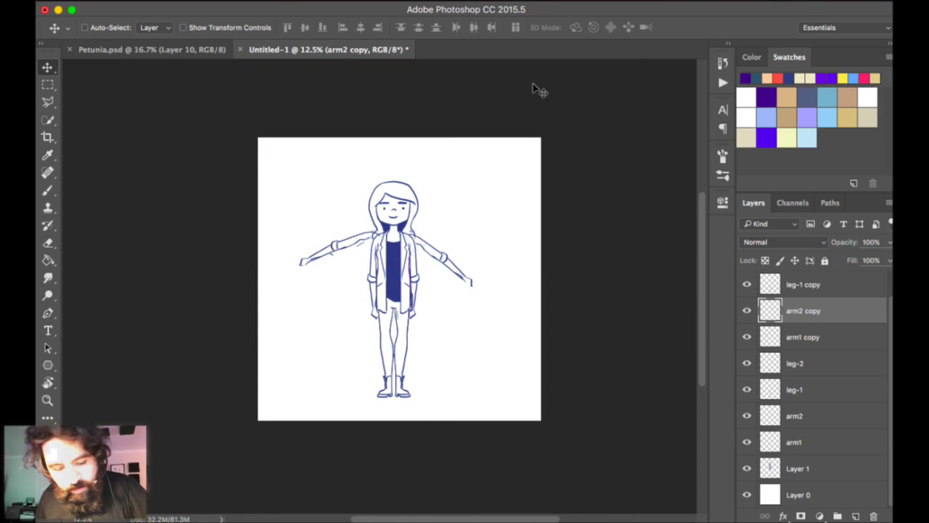
pyautogui.press('super+plus')
pyautogui.press('super+t')
pyautogui.moveTo(460, 38); pyautogui.dragTo(418, 8)
pyautogui.moveTo(570, 93); pyautogui.dragTo(552, 4)
pyautogui.press('Return')
# Rotate the leg-2 copy layer outward around a pivot placed at the hip.
pyautogui.press('super+plus')
pyautogui.hotkey('alt', '.')
pyautogui.moveTo(393, 124); pyautogui.dragTo(355, 130)
pyautogui.press('super+z')
pyautogui.press('super+t')
pyautogui.moveTo(403, 102); pyautogui.dragTo(407, 48)
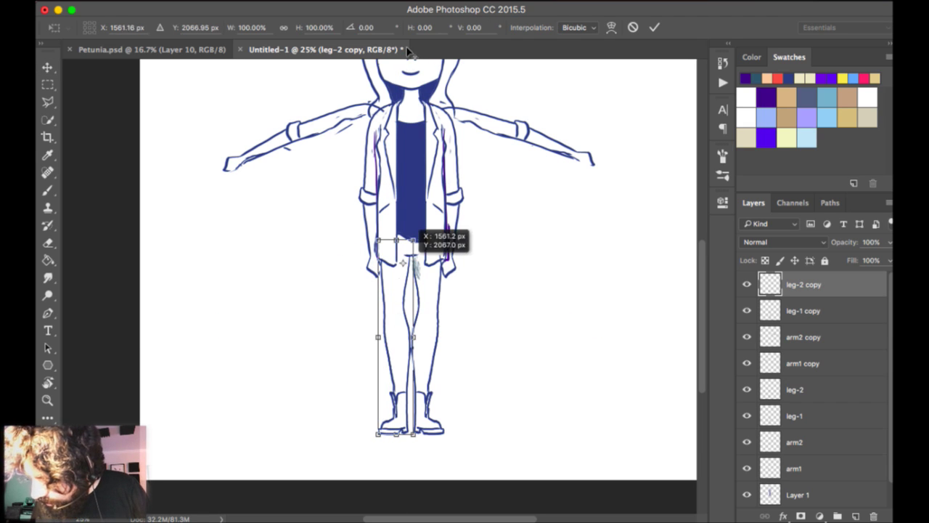
pyautogui.moveTo(534, 72); pyautogui.dragTo(509, 86)
pyautogui.press('Return')
pyautogui.click(418, 111)
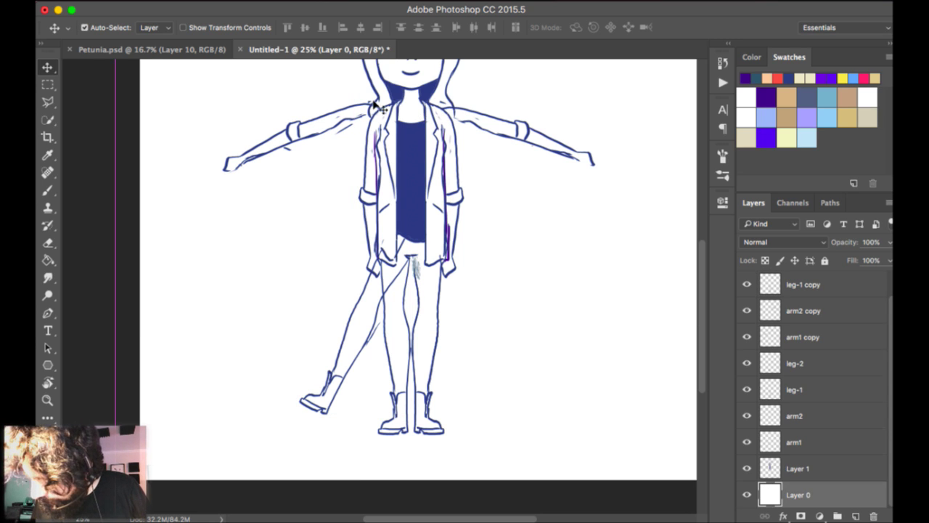
pyautogui.press('super+z')
# Rotate the leg-2 copy layer further outward around the hip so the leg is raised higher.
pyautogui.press('super+t')
pyautogui.moveTo(356, 326); pyautogui.dragTo(388, 271)
pyautogui.press('super+z')
pyautogui.moveTo(355, 326); pyautogui.dragTo(395, 258)
pyautogui.moveTo(534, 290); pyautogui.dragTo(476, 328)
pyautogui.press('Return')
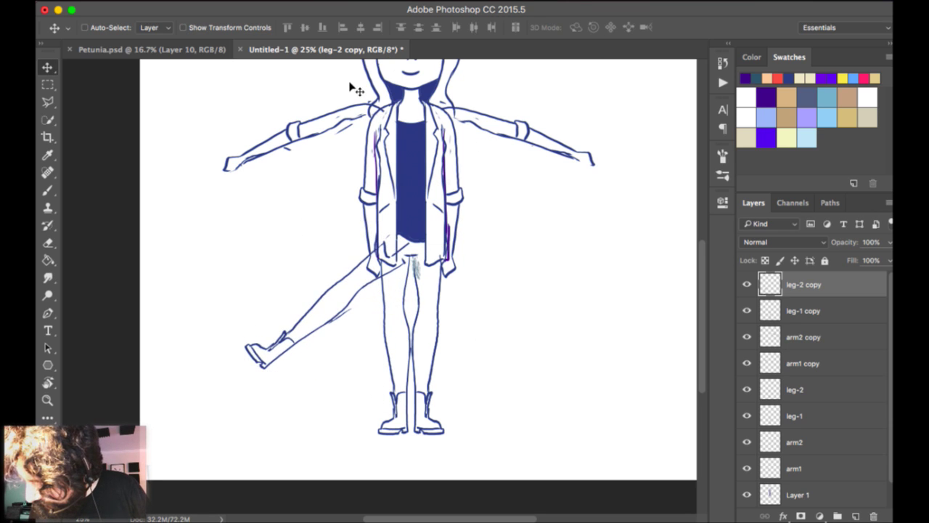
# Rotate the leg-1 copy layer outward around a pivot at the hip so it mirrors the other raised leg.
pyautogui.press('super')
pyautogui.moveTo(428, 185); pyautogui.dragTo(453, 171)
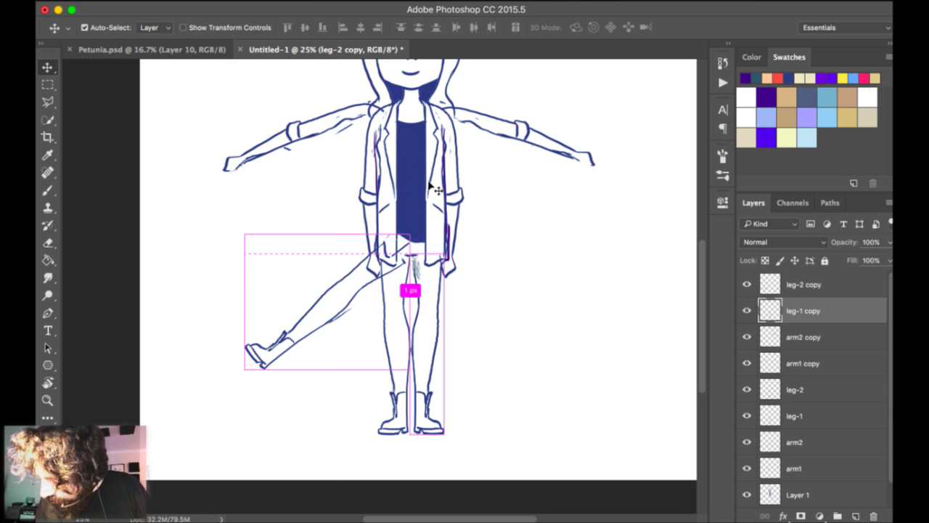
pyautogui.press('super+z')
pyautogui.press('super+t')
pyautogui.moveTo(427, 344); pyautogui.dragTo(420, 261)
pyautogui.moveTo(582, 393); pyautogui.dragTo(628, 179)
pyautogui.press('Return')
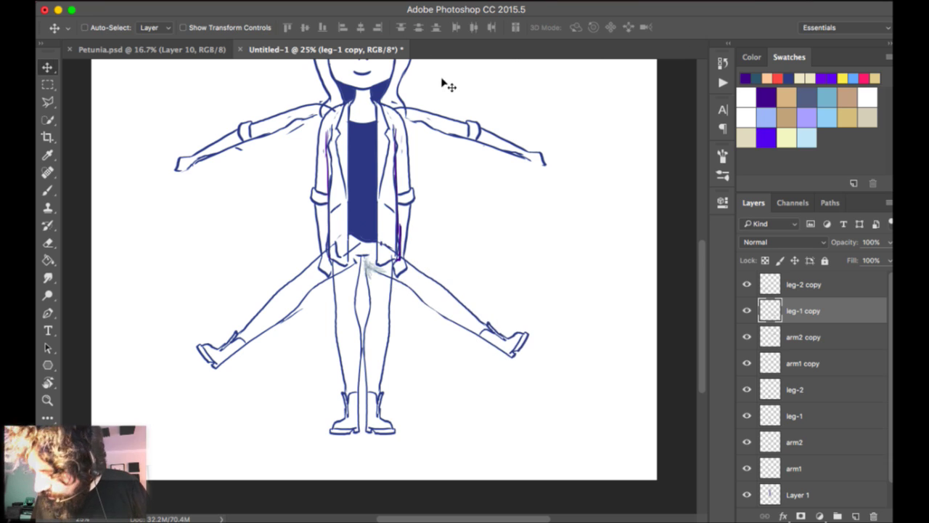
# Nudge the leg-1 copy and leg-2 copy layers slightly up and outward at the hips.
pyautogui.hotkey('shift', 'Up')
pyautogui.hotkey('shift', 'Up')
pyautogui.hotkey('shift', 'Right')
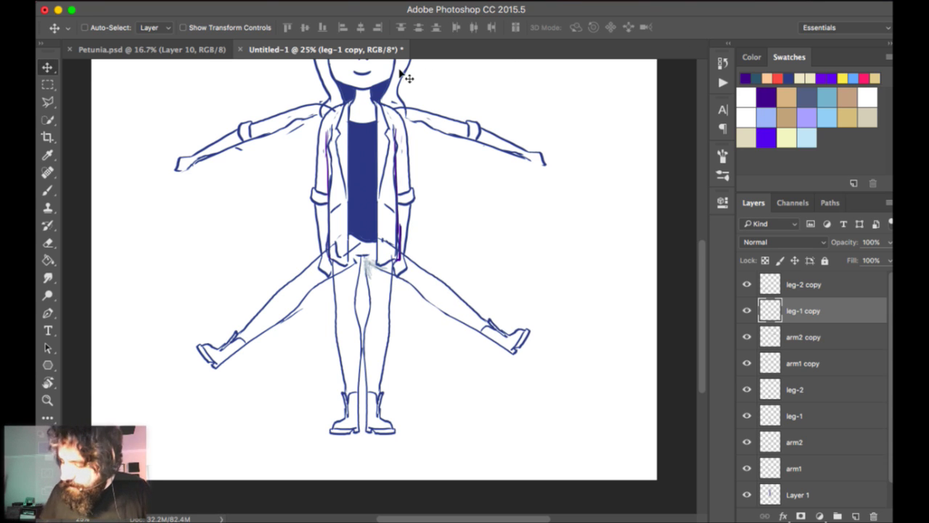
pyautogui.hotkey('alt', ']')
pyautogui.hotkey('shift', 'Up')
pyautogui.hotkey('shift', 'Up')
pyautogui.hotkey('shift', 'Left')
pyautogui.press('super+minus')
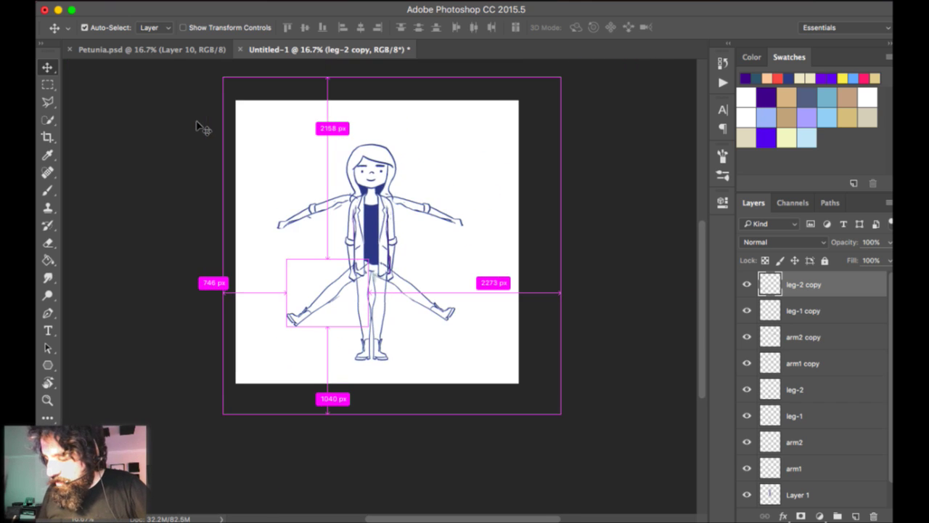
# Nudge the arm1 copy layer inward and slightly down so it sits closer to the shoulder.
pyautogui.hotkey('ctrl', '+')
pyautogui.hotkey('alt', '[')
pyautogui.hotkey('alt', '[')
pyautogui.hotkey('alt', '[')
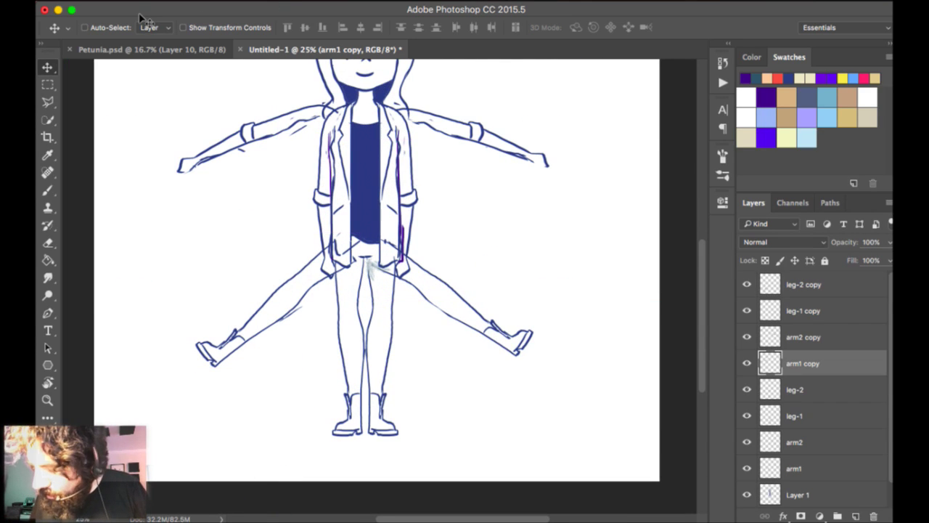
pyautogui.hotkey('shift', 'Right')
pyautogui.hotkey('shift', 'Right')
pyautogui.hotkey('shift', 'Down')
pyautogui.hotkey('shift', 'Right')
pyautogui.hotkey('shift', 'Right')
pyautogui.hotkey('shift', 'Down')
pyautogui.hotkey('shift', 'Right')
pyautogui.hotkey('shift', 'Right')
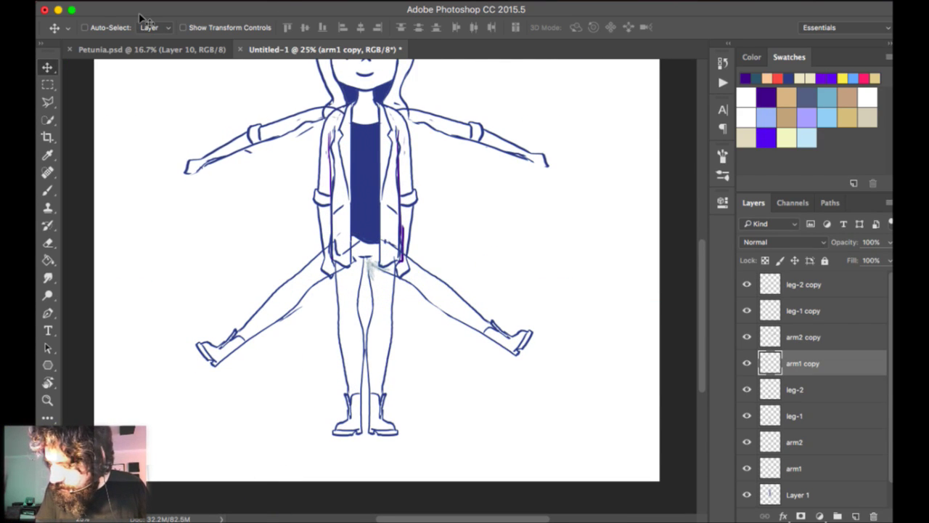
# Nudge the arm2 copy layer inward and slightly up so it sits closer to its shoulder.
pyautogui.hotkey('alt', ']')
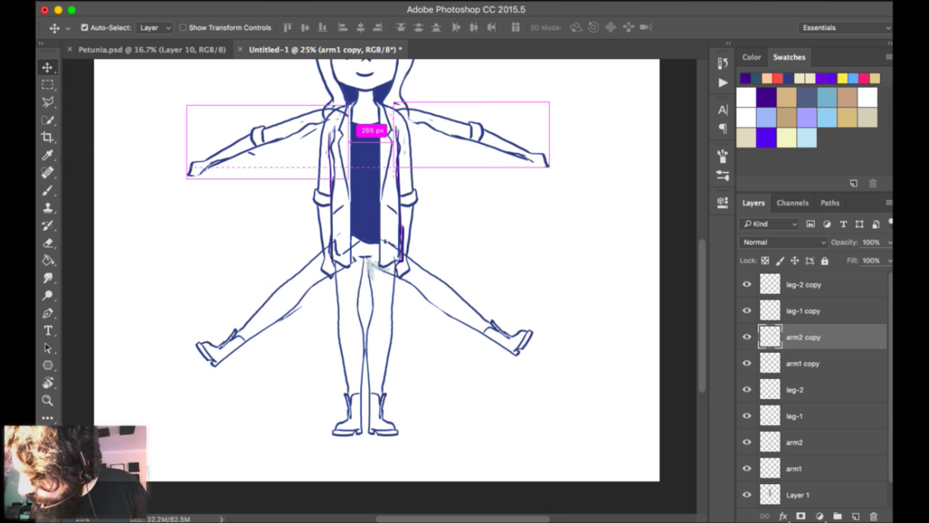
pyautogui.hotkey('shift', 'Left')
pyautogui.hotkey('shift', 'Left')
pyautogui.hotkey('shift', 'Left')
pyautogui.hotkey('shift', 'Left')
pyautogui.hotkey('shift', 'Up')
pyautogui.hotkey('shift', 'Left')
pyautogui.hotkey('shift', 'Left')
pyautogui.hotkey('shift', 'Left')
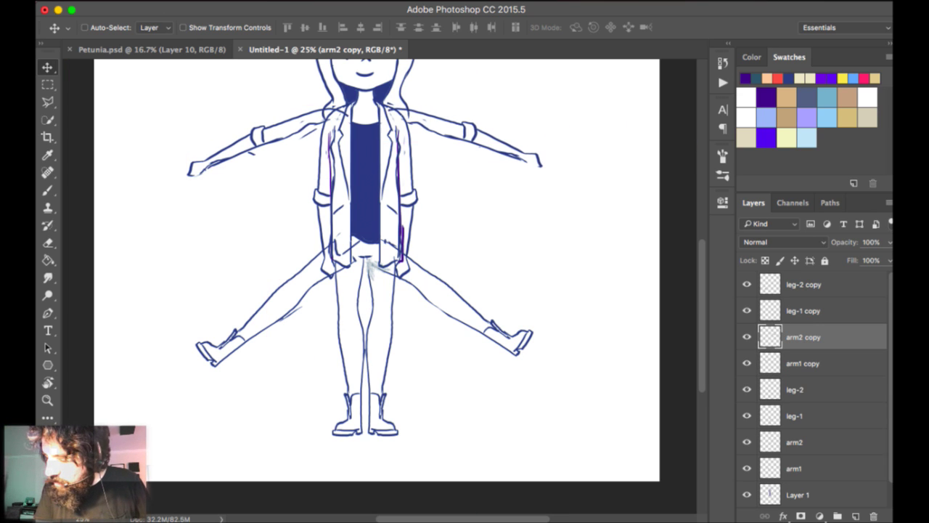
pyautogui.press('super+minus')
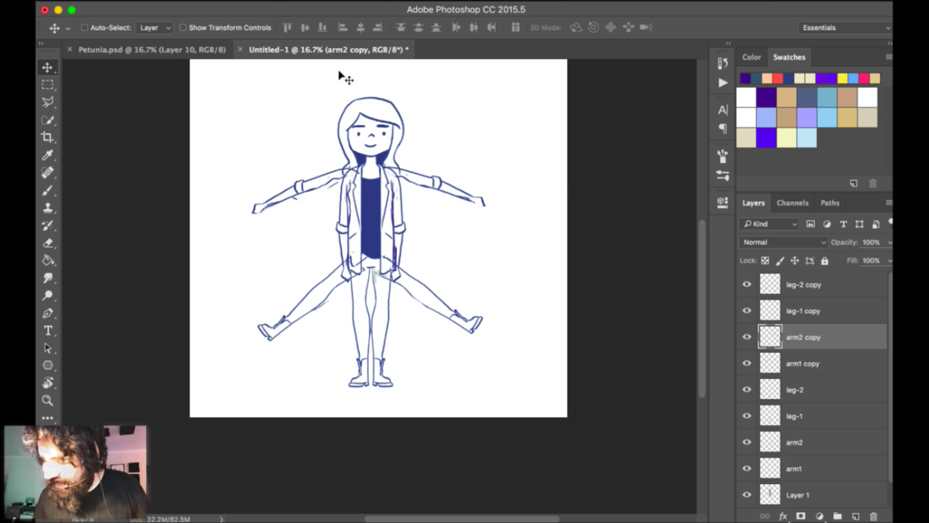
pyautogui.keyDown('super'); pyautogui.click(286, 108); pyautogui.keyUp('super')
pyautogui.press('super+t')
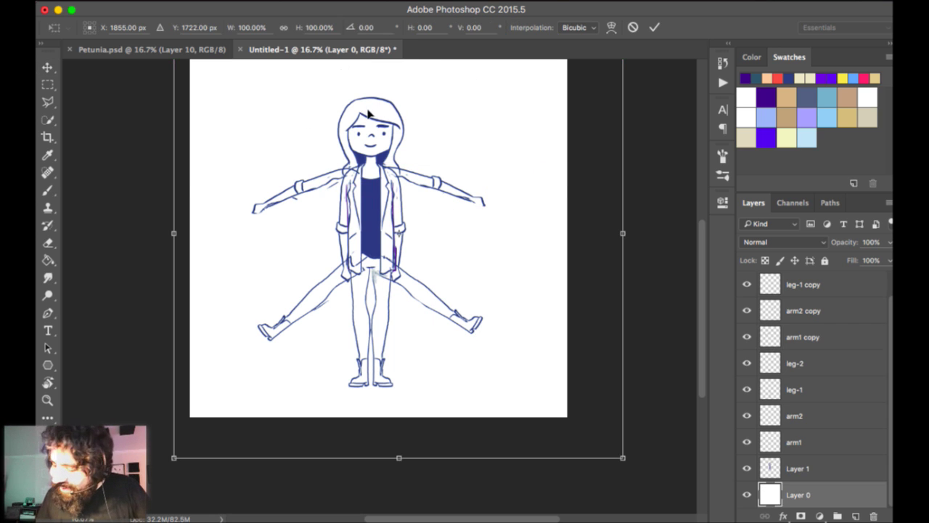
pyautogui.press('Escape')
pyautogui.press('super+minus')
pyautogui.press('super+plus')
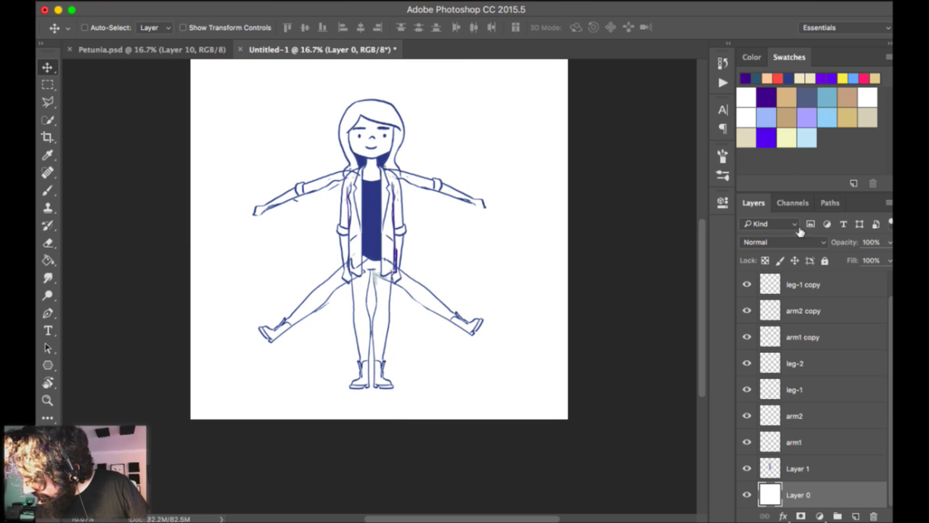
# Group the leg-2 copy, leg-1 copy, arm2 copy and arm1 copy layers and hide the group.
pyautogui.hotkey('alt', ']')
pyautogui.hotkey('alt', ']')
pyautogui.hotkey('alt', ']')
pyautogui.hotkey('alt', ']')
pyautogui.hotkey('alt', ']')
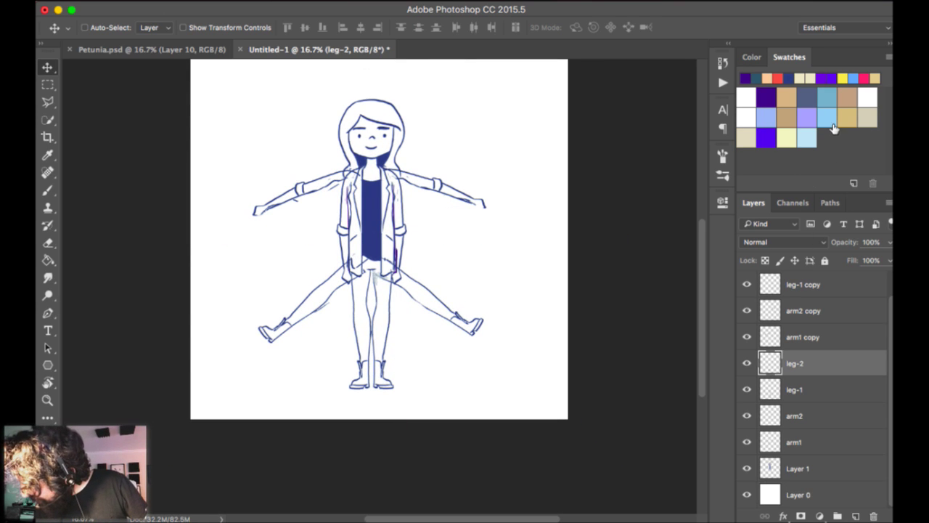
pyautogui.hotkey('alt', ']')
pyautogui.press('super+z')
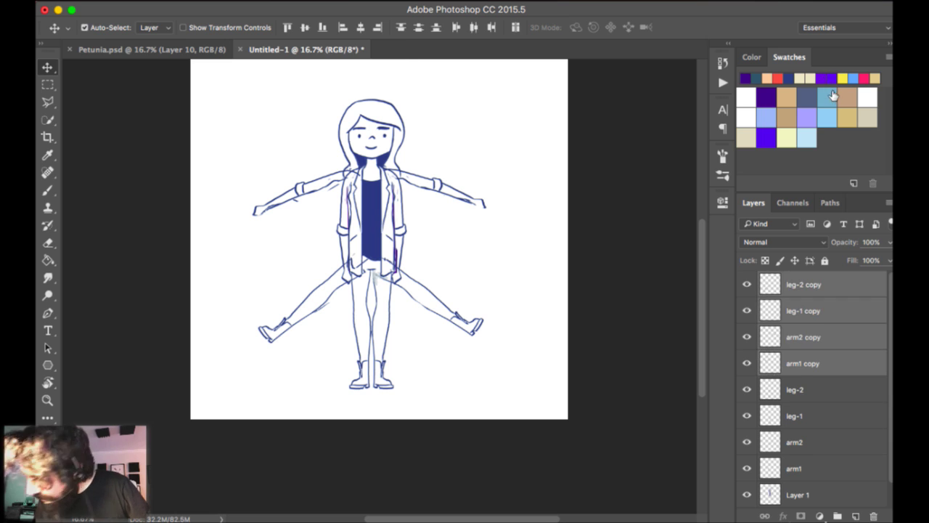
pyautogui.press('super+z')
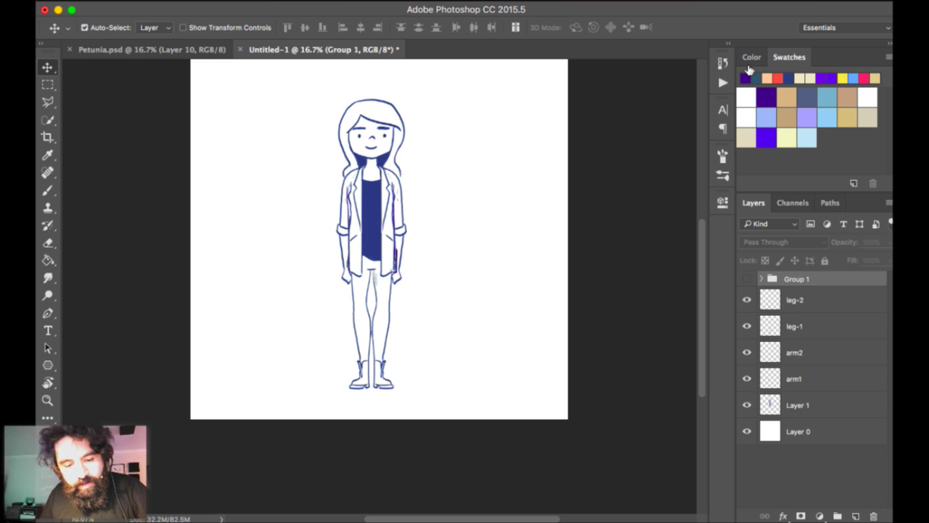
# Hide Layer 1 briefly to check the separated arm and leg layers, and show it again.
pyautogui.press('super+plus')
pyautogui.click(804, 404)
pyautogui.click(747, 405)
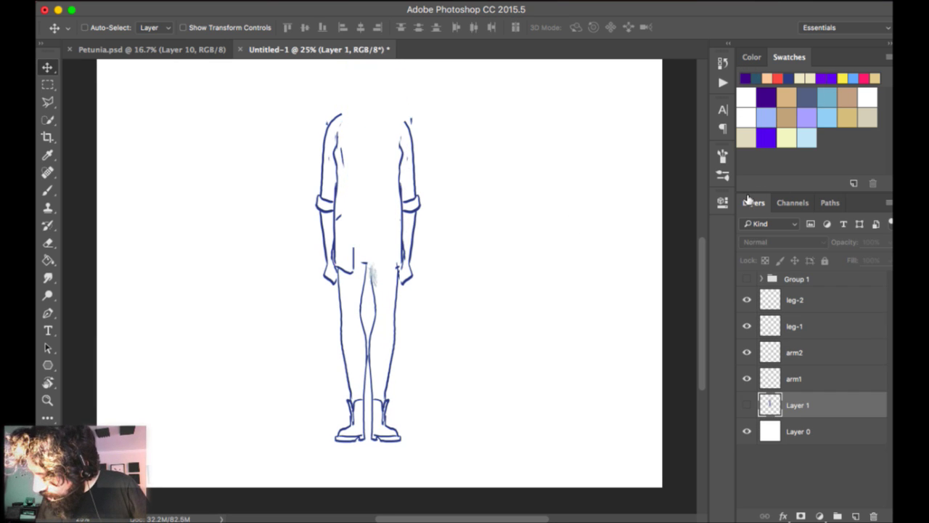
pyautogui.press('super+shift+z')
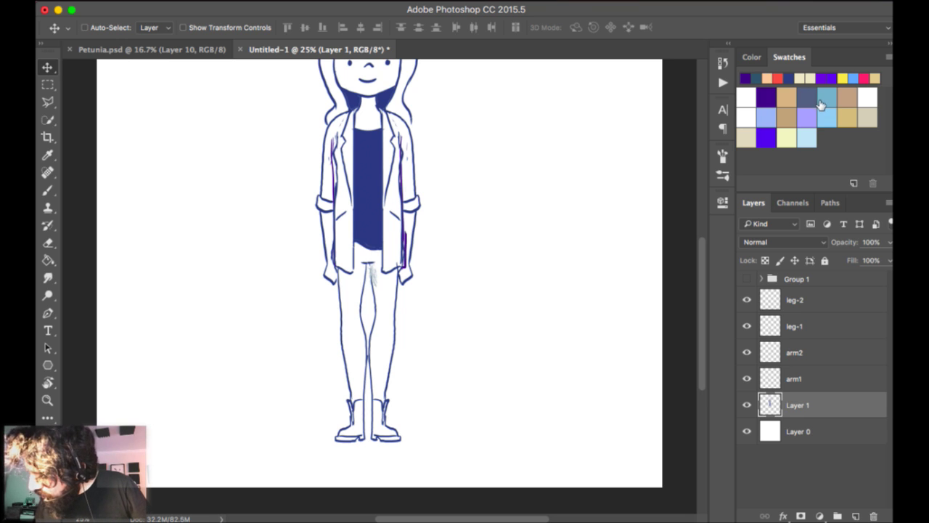
pyautogui.press('super+shift+z')
# Group the layers from leg-2 down to Layer 1 and set the group's opacity to 22%.
pyautogui.click(840, 283)
pyautogui.click(807, 300)
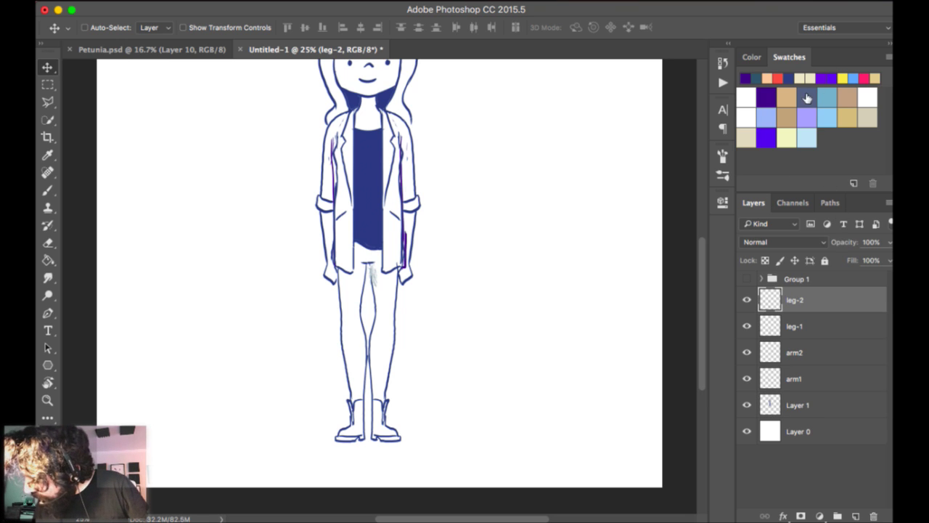
pyautogui.keyDown('shift'); pyautogui.click(817, 405); pyautogui.keyUp('shift')
pyautogui.press('super+g')
pyautogui.click(890, 242)
pyautogui.press('2')
pyautogui.press('2')
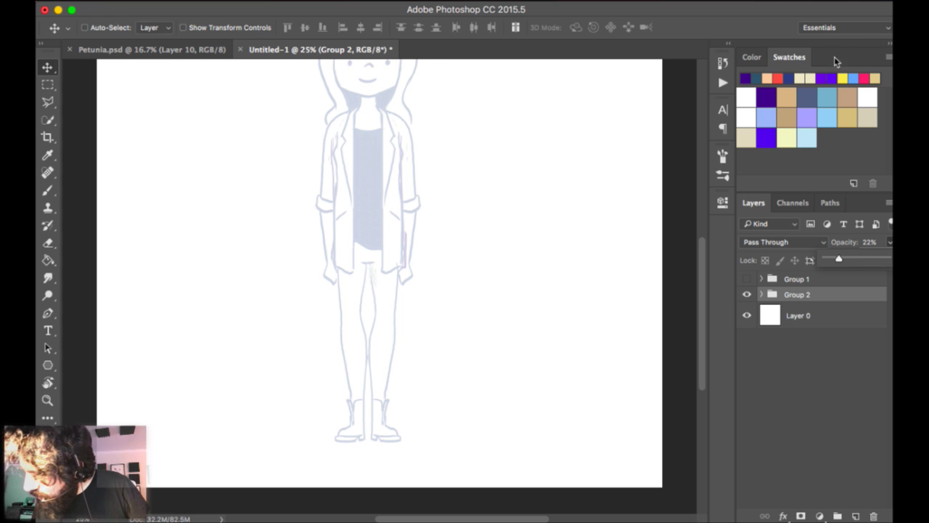
# Add a new layer, place it above Group 1 and activate the Brush tool.
pyautogui.scroll(3, 472, 116)
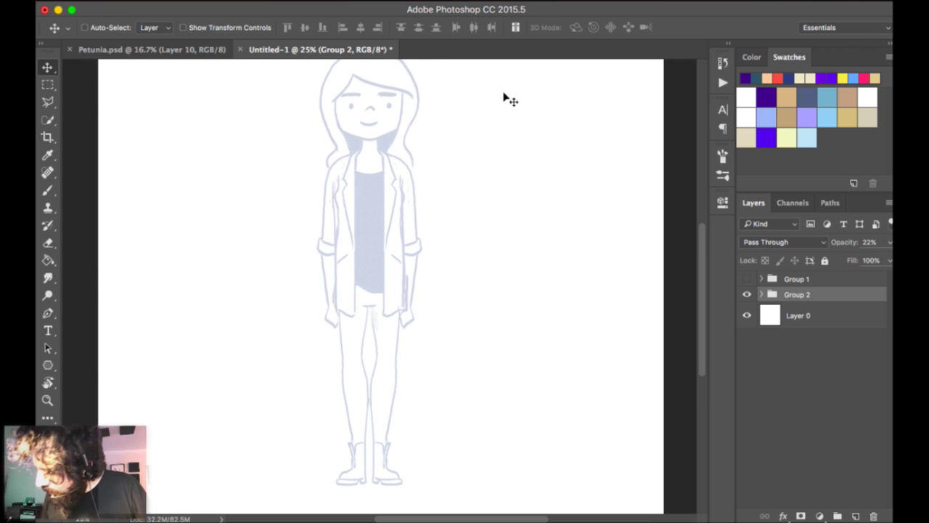
pyautogui.click(856, 516)
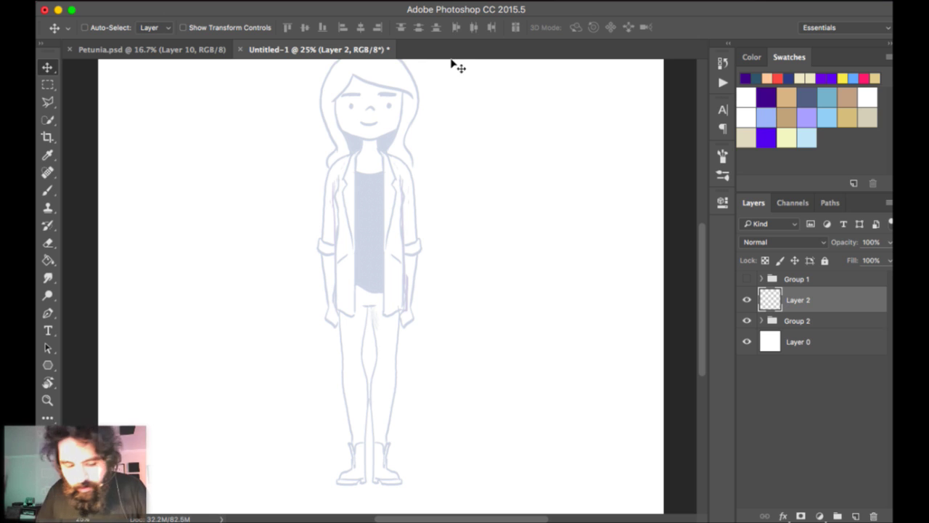
pyautogui.press('super+bracketright')
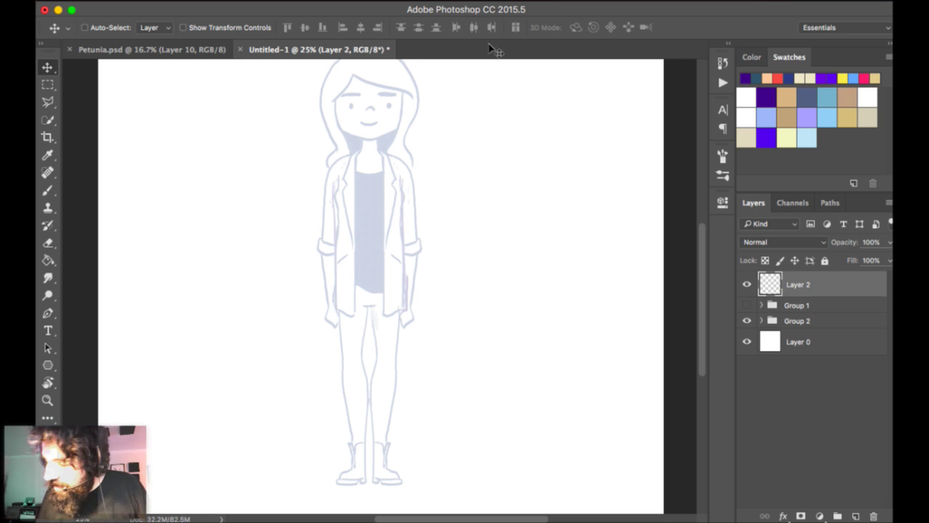
pyautogui.press('b')
pyautogui.moveTo(475, 237)
pyautogui.mouseDown()
pyautogui.moveTo(452, 255)
pyautogui.moveTo(464, 341)
pyautogui.mouseUp()
pyautogui.press('super+z')
pyautogui.moveTo(461, 176); pyautogui.dragTo(493, 307)
pyautogui.press('super+z')
pyautogui.moveTo(421, 225); pyautogui.dragTo(492, 335)
# Draw the fringe on Layer 2 with two purple brush strokes running from the parting to each side of the forehead.
pyautogui.press('super+equal')
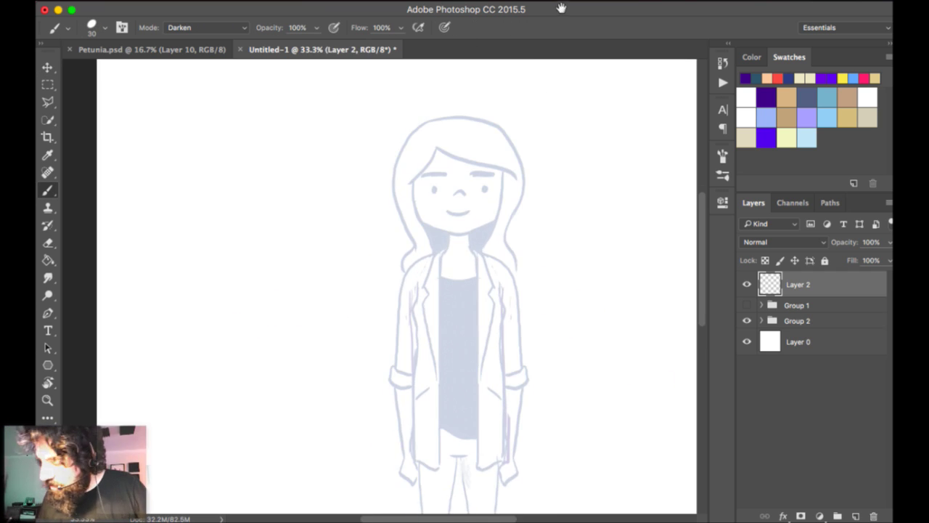
pyautogui.hscroll(3, 518, 33)
pyautogui.moveTo(389, 151); pyautogui.dragTo(361, 187)
pyautogui.press('super+z')
pyautogui.moveTo(388, 151); pyautogui.dragTo(363, 181)
pyautogui.moveTo(388, 151); pyautogui.dragTo(476, 181)
pyautogui.press('super+z')
pyautogui.moveTo(387, 148); pyautogui.dragTo(475, 183)
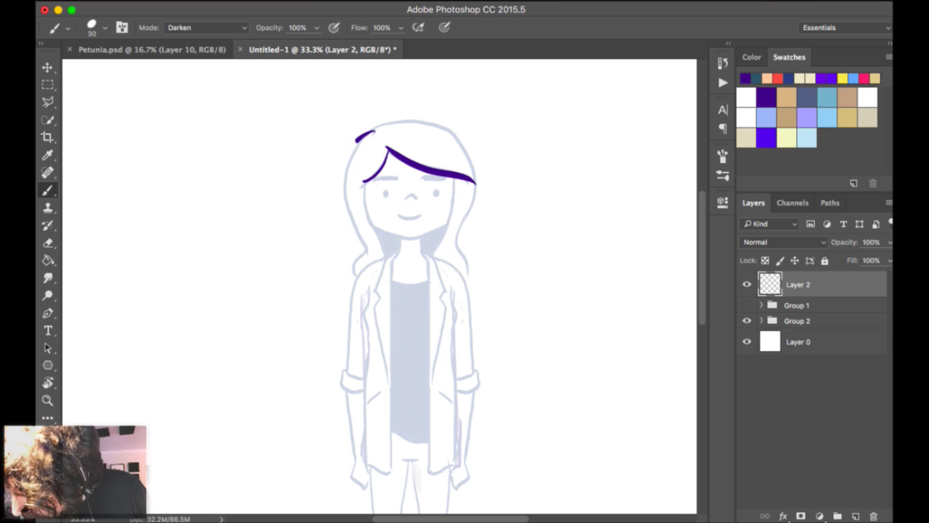
# Draw the wavy outer outline of the hair with curled tips and the inner strands framing the face.
pyautogui.moveTo(356, 139)
pyautogui.mouseDown()
pyautogui.moveTo(352, 219)
pyautogui.moveTo(322, 265)
pyautogui.mouseUp()
pyautogui.moveTo(374, 131)
pyautogui.mouseDown()
pyautogui.moveTo(437, 122)
pyautogui.moveTo(466, 271)
pyautogui.mouseUp()
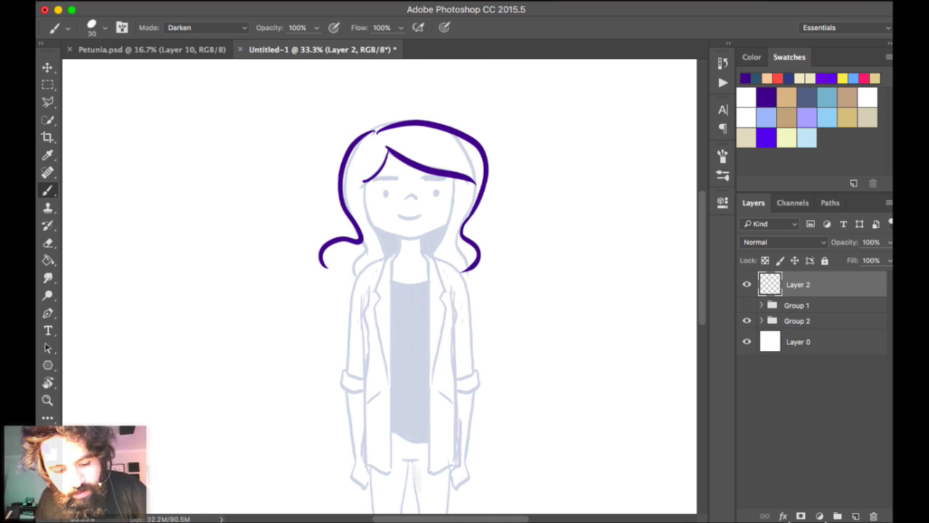
pyautogui.press('super+plus')
pyautogui.moveTo(380, 286); pyautogui.dragTo(346, 325)
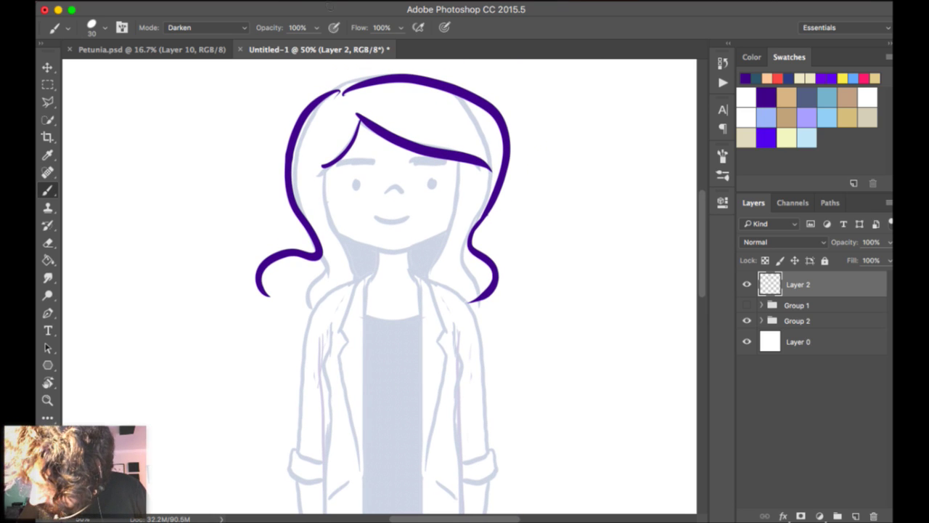
pyautogui.moveTo(324, 161)
pyautogui.mouseDown()
pyautogui.moveTo(352, 267)
pyautogui.moveTo(302, 293)
pyautogui.mouseUp()
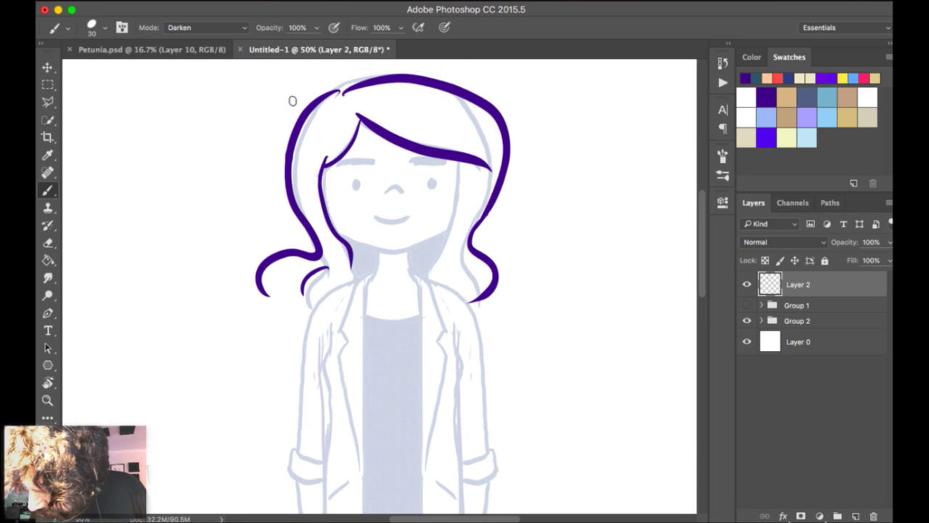
pyautogui.moveTo(455, 162); pyautogui.dragTo(429, 279)
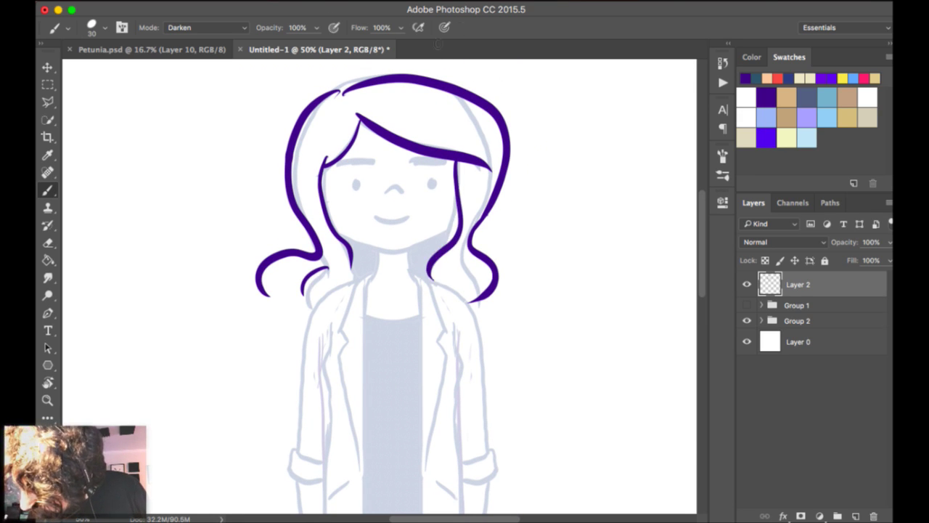
# Draw arched eyebrows, oval eyes, the nose and a small round mouth over the faded face.
pyautogui.moveTo(343, 169)
pyautogui.mouseDown()
pyautogui.moveTo(373, 161)
pyautogui.moveTo(441, 172)
pyautogui.mouseUp()
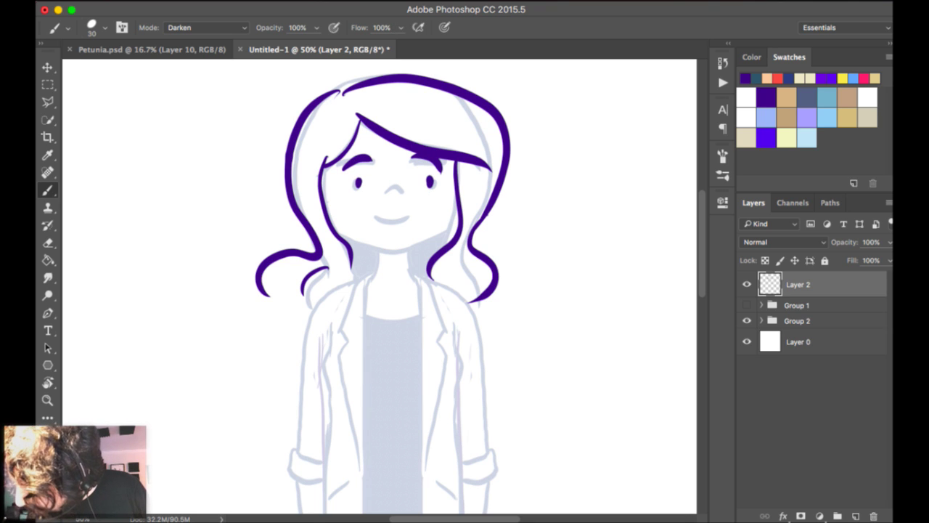
pyautogui.moveTo(385, 193); pyautogui.dragTo(402, 194)
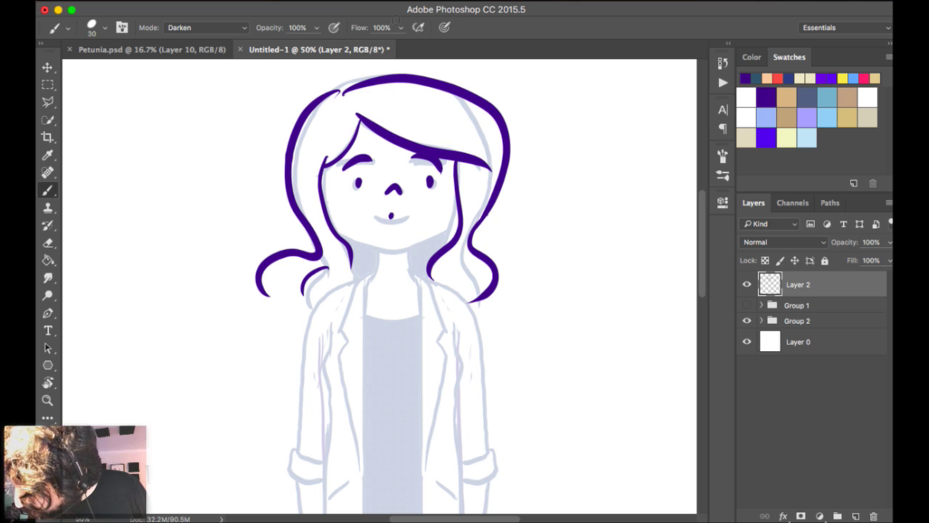
# Draw the curved jawline between the inner hair strands and the two short neck lines beneath it.
pyautogui.scroll(-3, 378, 291)
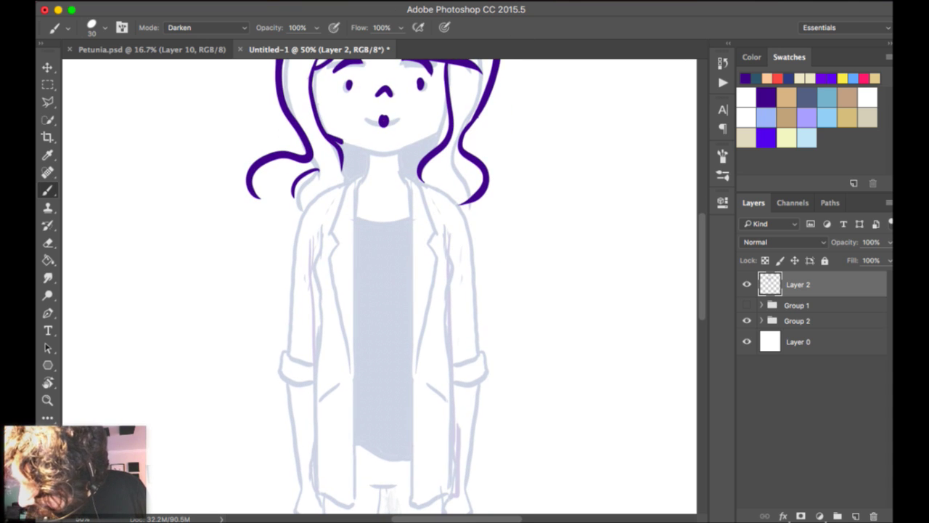
pyautogui.moveTo(332, 138)
pyautogui.mouseDown()
pyautogui.moveTo(404, 144)
pyautogui.moveTo(438, 128)
pyautogui.mouseUp()
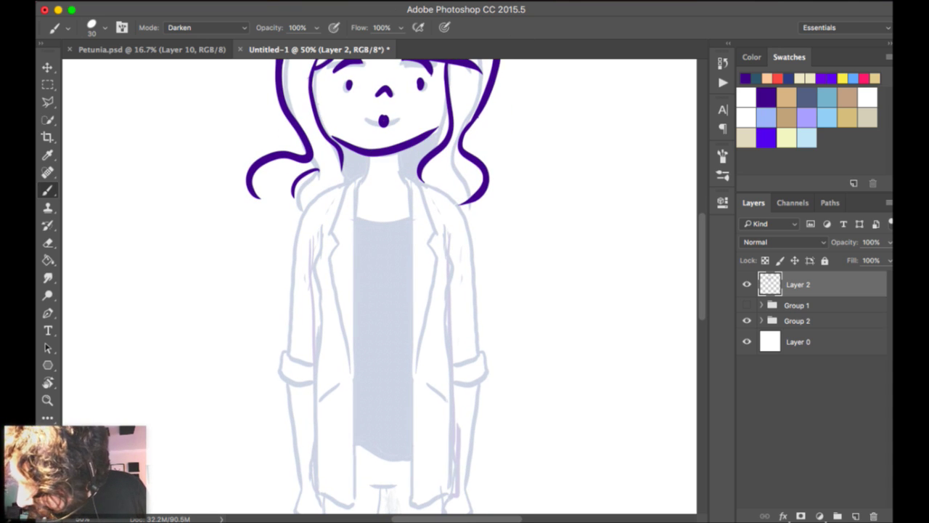
pyautogui.press('super+alt+z')
pyautogui.press('super+alt+z')
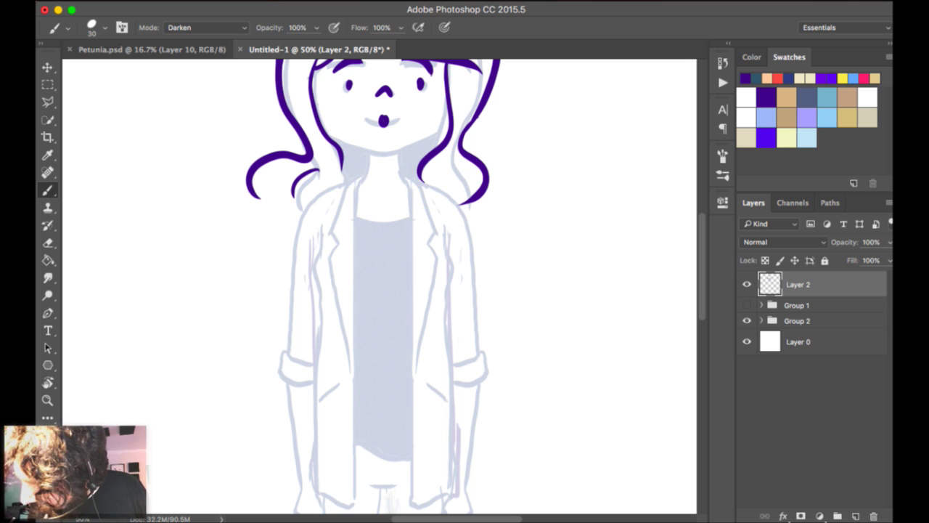
pyautogui.moveTo(331, 138); pyautogui.dragTo(390, 153)
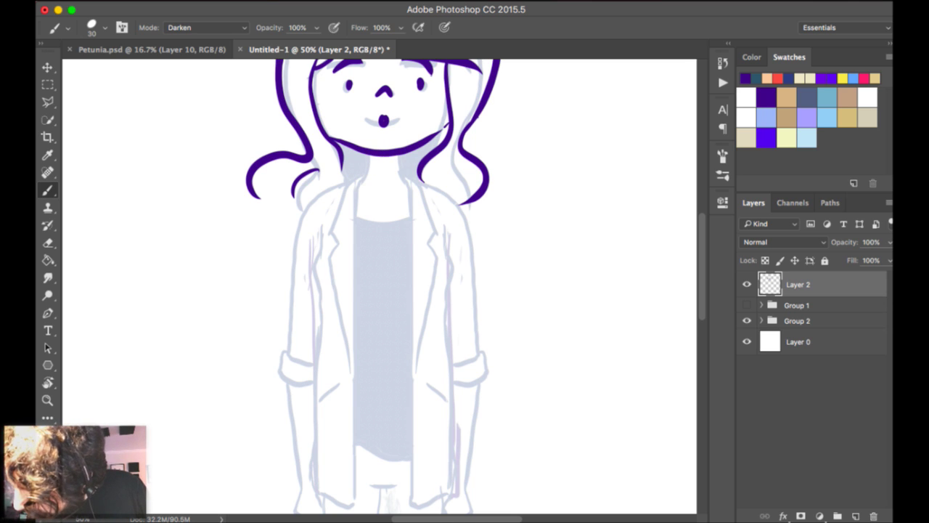
pyautogui.moveTo(395, 156)
pyautogui.mouseDown()
pyautogui.moveTo(401, 191)
pyautogui.moveTo(373, 133)
pyautogui.mouseUp()
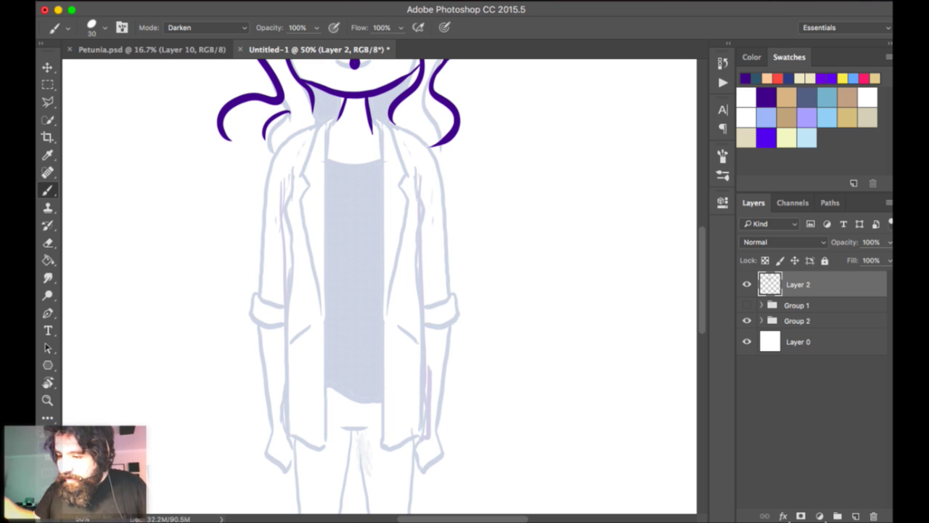
# Draw the open jacket's notched lapels and long curved front edges on both sides of the shirt.
pyautogui.moveTo(340, 116); pyautogui.dragTo(326, 400)
pyautogui.moveTo(336, 120)
pyautogui.mouseDown()
pyautogui.moveTo(294, 175)
pyautogui.moveTo(314, 363)
pyautogui.mouseUp()
pyautogui.moveTo(371, 124); pyautogui.dragTo(390, 372)
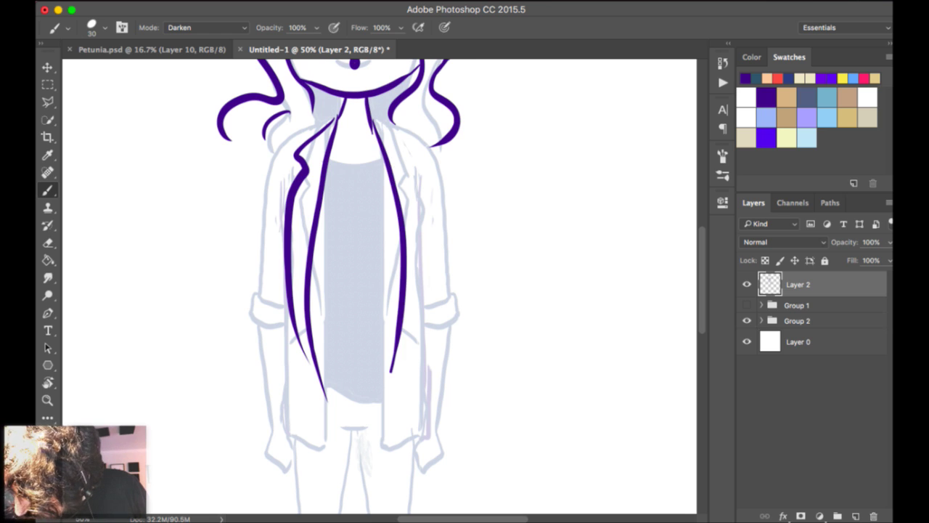
pyautogui.moveTo(376, 125)
pyautogui.mouseDown()
pyautogui.moveTo(427, 225)
pyautogui.moveTo(393, 384)
pyautogui.mouseUp()
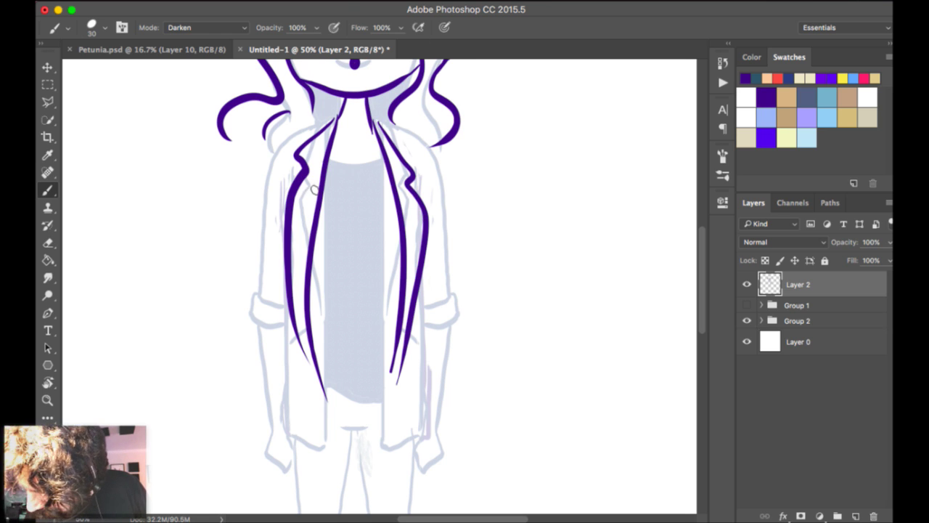
# Draw the wavy, flared lower hems and outer side edges of both jacket halves.
pyautogui.moveTo(319, 381)
pyautogui.mouseDown()
pyautogui.moveTo(303, 422)
pyautogui.moveTo(282, 418)
pyautogui.mouseUp()
pyautogui.moveTo(289, 357); pyautogui.dragTo(277, 417)
pyautogui.moveTo(391, 362)
pyautogui.mouseDown()
pyautogui.moveTo(421, 429)
pyautogui.moveTo(440, 402)
pyautogui.mouseUp()
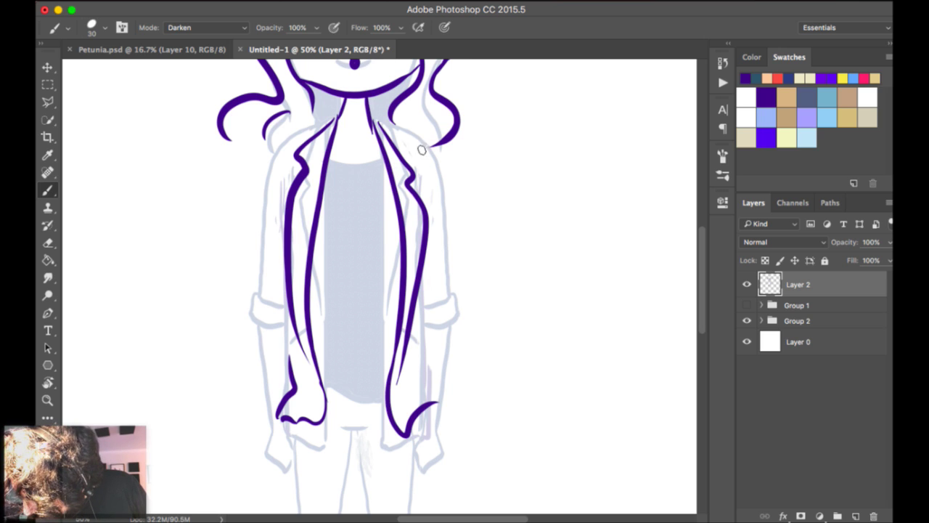
pyautogui.moveTo(418, 331); pyautogui.dragTo(436, 396)
pyautogui.moveTo(419, 342); pyautogui.dragTo(416, 292)
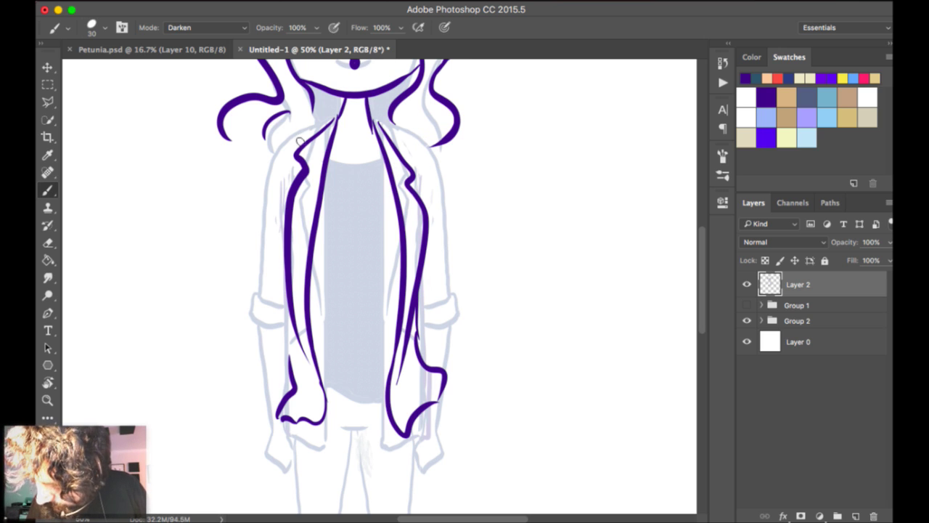
# Draw the shirt's wavy hem between the jacket halves and its curved neckline below the neck.
pyautogui.scroll(-6, 378, 290)
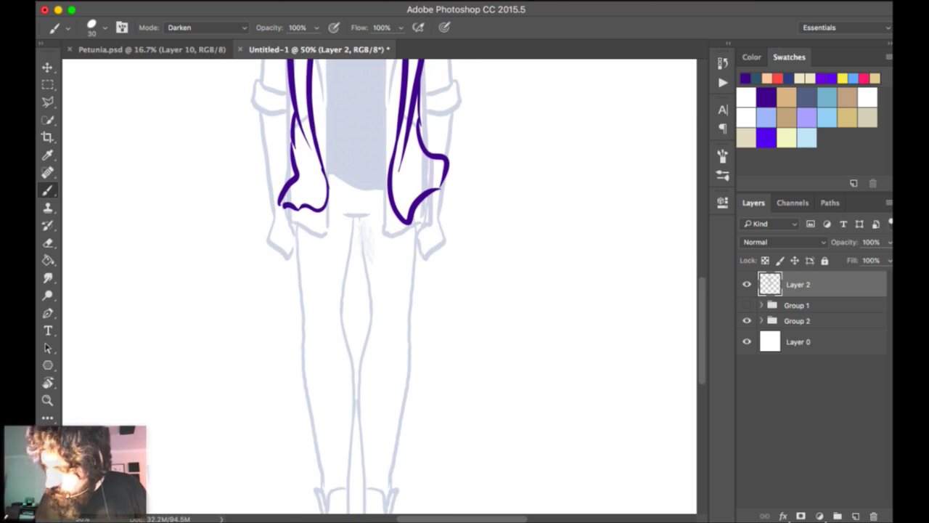
pyautogui.moveTo(323, 167); pyautogui.dragTo(384, 176)
pyautogui.press('super+z')
pyautogui.moveTo(326, 169); pyautogui.dragTo(386, 171)
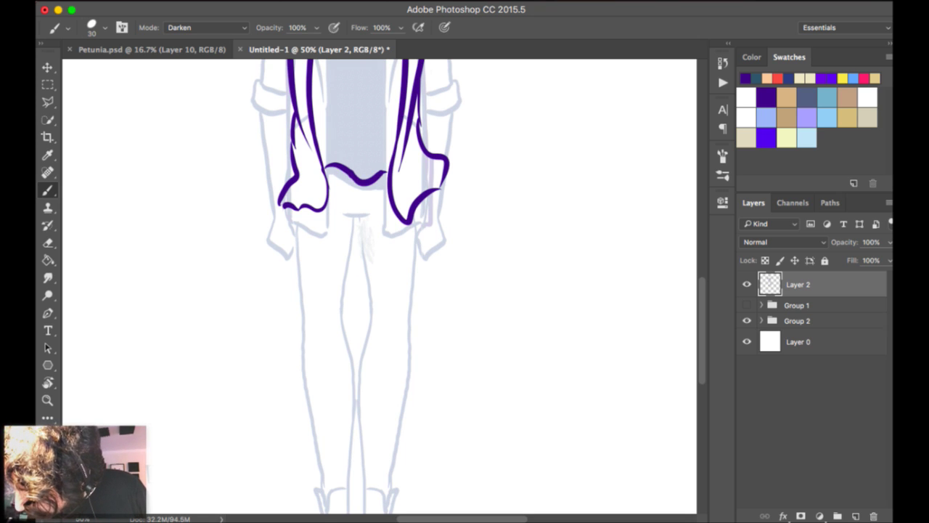
pyautogui.moveTo(378, 217); pyautogui.dragTo(385, 264)
pyautogui.scroll(7, 495, 26)
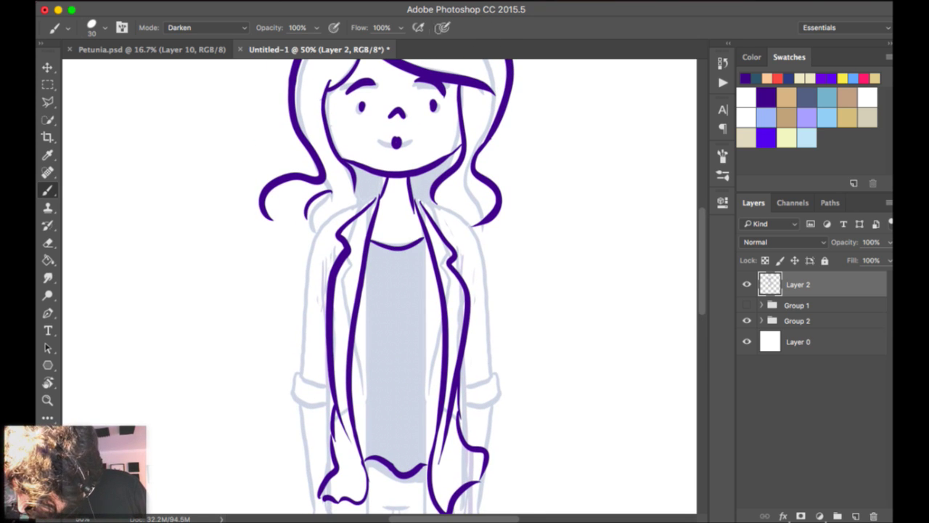
pyautogui.scroll(-4, 385, 290)
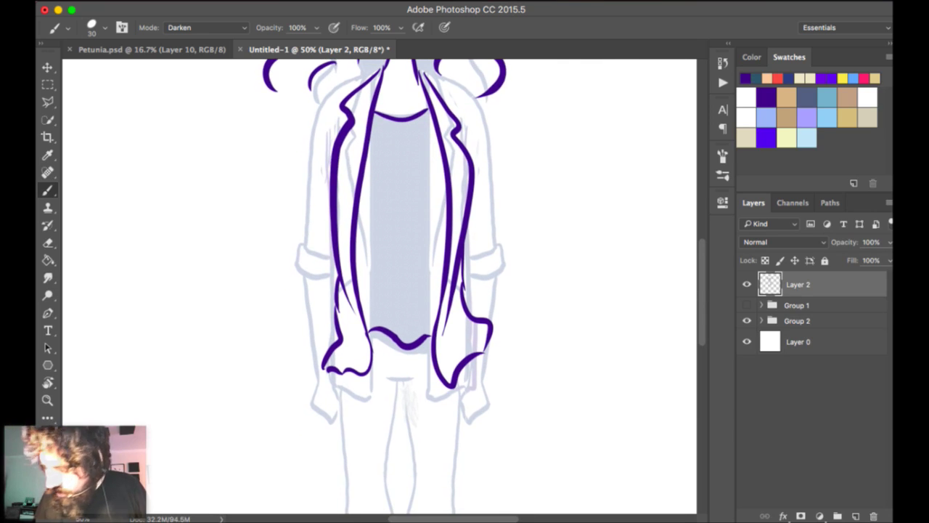
# Draw the character's arm on the viewer's left with its sleeve, rolled cuff, forearm and spread-fingered hand.
pyautogui.press('cmd+minus')
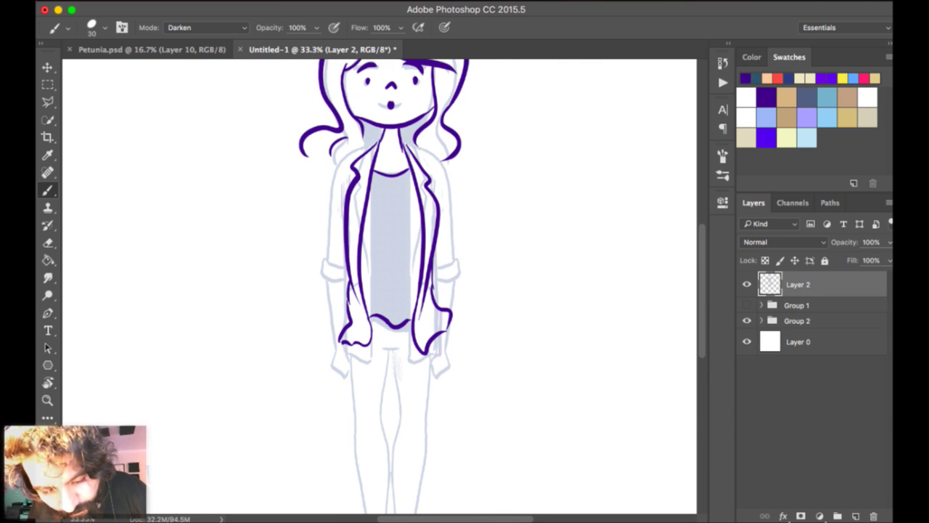
pyautogui.press('cmd+plus')
pyautogui.moveTo(374, 100)
pyautogui.mouseDown()
pyautogui.moveTo(335, 175)
pyautogui.moveTo(330, 261)
pyautogui.moveTo(349, 279)
pyautogui.moveTo(318, 270)
pyautogui.moveTo(346, 292)
pyautogui.mouseUp()
pyautogui.moveTo(415, 124)
pyautogui.mouseDown()
pyautogui.moveTo(422, 23)
pyautogui.moveTo(390, 9)
pyautogui.mouseUp()
pyautogui.moveTo(327, 178)
pyautogui.mouseDown()
pyautogui.moveTo(336, 331)
pyautogui.moveTo(362, 333)
pyautogui.moveTo(329, 331)
pyautogui.moveTo(347, 338)
pyautogui.moveTo(362, 329)
pyautogui.mouseUp()
pyautogui.press('super+z')
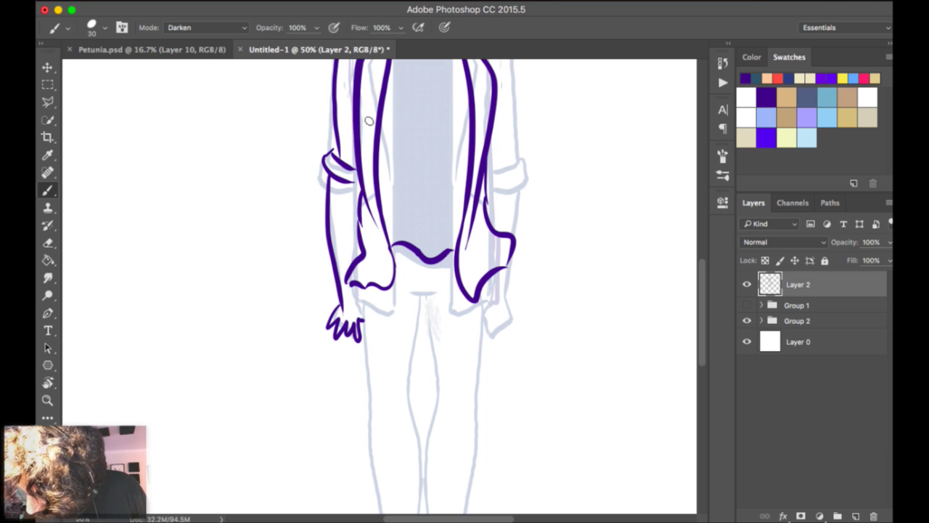
# Draw the outer and inner outlines of the leg on the viewer's left, from the jacket hem to the boot.
pyautogui.scroll(-5, 529, 62)
pyautogui.moveTo(360, 170); pyautogui.dragTo(385, 437)
pyautogui.moveTo(421, 178); pyautogui.dragTo(413, 447)
# Draw the ankle boots over the faded feet, with flared shafts and thick soles.
pyautogui.scroll(-5, 475, 118)
pyautogui.moveTo(379, 331)
pyautogui.mouseDown()
pyautogui.moveTo(404, 326)
pyautogui.moveTo(374, 365)
pyautogui.mouseUp()
pyautogui.moveTo(363, 328); pyautogui.dragTo(396, 403)
pyautogui.moveTo(399, 331); pyautogui.dragTo(397, 389)
pyautogui.moveTo(341, 397); pyautogui.dragTo(395, 406)
pyautogui.moveTo(412, 325)
pyautogui.mouseDown()
pyautogui.moveTo(413, 405)
pyautogui.moveTo(423, 408)
pyautogui.mouseUp()
pyautogui.press('super+z')
pyautogui.moveTo(413, 325)
pyautogui.mouseDown()
pyautogui.moveTo(411, 404)
pyautogui.moveTo(473, 407)
pyautogui.moveTo(433, 338)
pyautogui.moveTo(433, 379)
pyautogui.mouseUp()
pyautogui.moveTo(443, 327); pyautogui.dragTo(440, 369)
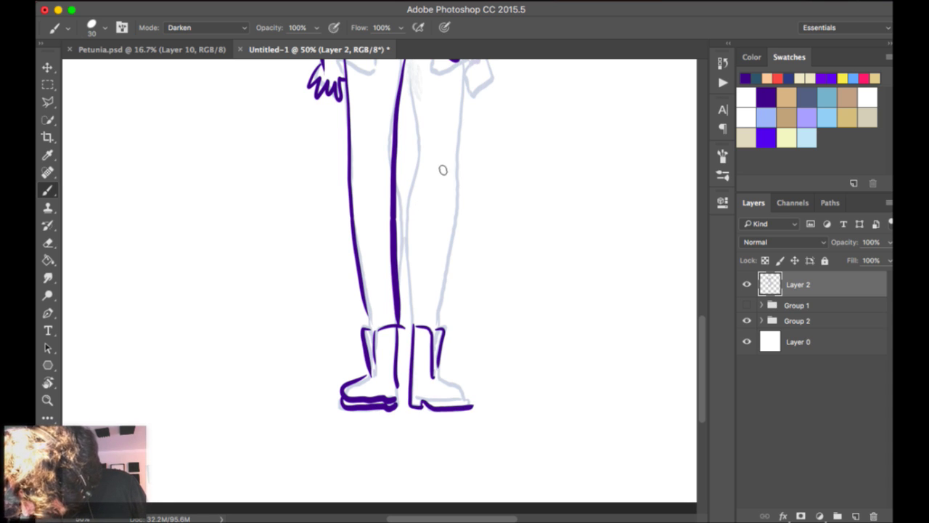
# Complete the toe of the boot on the viewer's right and draw that leg's inner and outer outlines.
pyautogui.moveTo(527, 36); pyautogui.dragTo(539, 0)
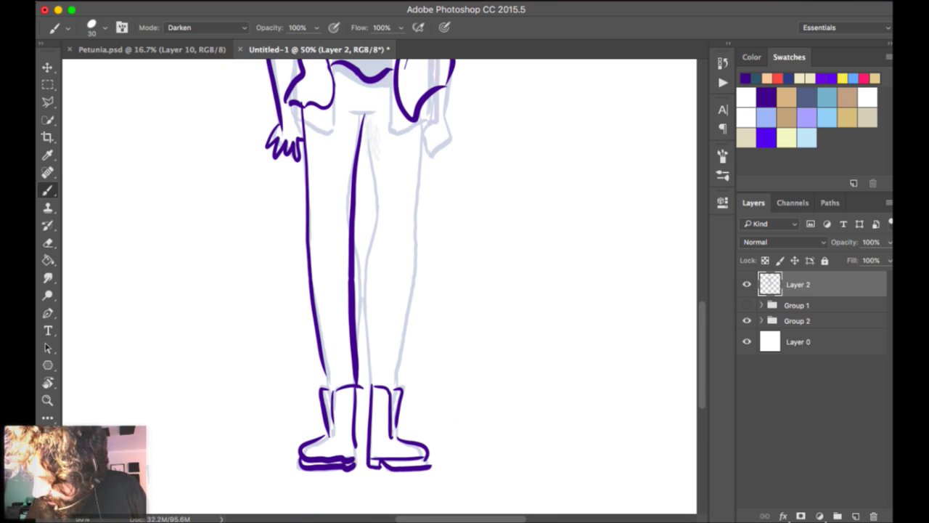
pyautogui.moveTo(367, 122); pyautogui.dragTo(370, 369)
pyautogui.moveTo(425, 107); pyautogui.dragTo(399, 385)
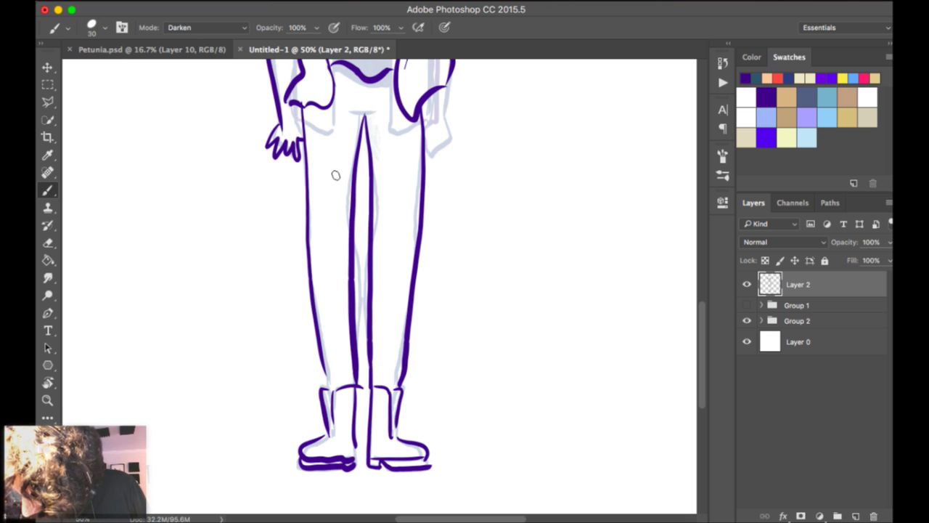
# Draw the jacket sleeve on the viewer's right from the shoulder down to its rolled cuff.
pyautogui.scroll(10, 473, 94)
pyautogui.scroll(-2, 379, 287)
pyautogui.hscroll(2, 379, 286)
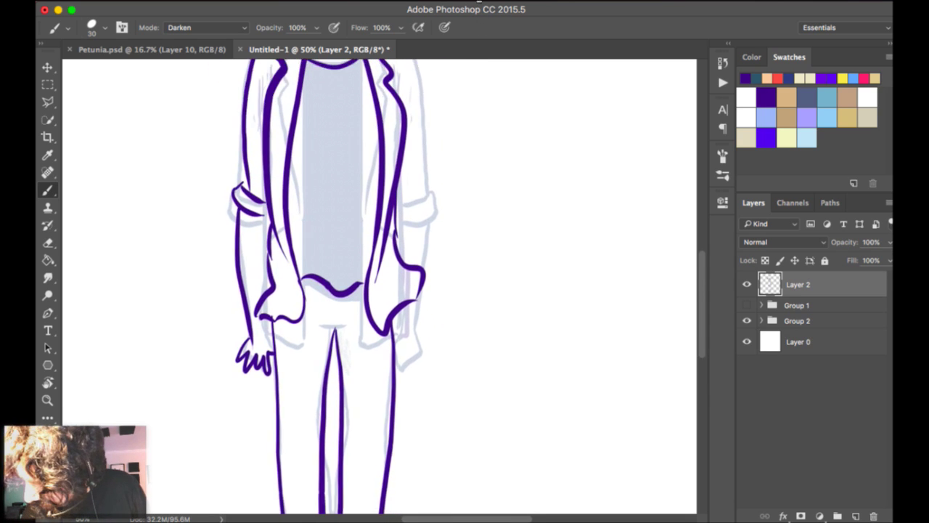
pyautogui.scroll(5, 379, 286)
pyautogui.moveTo(333, 147)
pyautogui.mouseDown()
pyautogui.moveTo(357, 159)
pyautogui.moveTo(390, 297)
pyautogui.moveTo(395, 334)
pyautogui.moveTo(381, 353)
pyautogui.mouseUp()
pyautogui.scroll(-4, 485, 83)
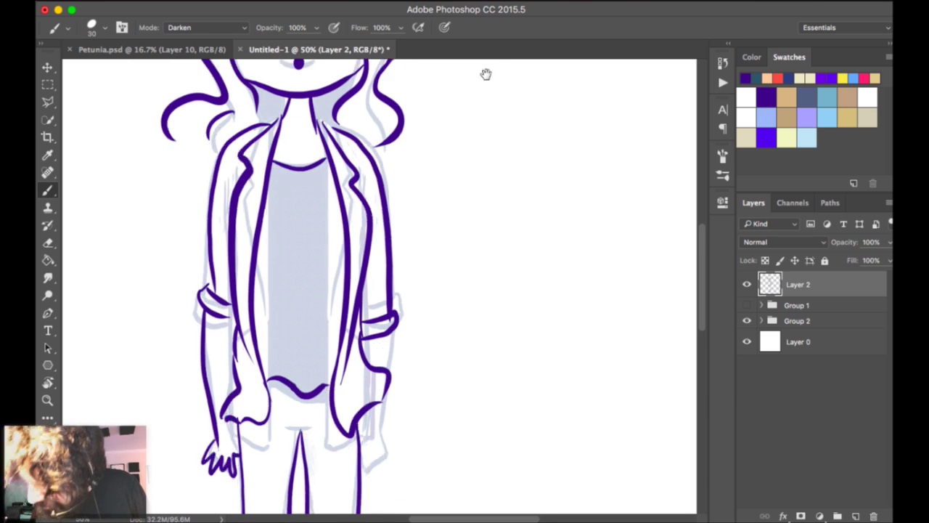
# Draw the forearm below the cuff on the viewer's right and redraw its hand with outstretched fingers.
pyautogui.moveTo(375, 252); pyautogui.dragTo(375, 279)
pyautogui.moveTo(374, 313)
pyautogui.mouseDown()
pyautogui.moveTo(374, 348)
pyautogui.moveTo(392, 369)
pyautogui.moveTo(375, 379)
pyautogui.mouseUp()
pyautogui.press('super+z')
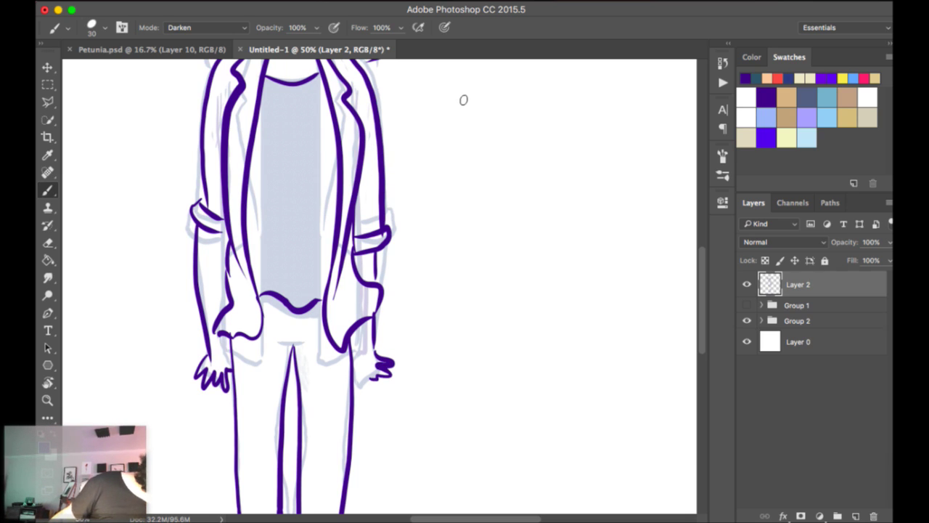
pyautogui.press('super+z')
pyautogui.moveTo(373, 348)
pyautogui.mouseDown()
pyautogui.moveTo(399, 363)
pyautogui.moveTo(400, 376)
pyautogui.moveTo(360, 394)
pyautogui.mouseUp()
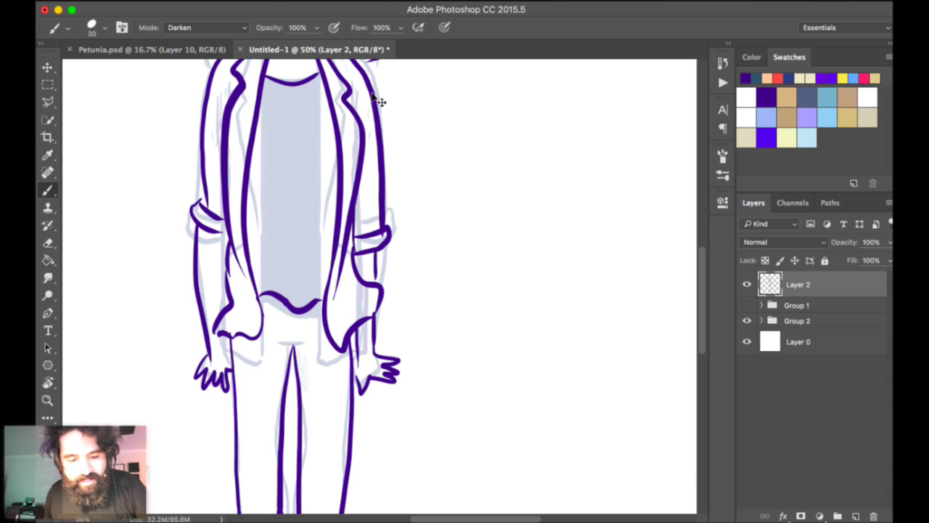
# Hide Layer 2 and show Group 1 with the spread limbs over the faded sketch.
pyautogui.press('super+minus')
pyautogui.scroll(5, 371, 106)
pyautogui.hscroll(2, 371, 106)
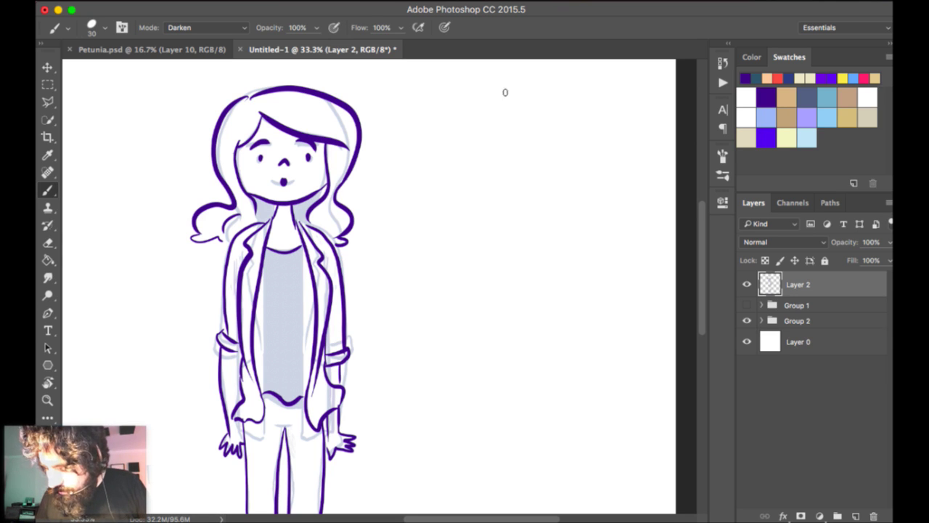
pyautogui.scroll(-2, 482, 94)
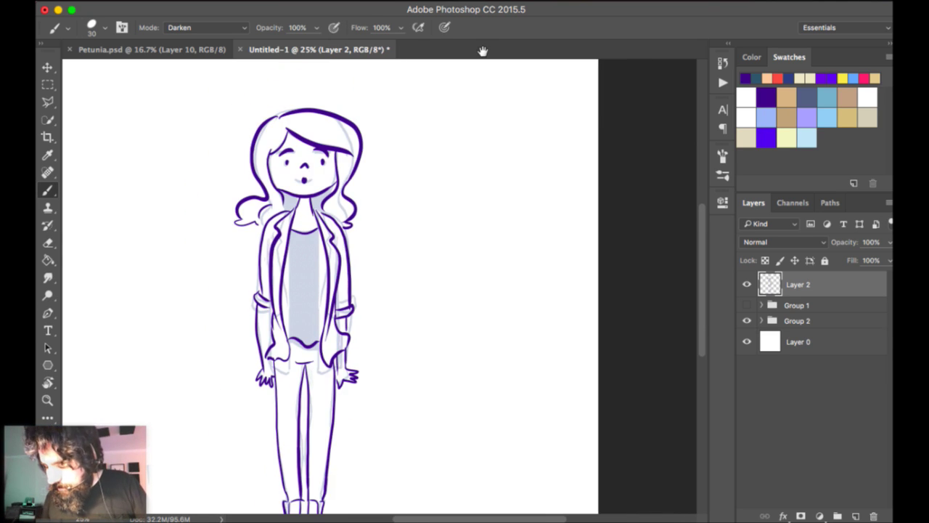
pyautogui.scroll(-3, 514, 140)
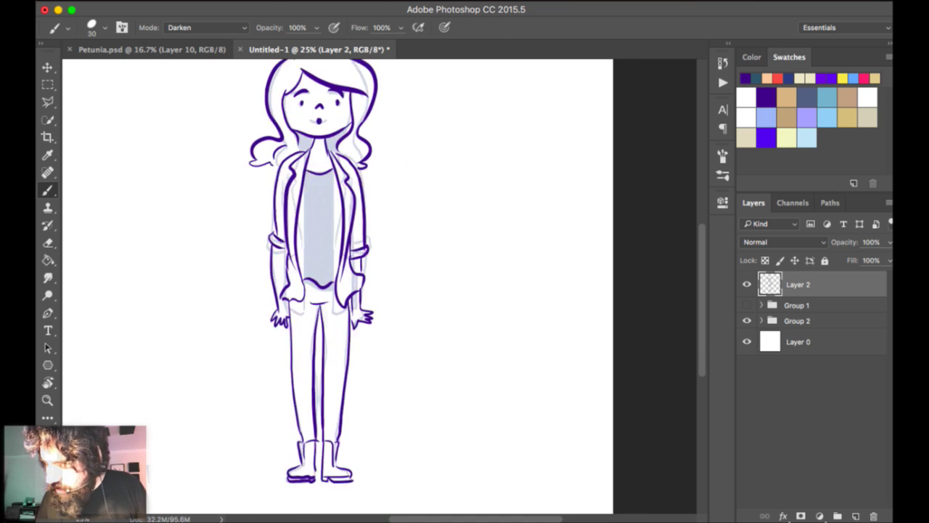
pyautogui.scroll(-1, 380, 286)
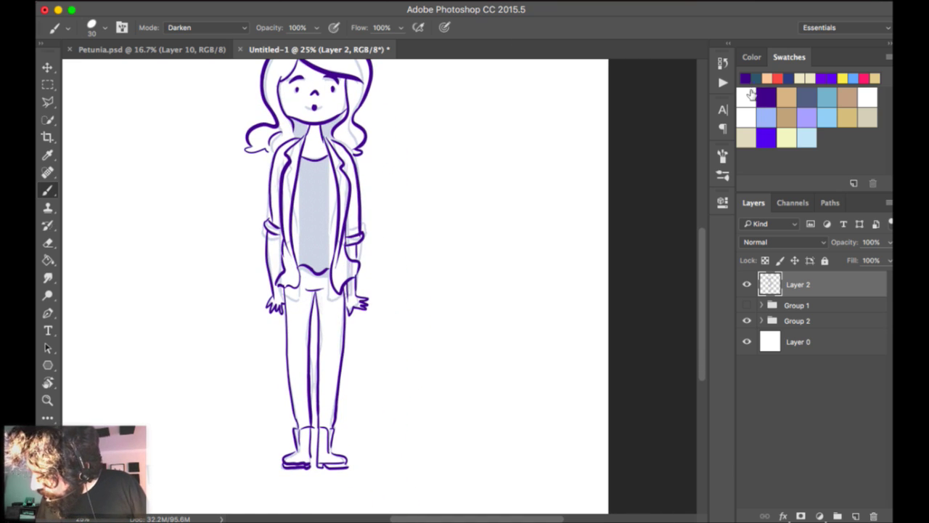
pyautogui.click(746, 284)
pyautogui.click(746, 305)
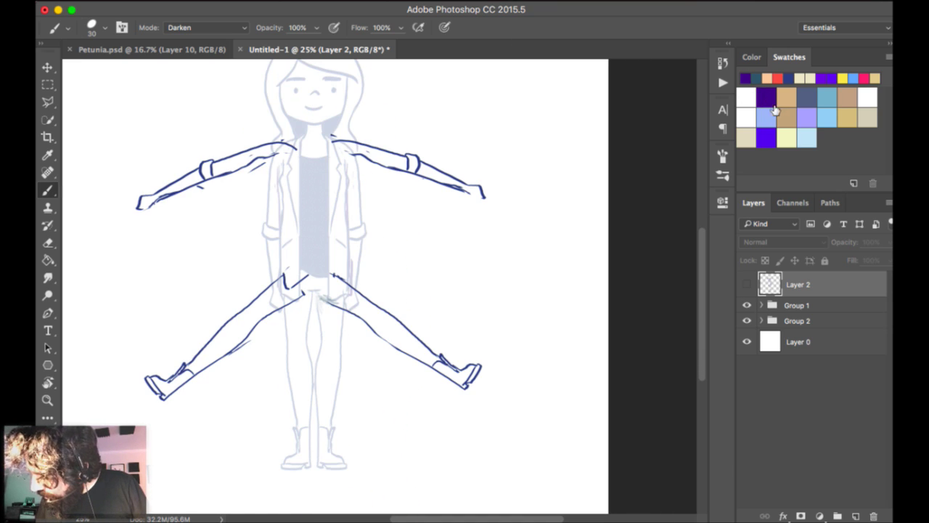
# Duplicate Layer 1 from Group 2, move the copy above the group at full opacity, and hide Group 2.
pyautogui.hotkey('alt', '[')
pyautogui.hotkey('alt', '[')
pyautogui.click(761, 320)
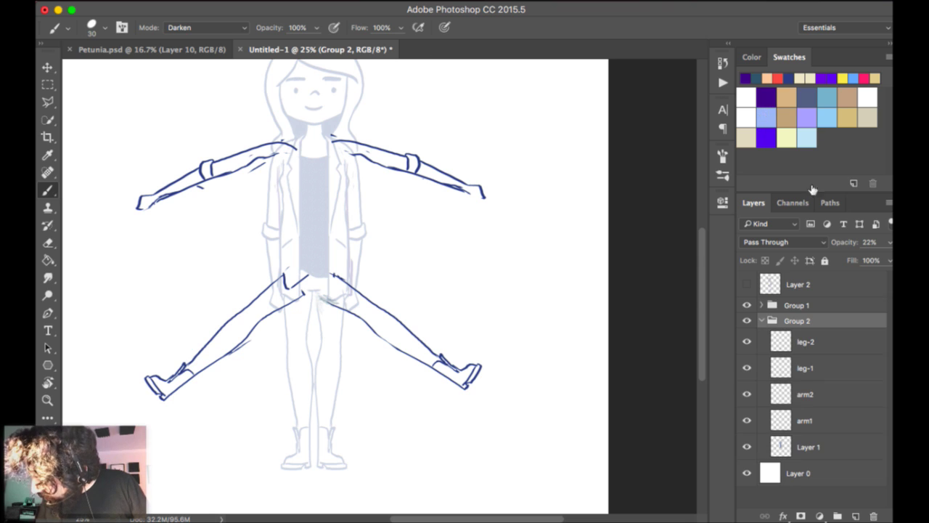
pyautogui.click(802, 447)
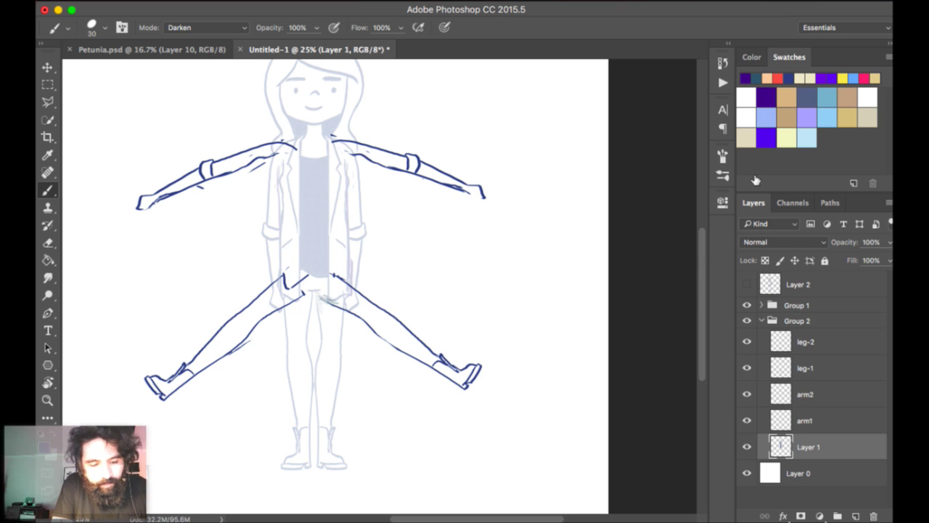
pyautogui.press('super+j')
pyautogui.press('super+shift+bracketright')
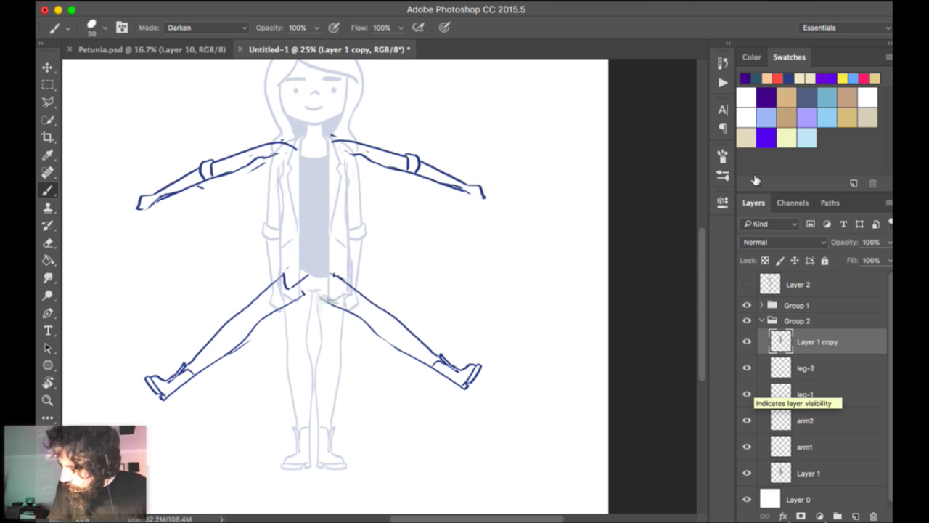
pyautogui.press('super+bracketright')
pyautogui.click(747, 347)
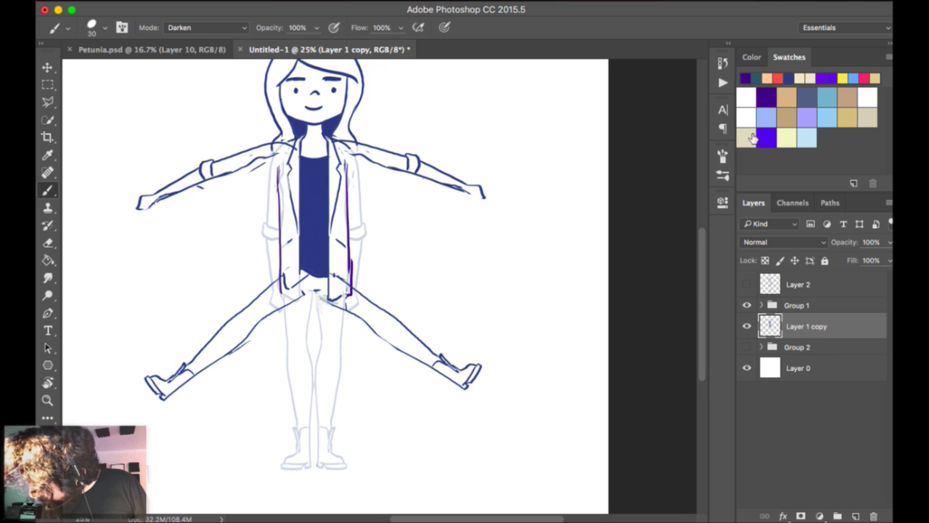
# Show Layer 2 again and expand Group 1, toggling leg-2 copy's visibility to identify its limb.
pyautogui.moveTo(511, 245); pyautogui.dragTo(520, 327)
pyautogui.press('super+minus')
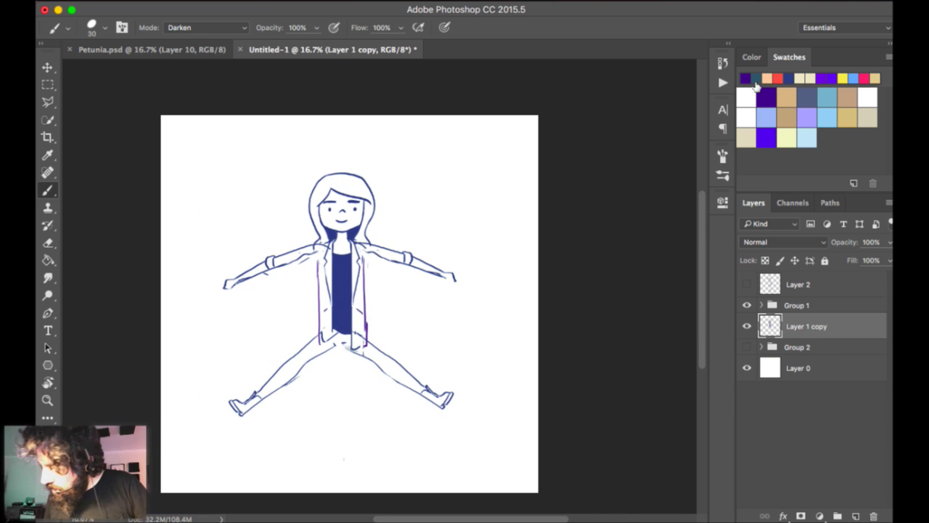
pyautogui.click(747, 284)
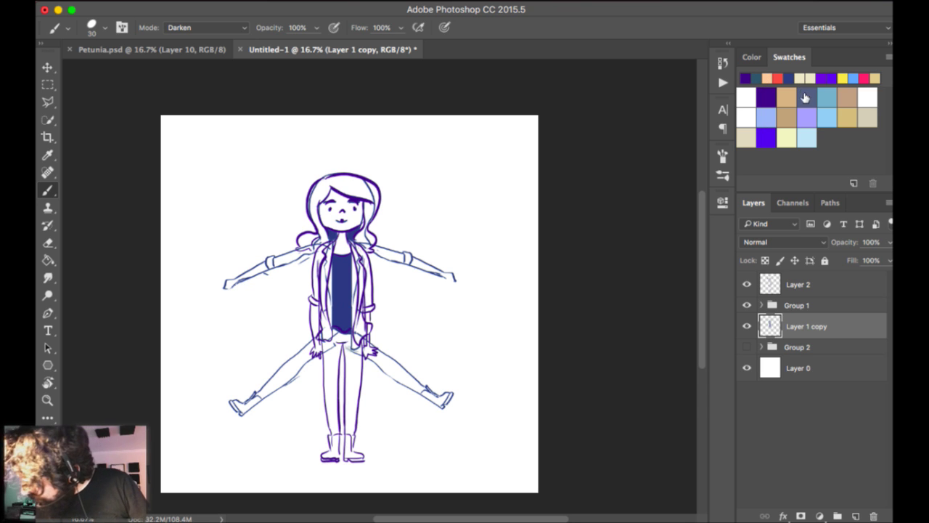
pyautogui.click(802, 305)
pyautogui.click(762, 305)
pyautogui.click(748, 326)
pyautogui.click(747, 326)
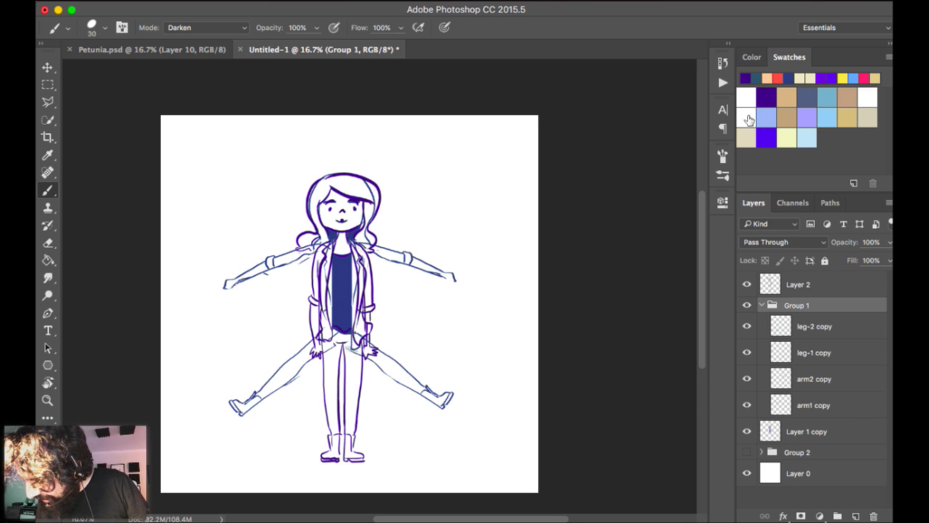
# Rotate the leg-2 copy by -4 degrees so the leg swings slightly about the hip.
pyautogui.hotkey('alt', '[')
pyautogui.press('super+t')
pyautogui.moveTo(295, 159); pyautogui.dragTo(326, 125)
pyautogui.press('super+z')
pyautogui.moveTo(368, 247); pyautogui.dragTo(378, 253)
pyautogui.moveTo(379, 426); pyautogui.dragTo(382, 429)
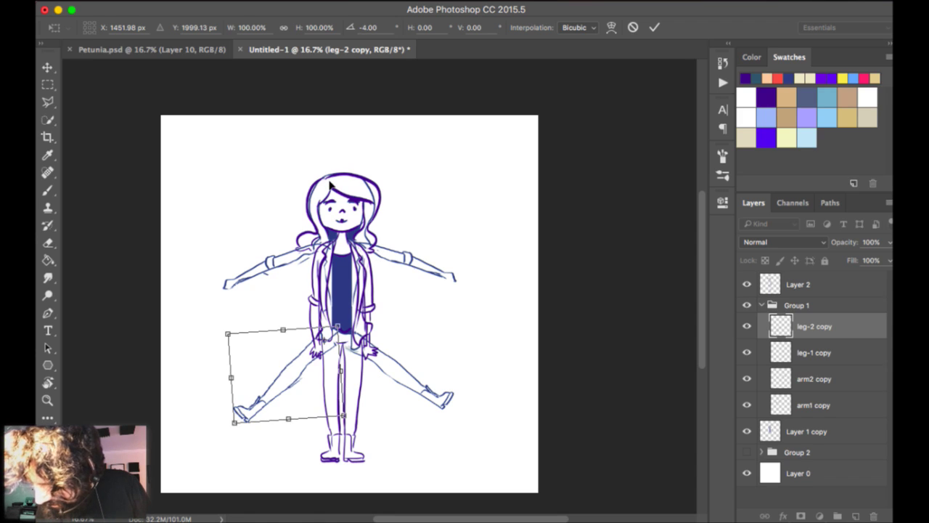
pyautogui.press('Return')
pyautogui.press('b')
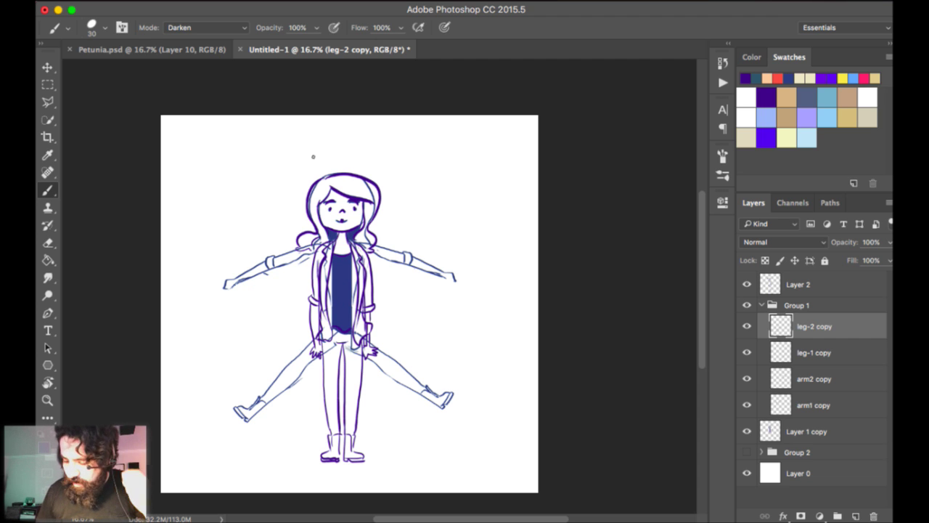
# Rotate the leg-2 copy further downward about the hip for a narrower leg spread.
pyautogui.press('super+equal')
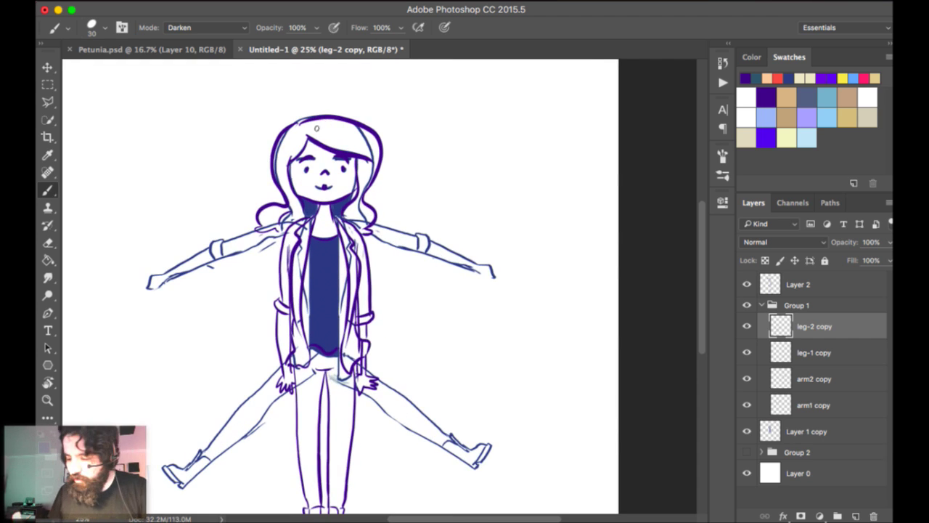
pyautogui.moveTo(489, 111); pyautogui.dragTo(500, 87)
pyautogui.press('v')
pyautogui.moveTo(313, 293); pyautogui.dragTo(320, 263)
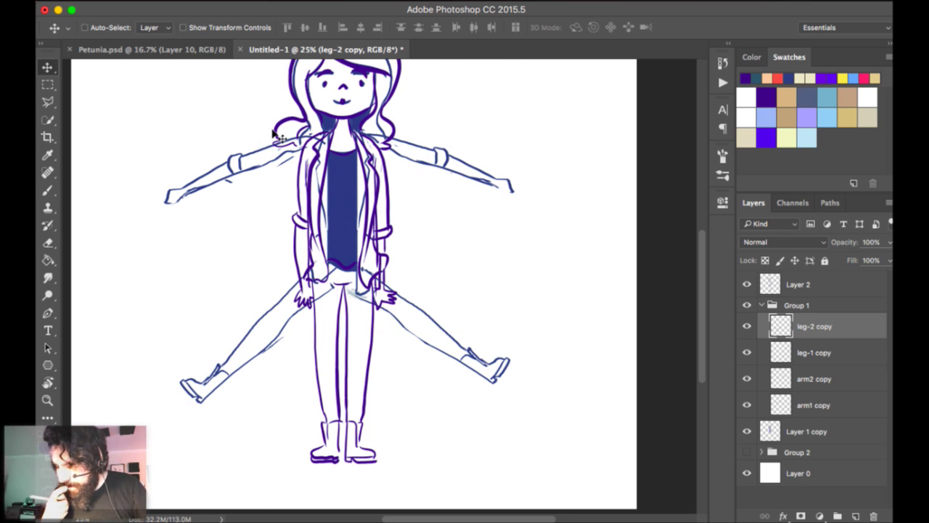
pyautogui.press('super+t')
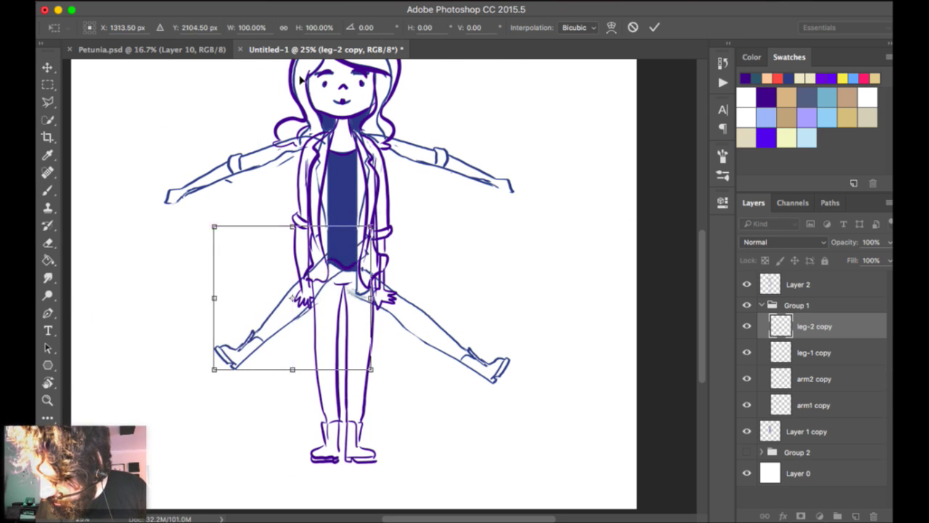
pyautogui.moveTo(262, 332); pyautogui.dragTo(334, 260)
pyautogui.press('super+z')
pyautogui.moveTo(421, 214); pyautogui.dragTo(521, 218)
pyautogui.press('Return')
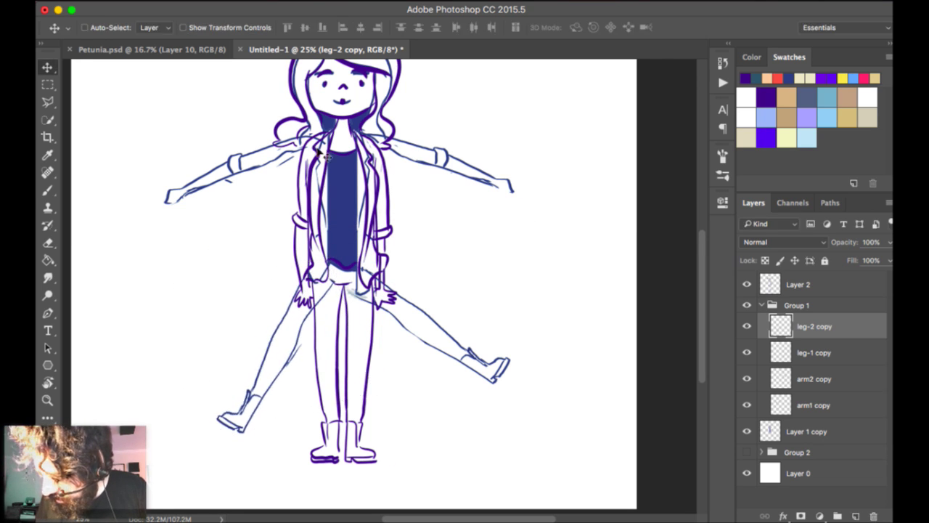
# Delete the leg-1 copy layer and duplicate the leg-2 copy over to the viewer's right.
pyautogui.moveTo(477, 356); pyautogui.dragTo(479, 349)
pyautogui.press('super+z')
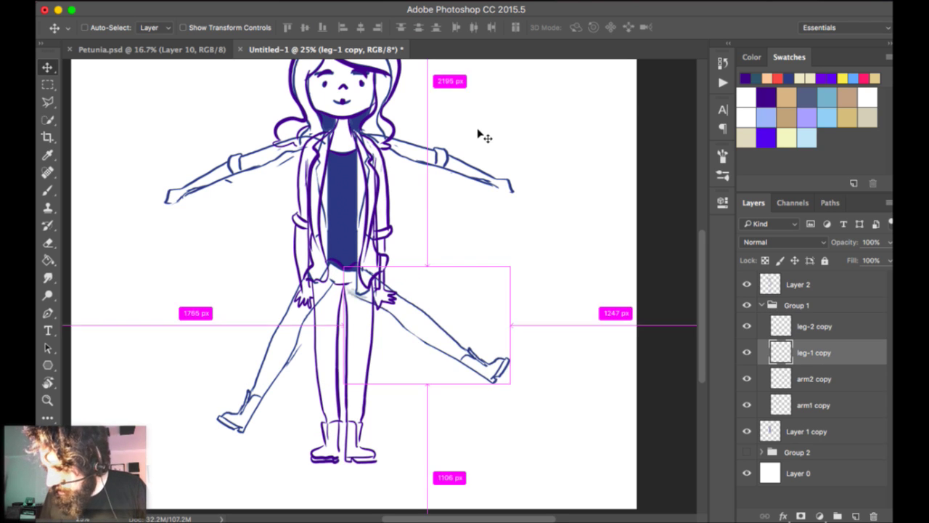
pyautogui.press('Delete')
pyautogui.hotkey('alt', ']')
pyautogui.moveTo(257, 187); pyautogui.dragTo(380, 183)
# Flip the duplicated leg horizontally and align it with the hip on the viewer's right, mirroring the other leg.
pyautogui.click(183, 1)
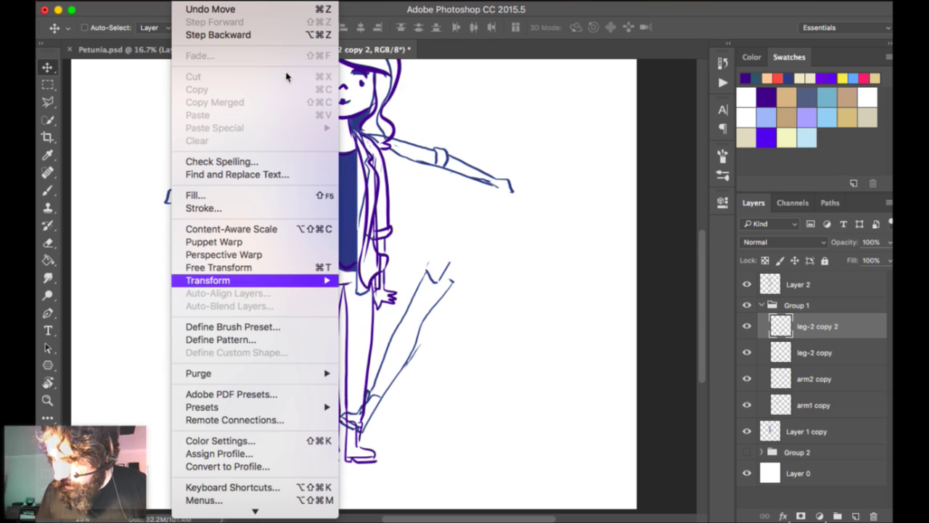
pyautogui.moveTo(286, 280)
pyautogui.click(448, 433)
pyautogui.moveTo(418, 159); pyautogui.dragTo(433, 138)
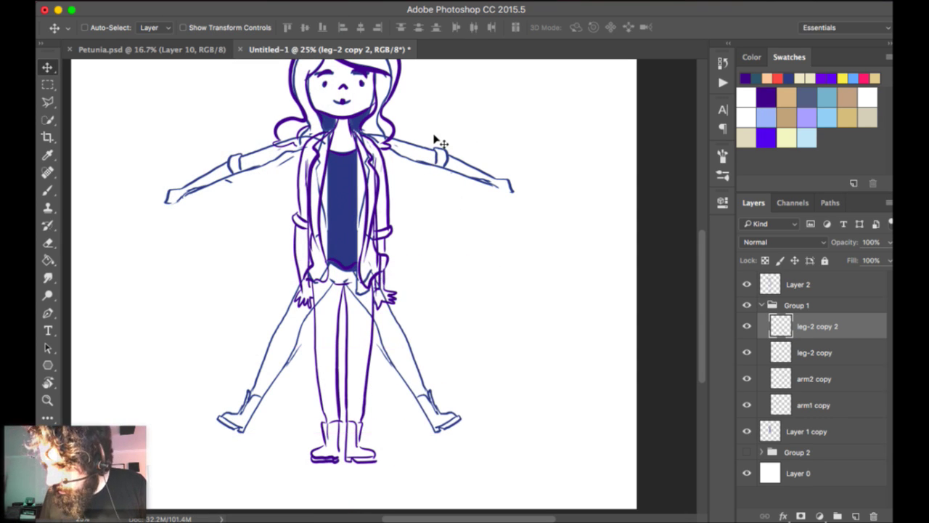
pyautogui.press('Right')
pyautogui.press('Right')
pyautogui.press('Right')
pyautogui.press('Right')
pyautogui.press('Right')
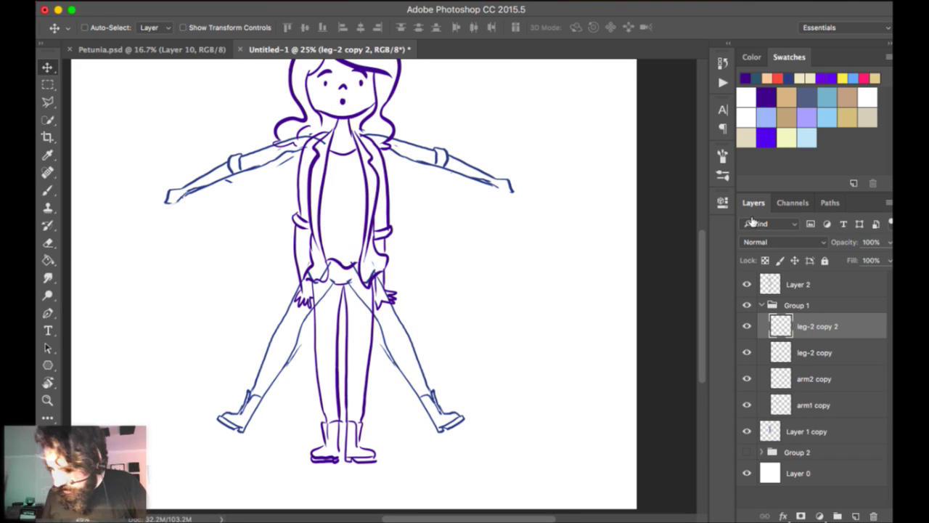
# Check the spread-leg pose with Layer 2 hidden, and show Layer 2 again.
pyautogui.click(747, 284)
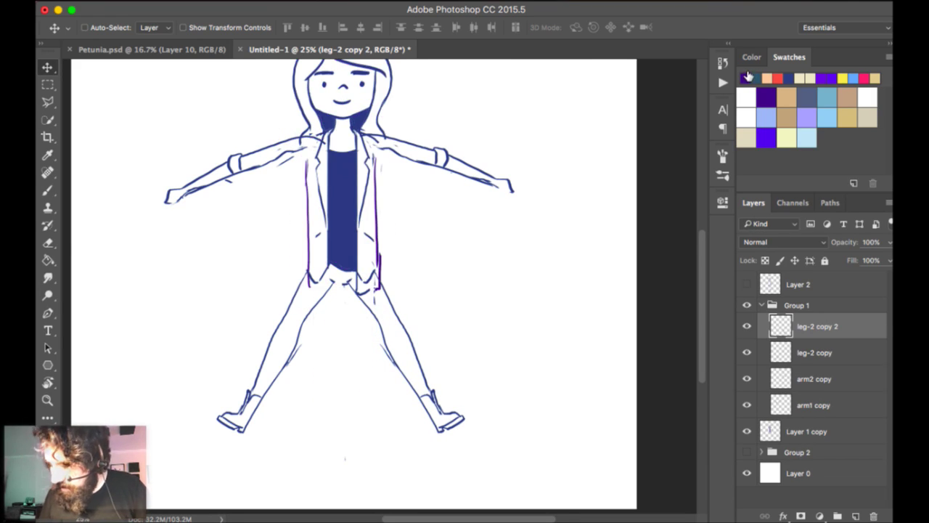
pyautogui.press('super+minus')
pyautogui.press('super+minus')
pyautogui.press('super+plus')
pyautogui.press('super+plus')
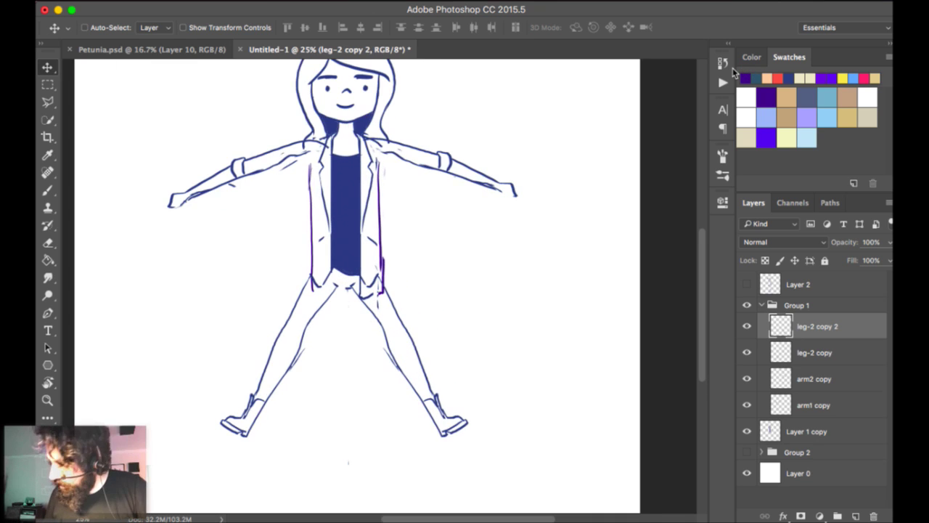
pyautogui.hotkey('ctrl', ',')
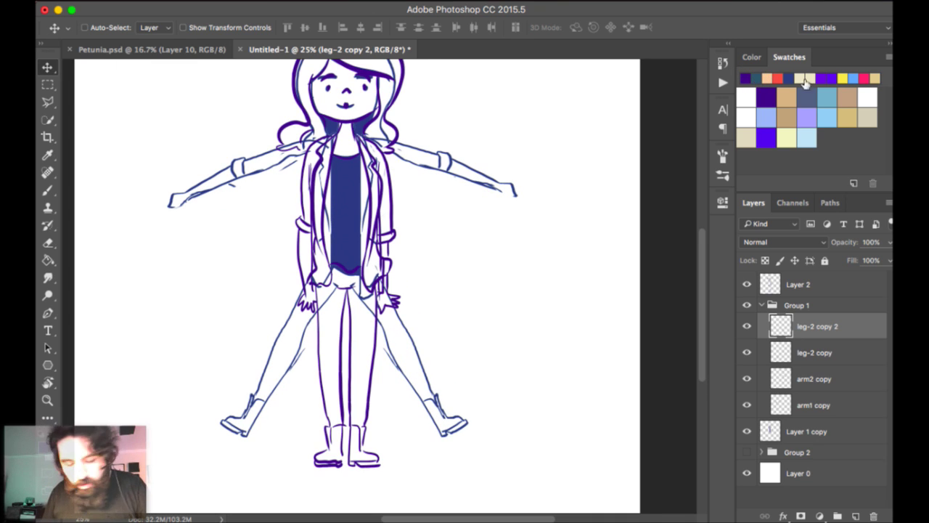
pyautogui.hotkey('alt', ']')
pyautogui.press('c')
pyautogui.press('v')
pyautogui.moveTo(436, 180); pyautogui.dragTo(436, 200)
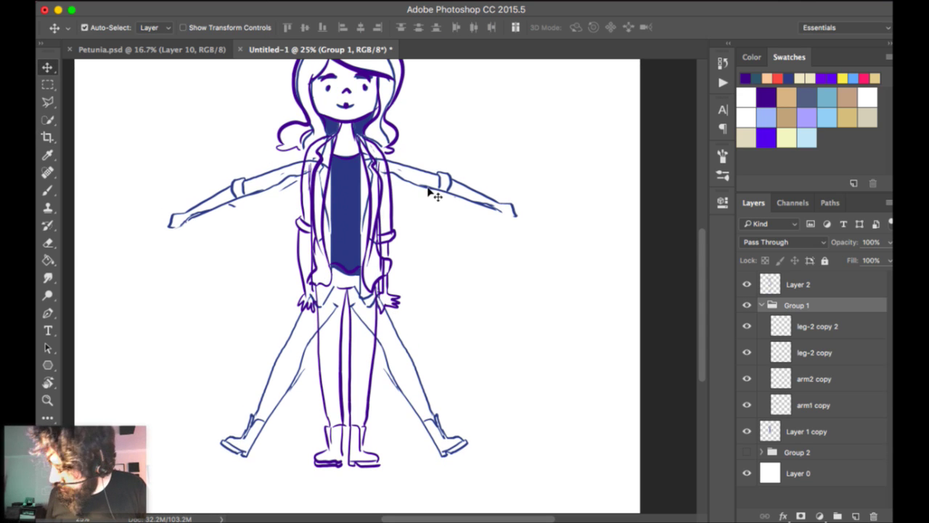
pyautogui.hotkey('ctrl', 'z')
# Hide Layer 2 and move Layer 1 copy into Group 1 beneath the arm1 copy.
pyautogui.hotkey('alt', '[')
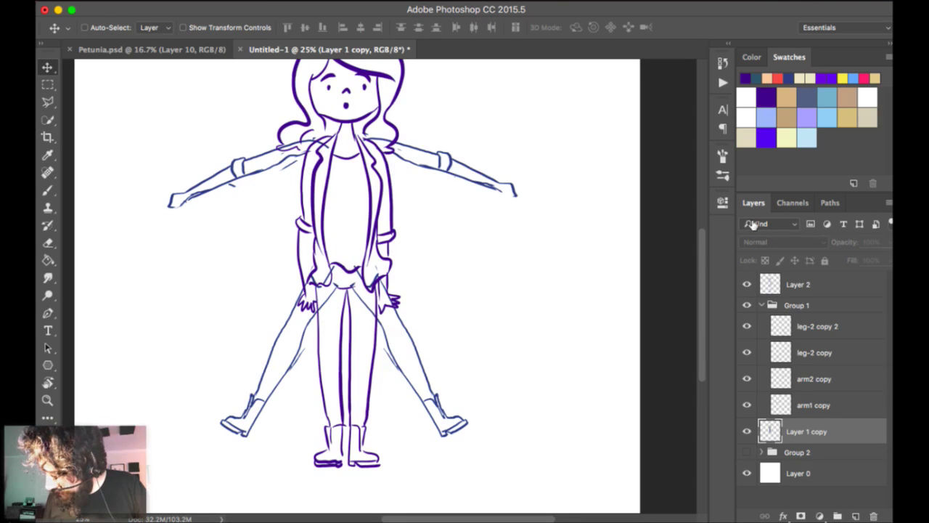
pyautogui.click(747, 284)
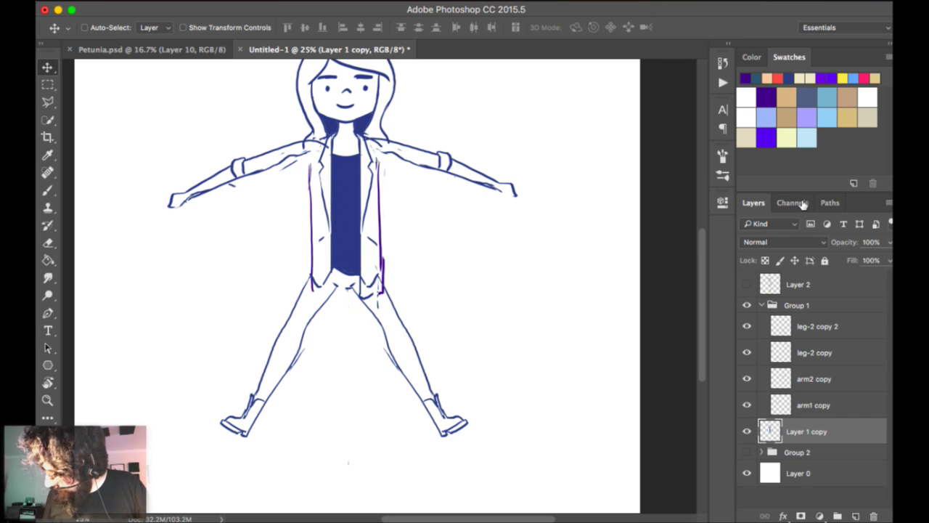
pyautogui.hotkey('ctrl', ']')
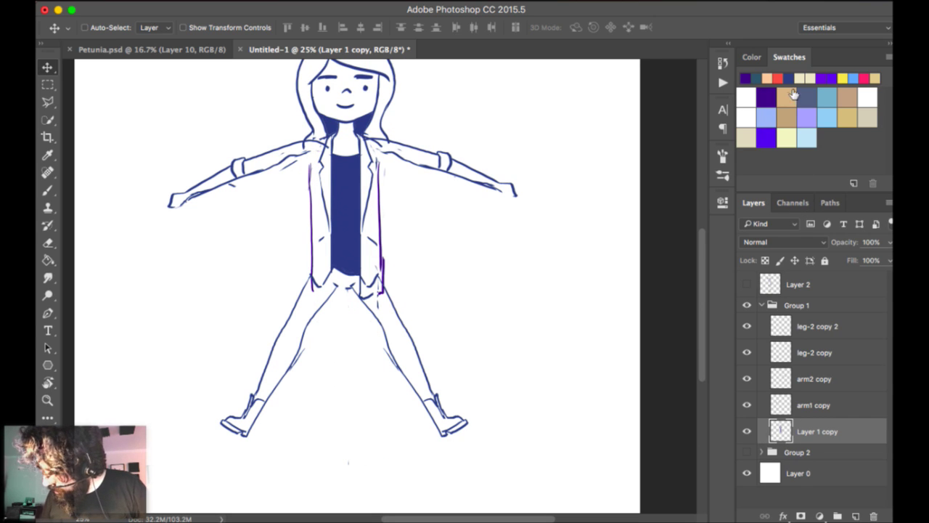
# Show Layer 2 and move the whole of Group 1 down against the standing drawing.
pyautogui.click(792, 305)
pyautogui.click(747, 283)
pyautogui.moveTo(490, 185)
pyautogui.mouseDown()
pyautogui.moveTo(509, 226)
pyautogui.moveTo(492, 214)
pyautogui.mouseUp()
pyautogui.press('Up')
pyautogui.press('Up')
pyautogui.press('Up')
pyautogui.press('Up')
pyautogui.press('Up')
pyautogui.press('Up')
pyautogui.press('Up')
pyautogui.press('Up')
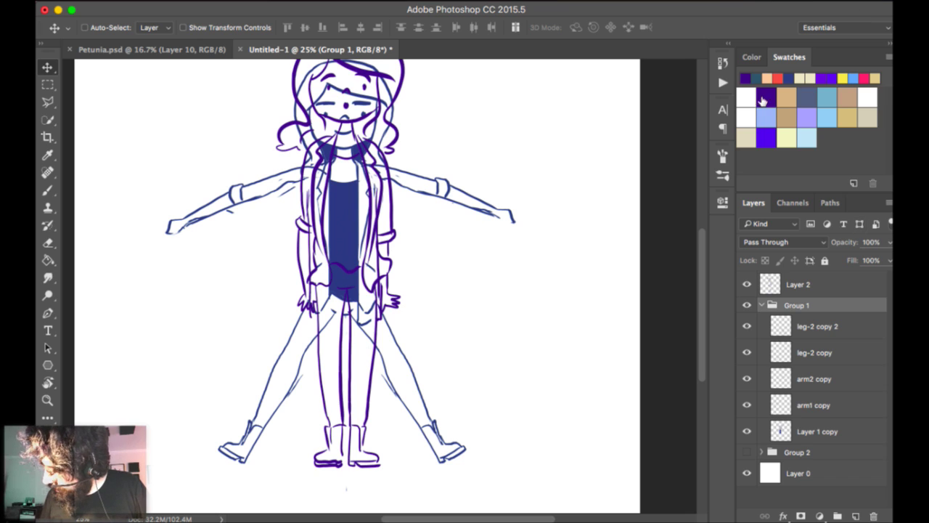
# Hide Layer 2, lower Group 1's opacity to 36%, and collapse the group.
pyautogui.click(747, 284)
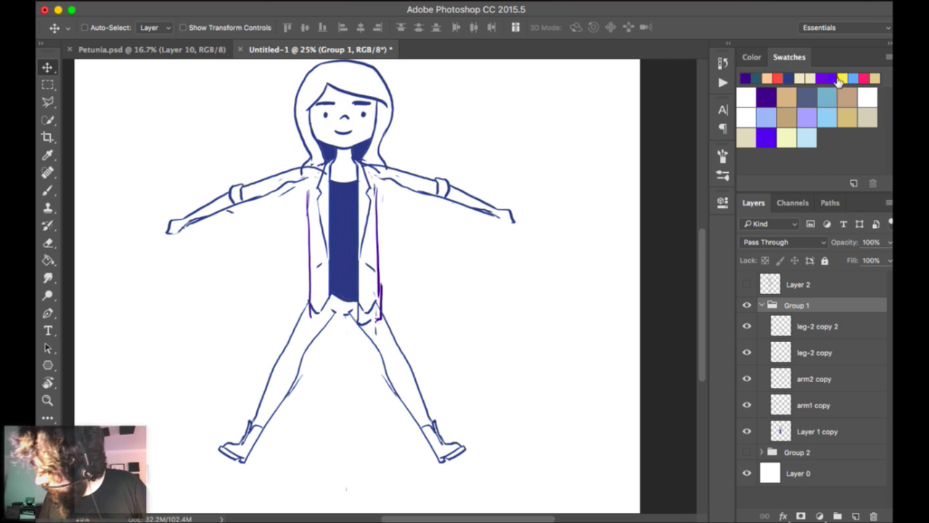
pyautogui.click(890, 242)
pyautogui.moveTo(890, 260); pyautogui.dragTo(848, 259)
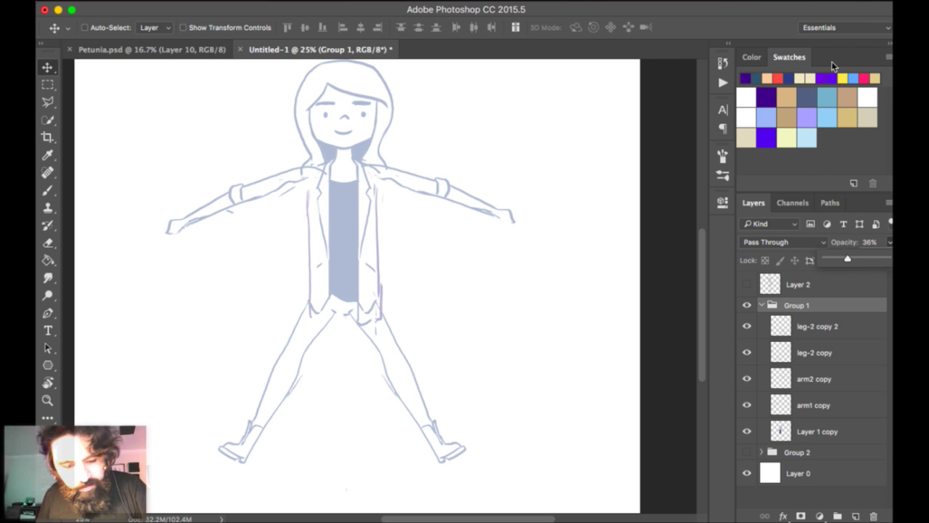
pyautogui.press('super+minus')
pyautogui.press('super+plus')
pyautogui.press('super+plus')
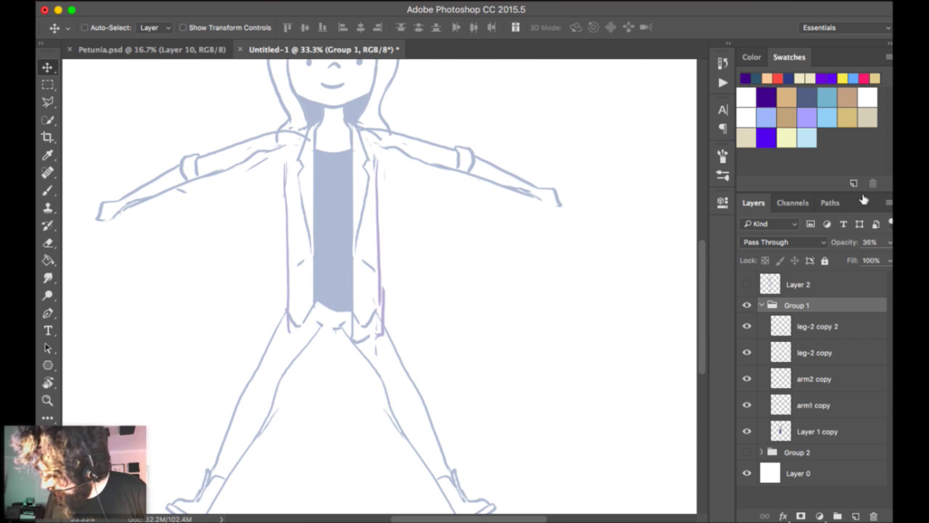
pyautogui.click(762, 305)
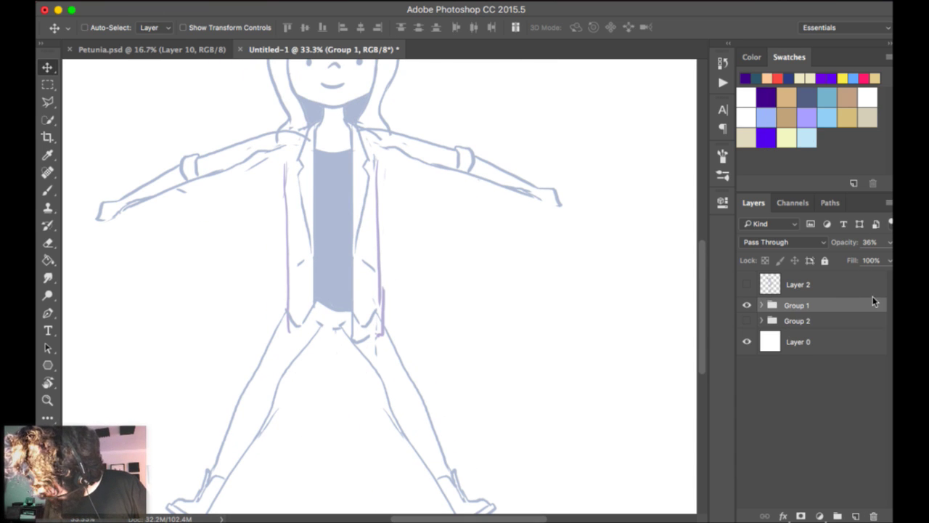
# Add a new layer above Group 1 for brushwork, briefly showing Layer 2 to compare the head.
pyautogui.click(855, 515)
pyautogui.moveTo(497, 170); pyautogui.dragTo(538, 265)
pyautogui.press('b')
pyautogui.moveTo(375, 187); pyautogui.dragTo(403, 266)
pyautogui.click(746, 284)
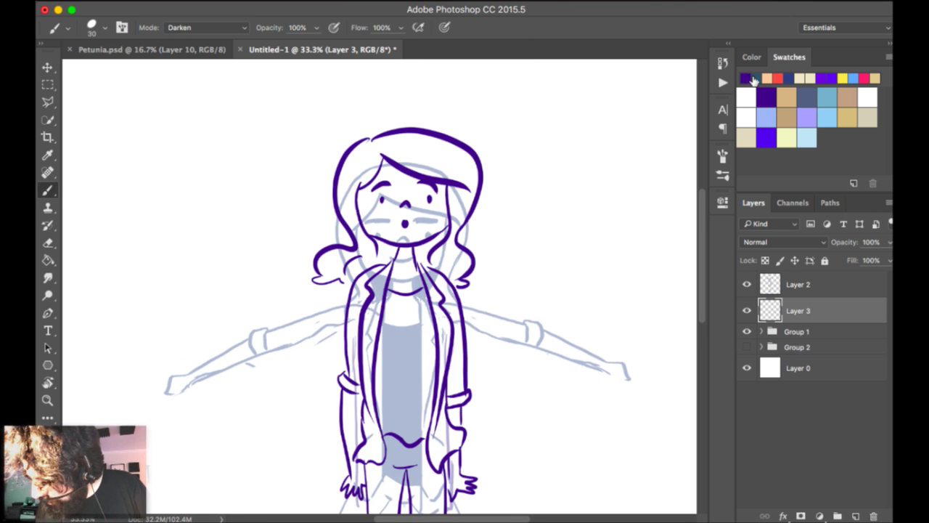
pyautogui.click(747, 283)
# Draw the hair outline with curled ends, the fringe, eyebrows, eyes, nose and small round mouth over the faded head.
pyautogui.moveTo(371, 169)
pyautogui.mouseDown()
pyautogui.moveTo(337, 243)
pyautogui.moveTo(283, 265)
pyautogui.moveTo(297, 292)
pyautogui.moveTo(467, 183)
pyautogui.moveTo(452, 263)
pyautogui.moveTo(478, 294)
pyautogui.mouseUp()
pyautogui.moveTo(381, 191)
pyautogui.mouseDown()
pyautogui.moveTo(346, 235)
pyautogui.moveTo(460, 217)
pyautogui.mouseUp()
pyautogui.moveTo(366, 223); pyautogui.dragTo(435, 222)
pyautogui.press('super+equal')
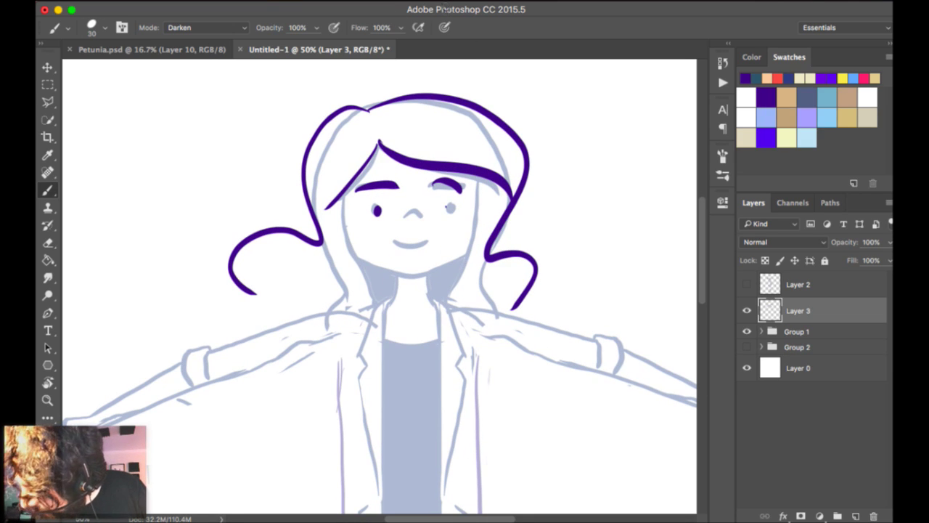
pyautogui.moveTo(406, 216); pyautogui.dragTo(423, 214)
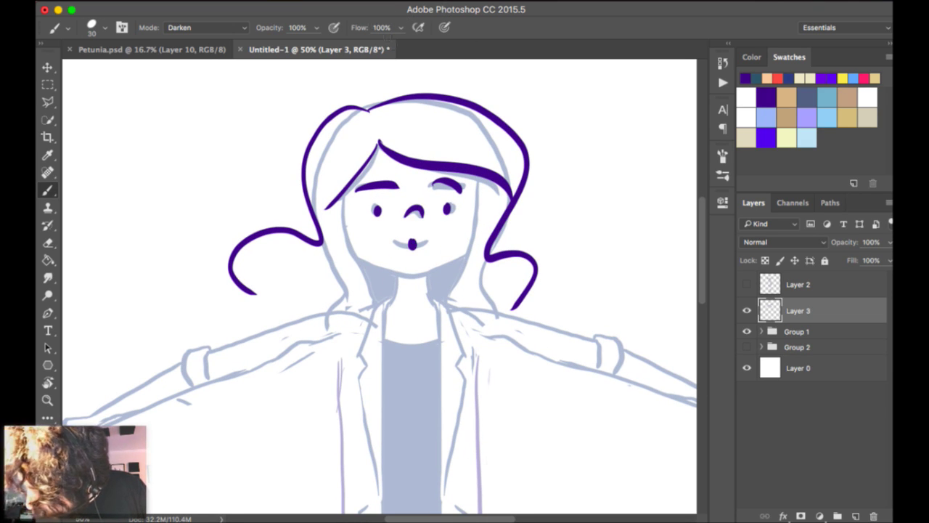
# Draw the inner hair strands, jawline and neck around the face, plus a small curl on the viewer's left.
pyautogui.moveTo(343, 196); pyautogui.dragTo(379, 299)
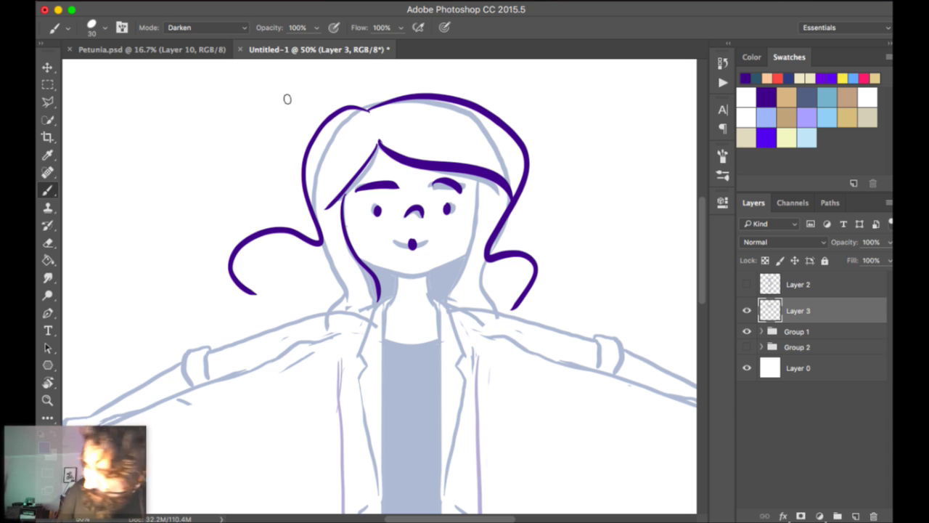
pyautogui.moveTo(339, 280); pyautogui.dragTo(309, 305)
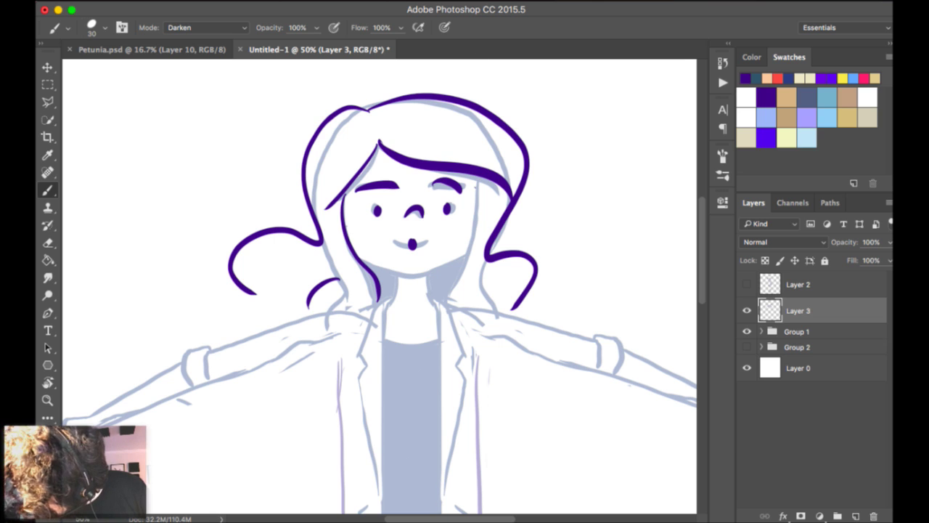
pyautogui.moveTo(477, 188); pyautogui.dragTo(451, 307)
pyautogui.moveTo(362, 264)
pyautogui.mouseDown()
pyautogui.moveTo(397, 276)
pyautogui.moveTo(465, 255)
pyautogui.mouseUp()
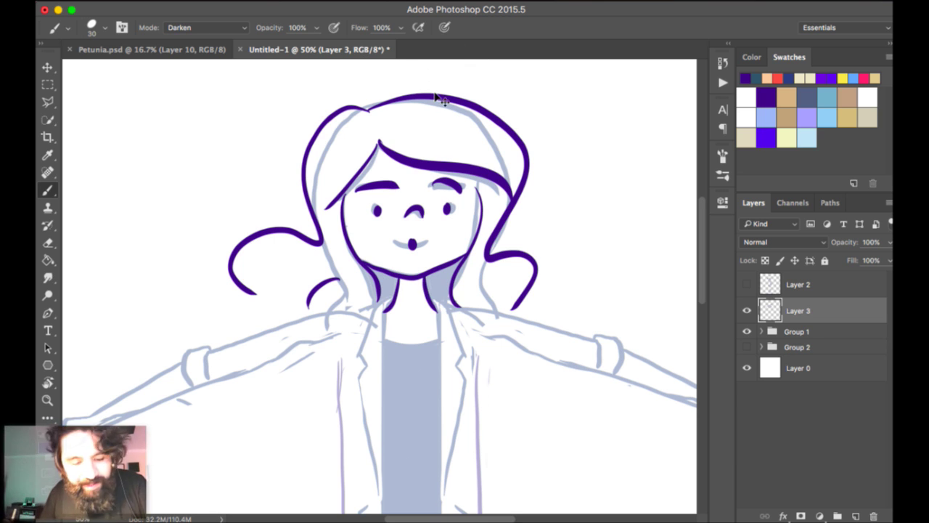
# Draw the open jacket's front edges and lapels from the neck down to the hem.
pyautogui.press('super+minus')
pyautogui.scroll(-5, 543, 67)
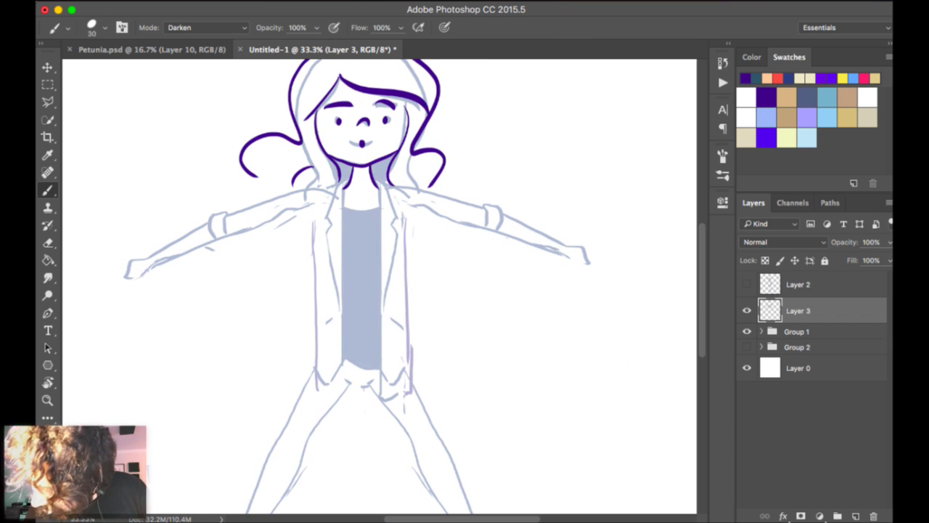
pyautogui.click(747, 332)
pyautogui.click(747, 332)
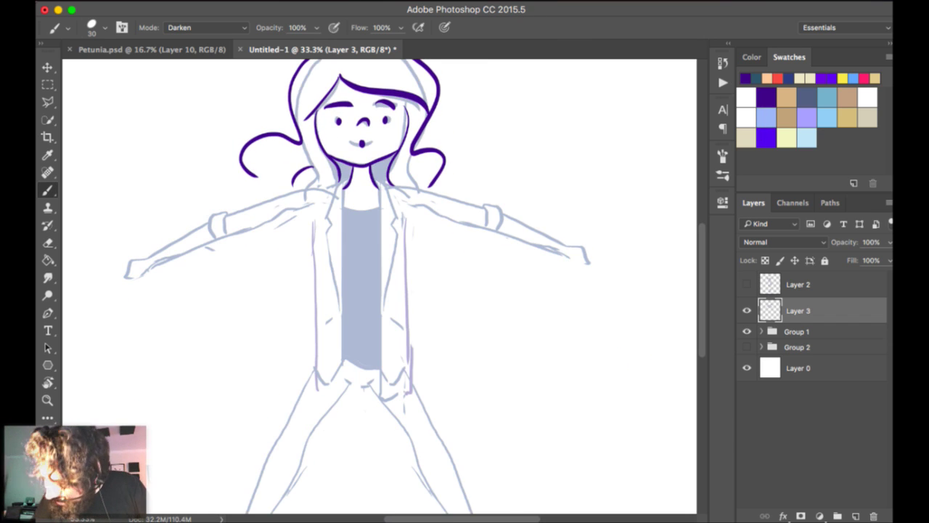
pyautogui.moveTo(346, 187); pyautogui.dragTo(341, 378)
pyautogui.moveTo(346, 180)
pyautogui.mouseDown()
pyautogui.moveTo(328, 238)
pyautogui.moveTo(341, 359)
pyautogui.mouseUp()
pyautogui.moveTo(378, 183); pyautogui.dragTo(385, 367)
pyautogui.moveTo(379, 181)
pyautogui.mouseDown()
pyautogui.moveTo(395, 240)
pyautogui.moveTo(392, 321)
pyautogui.mouseUp()
pyautogui.hotkey('ctrl', 'z')
pyautogui.moveTo(382, 183)
pyautogui.mouseDown()
pyautogui.moveTo(399, 244)
pyautogui.moveTo(385, 314)
pyautogui.mouseUp()
# Draw the outstretched sleeve and cuff on the viewer's left, and redraw that jacket side with a flared, wavy hem and crease.
pyautogui.press('space')
pyautogui.moveTo(495, 74); pyautogui.dragTo(538, 102)
pyautogui.moveTo(375, 213)
pyautogui.mouseDown()
pyautogui.moveTo(276, 239)
pyautogui.moveTo(256, 274)
pyautogui.moveTo(350, 247)
pyautogui.moveTo(355, 321)
pyautogui.moveTo(327, 367)
pyautogui.moveTo(382, 404)
pyautogui.mouseUp()
pyautogui.press('super+alt+z')
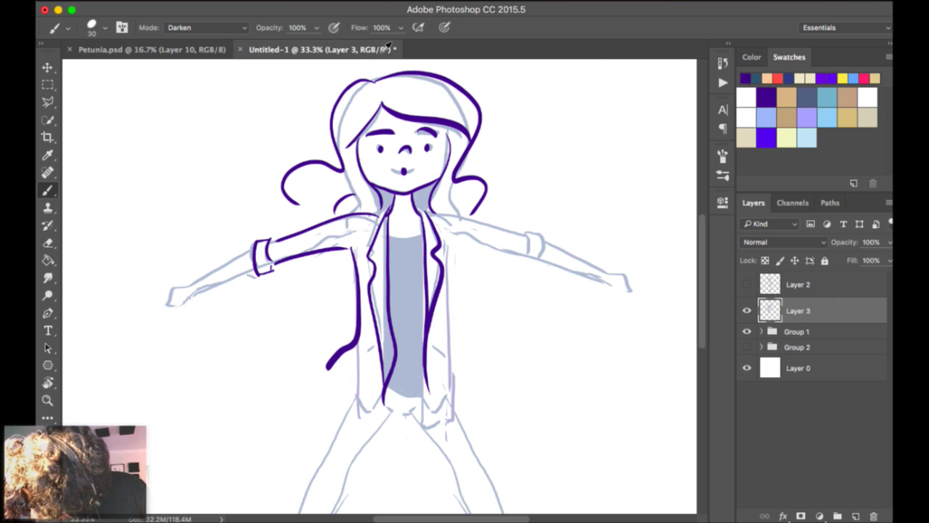
pyautogui.press('super+alt+z')
pyautogui.moveTo(355, 249)
pyautogui.mouseDown()
pyautogui.moveTo(323, 365)
pyautogui.moveTo(368, 399)
pyautogui.moveTo(387, 400)
pyautogui.mouseUp()
pyautogui.moveTo(355, 334); pyautogui.dragTo(376, 350)
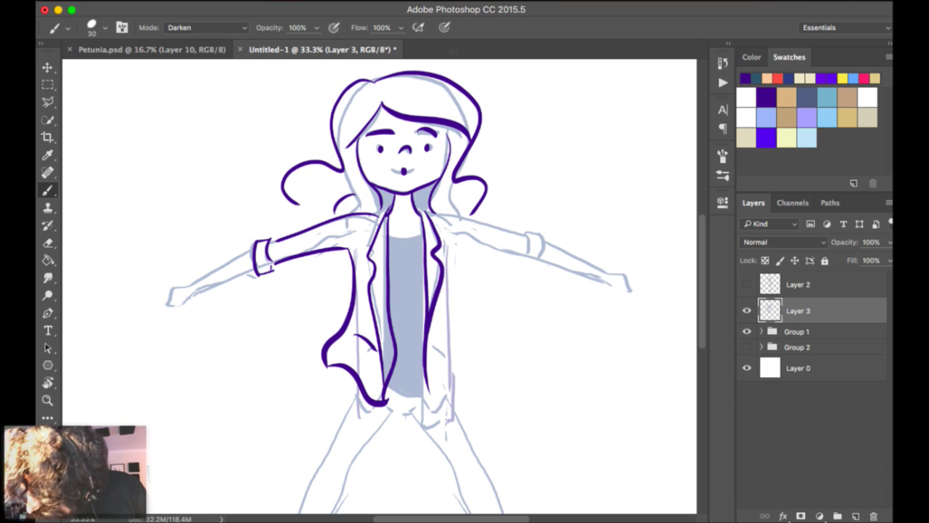
# Draw the flared jacket side, hem and waist crease on the viewer's right.
pyautogui.moveTo(452, 243); pyautogui.dragTo(492, 389)
pyautogui.moveTo(434, 411); pyautogui.dragTo(490, 384)
pyautogui.moveTo(450, 354); pyautogui.dragTo(473, 355)
# Draw the outstretched arm and hand on the viewer's right, and the forearm and spread-fingered hand on the left.
pyautogui.moveTo(453, 247); pyautogui.dragTo(527, 255)
pyautogui.moveTo(440, 216)
pyautogui.mouseDown()
pyautogui.moveTo(537, 232)
pyautogui.moveTo(524, 259)
pyautogui.moveTo(648, 279)
pyautogui.mouseUp()
pyautogui.moveTo(541, 259); pyautogui.dragTo(625, 298)
pyautogui.moveTo(255, 250); pyautogui.dragTo(174, 291)
pyautogui.moveTo(181, 283)
pyautogui.mouseDown()
pyautogui.moveTo(162, 303)
pyautogui.moveTo(250, 271)
pyautogui.mouseUp()
# Draw the spread leg on the viewer's left, with its outer and inner lines, trouser cuff and ankle lines.
pyautogui.moveTo(582, 111); pyautogui.dragTo(541, 4)
pyautogui.moveTo(273, 157); pyautogui.dragTo(207, 330)
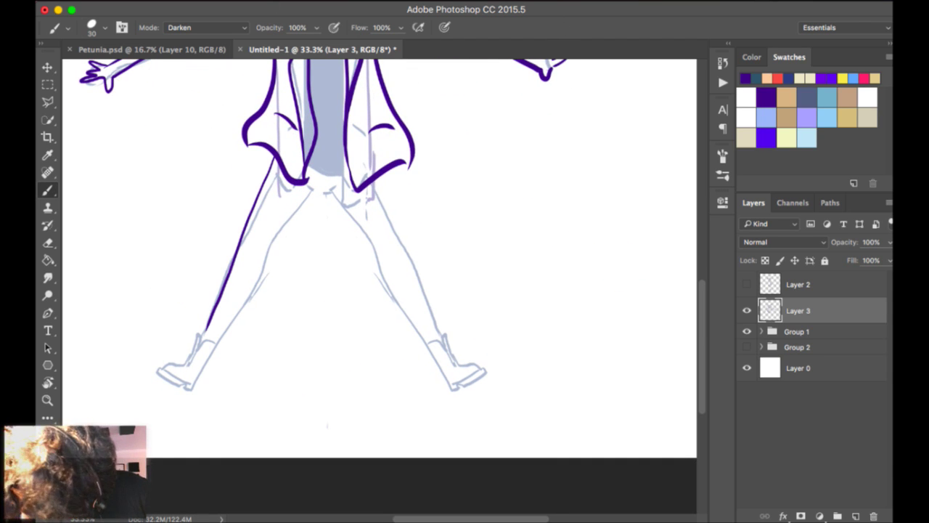
pyautogui.moveTo(308, 190); pyautogui.dragTo(221, 347)
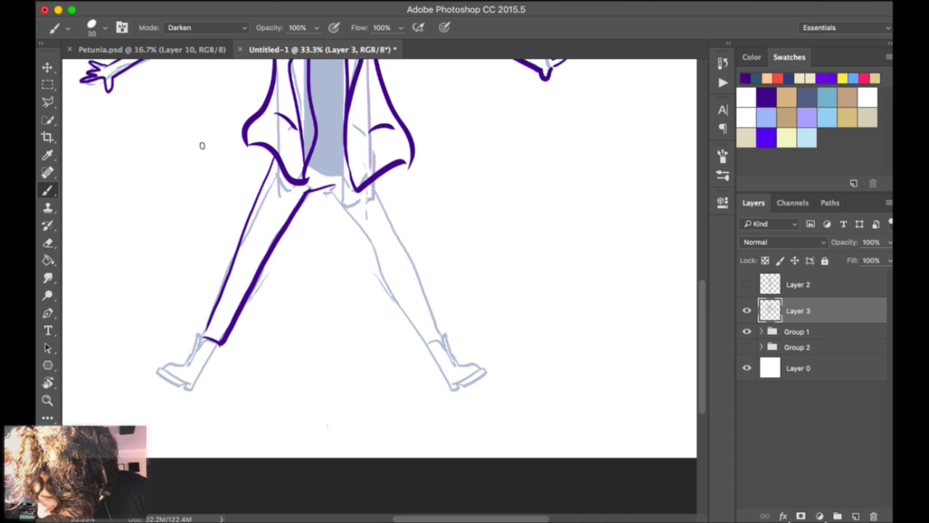
pyautogui.moveTo(317, 141); pyautogui.dragTo(398, 87)
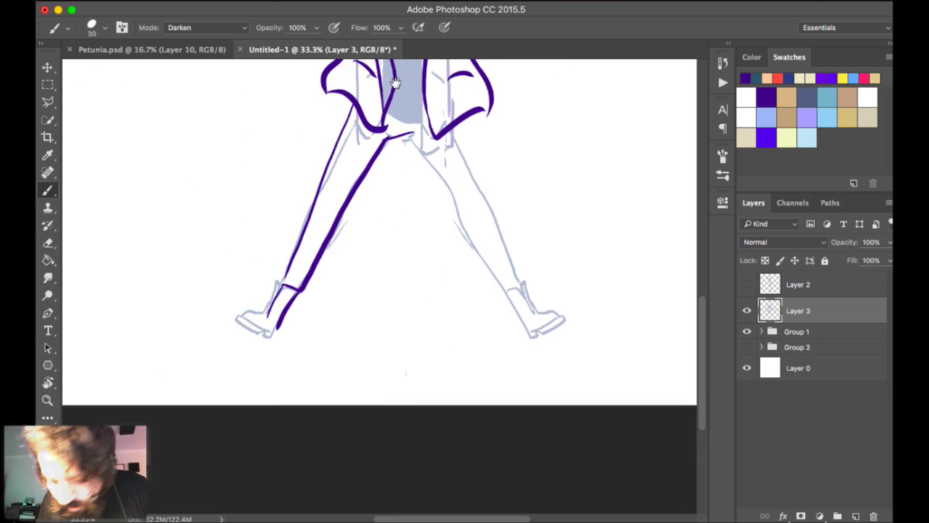
# Draw the boot on the viewer's left with its shaft, toe and flat sole.
pyautogui.press('super+plus')
pyautogui.moveTo(459, 81); pyautogui.dragTo(554, 56)
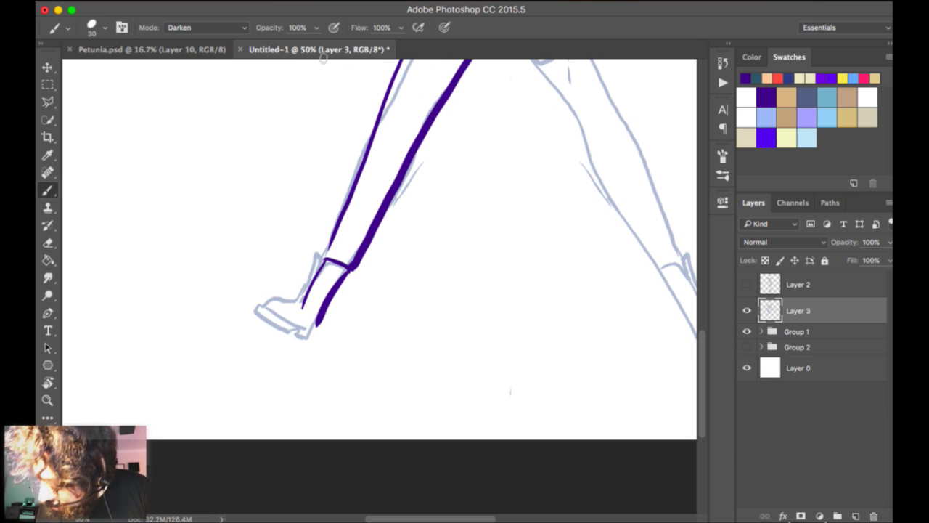
pyautogui.moveTo(324, 258); pyautogui.dragTo(305, 287)
pyautogui.moveTo(318, 321)
pyautogui.mouseDown()
pyautogui.moveTo(312, 338)
pyautogui.moveTo(227, 320)
pyautogui.moveTo(222, 327)
pyautogui.mouseUp()
pyautogui.press('super+z')
pyautogui.moveTo(292, 311); pyautogui.dragTo(234, 334)
pyautogui.press('super+z')
pyautogui.moveTo(294, 312)
pyautogui.mouseDown()
pyautogui.moveTo(283, 334)
pyautogui.moveTo(305, 334)
pyautogui.mouseUp()
pyautogui.moveTo(233, 338); pyautogui.dragTo(315, 339)
pyautogui.moveTo(304, 281); pyautogui.dragTo(291, 312)
# Draw the boot on the viewer's right with its shaft, top edge, toe and flat sole.
pyautogui.moveTo(663, 112); pyautogui.dragTo(475, 133)
pyautogui.moveTo(375, 296)
pyautogui.mouseDown()
pyautogui.moveTo(416, 363)
pyautogui.moveTo(481, 358)
pyautogui.mouseUp()
pyautogui.moveTo(417, 287)
pyautogui.mouseDown()
pyautogui.moveTo(438, 332)
pyautogui.moveTo(497, 355)
pyautogui.mouseUp()
pyautogui.moveTo(428, 358); pyautogui.dragTo(499, 360)
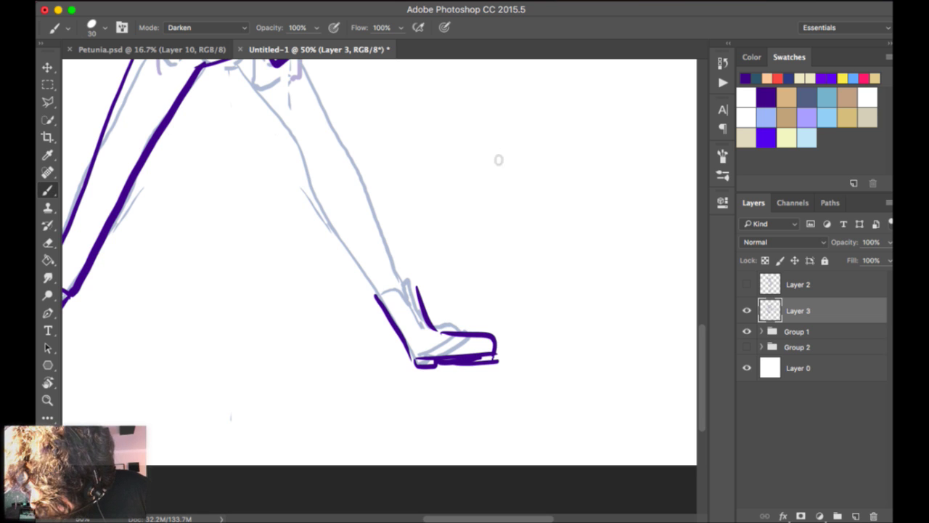
pyautogui.moveTo(378, 296); pyautogui.dragTo(416, 289)
# Draw the inner and outer lines of the spread leg on the viewer's right.
pyautogui.moveTo(466, 146); pyautogui.dragTo(515, 373)
pyautogui.moveTo(392, 110); pyautogui.dragTo(363, 31)
pyautogui.moveTo(254, 204); pyautogui.dragTo(392, 418)
pyautogui.moveTo(324, 194); pyautogui.dragTo(424, 428)
# Draw the shirt's neckline and its curved bottom edge between the jacket fronts.
pyautogui.press('super+minus')
pyautogui.press('super+minus')
pyautogui.press('super+equal')
pyautogui.moveTo(357, 165); pyautogui.dragTo(404, 322)
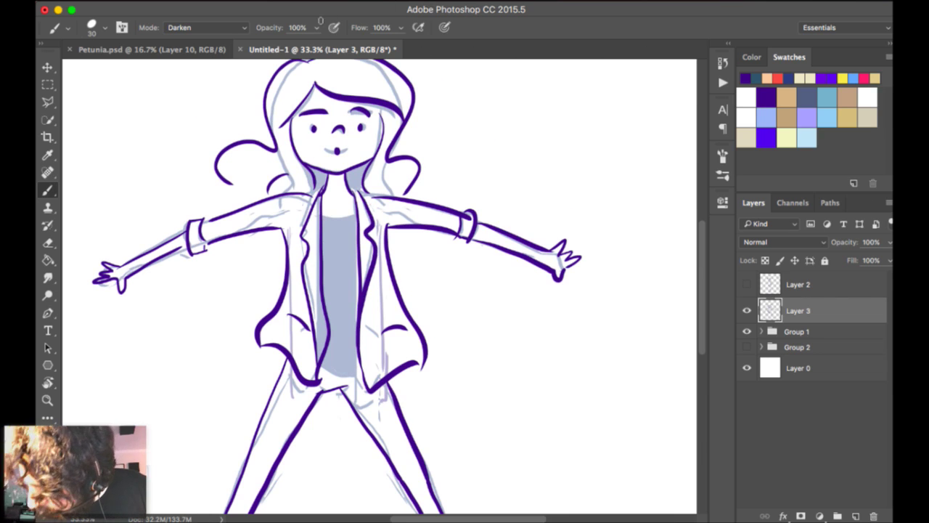
pyautogui.moveTo(324, 367); pyautogui.dragTo(357, 369)
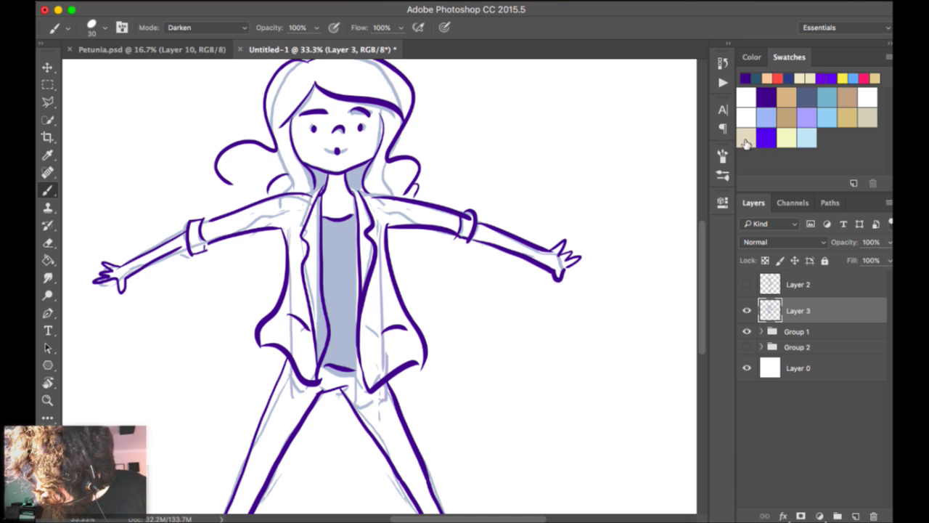
# Hide the faded Group 1 sketch, leaving only the Layer 3 line drawing over the background.
pyautogui.click(747, 347)
pyautogui.click(747, 347)
pyautogui.click(747, 283)
pyautogui.click(747, 284)
pyautogui.click(747, 331)
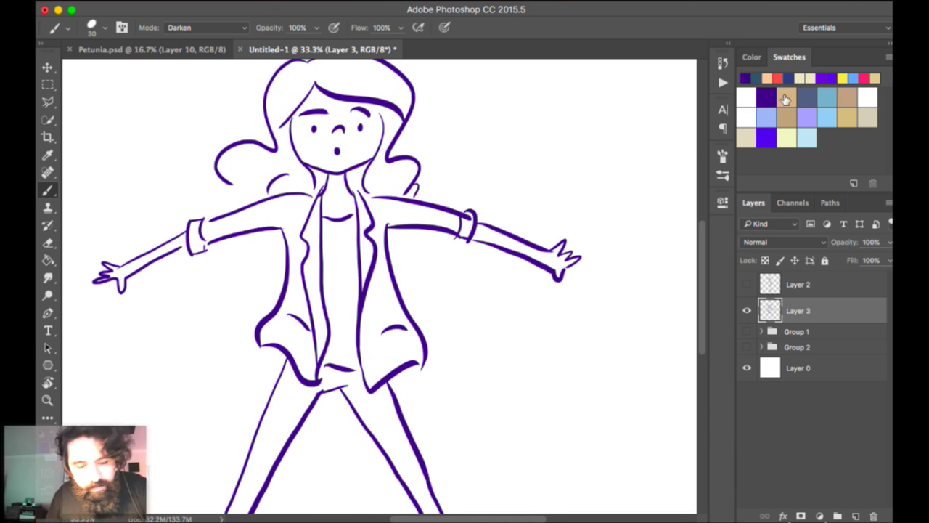
# Examine the complete spread-limb line drawing at different magnifications.
pyautogui.press('super+minus')
pyautogui.press('super+minus')
pyautogui.press('super+plus')
pyautogui.moveTo(538, 93); pyautogui.dragTo(535, 50)
pyautogui.press('super+minus')
pyautogui.press('super+plus')
pyautogui.moveTo(565, 160); pyautogui.dragTo(565, 169)
pyautogui.scroll(3, 565, 169)
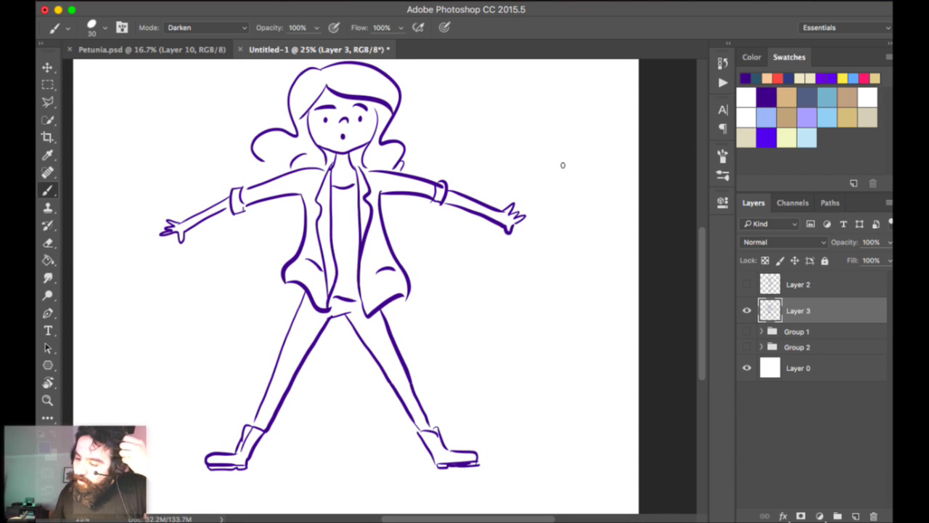
pyautogui.press('super+minus')
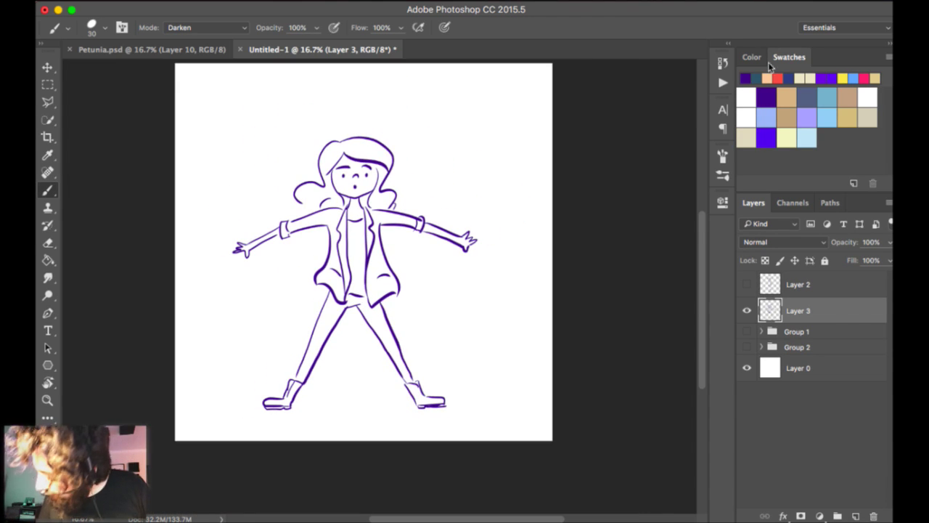
# Hide Layer 3, show the standing figure on Layer 2, and duplicate that layer with the original hidden.
pyautogui.click(747, 331)
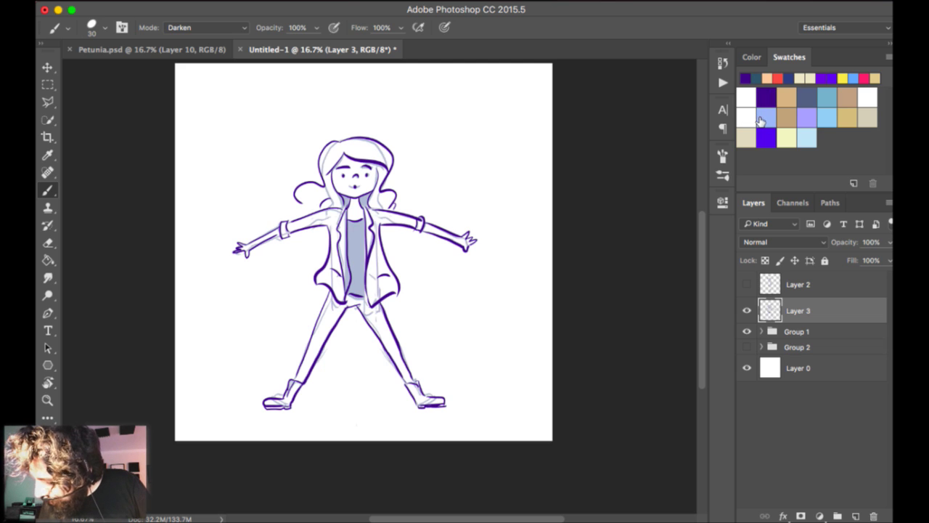
pyautogui.click(747, 331)
pyautogui.click(747, 284)
pyautogui.click(747, 310)
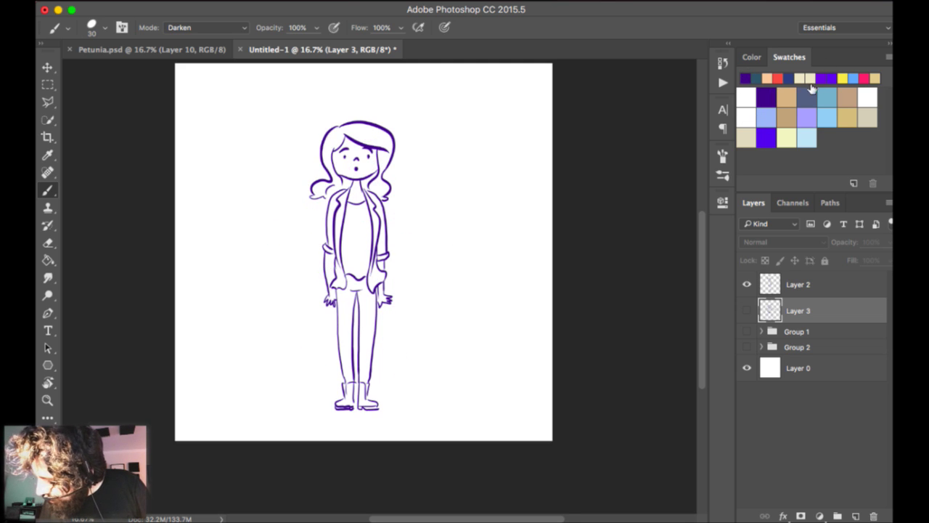
pyautogui.hotkey('alt', ']')
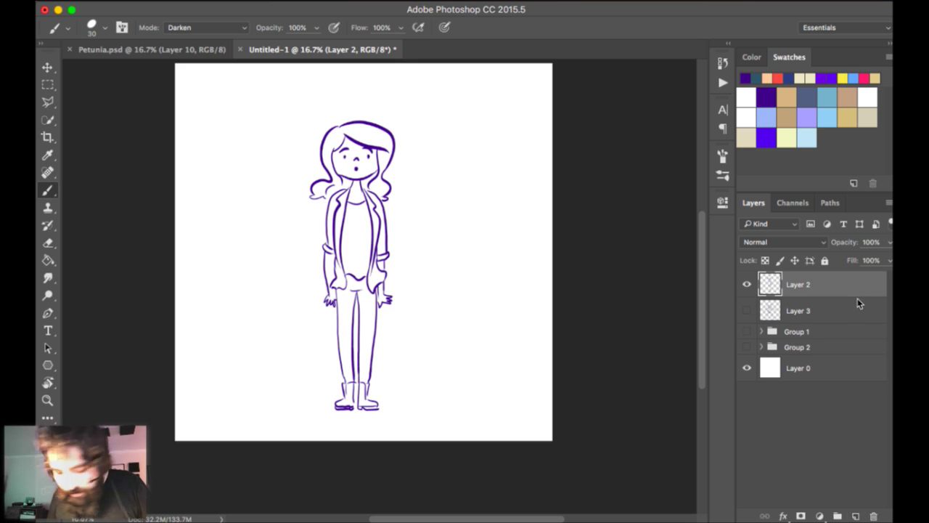
pyautogui.press('super+j')
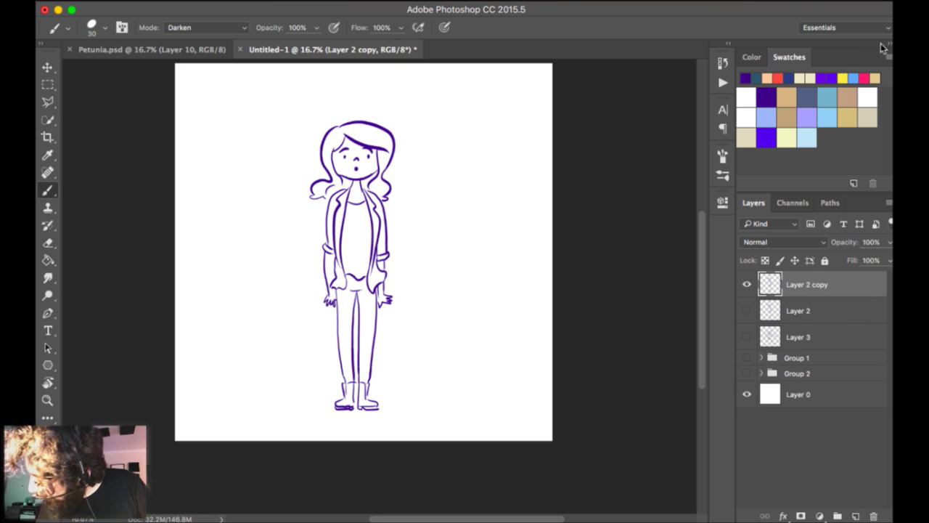
# Fade the Layer 2 copy to 21% opacity and add a new layer above it for brush drawing.
pyautogui.press('2')
pyautogui.press('3')
pyautogui.moveTo(839, 50); pyautogui.dragTo(836, 50)
pyautogui.press('super+=')
pyautogui.moveTo(396, 51)
pyautogui.mouseDown()
pyautogui.moveTo(393, 62)
pyautogui.moveTo(393, 49)
pyautogui.mouseUp()
pyautogui.press('v')
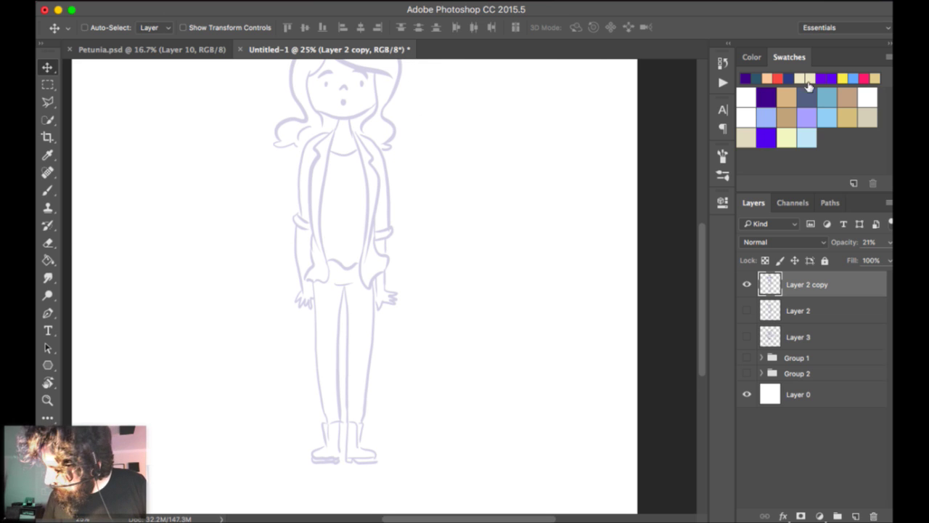
pyautogui.press('super+shift+alt+n')
pyautogui.scroll(5, 465, 135)
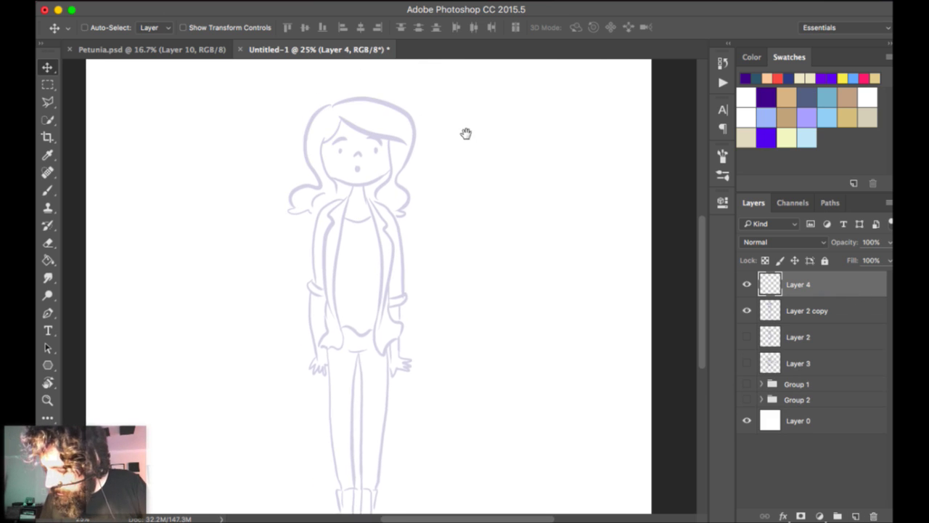
pyautogui.press('b')
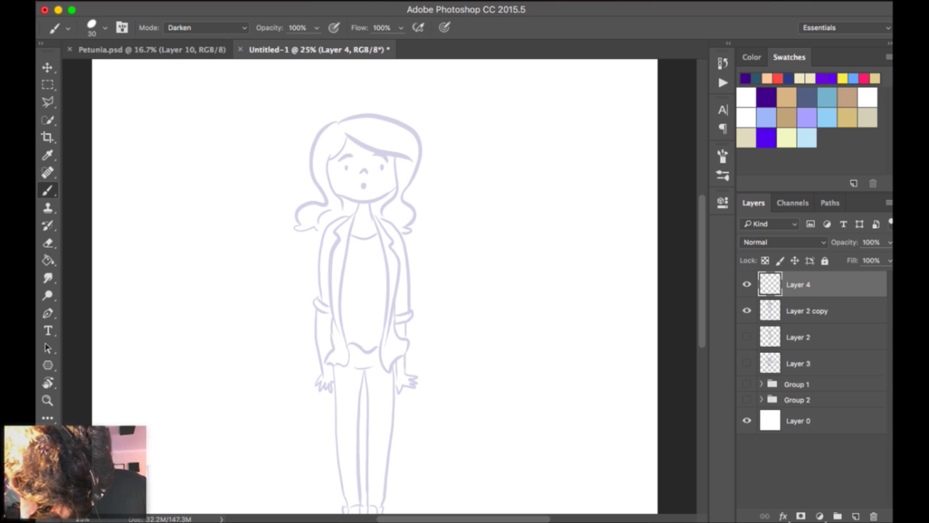
# Draw the hair over the faded standing figure, with its outer contour, side curls and parted fringe.
pyautogui.moveTo(336, 120)
pyautogui.mouseDown()
pyautogui.moveTo(320, 216)
pyautogui.moveTo(303, 245)
pyautogui.mouseUp()
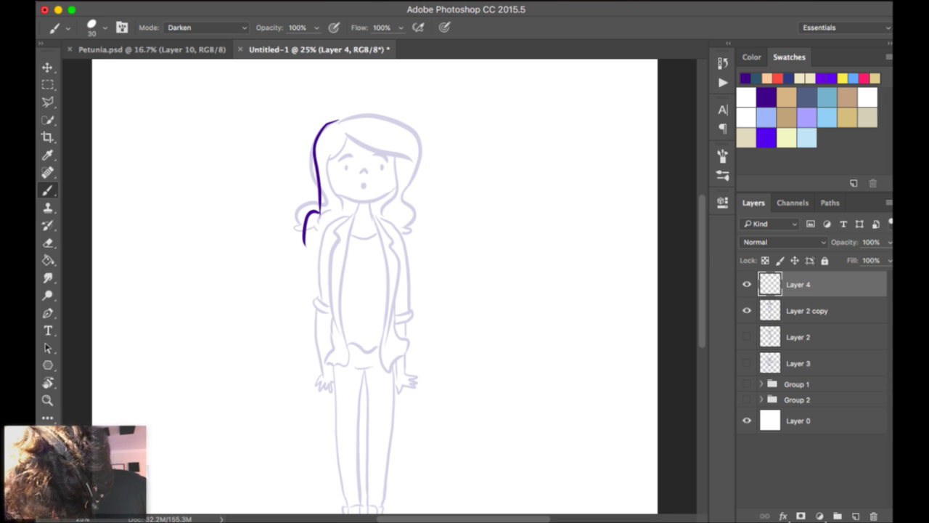
pyautogui.moveTo(338, 120); pyautogui.dragTo(408, 192)
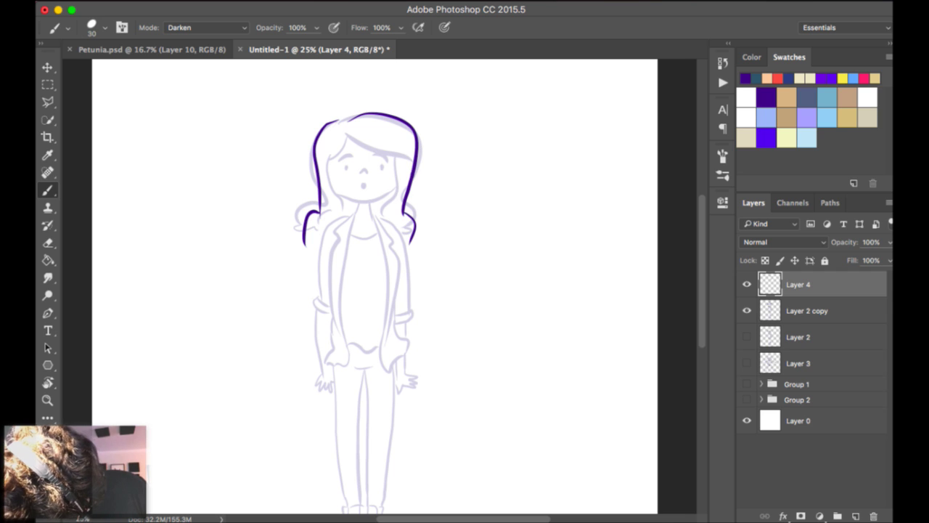
pyautogui.moveTo(346, 135); pyautogui.dragTo(403, 174)
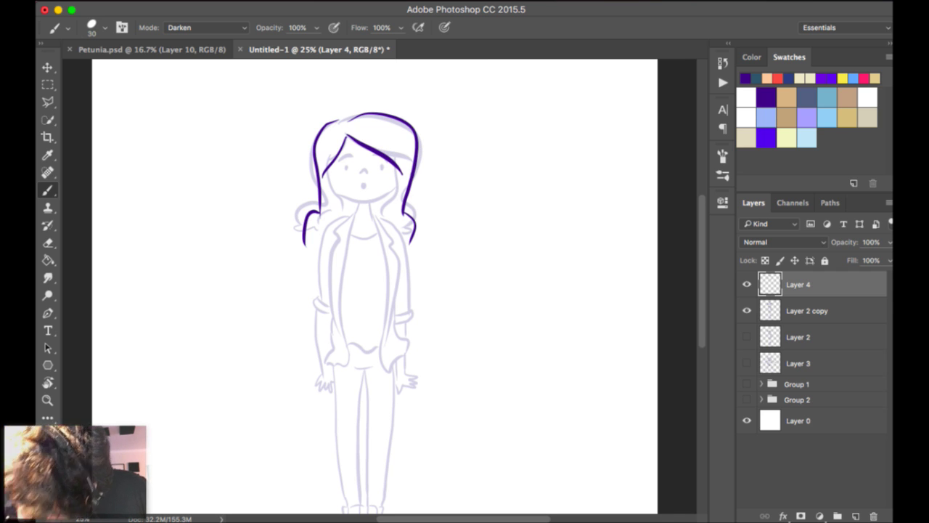
# Draw the inner hair strands at both sides of the face, the chin curve and the neck.
pyautogui.press('super+equal')
pyautogui.moveTo(311, 128); pyautogui.dragTo(324, 182)
pyautogui.moveTo(403, 128); pyautogui.dragTo(398, 175)
pyautogui.moveTo(327, 161)
pyautogui.mouseDown()
pyautogui.moveTo(372, 169)
pyautogui.moveTo(394, 156)
pyautogui.moveTo(382, 160)
pyautogui.mouseUp()
pyautogui.press('super+z')
pyautogui.press('super+z')
pyautogui.moveTo(325, 163); pyautogui.dragTo(392, 160)
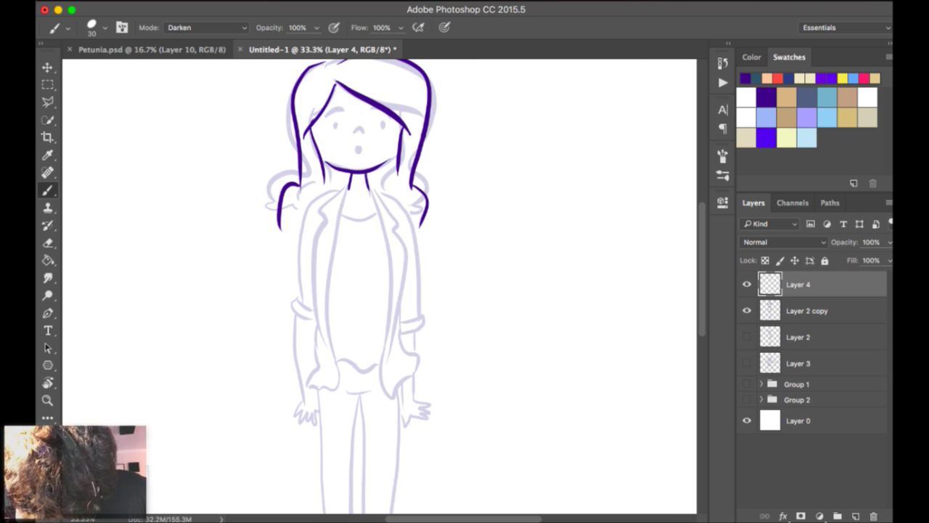
# Draw the jacket front and lapel on the viewer's left, with a sleeve angled away from the body and its cuff.
pyautogui.moveTo(348, 182); pyautogui.dragTo(332, 363)
pyautogui.moveTo(340, 194)
pyautogui.mouseDown()
pyautogui.moveTo(312, 248)
pyautogui.moveTo(321, 361)
pyautogui.mouseUp()
pyautogui.moveTo(333, 192); pyautogui.dragTo(275, 279)
pyautogui.press('super+z')
pyautogui.moveTo(337, 192); pyautogui.dragTo(280, 287)
pyautogui.press('super+z')
pyautogui.moveTo(338, 190)
pyautogui.mouseDown()
pyautogui.moveTo(273, 285)
pyautogui.moveTo(305, 307)
pyautogui.moveTo(295, 301)
pyautogui.moveTo(284, 311)
pyautogui.moveTo(294, 303)
pyautogui.mouseUp()
pyautogui.press('super+z')
pyautogui.moveTo(311, 256); pyautogui.dragTo(289, 302)
# Draw the forearm and spread-fingered hand below the cuff on the viewer's left.
pyautogui.moveTo(413, 77); pyautogui.dragTo(439, 1)
pyautogui.moveTo(290, 194); pyautogui.dragTo(262, 273)
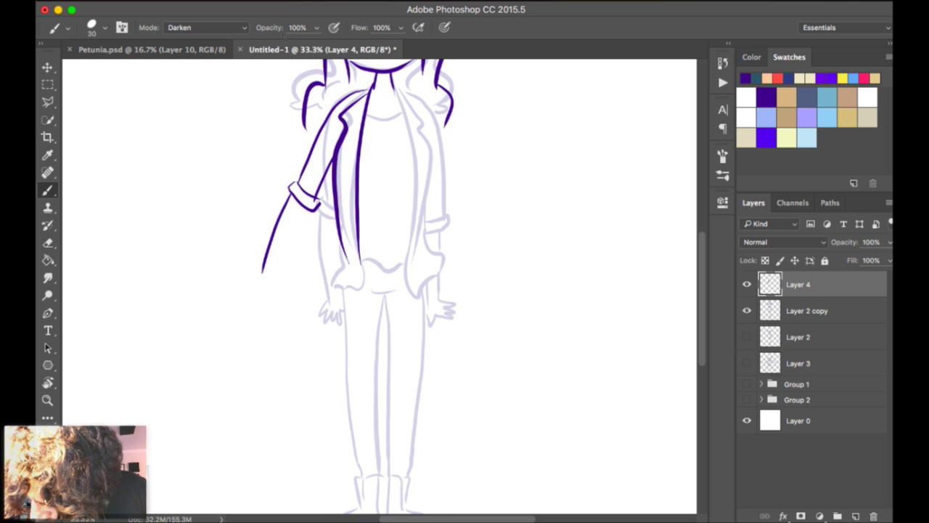
pyautogui.moveTo(308, 211); pyautogui.dragTo(285, 280)
pyautogui.press('super+z')
pyautogui.moveTo(308, 210)
pyautogui.mouseDown()
pyautogui.moveTo(276, 279)
pyautogui.moveTo(244, 279)
pyautogui.moveTo(271, 293)
pyautogui.moveTo(282, 280)
pyautogui.mouseUp()
pyautogui.scroll(4, 455, 63)
pyautogui.hscroll(5, 454, 62)
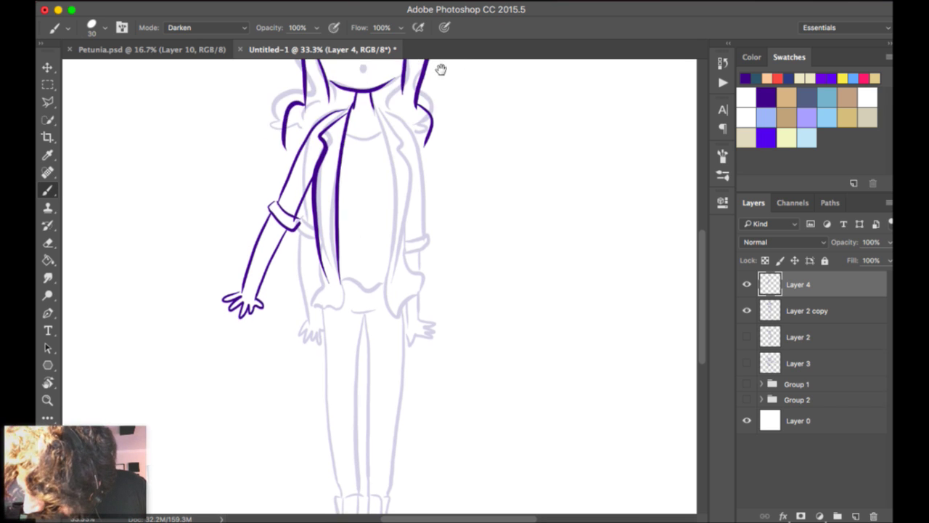
# Draw the jacket front and lapel on the viewer's right, plus the angled arm with its cuff and hand.
pyautogui.moveTo(241, 213); pyautogui.dragTo(260, 385)
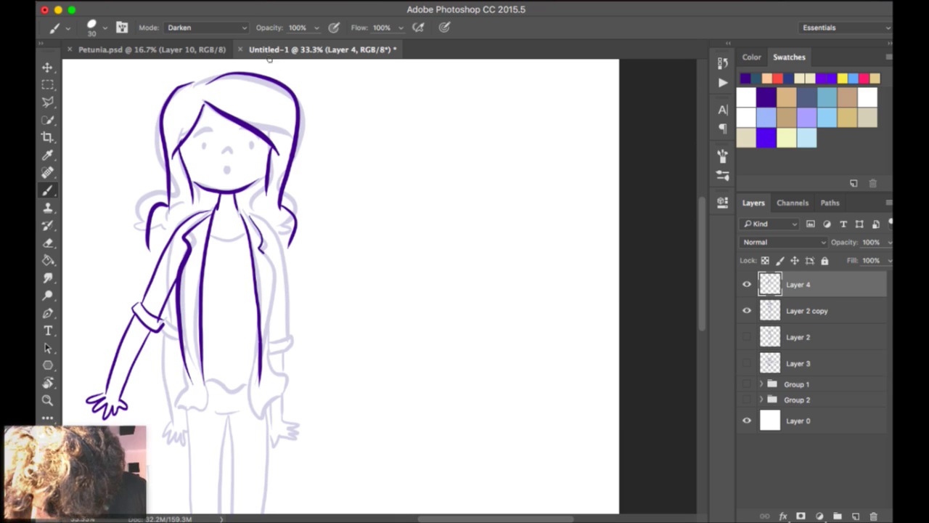
pyautogui.moveTo(260, 251); pyautogui.dragTo(269, 403)
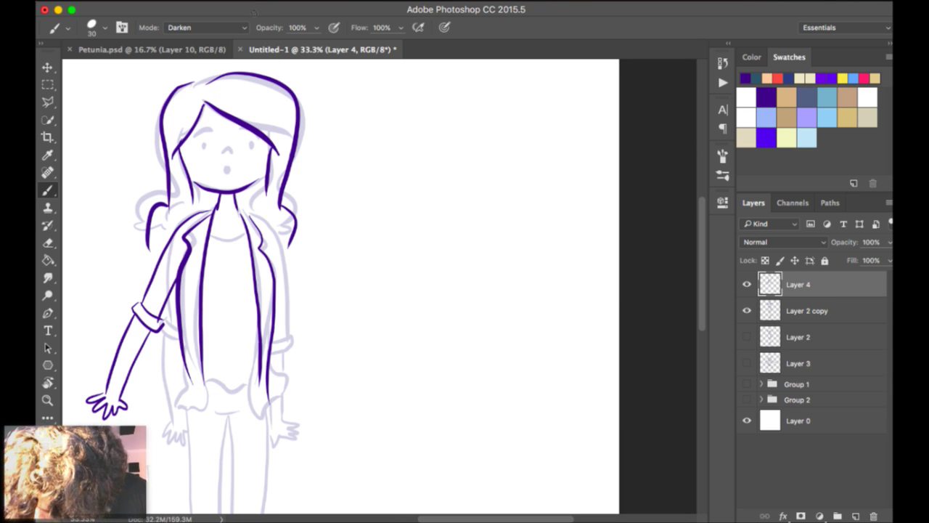
pyautogui.moveTo(267, 228); pyautogui.dragTo(308, 300)
pyautogui.press('super+z')
pyautogui.moveTo(252, 214); pyautogui.dragTo(315, 316)
pyautogui.moveTo(274, 282)
pyautogui.mouseDown()
pyautogui.moveTo(300, 334)
pyautogui.moveTo(327, 328)
pyautogui.mouseUp()
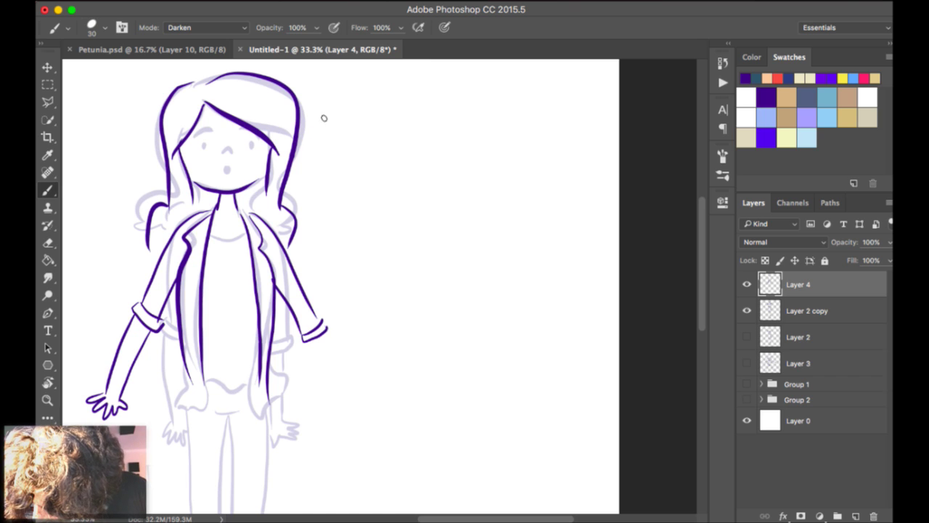
pyautogui.moveTo(347, 408); pyautogui.dragTo(330, 415)
pyautogui.moveTo(327, 334)
pyautogui.mouseDown()
pyautogui.moveTo(369, 406)
pyautogui.moveTo(349, 411)
pyautogui.mouseUp()
# Draw the flared jacket hems on both sides and the shirt's wavy bottom edge between them.
pyautogui.moveTo(440, 417); pyautogui.dragTo(472, 206)
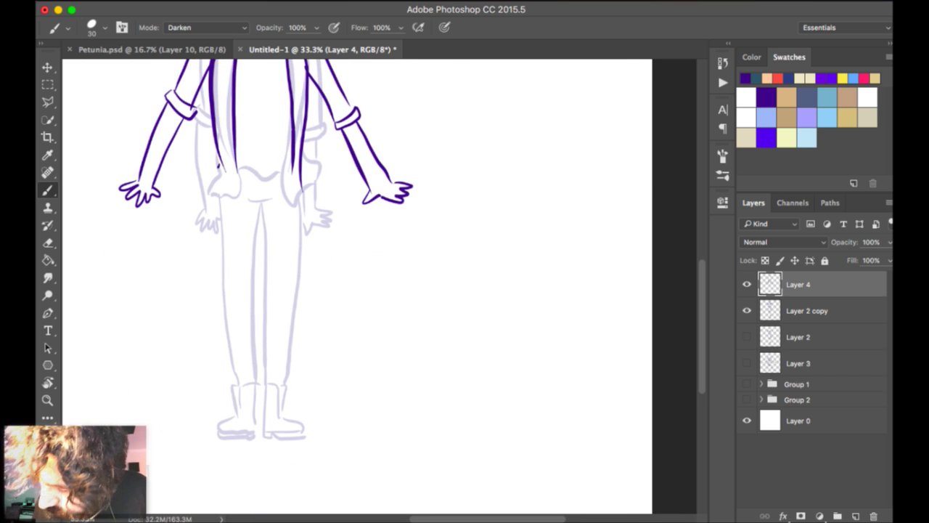
pyautogui.moveTo(217, 166); pyautogui.dragTo(238, 196)
pyautogui.moveTo(293, 150); pyautogui.dragTo(318, 187)
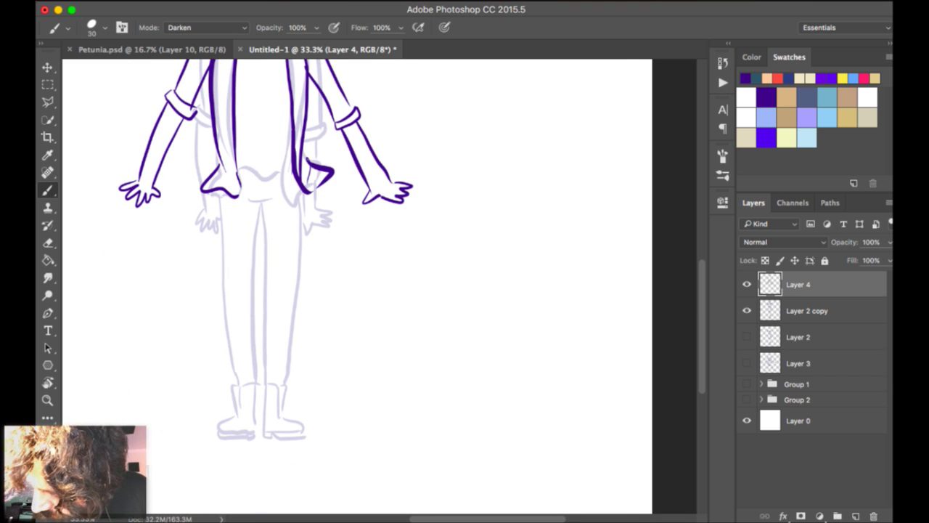
pyautogui.moveTo(236, 170); pyautogui.dragTo(283, 173)
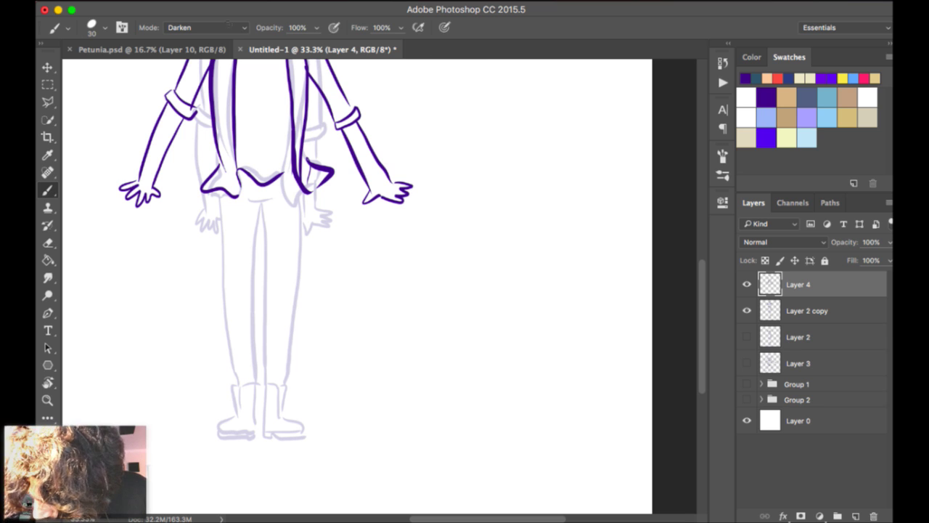
# Draw the outer and inner lines of the leg on the viewer's left, stepping outward from the body.
pyautogui.moveTo(218, 198); pyautogui.dragTo(238, 383)
pyautogui.hotkey('ctrl', 'z')
pyautogui.moveTo(209, 190); pyautogui.dragTo(212, 376)
pyautogui.hotkey('ctrl', 'z')
pyautogui.moveTo(211, 220); pyautogui.dragTo(195, 356)
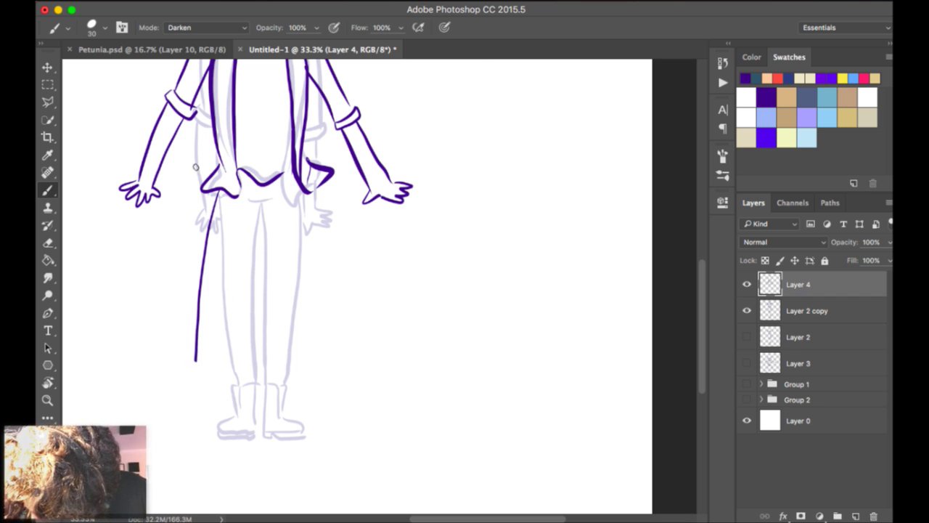
pyautogui.moveTo(254, 202)
pyautogui.mouseDown()
pyautogui.moveTo(227, 293)
pyautogui.moveTo(219, 364)
pyautogui.moveTo(259, 217)
pyautogui.moveTo(221, 376)
pyautogui.mouseUp()
pyautogui.hotkey('ctrl', 'z')
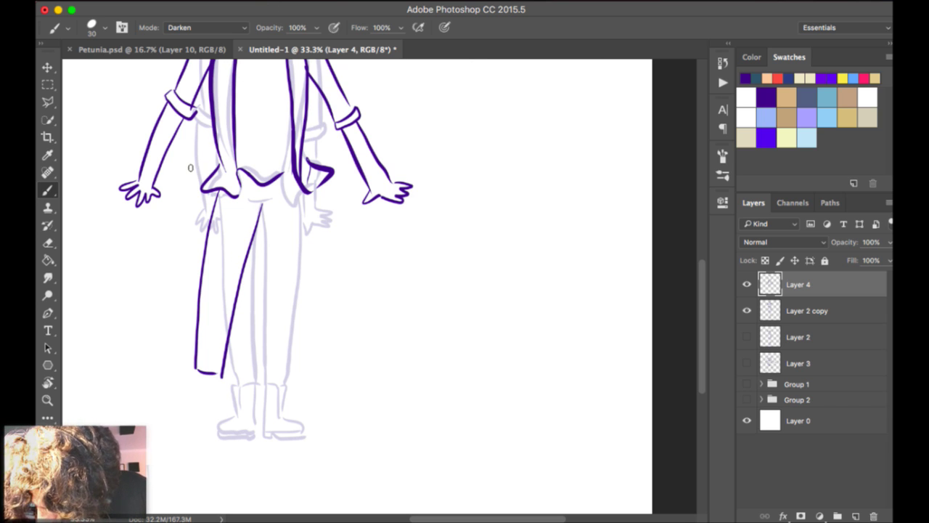
pyautogui.moveTo(243, 122); pyautogui.dragTo(226, 151)
pyautogui.hotkey('ctrl', 'z')
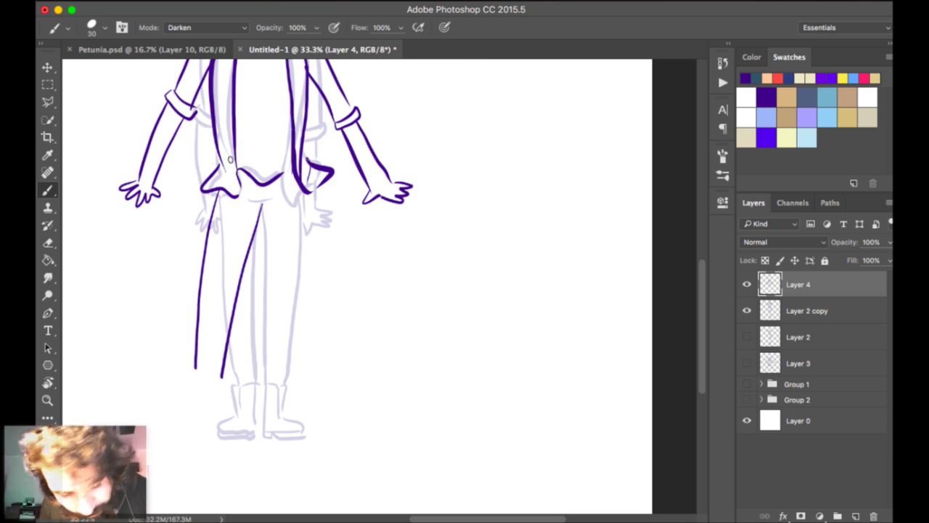
# Draw the boot on the viewer's left with its toe pointing outward and a sole along the bottom.
pyautogui.moveTo(209, 375); pyautogui.dragTo(190, 404)
pyautogui.press('super+z')
pyautogui.hotkey('ctrl', 'z')
pyautogui.moveTo(194, 367)
pyautogui.mouseDown()
pyautogui.moveTo(187, 426)
pyautogui.moveTo(203, 415)
pyautogui.moveTo(157, 419)
pyautogui.moveTo(206, 412)
pyautogui.mouseUp()
pyautogui.press('super+z')
pyautogui.moveTo(222, 376); pyautogui.dragTo(212, 411)
pyautogui.moveTo(161, 434); pyautogui.dragTo(215, 414)
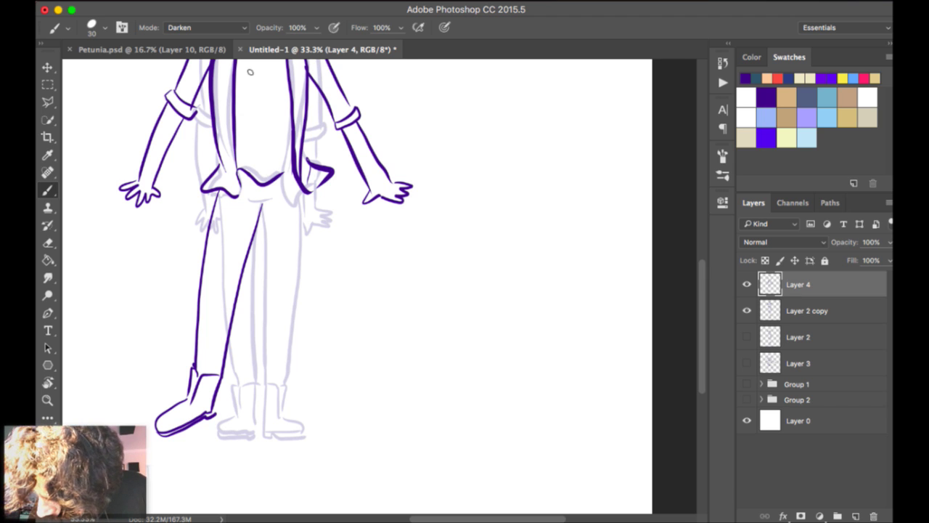
# Erase the outer line of the leg on the viewer's left and redraw it from hem to boot.
pyautogui.press('e')
pyautogui.moveTo(216, 200); pyautogui.dragTo(197, 331)
pyautogui.press('b')
pyautogui.moveTo(219, 193); pyautogui.dragTo(202, 375)
# Draw the leg on the viewer's right angled outward, with its boot and sole.
pyautogui.moveTo(266, 204); pyautogui.dragTo(313, 375)
pyautogui.moveTo(298, 183); pyautogui.dragTo(344, 378)
pyautogui.press('super+z')
pyautogui.moveTo(298, 186); pyautogui.dragTo(348, 405)
pyautogui.moveTo(314, 376)
pyautogui.mouseDown()
pyautogui.moveTo(331, 411)
pyautogui.moveTo(364, 416)
pyautogui.mouseUp()
pyautogui.moveTo(342, 366)
pyautogui.mouseDown()
pyautogui.moveTo(357, 412)
pyautogui.moveTo(392, 427)
pyautogui.mouseUp()
pyautogui.moveTo(354, 398); pyautogui.dragTo(393, 427)
# Draw both arched eyebrows on the in-between pose's face on Layer 4.
pyautogui.press('super+minus')
pyautogui.press('super+minus')
pyautogui.press('super+plus')
pyautogui.moveTo(463, 54); pyautogui.dragTo(482, 54)
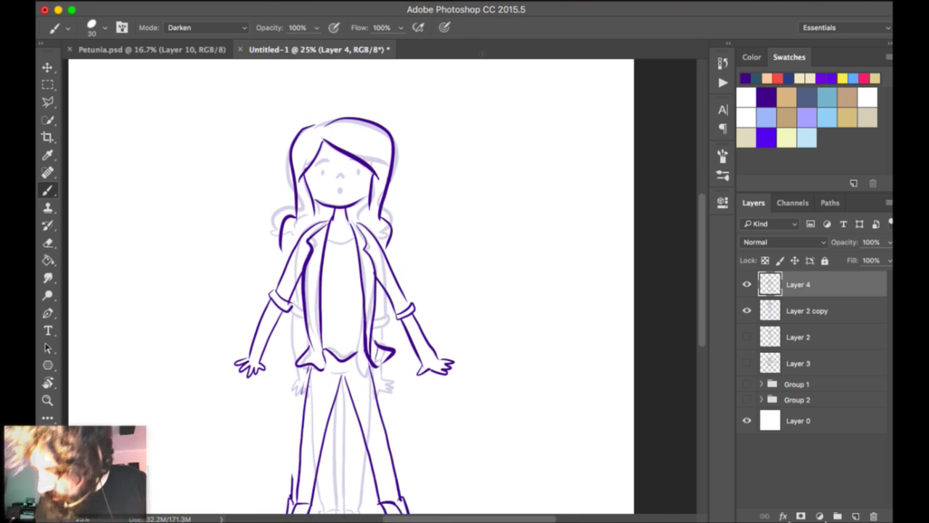
pyautogui.press('super+plus')
pyautogui.scroll(10, 436, 49)
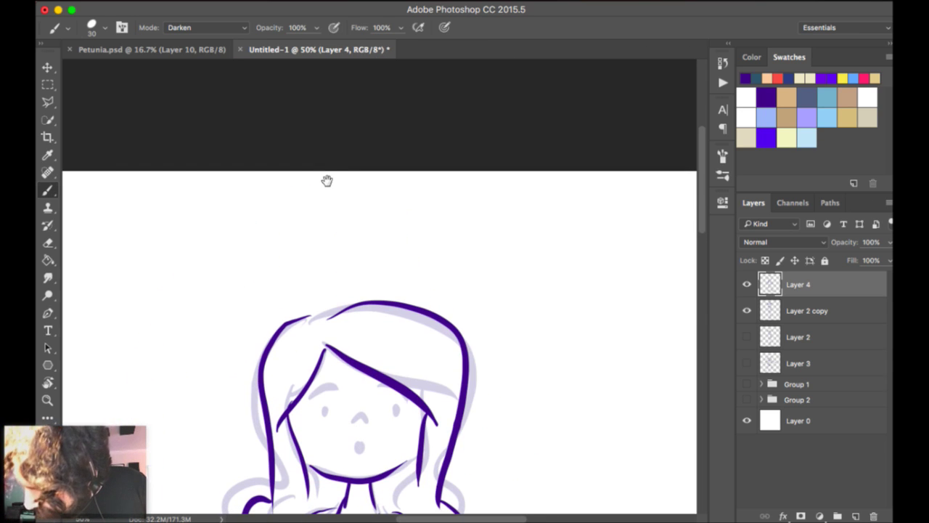
pyautogui.moveTo(334, 385); pyautogui.dragTo(402, 383)
# Draw closed curved eyes, a small pointed nose and a filled open mouth over the faded face.
pyautogui.click(326, 412)
pyautogui.click(394, 409)
pyautogui.press('super+alt+z')
pyautogui.press('super+alt+z')
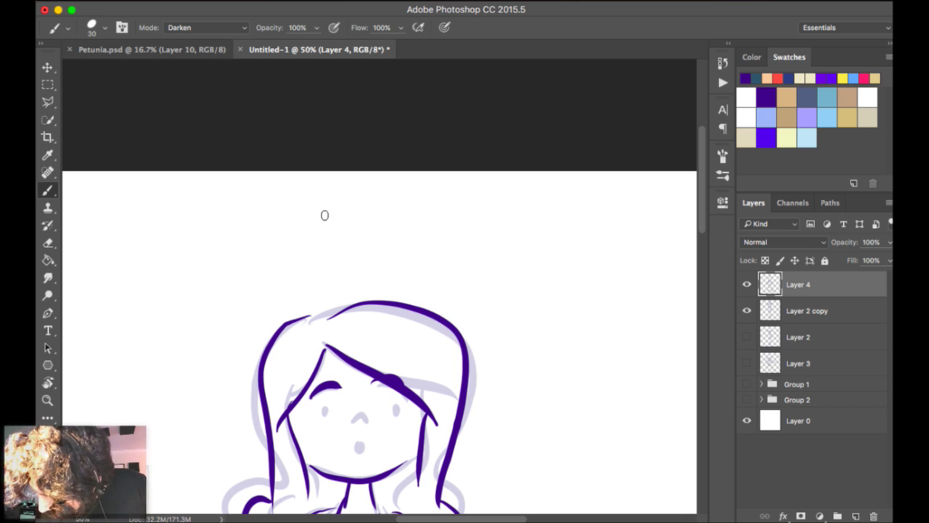
pyautogui.moveTo(320, 416)
pyautogui.mouseDown()
pyautogui.moveTo(399, 412)
pyautogui.moveTo(368, 421)
pyautogui.moveTo(365, 444)
pyautogui.mouseUp()
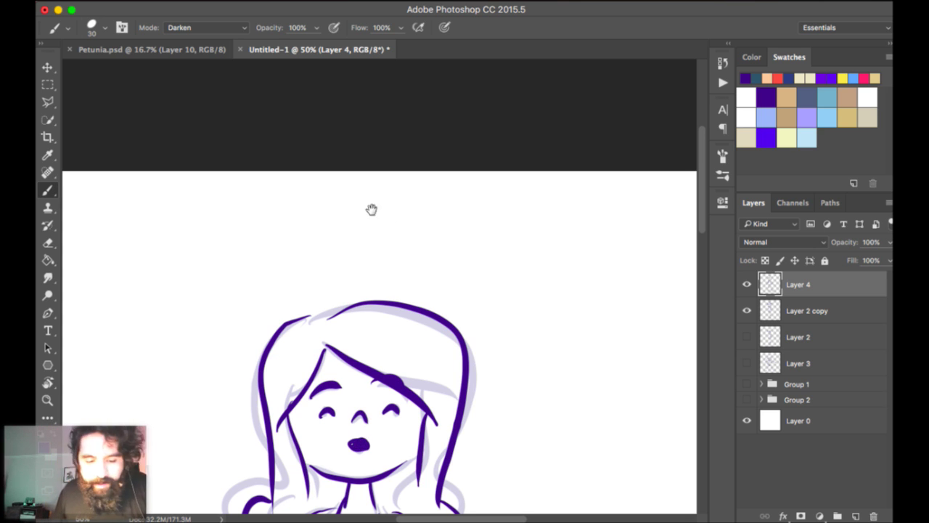
# Draw the shirt's curved neckline between the jacket lapels.
pyautogui.press('super+minus')
pyautogui.press('super+minus')
pyautogui.moveTo(372, 213); pyautogui.dragTo(355, 52)
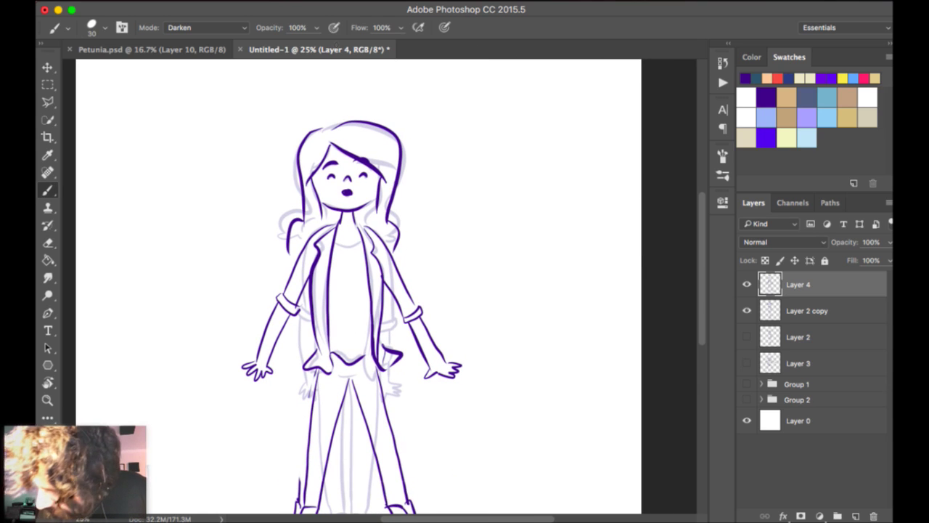
pyautogui.moveTo(499, 169); pyautogui.dragTo(480, 13)
pyautogui.press('super+minus')
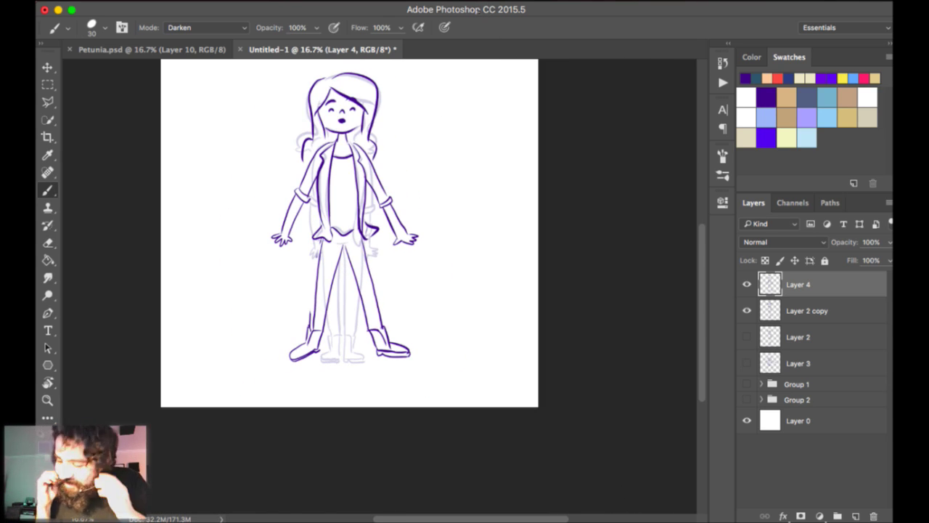
# Delete the faded Layer 2 copy and show only Layer 3's spread-limb drawing on the white background.
pyautogui.hotkey('alt', '[')
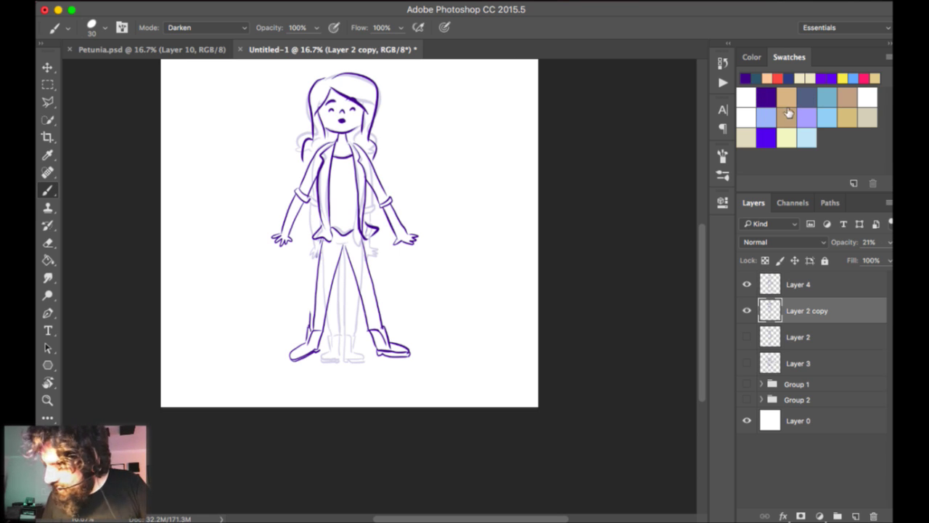
pyautogui.press('Delete')
pyautogui.click(746, 337)
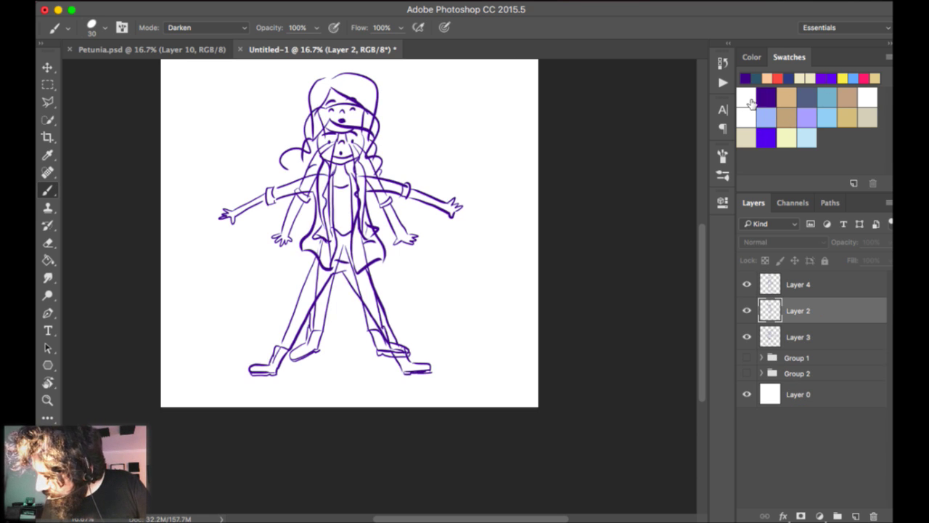
pyautogui.click(747, 310)
pyautogui.click(747, 284)
pyautogui.click(746, 310)
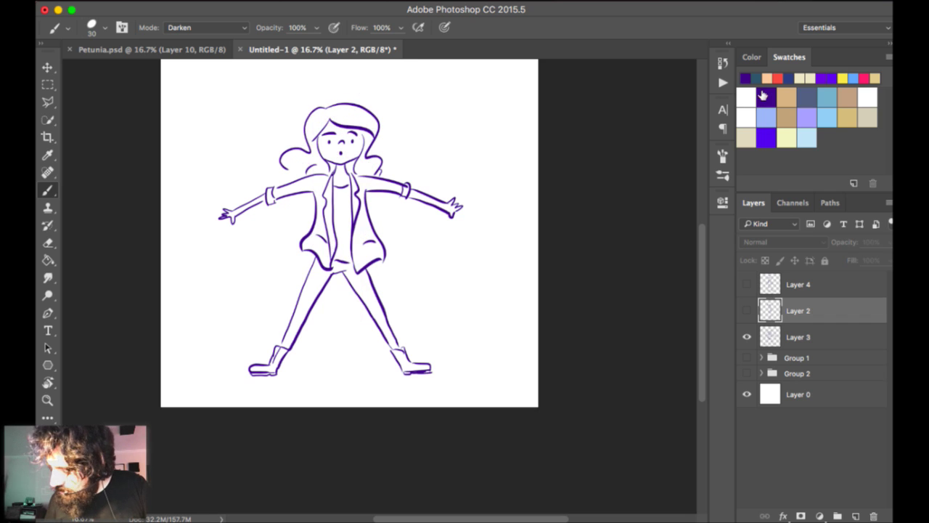
# Open the Timeline, create a frame animation and make its first frame show only Layer 2's standing pose.
pyautogui.click(461, 1)
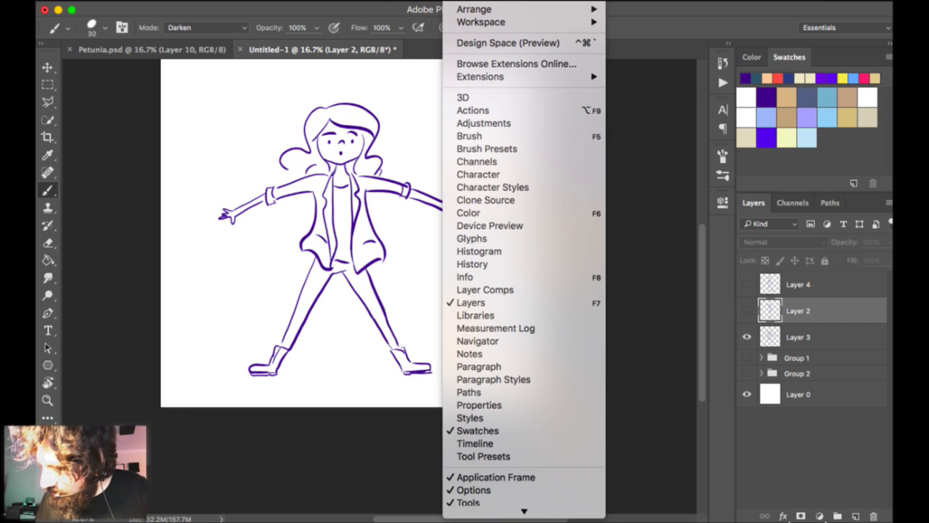
pyautogui.click(494, 443)
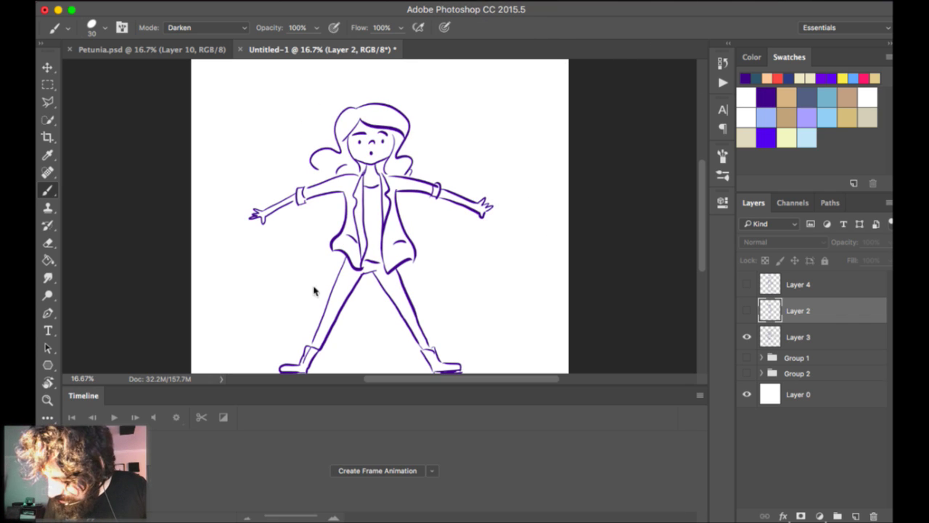
pyautogui.click(378, 470)
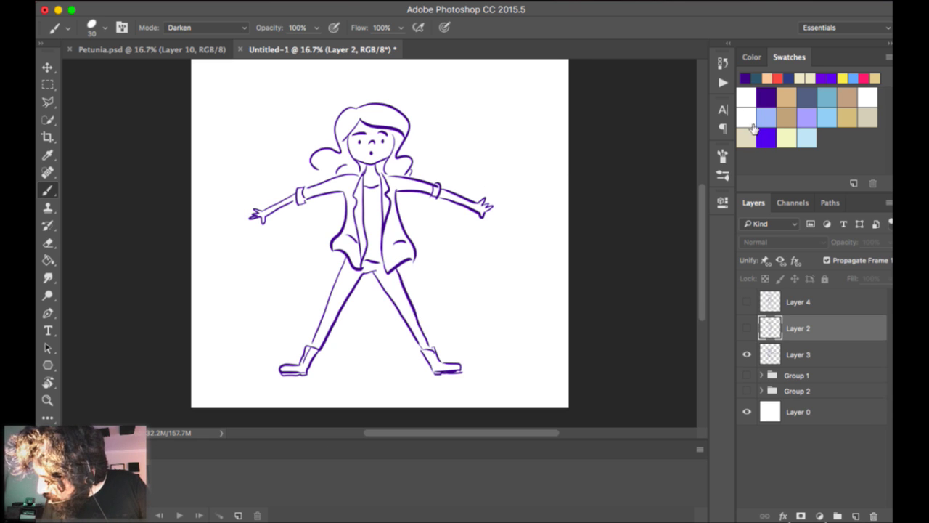
pyautogui.click(747, 328)
pyautogui.click(747, 354)
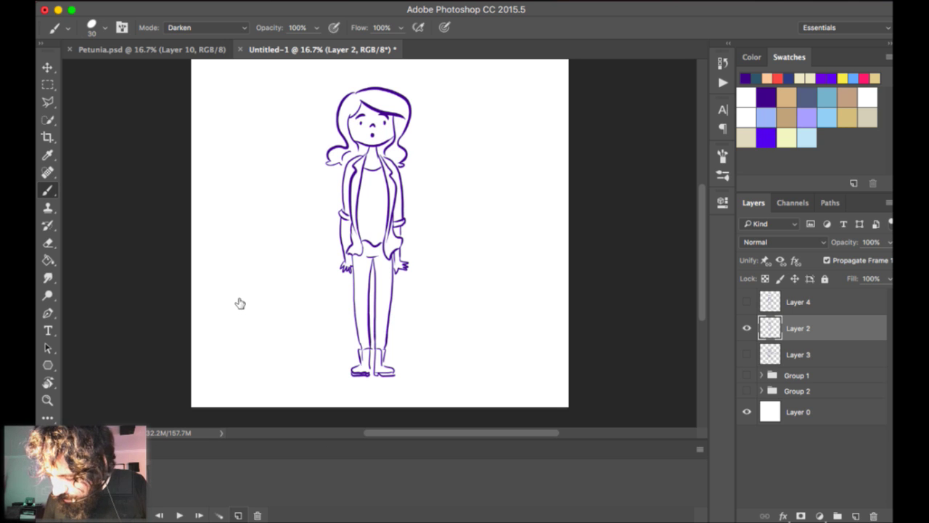
# Add a second animation frame showing only Layer 4's in-between pose.
pyautogui.click(747, 301)
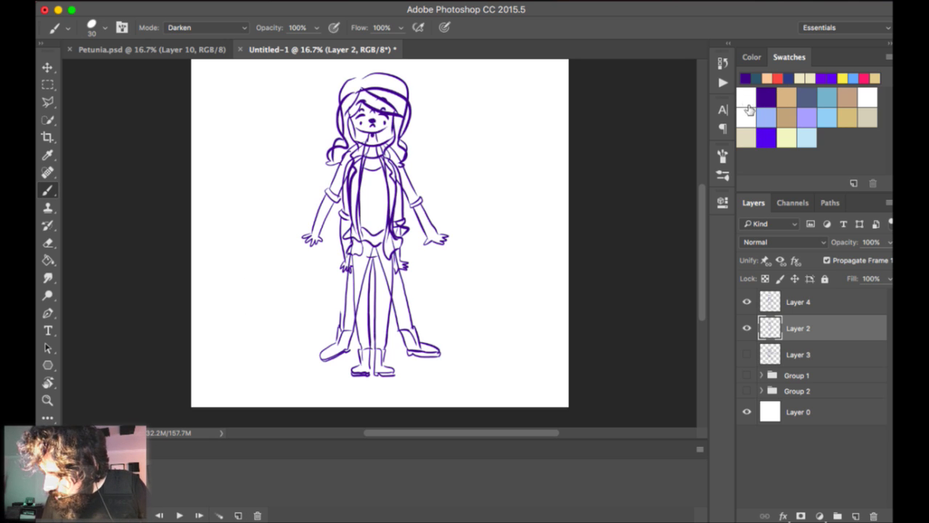
pyautogui.click(747, 327)
pyautogui.click(238, 515)
# Add a third animation frame showing only Layer 3's spread-limb pose, and check the frames one by one.
pyautogui.click(238, 516)
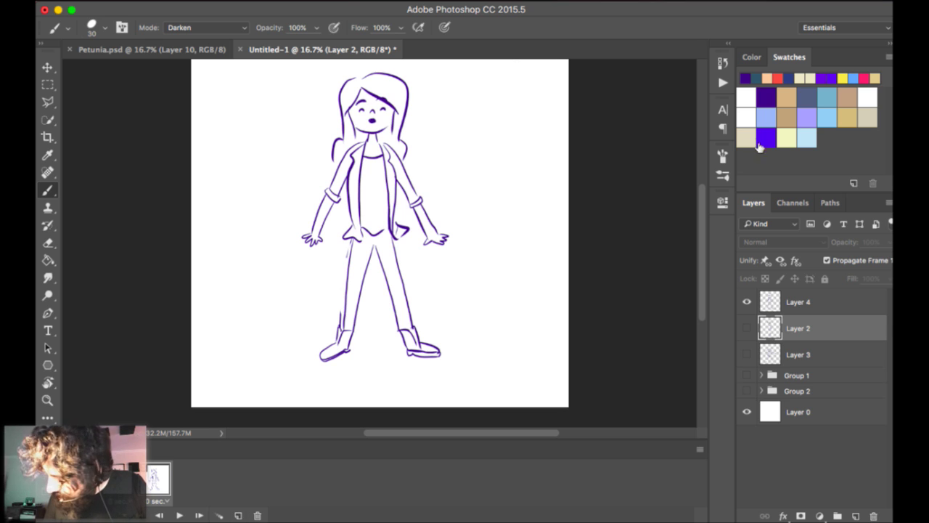
pyautogui.click(748, 354)
pyautogui.click(747, 302)
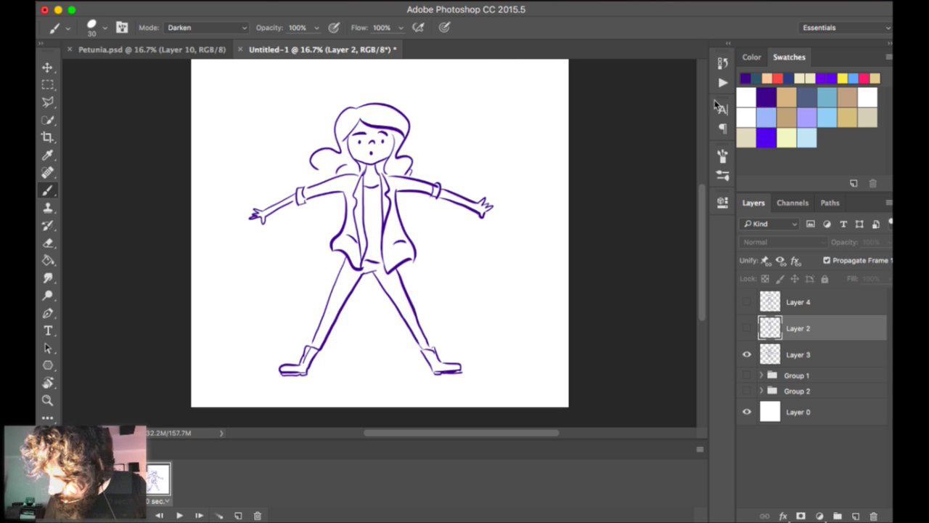
pyautogui.click(125, 479)
pyautogui.click(158, 479)
pyautogui.click(90, 479)
pyautogui.click(125, 479)
pyautogui.click(158, 479)
# Add a fourth animation frame showing only Layer 4's in-between pose and test the playback.
pyautogui.click(238, 515)
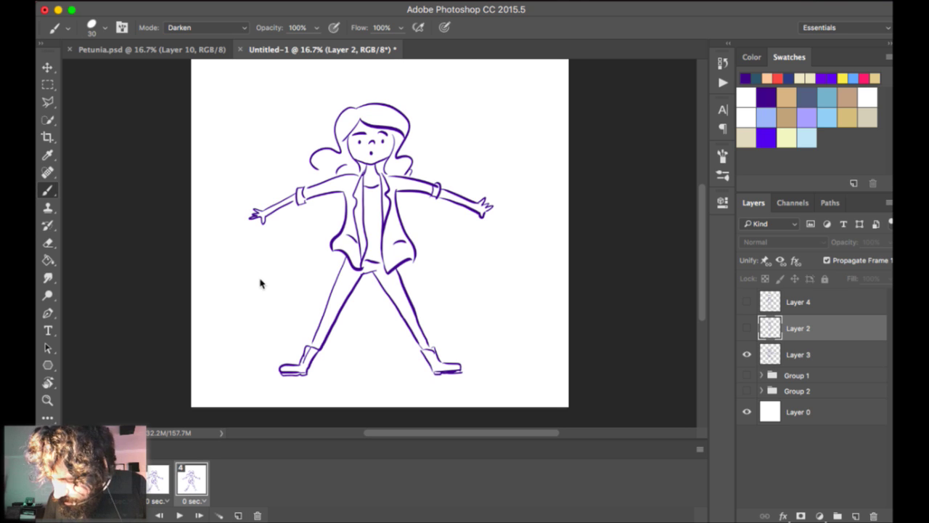
pyautogui.click(747, 302)
pyautogui.click(747, 355)
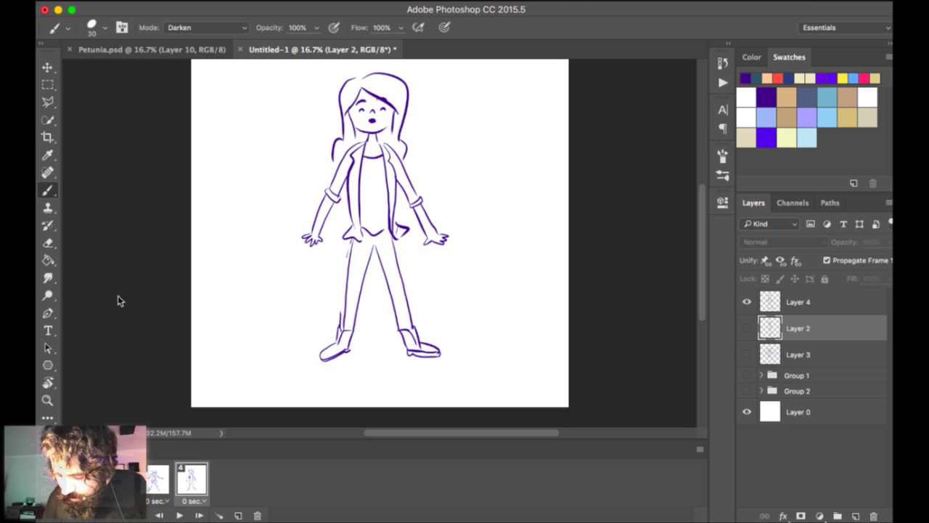
pyautogui.press('space')
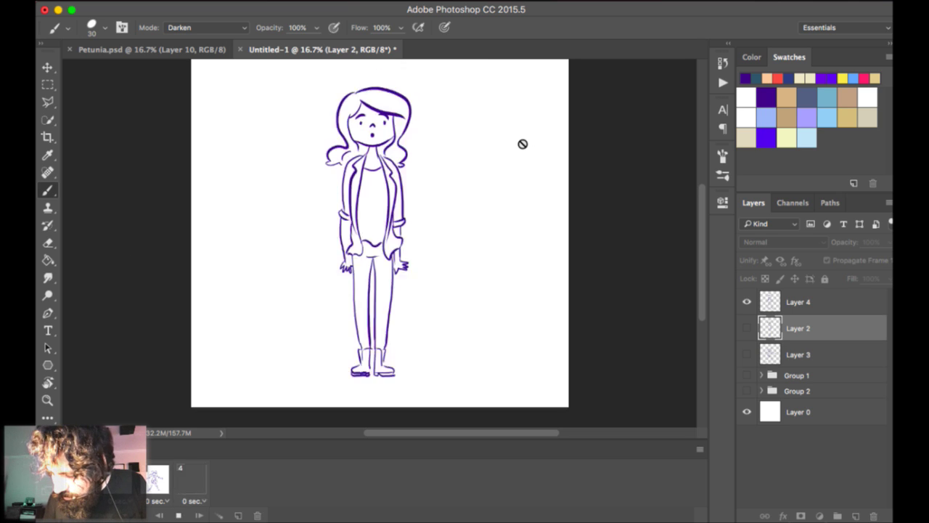
pyautogui.press('space')
# Set the delay of the animation frames to 0.2 seconds.
pyautogui.click(191, 480)
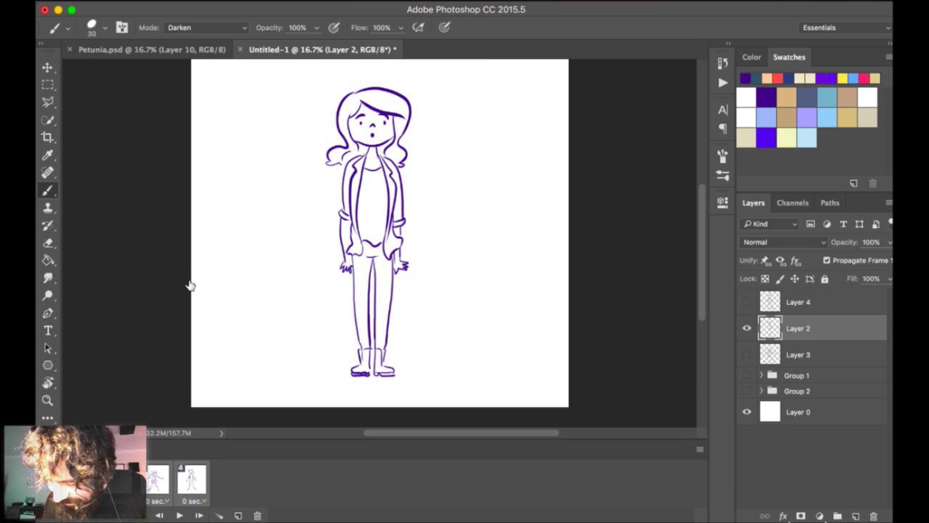
pyautogui.click(194, 500)
pyautogui.click(206, 413)
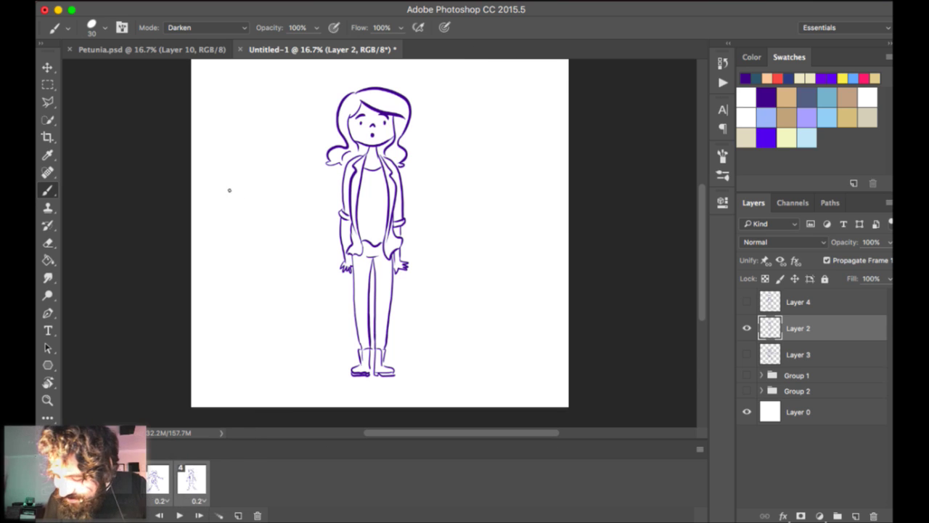
# Play the four-frame animation to examine the timing between poses, with the whole figure in view.
pyautogui.press('space')
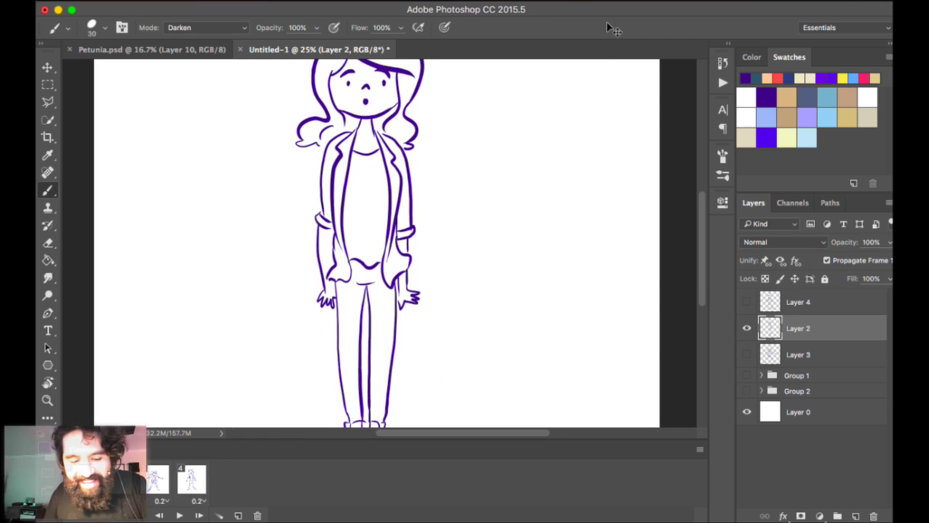
pyautogui.press('space')
pyautogui.scroll(1, 573, 66)
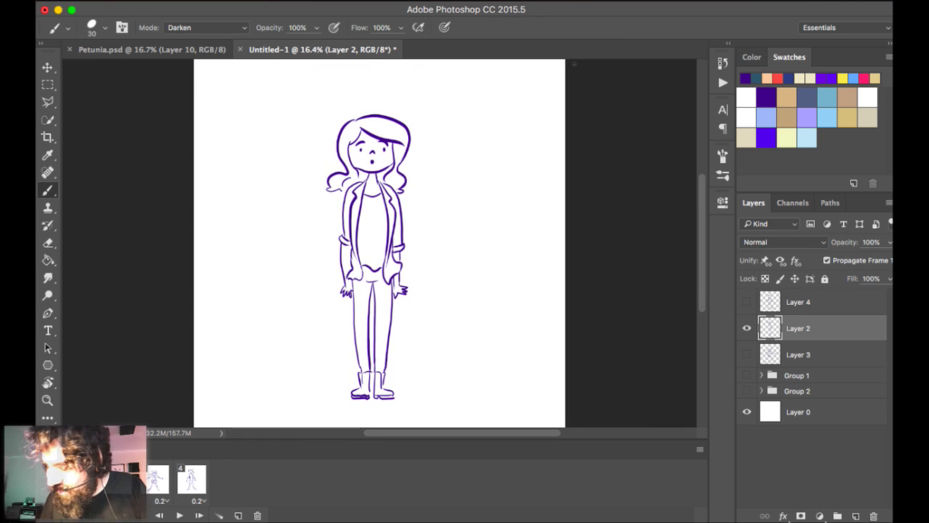
pyautogui.press('space')
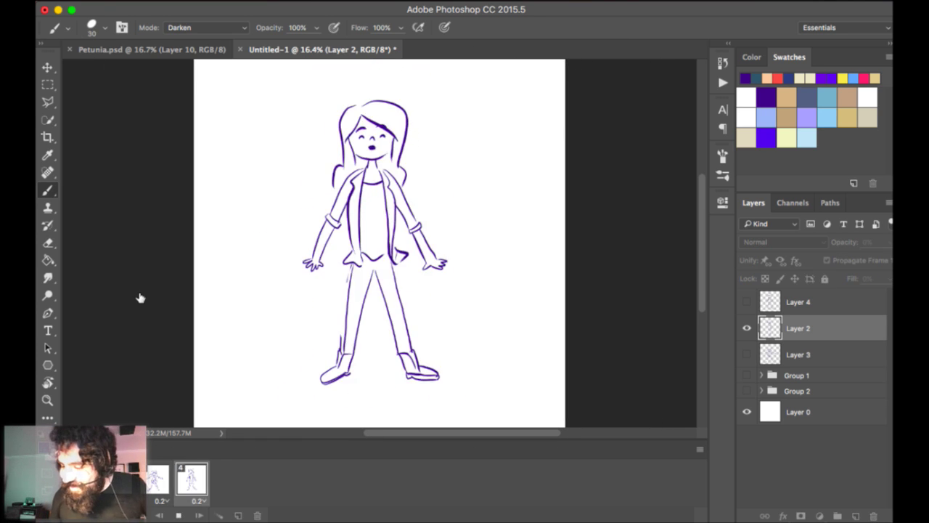
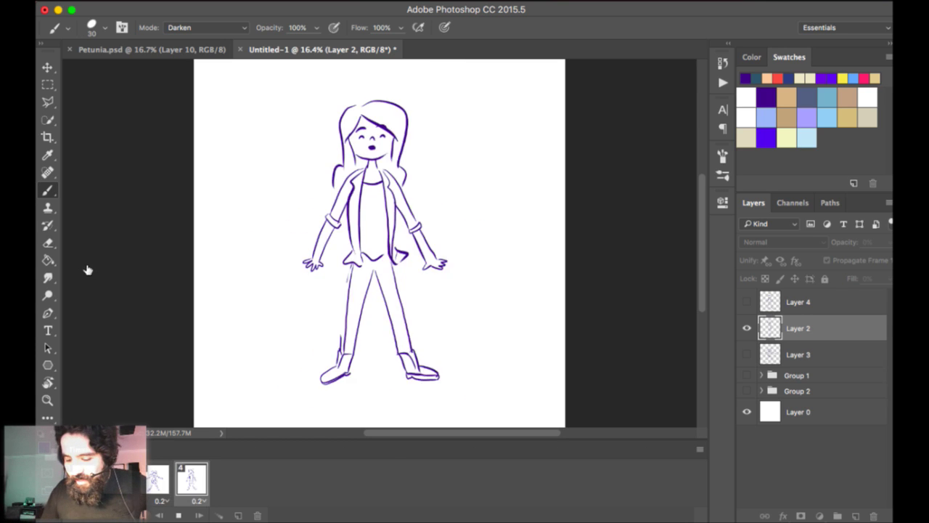
pyautogui.press('space')
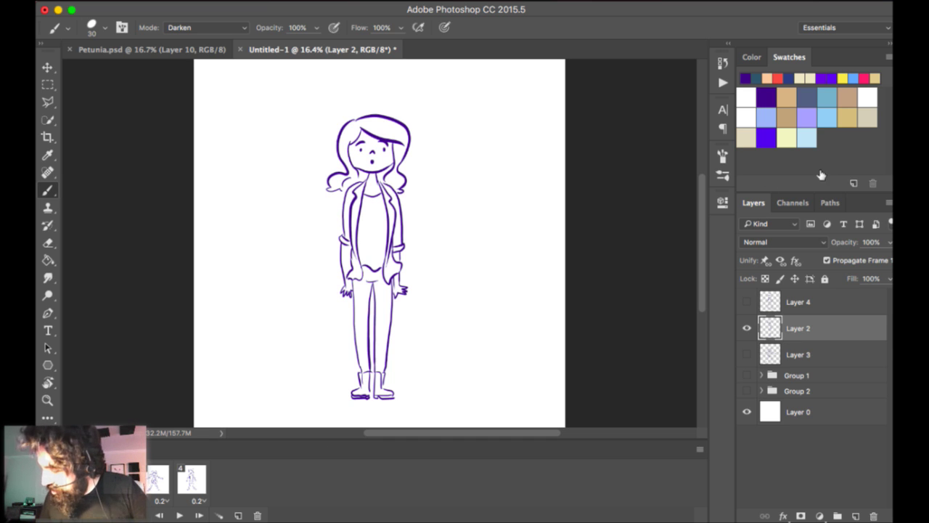
# Move Layer 2 with the standing pose below Layer 3 in the layer stack.
pyautogui.hotkey('alt', '[')
pyautogui.hotkey('alt', '[')
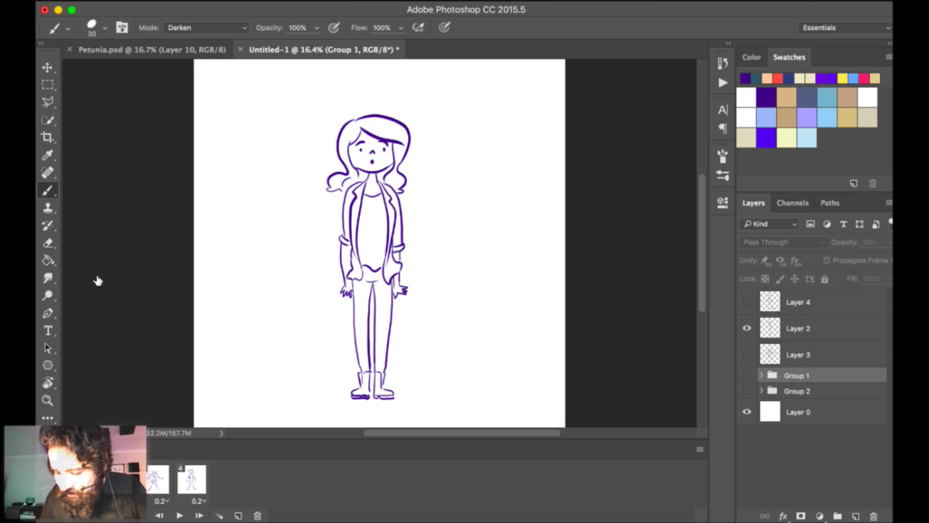
pyautogui.hotkey('alt', ']')
pyautogui.hotkey('alt', ']')
pyautogui.hotkey('ctrl', '[')
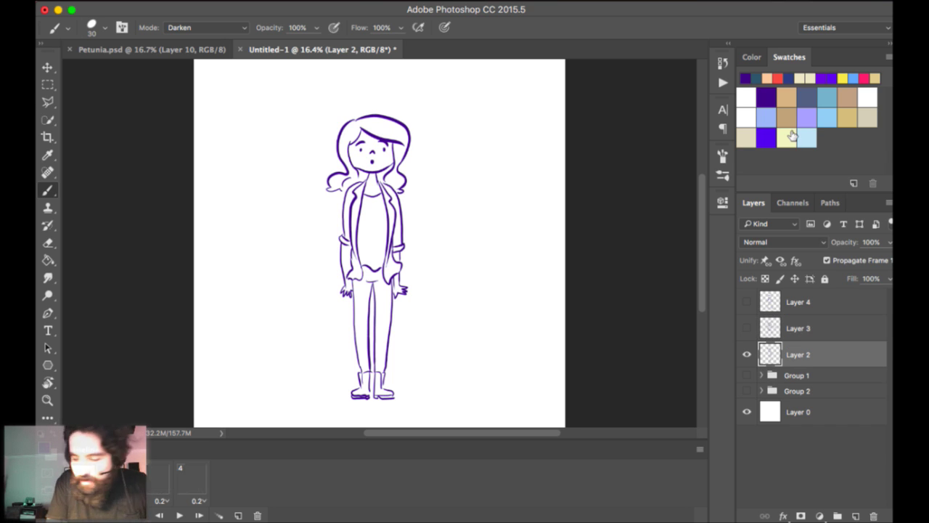
# Create a new empty layer between Layer 2 and Group 1.
pyautogui.hotkey('alt', '[')
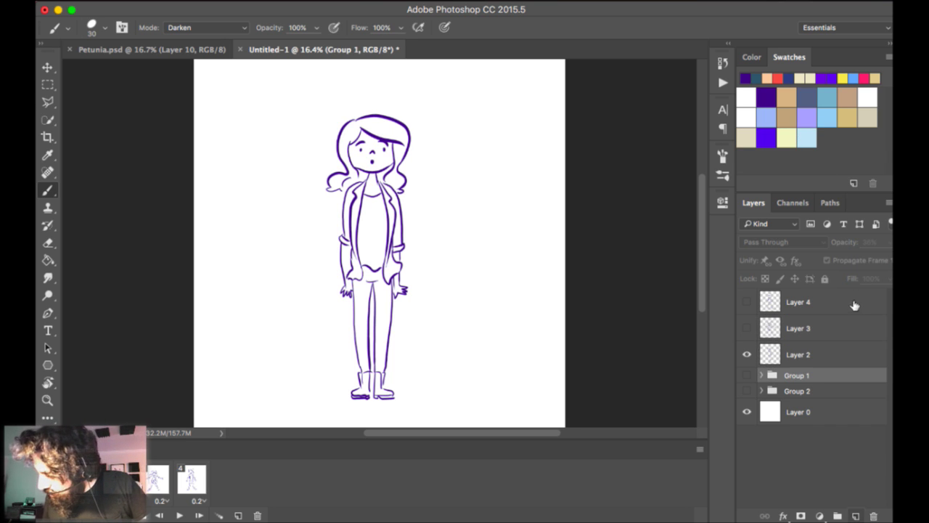
pyautogui.hotkey('ctrl', 'alt', 'shift', 'n')
pyautogui.press('super+plus')
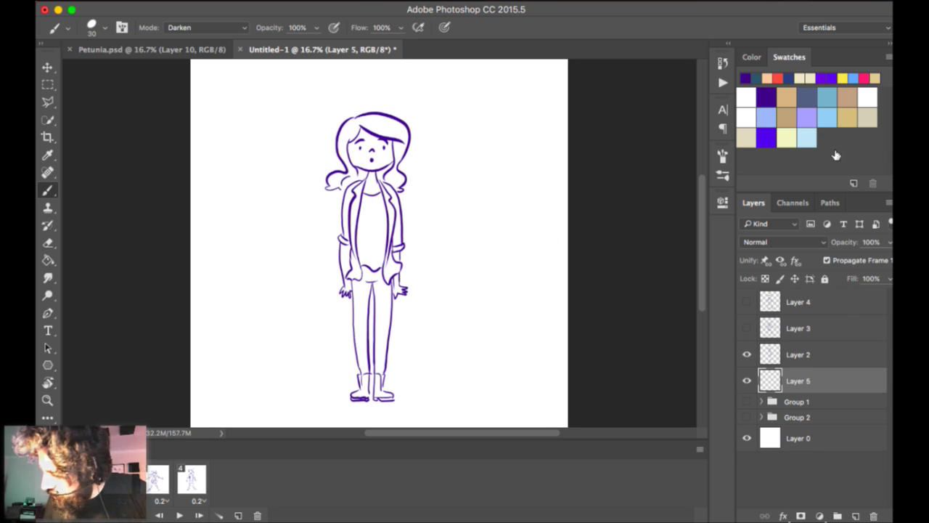
pyautogui.hotkey('ctrl', '+')
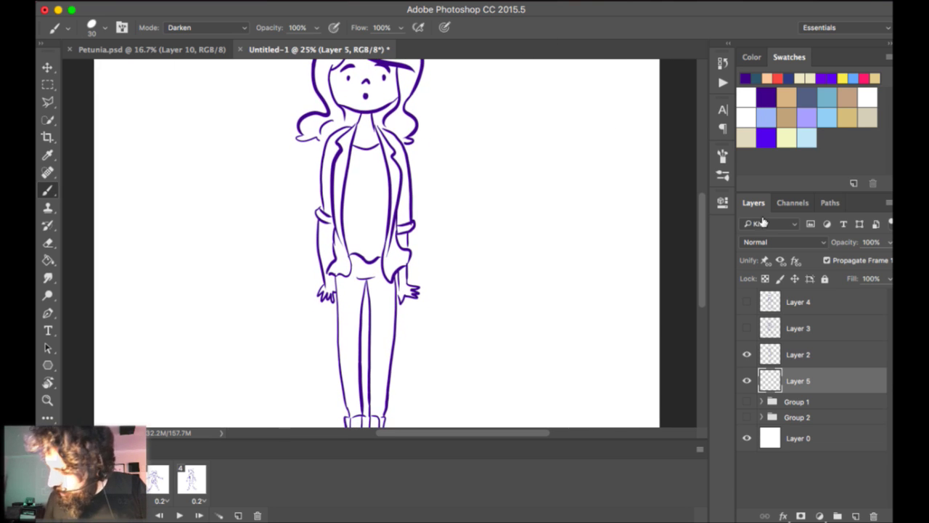
# Delete animation frames two through four and close the Timeline.
pyautogui.click(120, 479)
pyautogui.keyDown('shift'); pyautogui.click(193, 480); pyautogui.keyUp('shift')
pyautogui.click(257, 515)
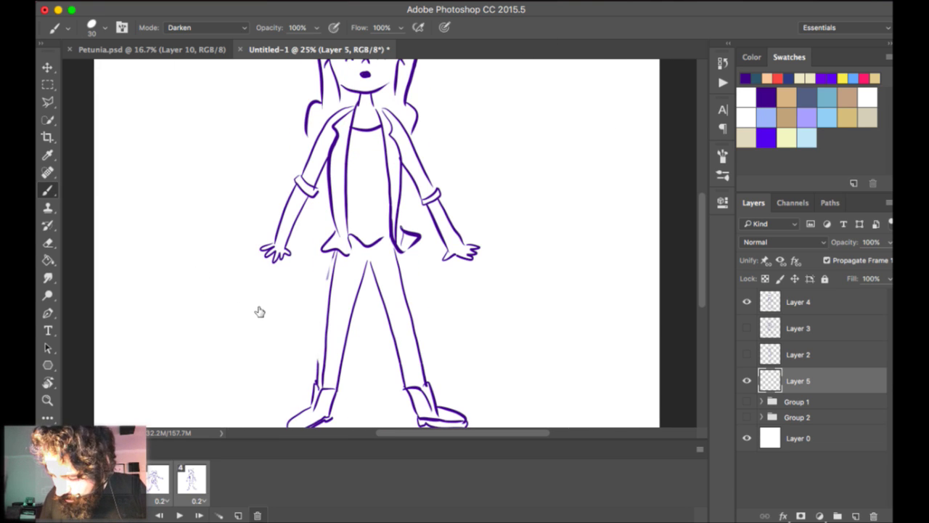
pyautogui.click(700, 449)
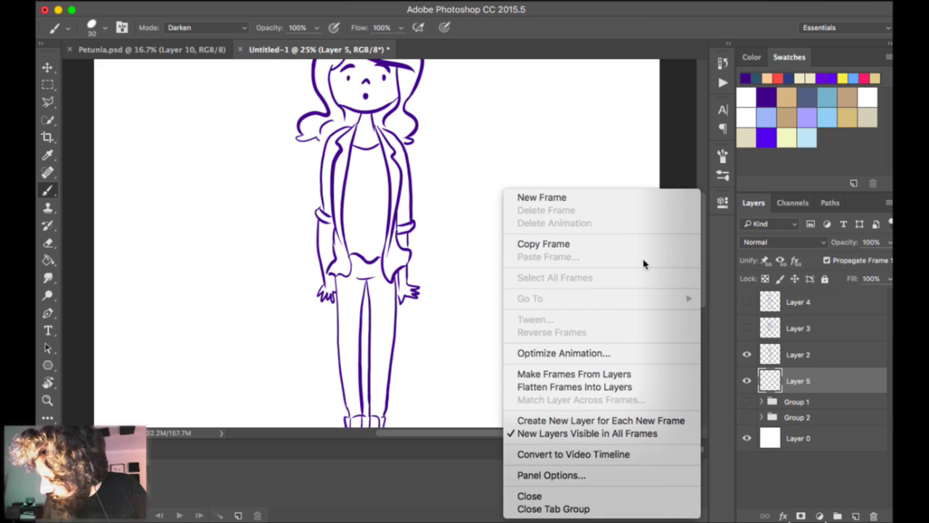
pyautogui.click(610, 496)
pyautogui.moveTo(557, 90); pyautogui.dragTo(553, 128)
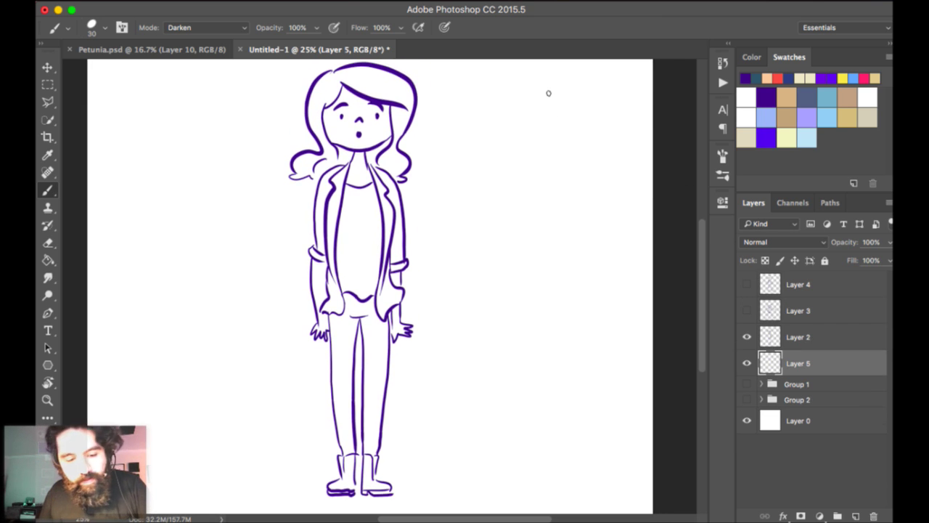
pyautogui.press('super+minus')
pyautogui.press('super+equal')
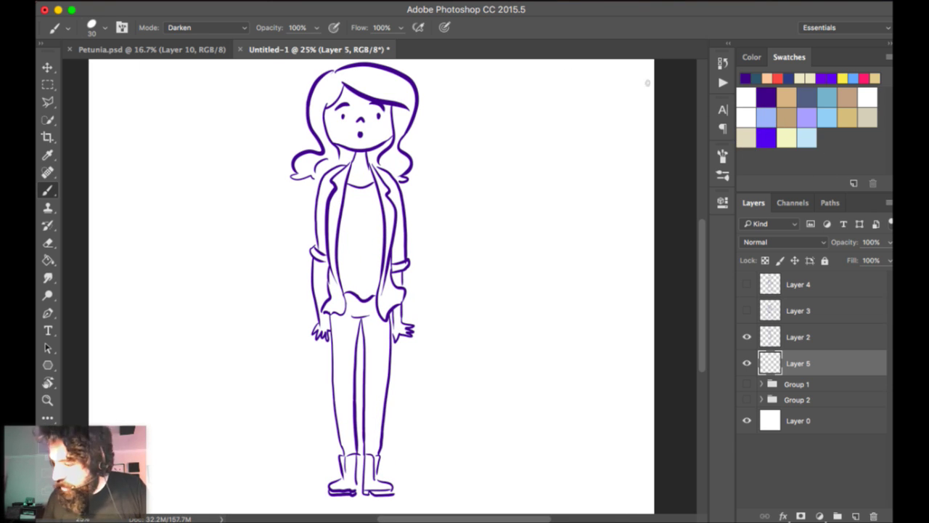
# Close the Petunia.psd document and open characters.psd from the assets folder.
pyautogui.click(152, 49)
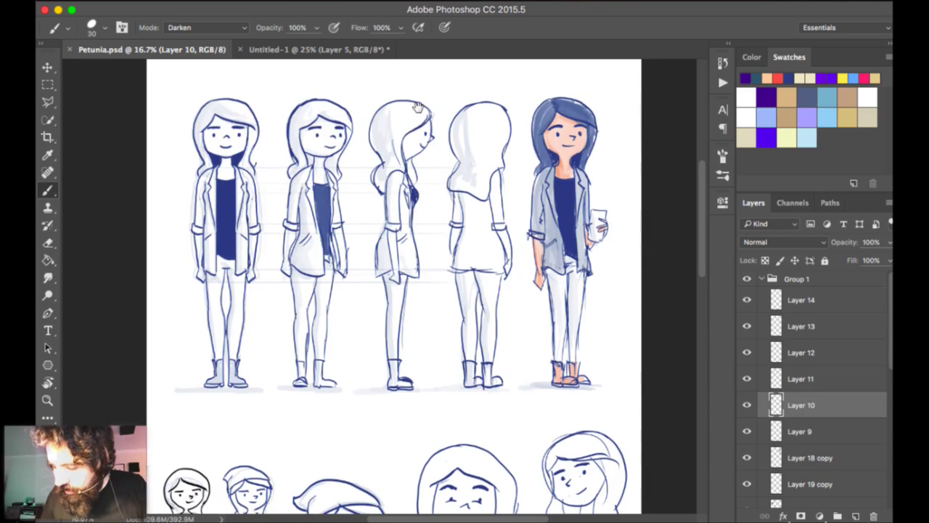
pyautogui.scroll(-1, 439, 84)
pyautogui.press('super+w')
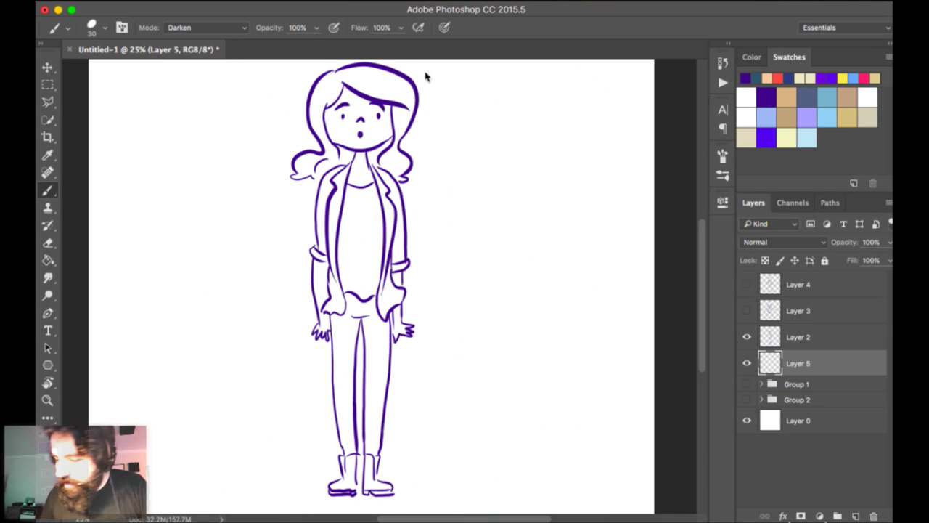
pyautogui.press('super+o')
pyautogui.press('Down')
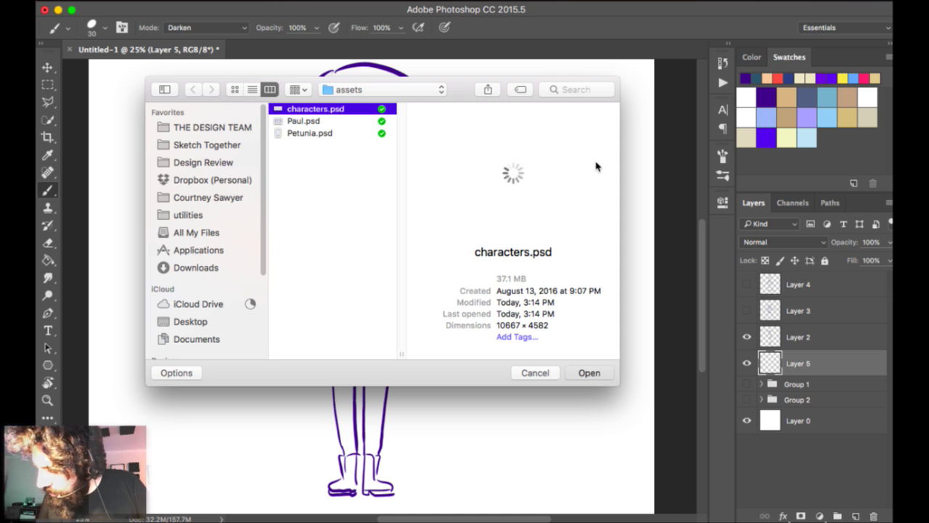
pyautogui.press('Return')
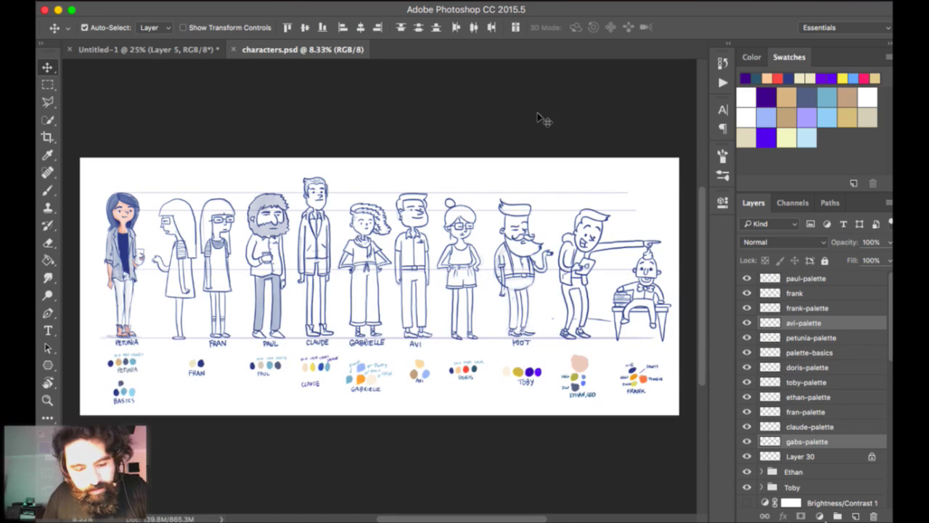
# Copy the petunia-palette layer from characters.psd into Untitled-1, placing its color dots beside the standing figure's head.
pyautogui.press('super+plus')
pyautogui.press('super+plus')
pyautogui.press('super+plus')
pyautogui.moveTo(182, 203); pyautogui.dragTo(639, 120)
pyautogui.moveTo(124, 161); pyautogui.dragTo(415, 98)
pyautogui.moveTo(441, 138); pyautogui.dragTo(490, 120)
pyautogui.press('super+z')
pyautogui.moveTo(455, 341); pyautogui.dragTo(149, 49)
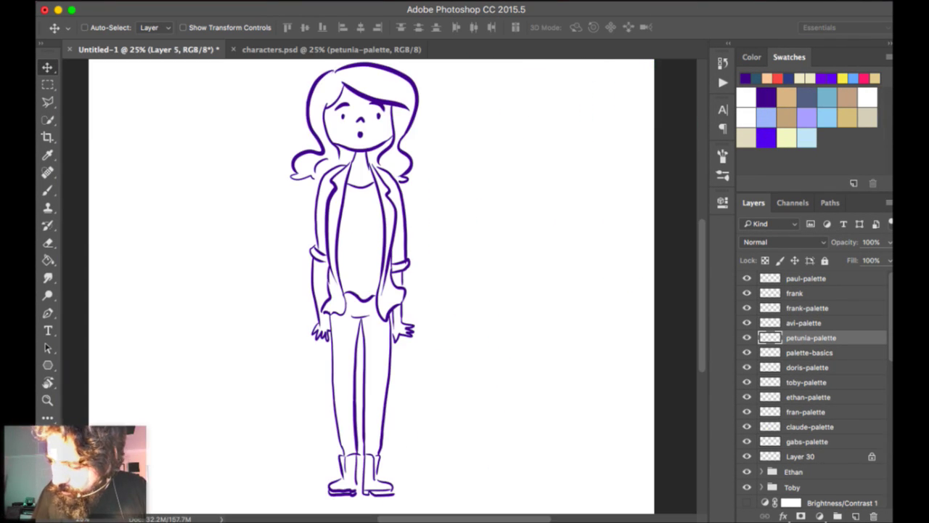
pyautogui.moveTo(292, 27); pyautogui.dragTo(213, 117)
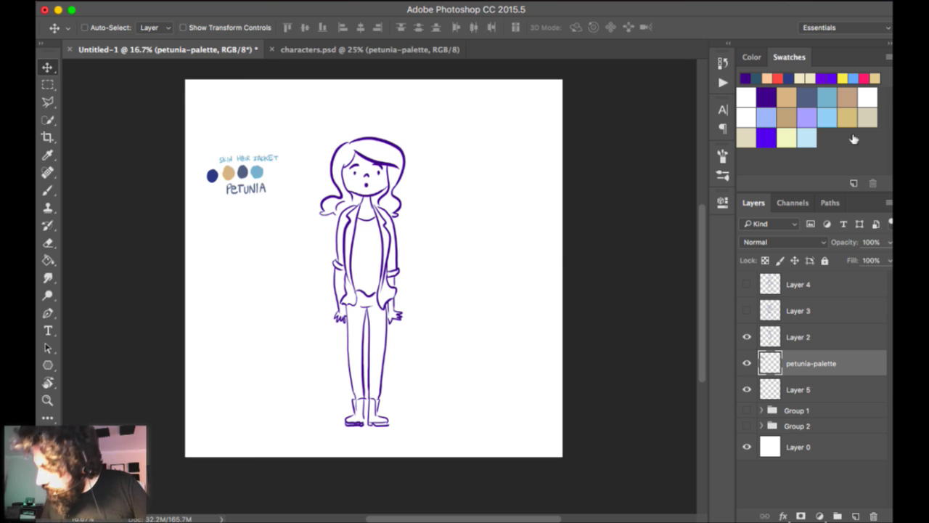
# Make Layer 5 active and choose the 174 px textured brush preset for the Brush tool.
pyautogui.hotkey('alt', '[')
pyautogui.press('super+equal')
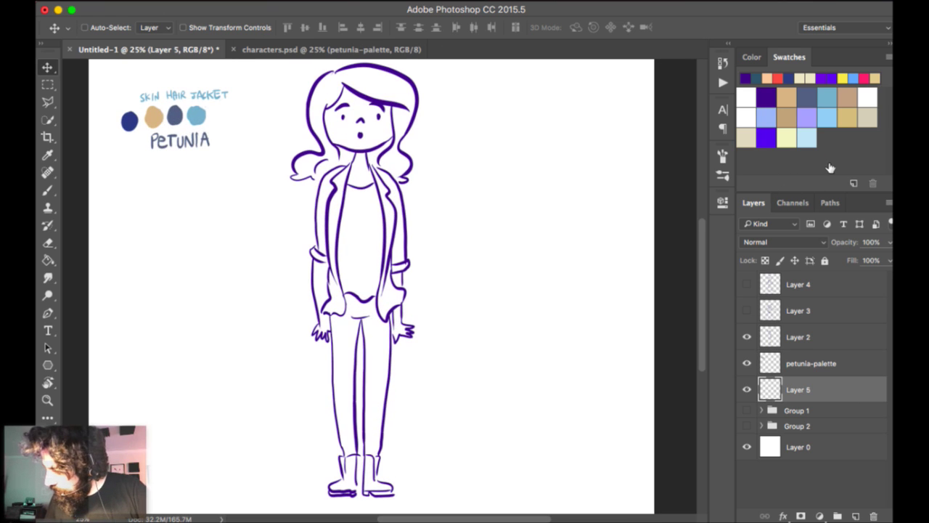
pyautogui.scroll(-2, 482, 114)
pyautogui.press('b')
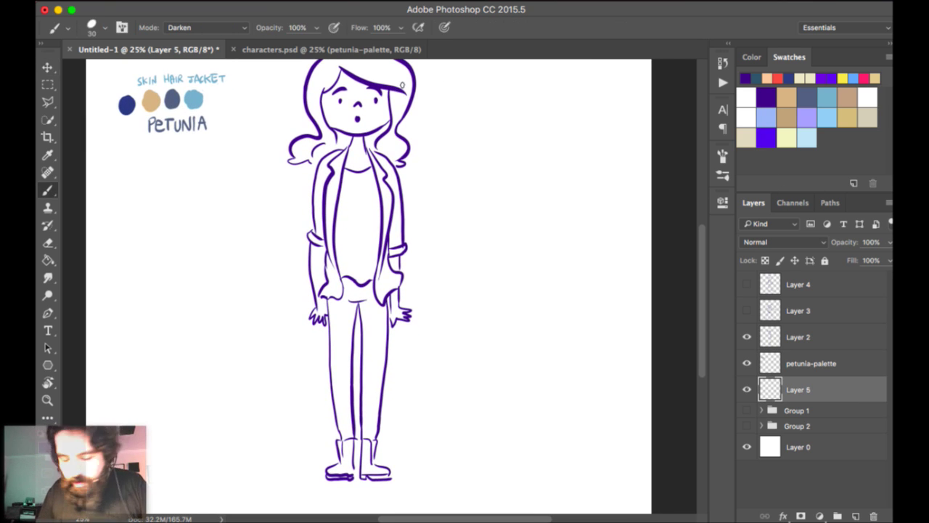
pyautogui.rightClick(414, 208)
pyautogui.click(520, 327)
pyautogui.click(541, 327)
pyautogui.click(519, 328)
pyautogui.click(541, 327)
pyautogui.click(519, 327)
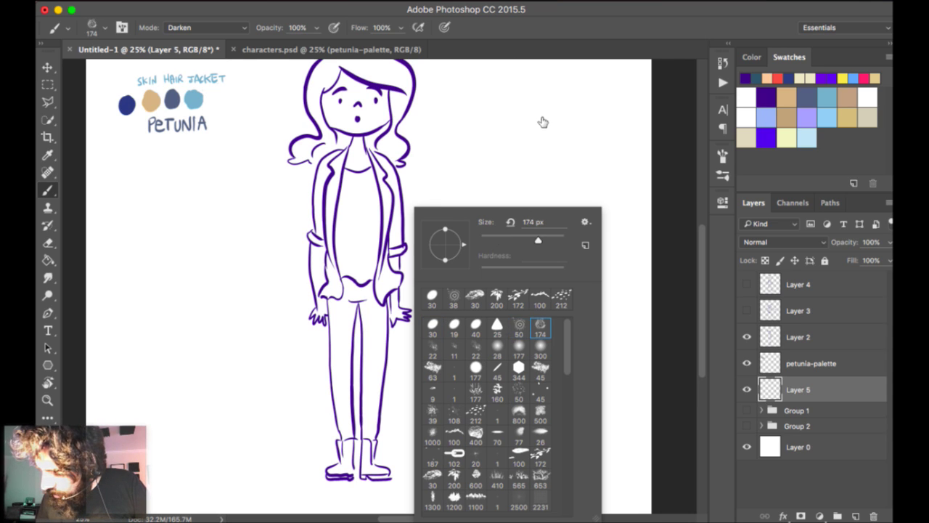
pyautogui.click(541, 327)
pyautogui.moveTo(223, 306)
pyautogui.mouseDown()
pyautogui.moveTo(262, 351)
pyautogui.moveTo(454, 382)
pyautogui.mouseUp()
pyautogui.press('super+z')
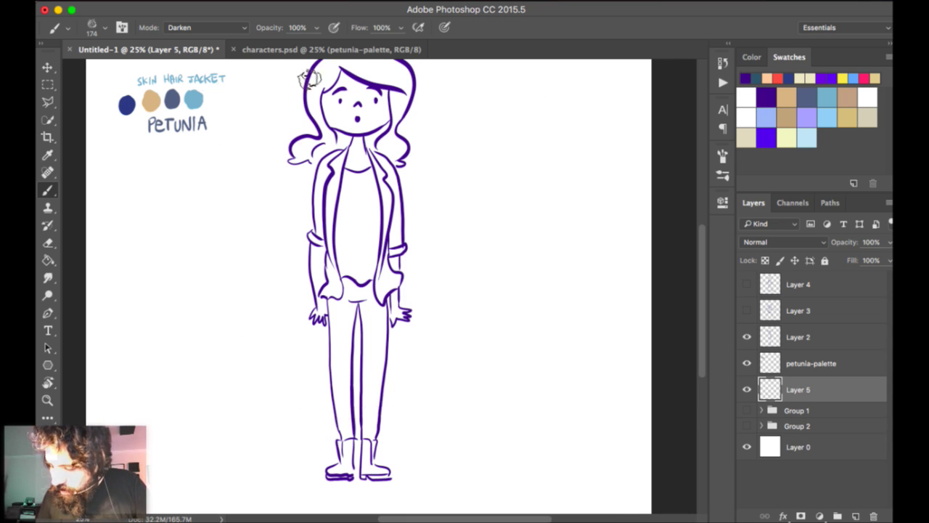
pyautogui.moveTo(247, 285); pyautogui.dragTo(602, 320)
pyautogui.press('super+z')
pyautogui.moveTo(222, 338)
pyautogui.mouseDown()
pyautogui.moveTo(294, 327)
pyautogui.moveTo(511, 259)
pyautogui.moveTo(265, 335)
pyautogui.moveTo(253, 363)
pyautogui.mouseUp()
pyautogui.press('super+z')
pyautogui.moveTo(352, 309)
pyautogui.mouseDown()
pyautogui.moveTo(425, 313)
pyautogui.moveTo(581, 373)
pyautogui.moveTo(619, 356)
pyautogui.mouseUp()
pyautogui.press('super+z')
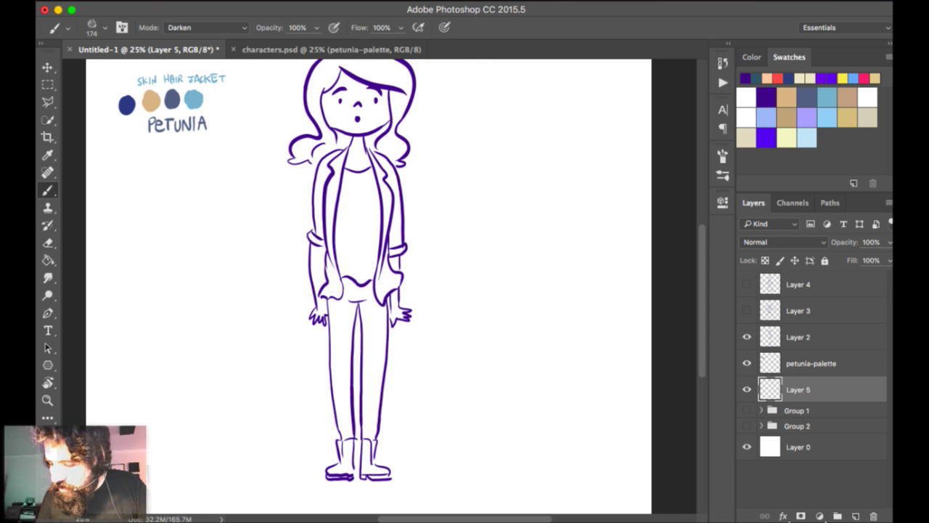
# Paint the figure's hair on Layer 5 with the slate-blue hair color sampled from the Petunia palette.
pyautogui.moveTo(460, 49); pyautogui.dragTo(354, 296)
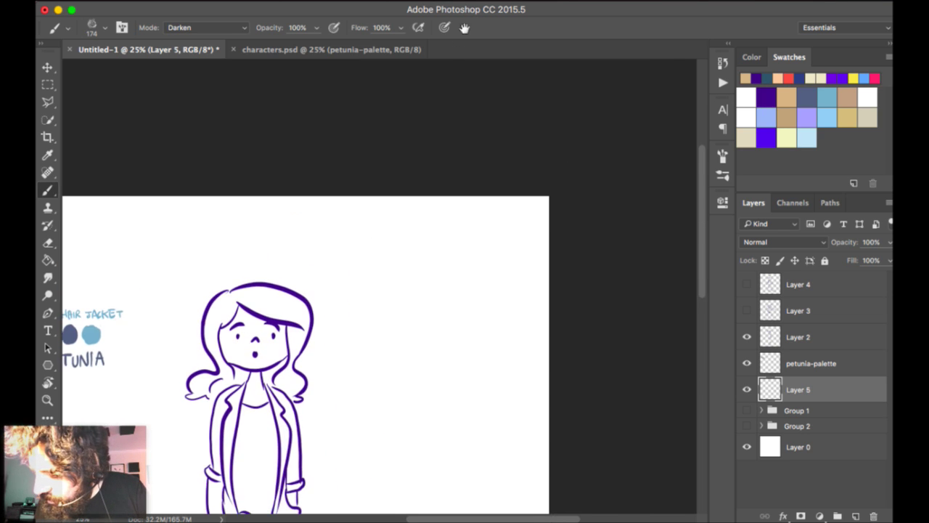
pyautogui.scroll(-6, 459, 50)
pyautogui.hscroll(-3, 459, 50)
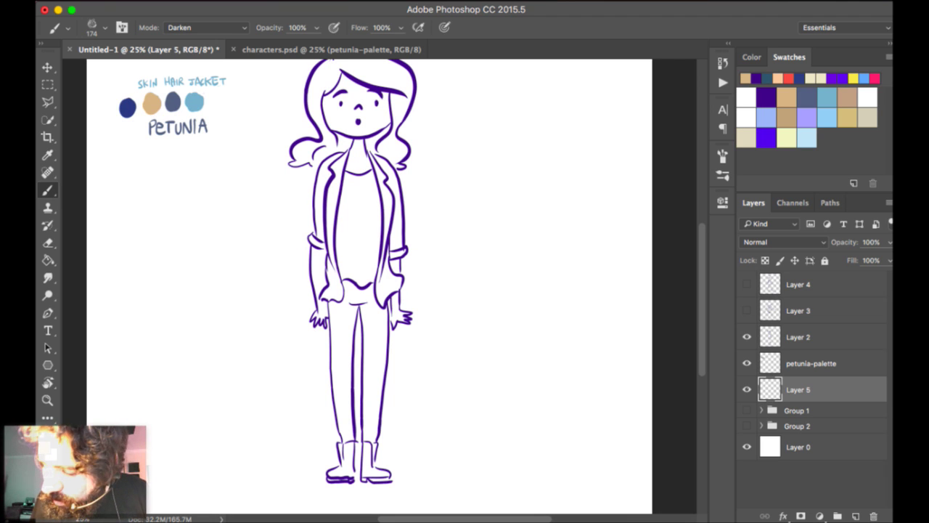
pyautogui.scroll(3, 454, 10)
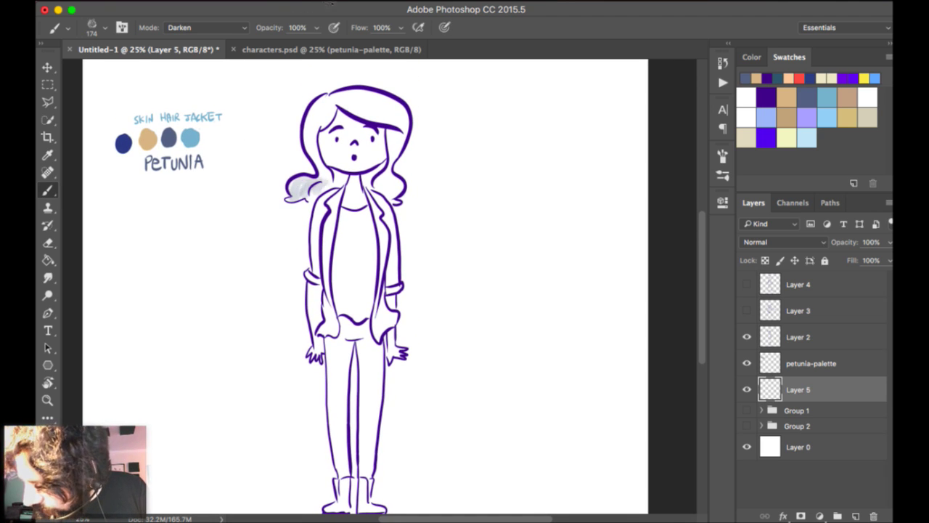
pyautogui.moveTo(324, 113)
pyautogui.mouseDown()
pyautogui.moveTo(335, 179)
pyautogui.moveTo(337, 97)
pyautogui.moveTo(406, 127)
pyautogui.moveTo(389, 138)
pyautogui.moveTo(388, 178)
pyautogui.moveTo(377, 186)
pyautogui.moveTo(404, 197)
pyautogui.mouseUp()
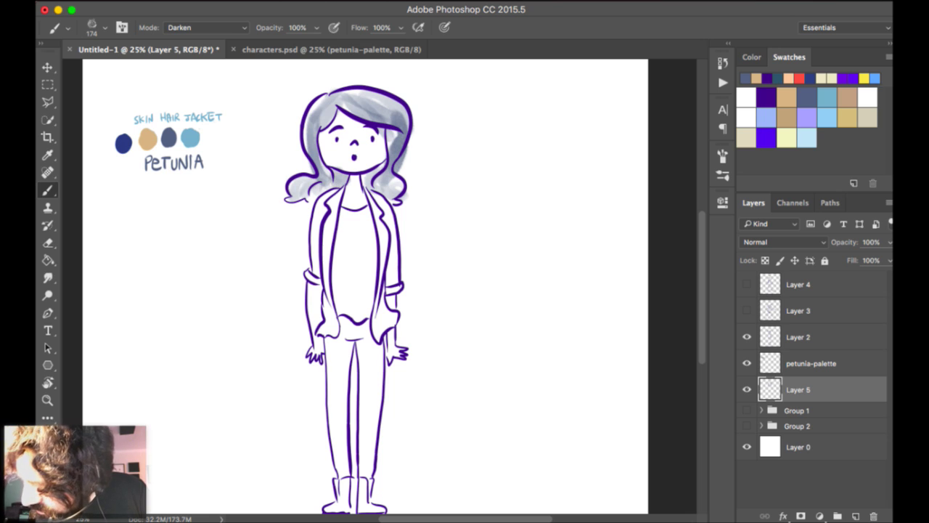
pyautogui.moveTo(321, 100); pyautogui.dragTo(305, 151)
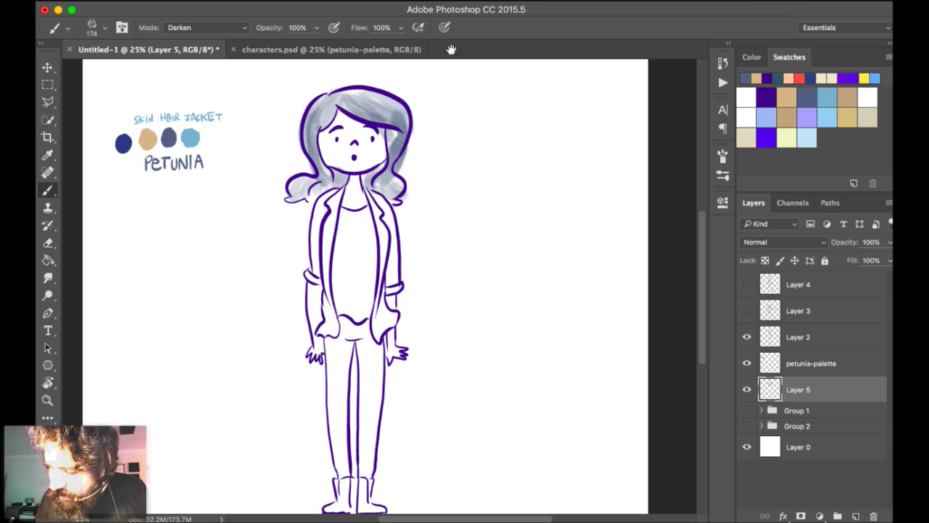
# Paint both legs of the trousers with soft strokes of the dark blue sampled from the Petunia palette.
pyautogui.scroll(-2, 479, 58)
pyautogui.keyDown('alt'); pyautogui.click(125, 116); pyautogui.keyUp('alt')
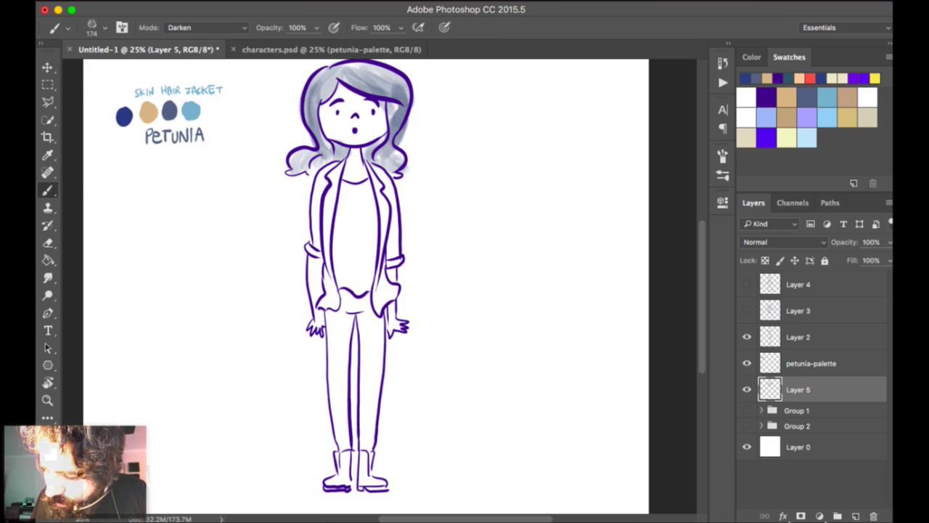
pyautogui.moveTo(333, 312); pyautogui.dragTo(341, 437)
pyautogui.moveTo(350, 299)
pyautogui.mouseDown()
pyautogui.moveTo(345, 353)
pyautogui.moveTo(339, 328)
pyautogui.moveTo(363, 340)
pyautogui.moveTo(374, 405)
pyautogui.moveTo(369, 435)
pyautogui.mouseUp()
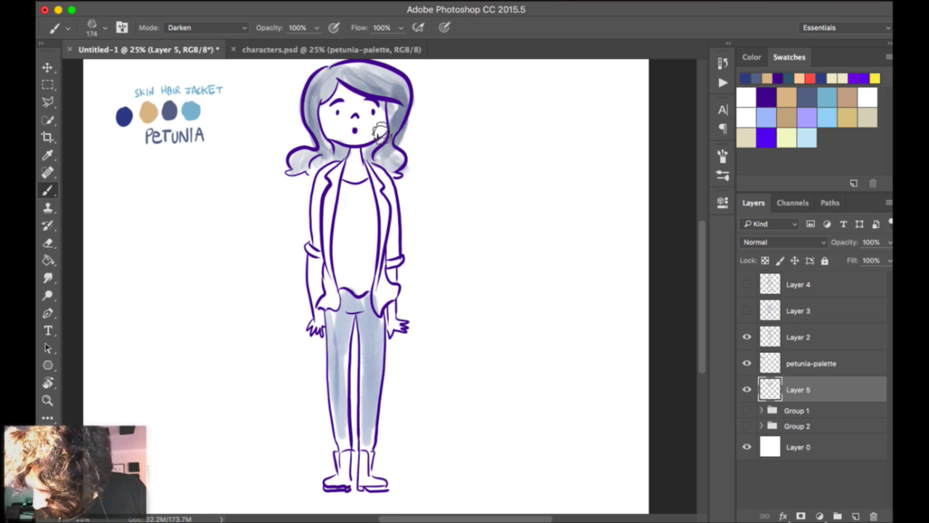
pyautogui.moveTo(363, 299); pyautogui.dragTo(347, 432)
pyautogui.moveTo(337, 308)
pyautogui.mouseDown()
pyautogui.moveTo(333, 373)
pyautogui.moveTo(345, 435)
pyautogui.moveTo(339, 317)
pyautogui.moveTo(361, 297)
pyautogui.mouseUp()
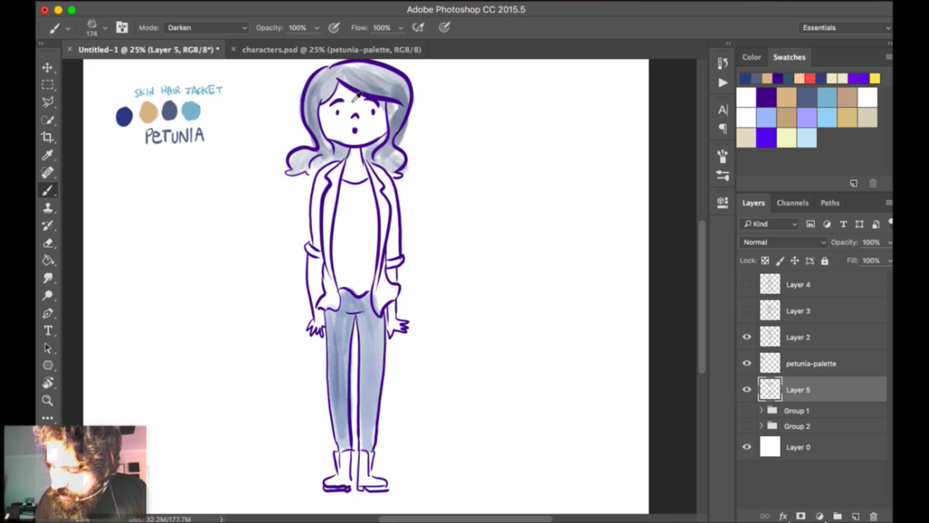
# Paint the jacket with the palette's light blue jacket color and the boots with its dark blue.
pyautogui.keyDown('alt'); pyautogui.click(191, 111); pyautogui.keyUp('alt')
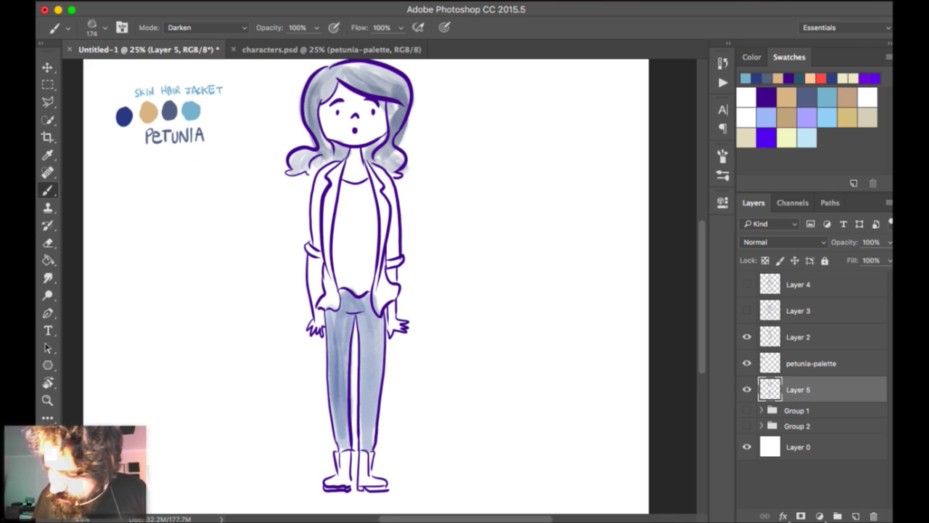
pyautogui.keyDown('alt'); pyautogui.click(193, 110); pyautogui.keyUp('alt')
pyautogui.moveTo(329, 185)
pyautogui.mouseDown()
pyautogui.moveTo(331, 300)
pyautogui.moveTo(315, 240)
pyautogui.mouseUp()
pyautogui.moveTo(381, 180); pyautogui.dragTo(376, 304)
pyautogui.moveTo(380, 164); pyautogui.dragTo(392, 259)
pyautogui.moveTo(395, 206); pyautogui.dragTo(396, 244)
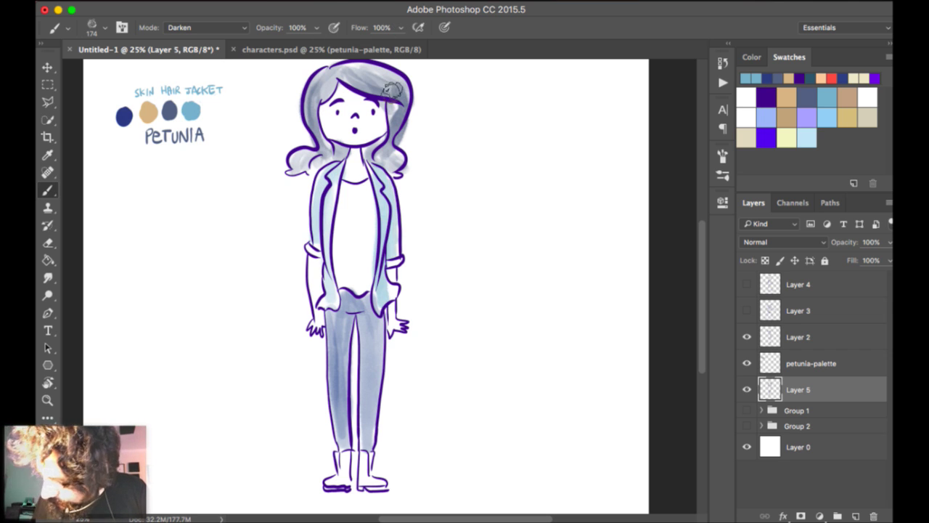
pyautogui.keyDown('alt'); pyautogui.click(124, 116); pyautogui.keyUp('alt')
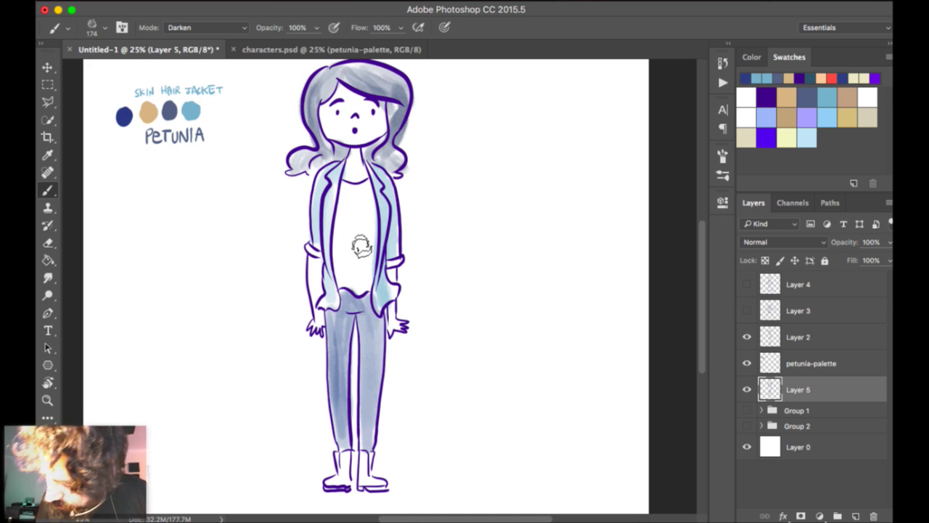
pyautogui.moveTo(343, 457)
pyautogui.mouseDown()
pyautogui.moveTo(340, 482)
pyautogui.moveTo(375, 480)
pyautogui.mouseUp()
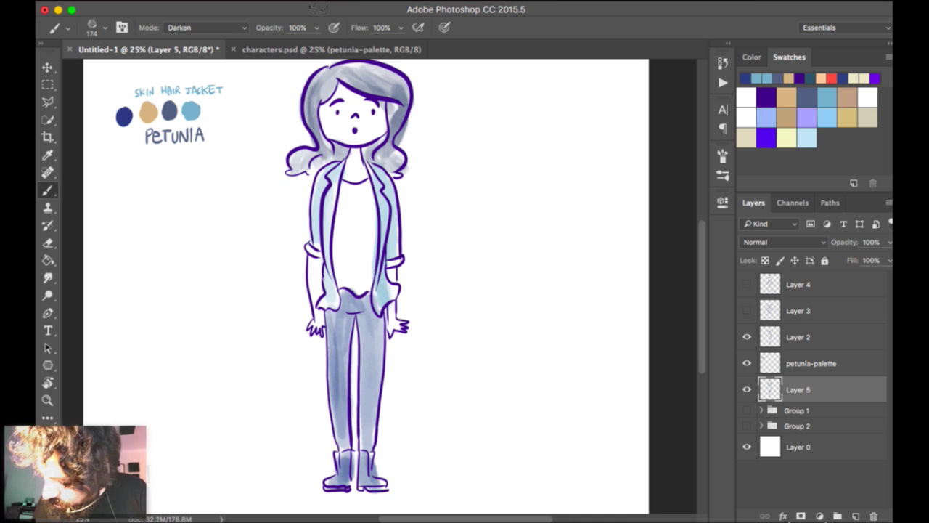
# Paint the face, neck, arms and hands with the tan skin color sampled from the palette.
pyautogui.keyDown('alt'); pyautogui.click(149, 113); pyautogui.keyUp('alt')
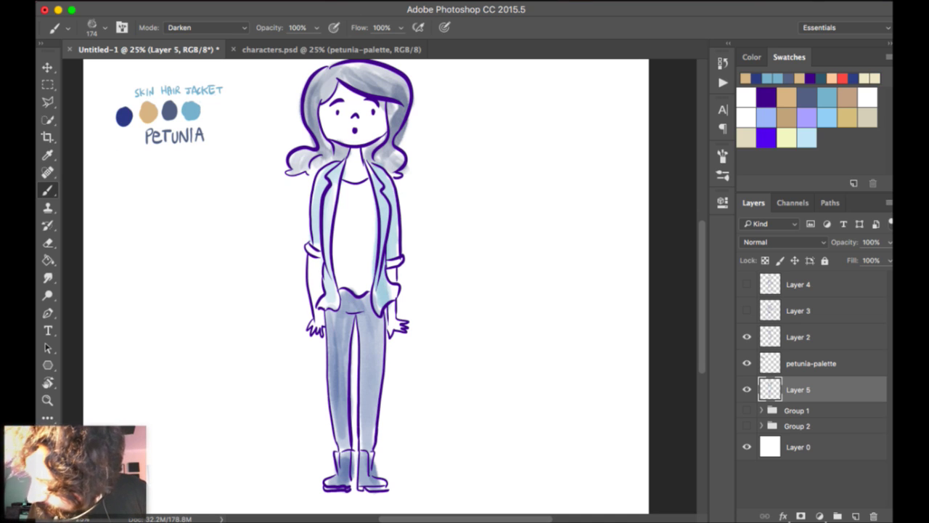
pyautogui.moveTo(336, 131)
pyautogui.mouseDown()
pyautogui.moveTo(354, 102)
pyautogui.moveTo(376, 125)
pyautogui.mouseUp()
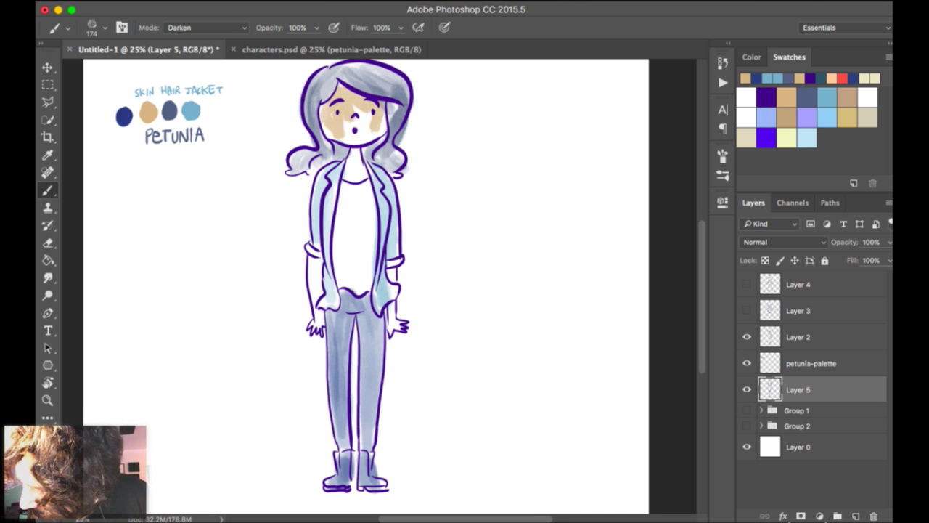
pyautogui.press('super+z')
pyautogui.moveTo(331, 102)
pyautogui.mouseDown()
pyautogui.moveTo(333, 132)
pyautogui.moveTo(353, 122)
pyautogui.mouseUp()
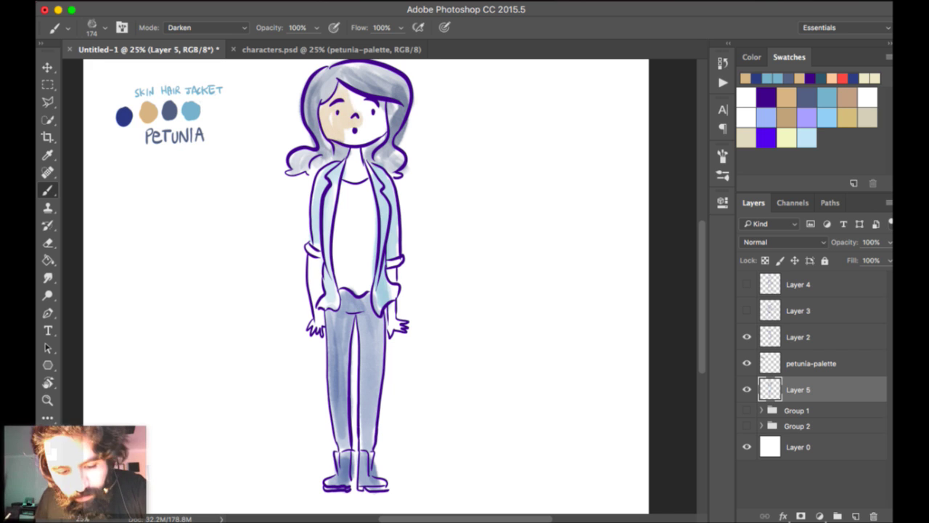
pyautogui.press('super+=')
pyautogui.scroll(4, 380, 286)
pyautogui.scroll(-2, 379, 286)
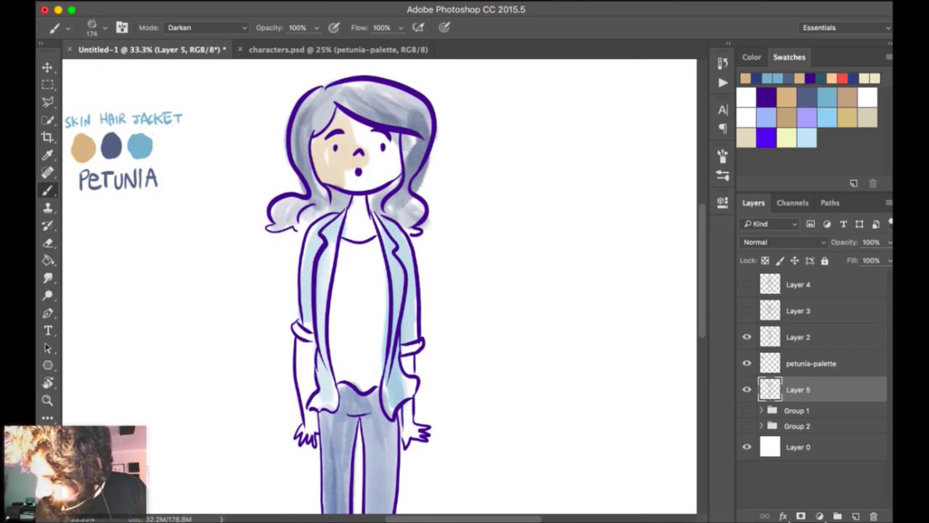
pyautogui.press('super+z')
pyautogui.moveTo(333, 125)
pyautogui.mouseDown()
pyautogui.moveTo(319, 161)
pyautogui.moveTo(373, 183)
pyautogui.moveTo(341, 145)
pyautogui.moveTo(359, 126)
pyautogui.mouseUp()
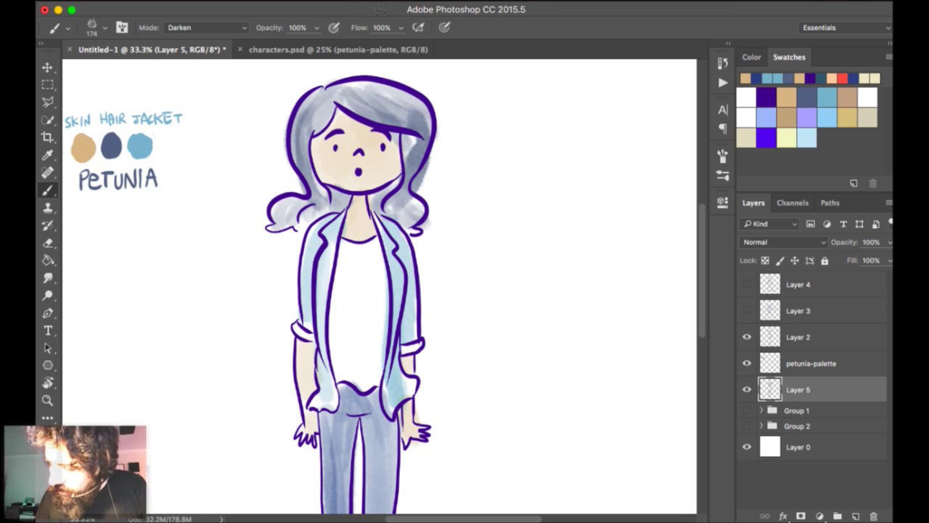
# Set the brush size to 76 px and add darker skin shading along the edge of the face and on the arm.
pyautogui.rightClick(395, 182)
pyautogui.write('76')
pyautogui.press('Return')
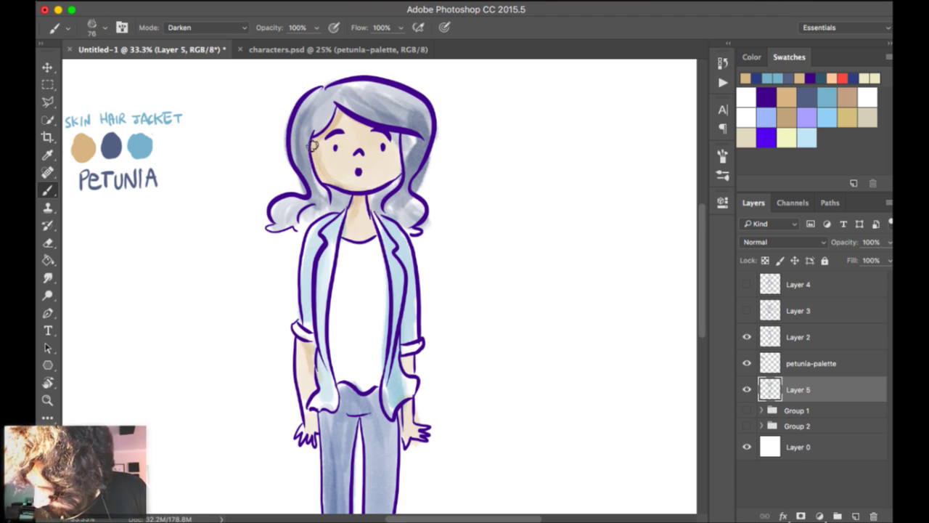
# Add darker shading to the jacket and the hair with their colors sampled from the palette.
pyautogui.moveTo(545, 100); pyautogui.dragTo(557, 39)
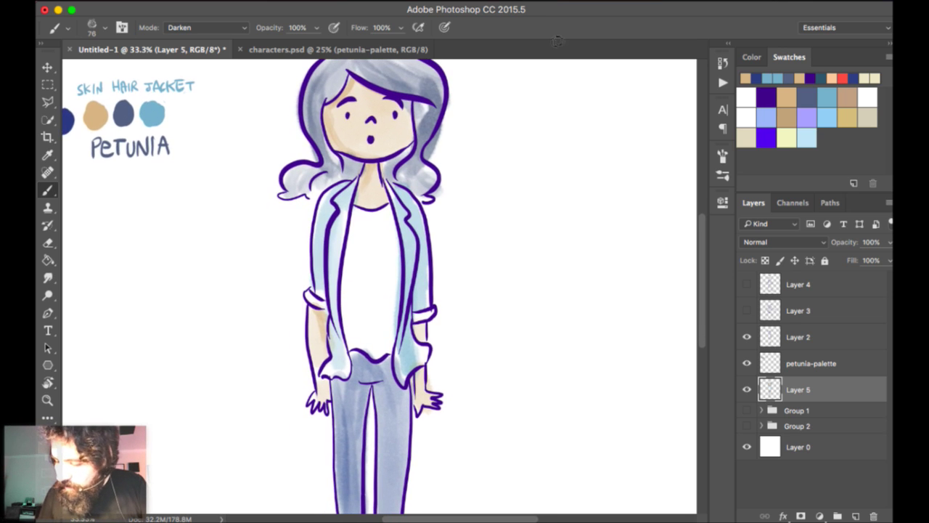
pyautogui.keyDown('alt'); pyautogui.click(152, 113); pyautogui.keyUp('alt')
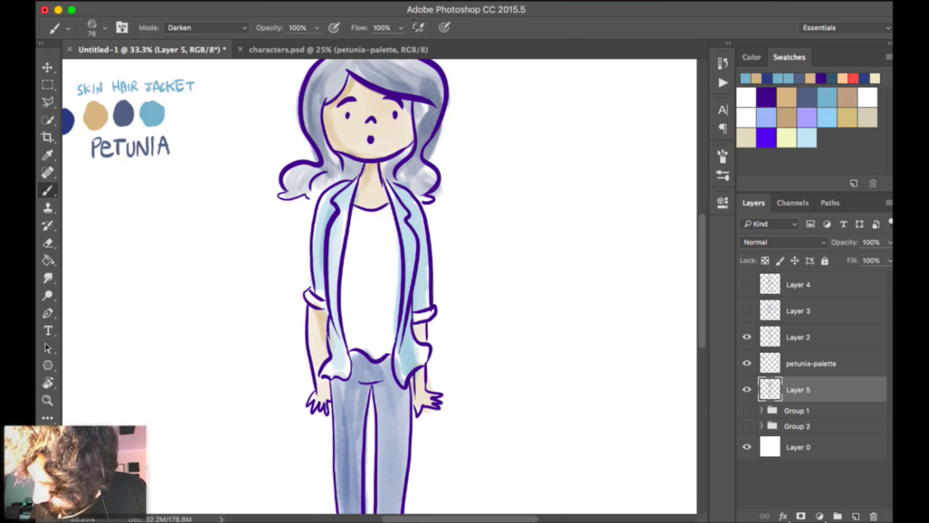
pyautogui.keyDown('alt'); pyautogui.click(123, 114); pyautogui.keyUp('alt')
pyautogui.moveTo(455, 62); pyautogui.dragTo(459, 87)
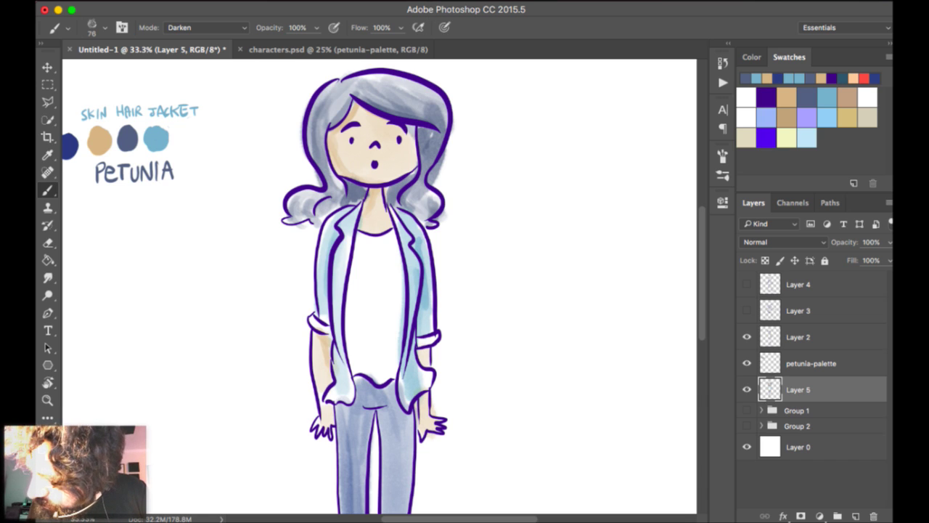
pyautogui.press('super+minus')
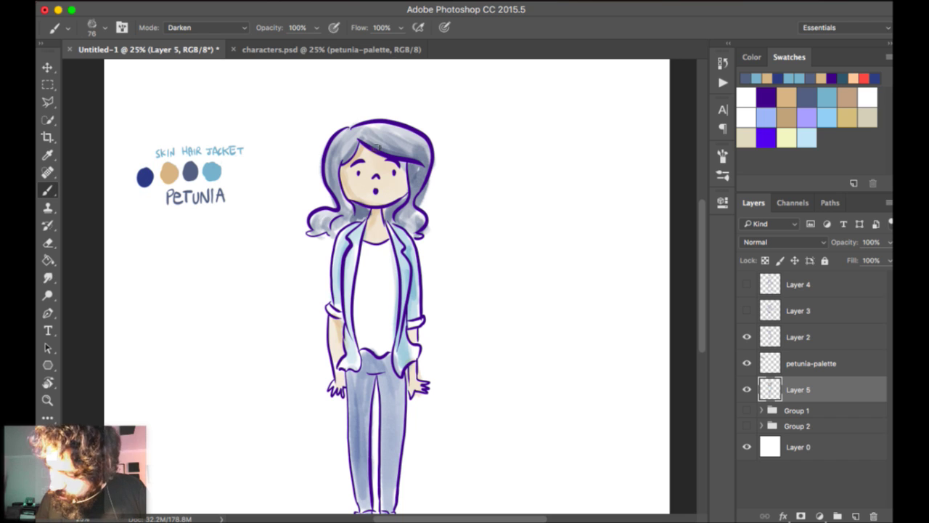
pyautogui.scroll(-5, 376, 148)
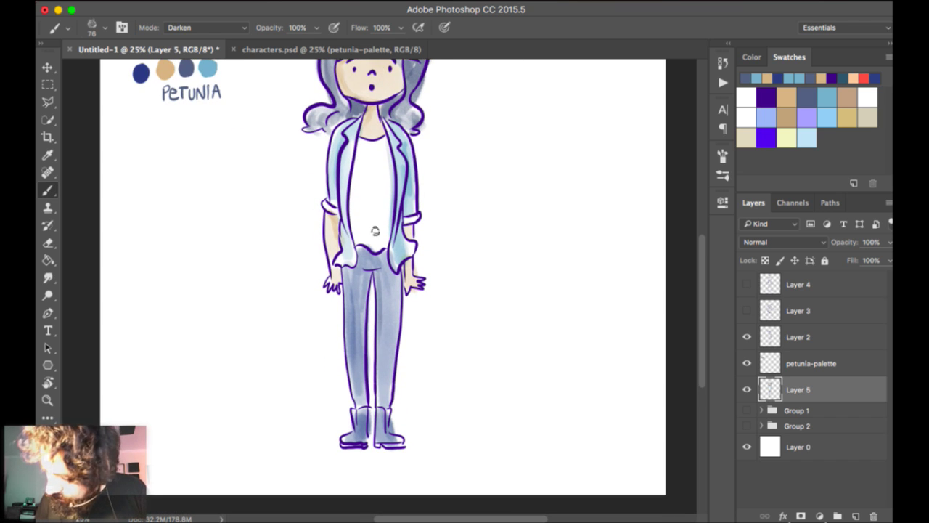
pyautogui.moveTo(528, 66)
pyautogui.mouseDown()
pyautogui.moveTo(525, 81)
pyautogui.moveTo(543, 19)
pyautogui.mouseUp()
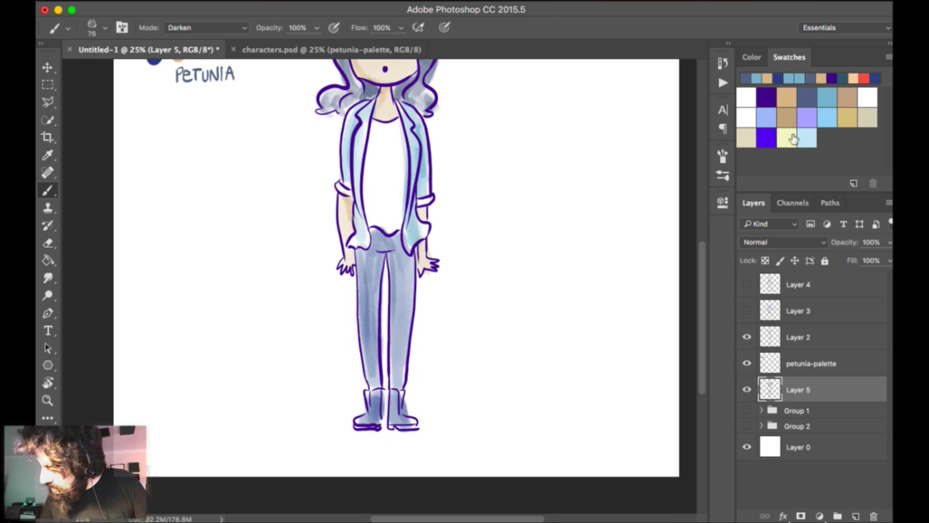
# Move the color layer directly beneath the line art on Layer 2 and group the two layers.
pyautogui.hotkey('ctrl', ']')
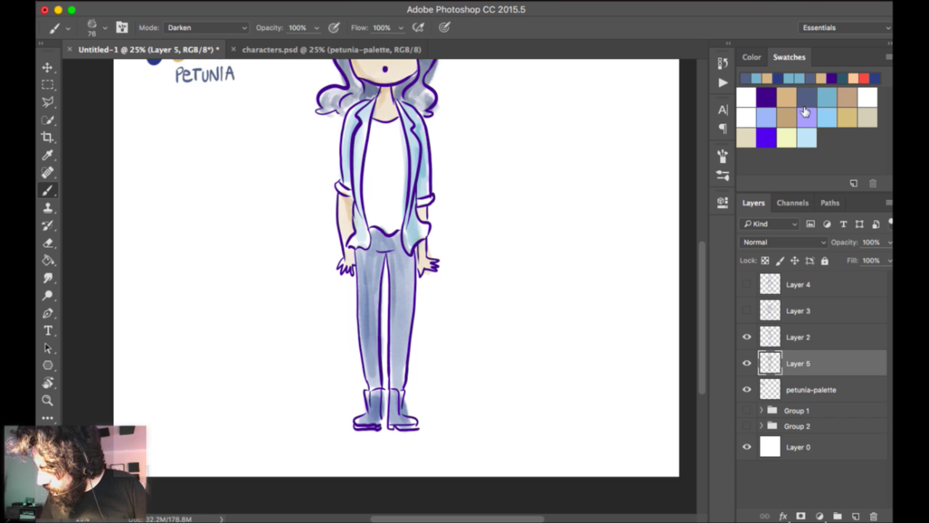
pyautogui.press('super+comma')
pyautogui.press('super+comma')
pyautogui.hotkey('alt', 'shift', ']')
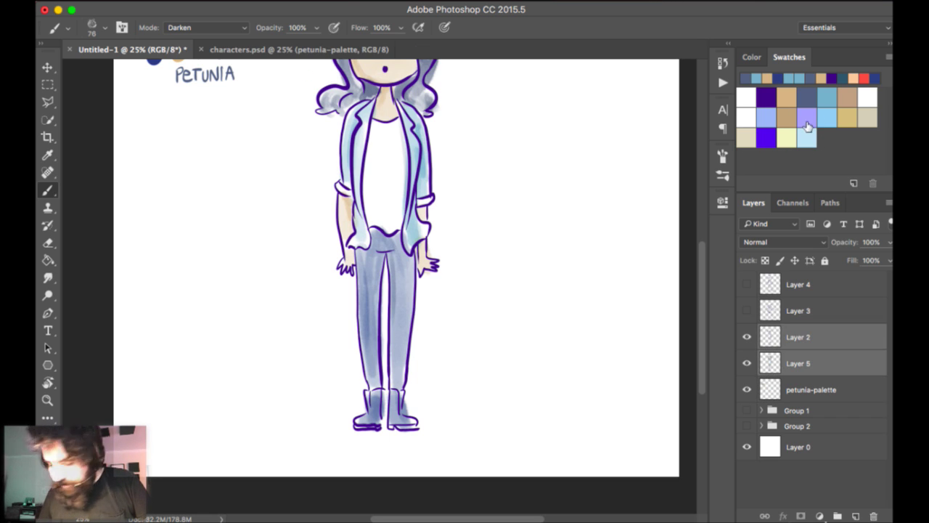
pyautogui.hotkey('ctrl', 'g')
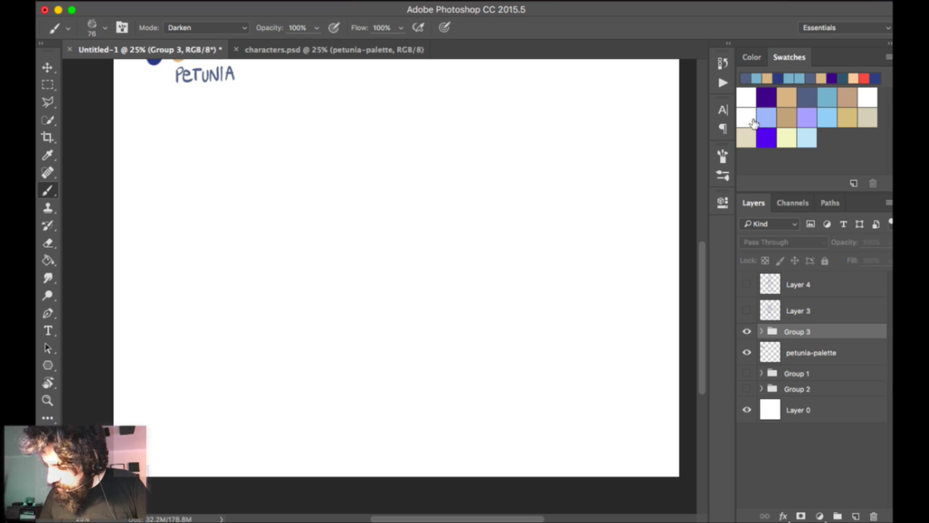
# Hide the finished figure's group, show the outstretched-arms pose on Layer 3, and add a new layer beneath it.
pyautogui.press('super+minus')
pyautogui.press('super+equal')
pyautogui.moveTo(576, 91); pyautogui.dragTo(564, 118)
pyautogui.click(746, 311)
pyautogui.click(747, 331)
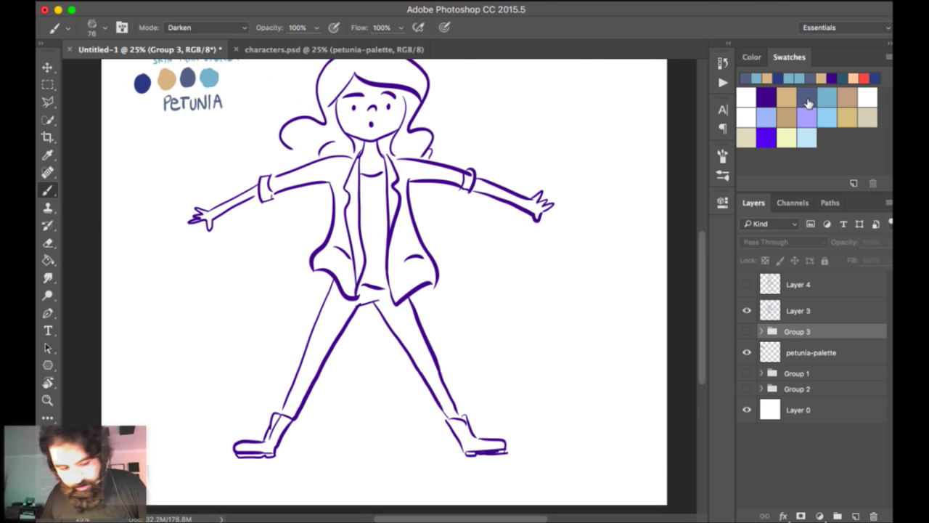
pyautogui.hotkey('ctrl', 'shift', 'alt', 'n')
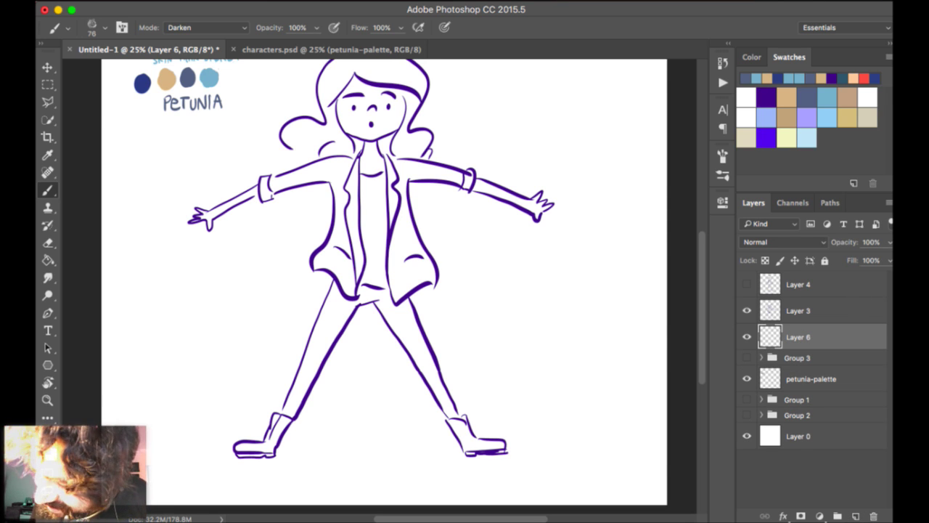
# Paint the outstretched-arms figure's hair with the hair color sampled from the palette, using the textured brush at 174 px.
pyautogui.moveTo(385, 276); pyautogui.dragTo(377, 290)
pyautogui.keyDown('alt'); pyautogui.click(179, 93); pyautogui.keyUp('alt')
pyautogui.rightClick(419, 133)
pyautogui.moveTo(517, 166); pyautogui.dragTo(528, 166)
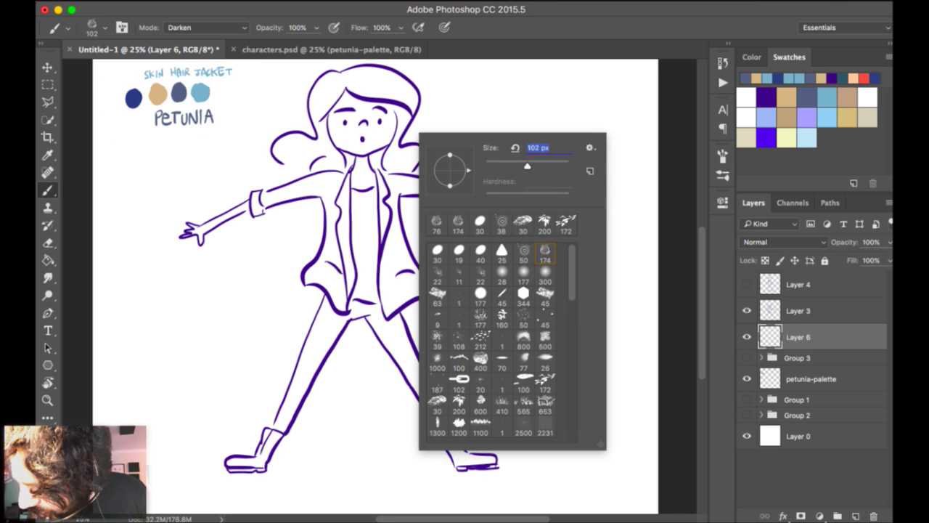
pyautogui.click(545, 254)
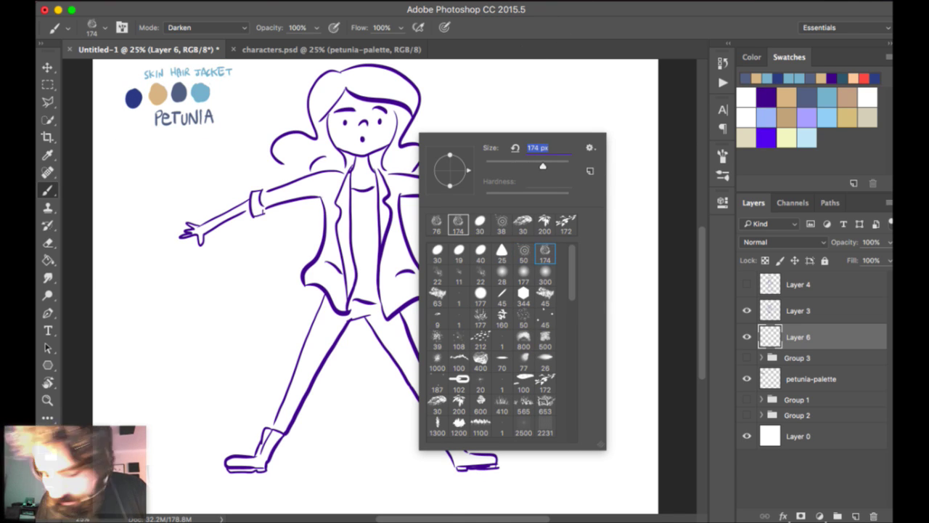
pyautogui.press('super+=')
pyautogui.moveTo(434, 222); pyautogui.dragTo(435, 315)
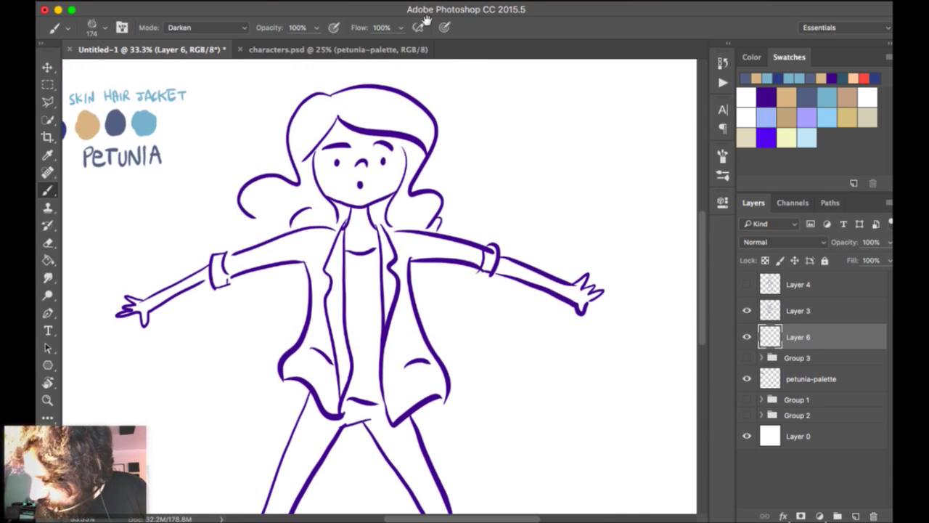
pyautogui.moveTo(260, 198)
pyautogui.mouseDown()
pyautogui.moveTo(287, 212)
pyautogui.moveTo(279, 200)
pyautogui.moveTo(290, 206)
pyautogui.moveTo(309, 165)
pyautogui.moveTo(311, 120)
pyautogui.moveTo(334, 109)
pyautogui.moveTo(312, 152)
pyautogui.mouseUp()
pyautogui.press('super+z')
pyautogui.moveTo(330, 101)
pyautogui.mouseDown()
pyautogui.moveTo(428, 134)
pyautogui.moveTo(407, 109)
pyautogui.moveTo(429, 130)
pyautogui.mouseUp()
pyautogui.moveTo(312, 109); pyautogui.dragTo(319, 146)
pyautogui.moveTo(414, 142)
pyautogui.mouseDown()
pyautogui.moveTo(417, 182)
pyautogui.moveTo(377, 229)
pyautogui.moveTo(435, 214)
pyautogui.mouseUp()
pyautogui.moveTo(347, 206)
pyautogui.mouseDown()
pyautogui.moveTo(336, 218)
pyautogui.moveTo(323, 207)
pyautogui.moveTo(327, 221)
pyautogui.mouseUp()
pyautogui.moveTo(256, 191)
pyautogui.mouseDown()
pyautogui.moveTo(280, 218)
pyautogui.moveTo(291, 199)
pyautogui.moveTo(300, 216)
pyautogui.mouseUp()
pyautogui.moveTo(405, 220); pyautogui.dragTo(392, 196)
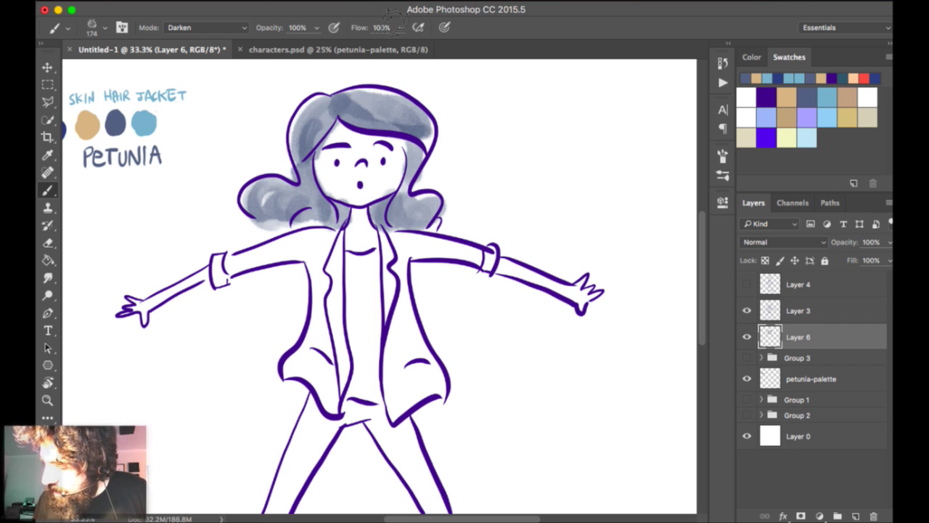
# Set the eraser size to 63 px and erase the hair color spilling over the lower edge of the face.
pyautogui.press('e')
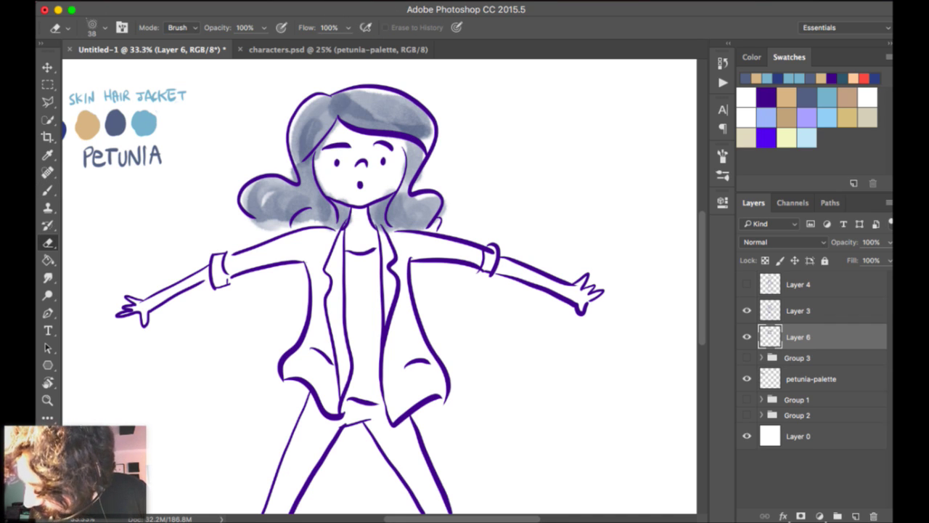
pyautogui.rightClick(367, 165)
pyautogui.moveTo(446, 198); pyautogui.dragTo(458, 198)
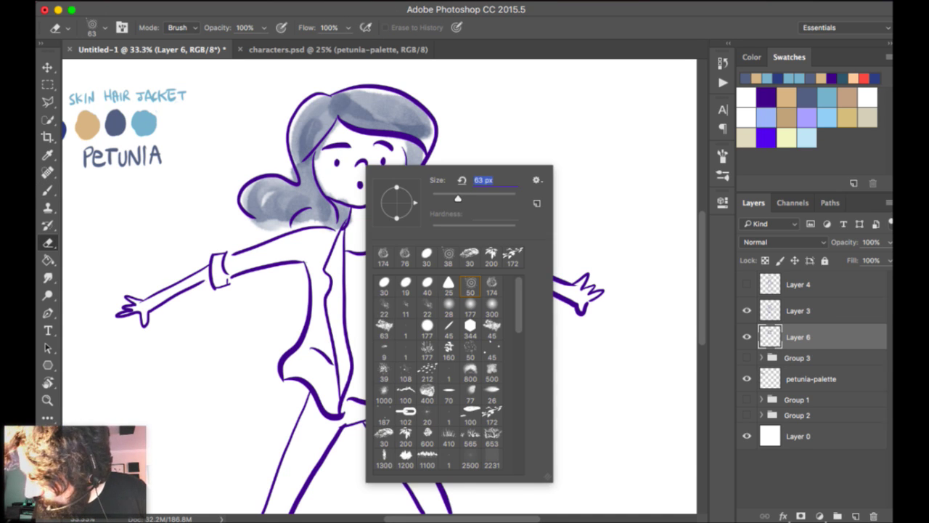
pyautogui.moveTo(328, 193); pyautogui.dragTo(346, 201)
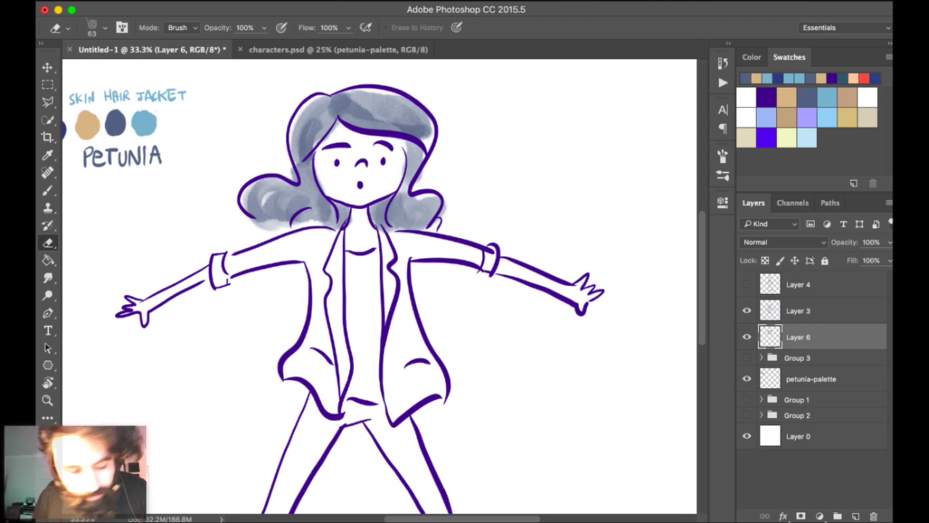
# Paint the face and neck with the tan skin color sampled from the palette.
pyautogui.press('b')
pyautogui.moveTo(415, 8)
pyautogui.mouseDown()
pyautogui.moveTo(435, 18)
pyautogui.moveTo(446, 7)
pyautogui.mouseUp()
pyautogui.keyDown('alt'); pyautogui.click(133, 178); pyautogui.keyUp('alt')
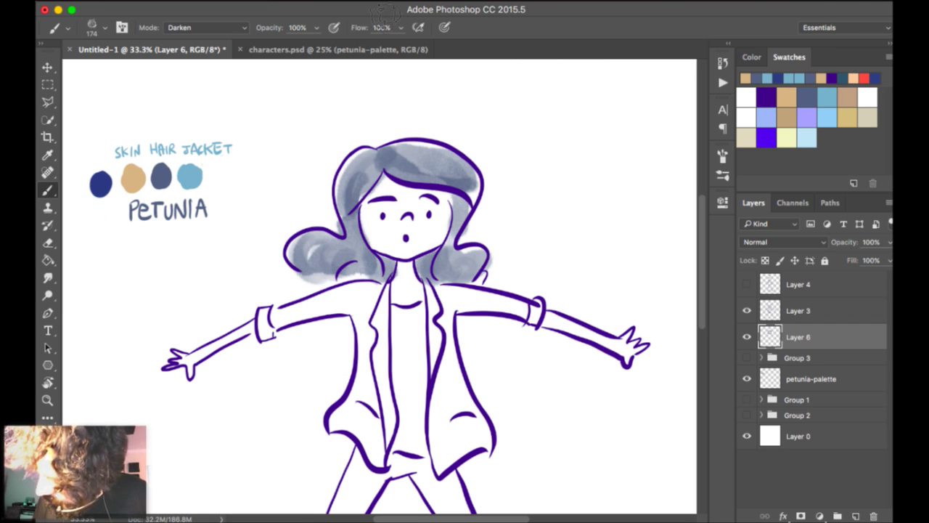
pyautogui.moveTo(372, 190)
pyautogui.mouseDown()
pyautogui.moveTo(380, 245)
pyautogui.moveTo(385, 190)
pyautogui.moveTo(425, 194)
pyautogui.moveTo(440, 227)
pyautogui.moveTo(399, 254)
pyautogui.moveTo(399, 297)
pyautogui.moveTo(420, 290)
pyautogui.mouseUp()
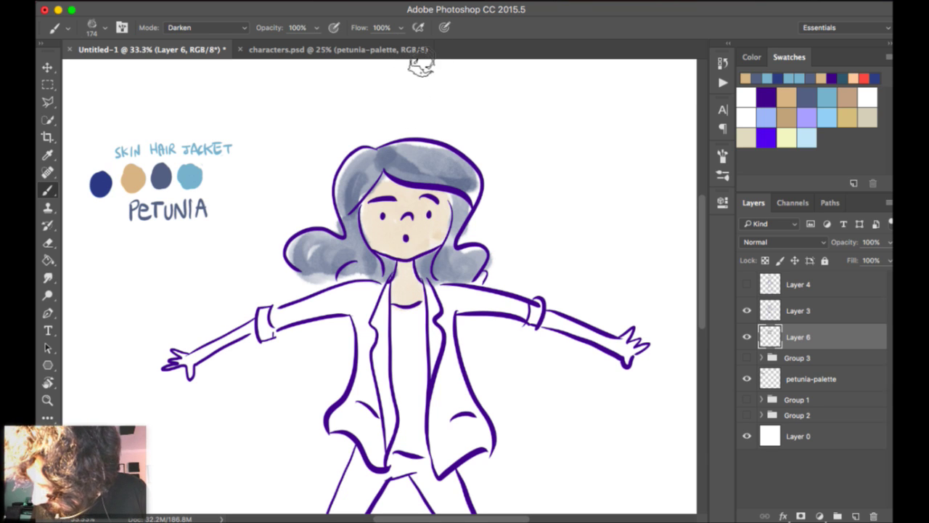
# Set the brush size to 73 px and paint both outstretched forearms and hands with the skin color.
pyautogui.moveTo(530, 42); pyautogui.dragTo(537, 10)
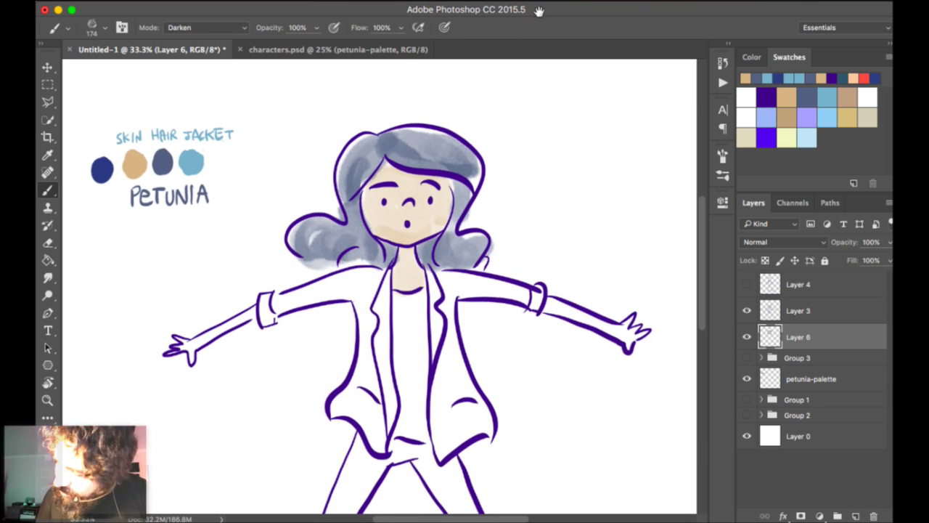
pyautogui.rightClick(505, 43)
pyautogui.click(603, 240)
pyautogui.moveTo(257, 298); pyautogui.dragTo(198, 330)
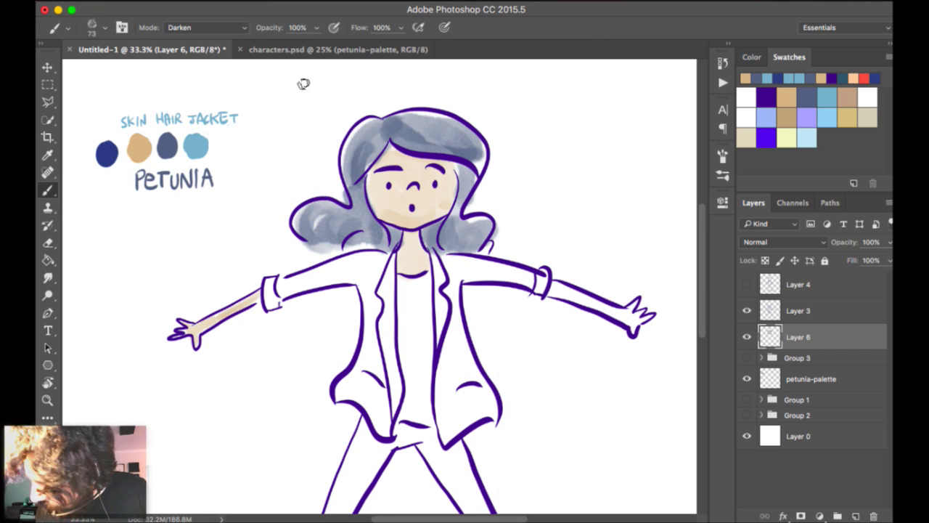
pyautogui.moveTo(564, 288); pyautogui.dragTo(635, 319)
# Paint the jacket body and sleeves with the light blue jacket color sampled from the palette, using a 99 px brush.
pyautogui.moveTo(604, 122); pyautogui.dragTo(592, 103)
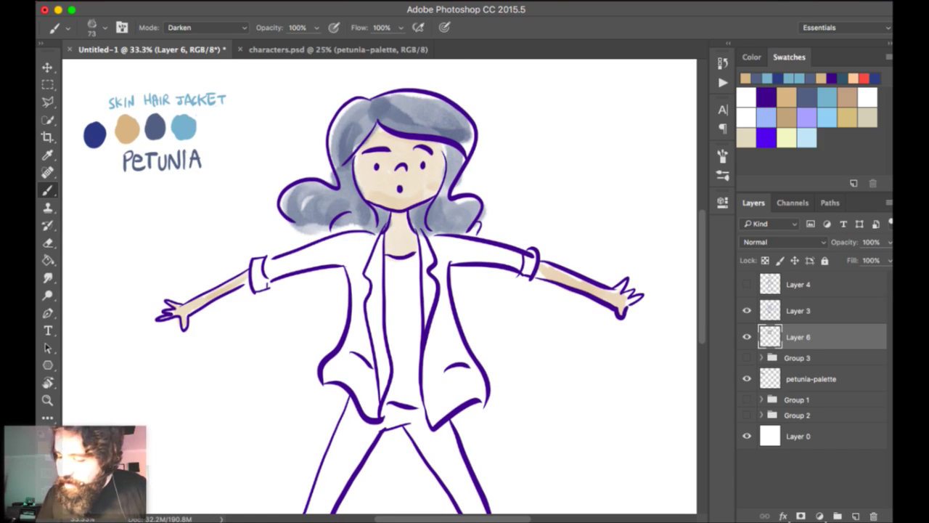
pyautogui.keyDown('alt'); pyautogui.click(184, 127); pyautogui.keyUp('alt')
pyautogui.rightClick(408, 207)
pyautogui.moveTo(520, 239); pyautogui.dragTo(515, 239)
pyautogui.moveTo(278, 264)
pyautogui.mouseDown()
pyautogui.moveTo(304, 269)
pyautogui.moveTo(353, 251)
pyautogui.moveTo(363, 301)
pyautogui.moveTo(378, 273)
pyautogui.moveTo(362, 287)
pyautogui.moveTo(367, 359)
pyautogui.moveTo(384, 392)
pyautogui.moveTo(370, 412)
pyautogui.moveTo(335, 335)
pyautogui.mouseUp()
pyautogui.moveTo(426, 243)
pyautogui.mouseDown()
pyautogui.moveTo(429, 367)
pyautogui.moveTo(450, 326)
pyautogui.moveTo(463, 363)
pyautogui.moveTo(440, 400)
pyautogui.moveTo(450, 410)
pyautogui.moveTo(482, 384)
pyautogui.mouseUp()
pyautogui.moveTo(447, 257)
pyautogui.mouseDown()
pyautogui.moveTo(509, 257)
pyautogui.moveTo(487, 247)
pyautogui.mouseUp()
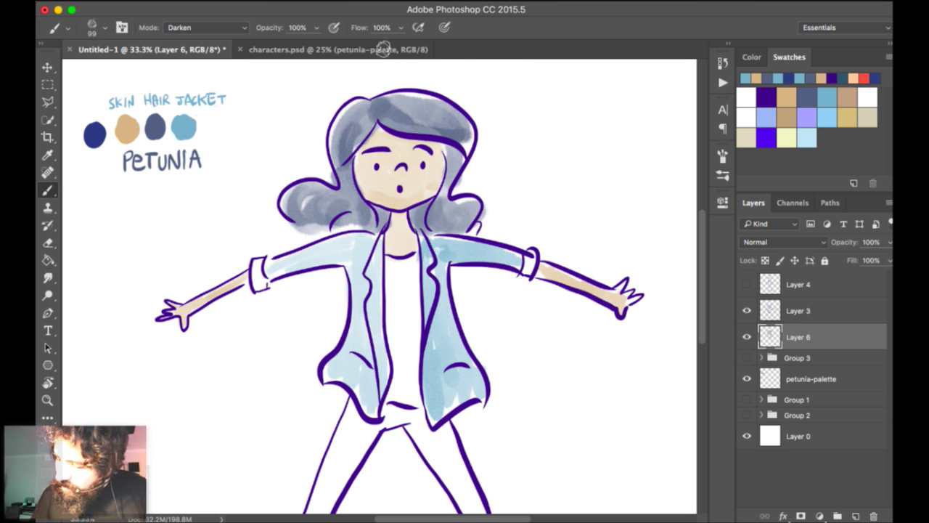
# Paint both trouser legs and the waist with the dark blue sampled from the palette, using a 121 px brush.
pyautogui.moveTo(522, 106)
pyautogui.mouseDown()
pyautogui.moveTo(549, 97)
pyautogui.moveTo(558, 62)
pyautogui.moveTo(530, 101)
pyautogui.mouseUp()
pyautogui.moveTo(531, 45); pyautogui.dragTo(531, 40)
pyautogui.keyDown('alt'); pyautogui.click(105, 74); pyautogui.keyUp('alt')
pyautogui.moveTo(512, 127); pyautogui.dragTo(485, 28)
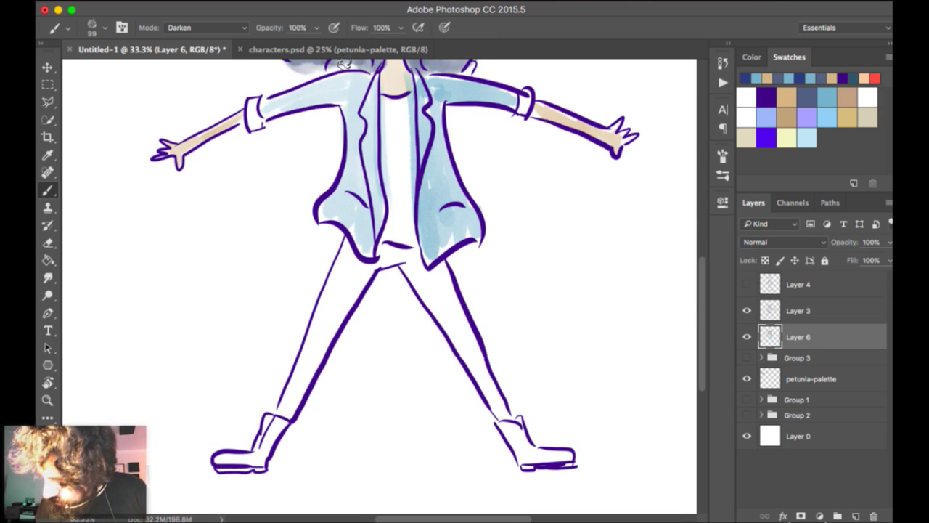
pyautogui.rightClick(495, 92)
pyautogui.moveTo(503, 239); pyautogui.dragTo(508, 239)
pyautogui.moveTo(341, 244); pyautogui.dragTo(297, 393)
pyautogui.moveTo(336, 260)
pyautogui.mouseDown()
pyautogui.moveTo(294, 379)
pyautogui.moveTo(341, 272)
pyautogui.moveTo(362, 253)
pyautogui.moveTo(289, 397)
pyautogui.moveTo(368, 264)
pyautogui.moveTo(411, 251)
pyautogui.moveTo(439, 304)
pyautogui.mouseUp()
pyautogui.moveTo(406, 265); pyautogui.dragTo(483, 370)
pyautogui.moveTo(436, 265); pyautogui.dragTo(509, 418)
pyautogui.moveTo(417, 261); pyautogui.dragTo(464, 362)
pyautogui.moveTo(417, 277); pyautogui.dragTo(482, 381)
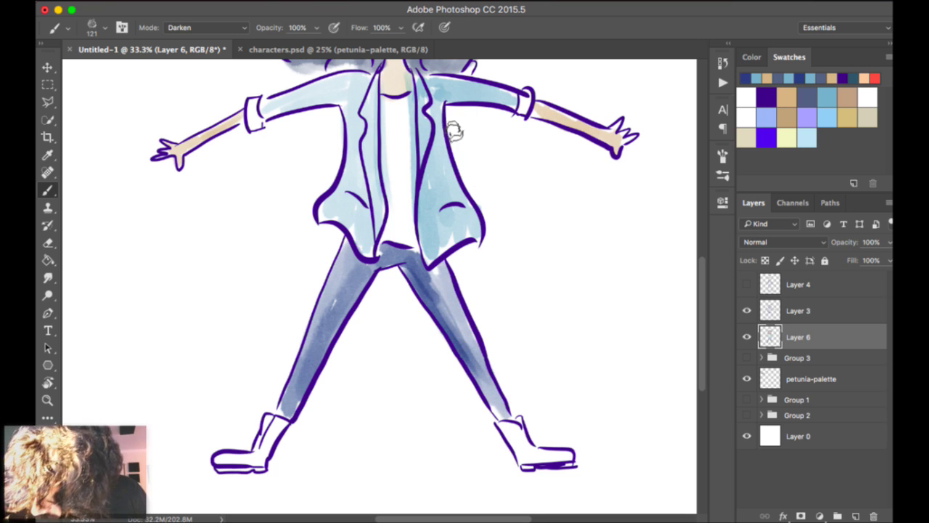
# Paint both boots of the outstretched-arms figure with the same dark blue.
pyautogui.moveTo(270, 419)
pyautogui.mouseDown()
pyautogui.moveTo(261, 457)
pyautogui.moveTo(216, 459)
pyautogui.mouseUp()
pyautogui.moveTo(508, 425)
pyautogui.mouseDown()
pyautogui.moveTo(524, 461)
pyautogui.moveTo(535, 449)
pyautogui.moveTo(571, 458)
pyautogui.mouseUp()
pyautogui.moveTo(506, 424); pyautogui.dragTo(516, 426)
# Group the outstretched-arms figure's color layer with its line art on Layer 3 and hide the group.
pyautogui.moveTo(558, 123); pyautogui.dragTo(556, 137)
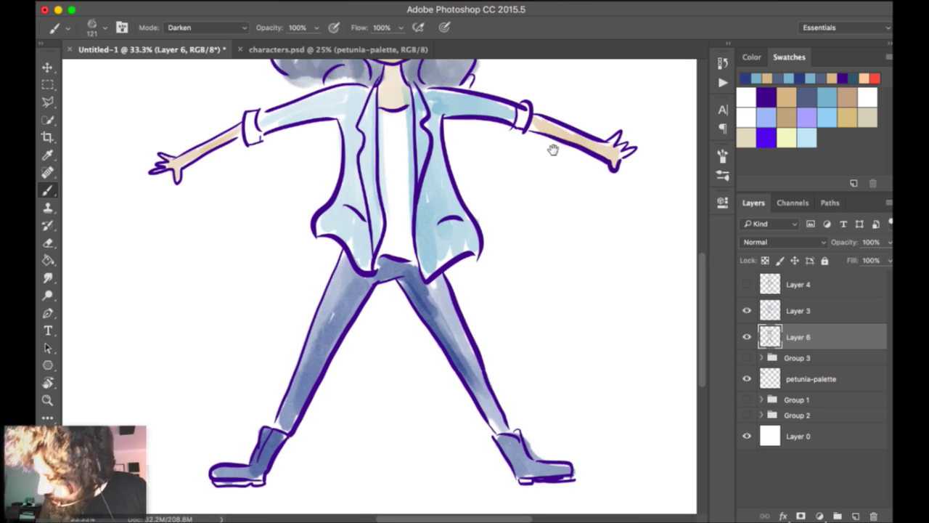
pyautogui.scroll(10, 557, 136)
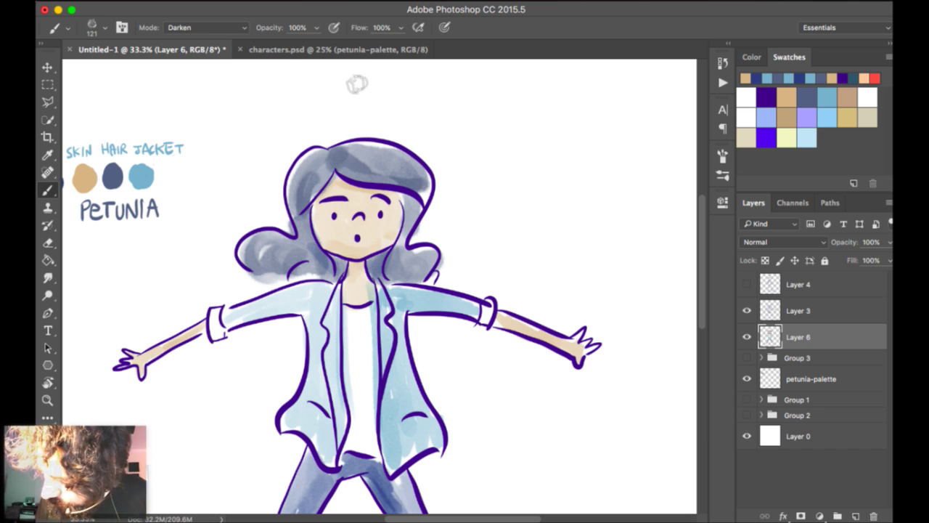
pyautogui.hotkey('ctrl', '-')
pyautogui.hotkey('ctrl', '-')
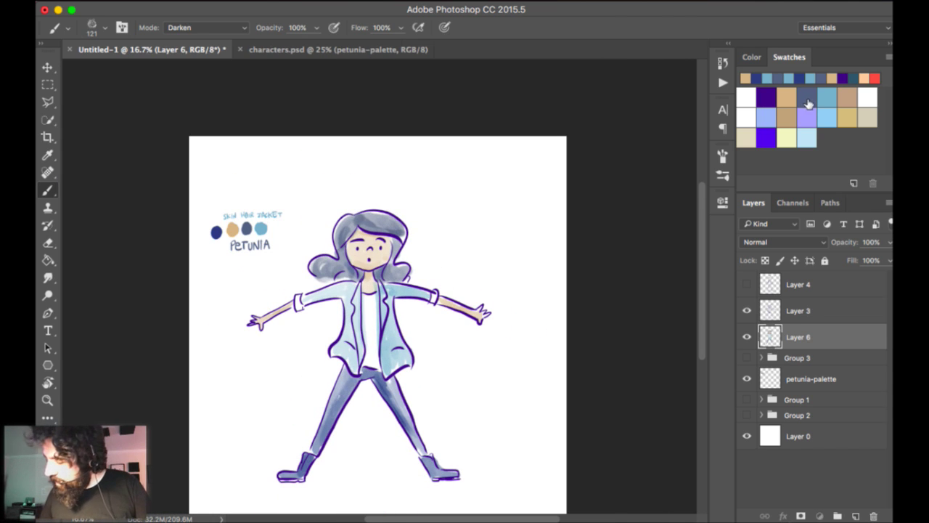
pyautogui.hotkey('alt', 'shift', ']')
pyautogui.hotkey('ctrl', 'g')
pyautogui.hotkey('ctrl', ',')
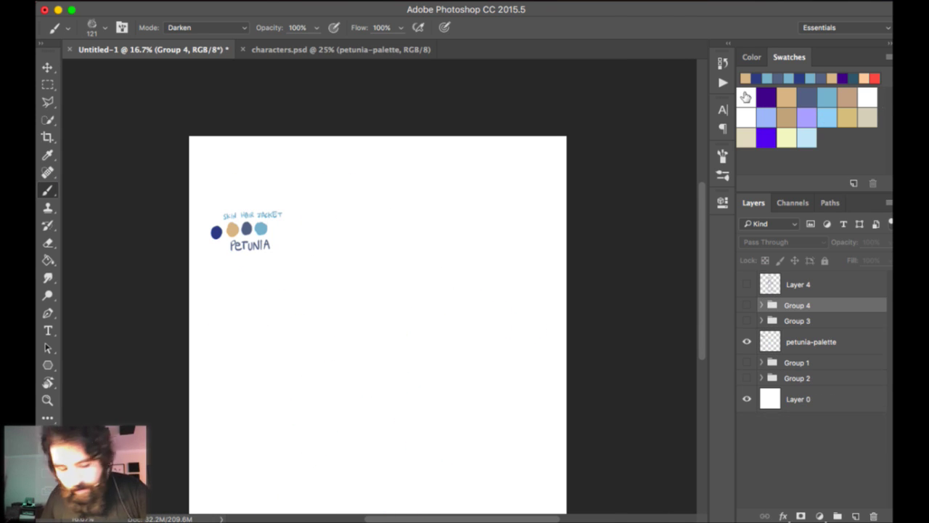
# Show the smiling pose on Layer 4 and add a new layer beneath it.
pyautogui.hotkey('ctrl', '+')
pyautogui.hotkey('ctrl', ',')
pyautogui.hotkey('alt', ']')
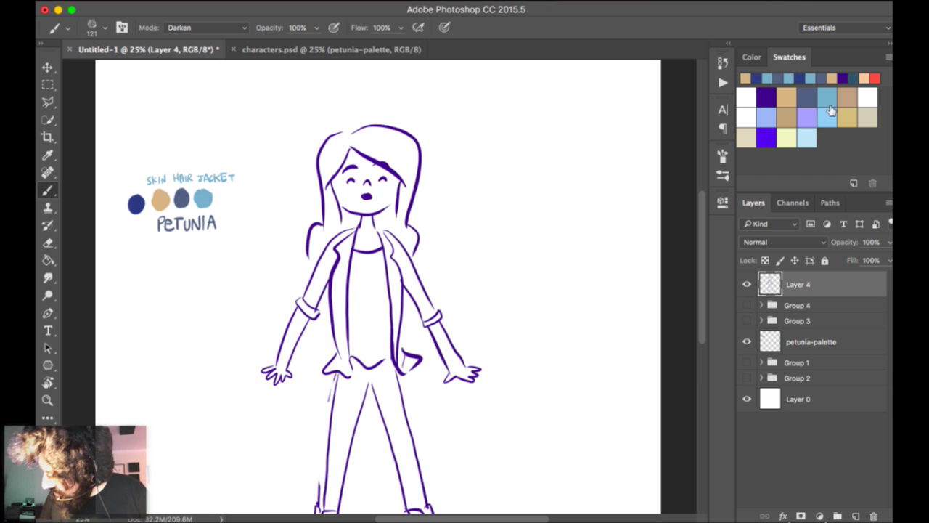
pyautogui.click(861, 300)
pyautogui.hotkey('ctrl', 'shift', 'alt', 'n')
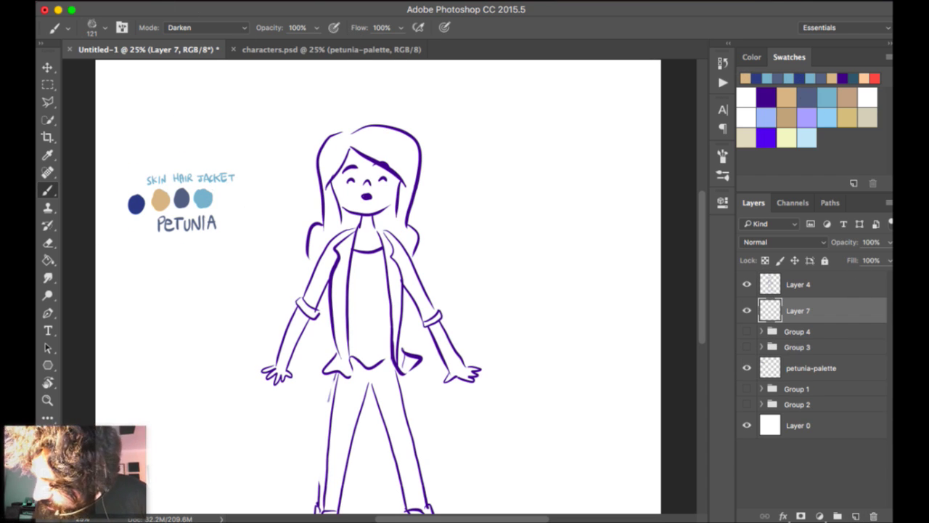
# Paint the smiling figure's hair on both sides and across the top with the palette's hair color.
pyautogui.hotkey('ctrl', '+')
pyautogui.hscroll(-2, 379, 287)
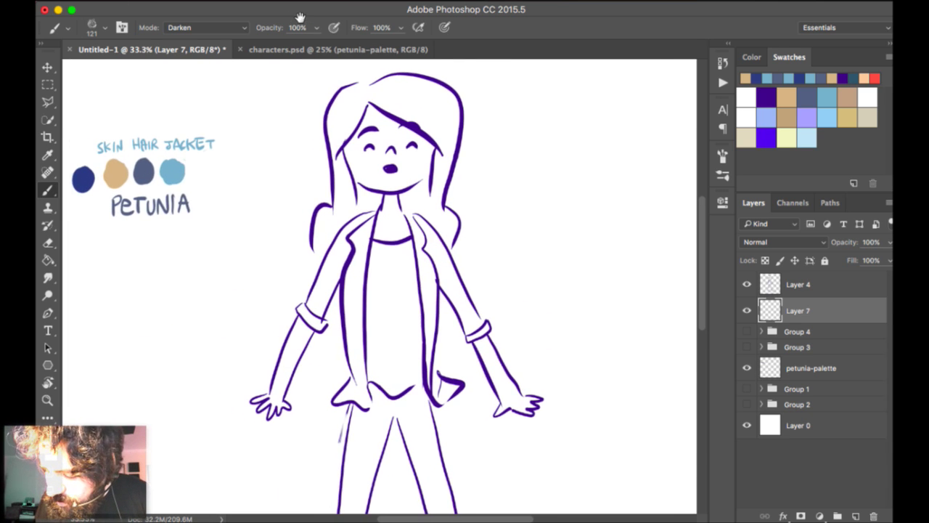
pyautogui.keyDown('alt'); pyautogui.click(151, 170); pyautogui.keyUp('alt')
pyautogui.moveTo(355, 108)
pyautogui.mouseDown()
pyautogui.moveTo(354, 87)
pyautogui.moveTo(374, 91)
pyautogui.moveTo(348, 192)
pyautogui.moveTo(373, 205)
pyautogui.mouseUp()
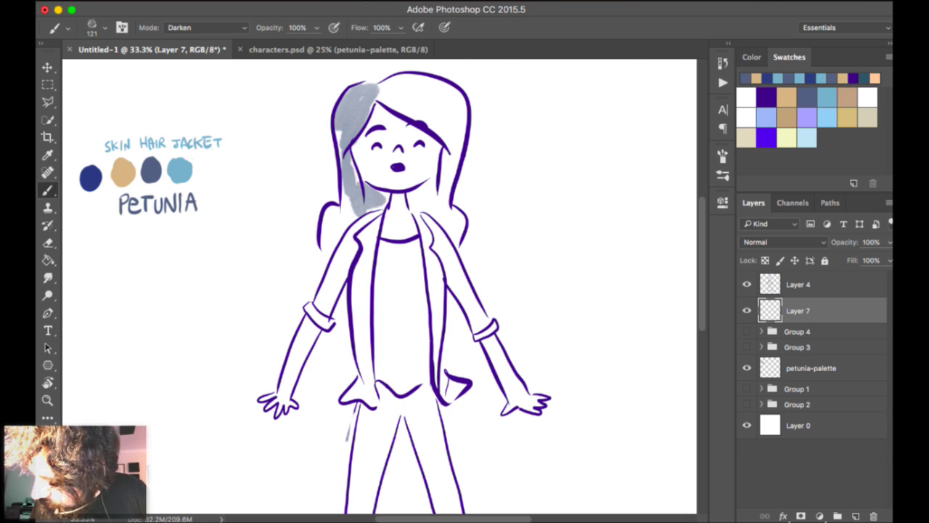
pyautogui.moveTo(349, 130)
pyautogui.mouseDown()
pyautogui.moveTo(352, 222)
pyautogui.moveTo(326, 244)
pyautogui.mouseUp()
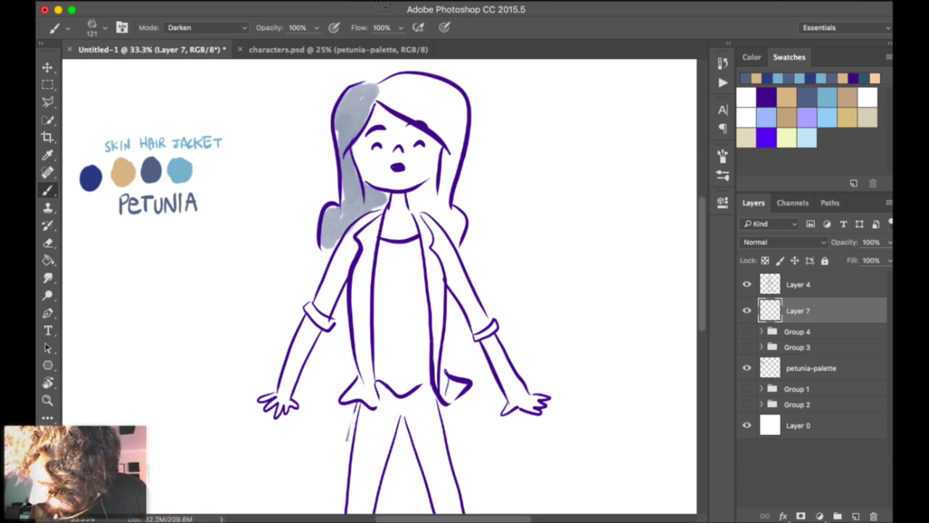
pyautogui.moveTo(415, 207)
pyautogui.mouseDown()
pyautogui.moveTo(442, 161)
pyautogui.moveTo(455, 236)
pyautogui.moveTo(462, 231)
pyautogui.mouseUp()
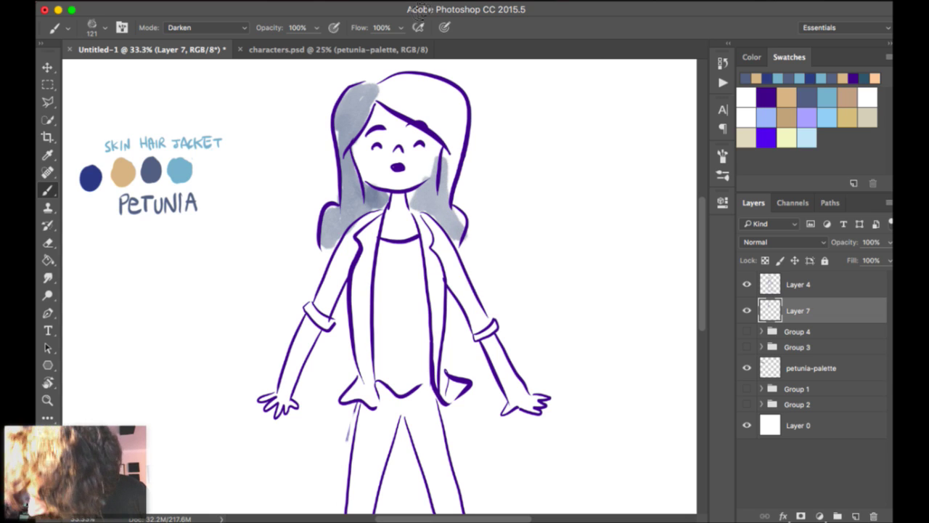
pyautogui.moveTo(458, 178)
pyautogui.mouseDown()
pyautogui.moveTo(440, 121)
pyautogui.moveTo(392, 98)
pyautogui.moveTo(458, 116)
pyautogui.moveTo(451, 100)
pyautogui.moveTo(388, 95)
pyautogui.moveTo(451, 84)
pyautogui.moveTo(380, 91)
pyautogui.moveTo(354, 134)
pyautogui.mouseUp()
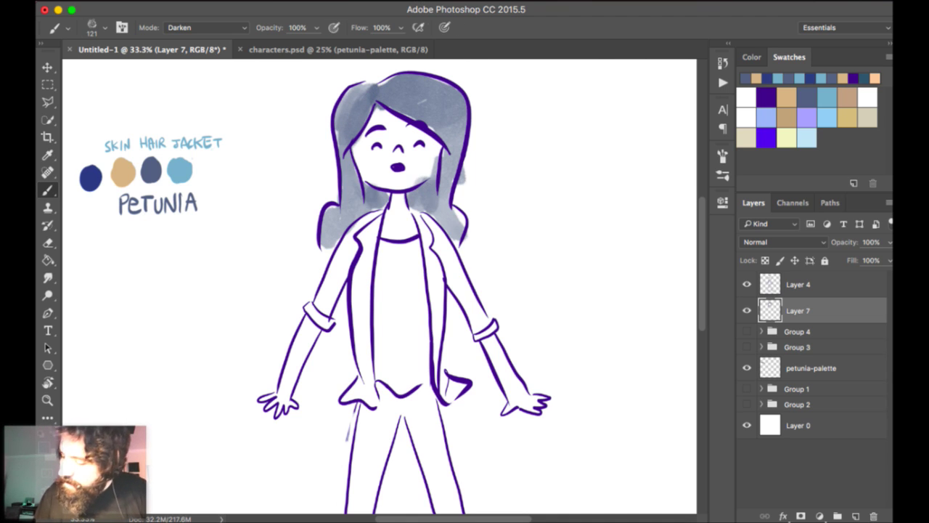
# Paint the smiling figure's face, neck, forearms and hands with the palette's tan skin color.
pyautogui.press('e')
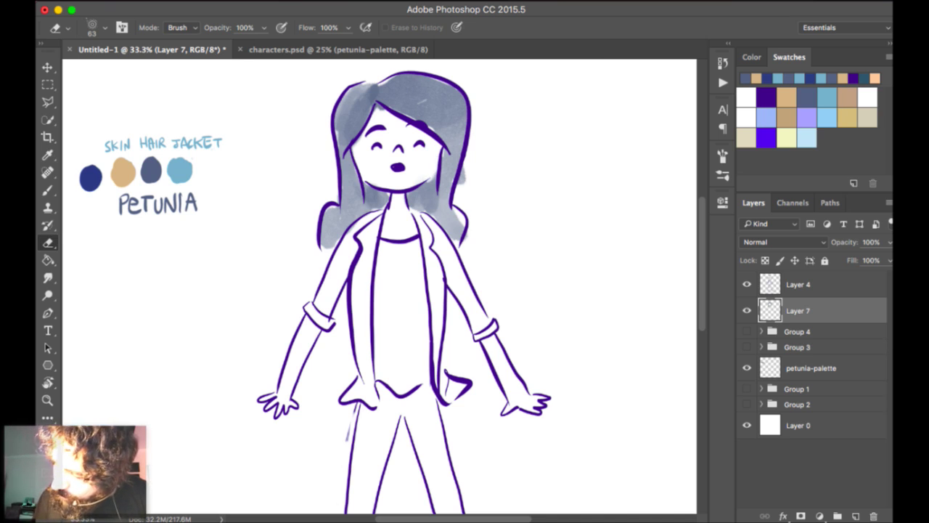
pyautogui.press('b')
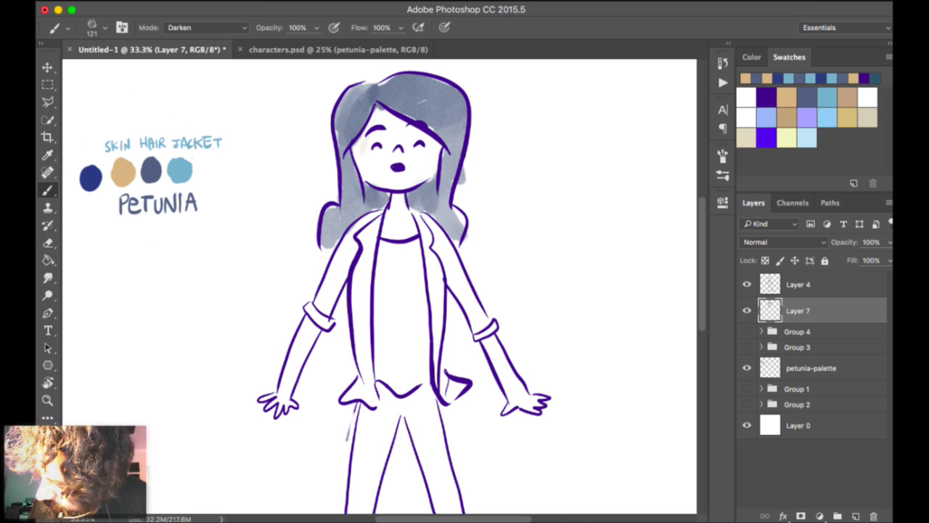
pyautogui.moveTo(367, 178)
pyautogui.mouseDown()
pyautogui.moveTo(379, 120)
pyautogui.moveTo(425, 134)
pyautogui.moveTo(404, 182)
pyautogui.mouseUp()
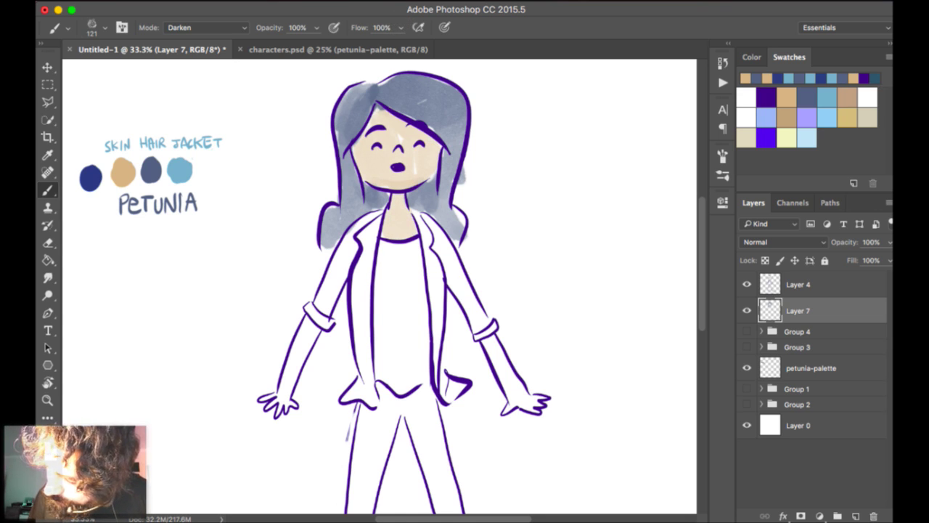
pyautogui.moveTo(312, 330); pyautogui.dragTo(279, 399)
pyautogui.moveTo(488, 343)
pyautogui.mouseDown()
pyautogui.moveTo(509, 393)
pyautogui.moveTo(530, 407)
pyautogui.mouseUp()
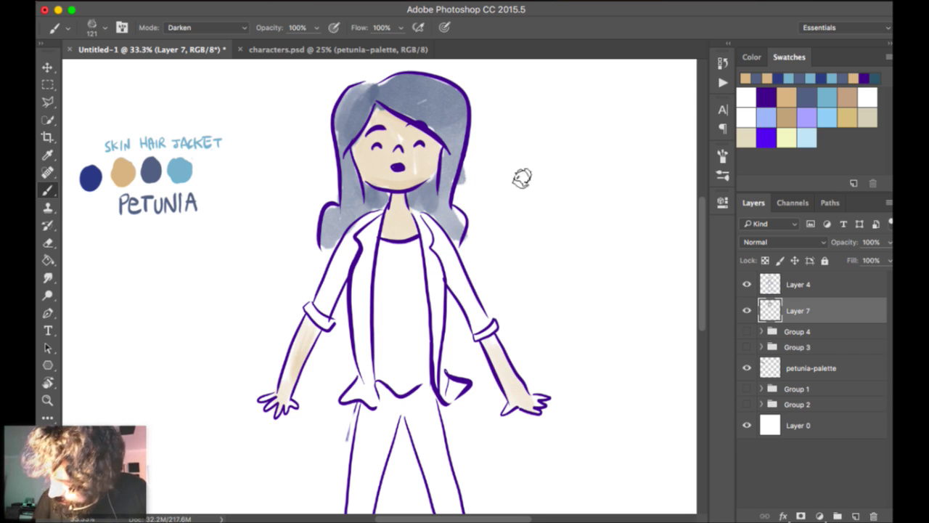
# Paint the smiling figure's jacket sleeves, front panels and hem with the palette's light-blue jacket color on Layer 7.
pyautogui.keyDown('alt'); pyautogui.click(180, 170); pyautogui.keyUp('alt')
pyautogui.moveTo(368, 218); pyautogui.dragTo(366, 392)
pyautogui.moveTo(361, 341); pyautogui.dragTo(362, 399)
pyautogui.moveTo(356, 236)
pyautogui.mouseDown()
pyautogui.moveTo(323, 319)
pyautogui.moveTo(319, 291)
pyautogui.mouseUp()
pyautogui.moveTo(435, 225)
pyautogui.mouseDown()
pyautogui.moveTo(434, 371)
pyautogui.moveTo(477, 313)
pyautogui.moveTo(450, 254)
pyautogui.mouseUp()
pyautogui.moveTo(443, 363); pyautogui.dragTo(453, 396)
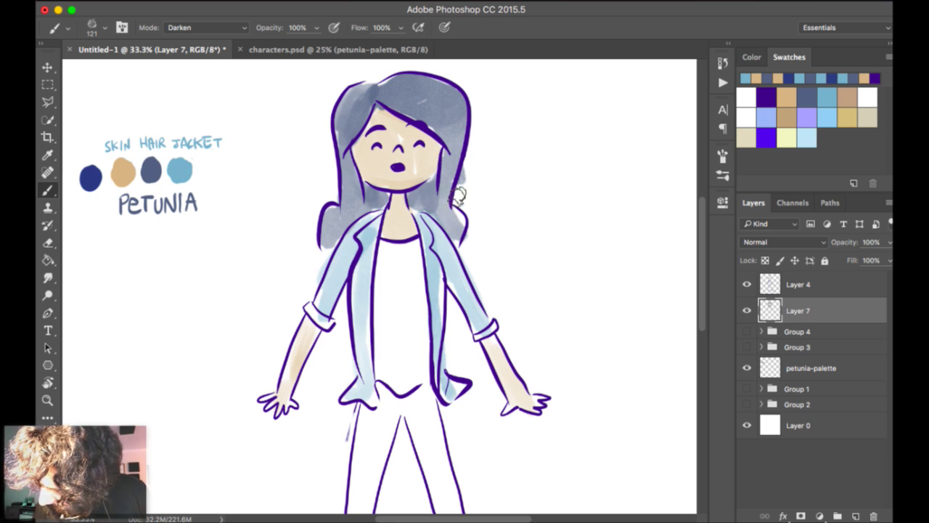
pyautogui.moveTo(367, 382); pyautogui.dragTo(369, 401)
# Pick the palette's dark blue and undo a trial stroke along the smiling figure's trouser leg.
pyautogui.press('space')
pyautogui.moveTo(590, 345); pyautogui.dragTo(555, 223)
pyautogui.moveTo(555, 33); pyautogui.dragTo(551, 18)
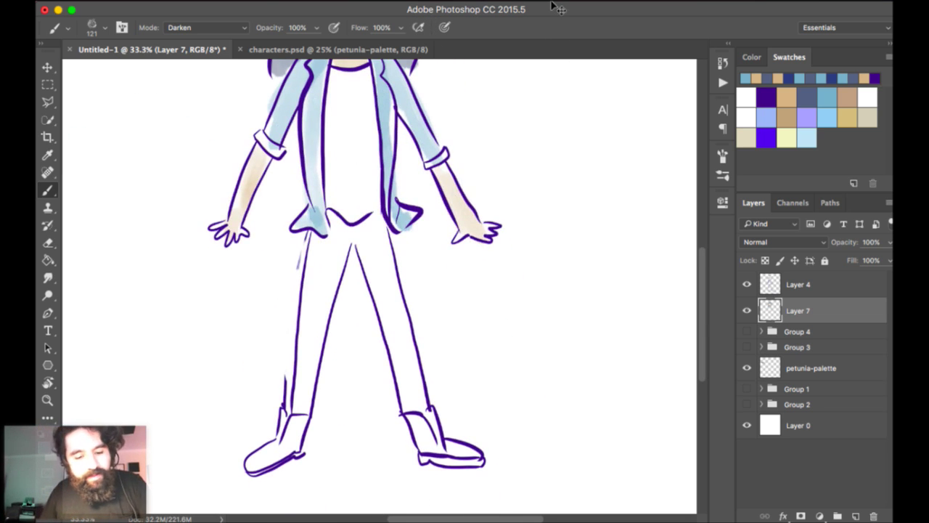
pyautogui.press('super+minus')
pyautogui.keyDown('alt'); pyautogui.click(127, 78); pyautogui.keyUp('alt')
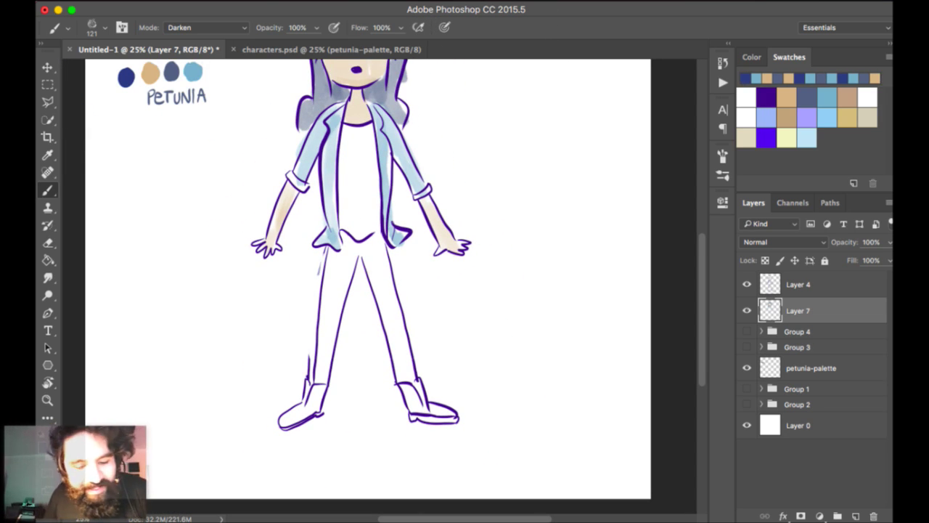
pyautogui.press('super+plus')
pyautogui.moveTo(311, 236); pyautogui.dragTo(303, 418)
pyautogui.press('super+z')
pyautogui.press('super+alt+z')
pyautogui.press('super+alt+z')
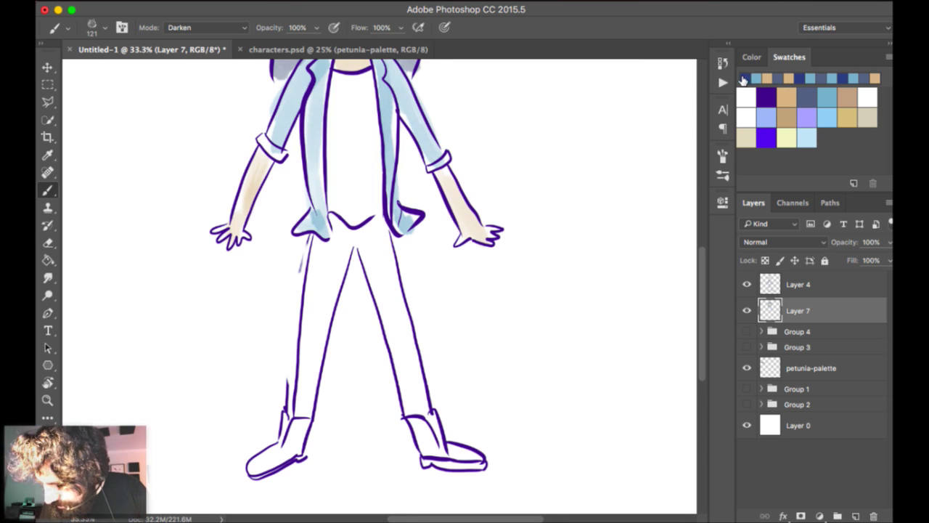
# Erase the stray line-art marks beside the figure's hip and ankle on Layer 4 and return to Layer 7.
pyautogui.hotkey('alt', ']')
pyautogui.press('e')
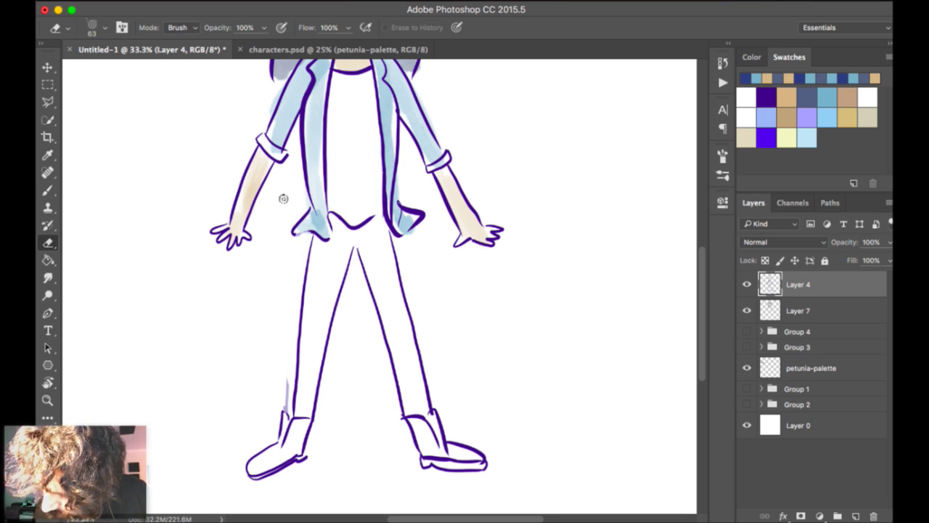
pyautogui.hotkey('alt', '[')
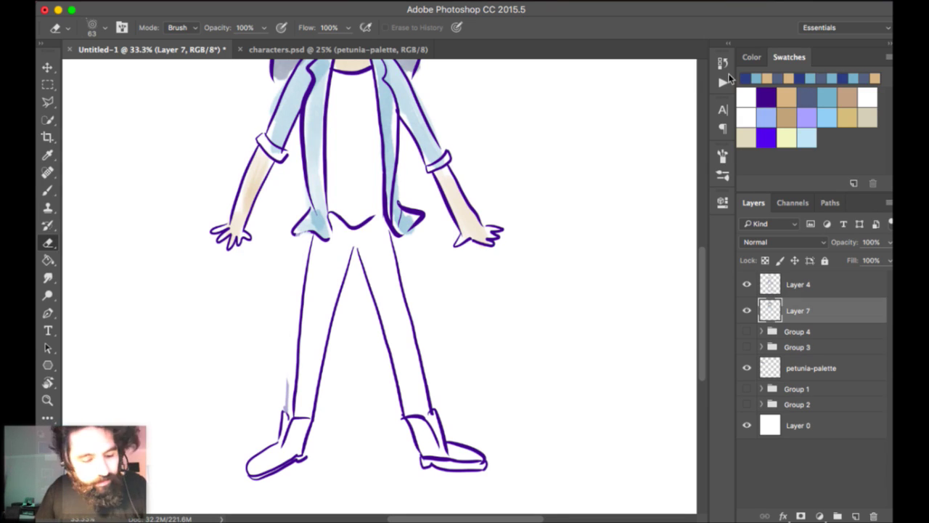
# Paint both trouser legs and the hips of the smiling figure with textured dark-blue brush strokes.
pyautogui.press('b')
pyautogui.moveTo(316, 246); pyautogui.dragTo(312, 369)
pyautogui.moveTo(336, 257); pyautogui.dragTo(324, 336)
pyautogui.press('super+alt+z')
pyautogui.press('super+alt+z')
pyautogui.moveTo(353, 238)
pyautogui.mouseDown()
pyautogui.moveTo(326, 309)
pyautogui.moveTo(316, 307)
pyautogui.moveTo(312, 276)
pyautogui.moveTo(312, 378)
pyautogui.moveTo(321, 291)
pyautogui.moveTo(302, 403)
pyautogui.moveTo(343, 221)
pyautogui.moveTo(318, 257)
pyautogui.moveTo(366, 240)
pyautogui.moveTo(379, 286)
pyautogui.mouseUp()
pyautogui.moveTo(375, 229)
pyautogui.mouseDown()
pyautogui.moveTo(374, 221)
pyautogui.moveTo(377, 319)
pyautogui.moveTo(392, 251)
pyautogui.moveTo(403, 363)
pyautogui.moveTo(396, 363)
pyautogui.moveTo(417, 385)
pyautogui.moveTo(418, 410)
pyautogui.moveTo(389, 334)
pyautogui.mouseUp()
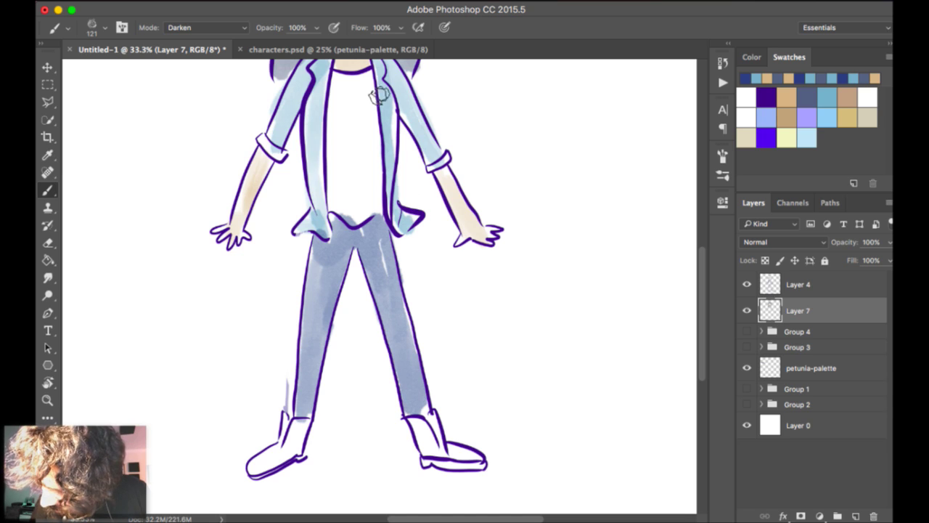
pyautogui.moveTo(367, 261); pyautogui.dragTo(403, 374)
pyautogui.moveTo(366, 254); pyautogui.dragTo(379, 304)
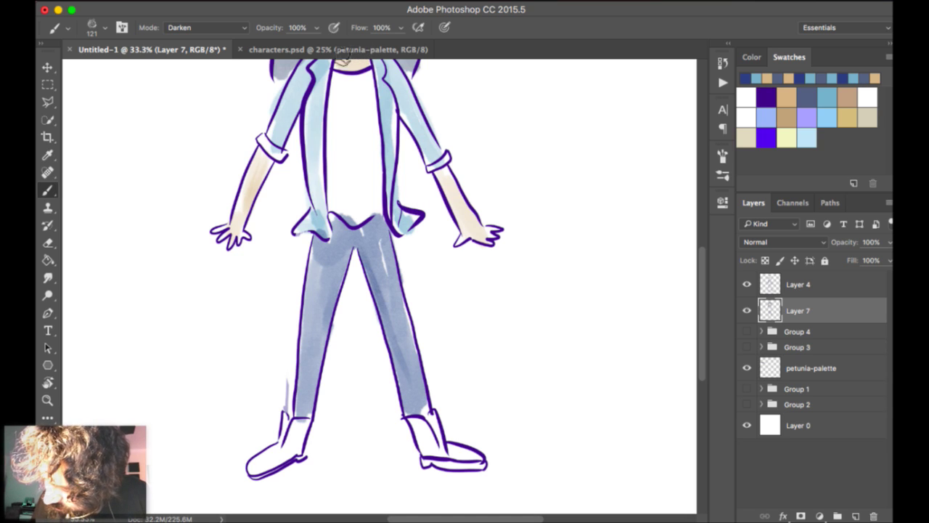
pyautogui.moveTo(348, 251)
pyautogui.mouseDown()
pyautogui.moveTo(335, 348)
pyautogui.moveTo(327, 352)
pyautogui.mouseUp()
pyautogui.moveTo(311, 246); pyautogui.dragTo(301, 319)
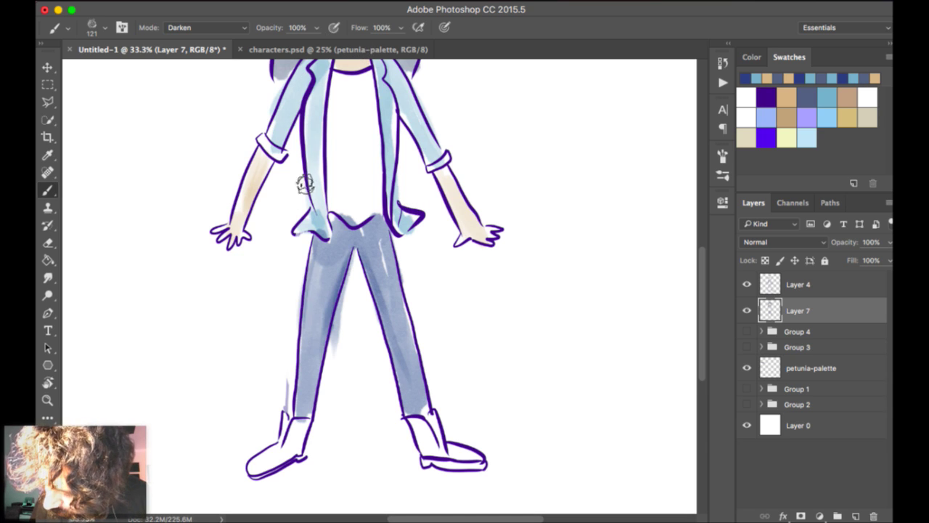
# Erase the dark-blue overspill along the trousers' inner leg edge on Layer 7 and switch back to the brush.
pyautogui.press('e')
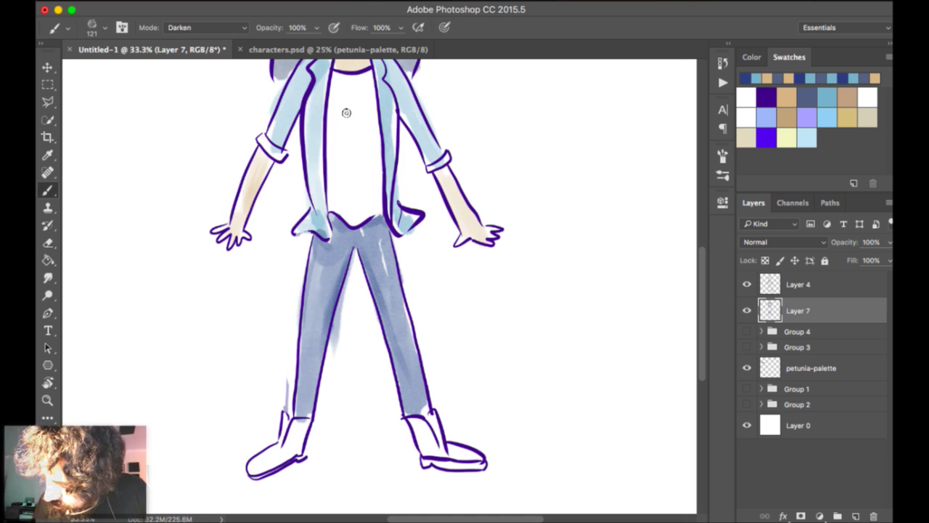
pyautogui.moveTo(335, 291); pyautogui.dragTo(333, 352)
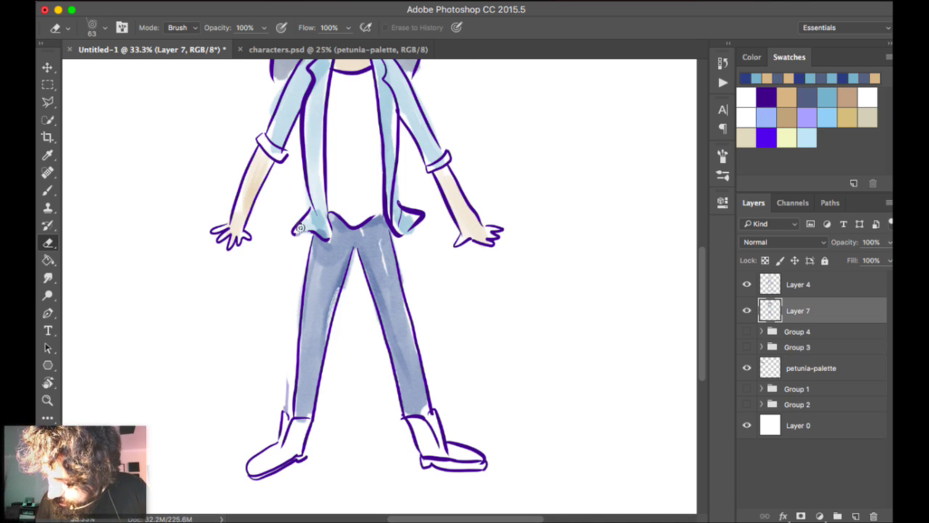
pyautogui.press('b')
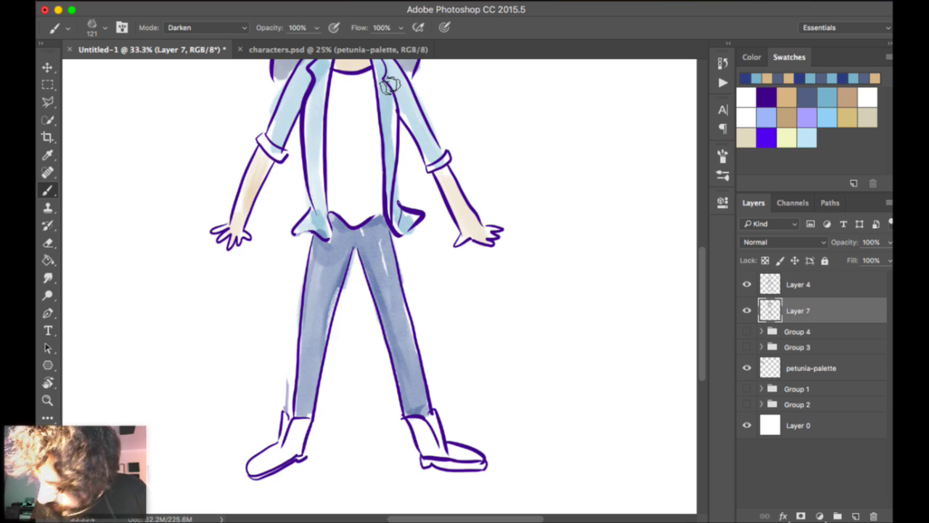
# Paint both boots of the smiling figure with the same dark blue as the trousers.
pyautogui.press('super+minus')
pyautogui.press('super+minus')
pyautogui.press('super+minus')
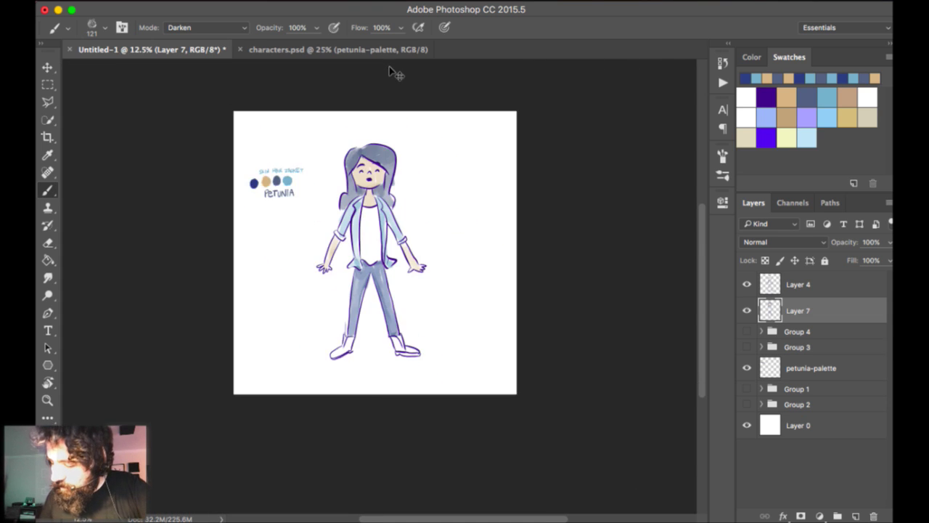
pyautogui.press('super+equal')
pyautogui.press('super+equal')
pyautogui.press('super+equal')
pyautogui.moveTo(501, 70); pyautogui.dragTo(552, 6)
pyautogui.moveTo(356, 340)
pyautogui.mouseDown()
pyautogui.moveTo(352, 369)
pyautogui.moveTo(340, 363)
pyautogui.moveTo(315, 384)
pyautogui.moveTo(335, 367)
pyautogui.moveTo(344, 338)
pyautogui.mouseUp()
pyautogui.moveTo(475, 341); pyautogui.dragTo(488, 369)
pyautogui.moveTo(486, 159)
pyautogui.mouseDown()
pyautogui.moveTo(472, 145)
pyautogui.moveTo(521, 177)
pyautogui.moveTo(481, 160)
pyautogui.moveTo(513, 175)
pyautogui.mouseUp()
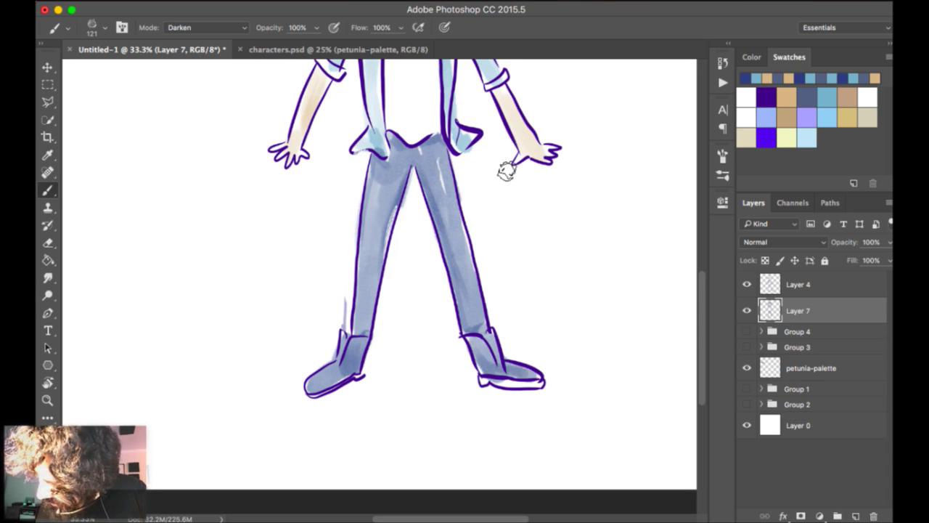
# Hide the petunia-palette layer and group the smiling figure's Layer 7 color with its Layer 4 line art.
pyautogui.press('super+minus')
pyautogui.press('super+minus')
pyautogui.press('super+minus')
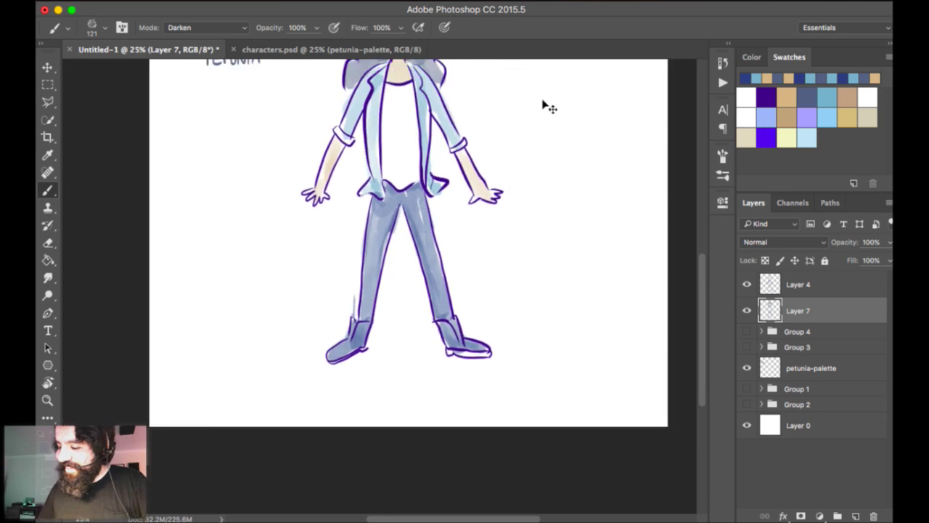
pyautogui.press('super+minus')
pyautogui.press('super+plus')
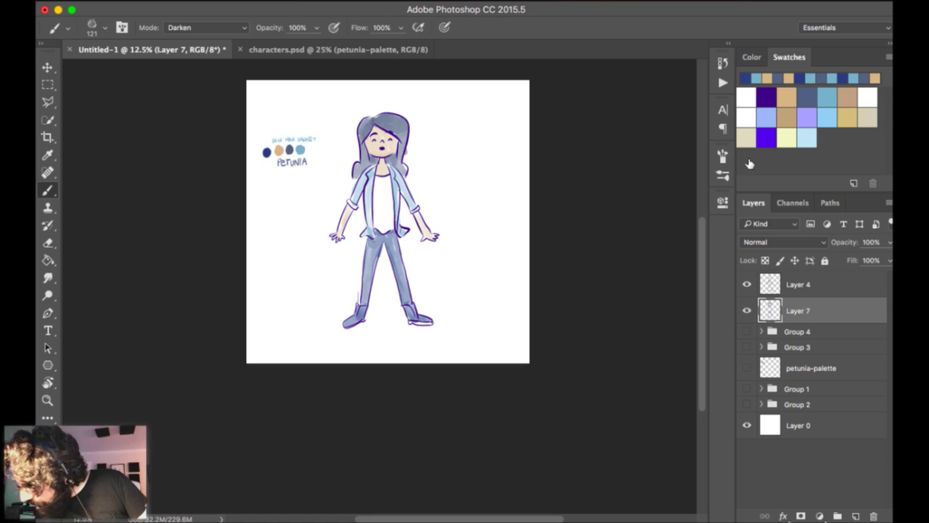
pyautogui.press('super+z')
pyautogui.hotkey('alt', ']')
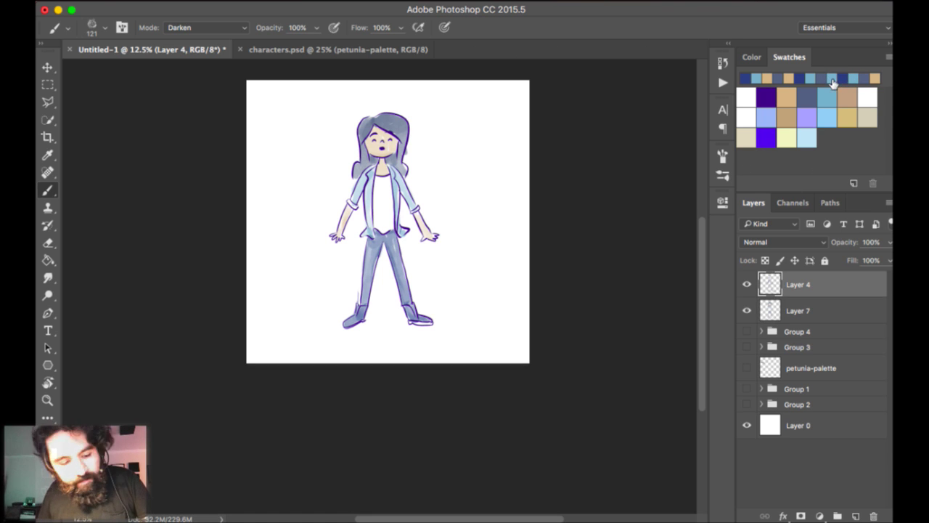
pyautogui.hotkey('alt', 'shift', '[')
pyautogui.press('super+g')
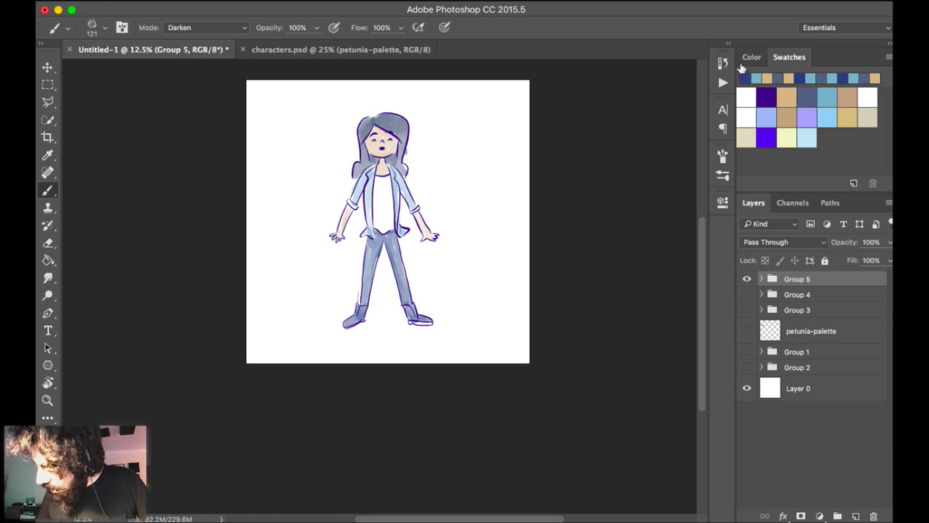
# Hide Group 5, show only the standing pose in Group 3 and open the Timeline for frame animation.
pyautogui.hotkey('alt', '[')
pyautogui.hotkey('alt', '[')
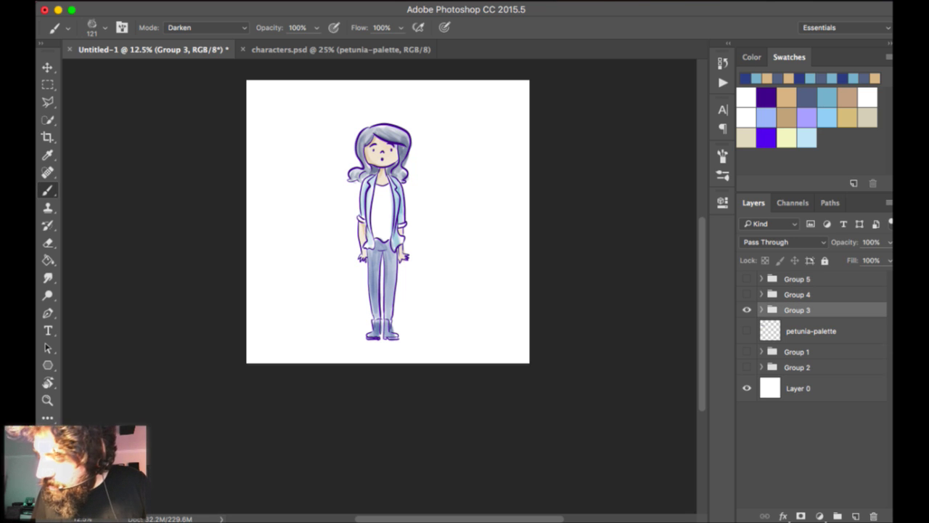
pyautogui.click(459, 1)
pyautogui.click(535, 444)
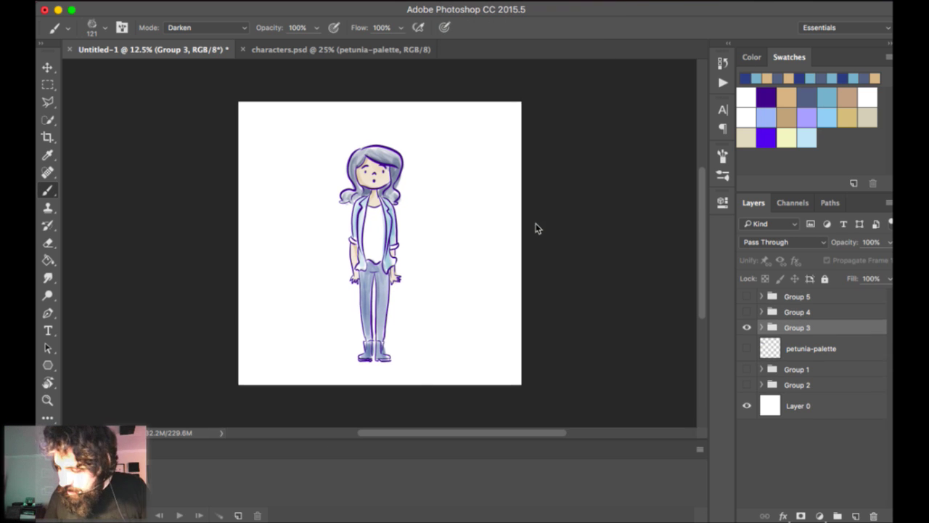
pyautogui.scroll(3, 538, 221)
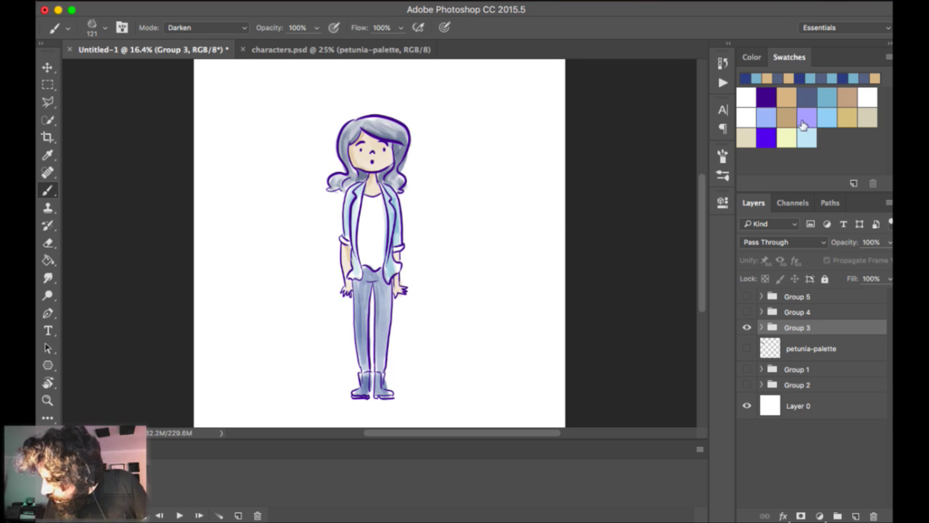
# Show Group 5 instead of Group 3 as the pose for the second frame and move Group 5 beneath Group 4.
pyautogui.press('super+comma')
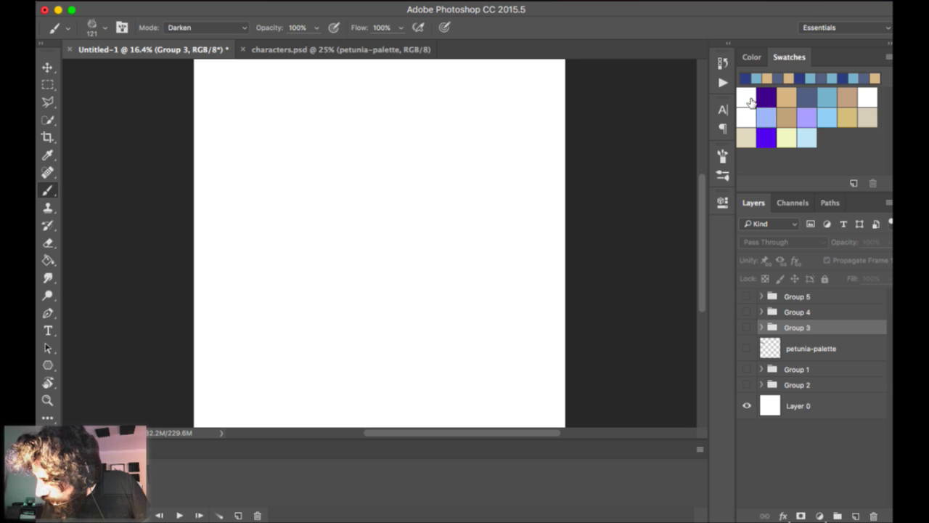
pyautogui.press('super+comma')
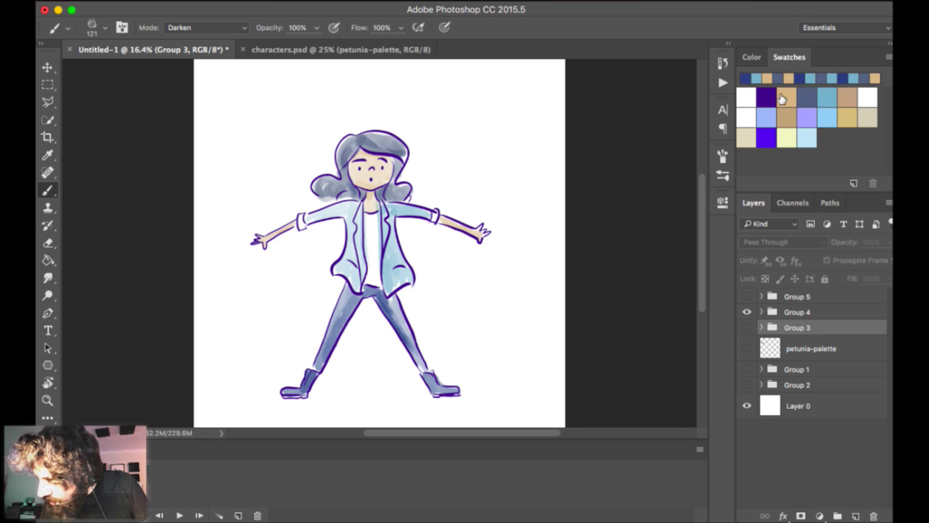
pyautogui.press('super+comma')
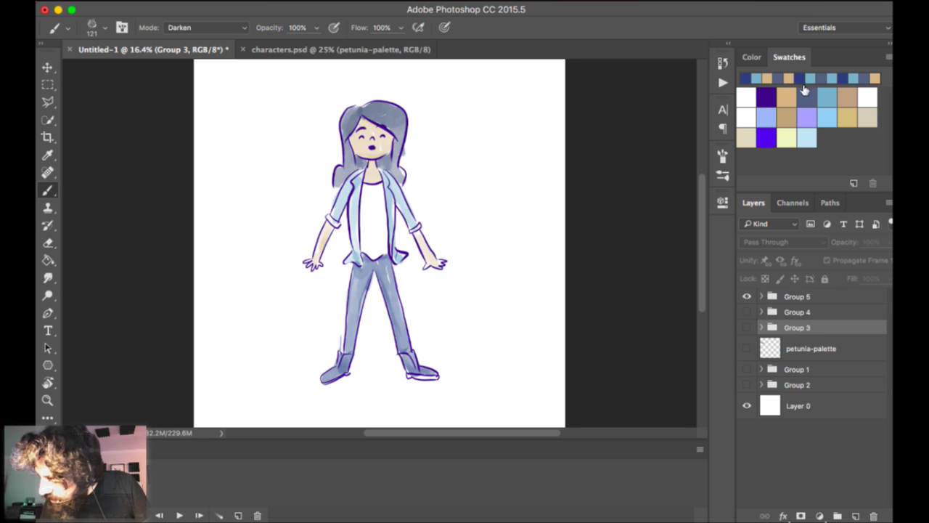
pyautogui.hotkey('alt', '.')
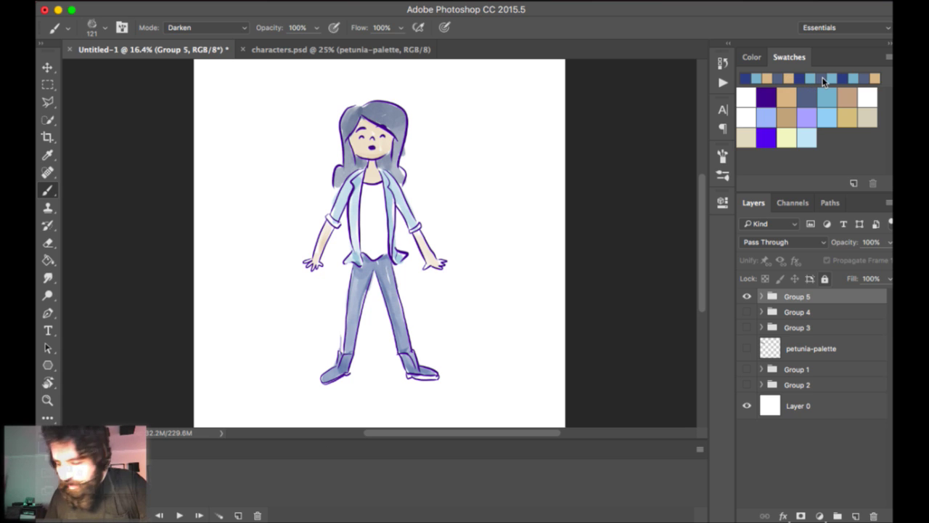
pyautogui.press('super+bracketleft')
pyautogui.press('Right')
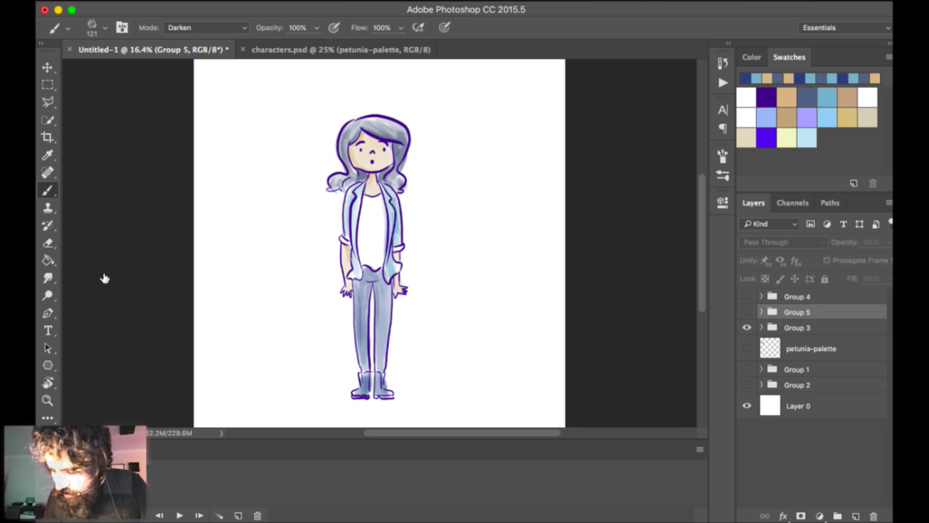
pyautogui.press('super+comma')
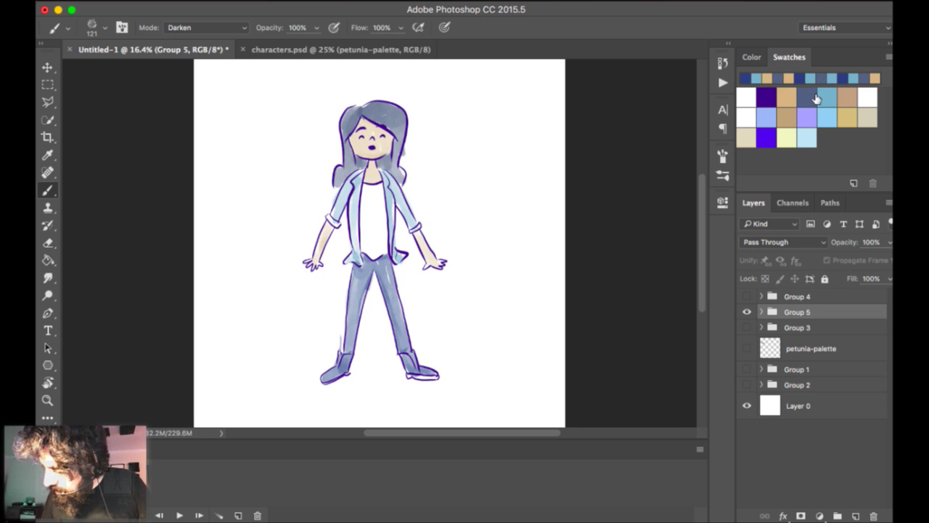
# Shift the smiling figure slightly upward in frame 4 and play back the animation at 0.2 seconds per frame.
pyautogui.press('v')
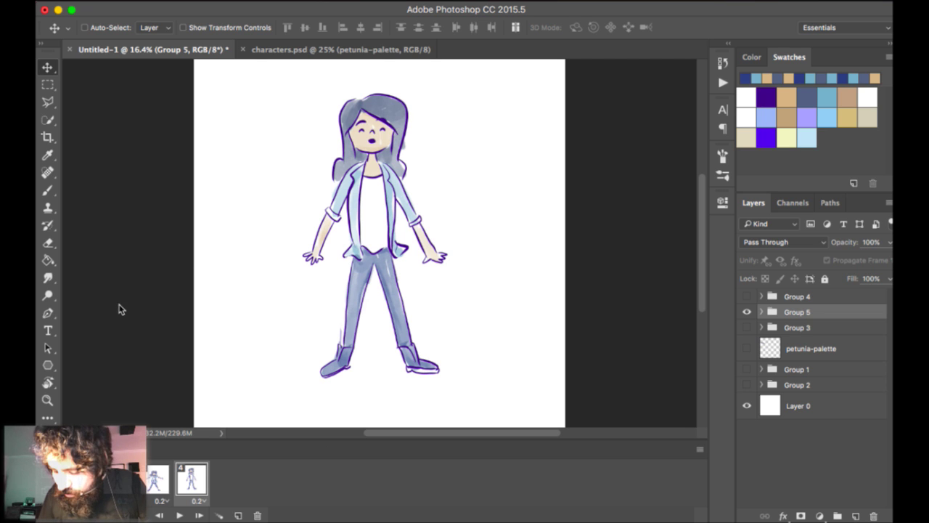
pyautogui.press('space')
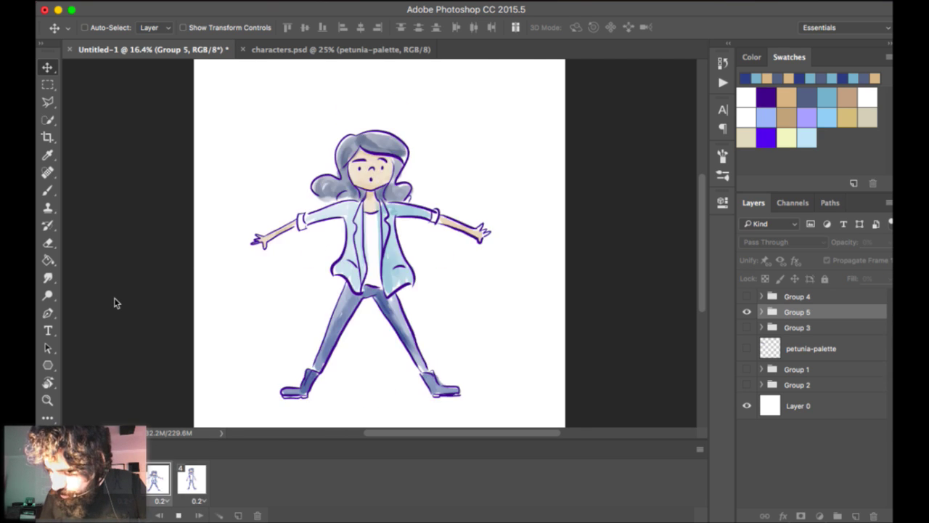
pyautogui.press('space')
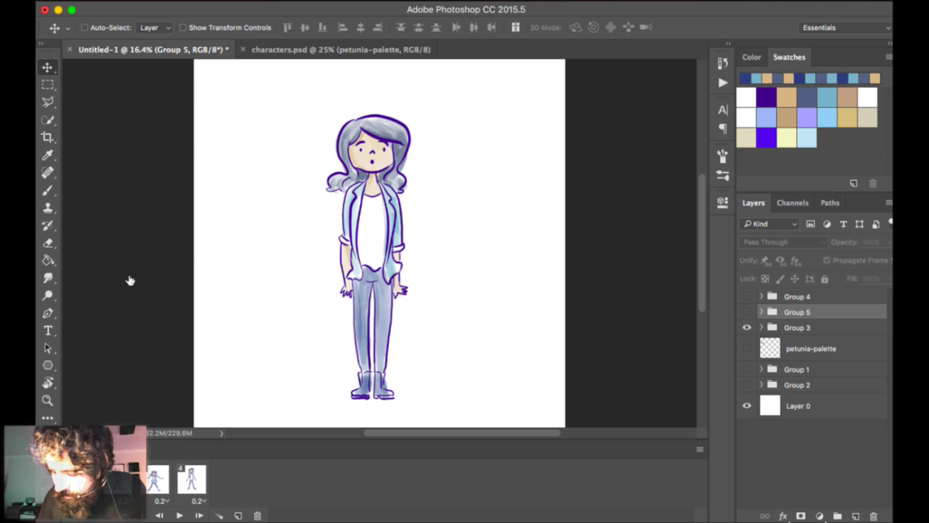
pyautogui.press('space')
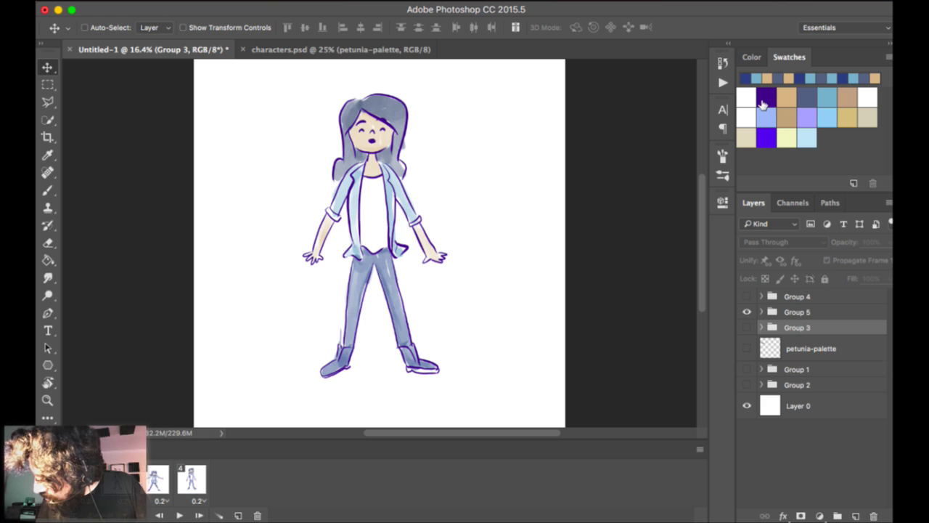
# Expand Group 5, select its color Layer 7 for brushing and go to the first animation frame.
pyautogui.click(762, 311)
pyautogui.click(812, 358)
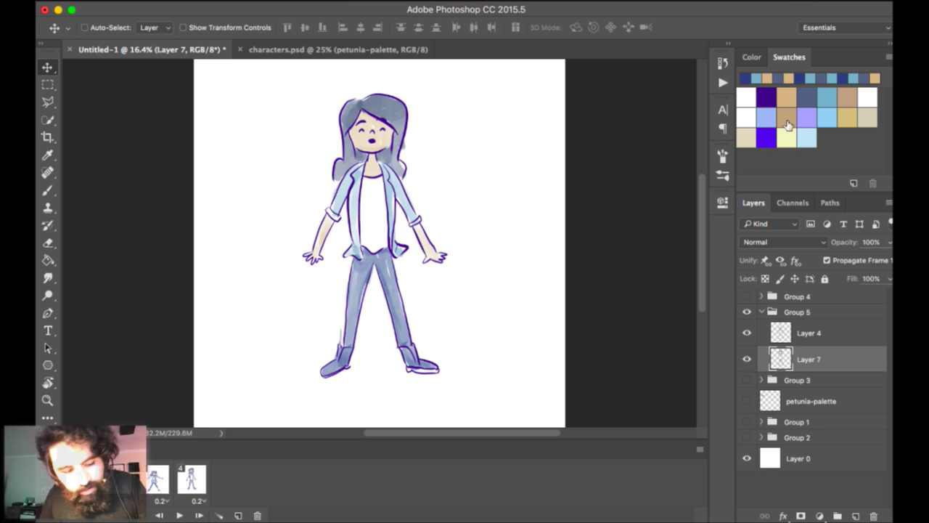
pyautogui.press('b')
pyautogui.click(83, 479)
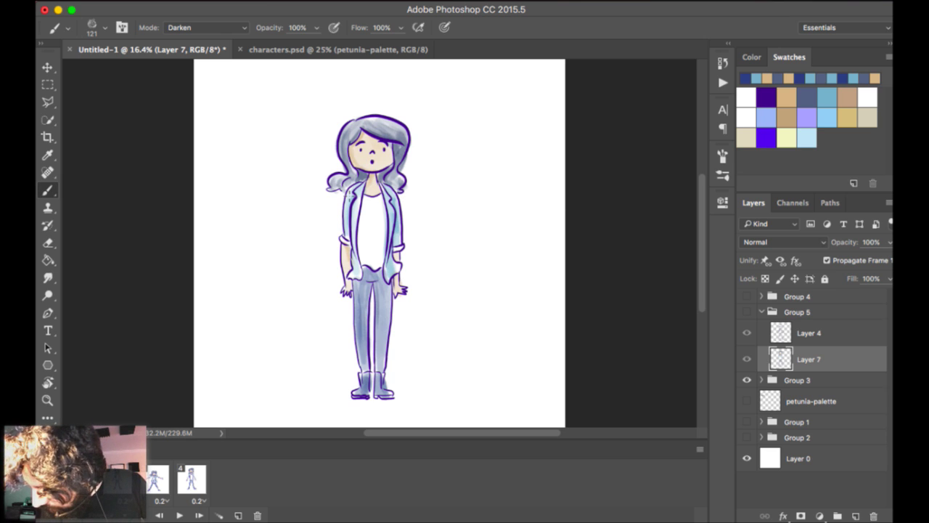
# Choose the 174 textured brush at a size of 220 px with a light-blue color.
pyautogui.rightClick(375, 99)
pyautogui.click(487, 297)
pyautogui.click(514, 240)
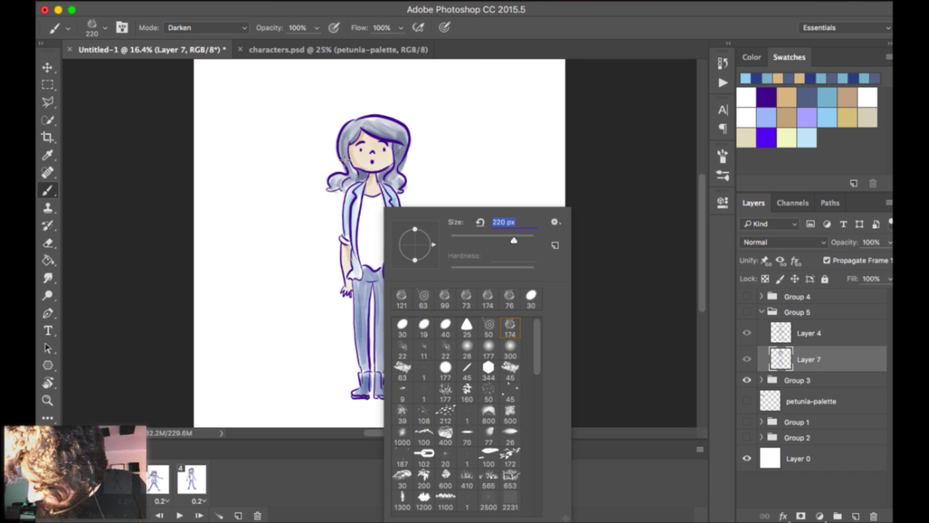
pyautogui.click(306, 187)
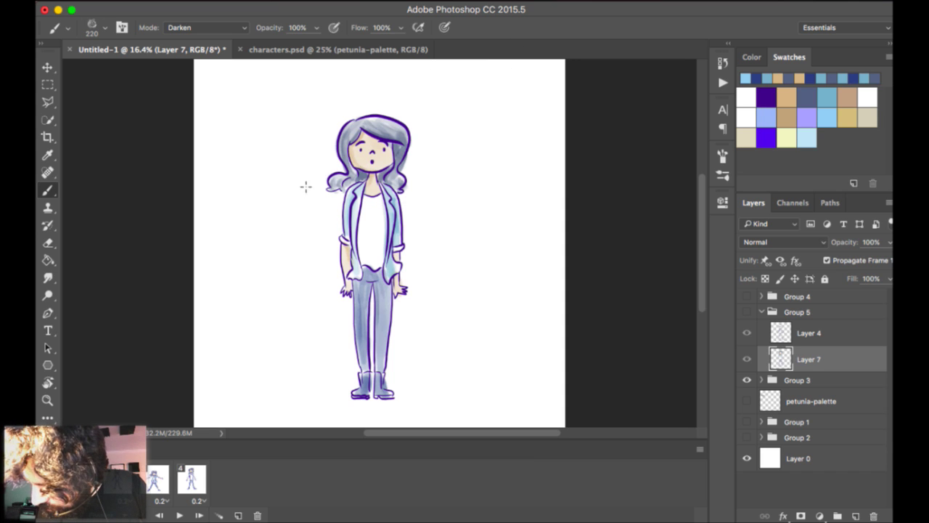
# Brush a light-blue ground shadow below the airborne figure on Layer 7 in frame 2 and under the standing figure's boots on Layer 5.
pyautogui.click(130, 282)
pyautogui.moveTo(359, 201)
pyautogui.mouseDown()
pyautogui.moveTo(342, 200)
pyautogui.moveTo(413, 194)
pyautogui.mouseUp()
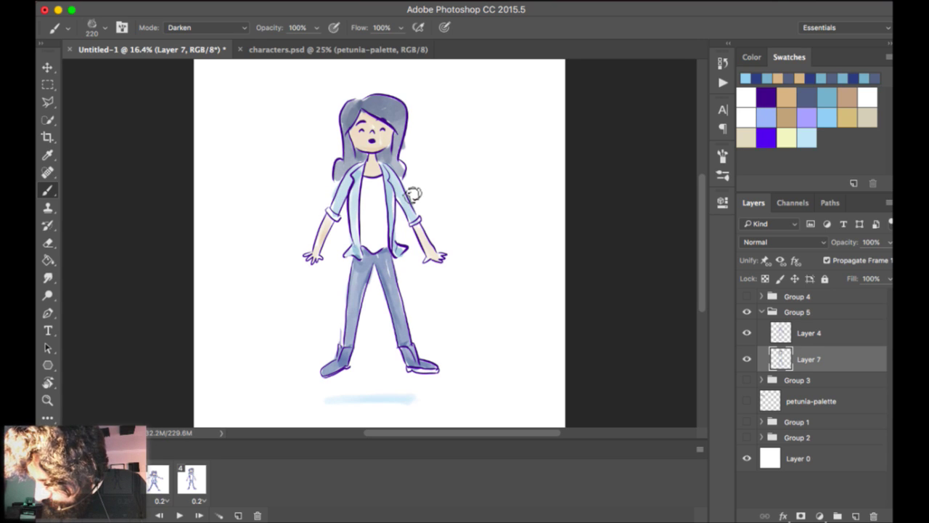
pyautogui.click(113, 278)
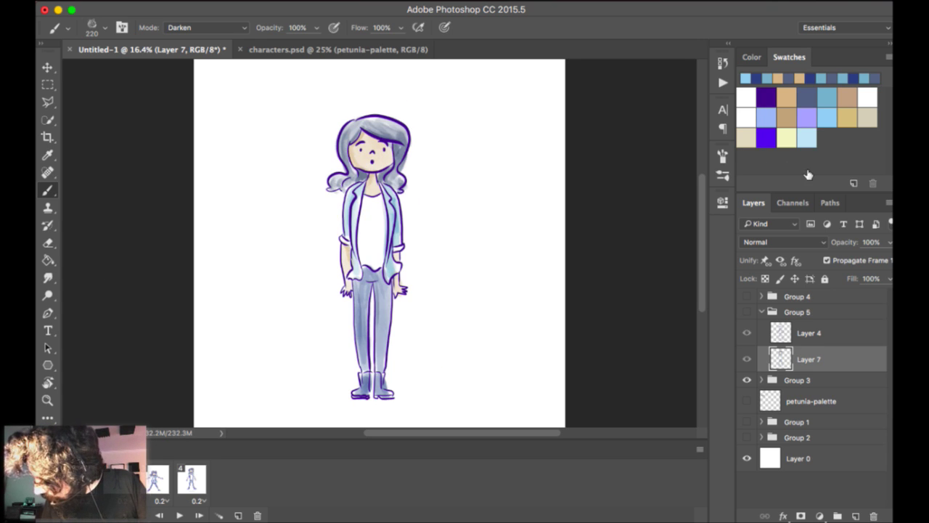
pyautogui.click(806, 380)
pyautogui.click(762, 380)
pyautogui.hotkey('alt', '[')
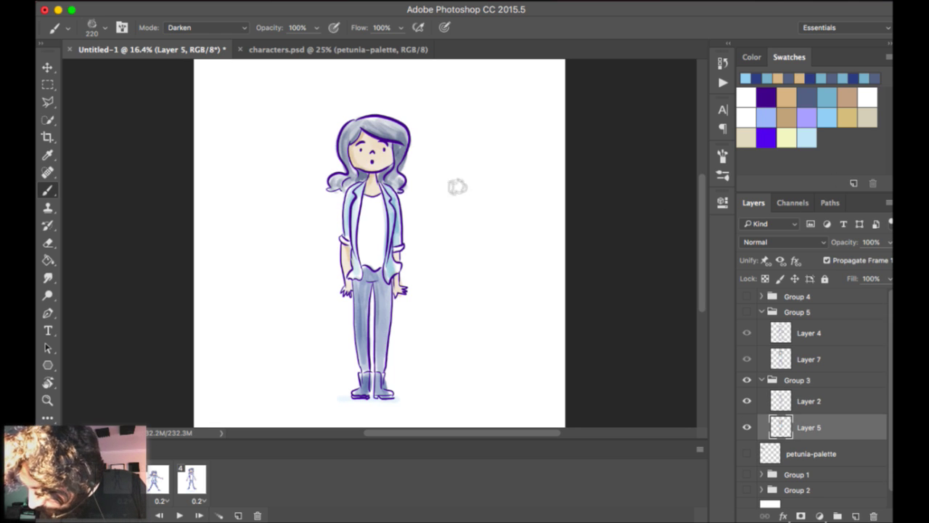
# Brush a wide light-blue ground shadow between the outstretched figure's boots on Group 4's Layer 6 in frame 3 and play the animation.
pyautogui.click(122, 285)
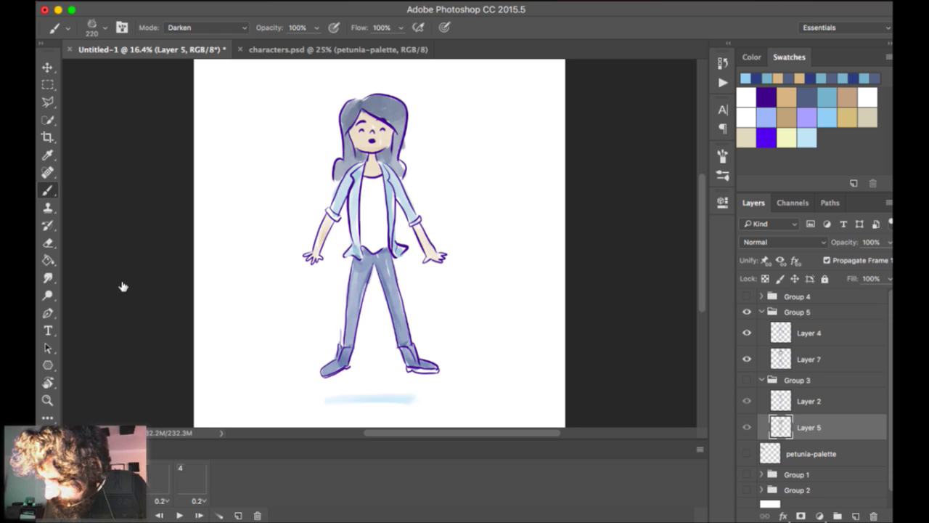
pyautogui.click(166, 281)
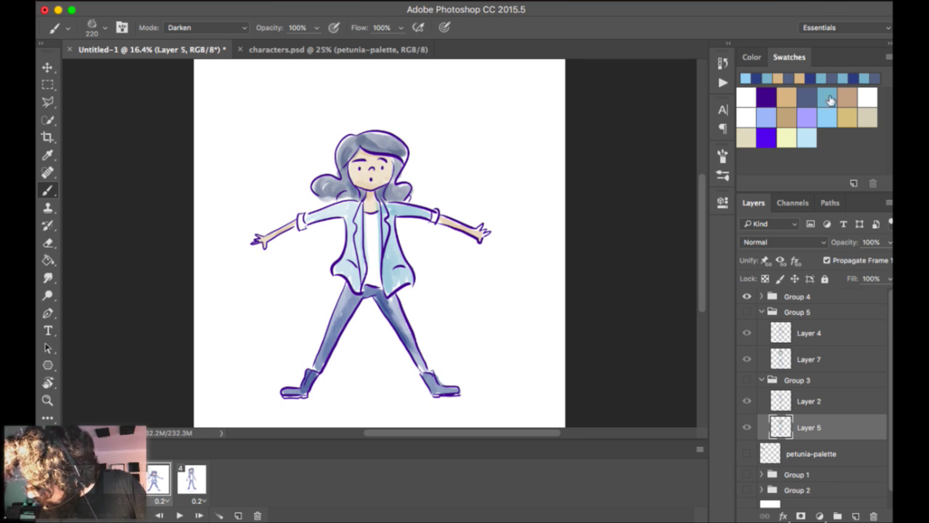
pyautogui.click(761, 296)
pyautogui.click(821, 344)
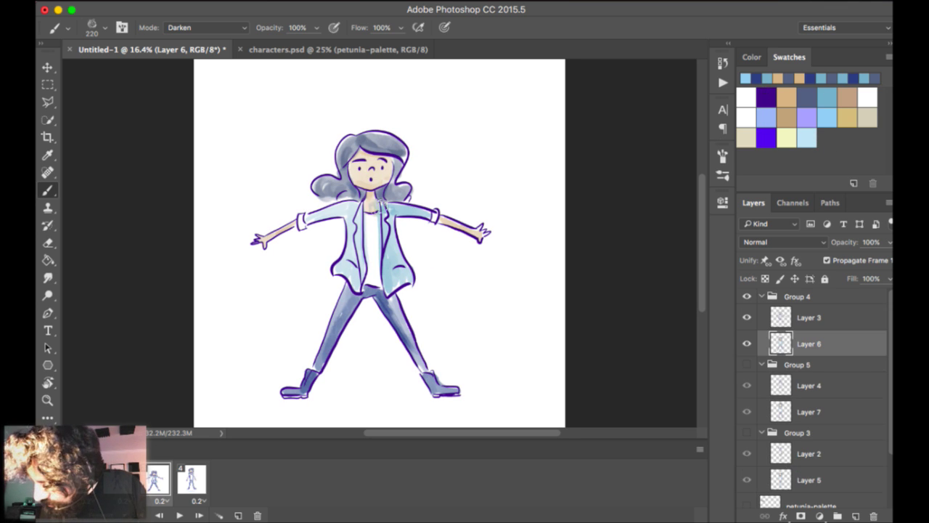
pyautogui.moveTo(291, 201); pyautogui.dragTo(441, 201)
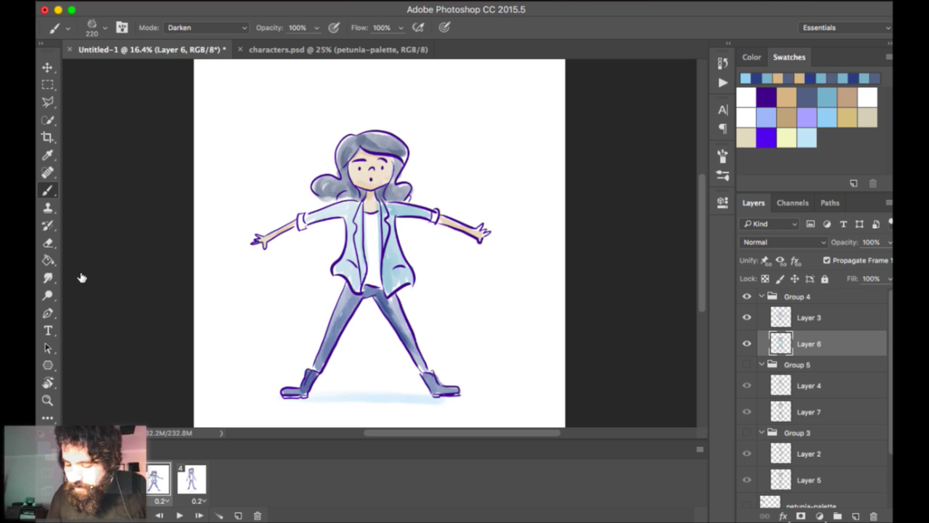
pyautogui.press('space')
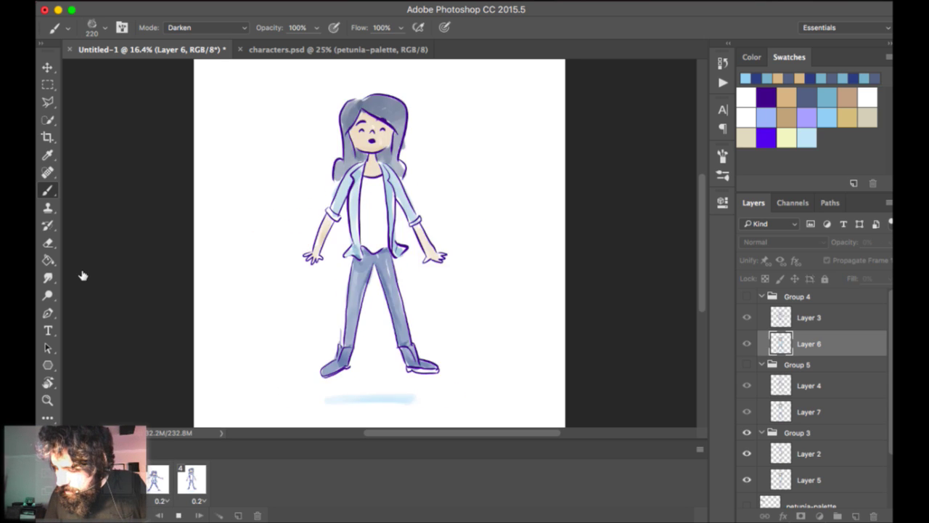